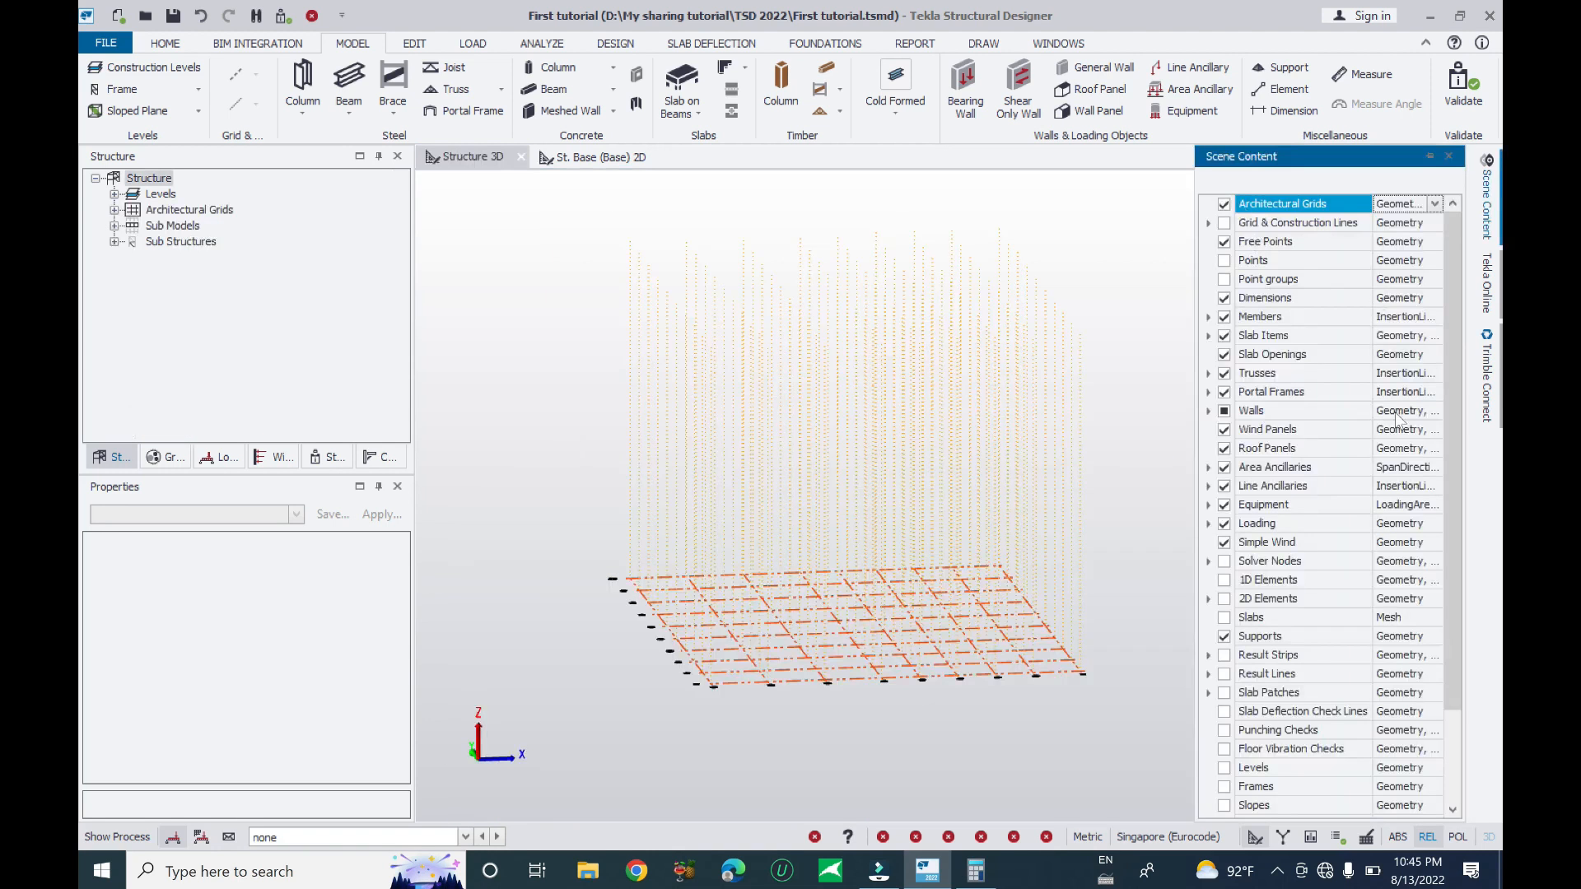
- Show pile caps in the 3D view and switch the architectural grids back on
scroll(1457, 387, down, 2)
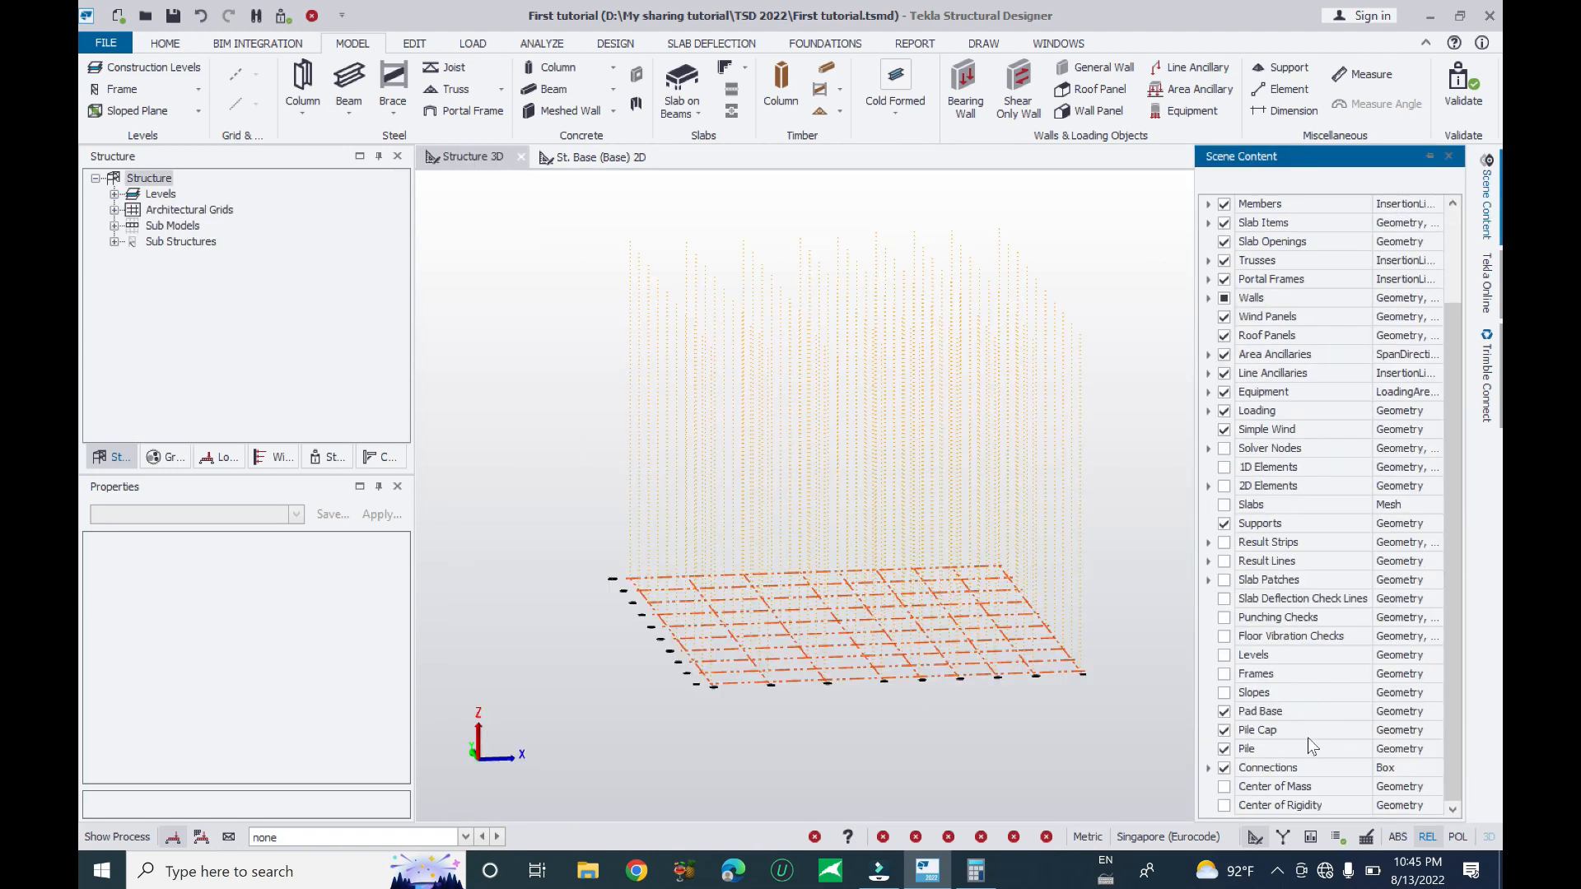
click(1223, 730)
scroll(1457, 695, up, 2)
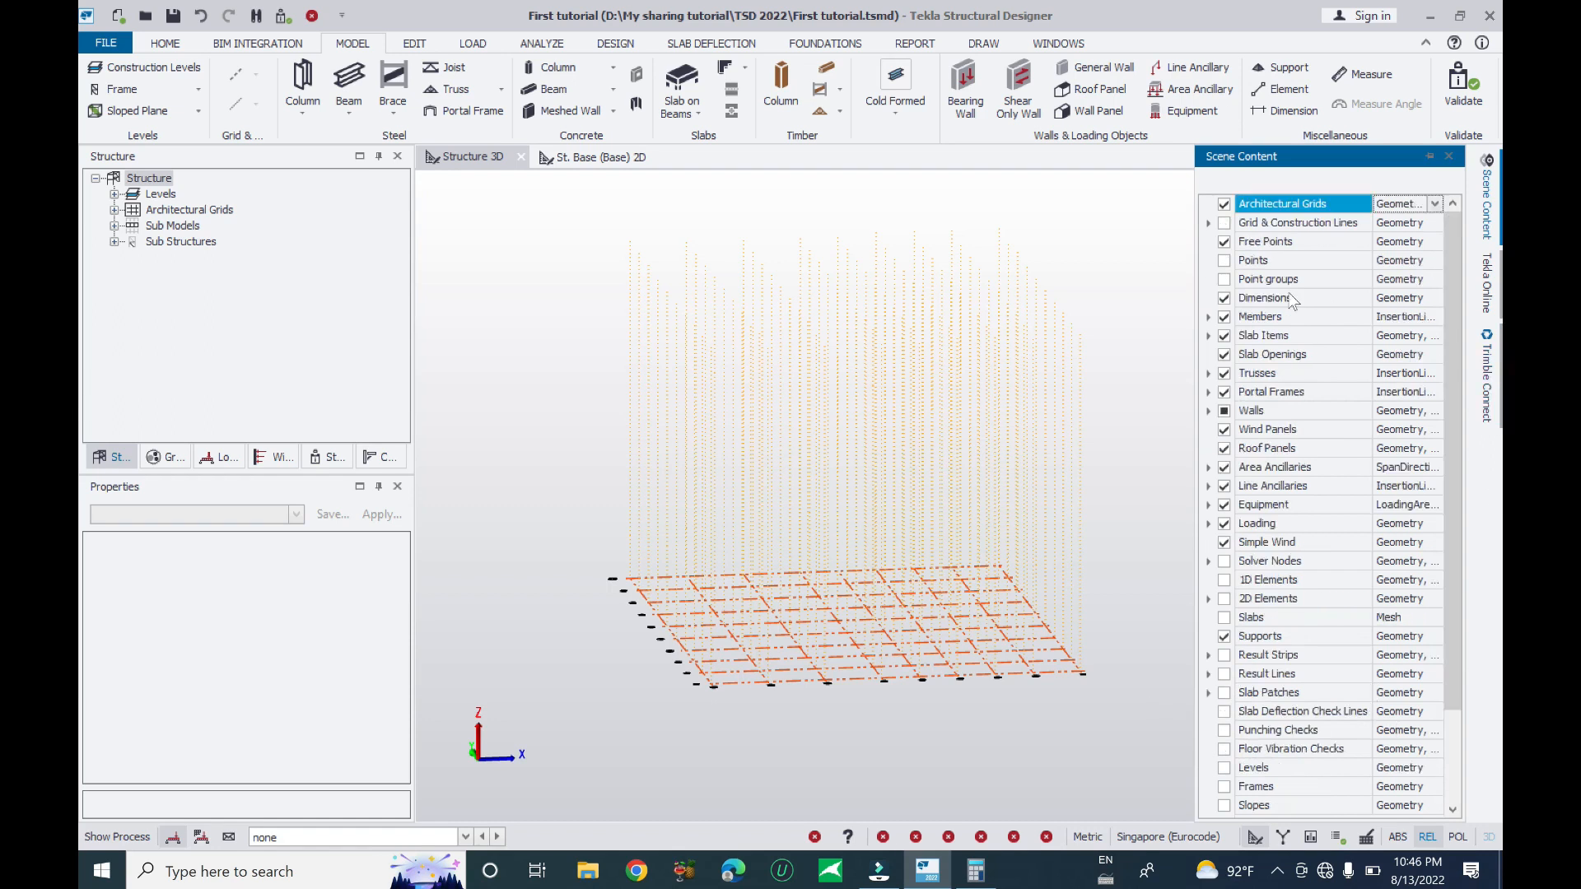
click(1224, 205)
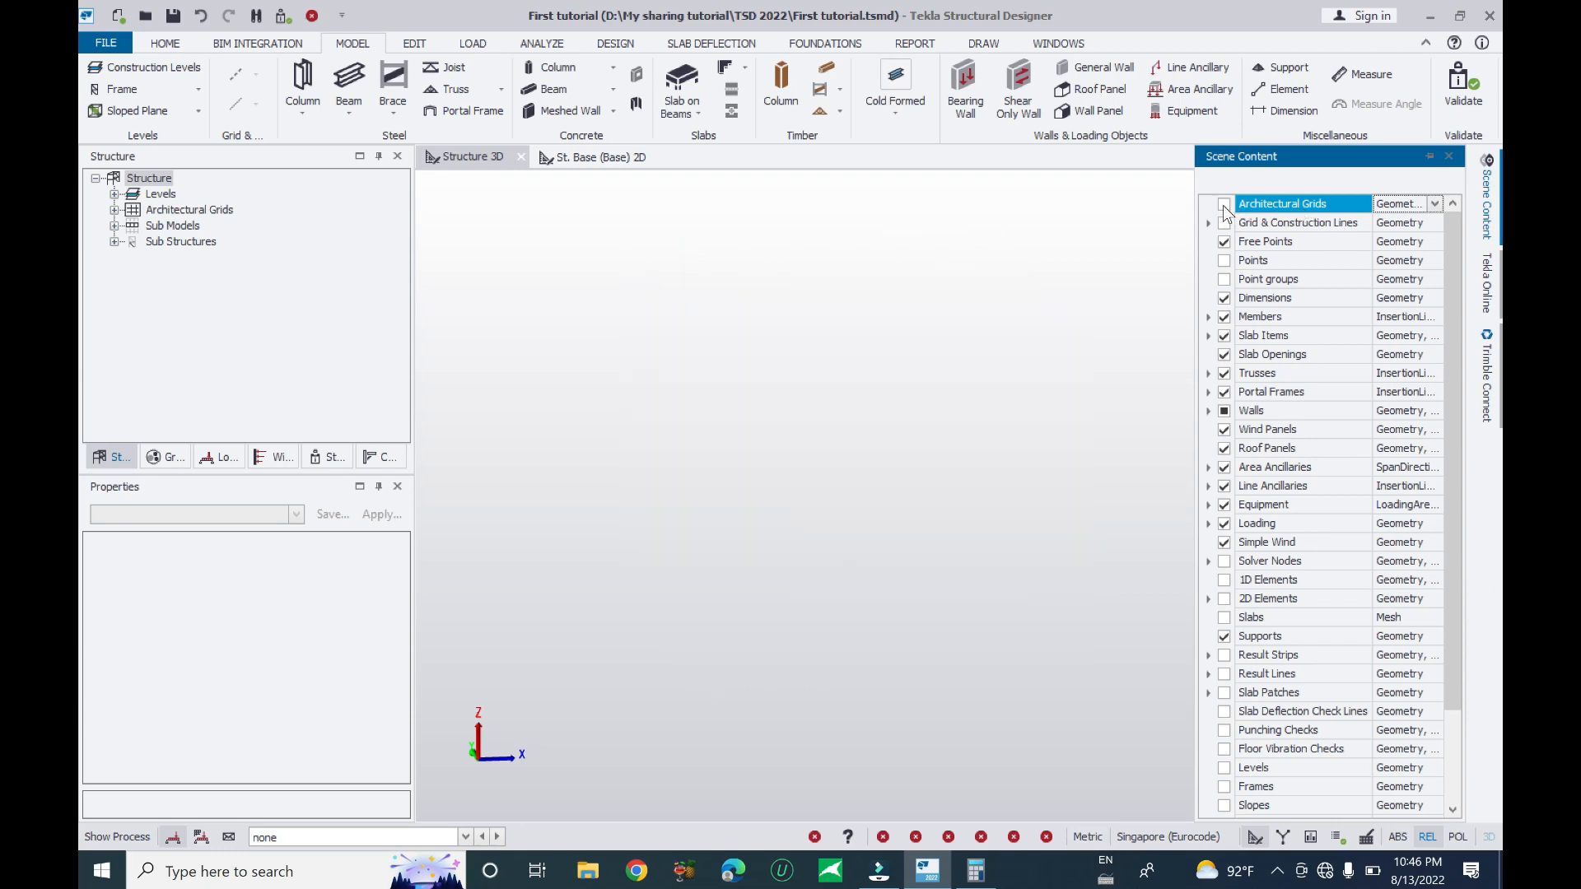
click(1223, 205)
click(1223, 205)
click(1224, 205)
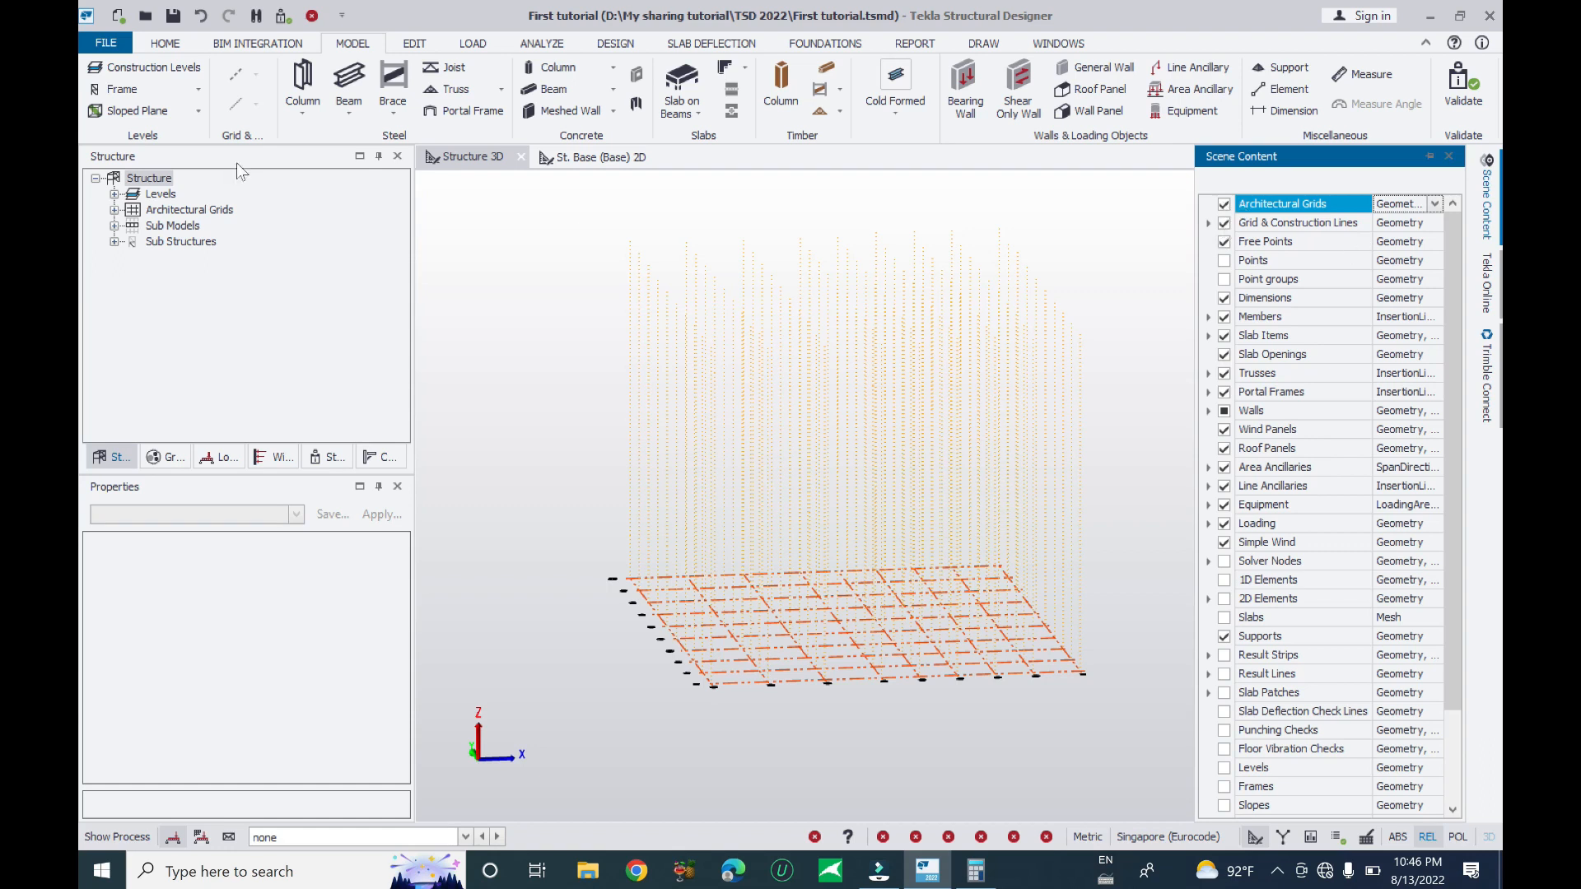
middle_drag(1018, 728, 963, 715)
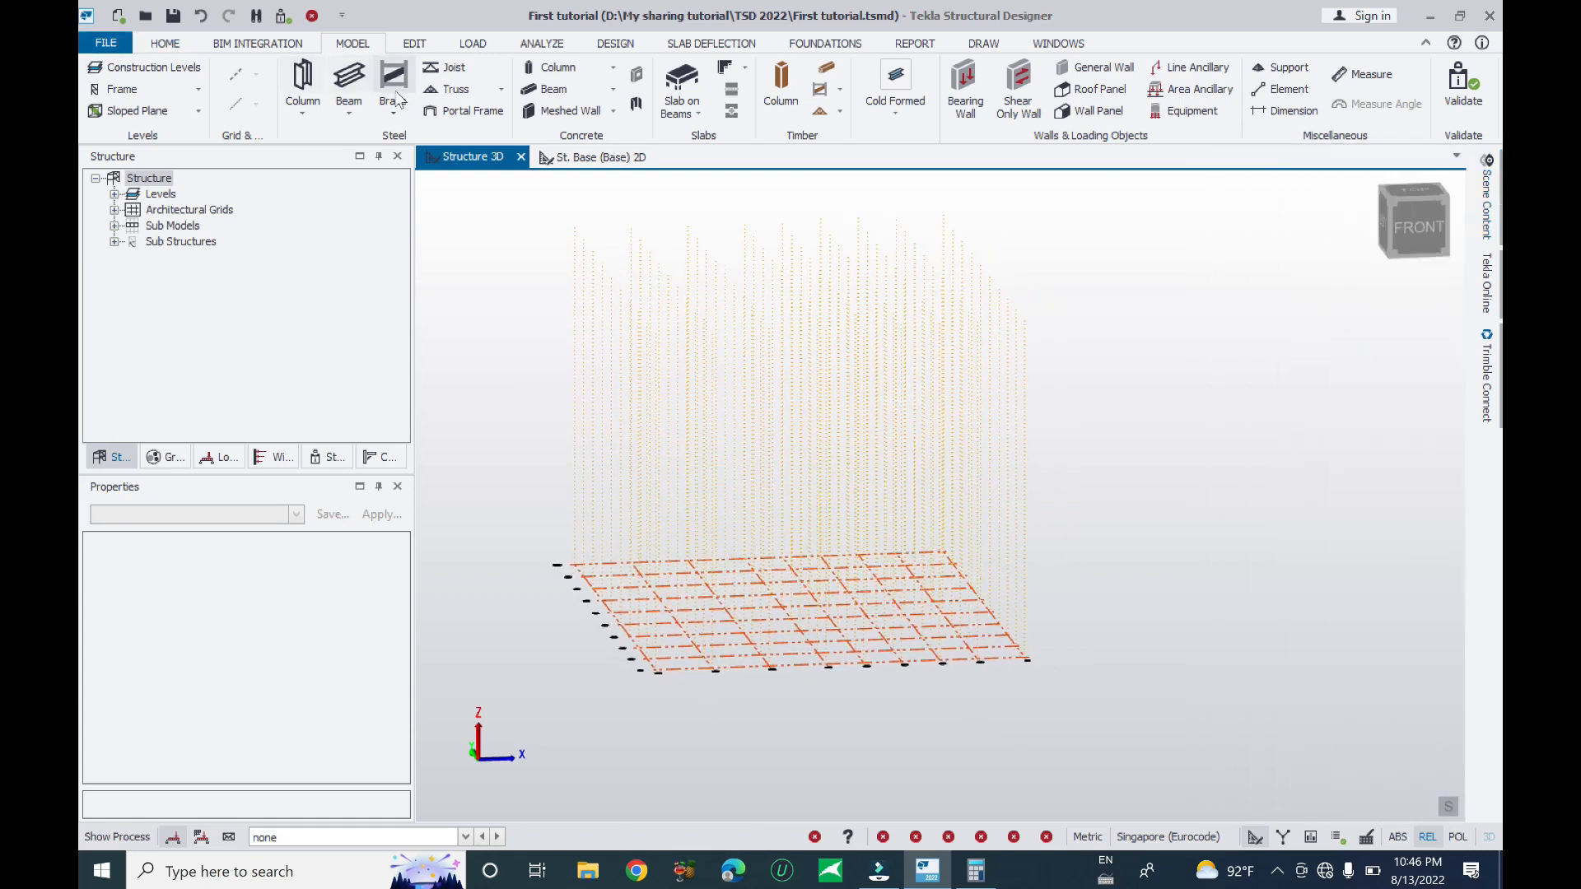
- Hide grid and construction lines and dimensions, and show members in the Scene Content list
click(1488, 165)
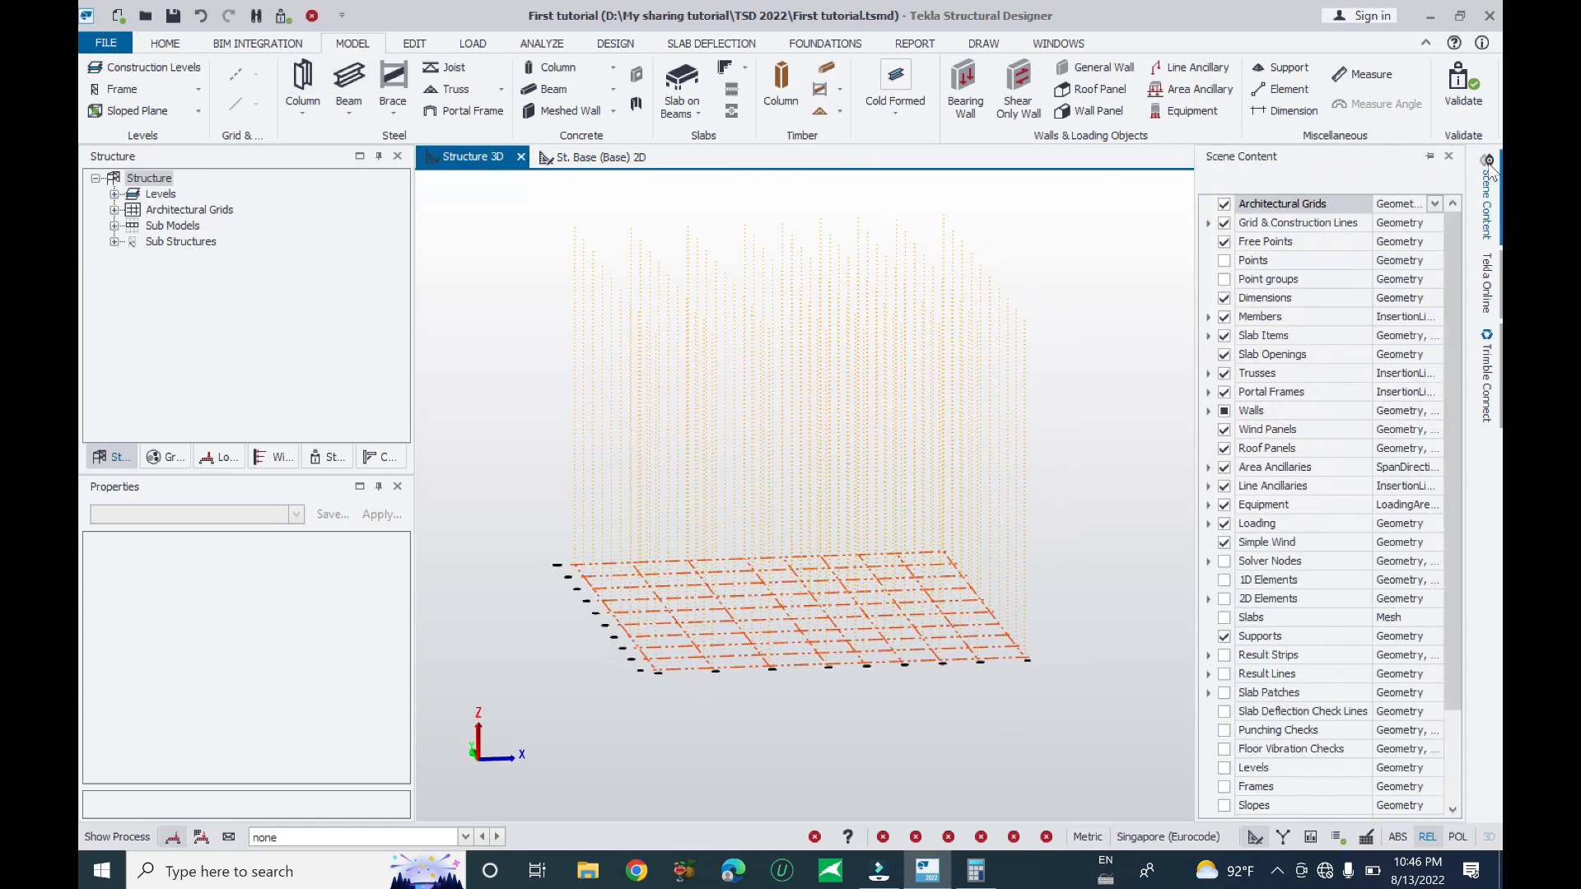
click(1225, 223)
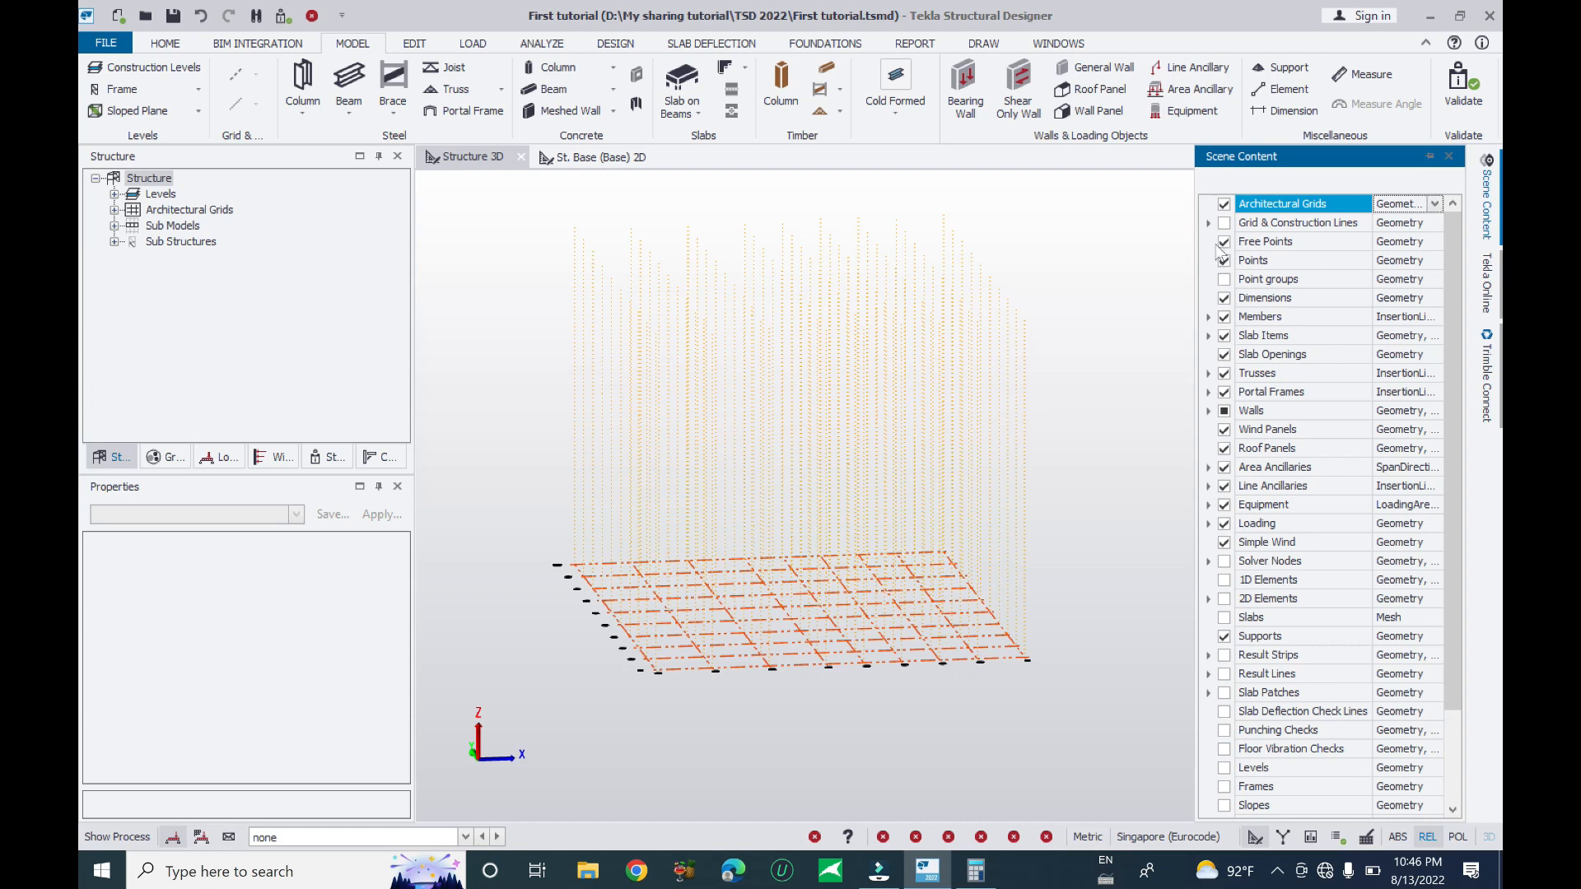
click(1226, 298)
click(1225, 317)
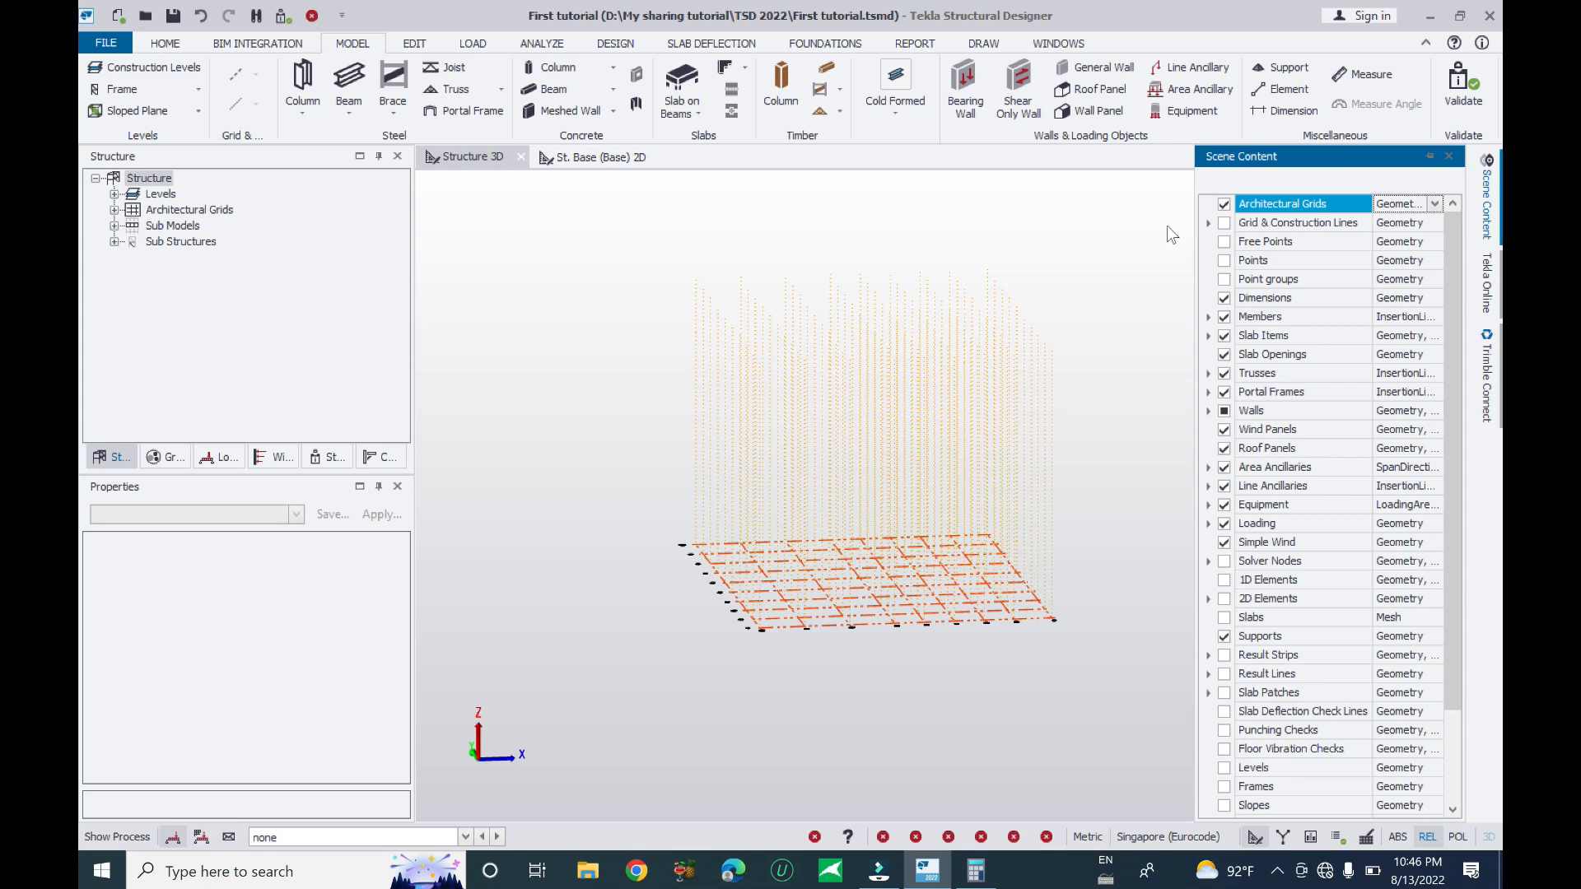
- Orbit the grid model to a tilted top-down view, briefly checking the File menu
scroll(1054, 380, down, 2)
right_drag(1170, 329, 1192, 473)
middle_drag(1193, 472, 1164, 525)
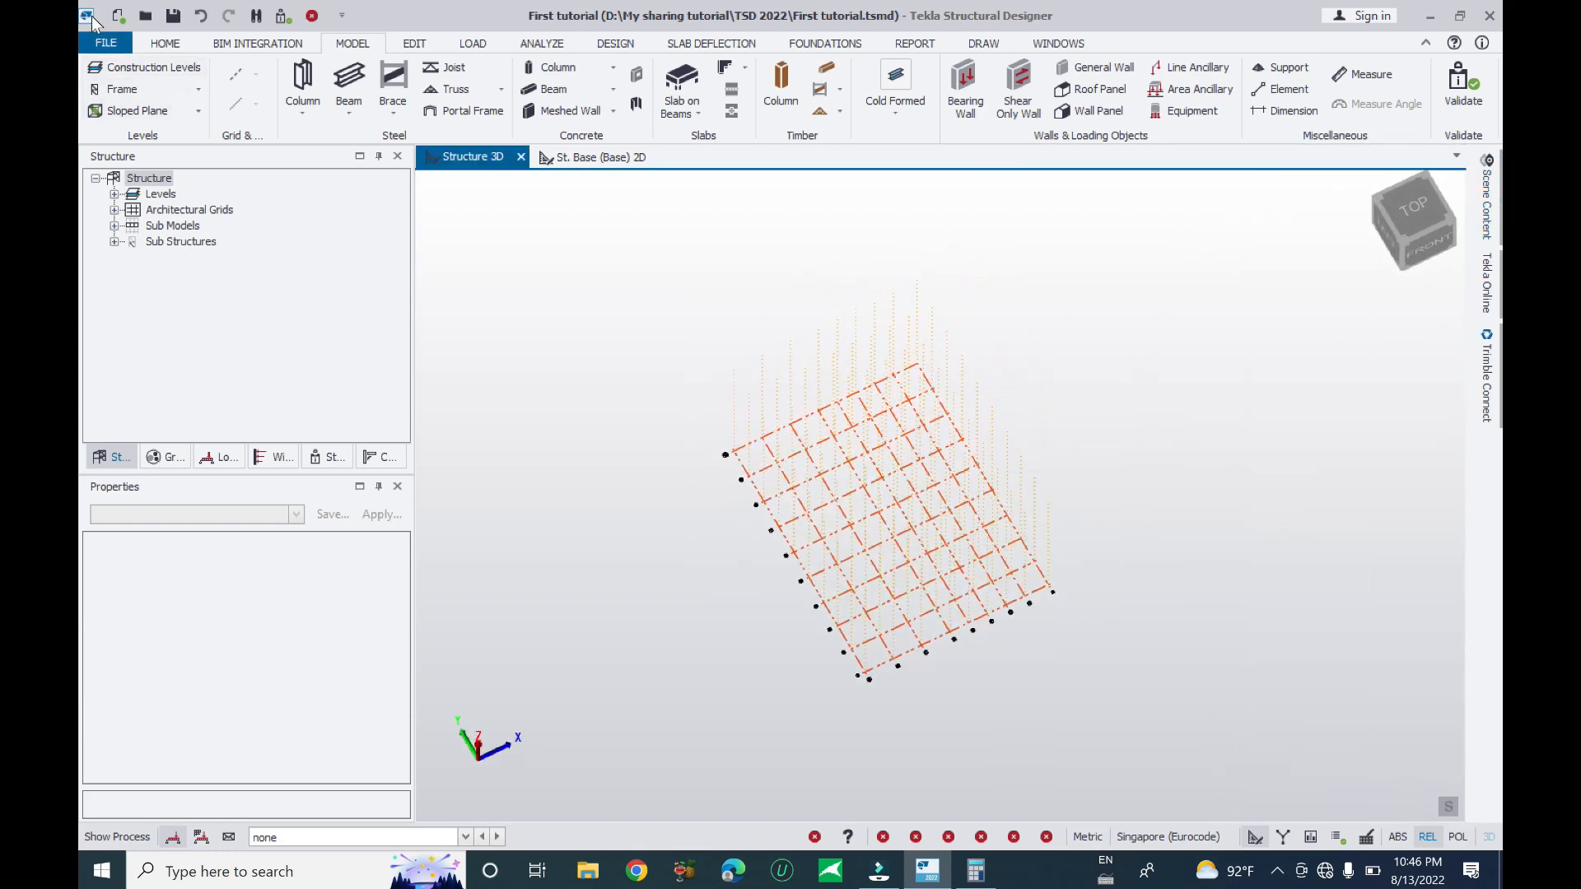
click(105, 43)
click(132, 156)
right_drag(1131, 646, 1049, 552)
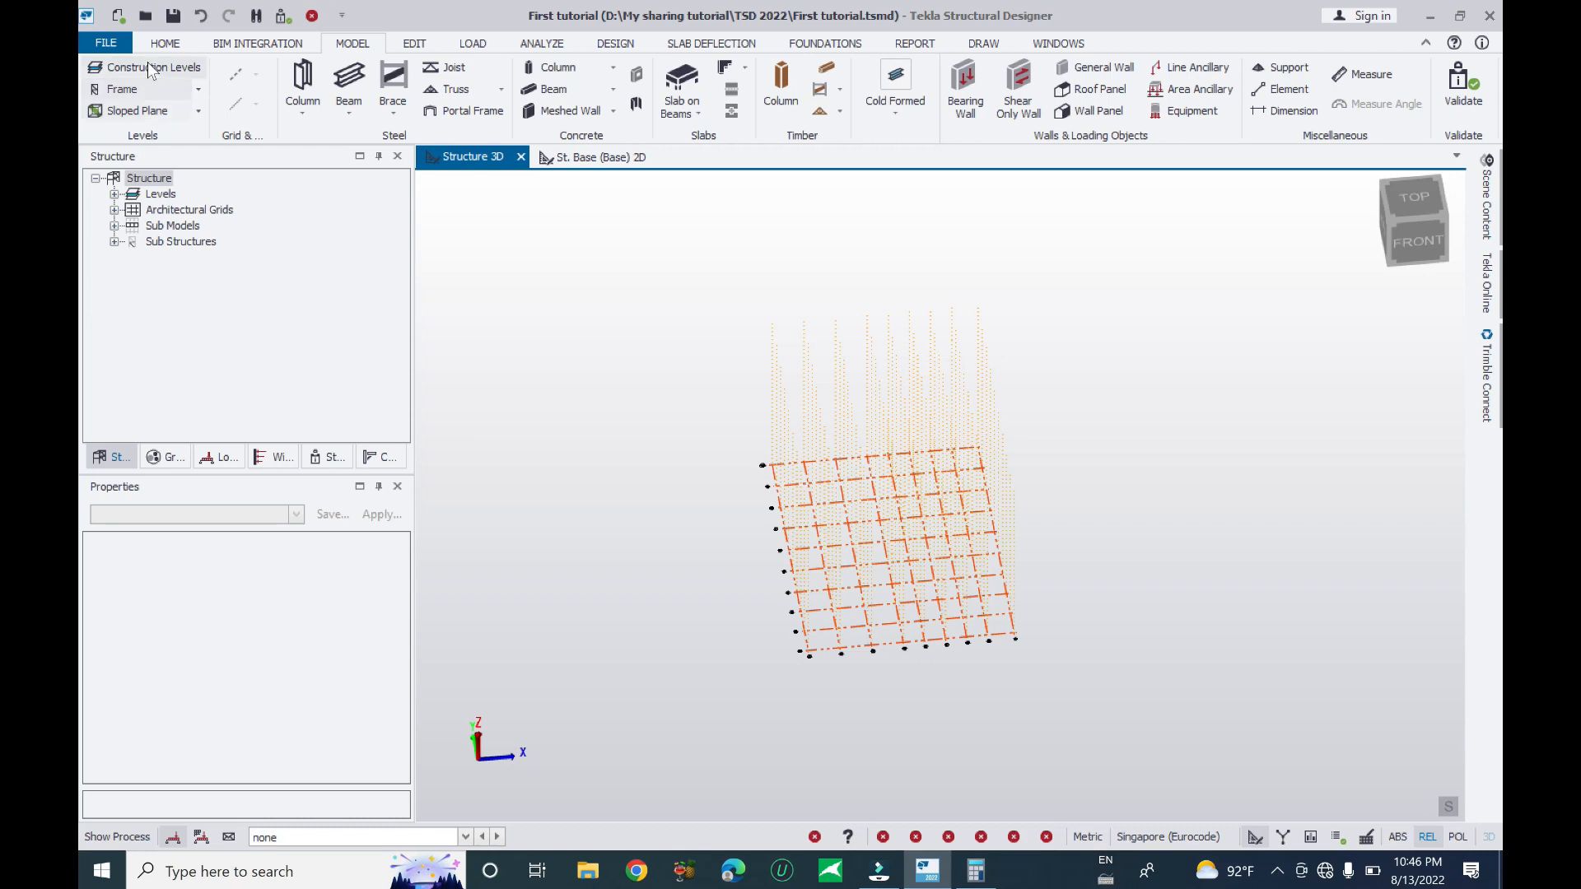
- Browse the Structure tree's Levels, Architectural Grids (AG 5), Sub Models (Base) and Sub Structures
click(115, 194)
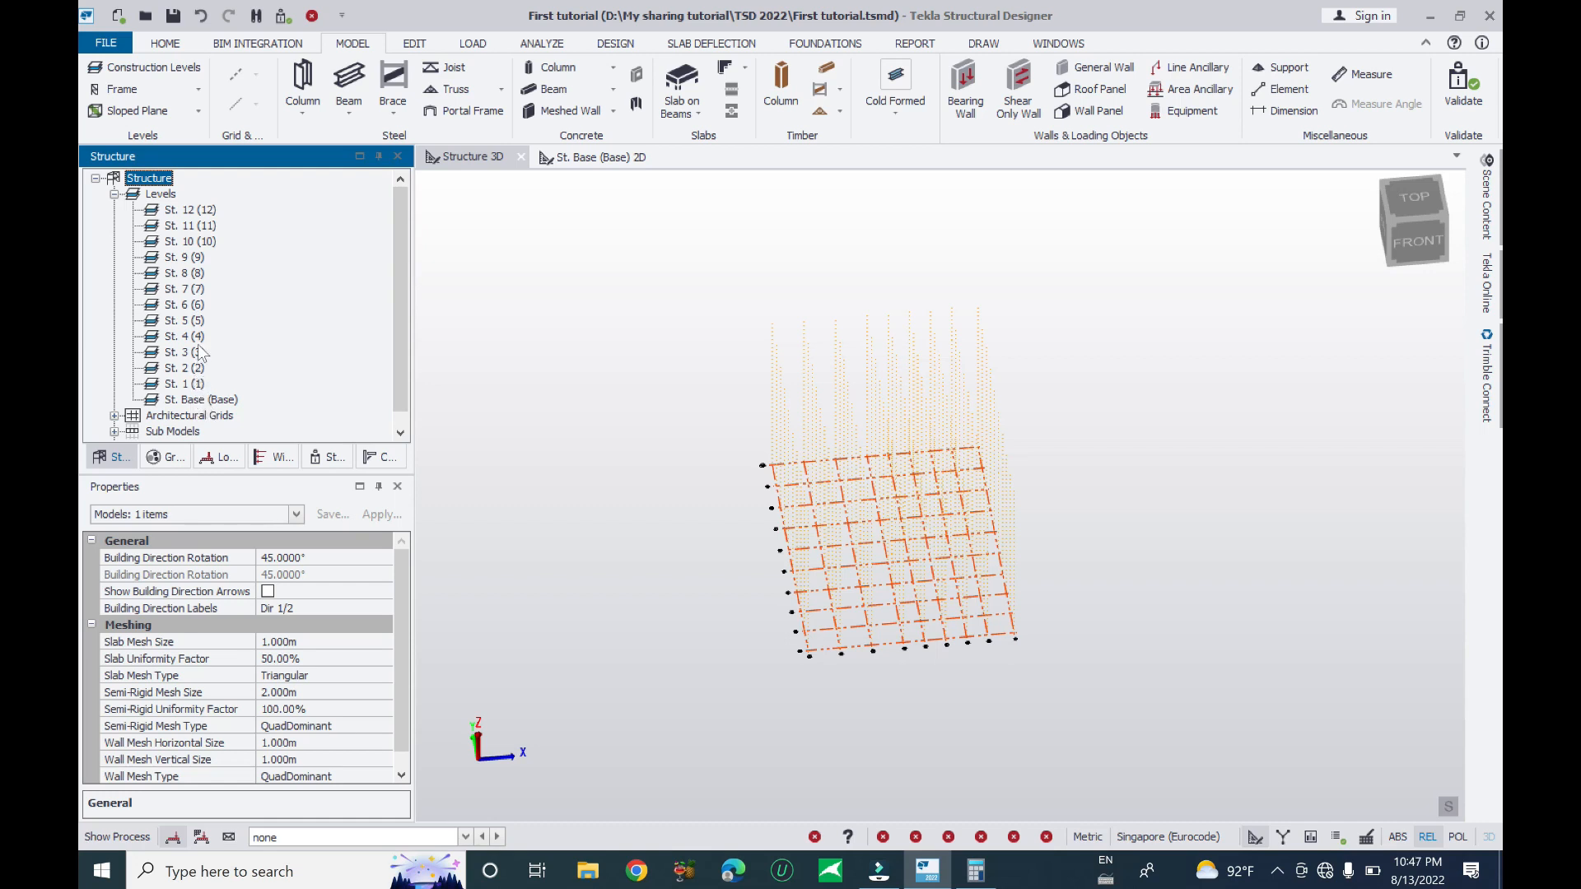
click(114, 416)
click(114, 416)
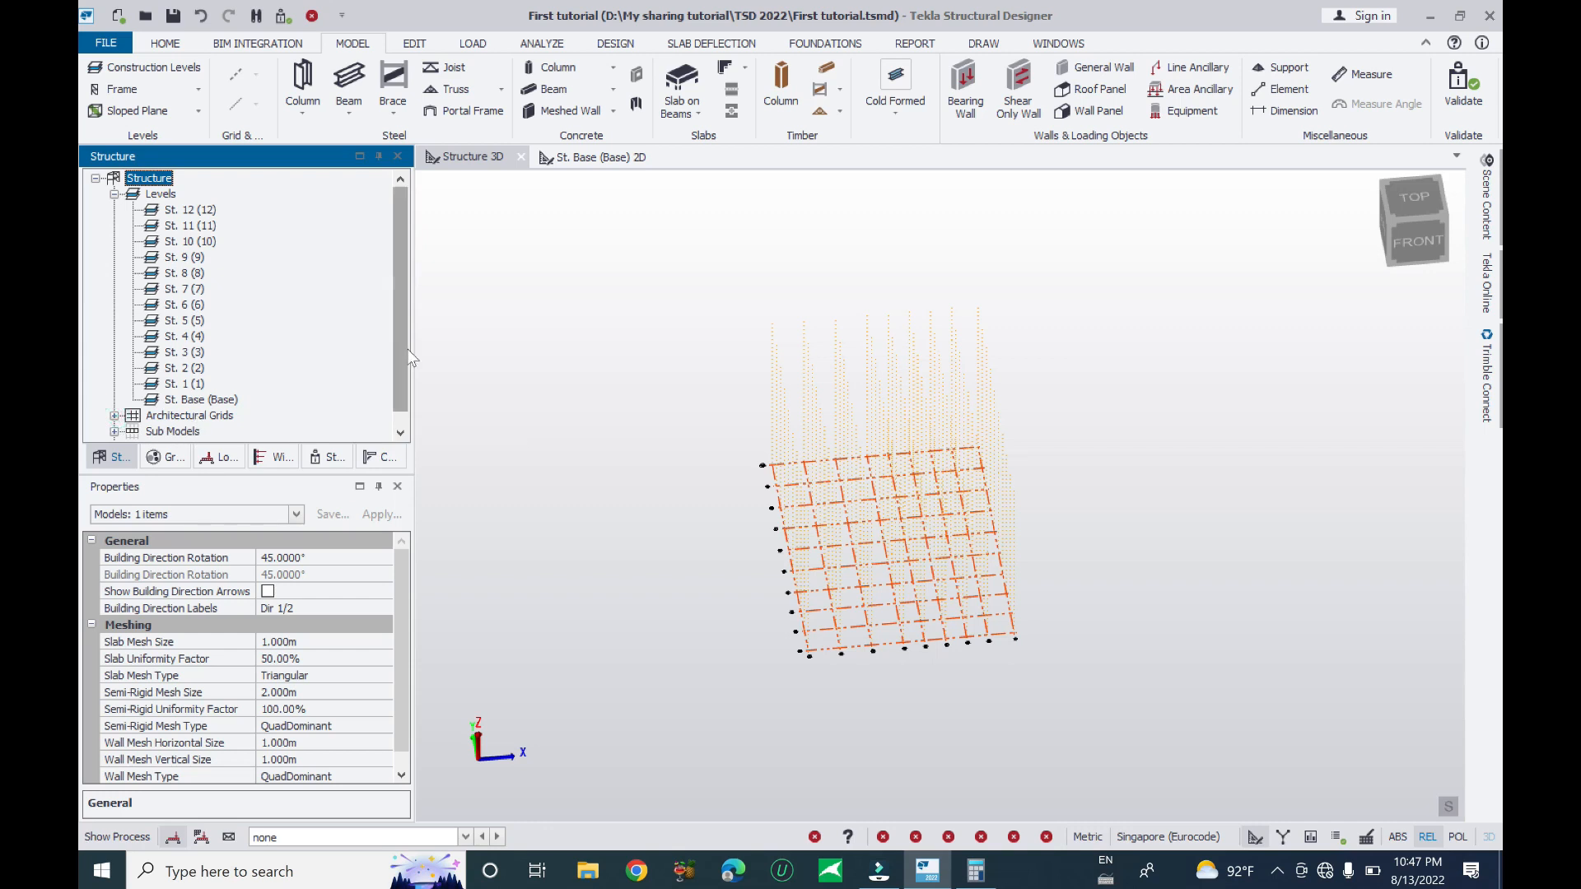
scroll(397, 389, down, 1)
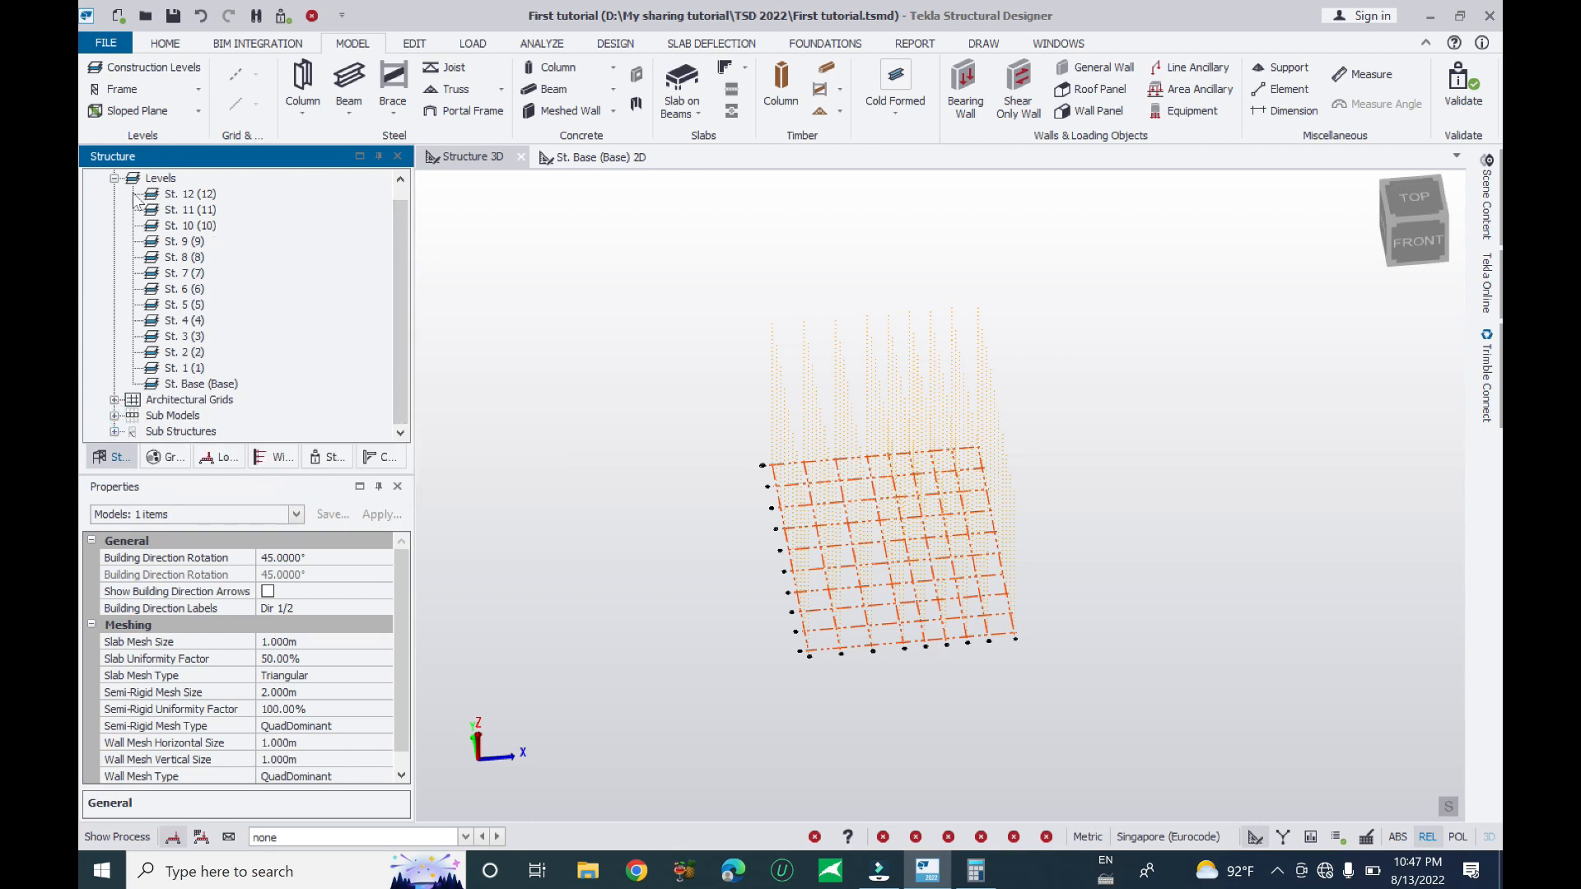
click(114, 178)
click(114, 210)
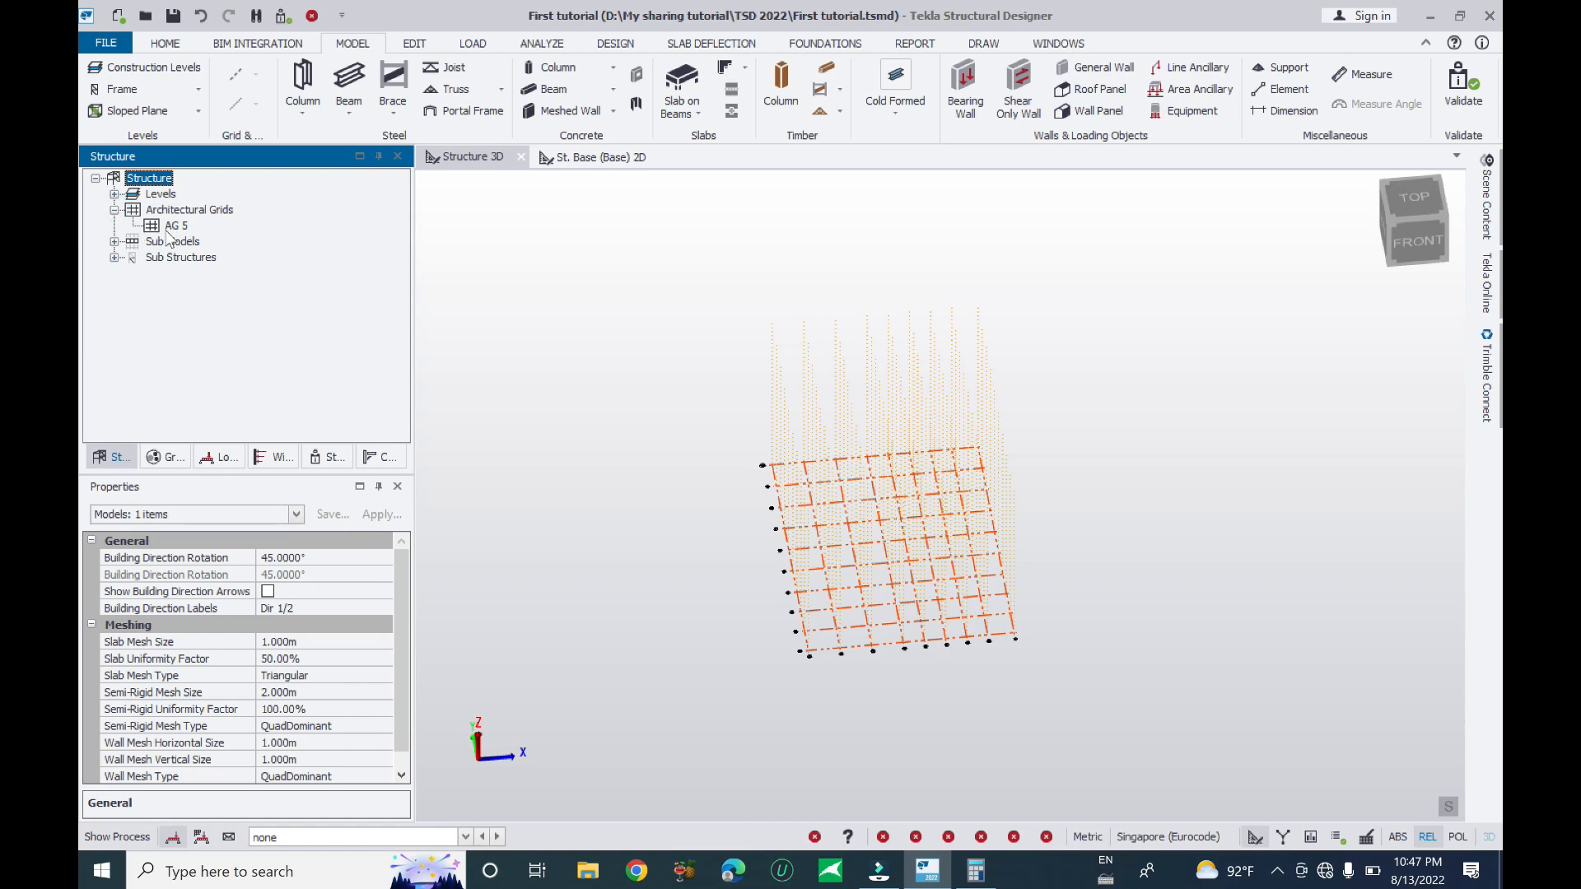
click(115, 210)
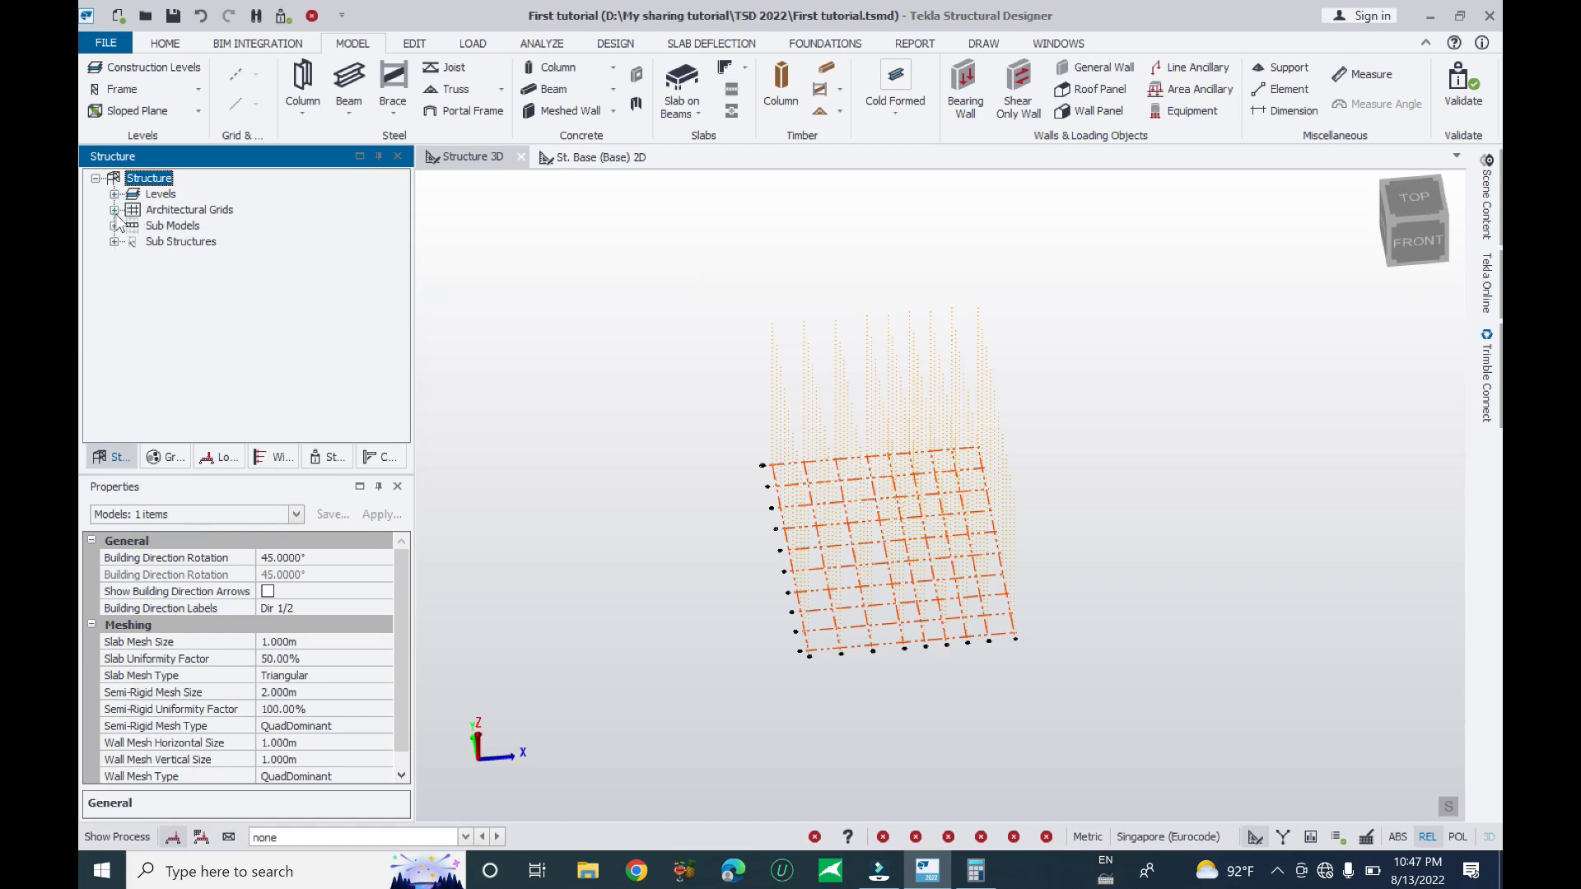
click(115, 226)
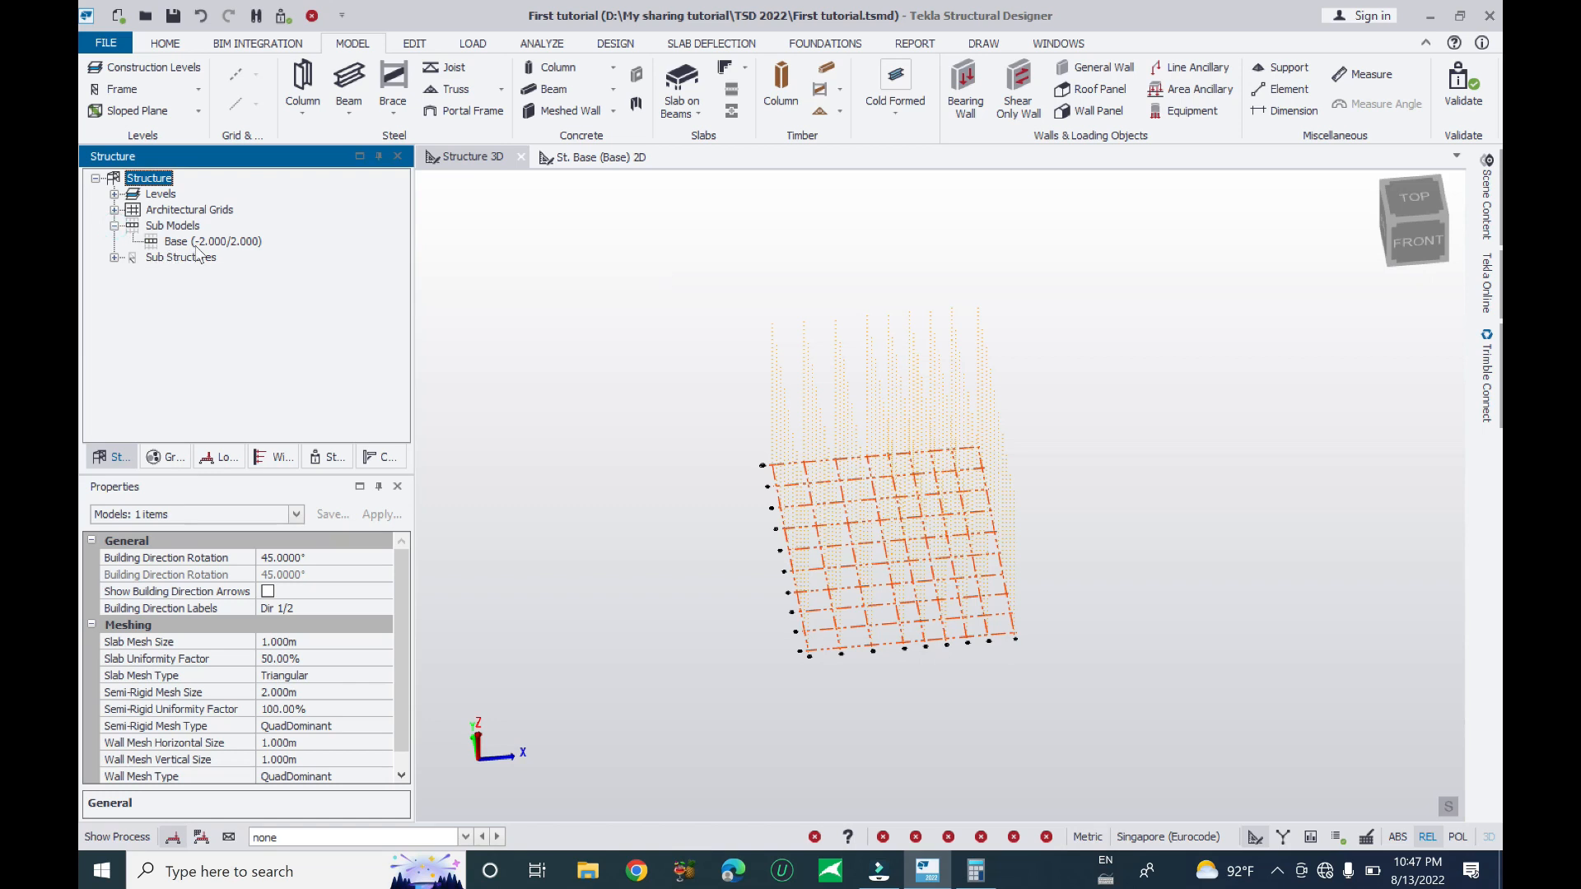
click(115, 258)
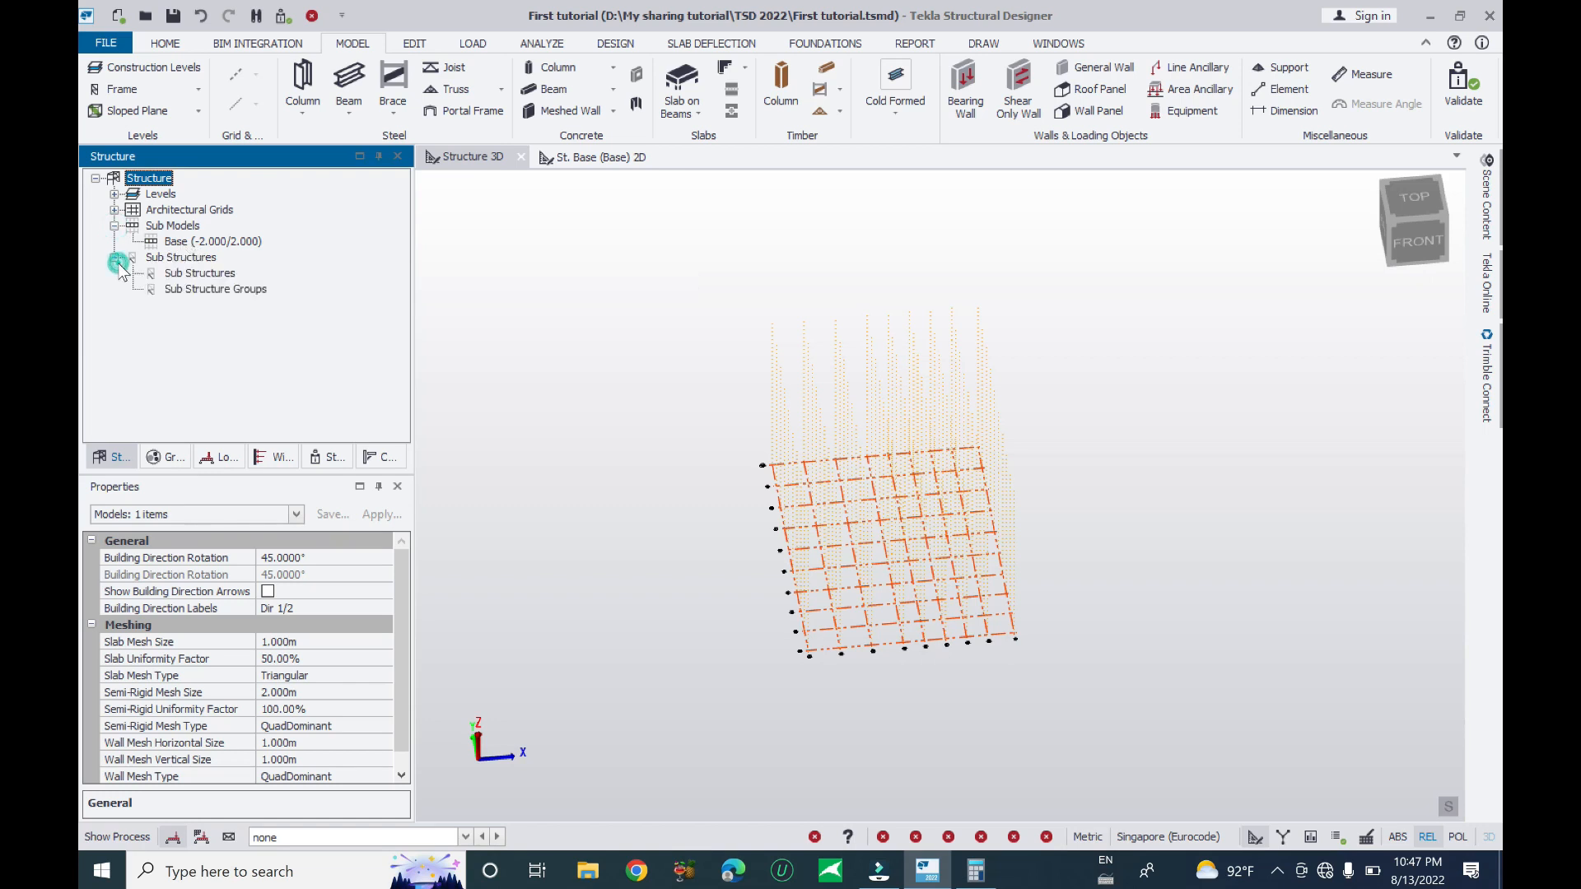
click(114, 257)
click(114, 226)
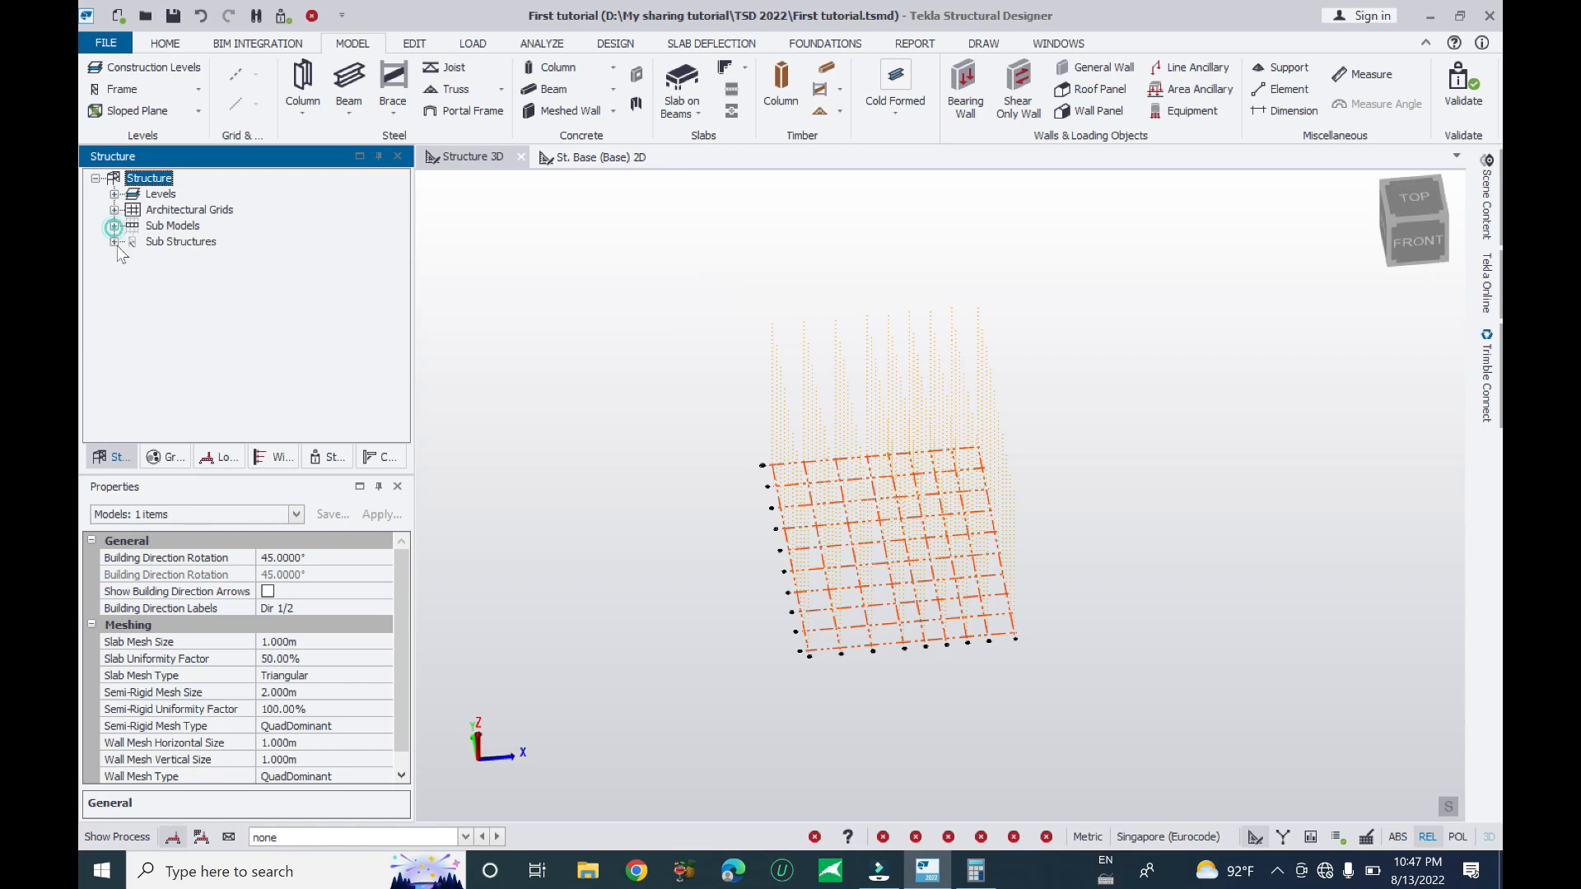
click(164, 460)
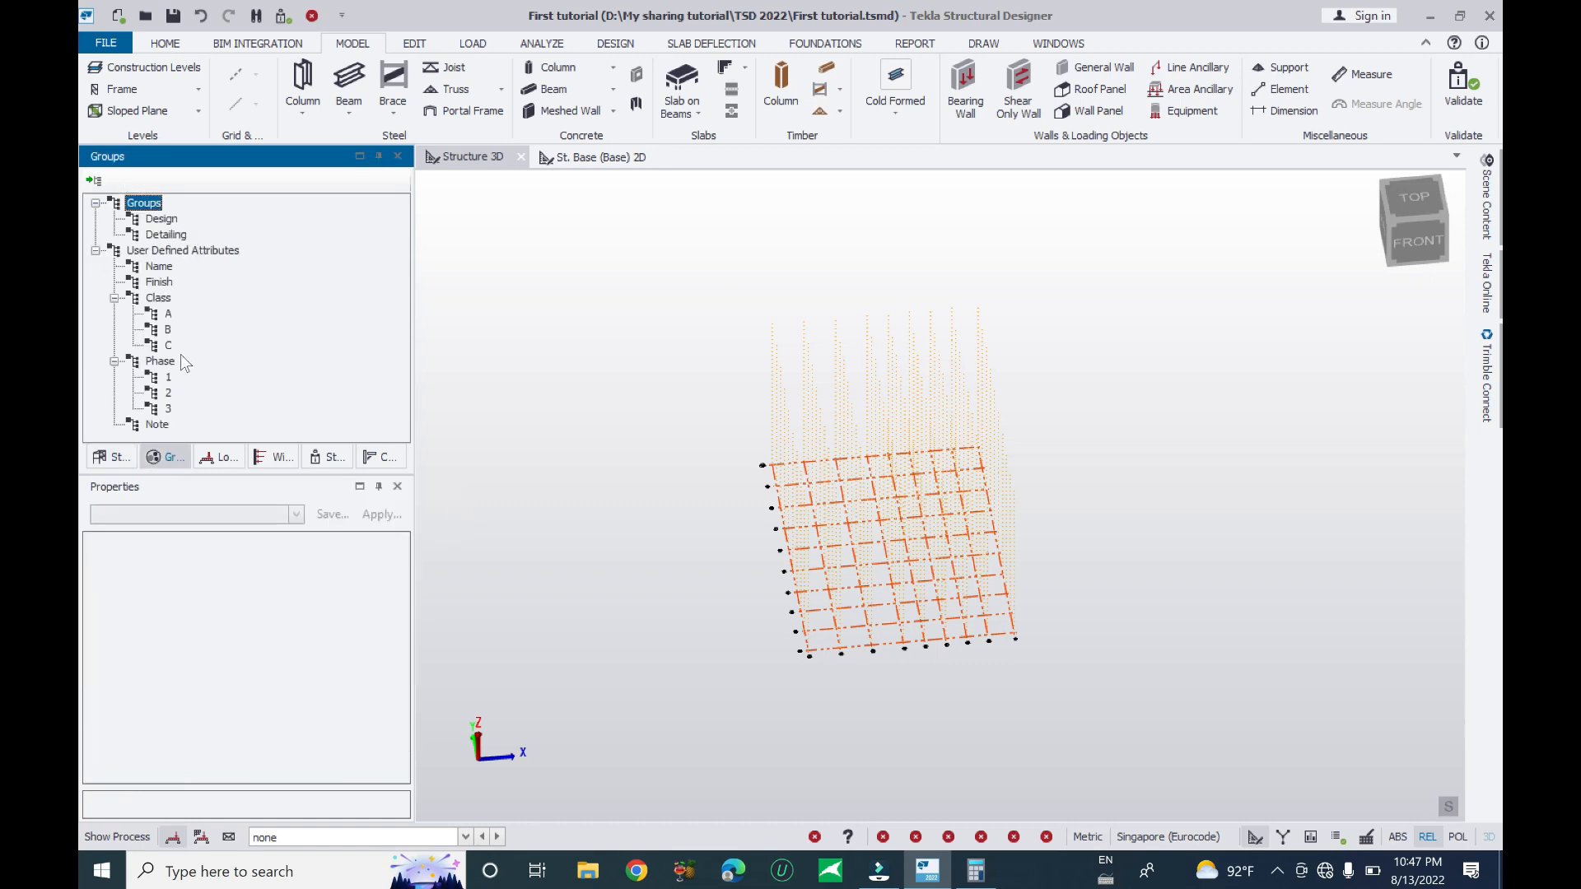
click(219, 464)
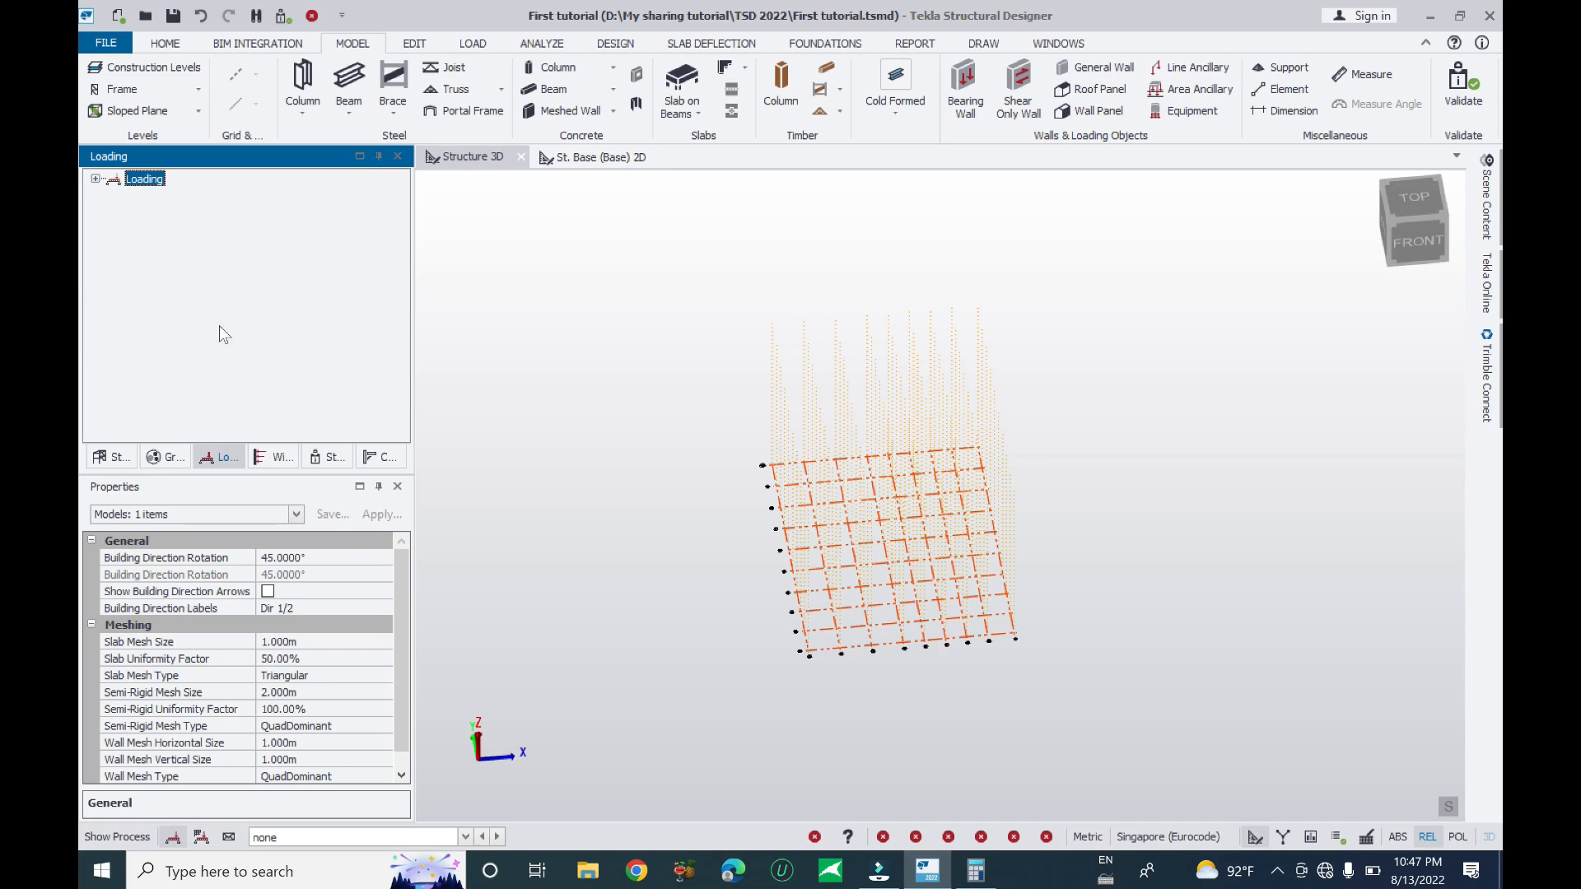
click(259, 458)
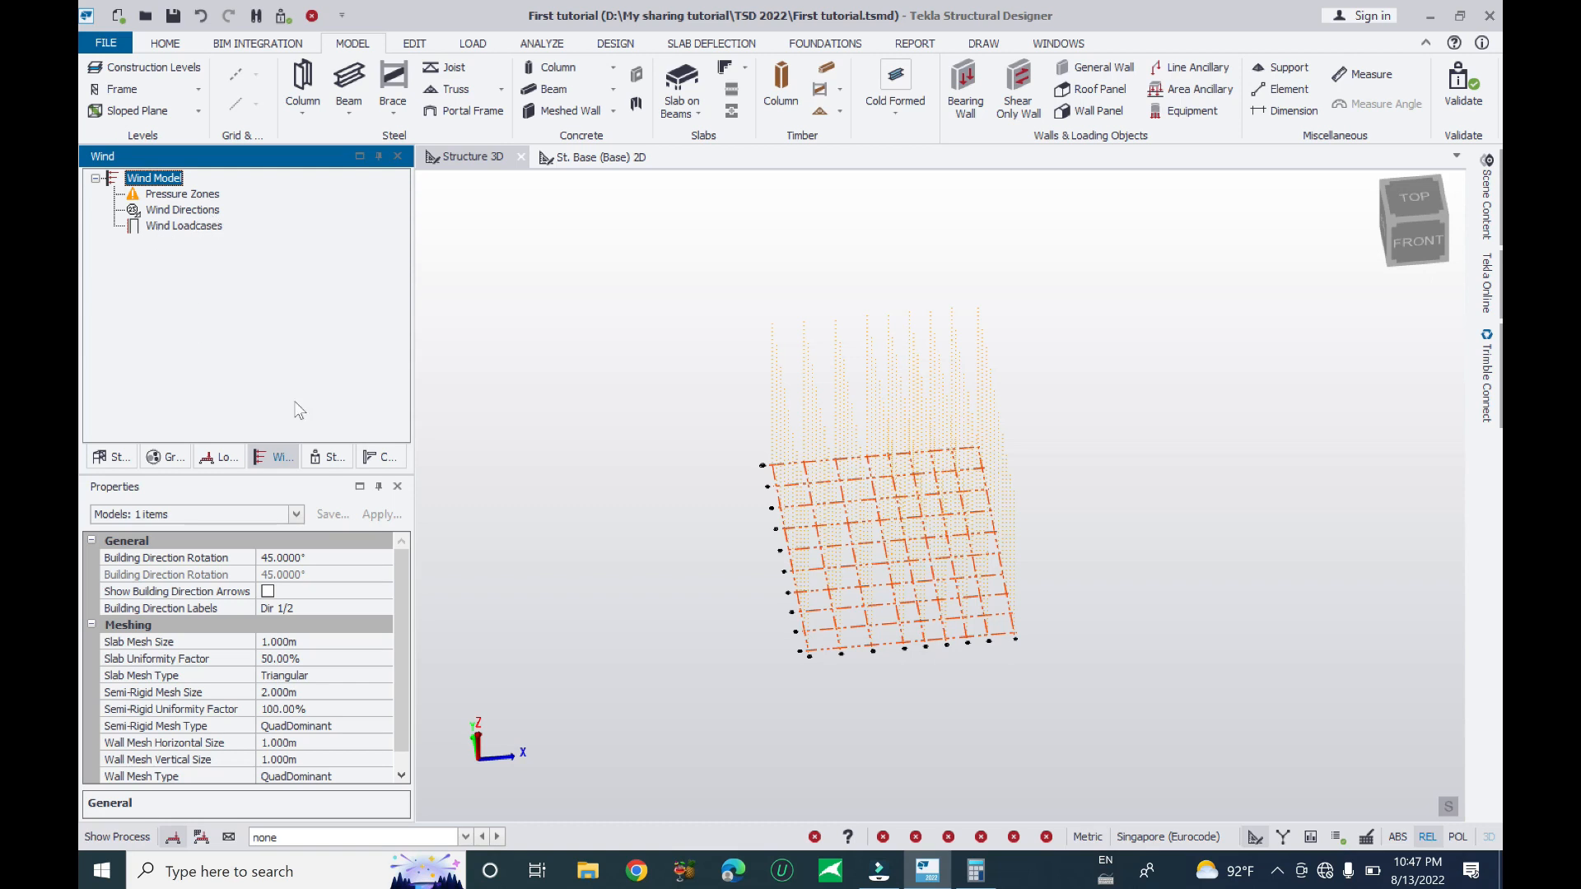
click(326, 457)
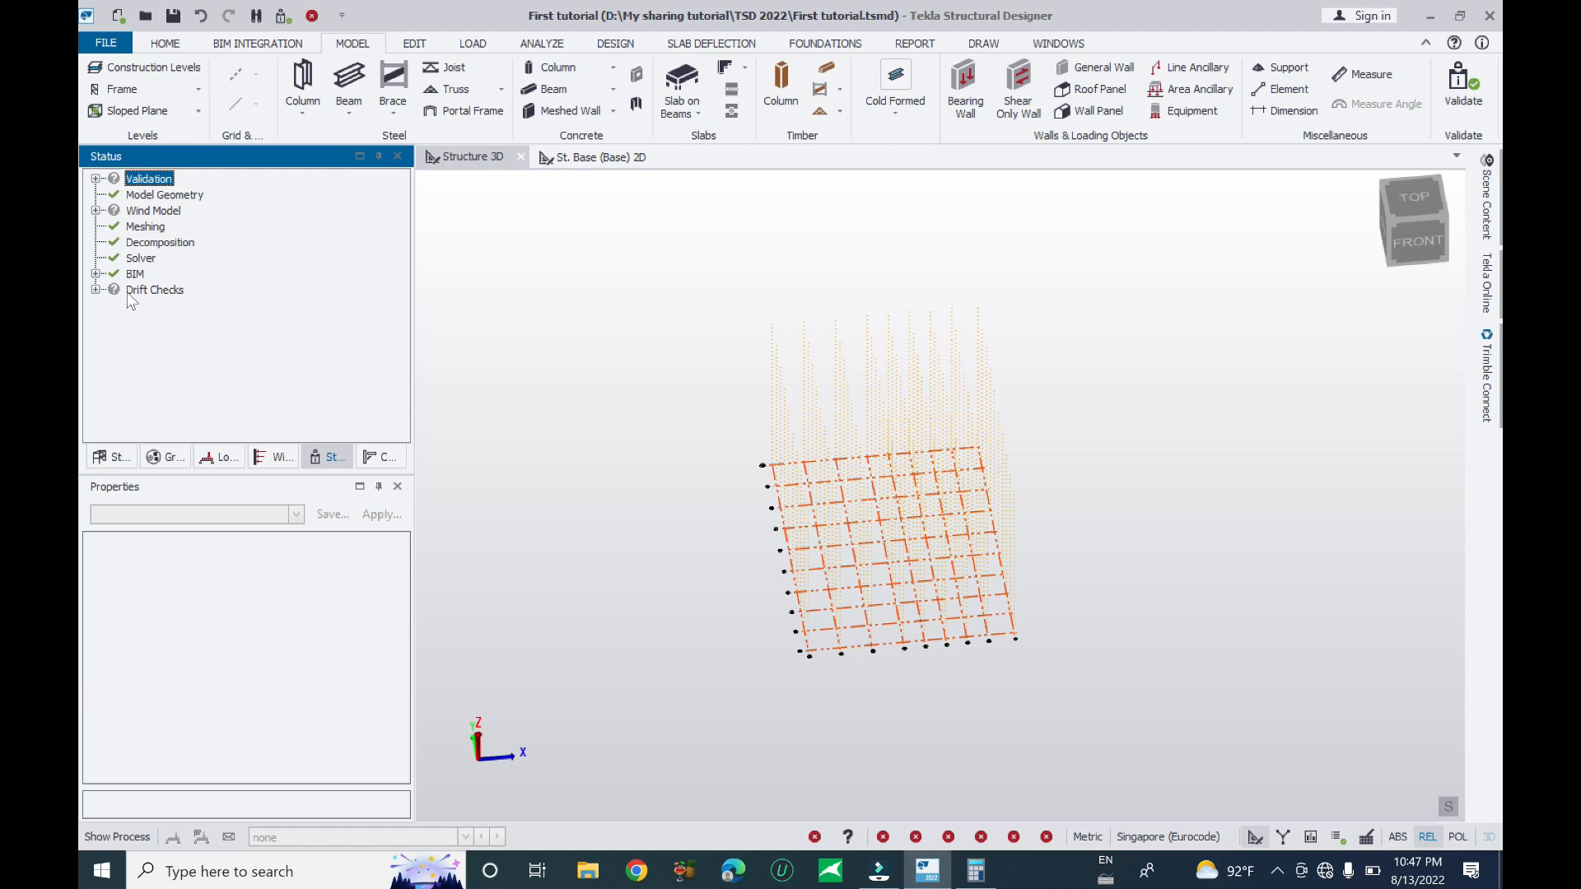
click(95, 289)
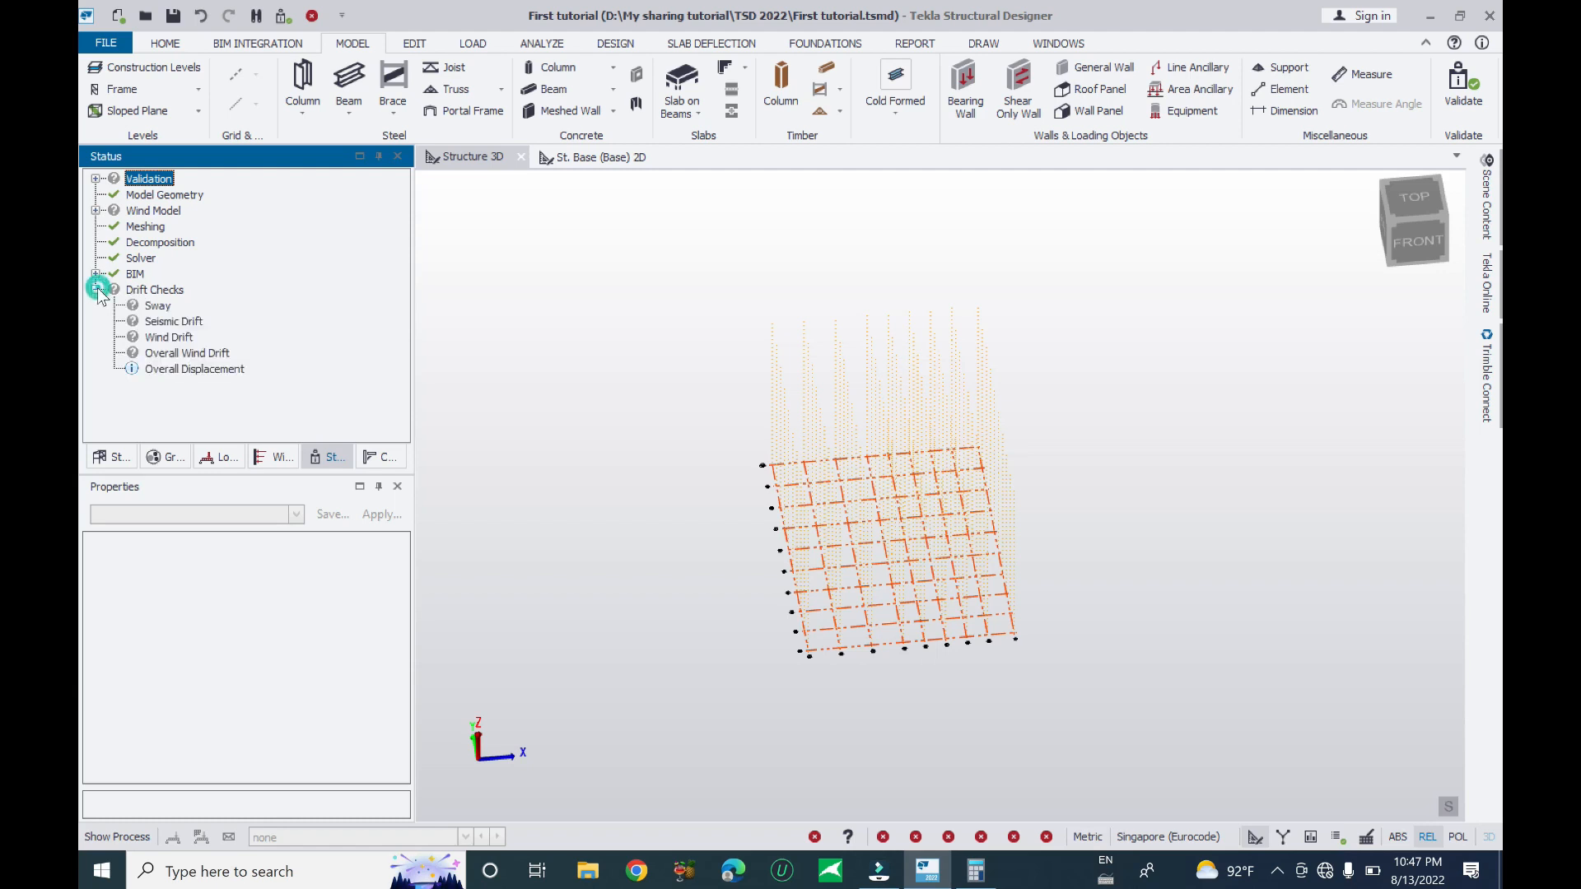
click(95, 290)
click(96, 274)
click(96, 273)
click(96, 211)
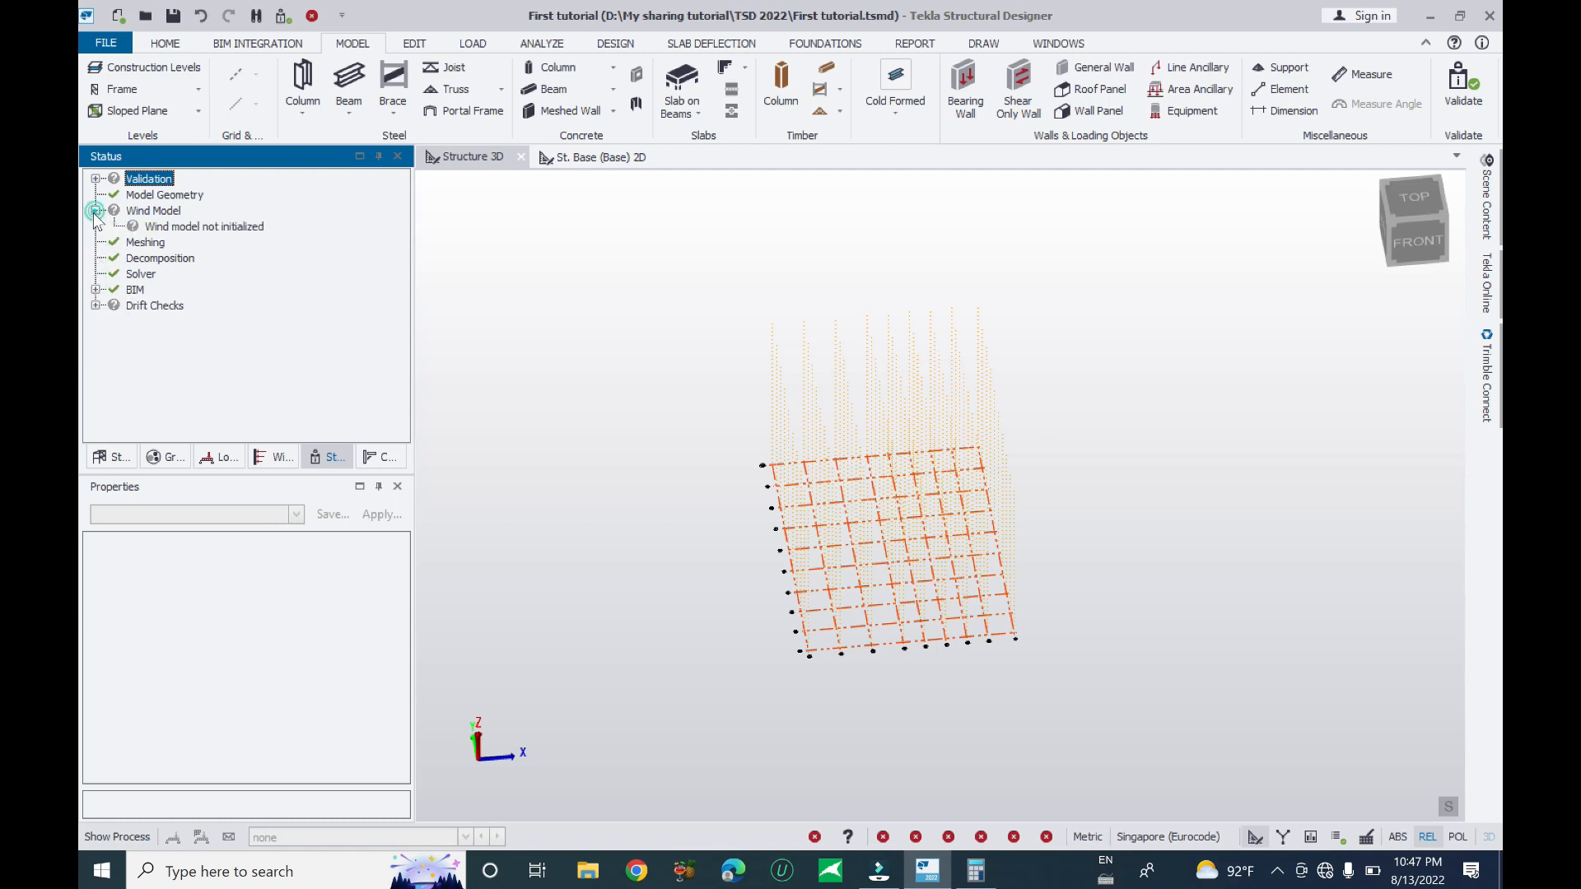
click(372, 458)
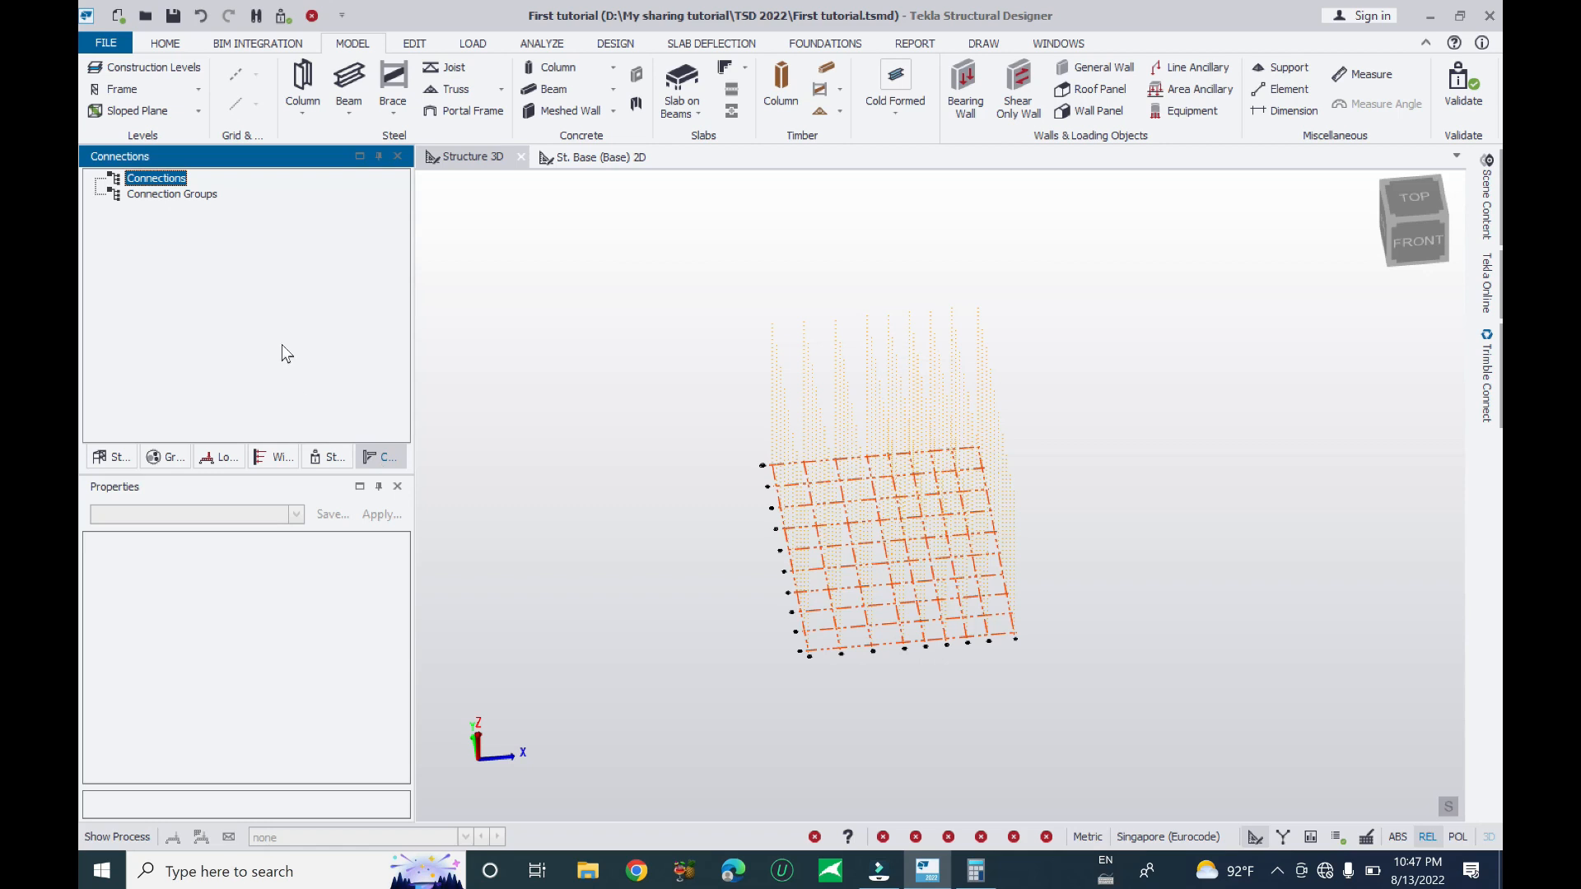
click(102, 459)
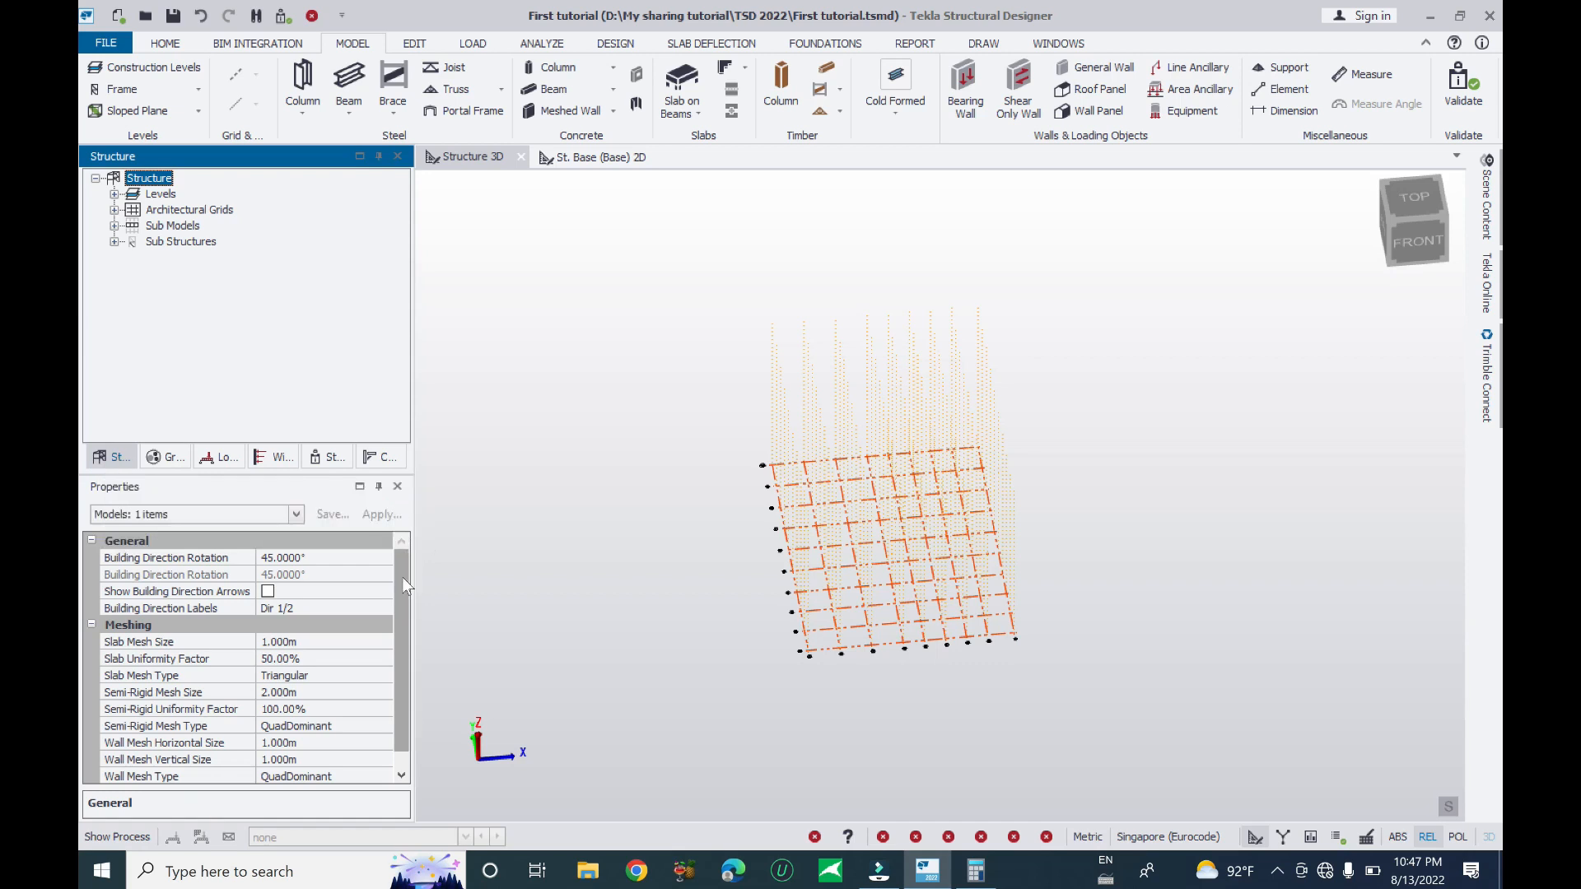
drag(402, 590, 409, 509)
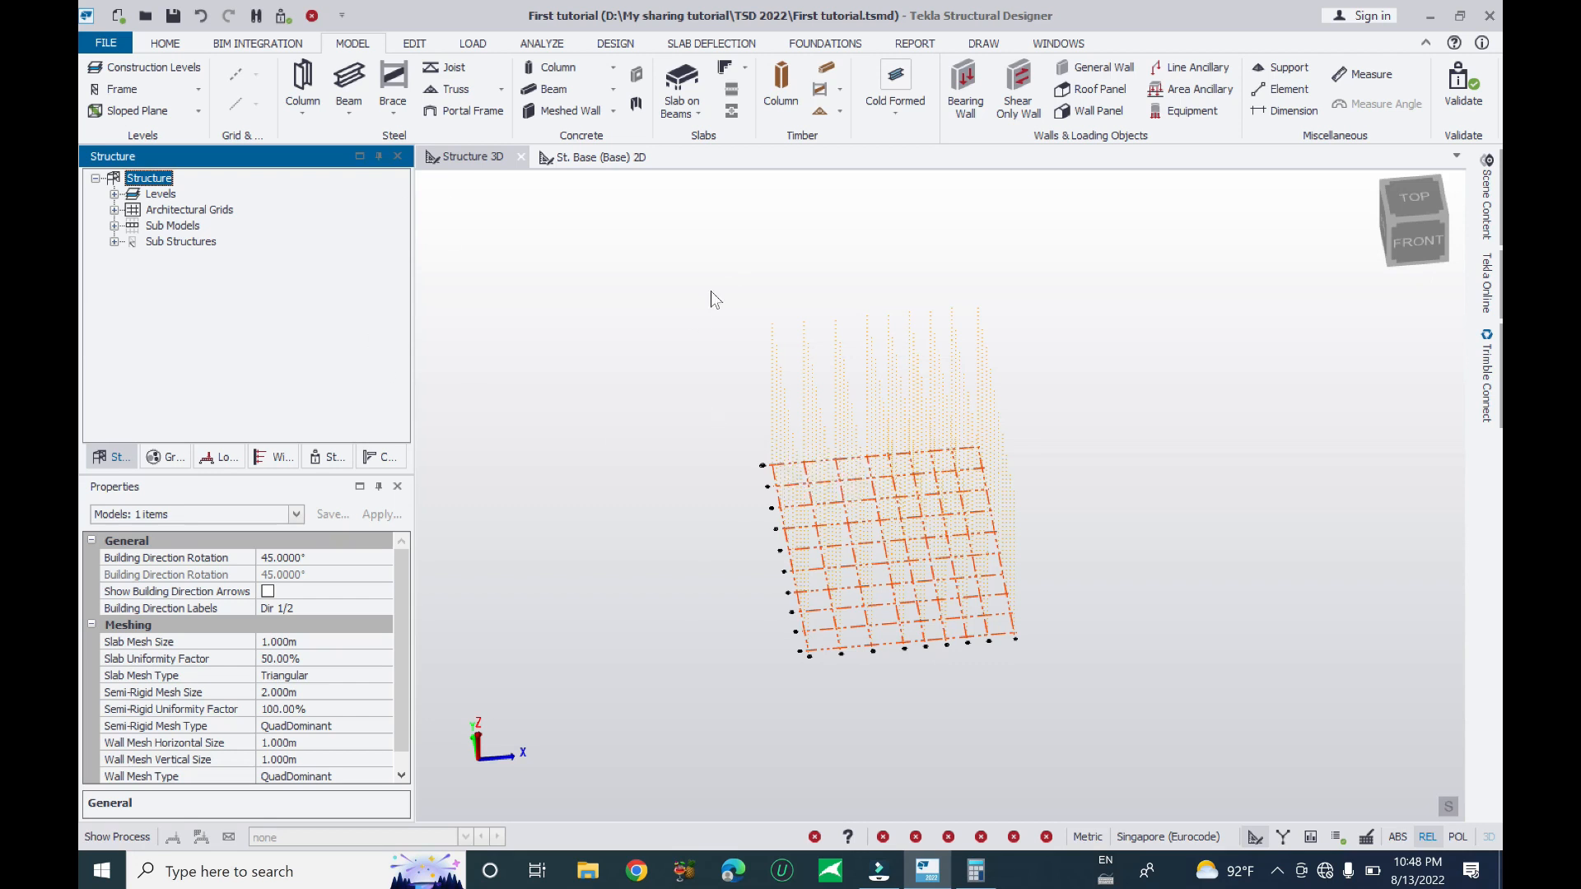
middle_drag(709, 290, 651, 356)
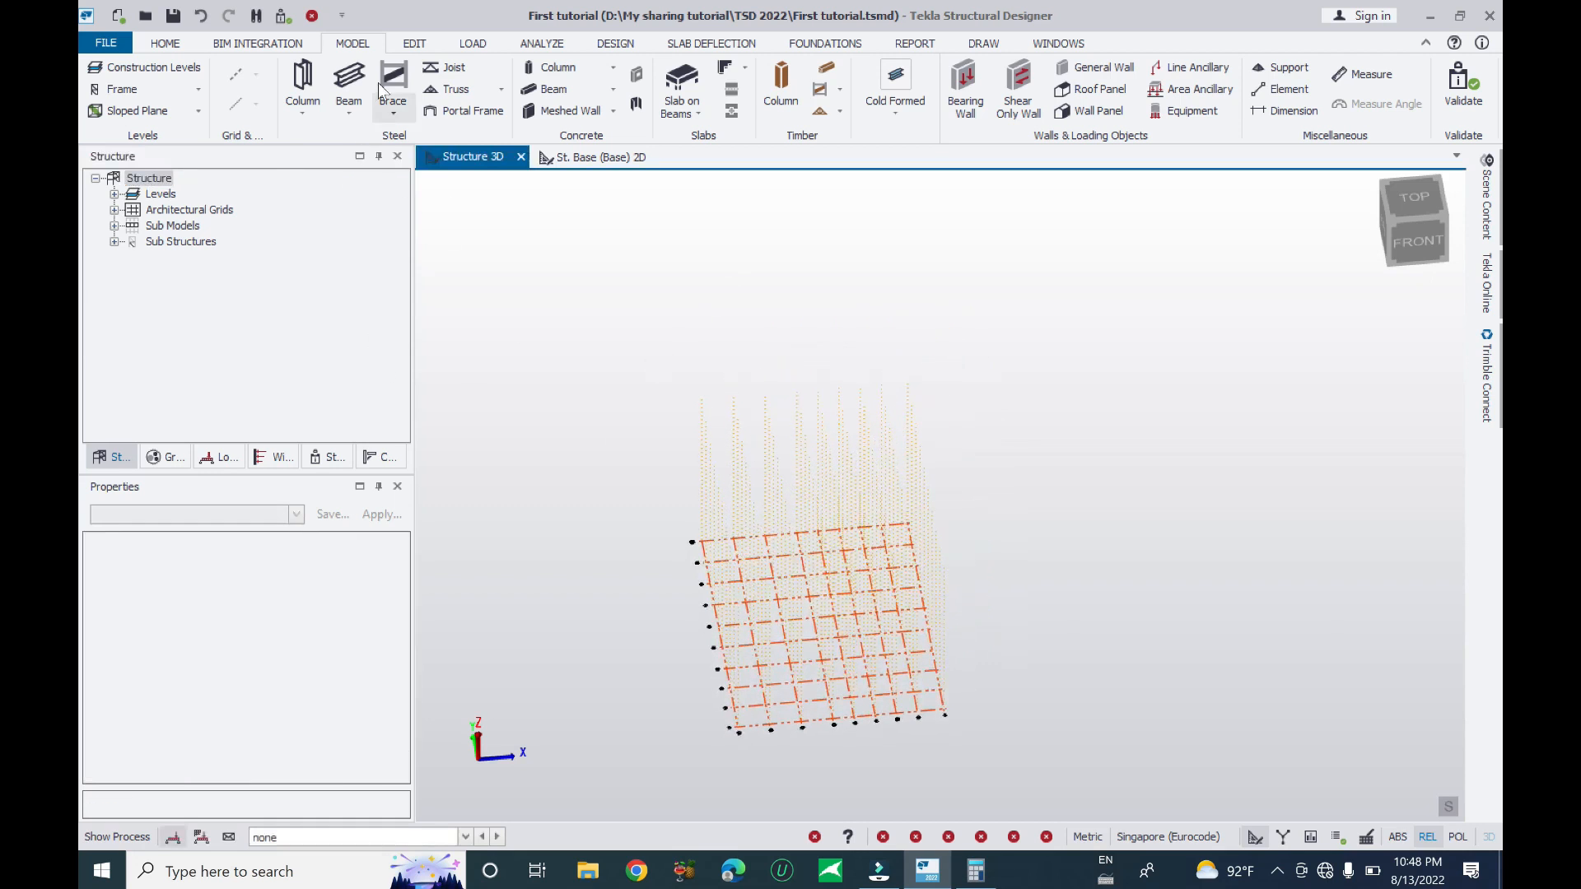
click(174, 48)
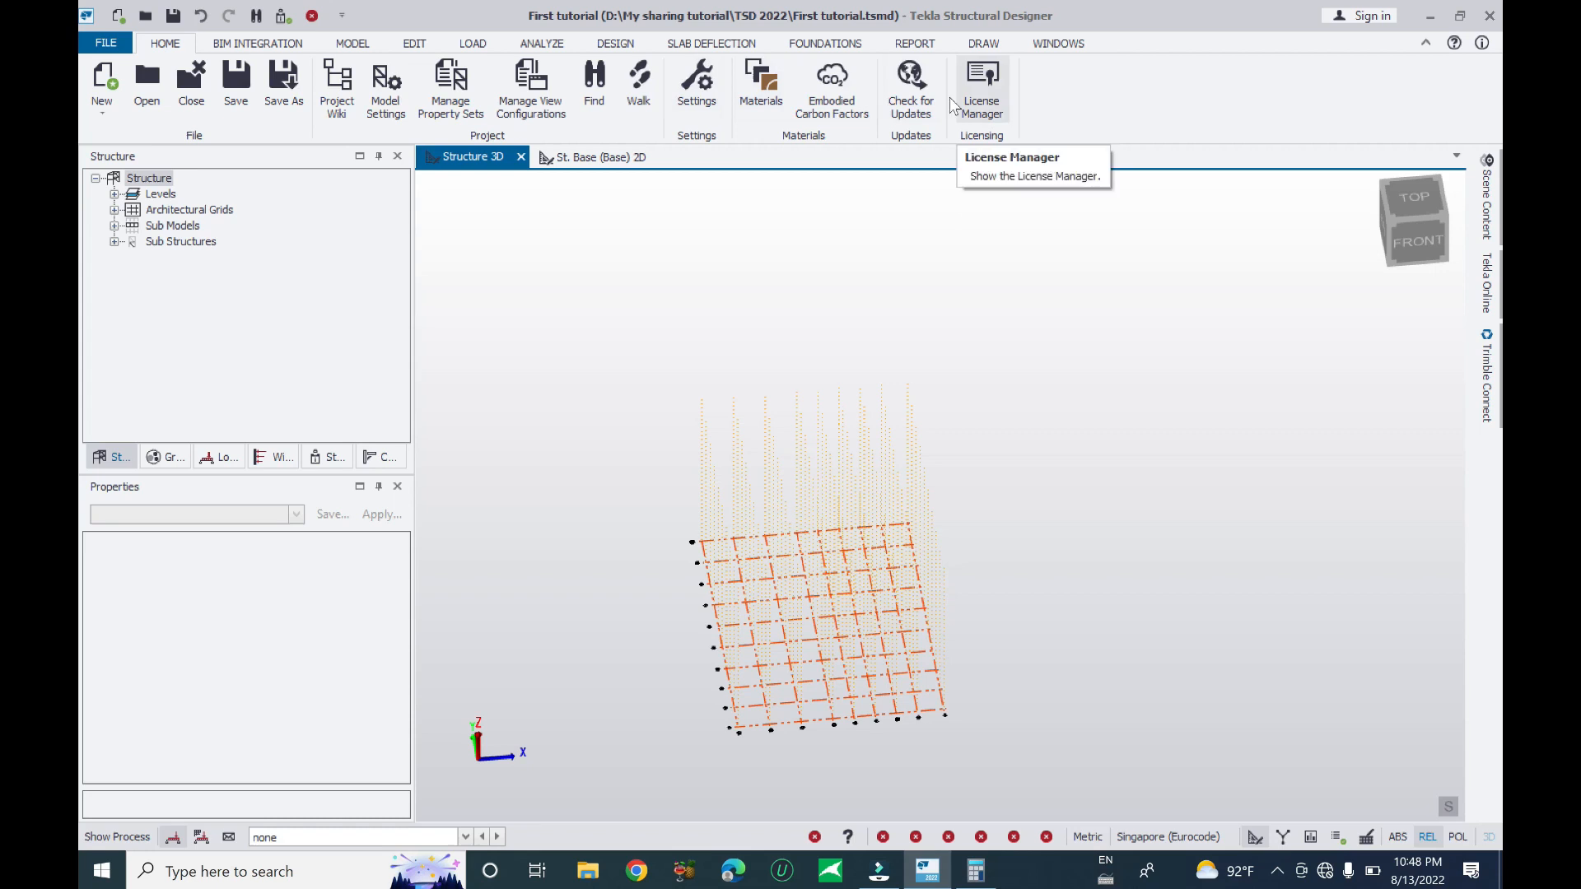
click(243, 46)
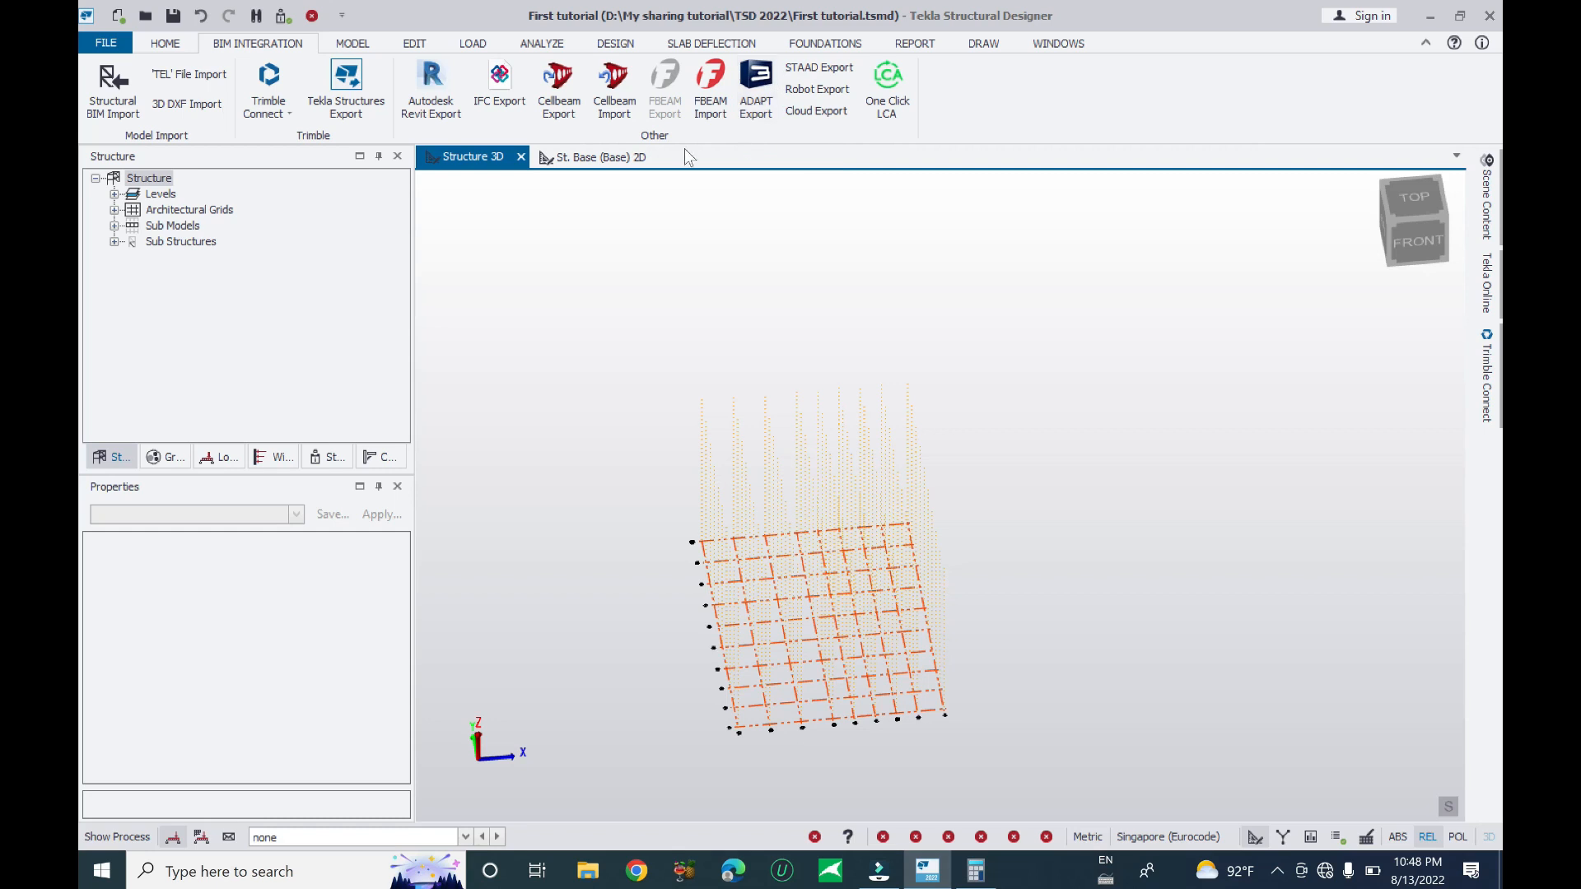
click(352, 42)
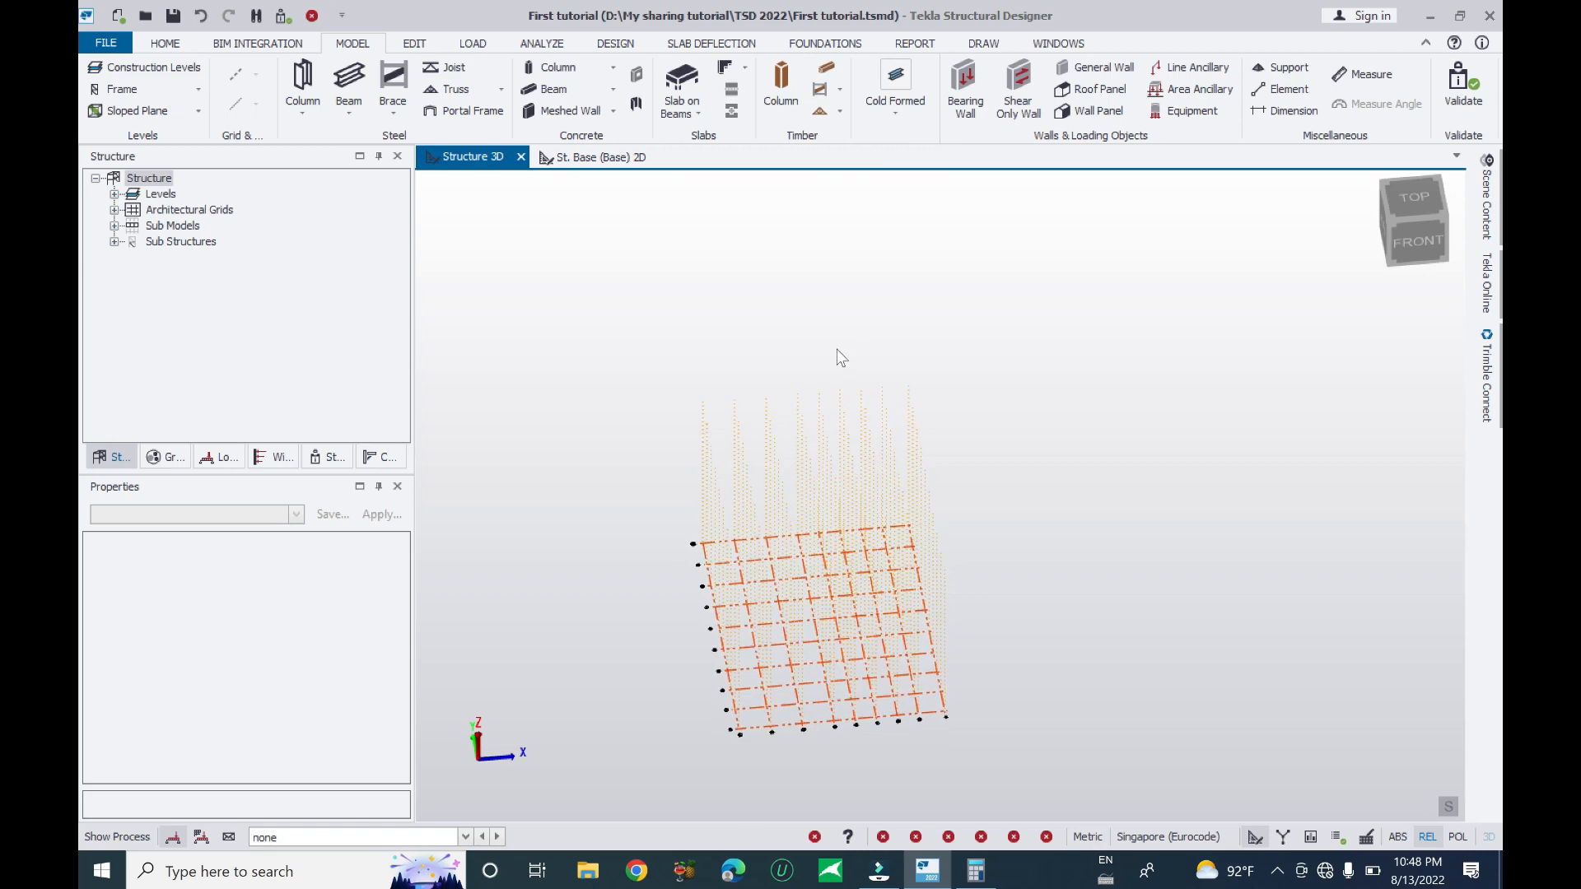
click(553, 67)
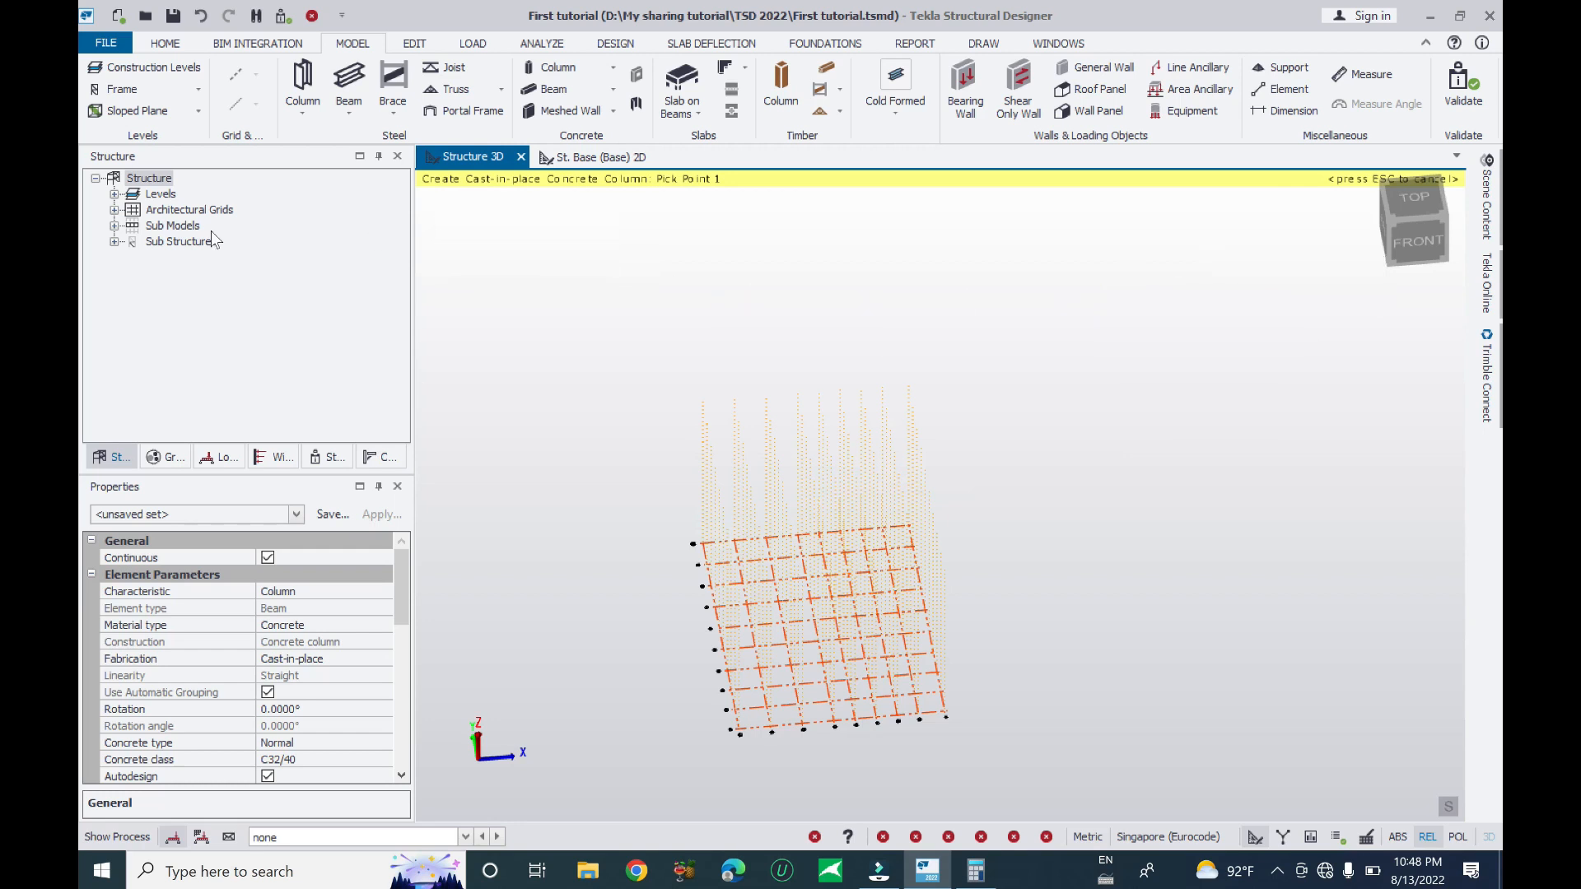
- Expand Levels and open the St. 12 (12) plan, panning the full grid into view
click(115, 195)
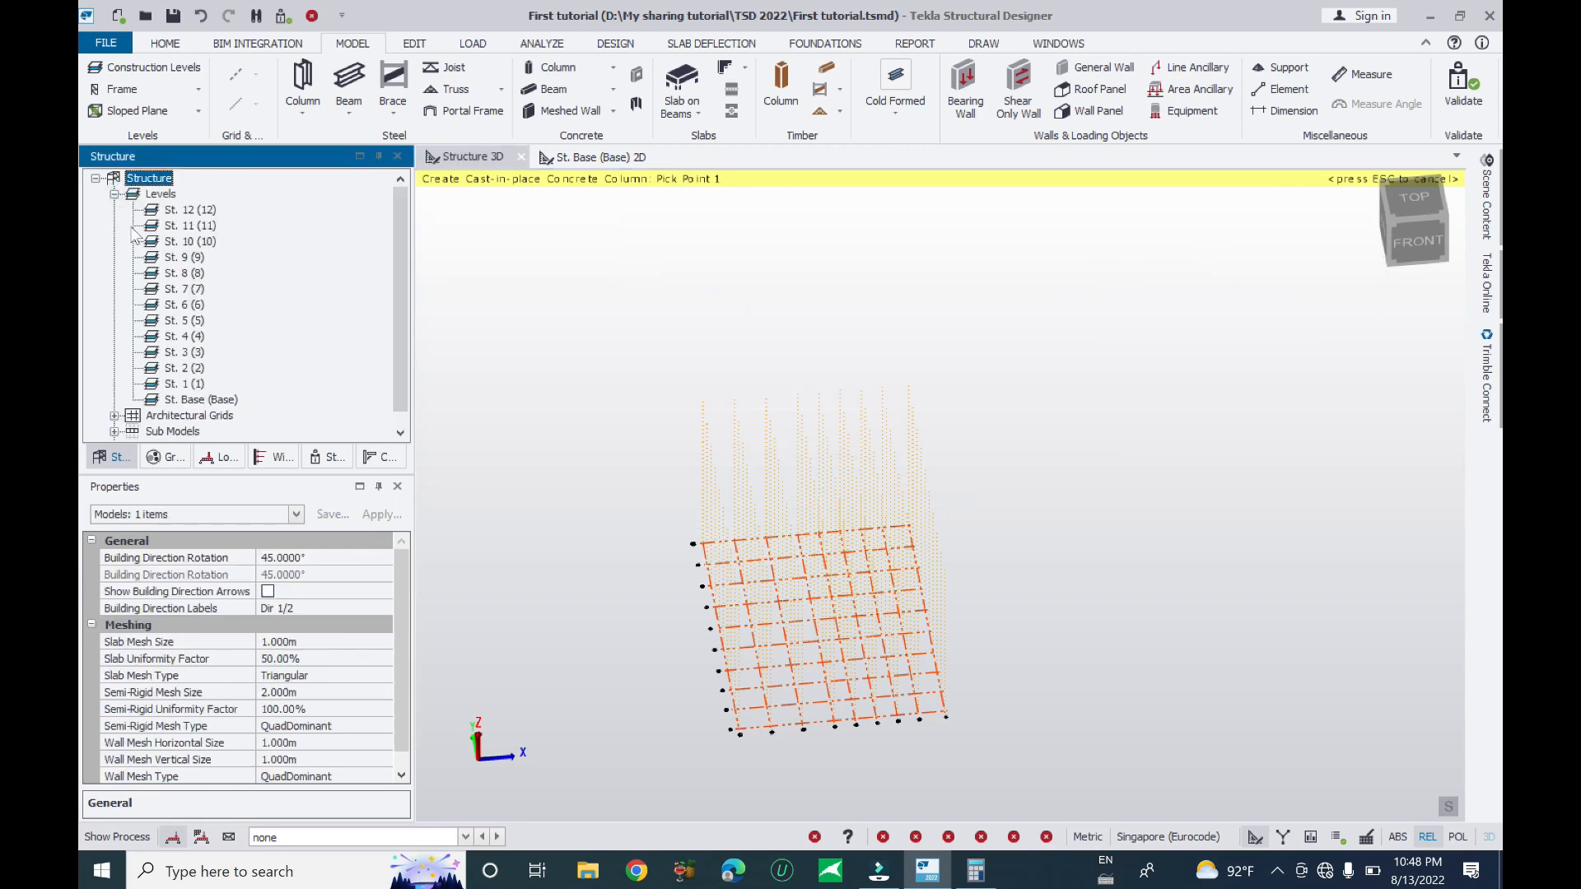
click(191, 211)
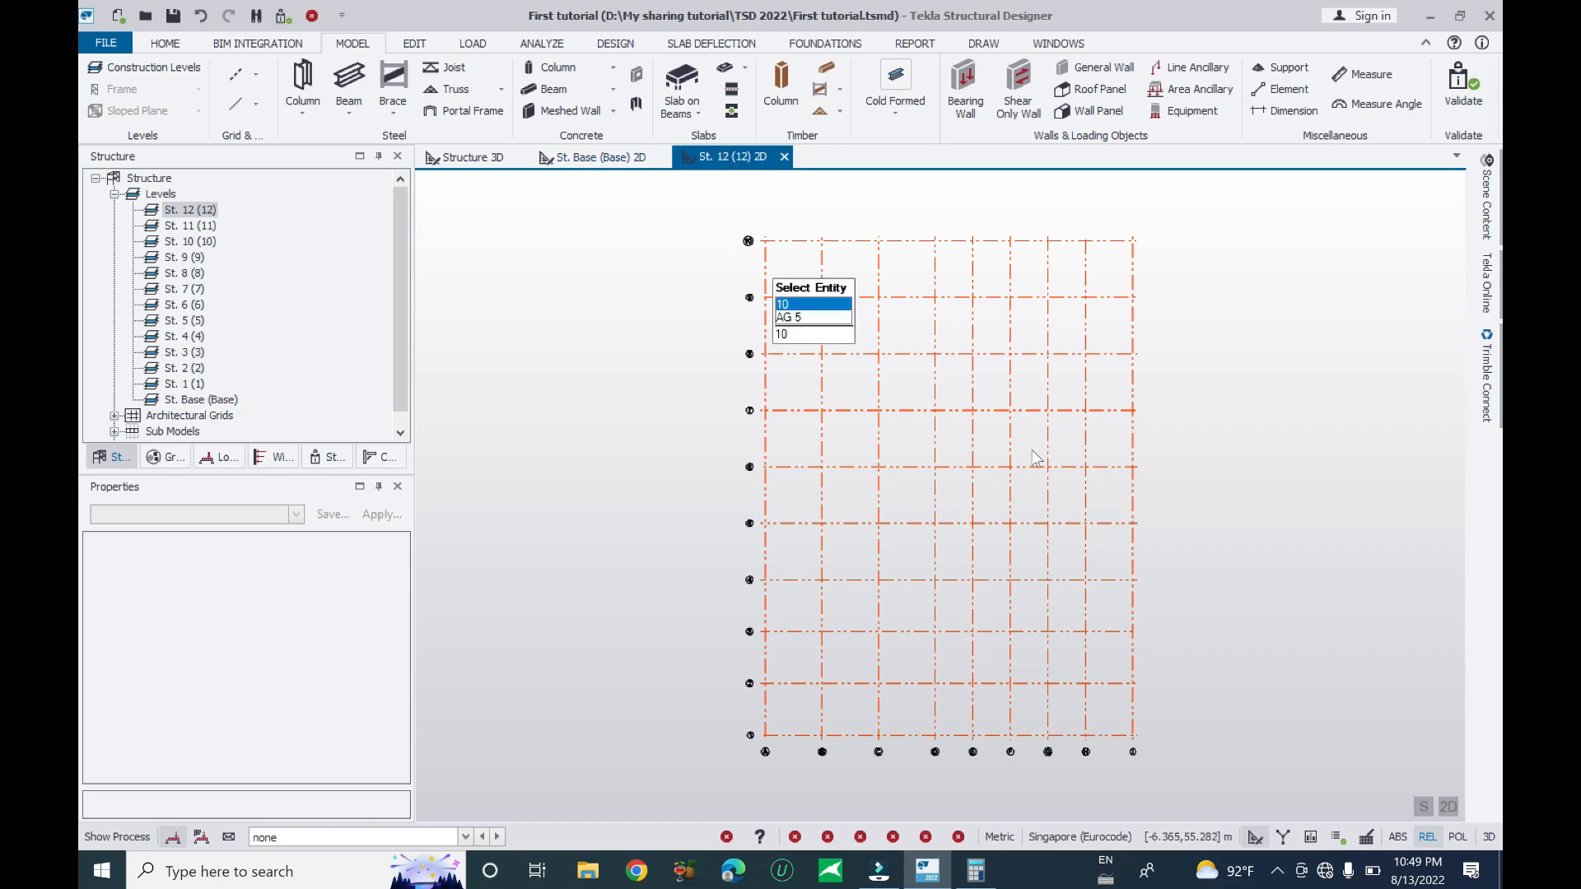
middle_drag(1035, 457, 883, 449)
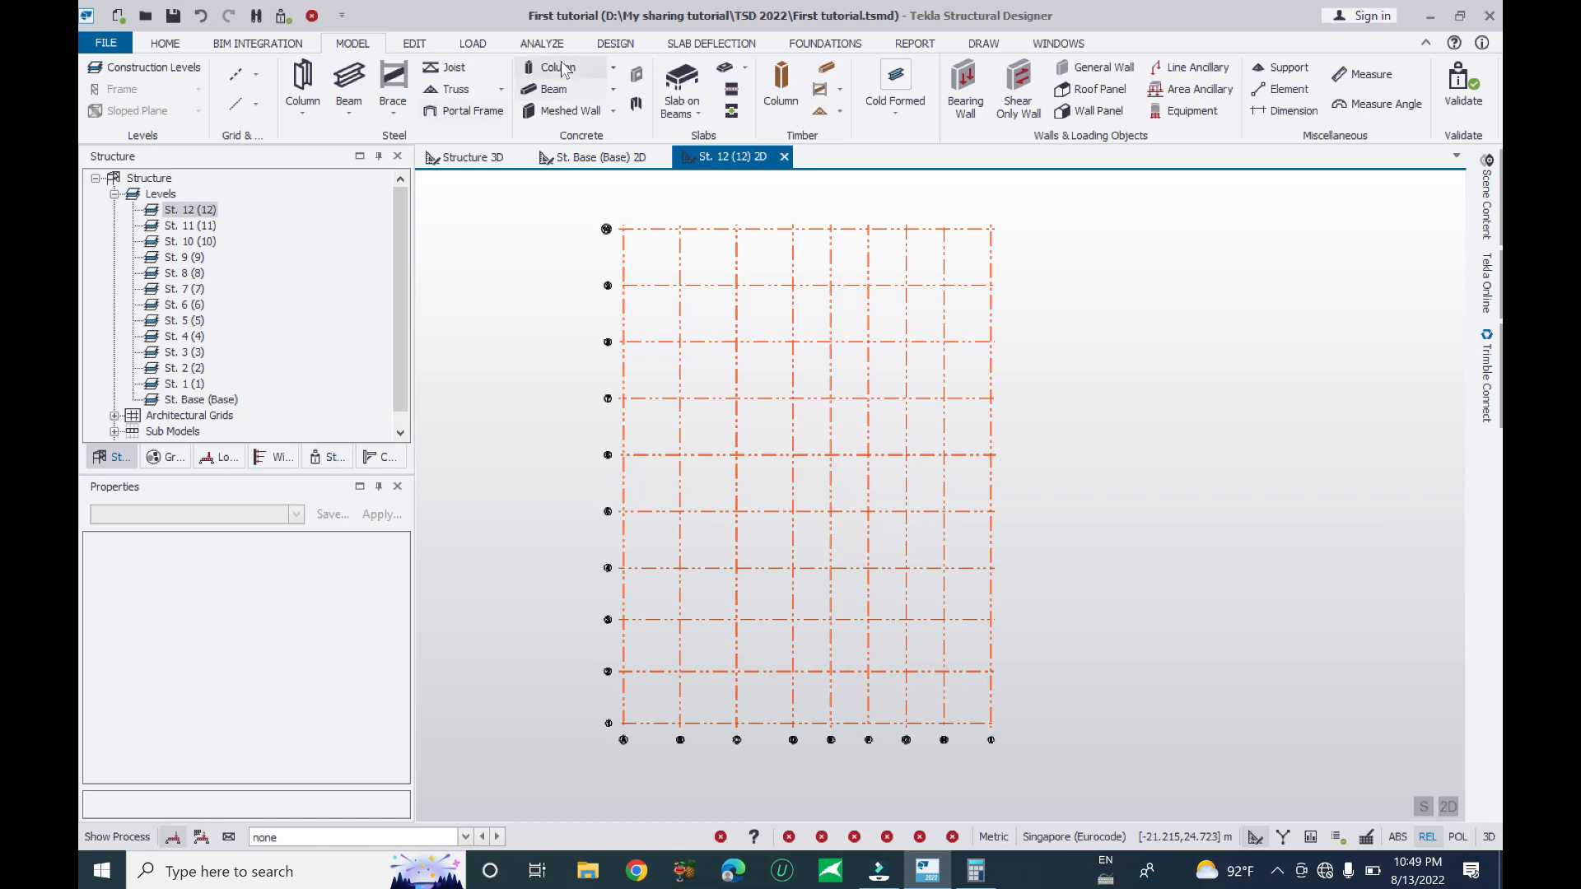
click(304, 110)
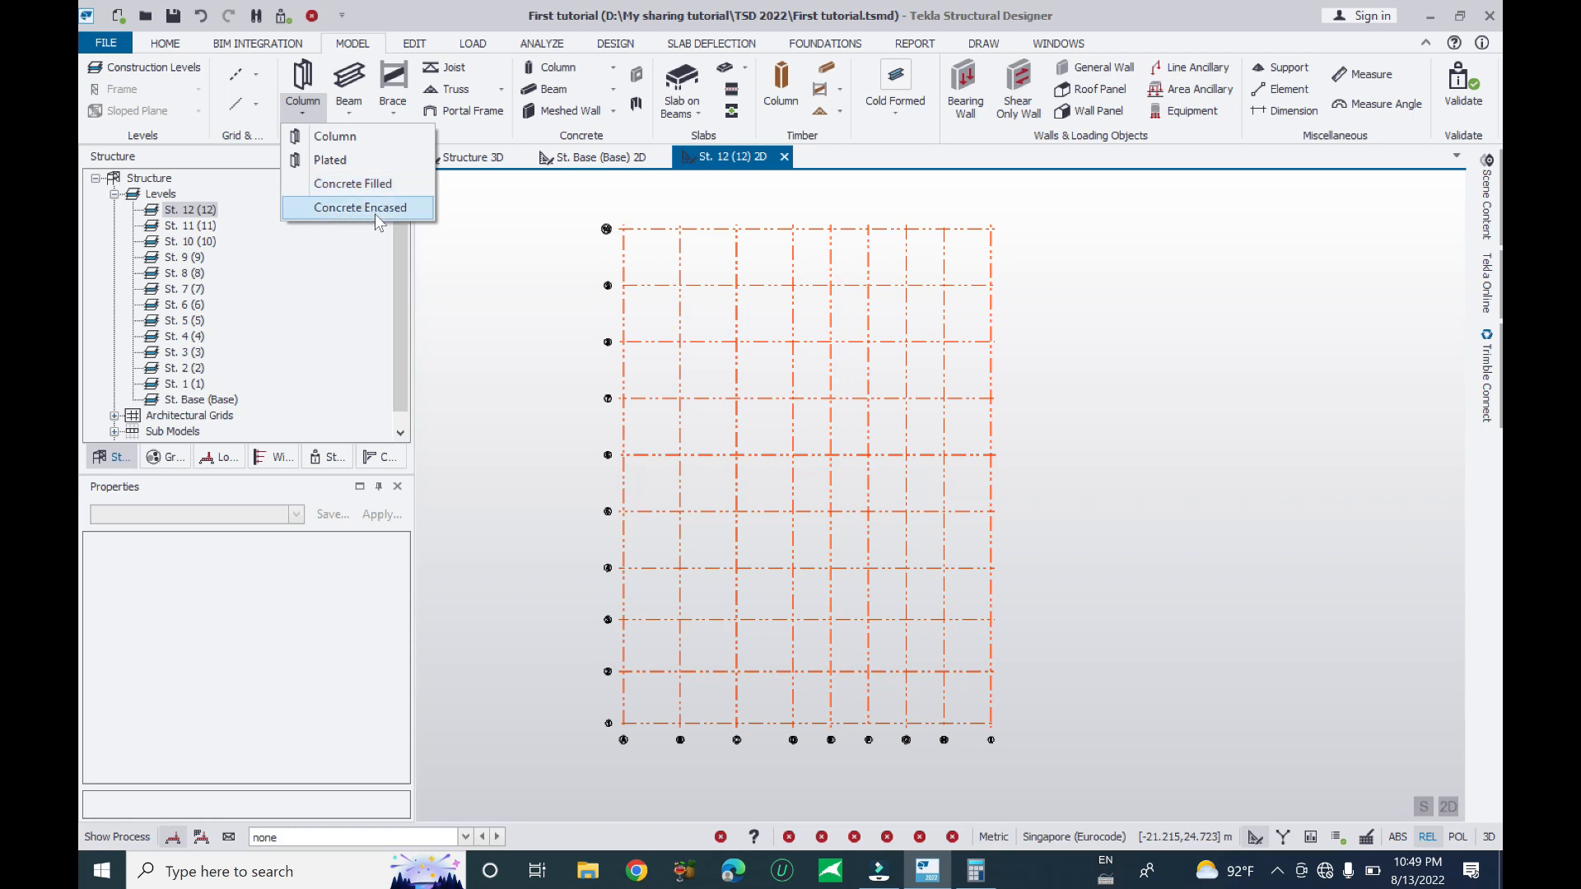
click(348, 109)
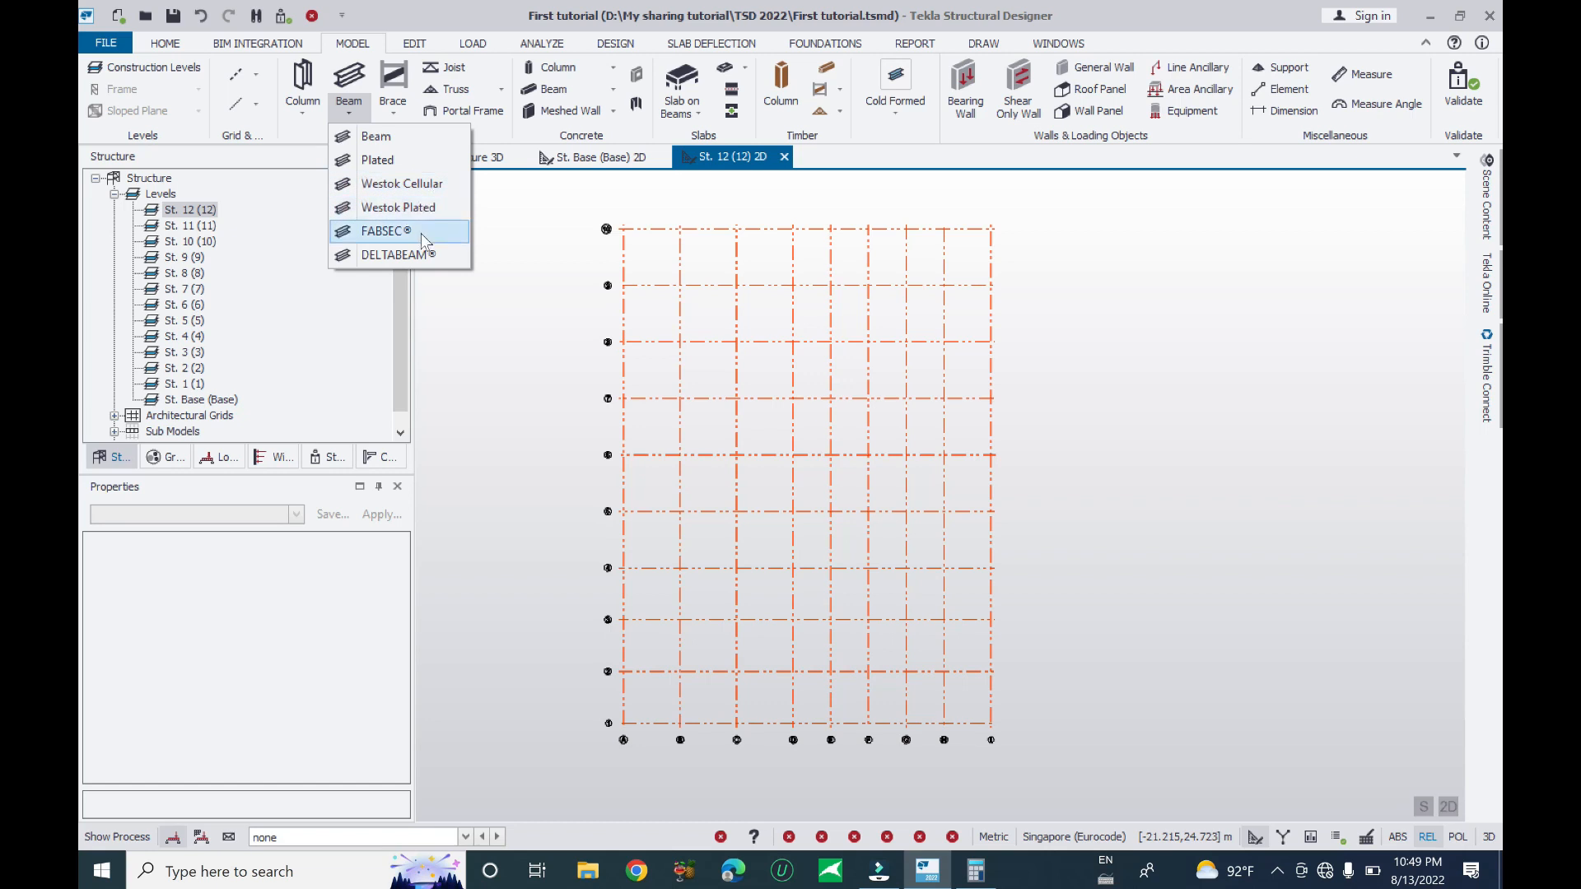
click(393, 110)
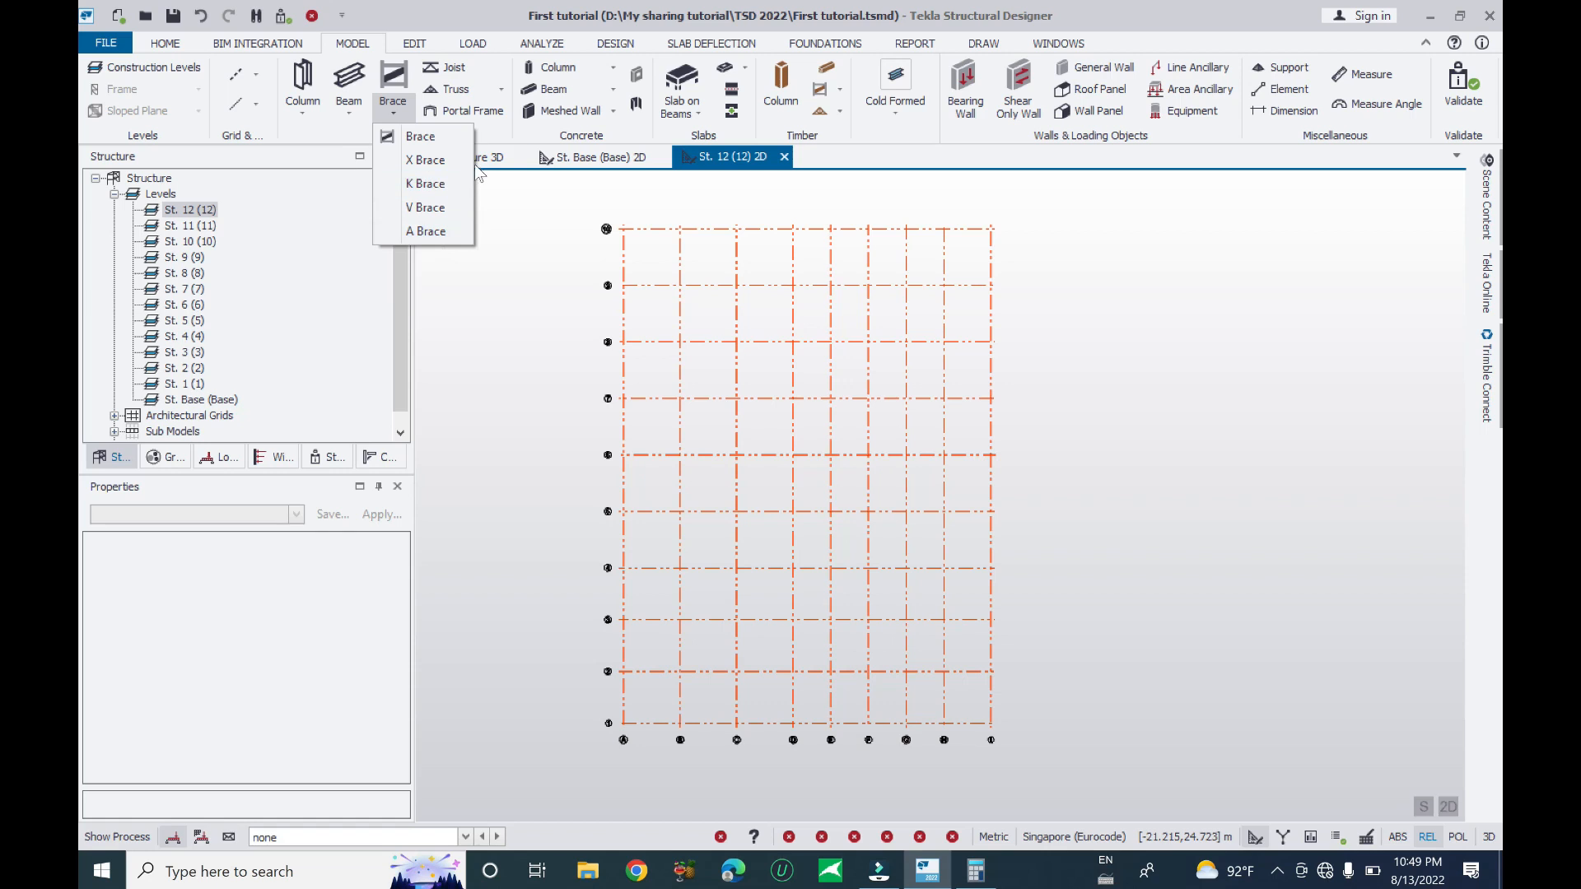
click(910, 155)
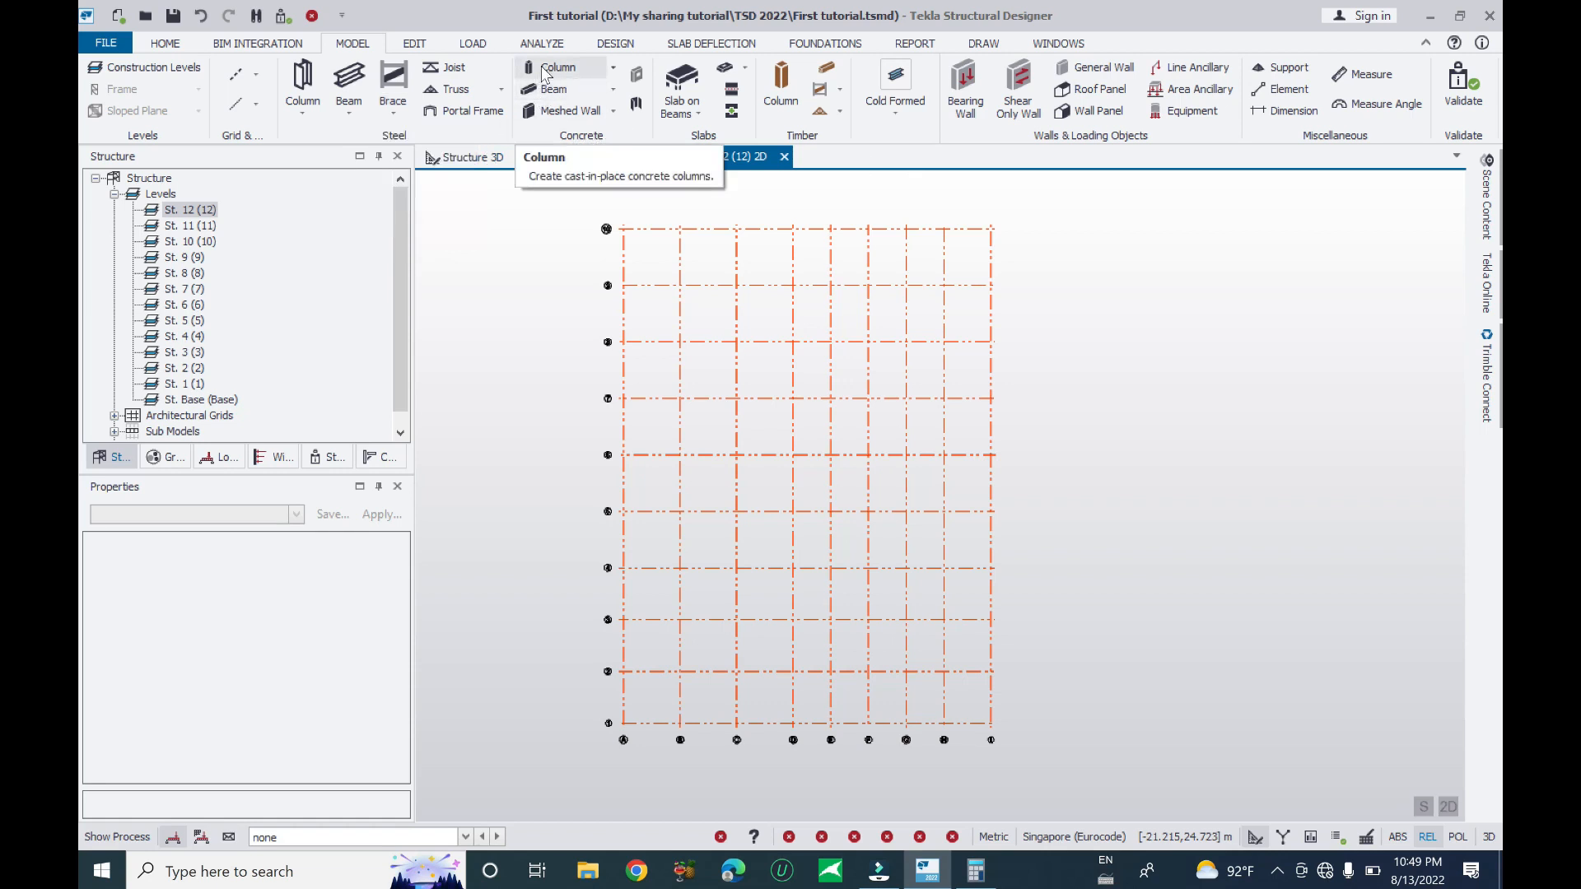
click(612, 111)
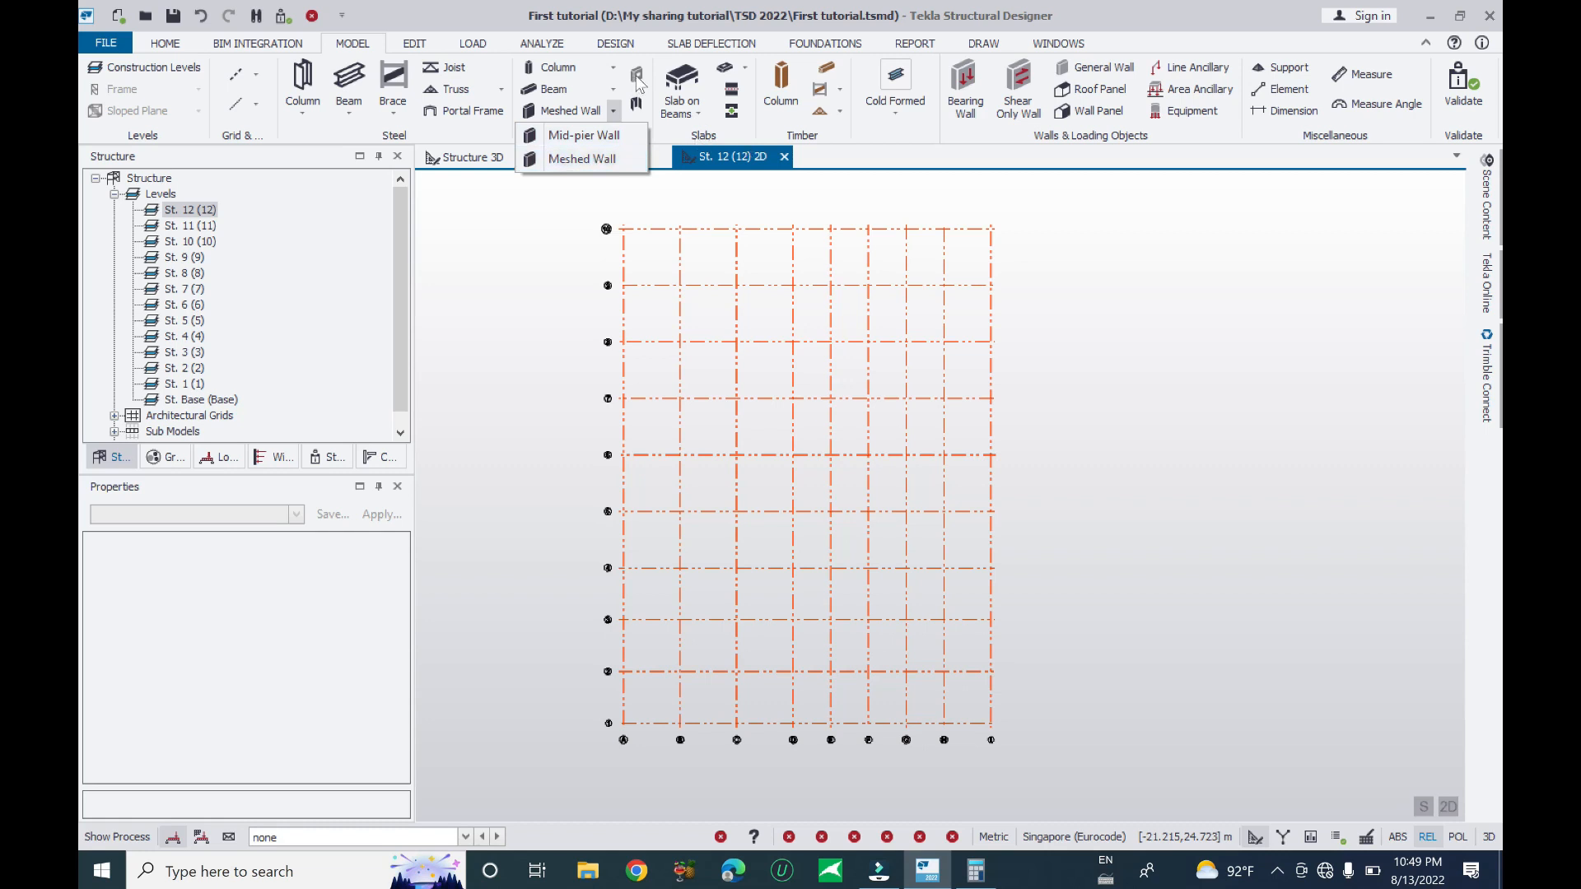
click(663, 47)
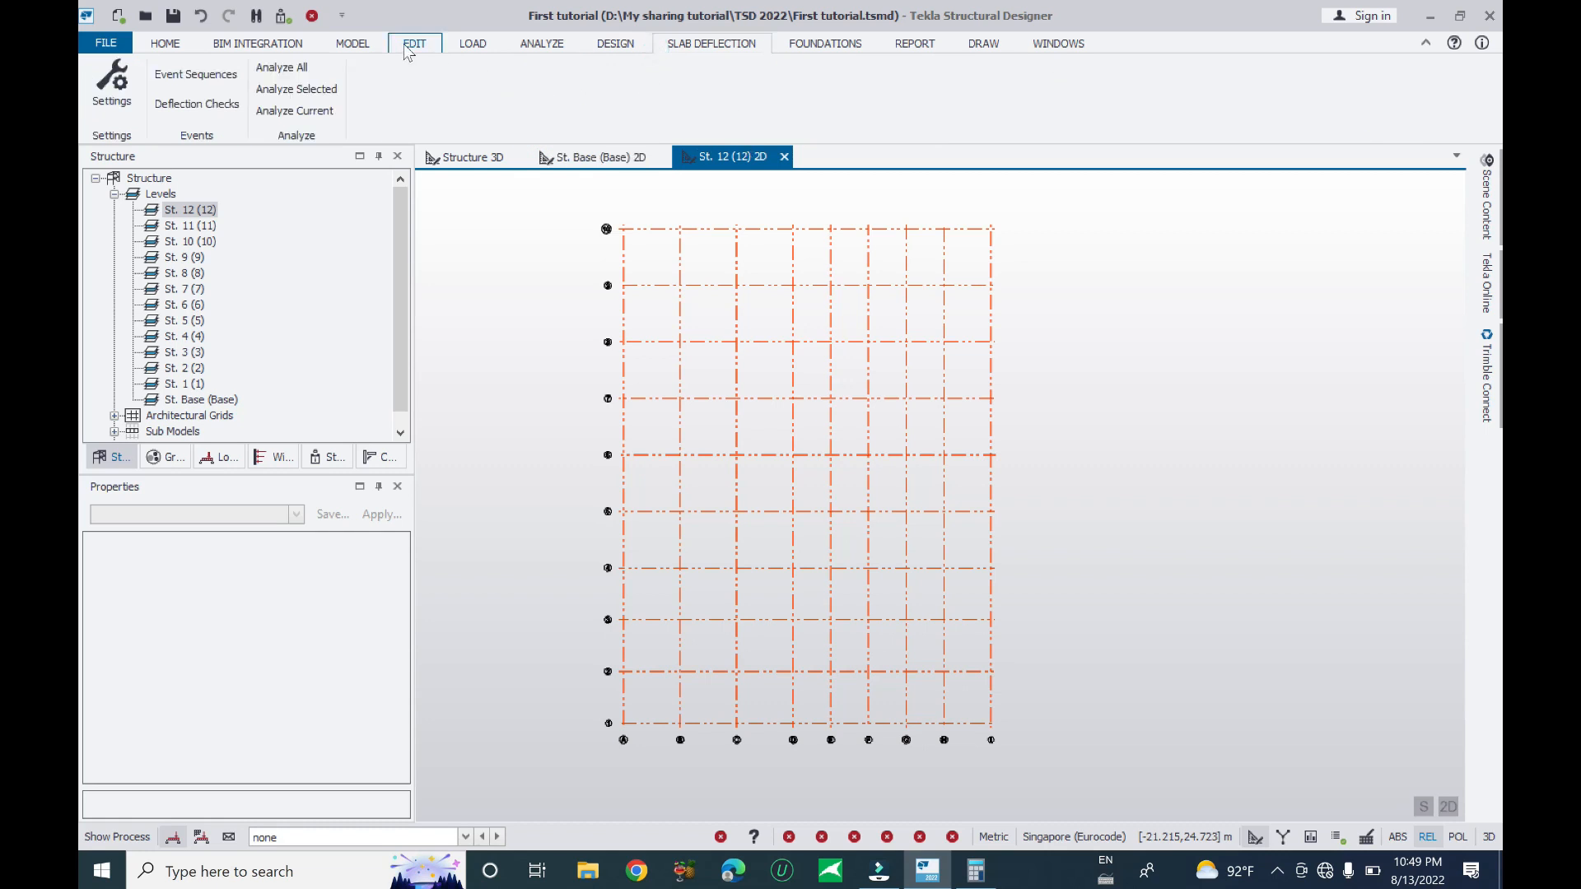
click(353, 44)
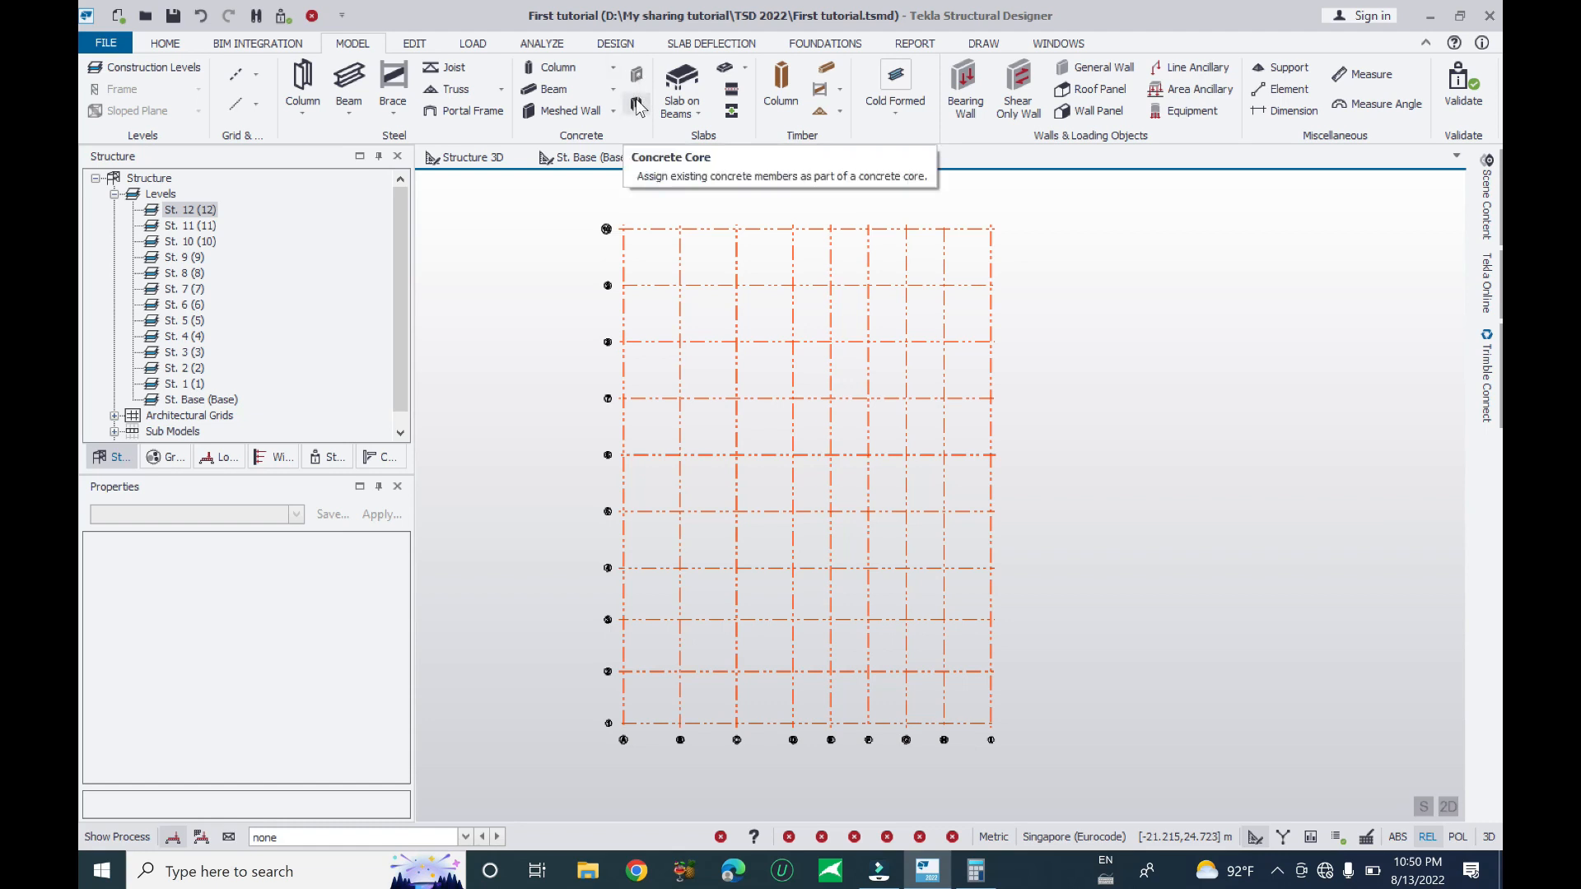
click(695, 115)
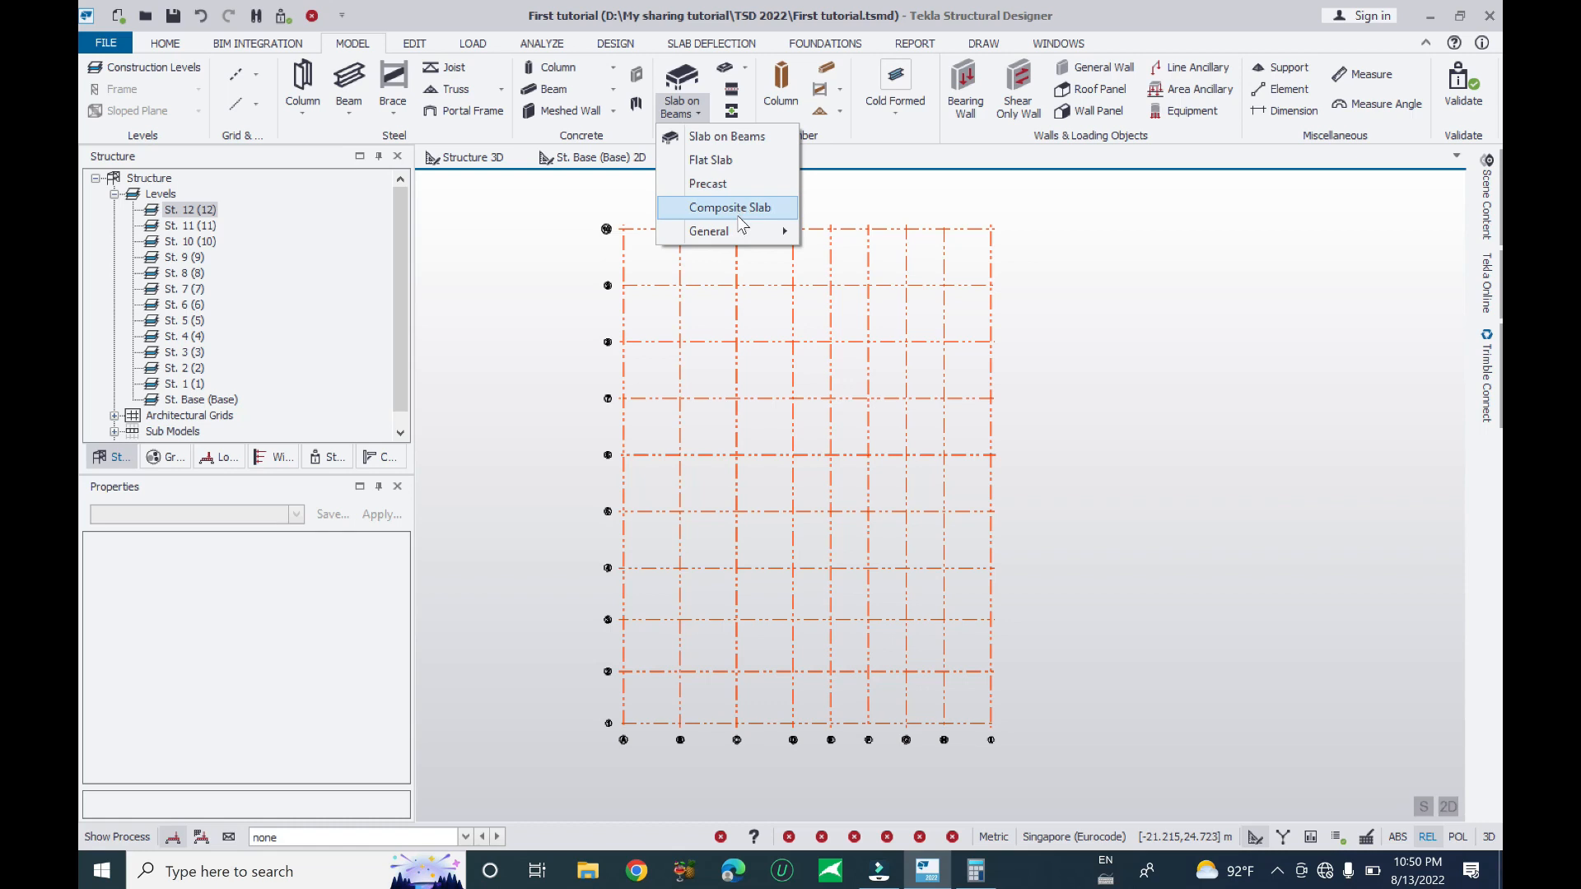
mouse_move(738, 241)
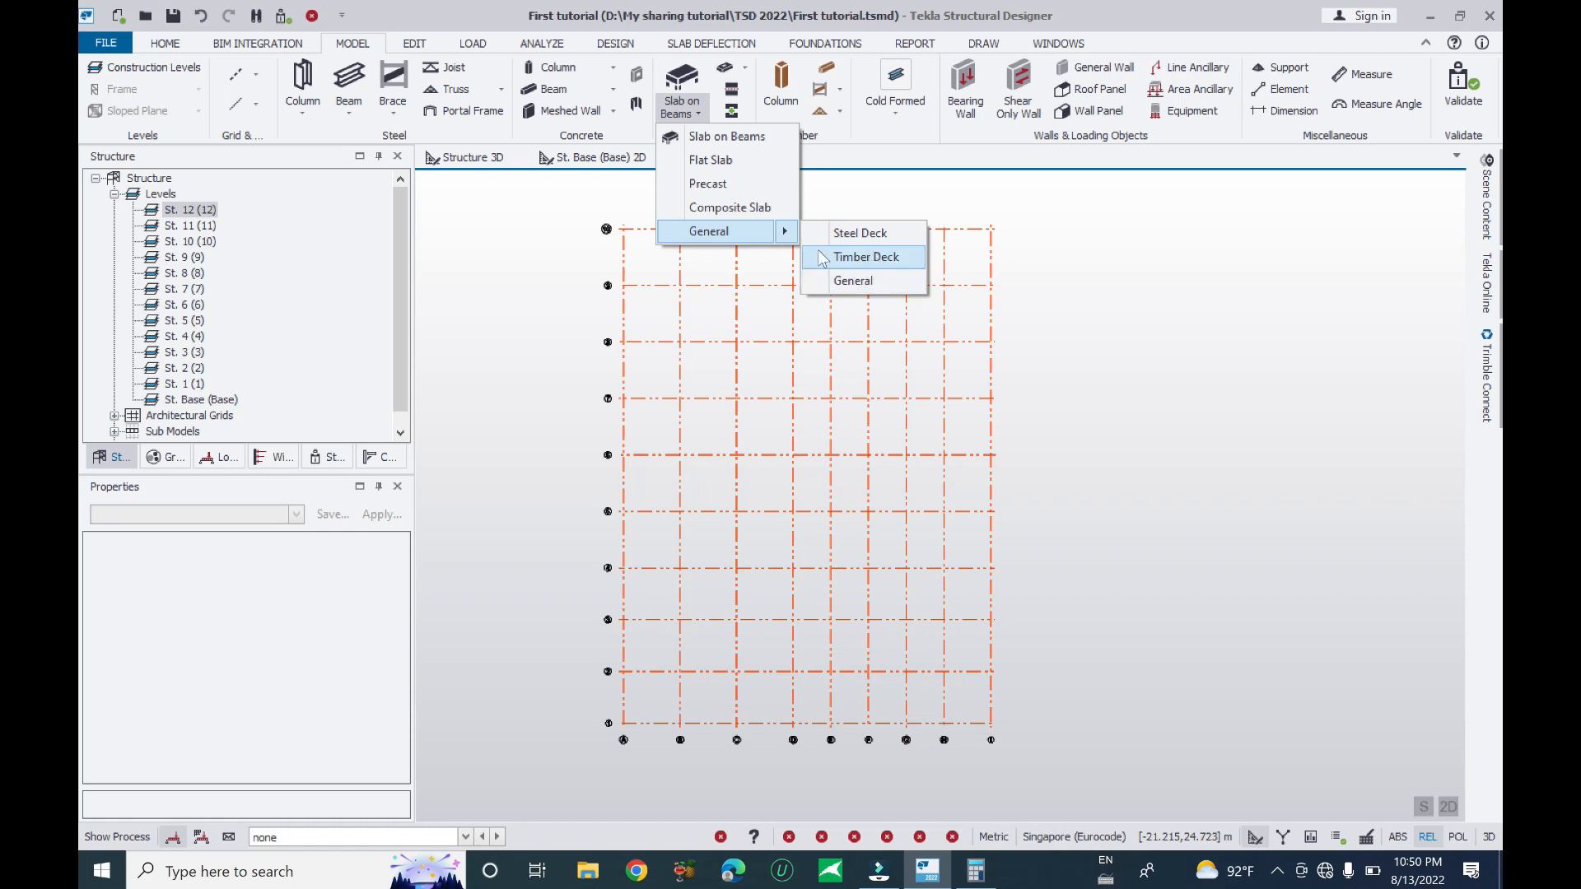
click(744, 69)
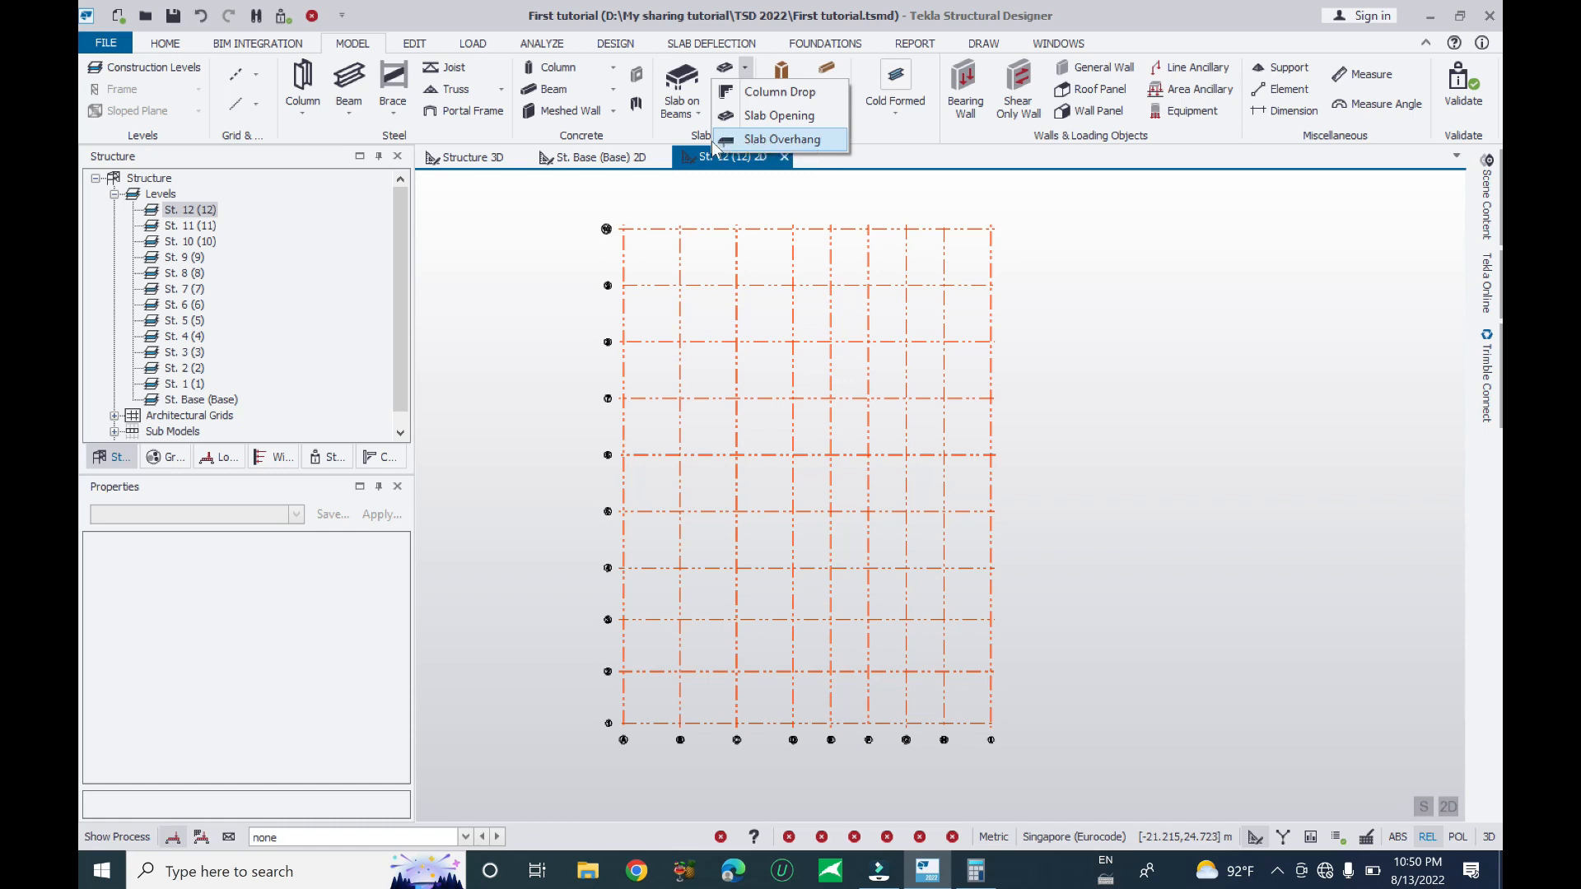
click(853, 156)
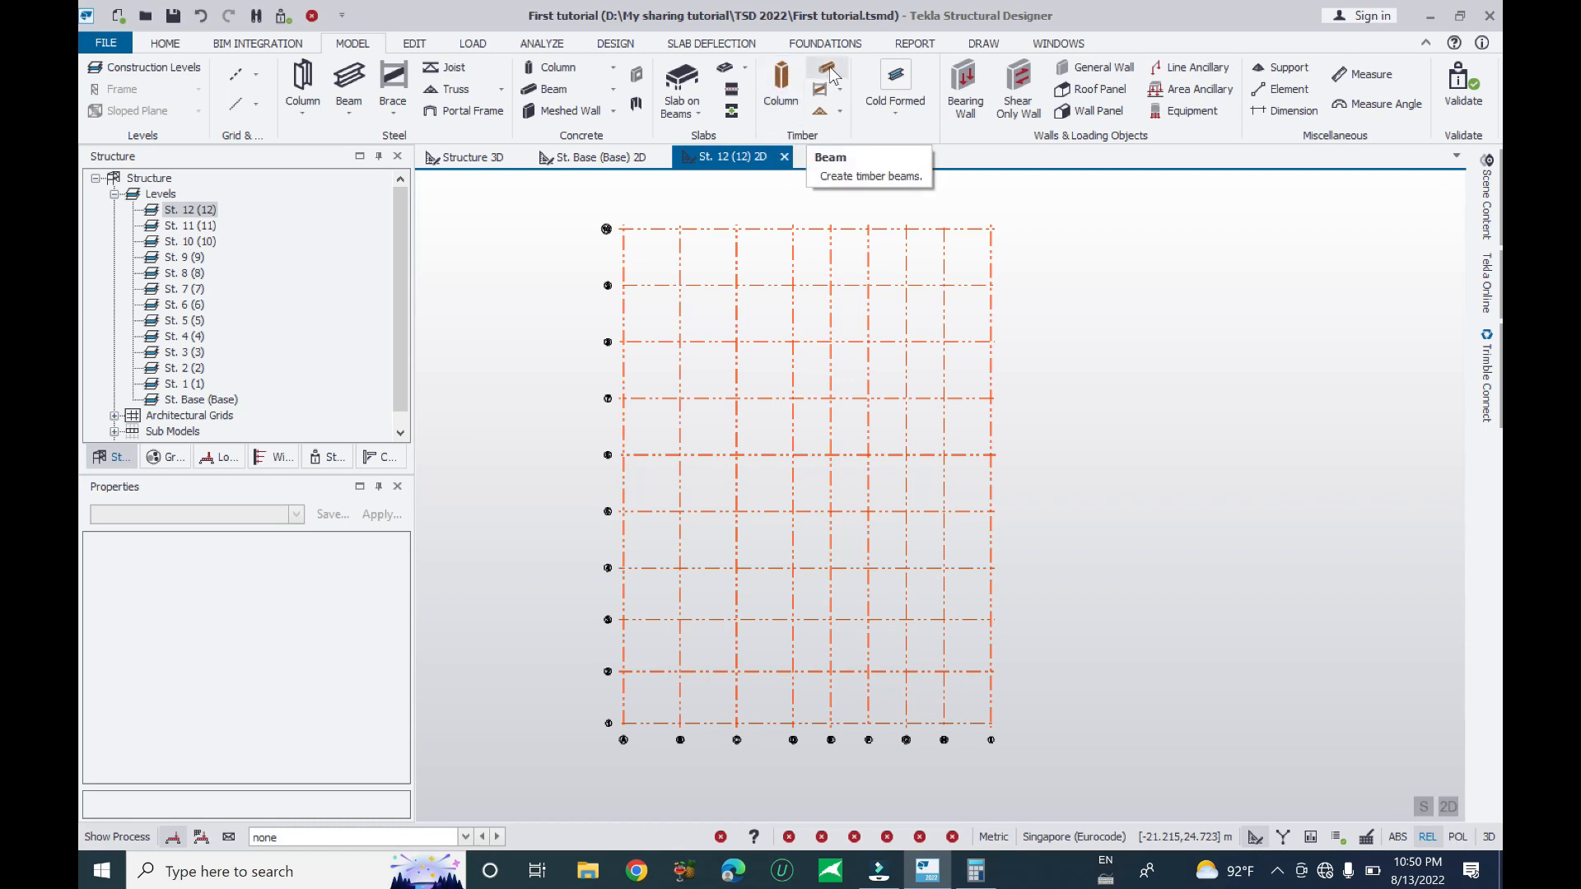
click(841, 110)
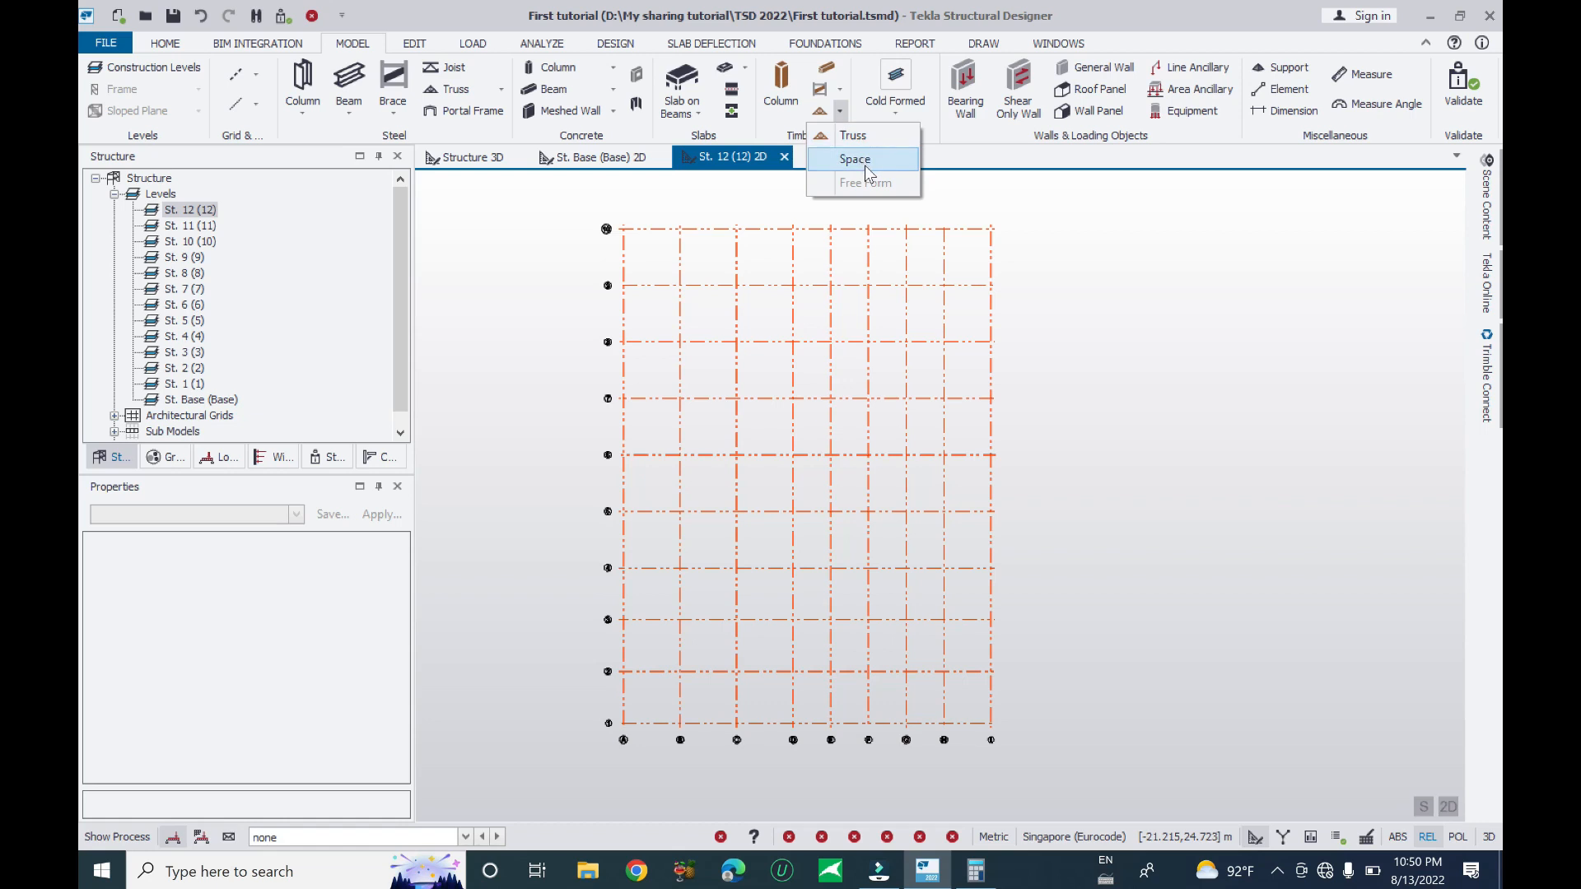
click(977, 156)
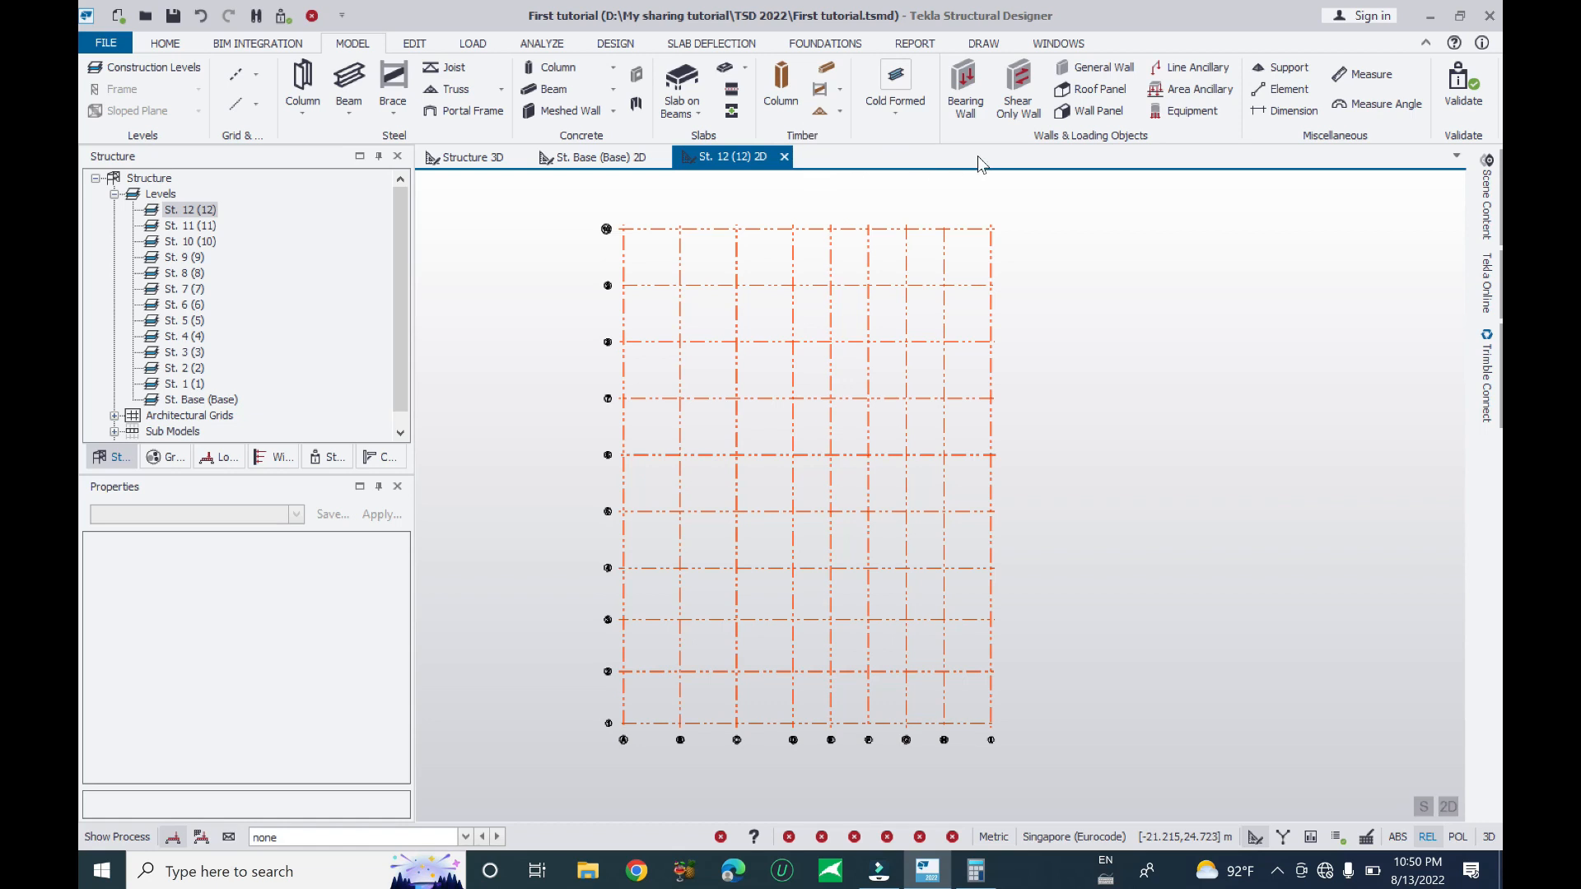
click(894, 112)
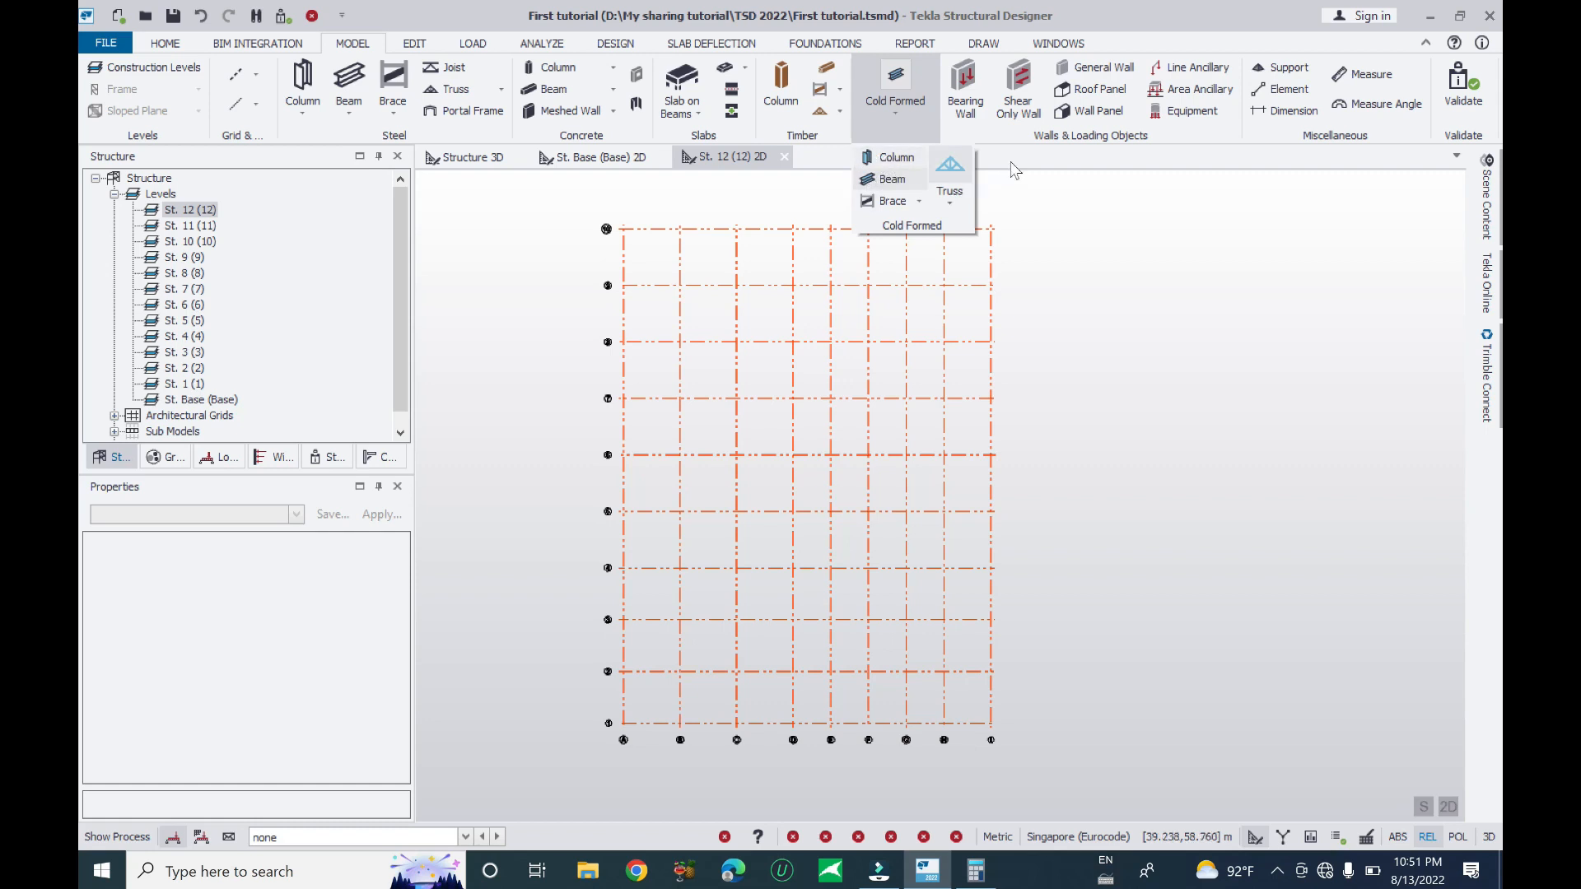
click(887, 180)
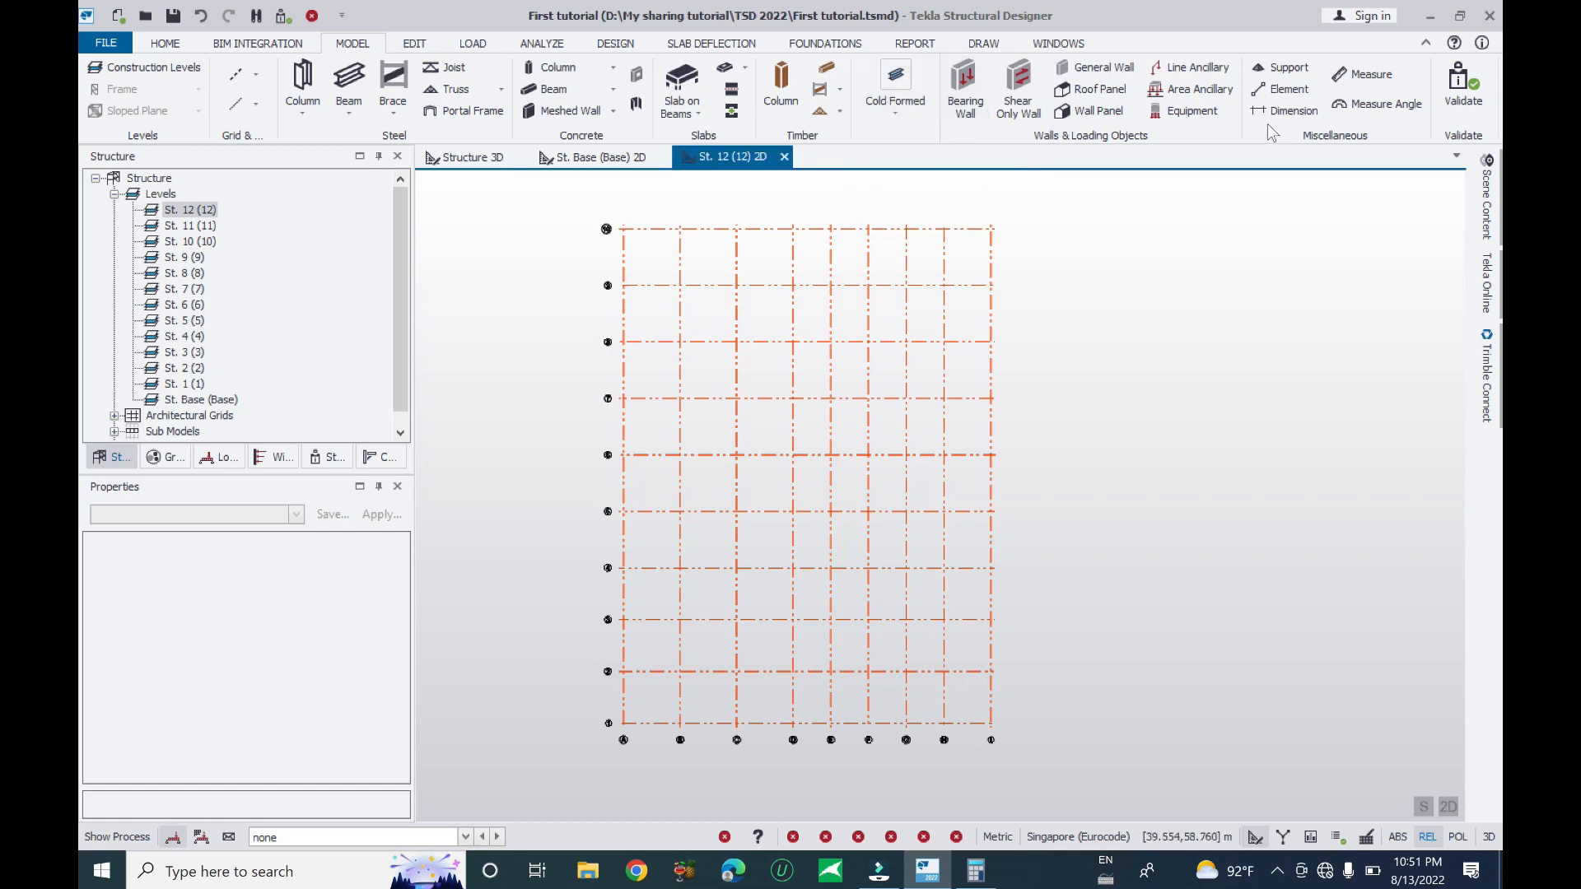
click(551, 68)
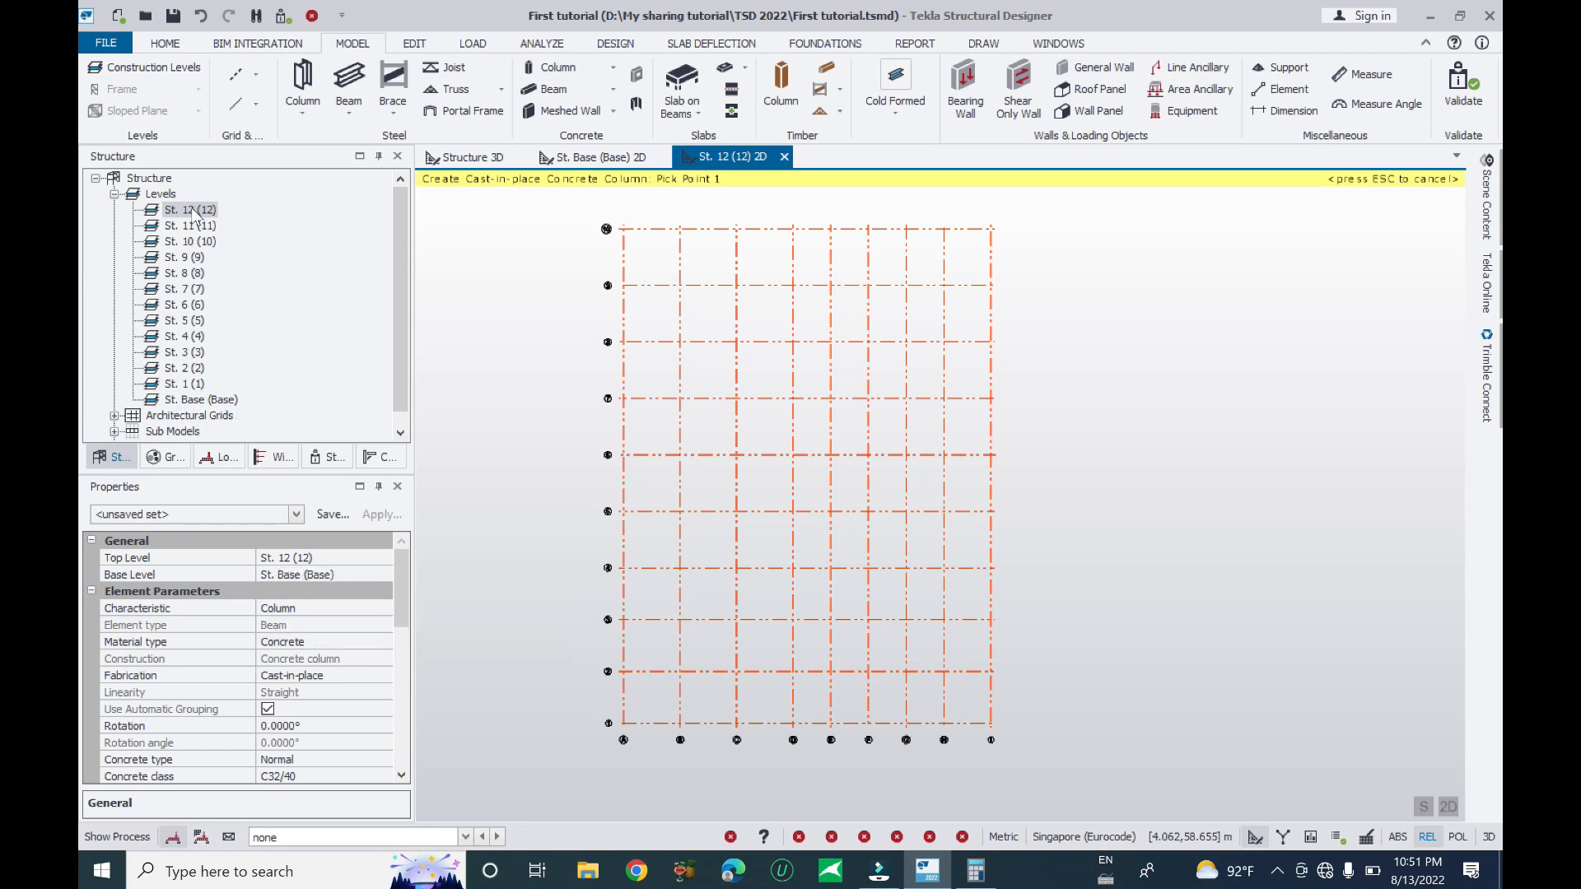
- Keep the column top level at St. 12 (12) and try St. 7 (7) as base
click(365, 558)
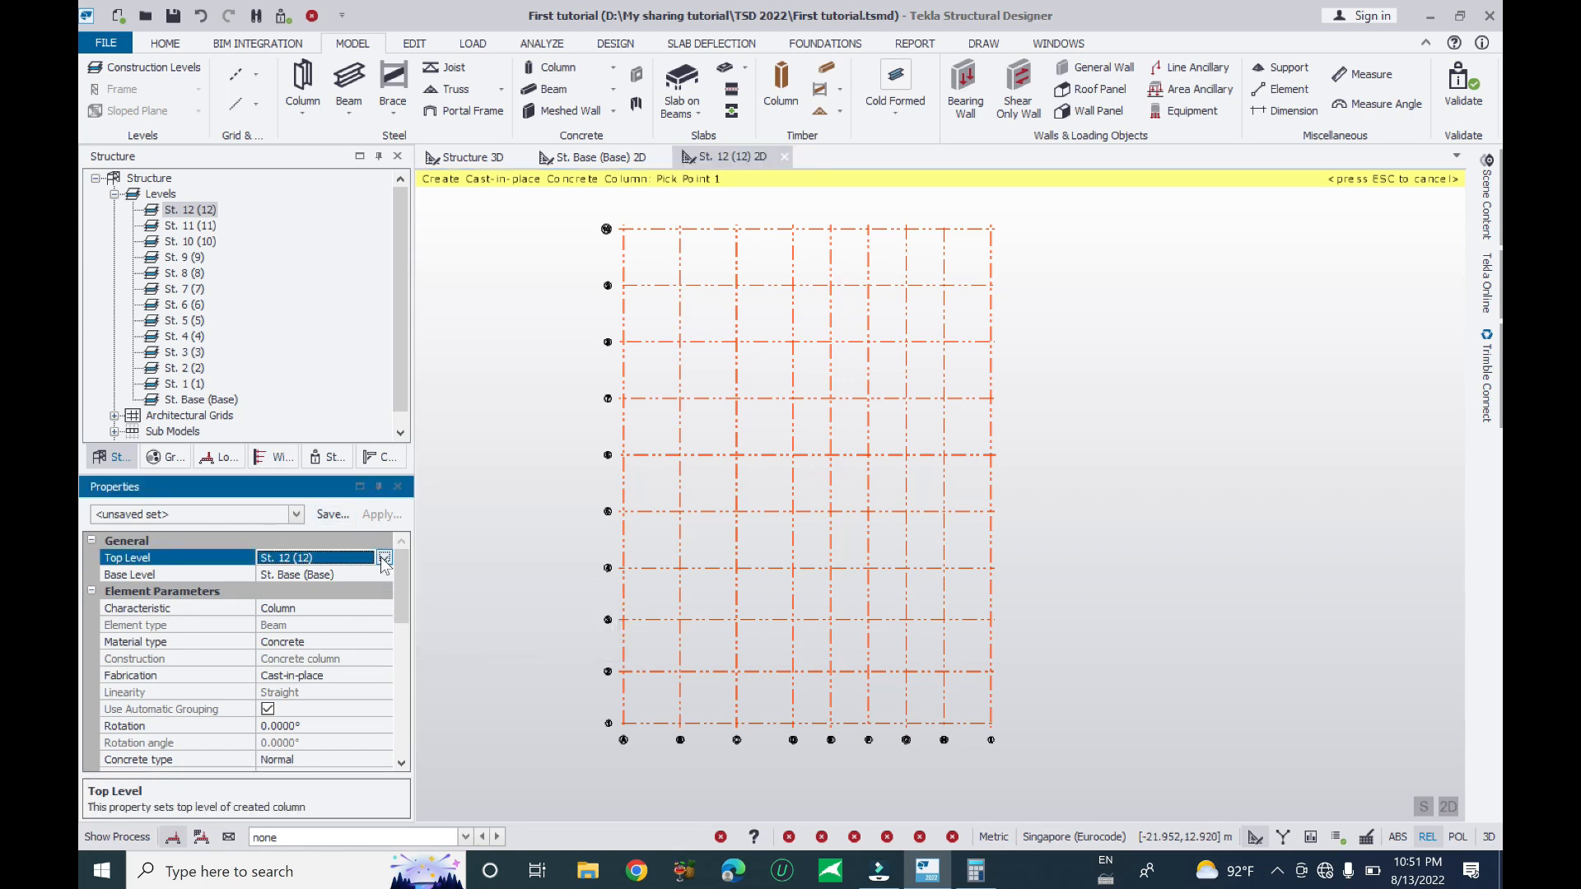
click(384, 559)
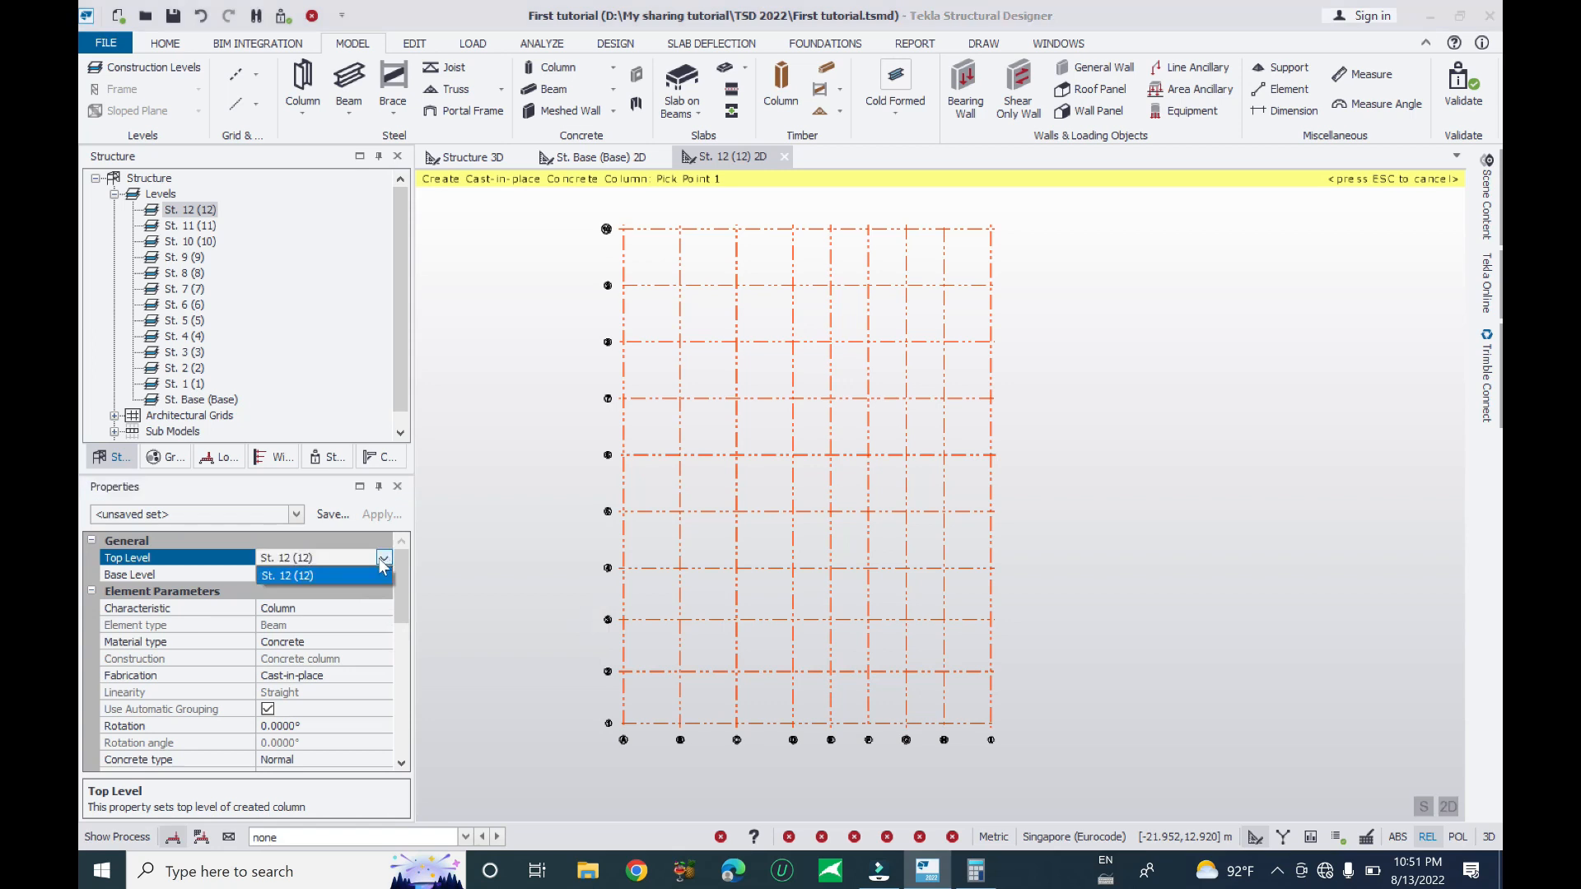
click(358, 570)
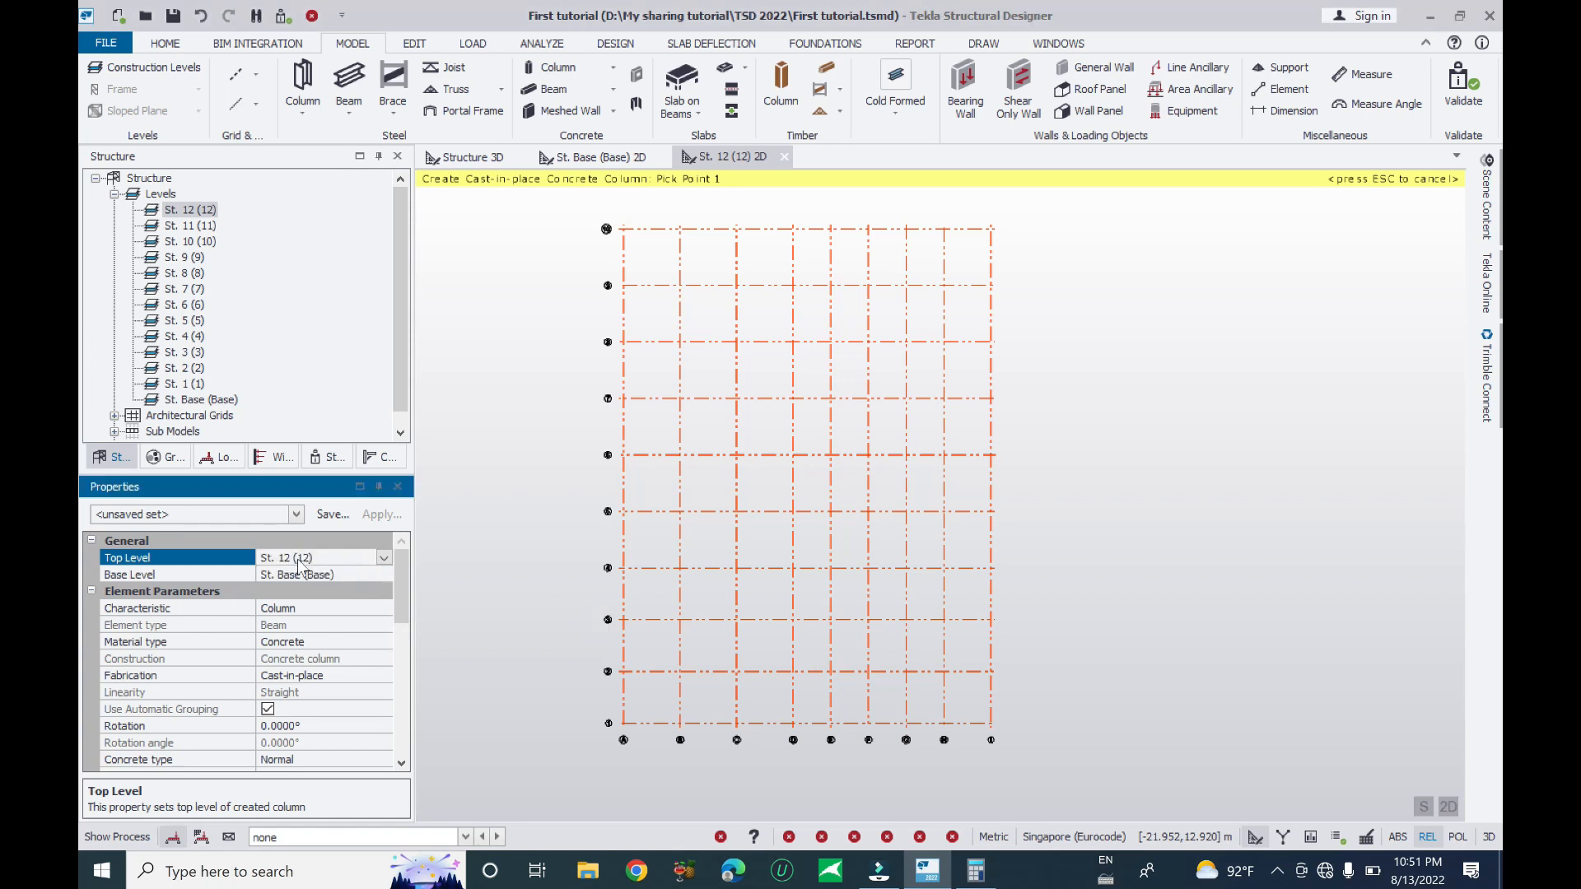
click(381, 560)
click(361, 575)
click(360, 575)
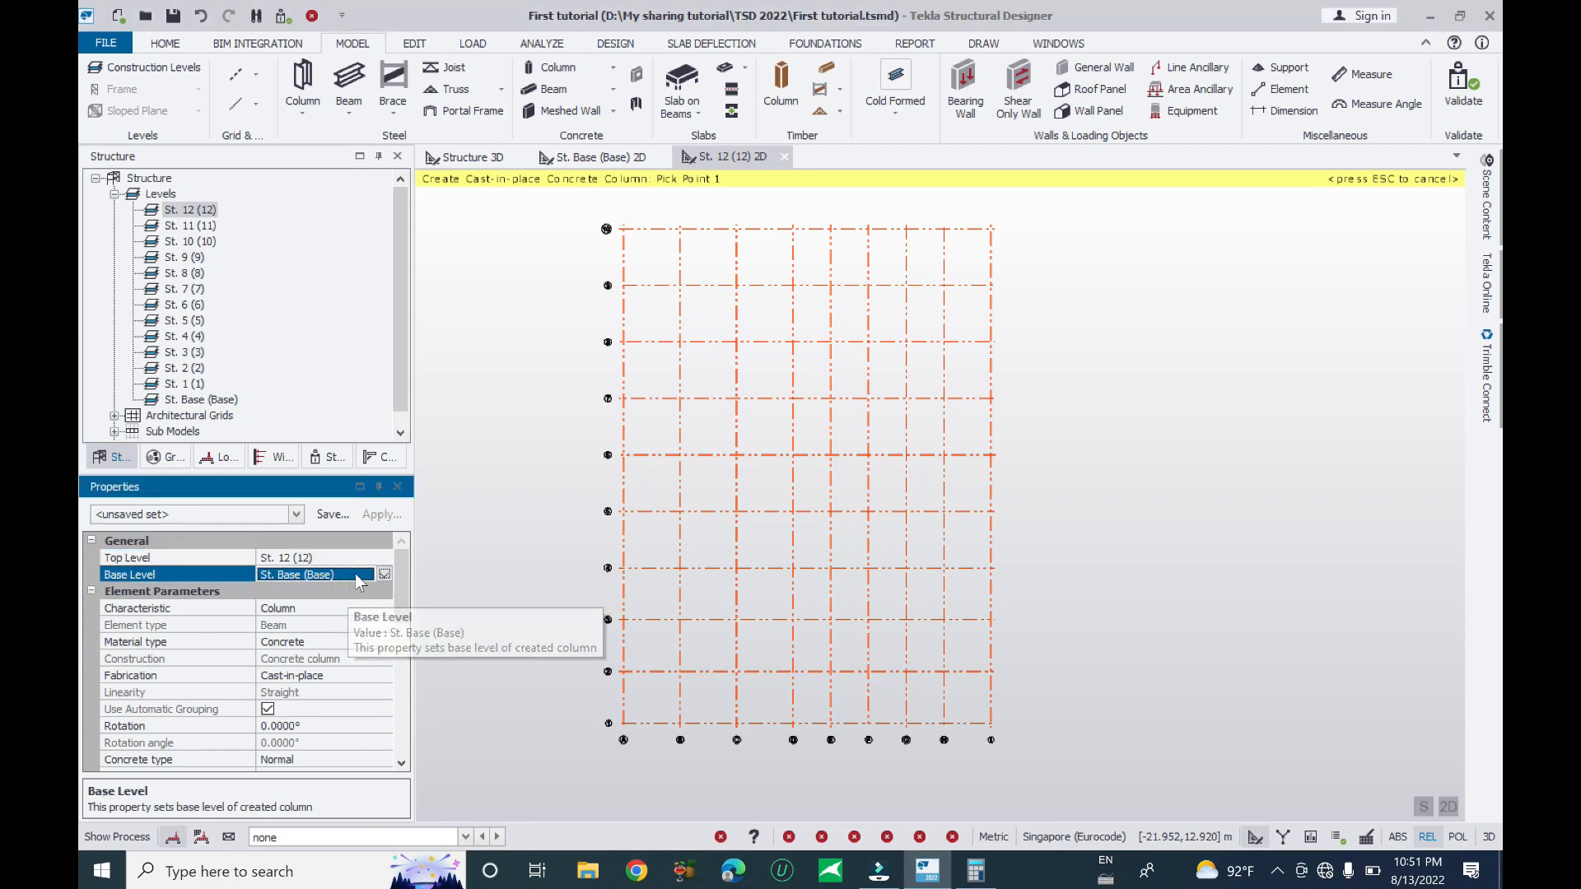
click(383, 574)
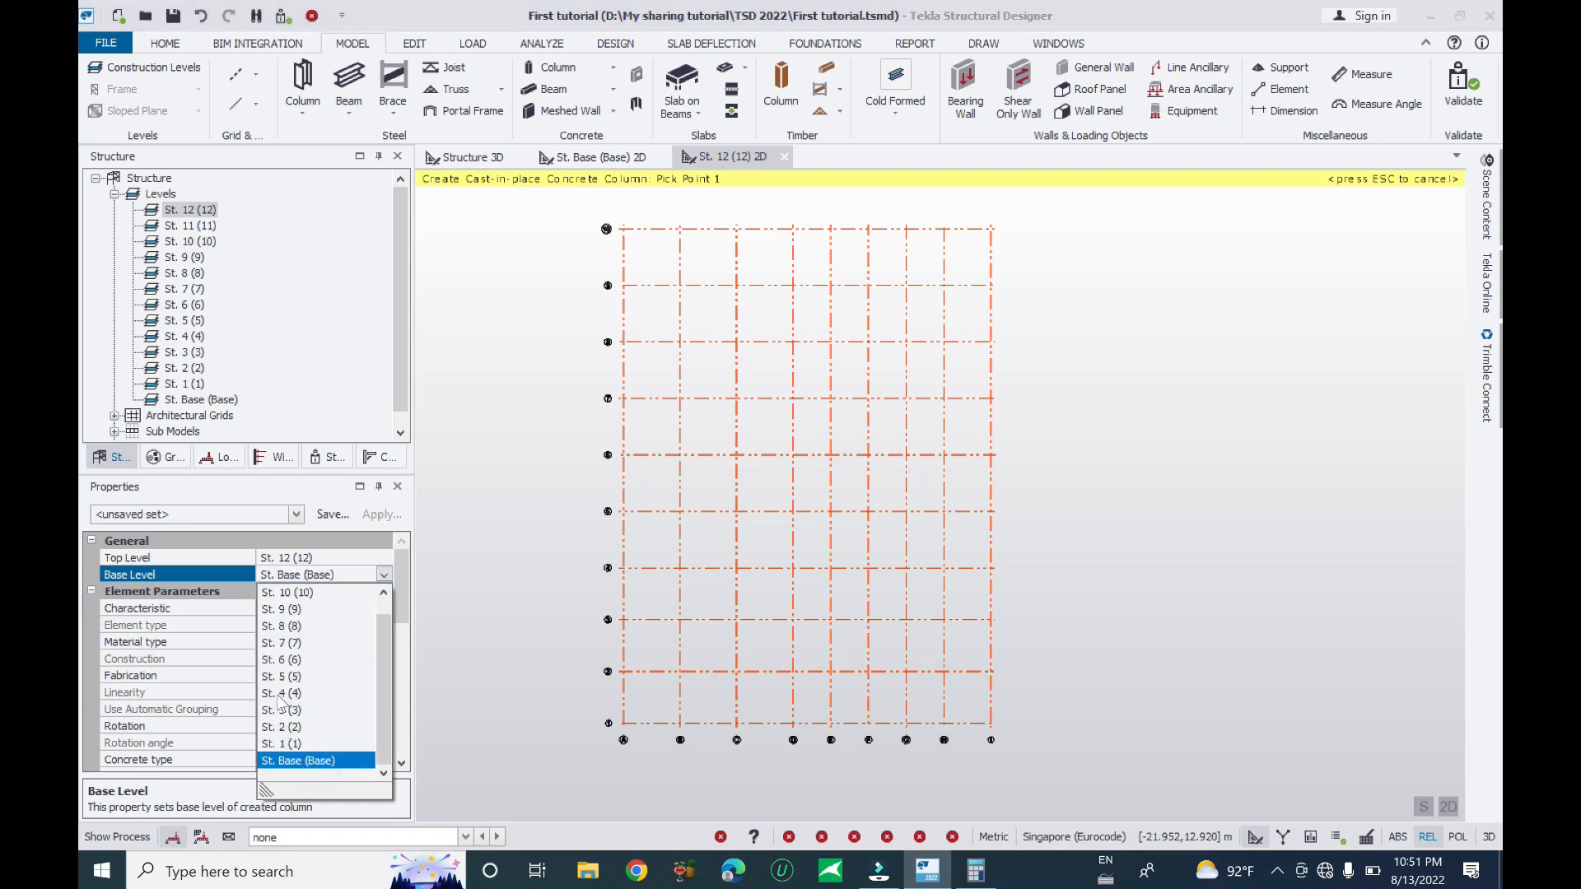
click(286, 645)
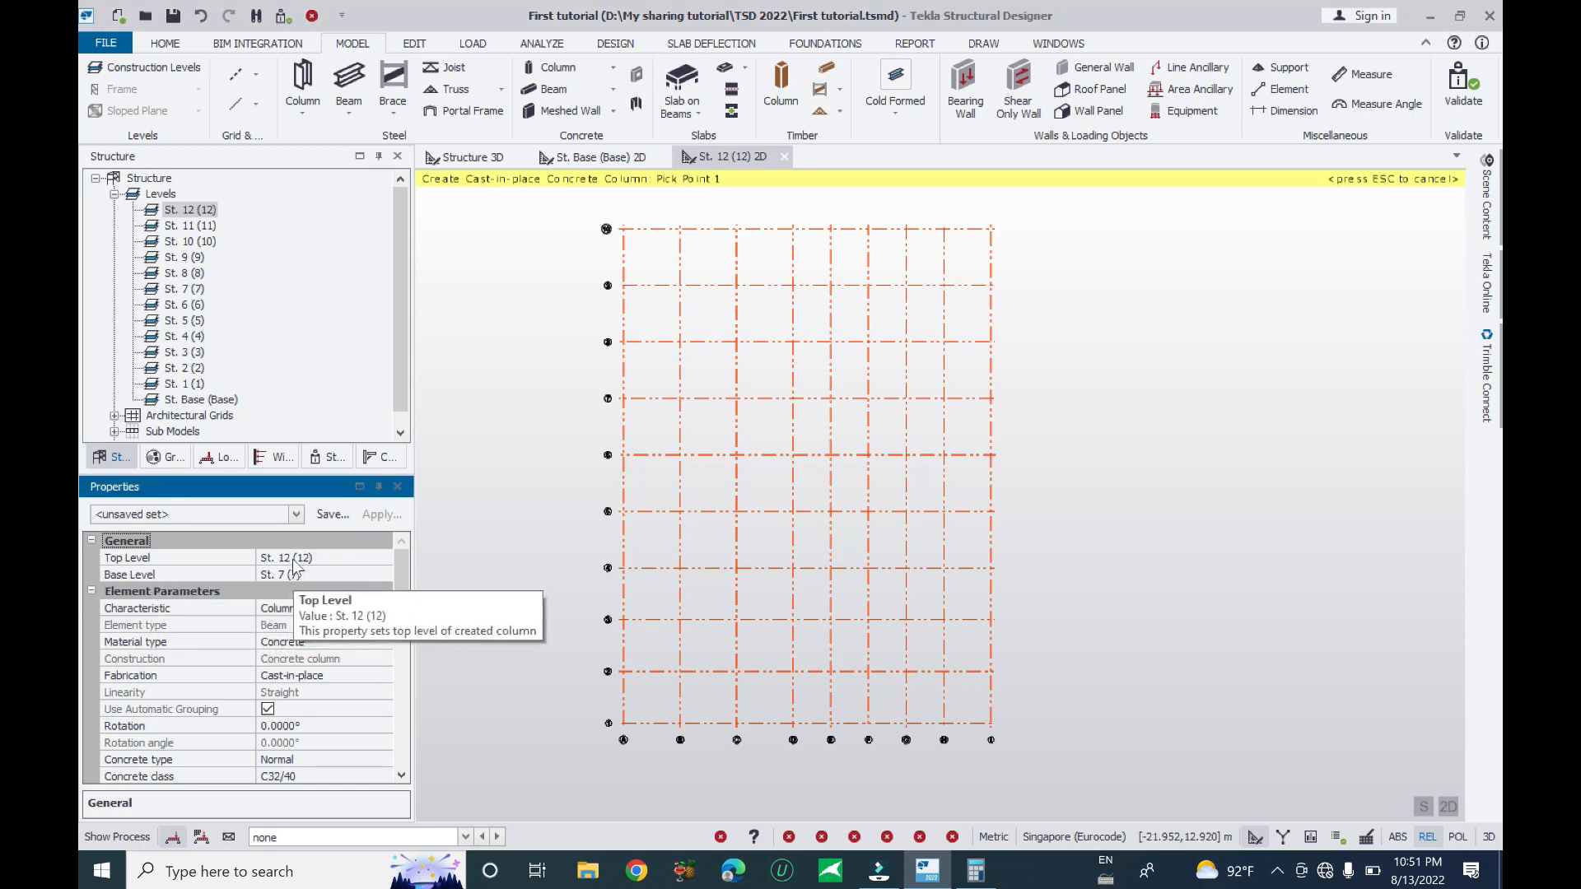
- Reset the column base level to St. Base (Base), keeping the top at St. 12 (12)
click(384, 574)
click(385, 574)
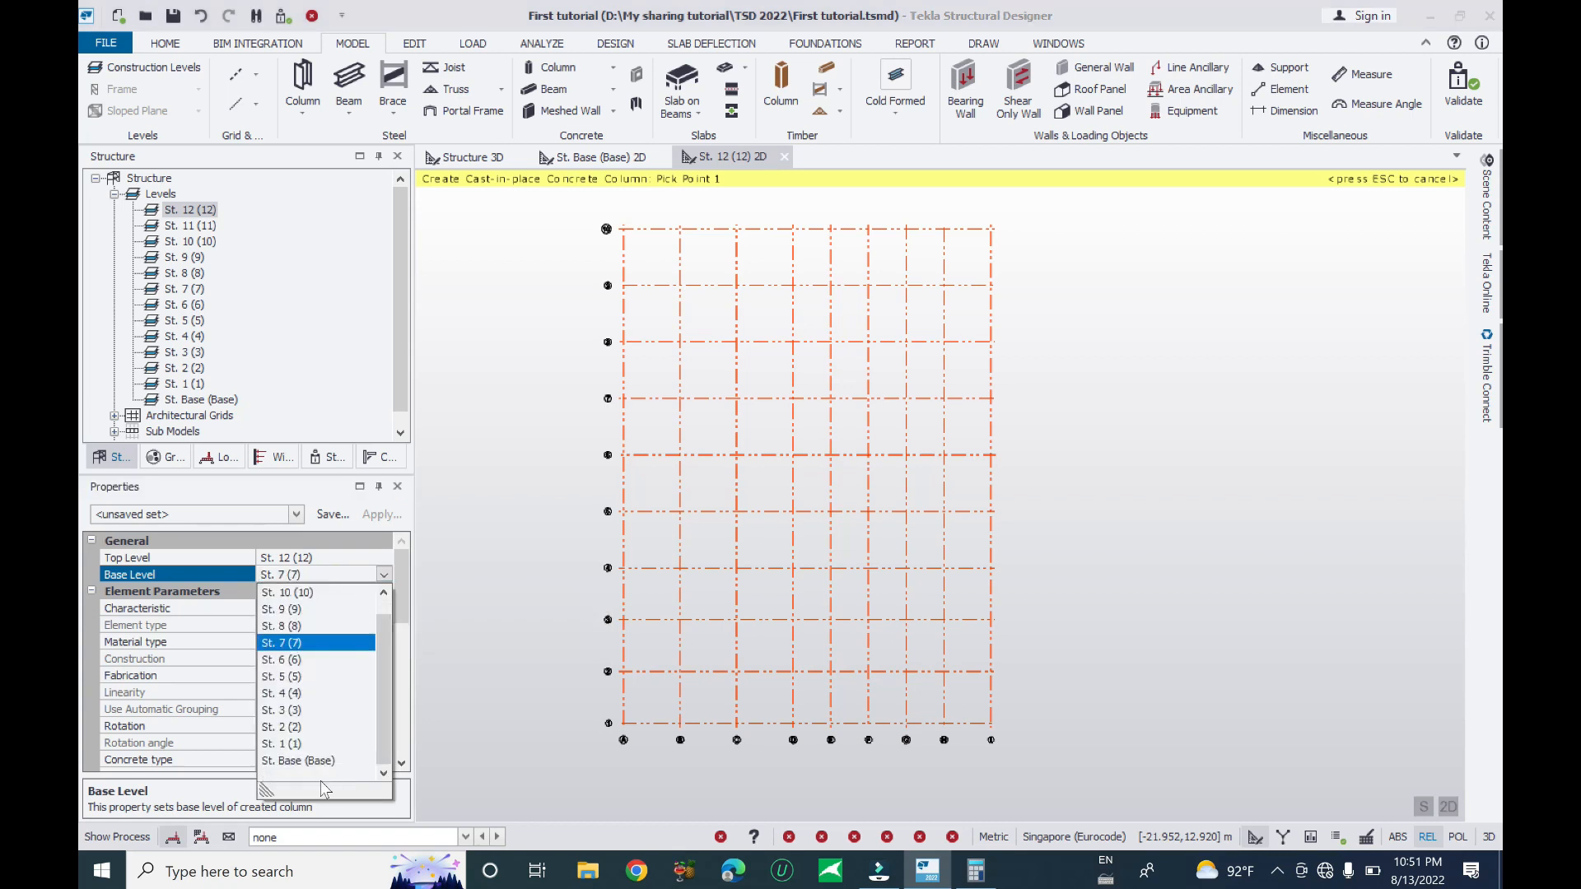
click(312, 758)
click(346, 559)
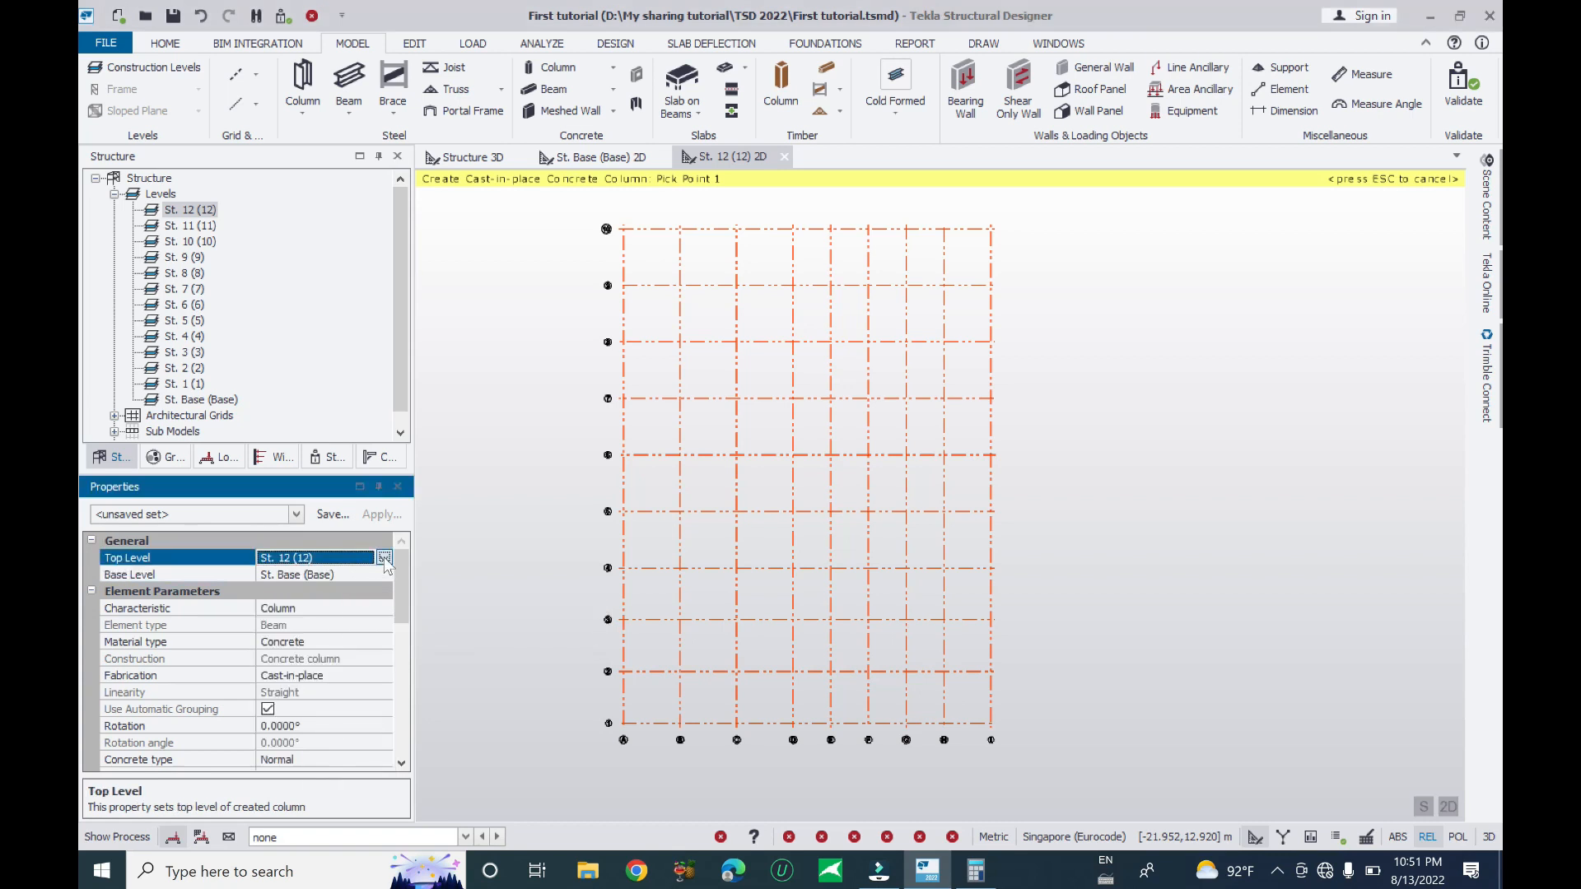
click(334, 559)
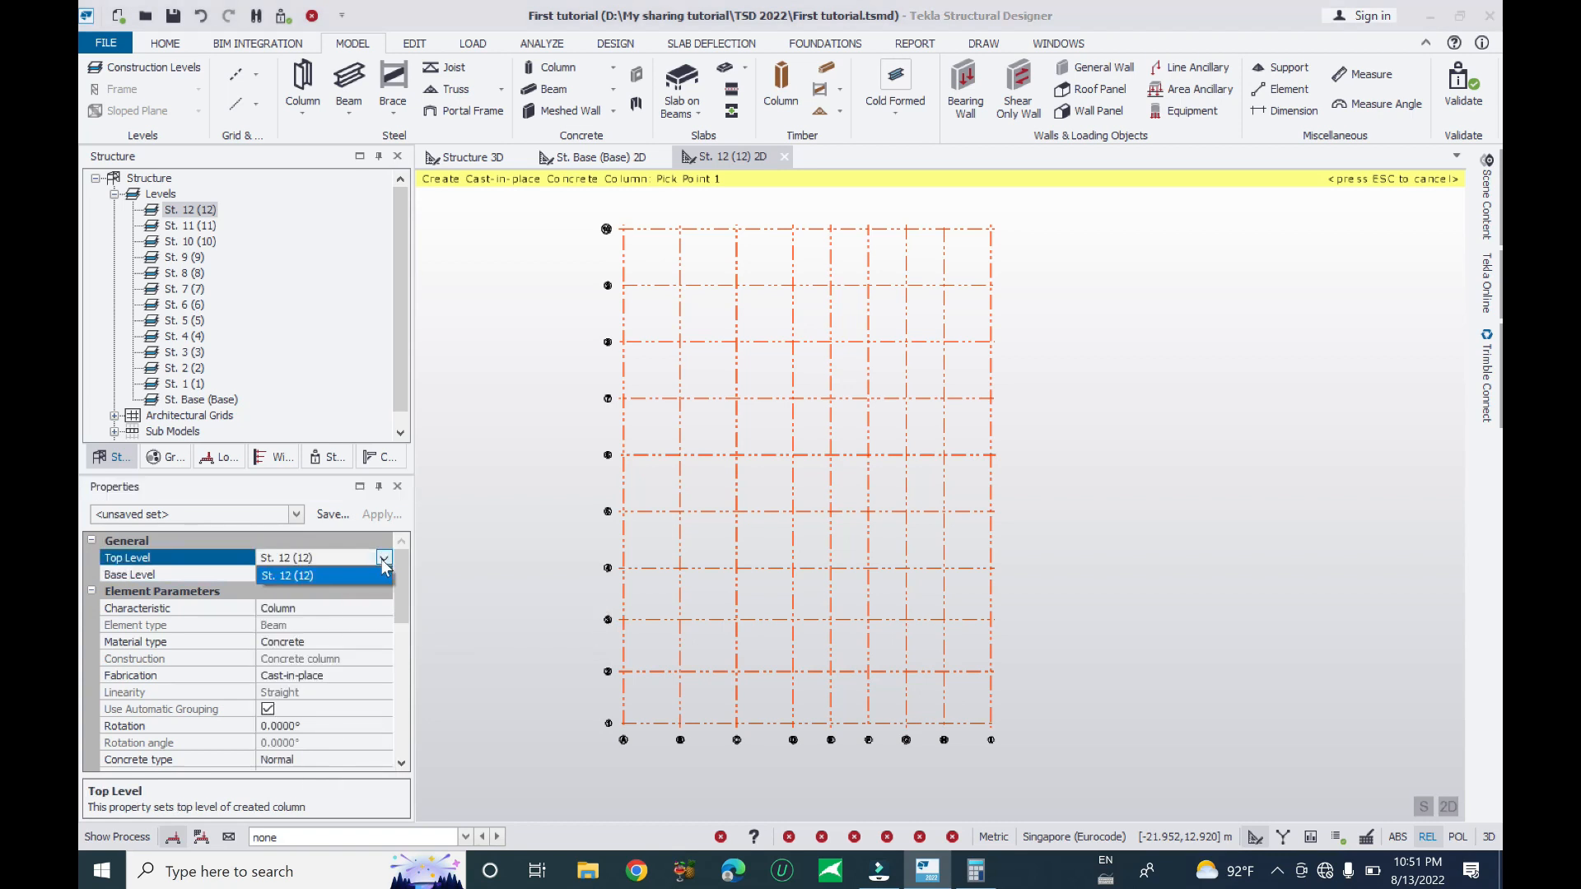
click(313, 563)
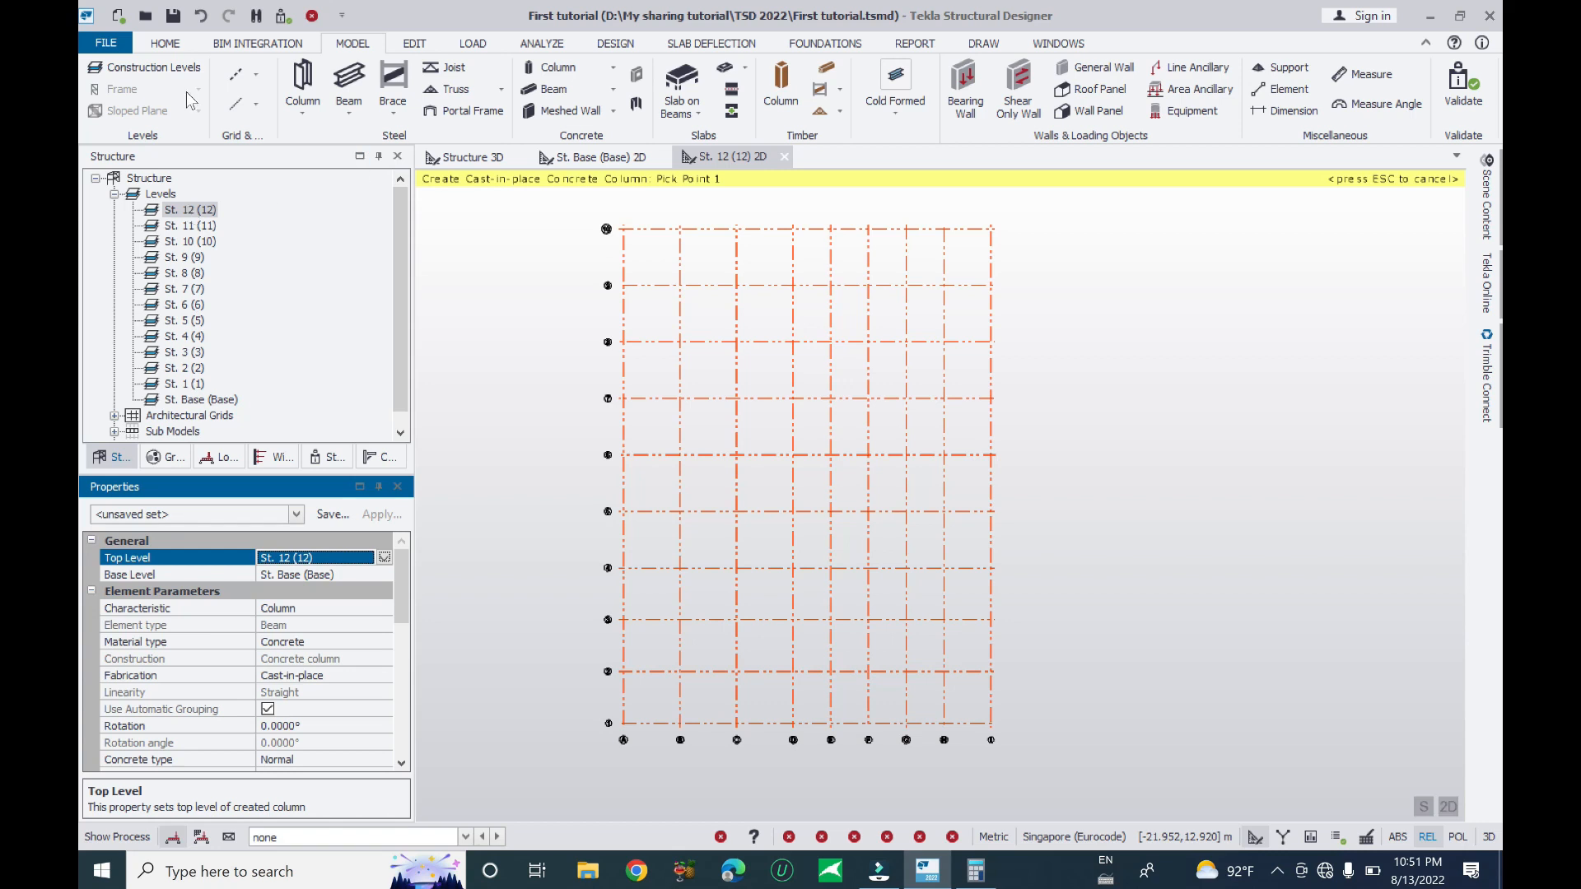
click(164, 43)
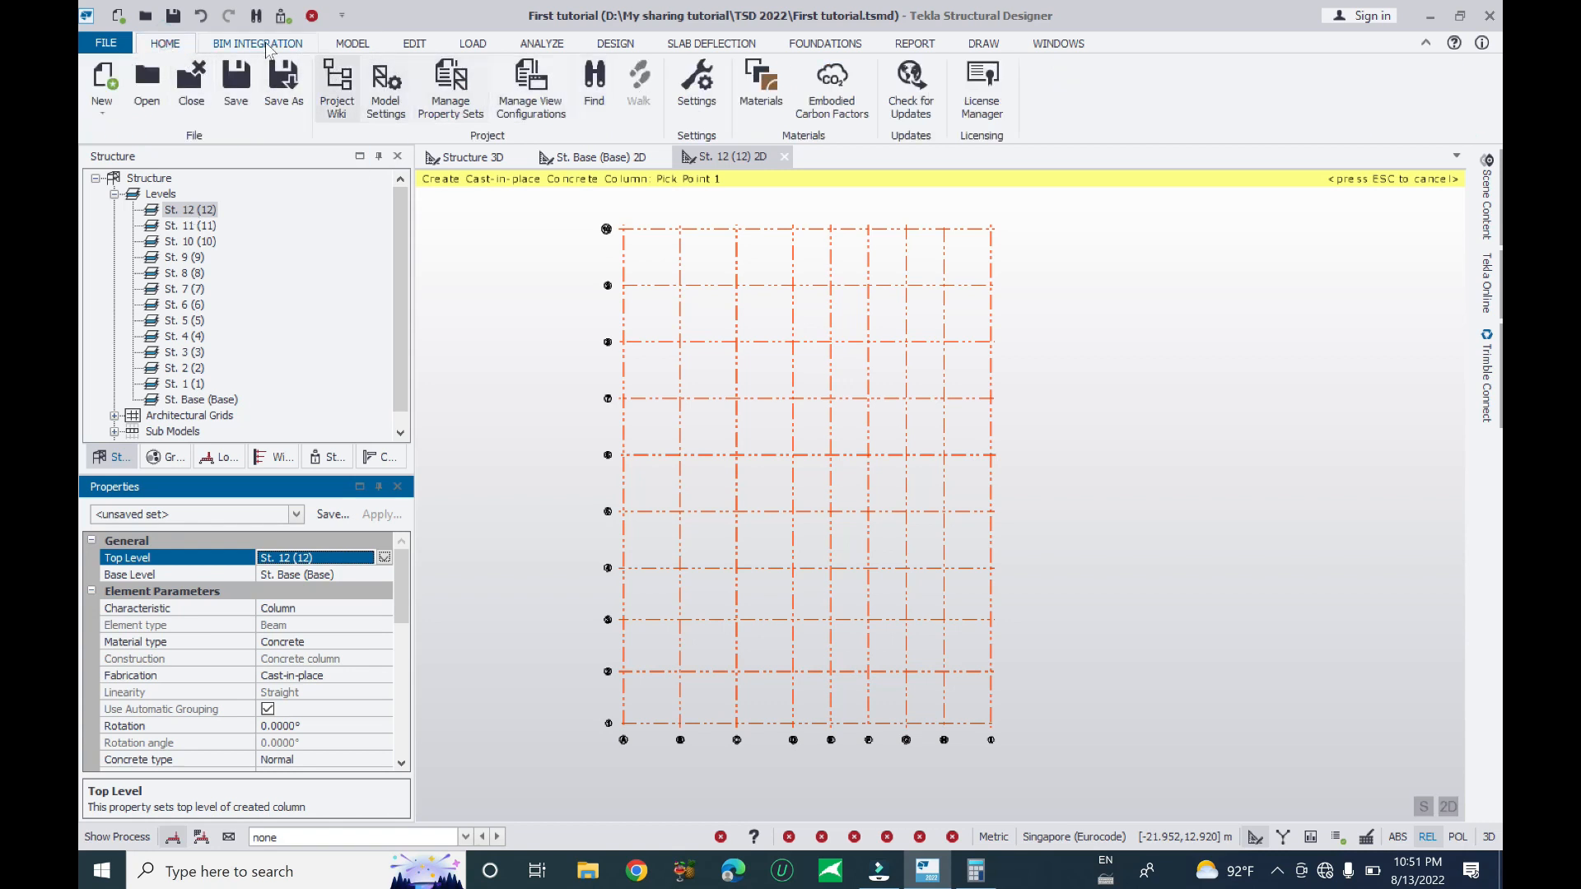
click(353, 43)
- Make levels 11, 10, 9 and 8 unique in the Construction Levels table and confirm
click(144, 67)
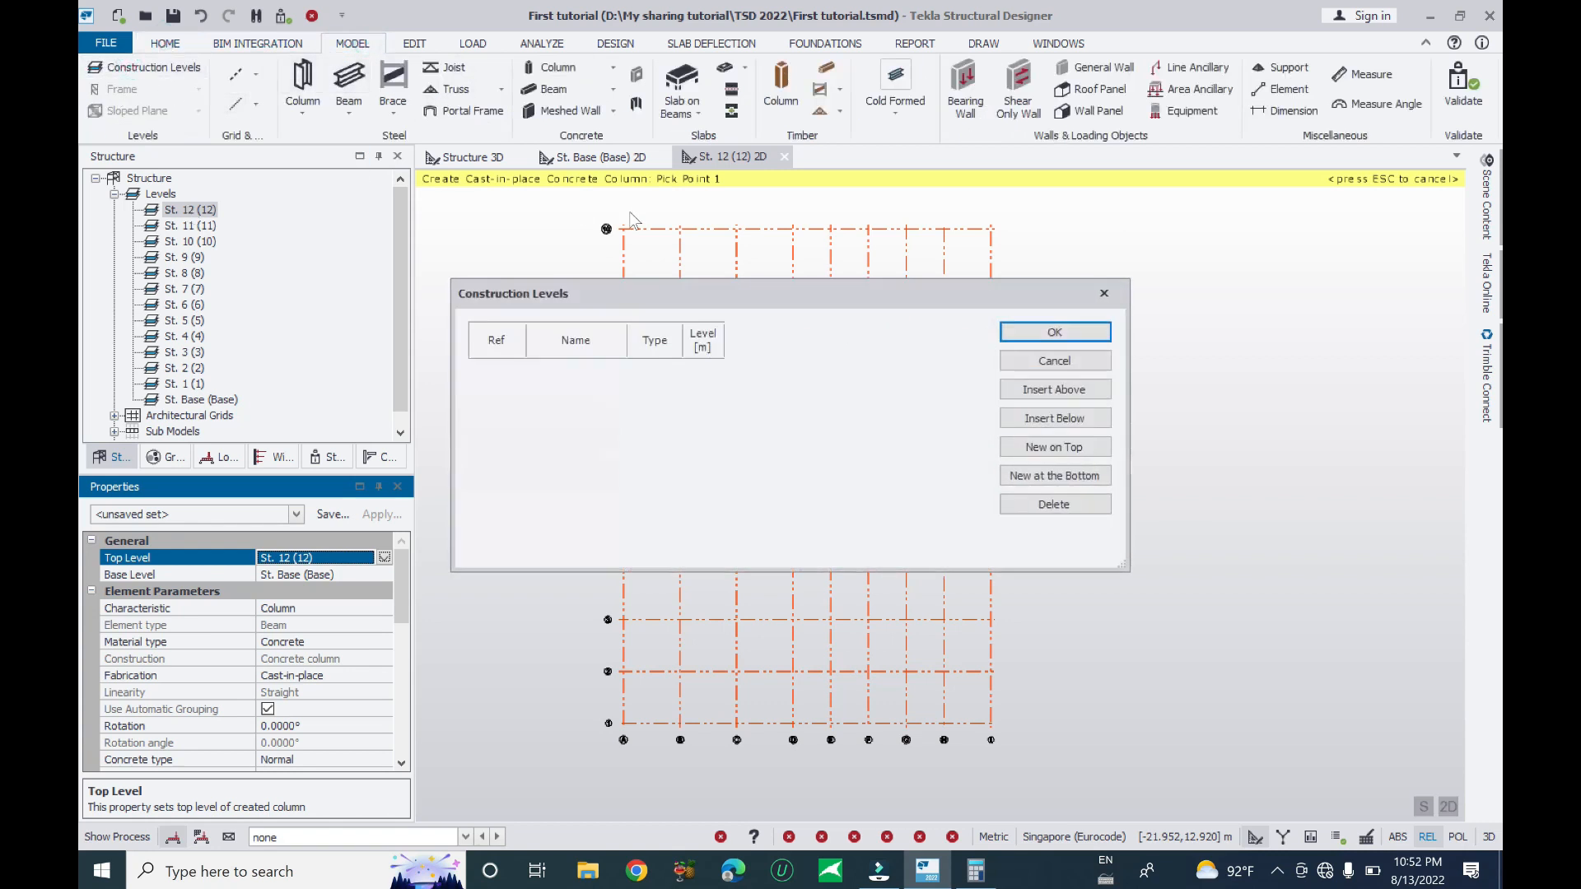
click(851, 391)
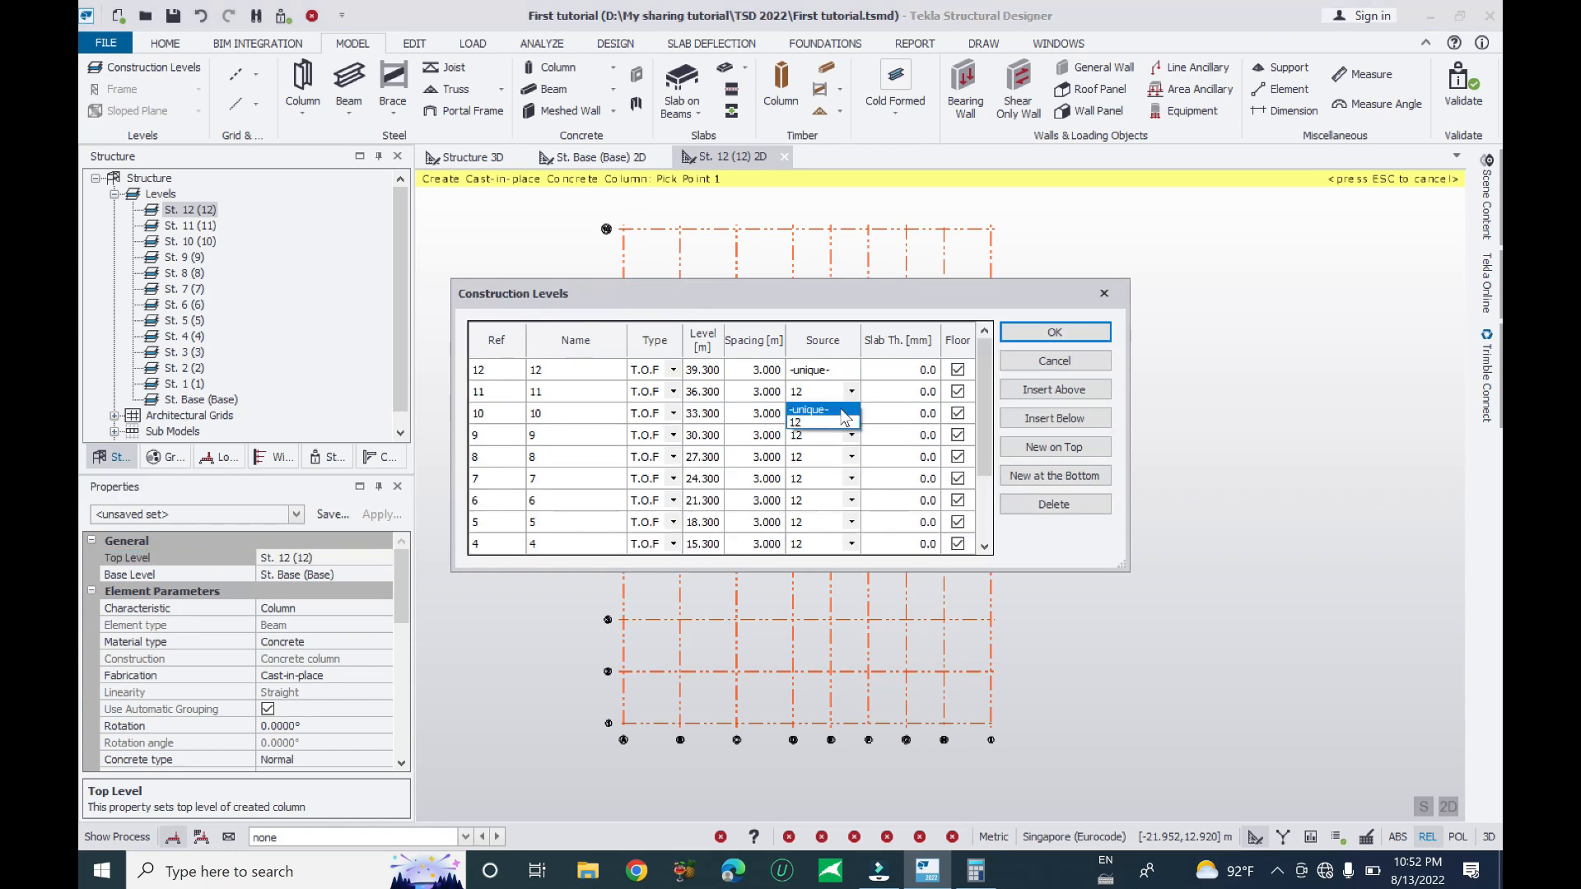
click(840, 410)
click(851, 413)
click(840, 431)
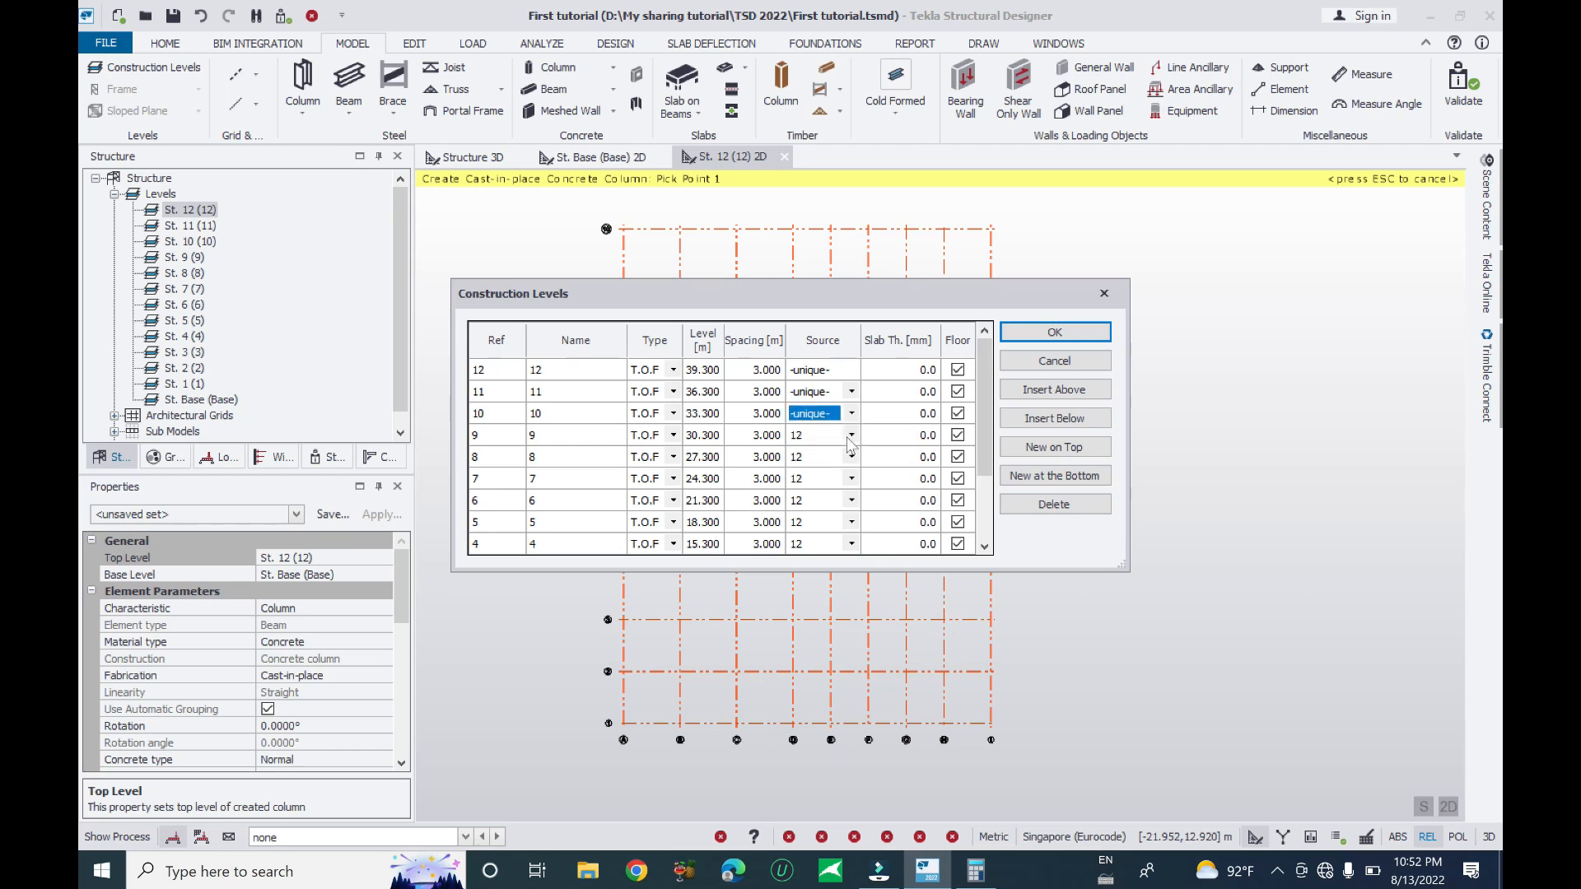
click(848, 437)
click(819, 454)
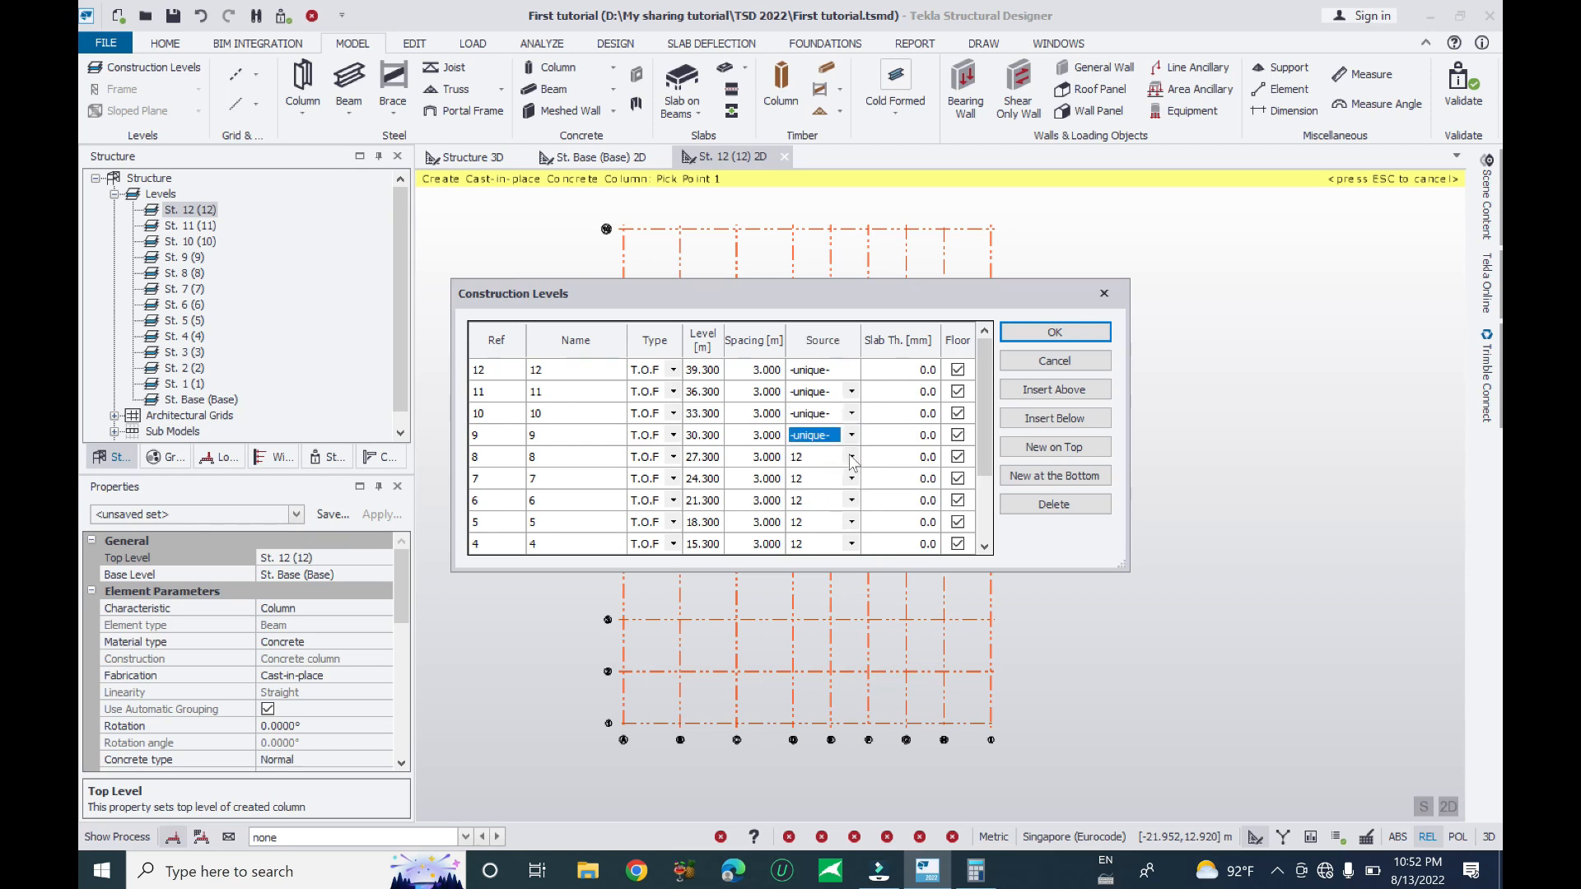
click(851, 457)
click(814, 475)
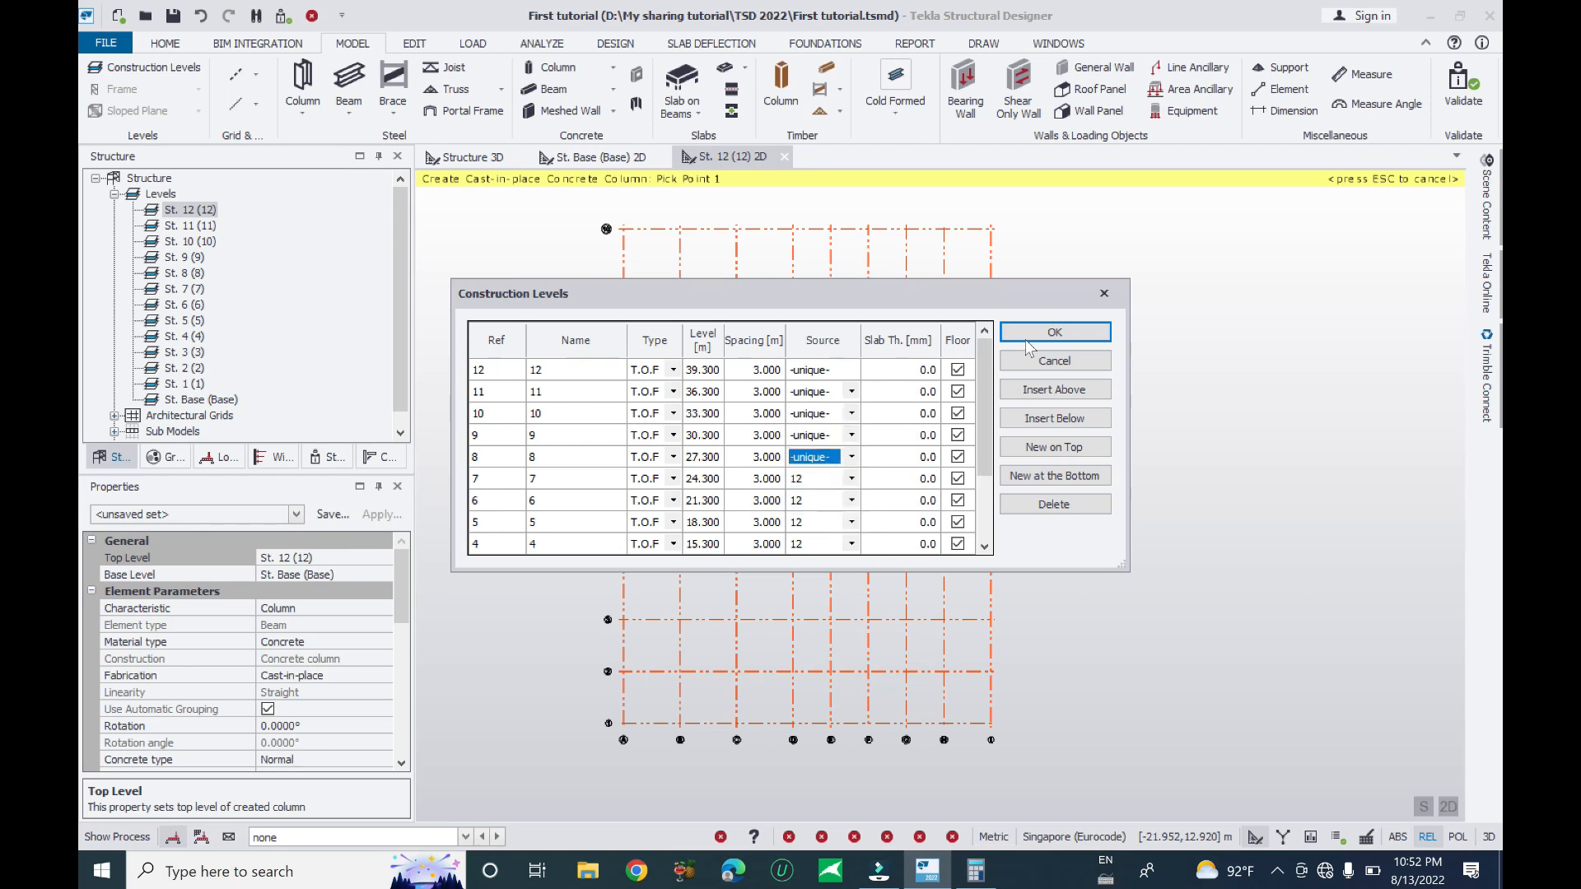
click(1029, 333)
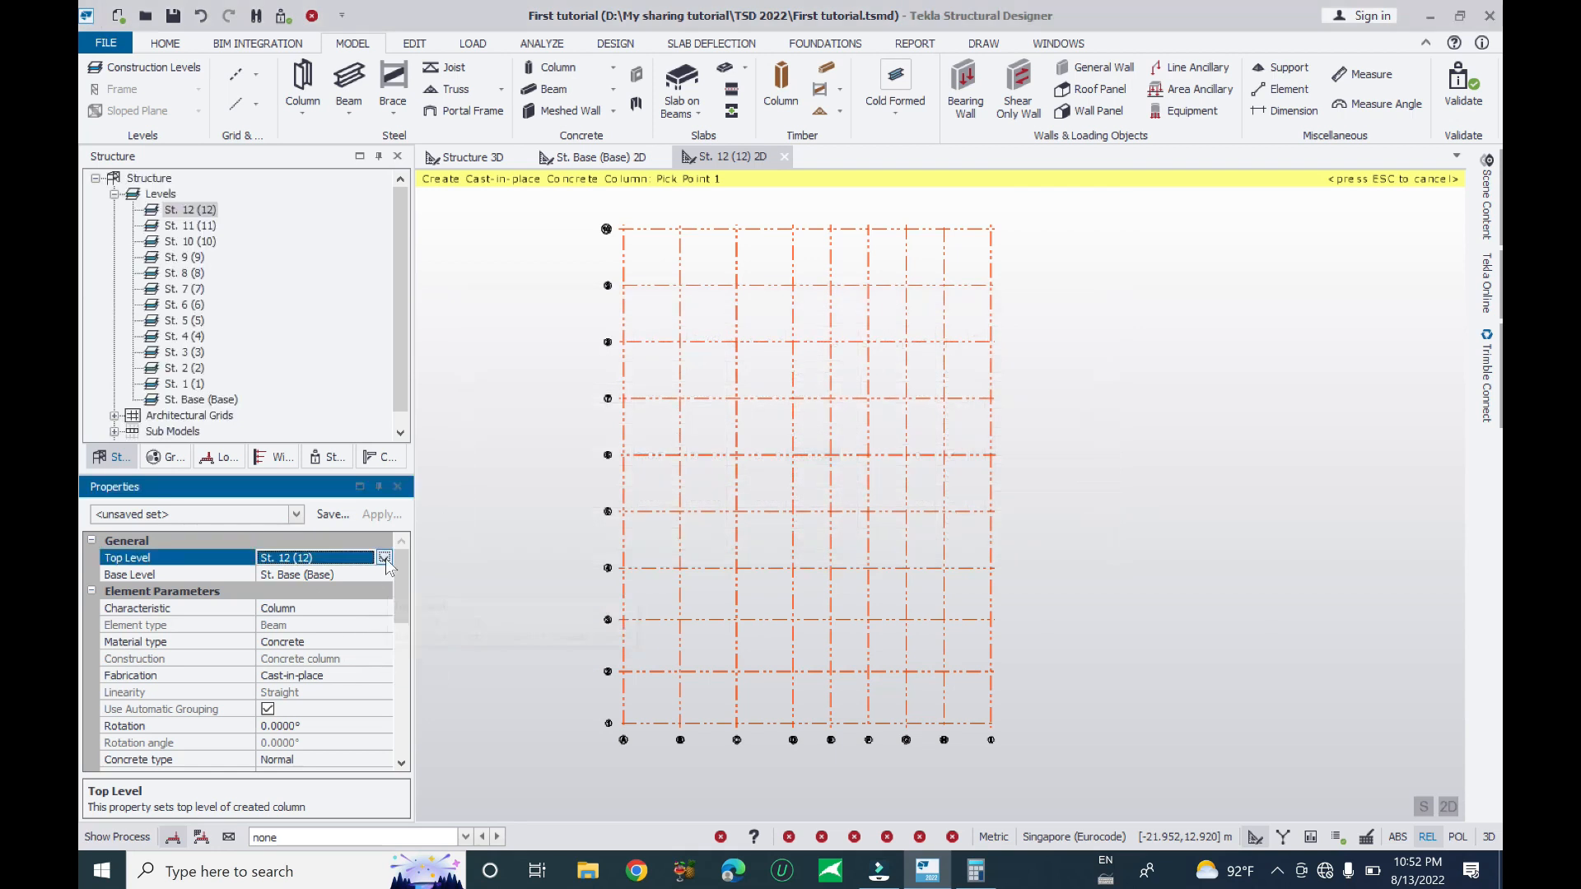
- Check the column's St. Base base and St. 12 top levels, then select St. 8 (8)
click(385, 558)
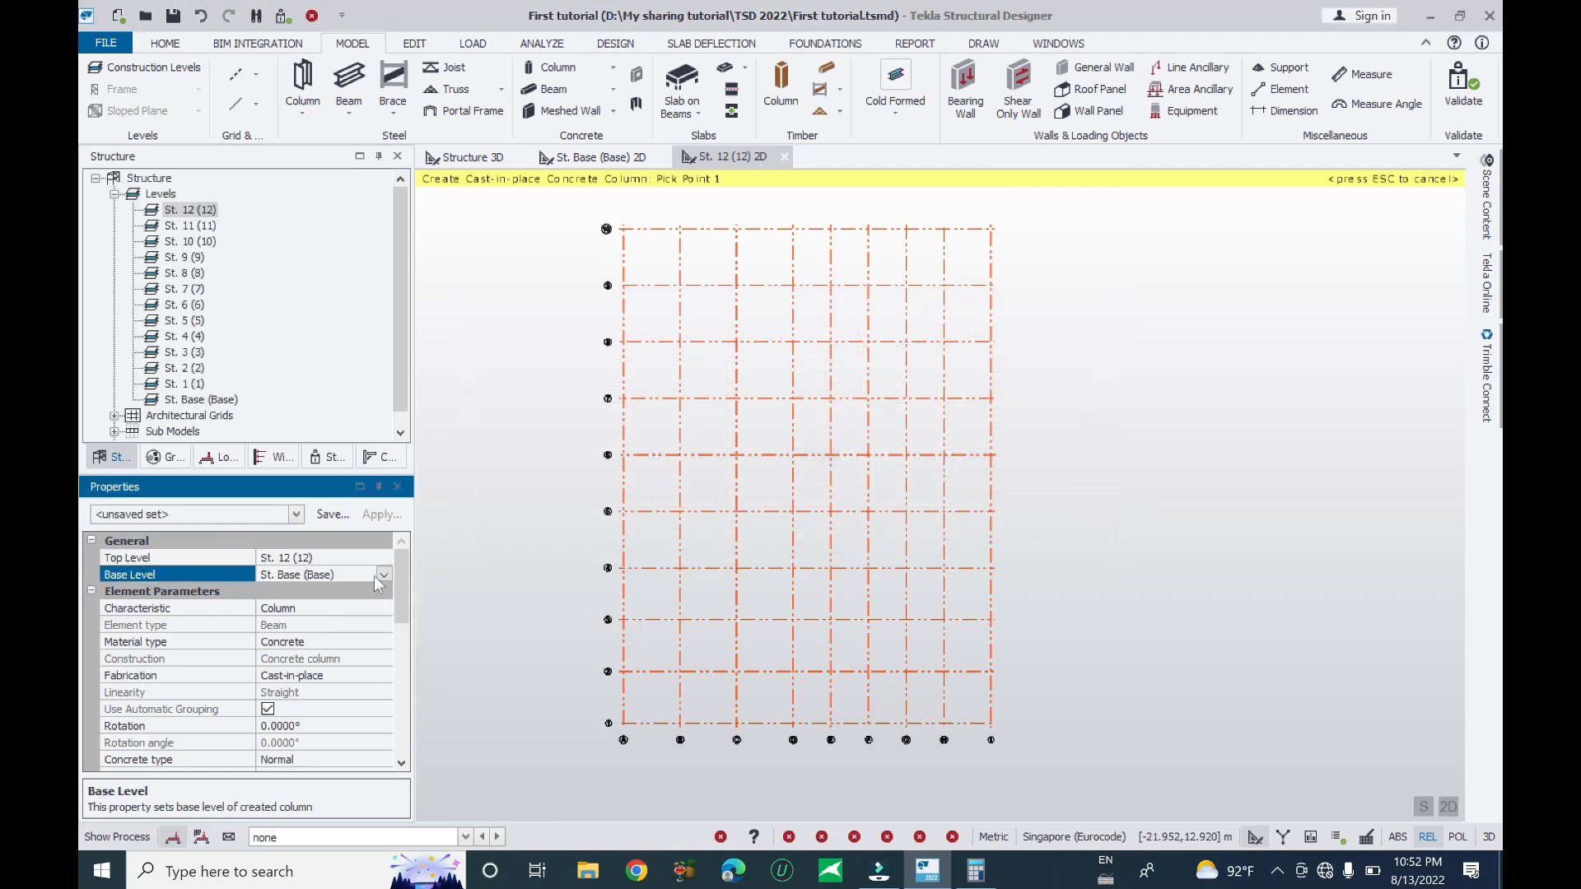
click(380, 575)
click(382, 575)
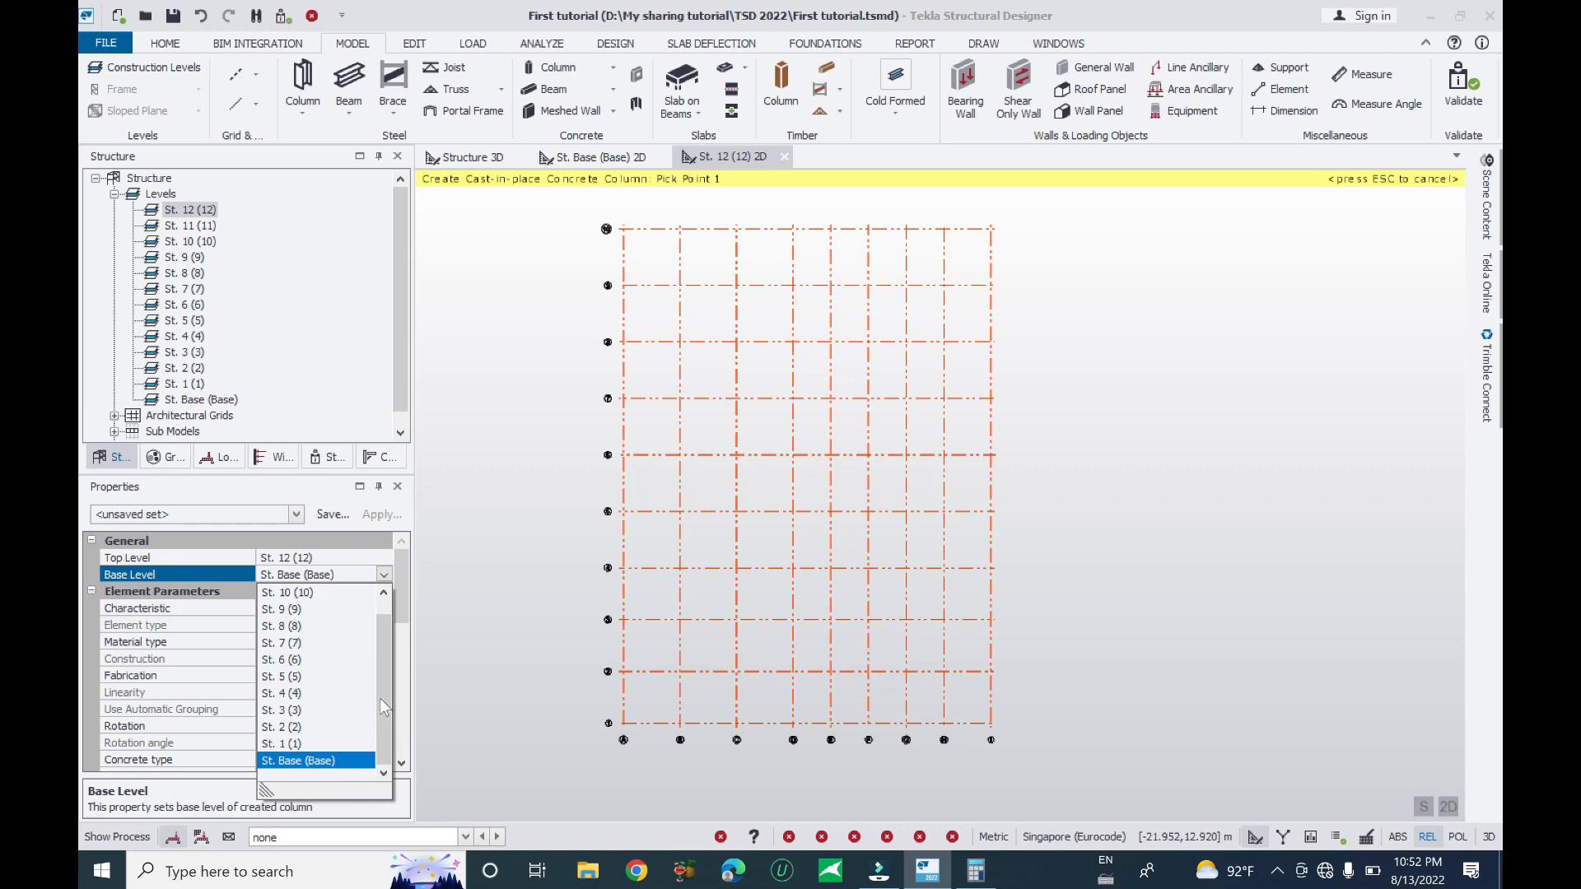
click(191, 560)
click(354, 565)
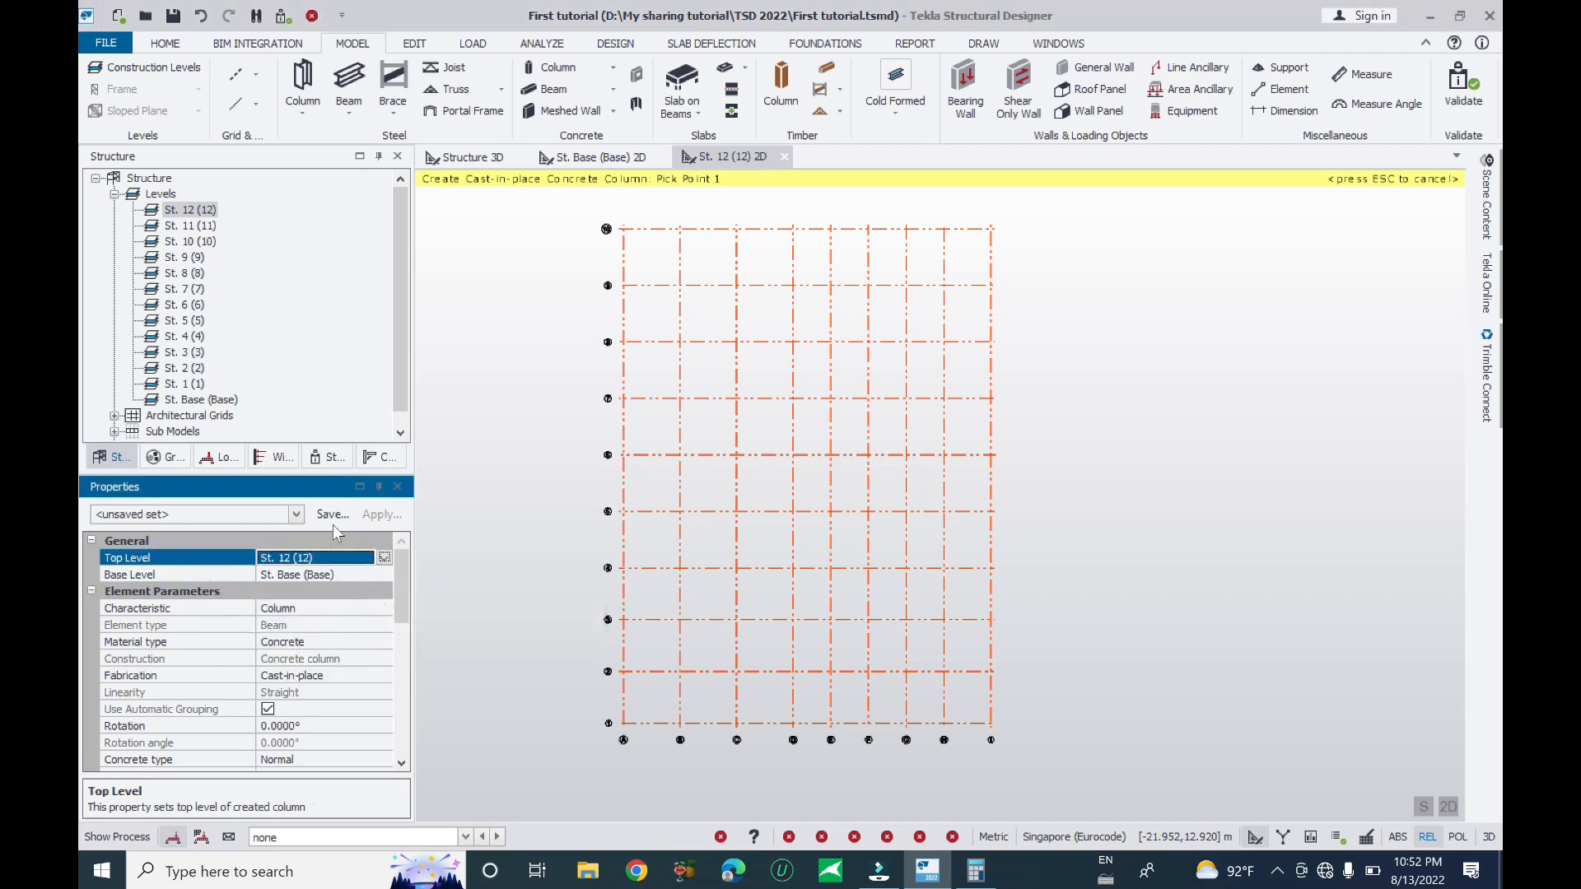
click(184, 273)
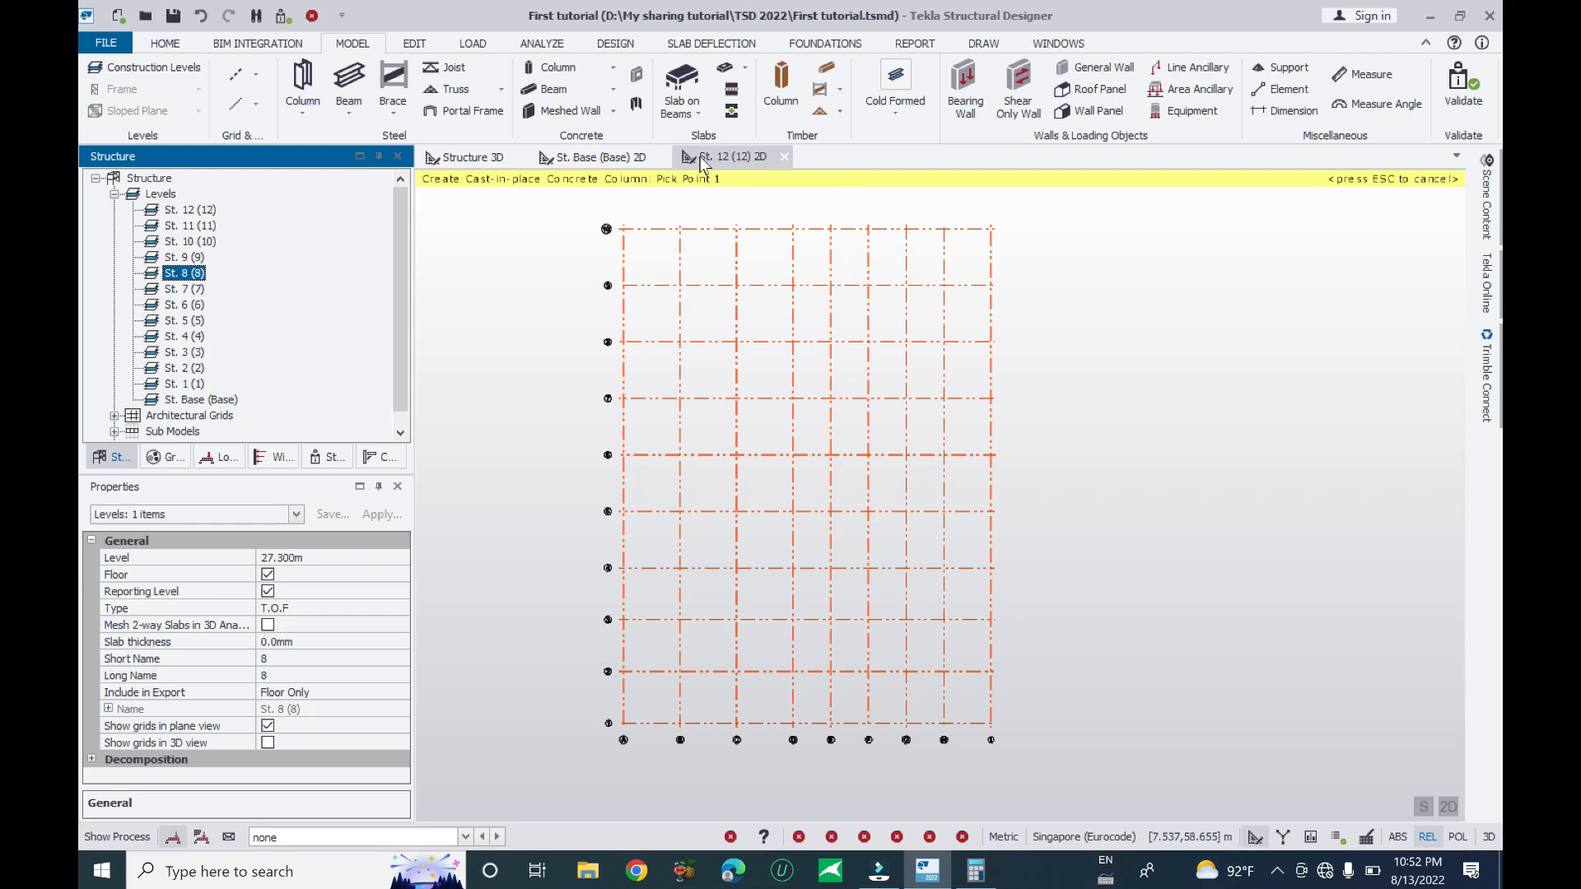
- Switch to the St. Base (Base) plan and start a concrete column topped at St. 12 (12)
click(589, 165)
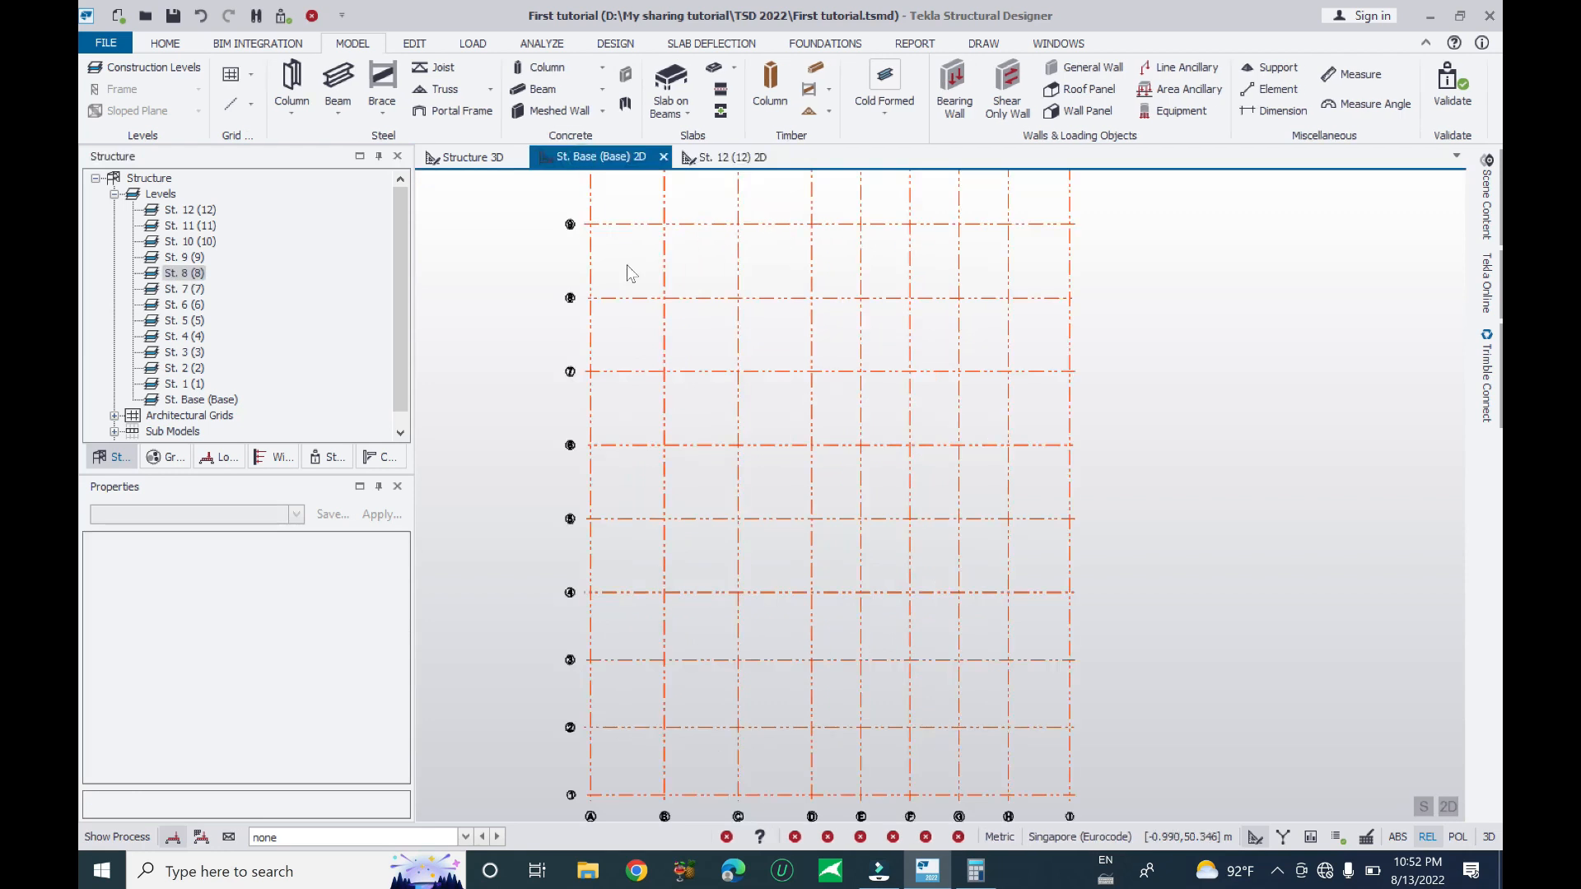
scroll(754, 346, down, 3)
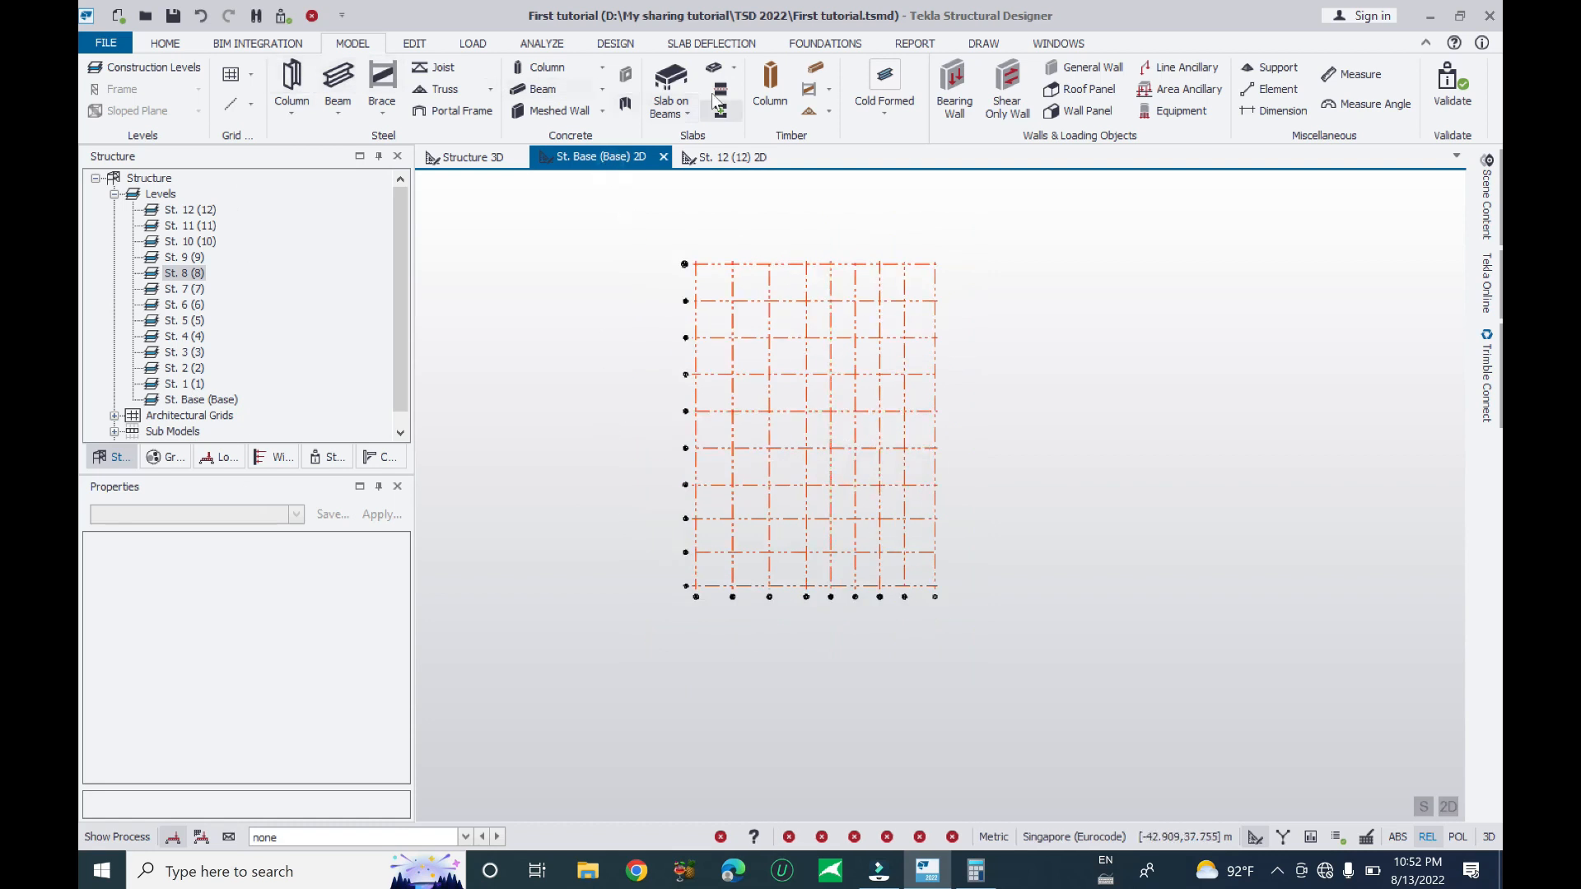
click(540, 67)
click(313, 558)
click(384, 558)
scroll(382, 684, down, 1)
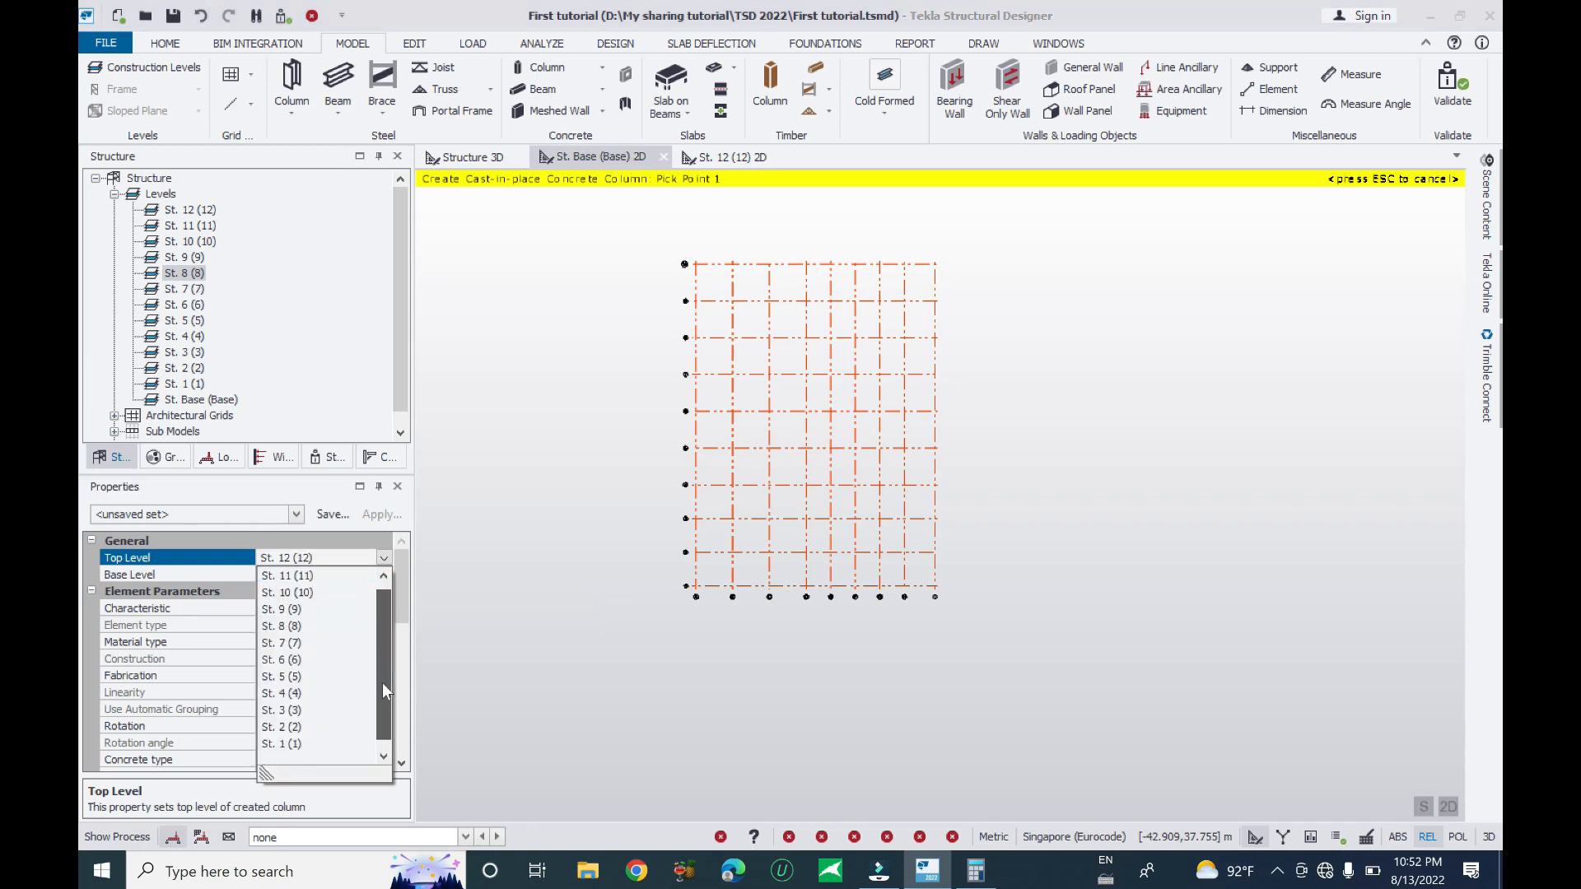
drag(372, 640, 384, 601)
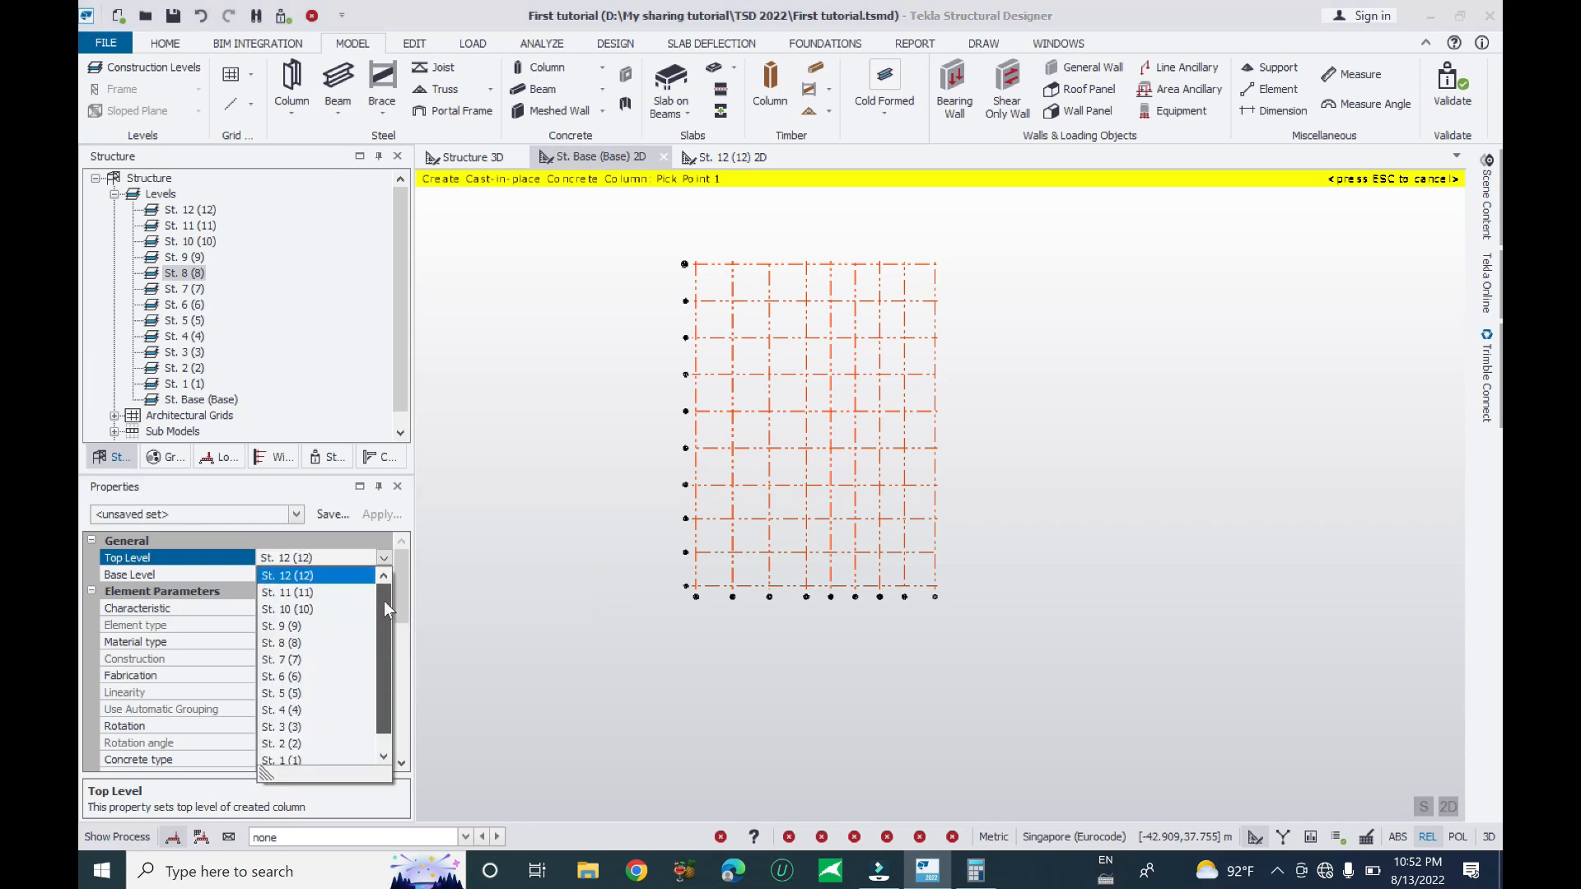
click(330, 576)
- Try St. 8 (8) as the column top level, cancel placement, and open Construction Levels
click(307, 576)
click(362, 558)
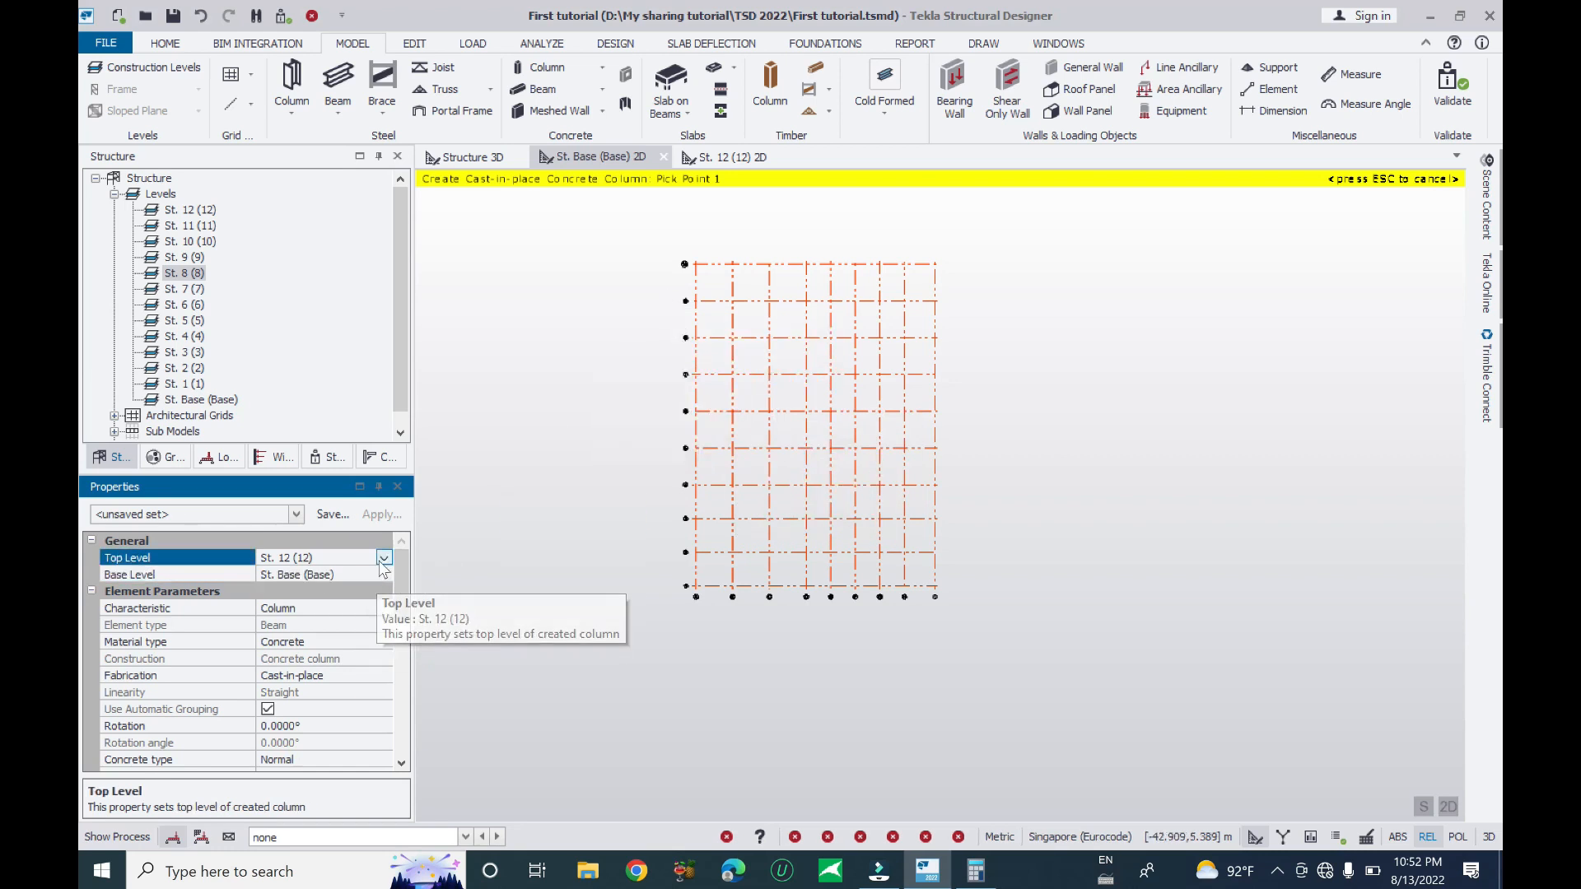
click(384, 558)
click(300, 649)
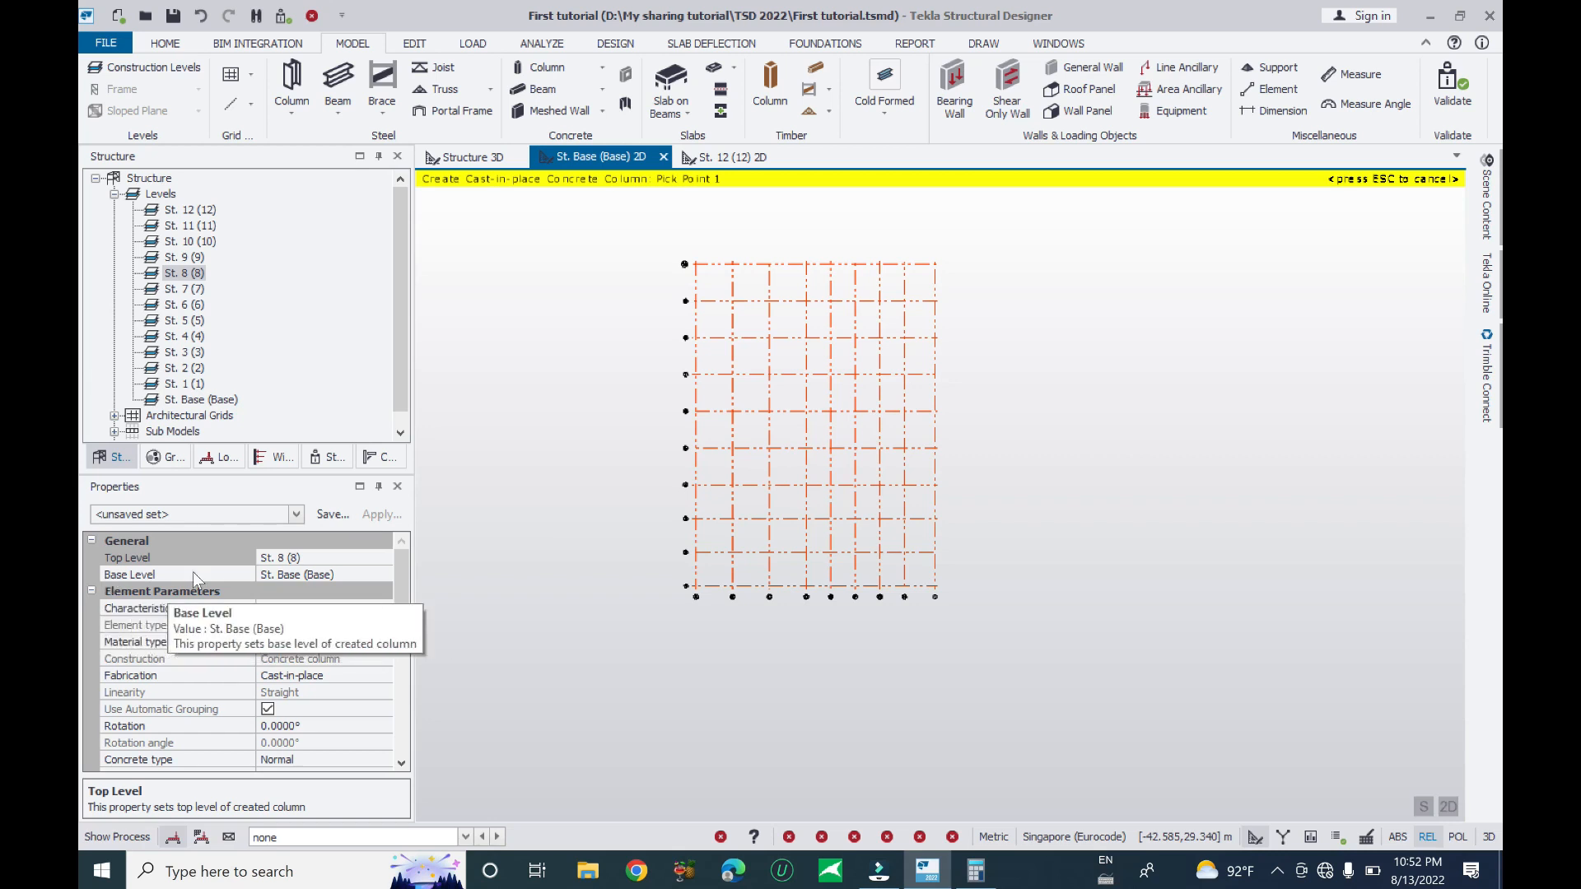
key(Escape)
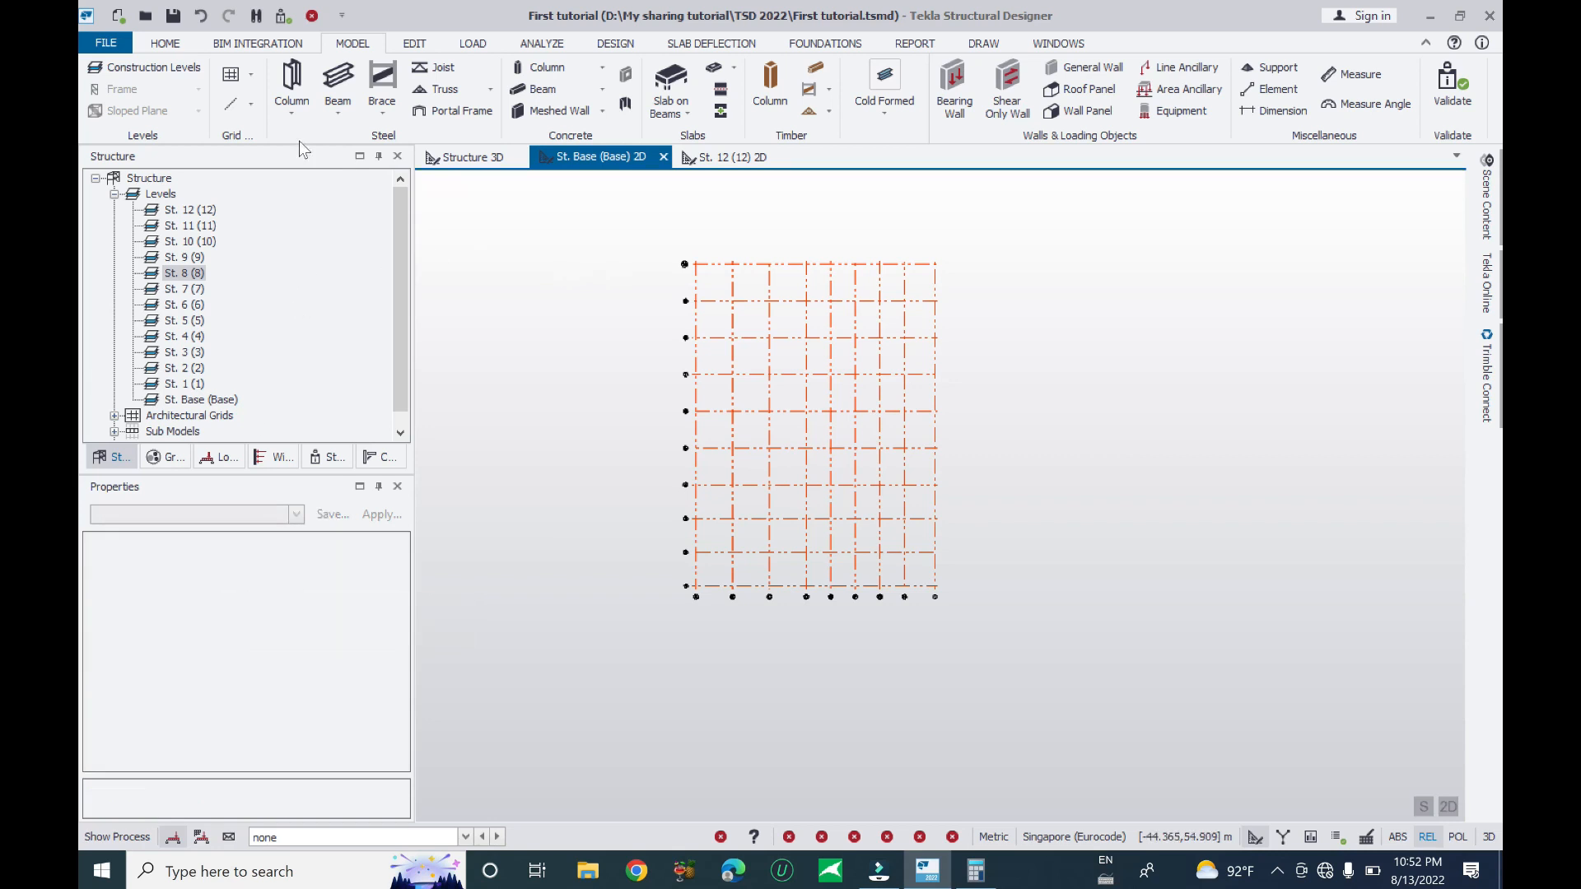
middle_drag(583, 321, 579, 332)
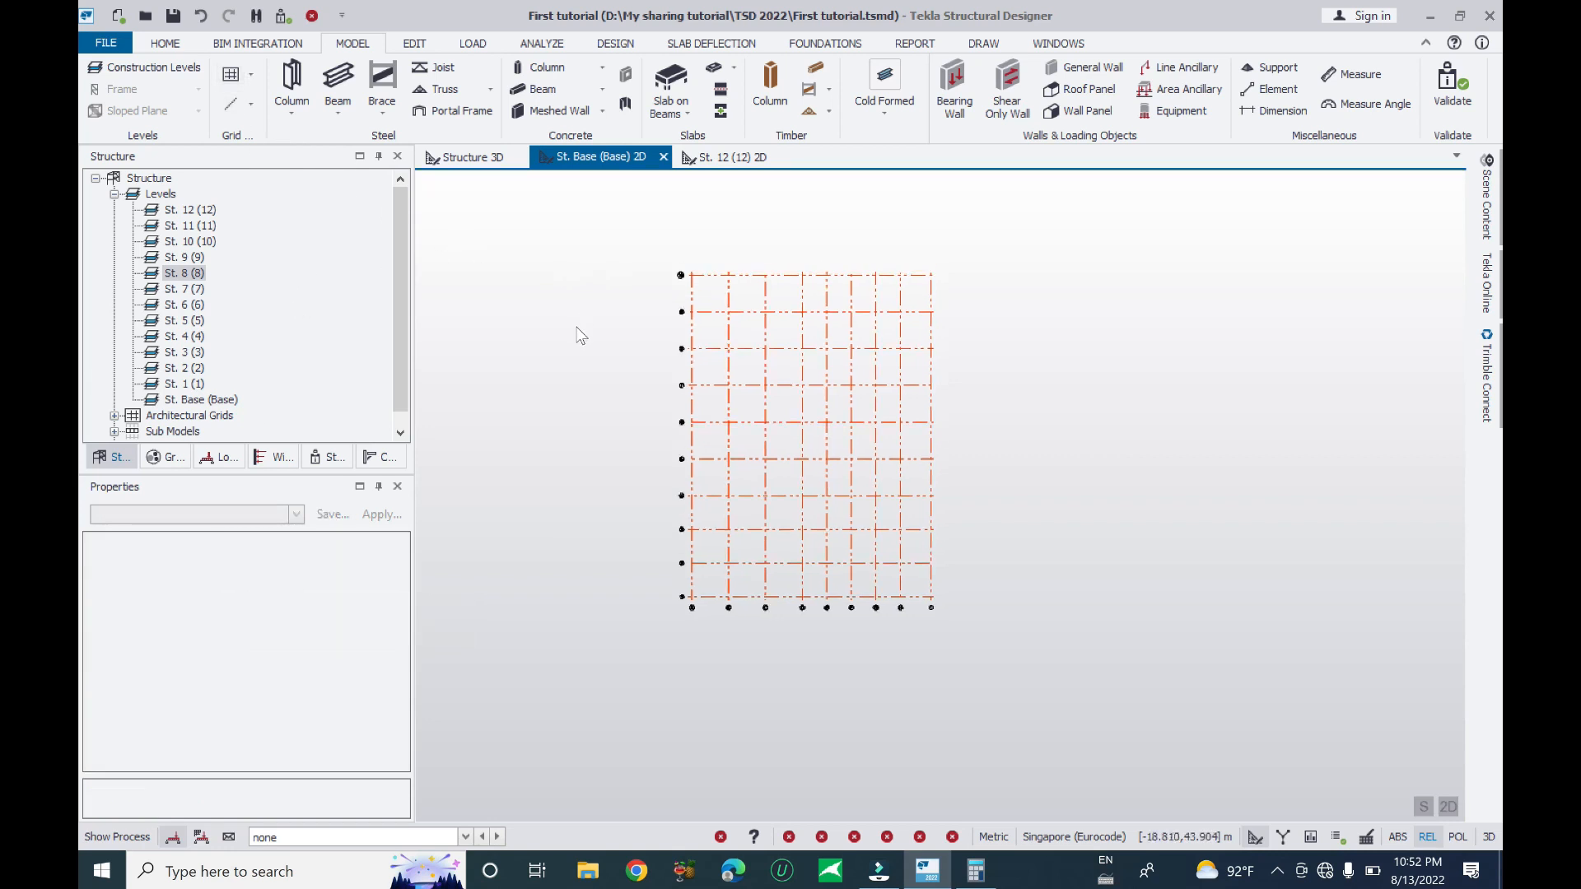
click(158, 69)
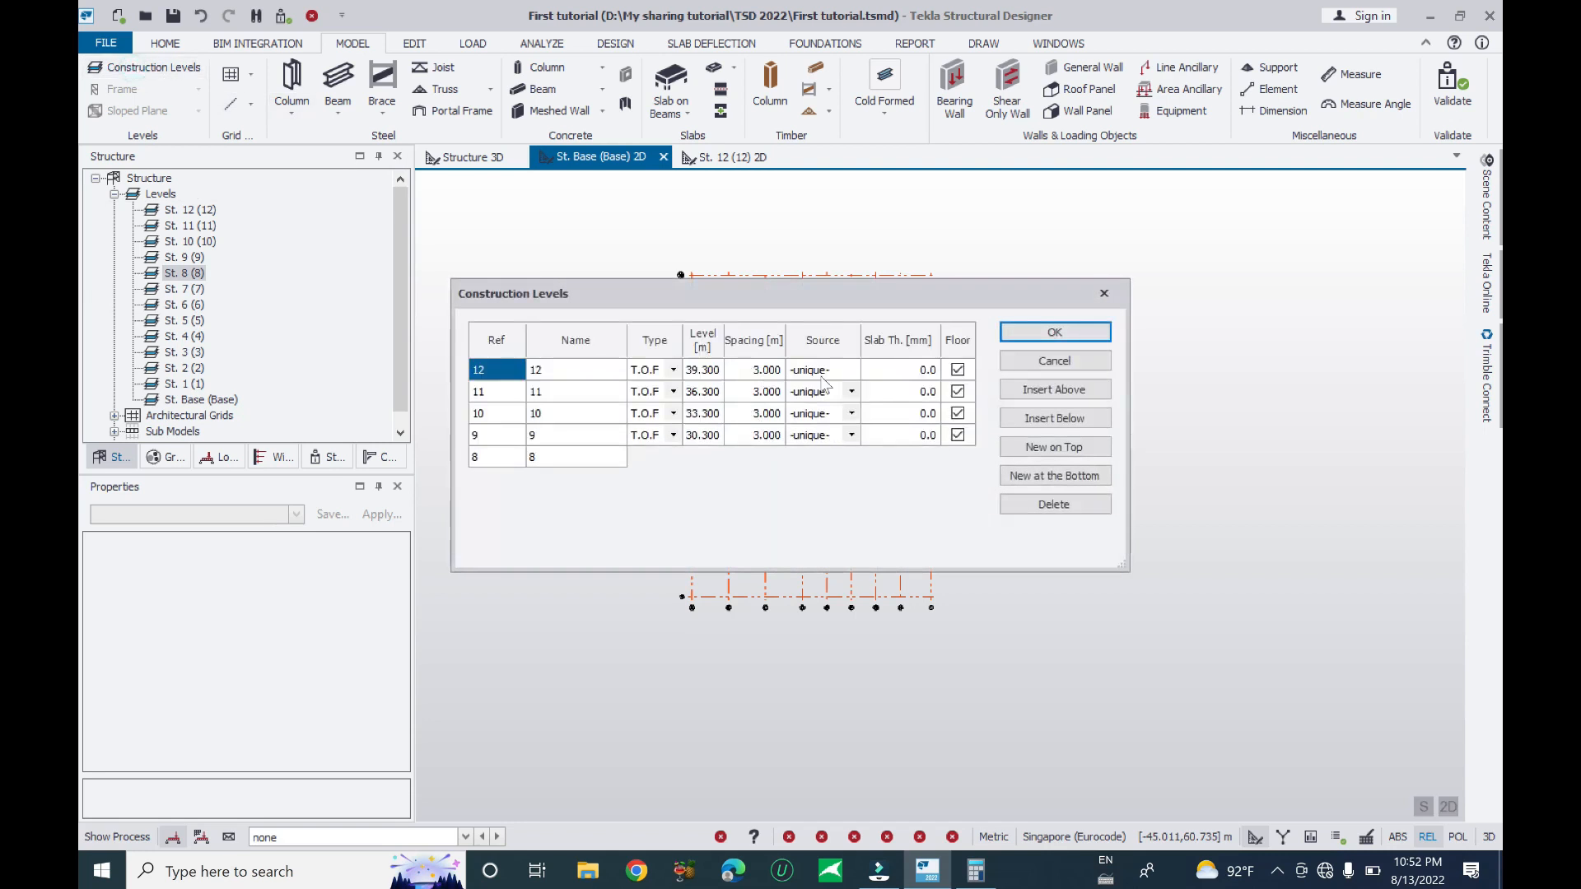
- Set the Source of levels 8, 9, 10 and 11 back to 12 and confirm
click(851, 458)
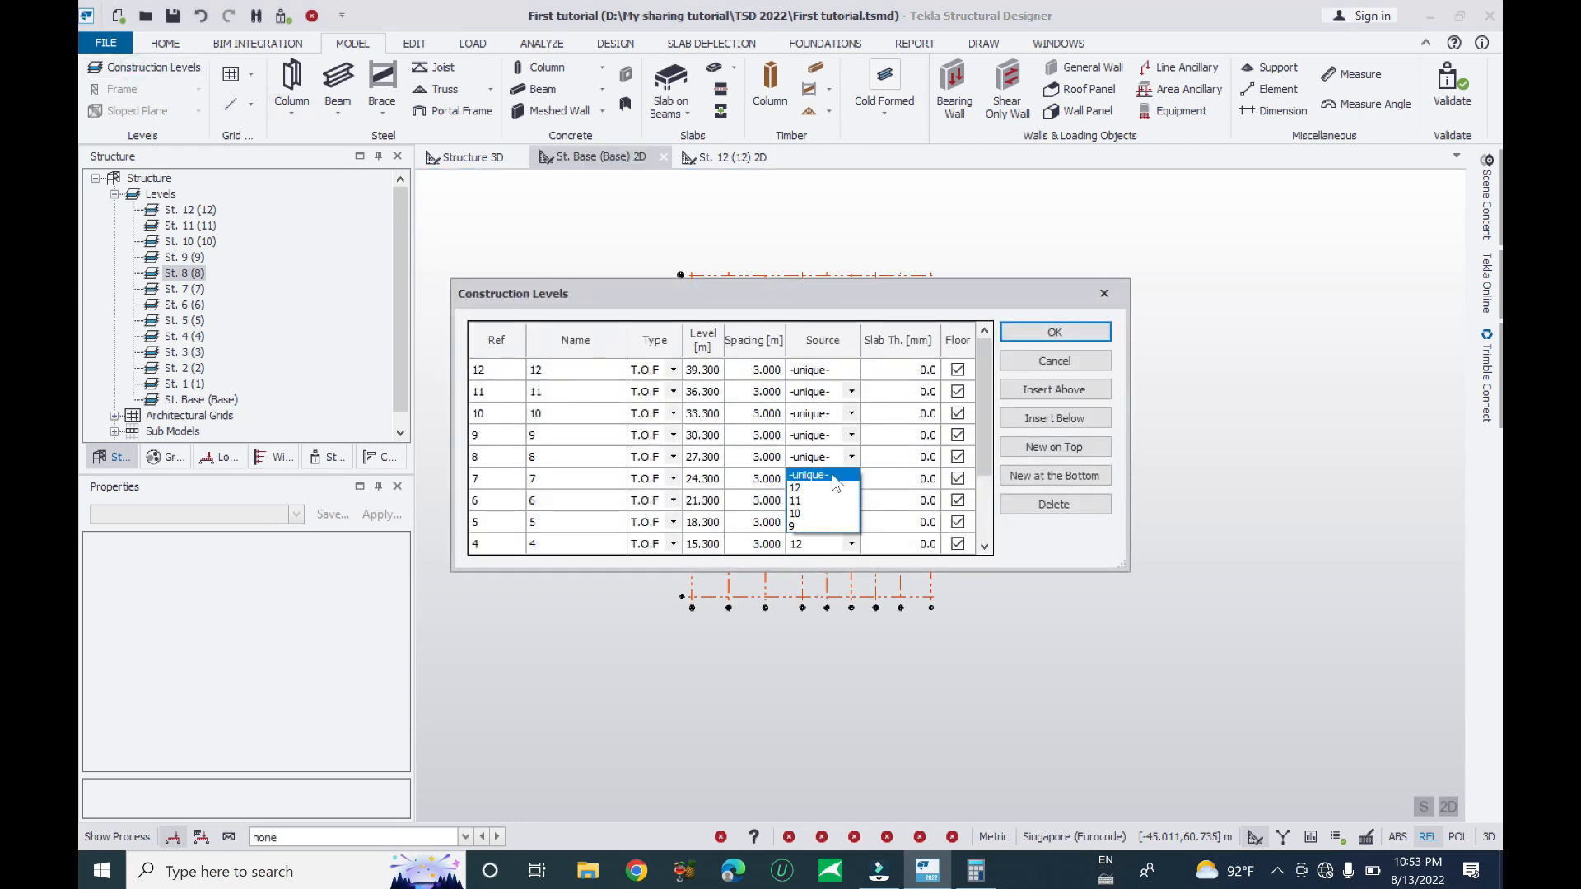
click(827, 489)
click(849, 434)
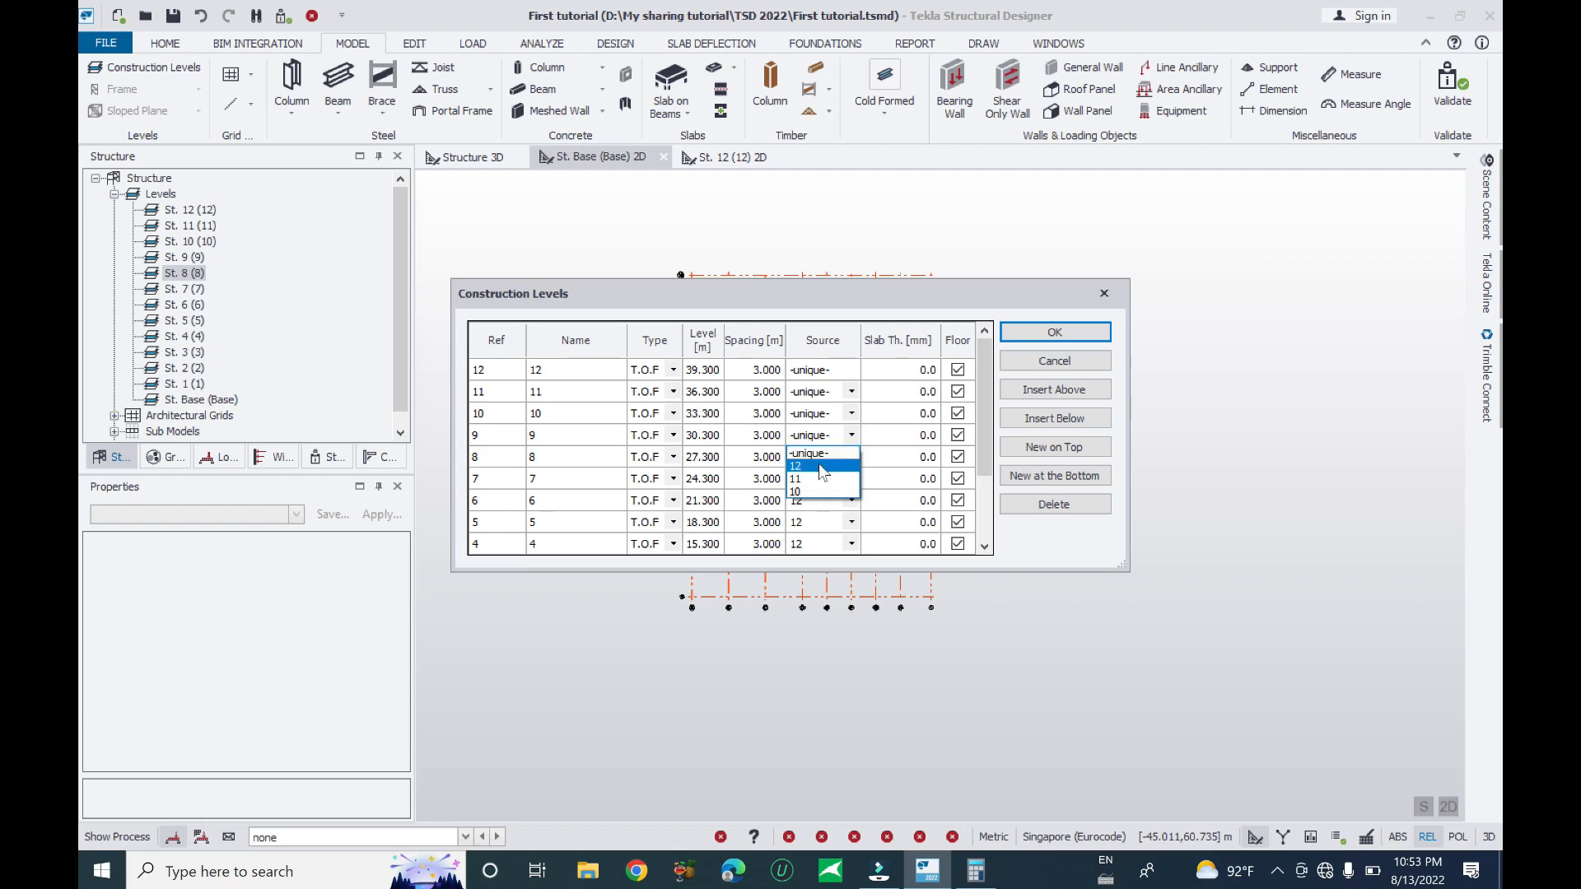
click(850, 413)
click(827, 445)
click(851, 392)
click(815, 424)
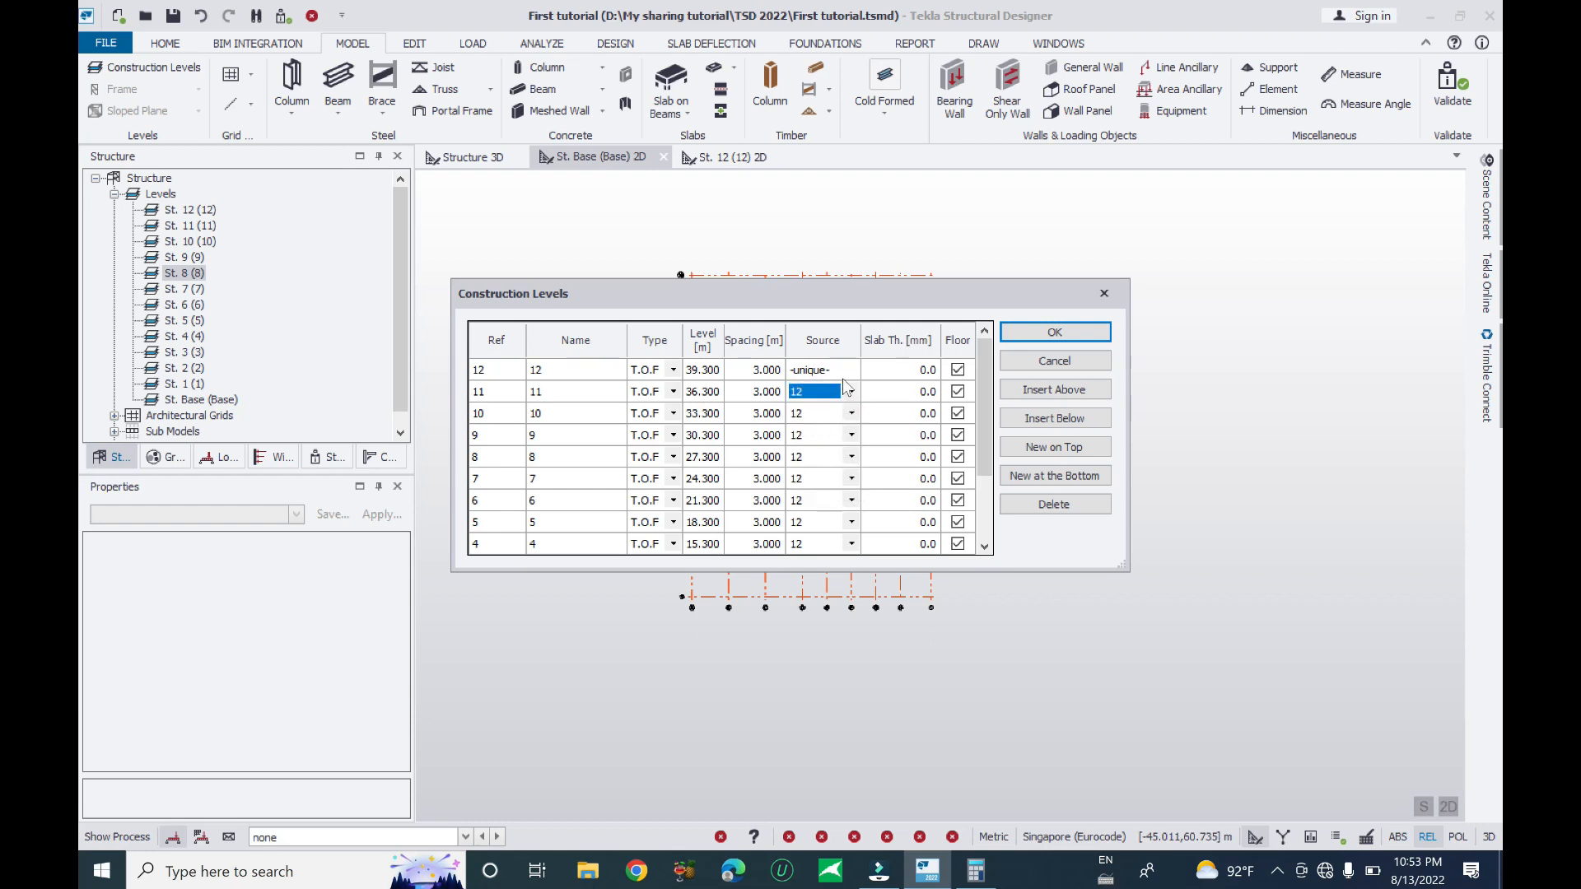
click(827, 374)
scroll(863, 381, down, 2)
scroll(868, 450, up, 2)
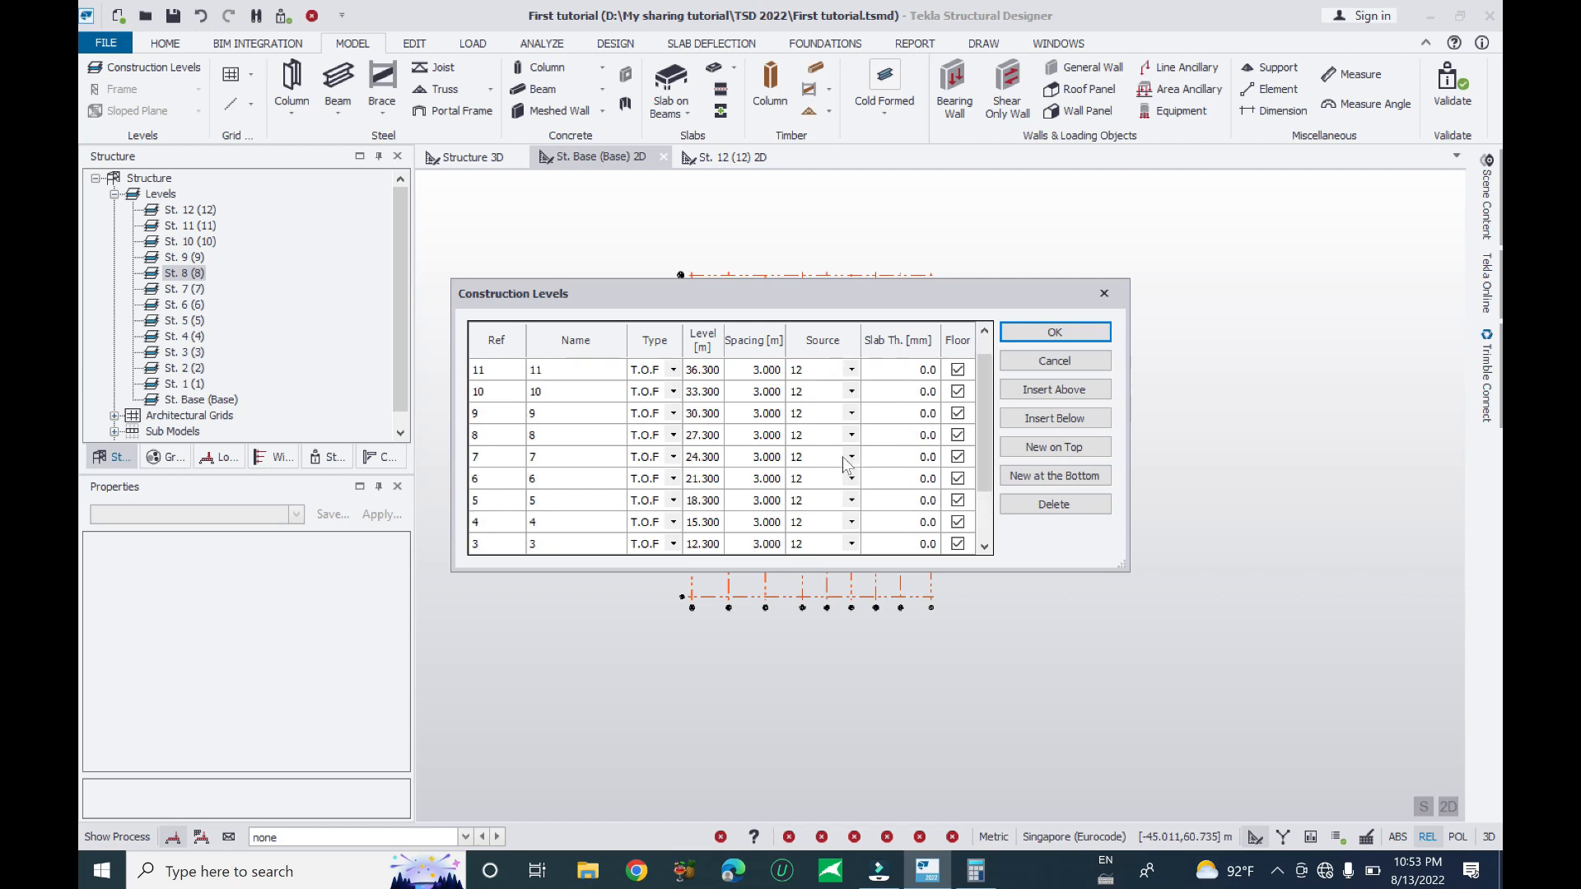
click(1055, 332)
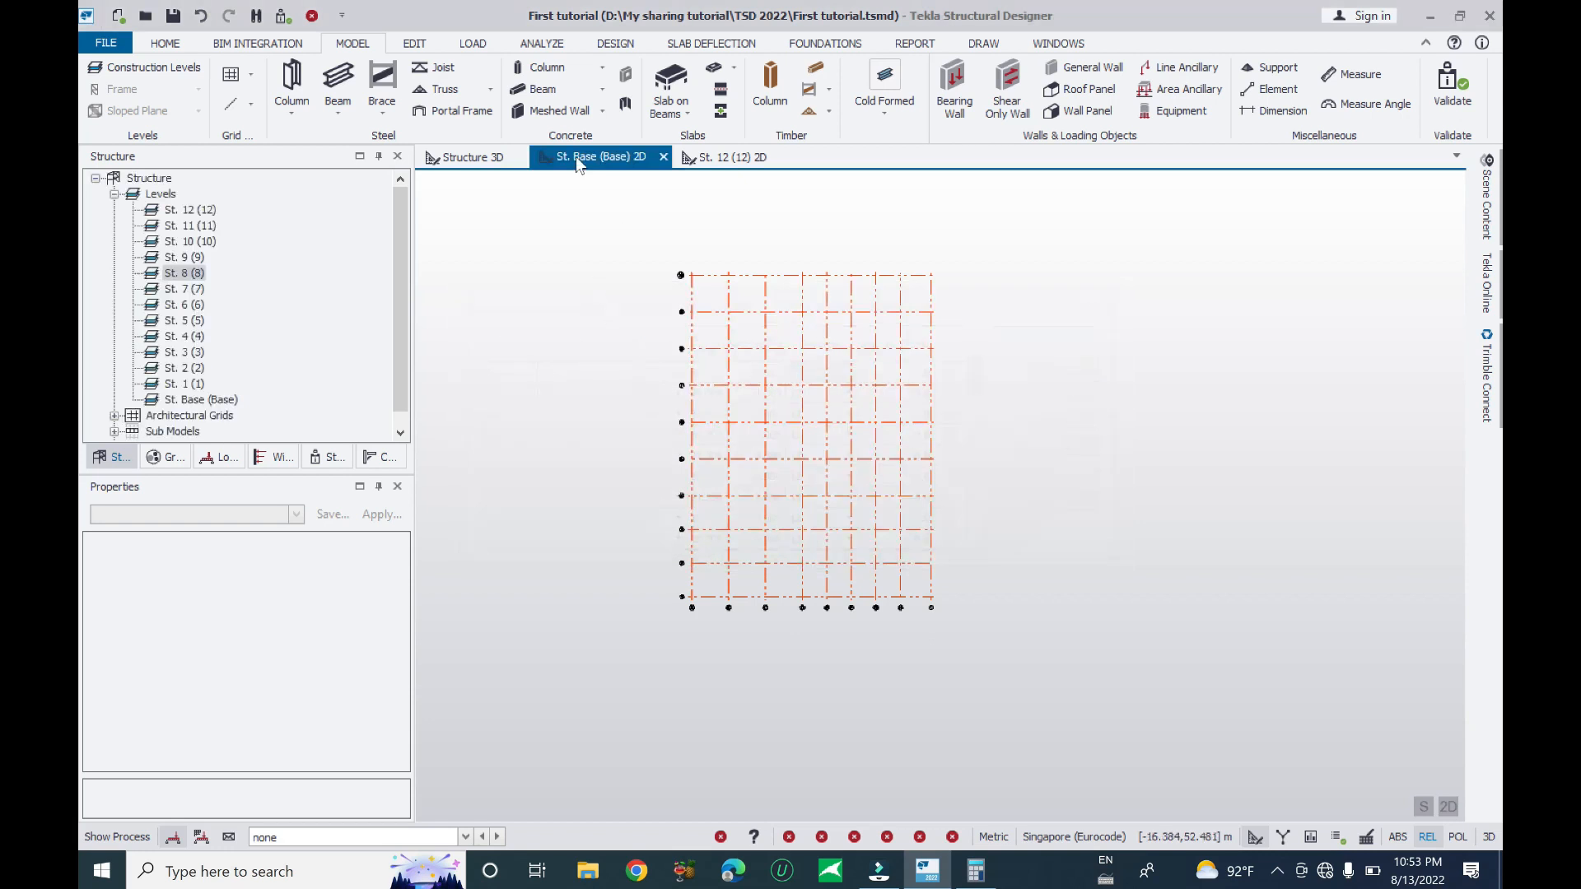
- Start a cast-in-place concrete column and keep its characteristic as Column
click(550, 69)
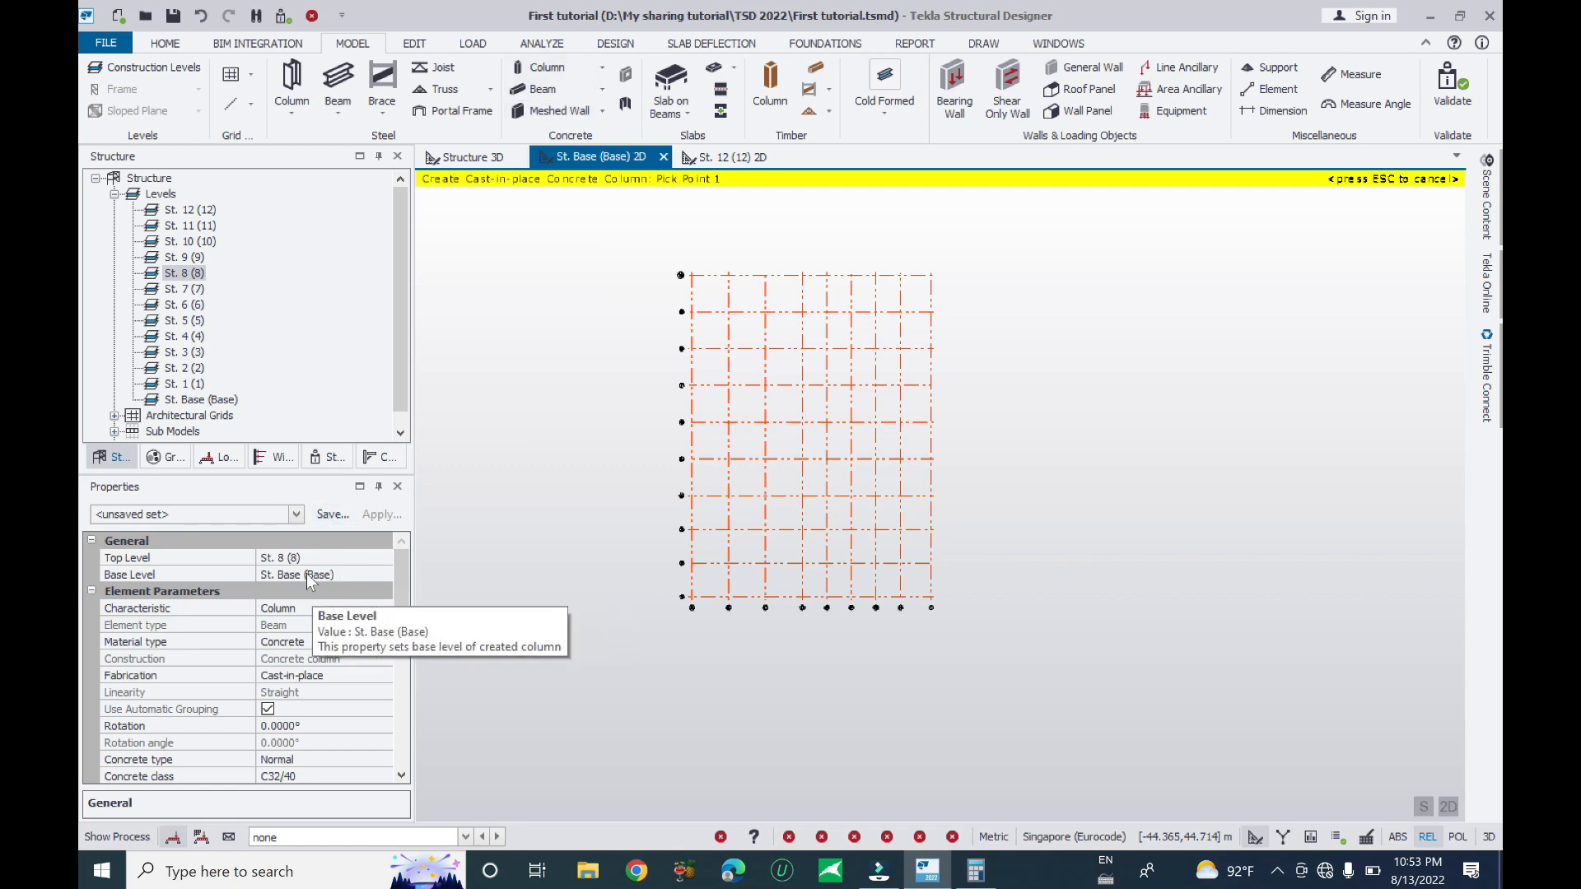
click(392, 592)
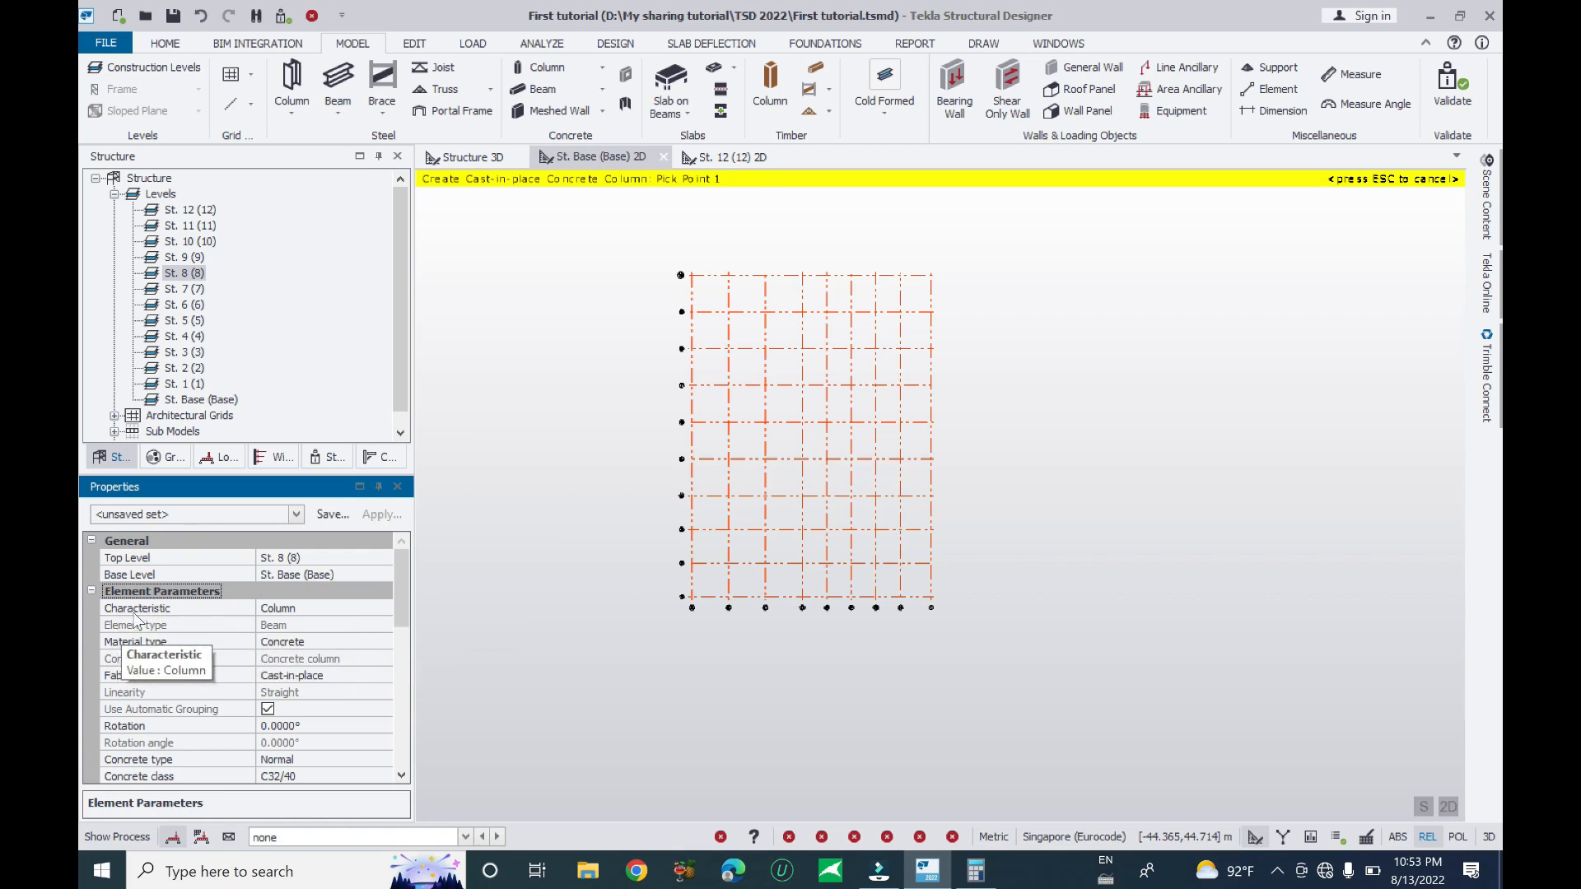
click(286, 611)
click(384, 609)
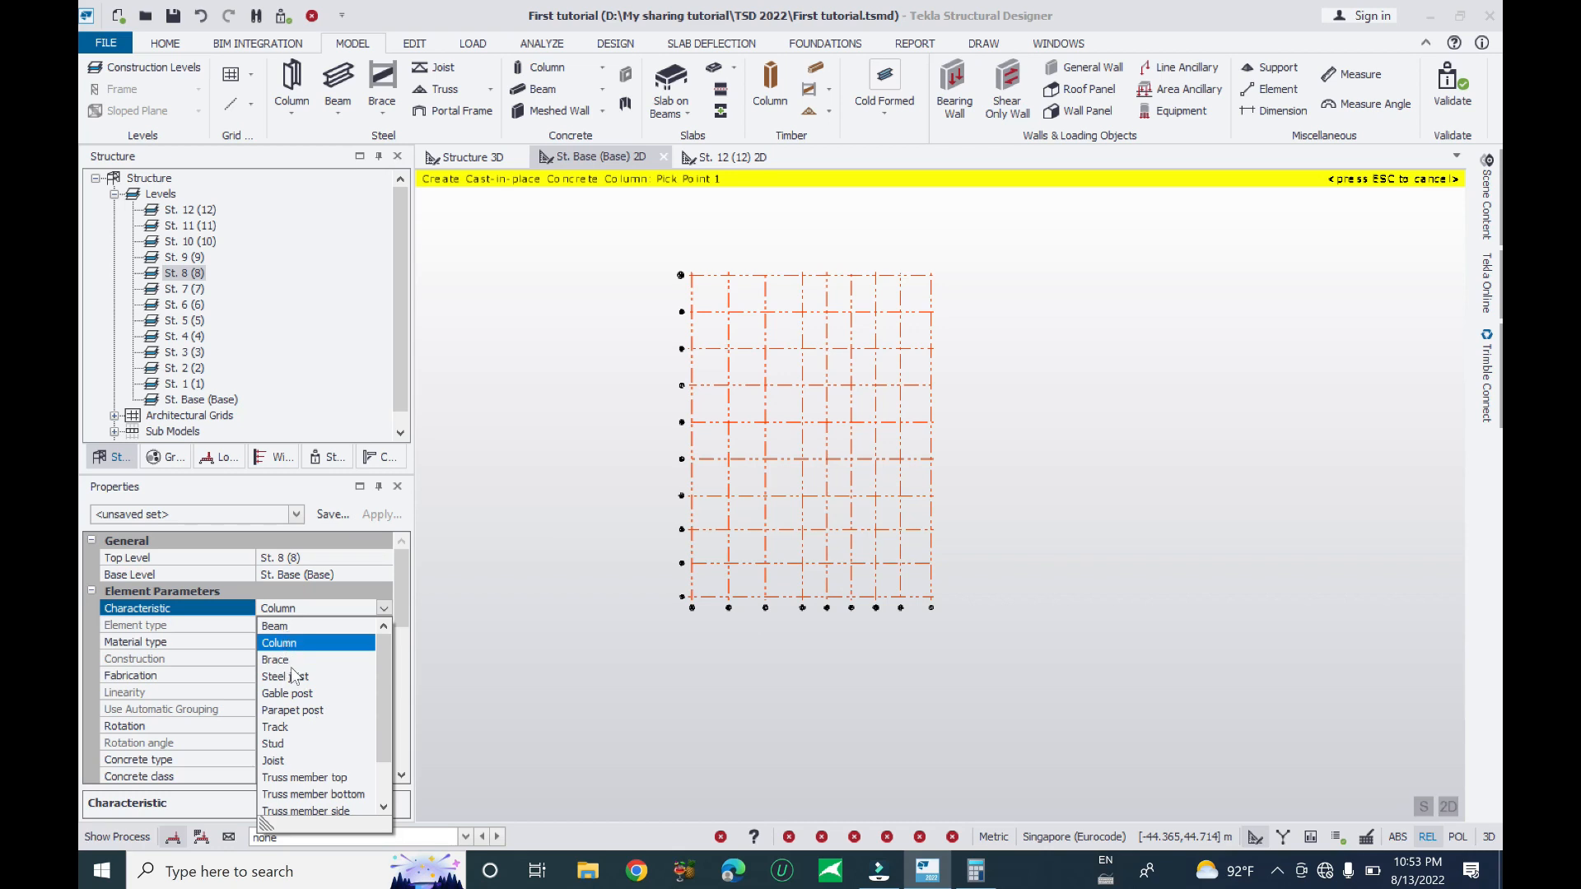
scroll(330, 723, down, 1)
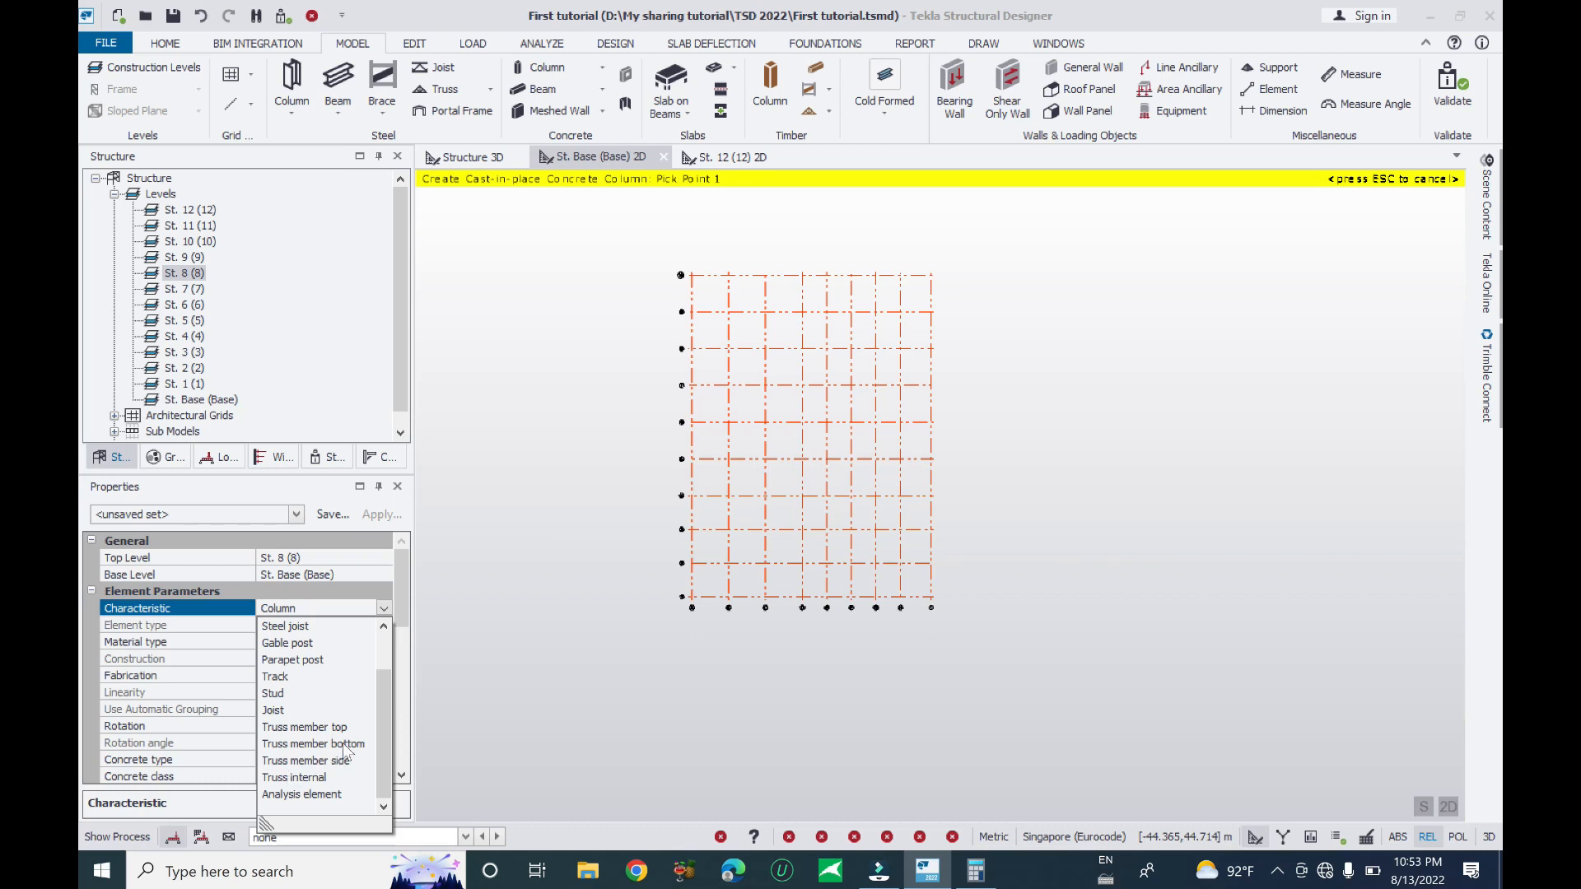
scroll(356, 652, up, 1)
click(280, 649)
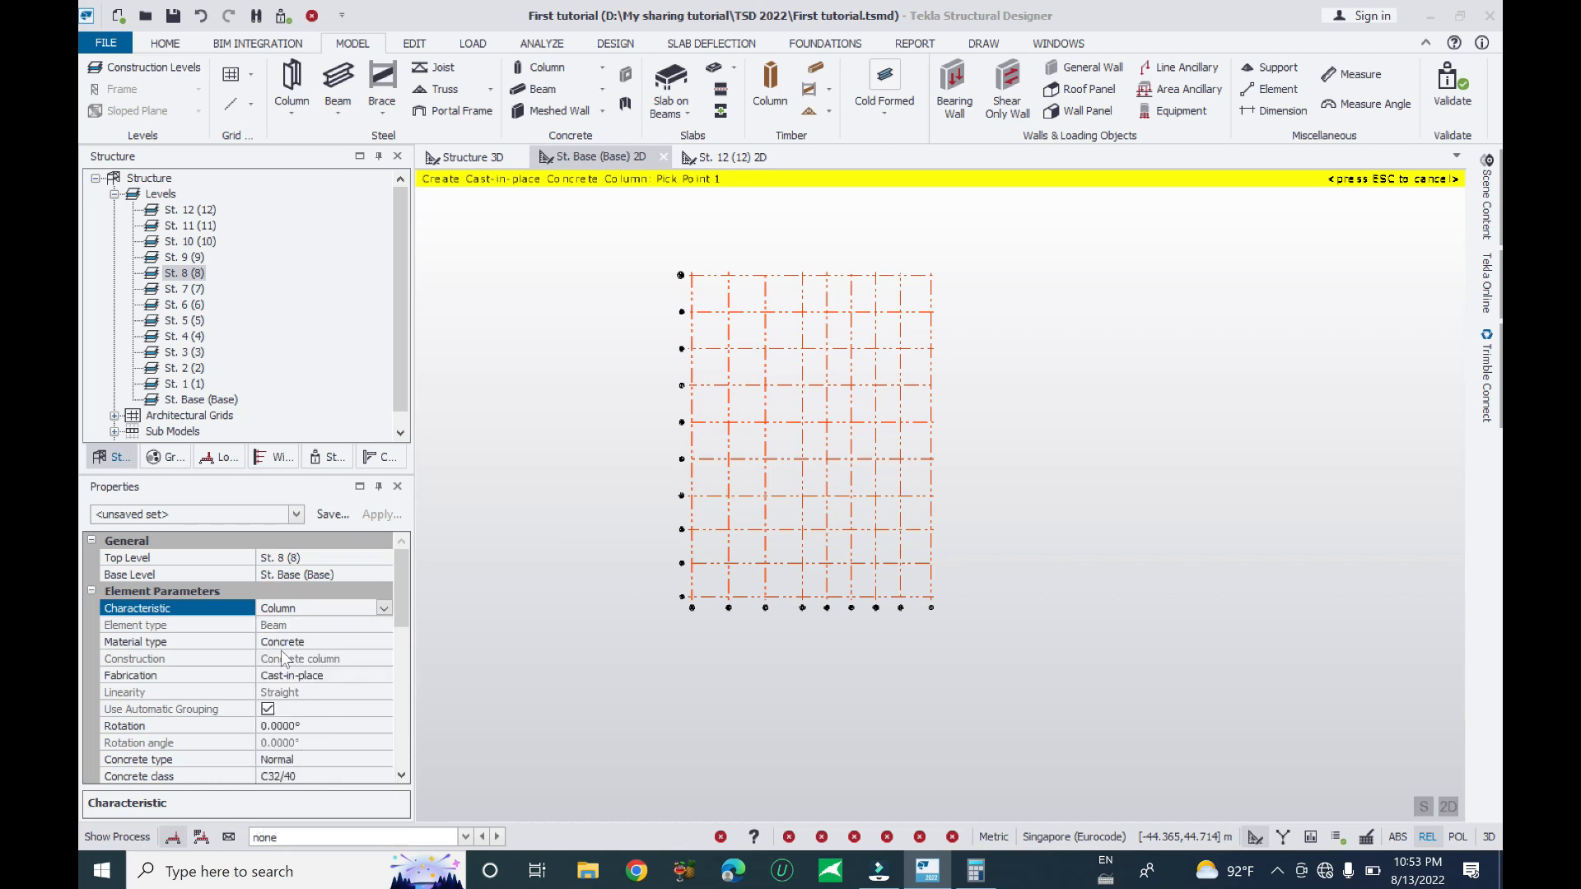
- Keep the column material as Concrete with Cast-in-place fabrication
click(367, 643)
click(384, 641)
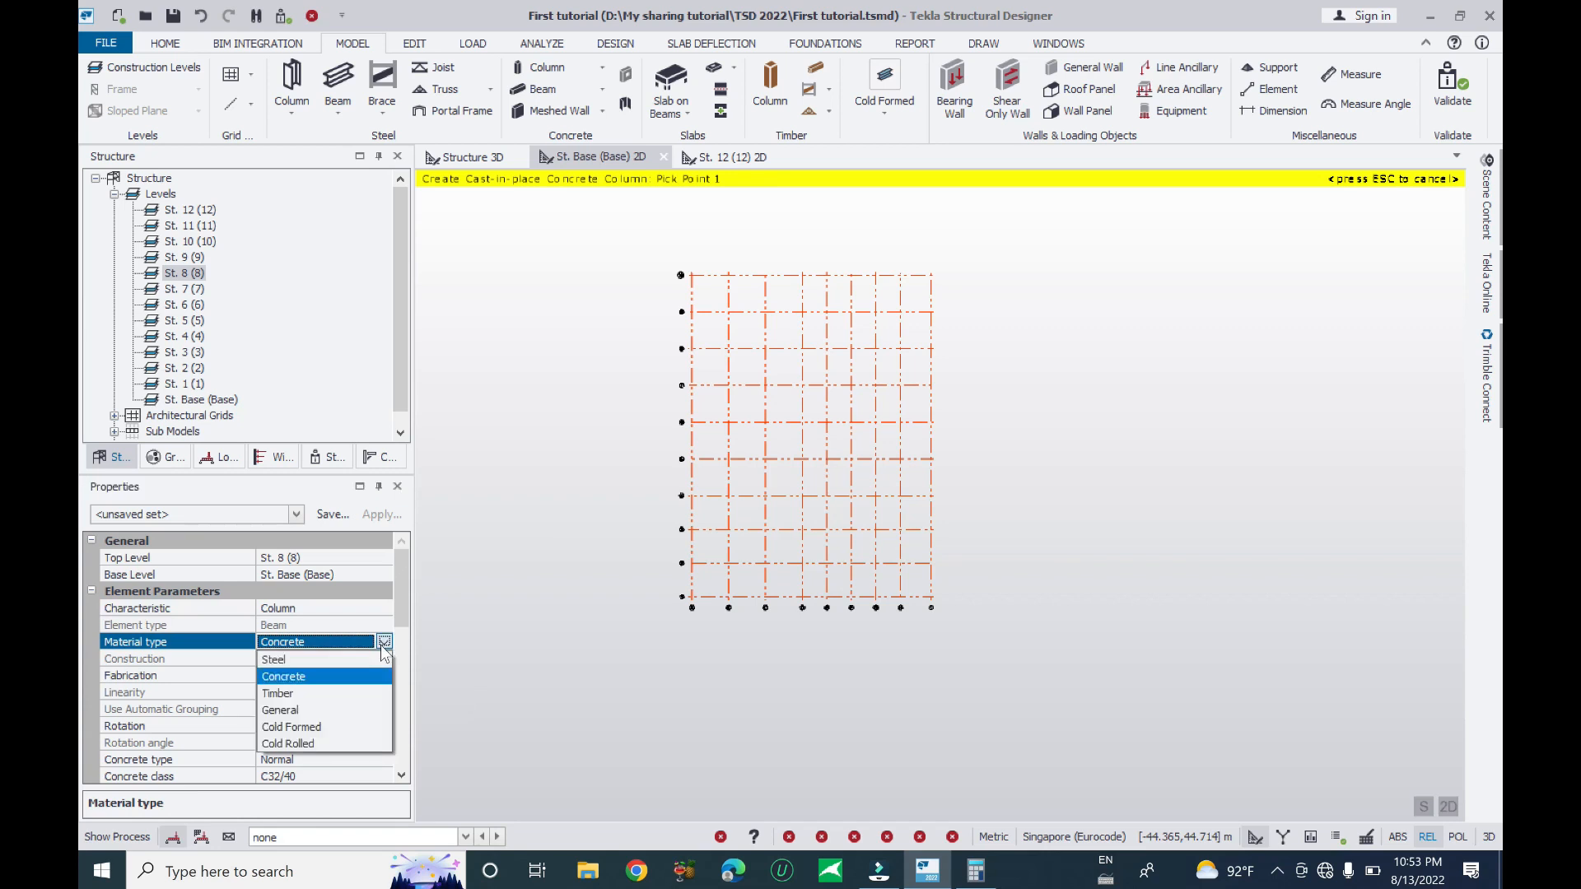
click(311, 679)
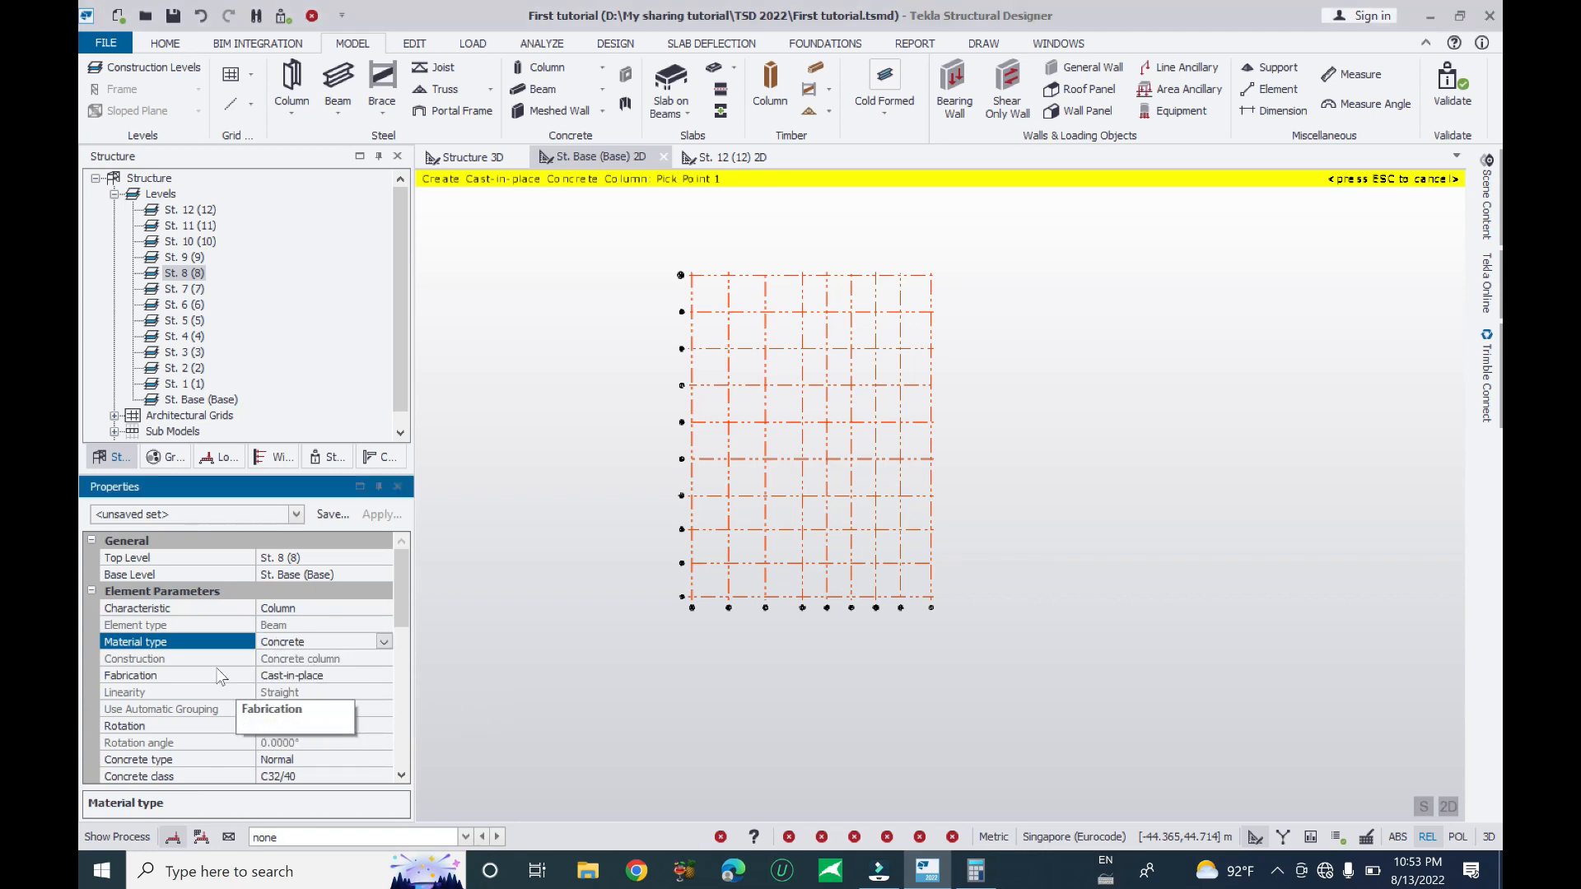
click(131, 675)
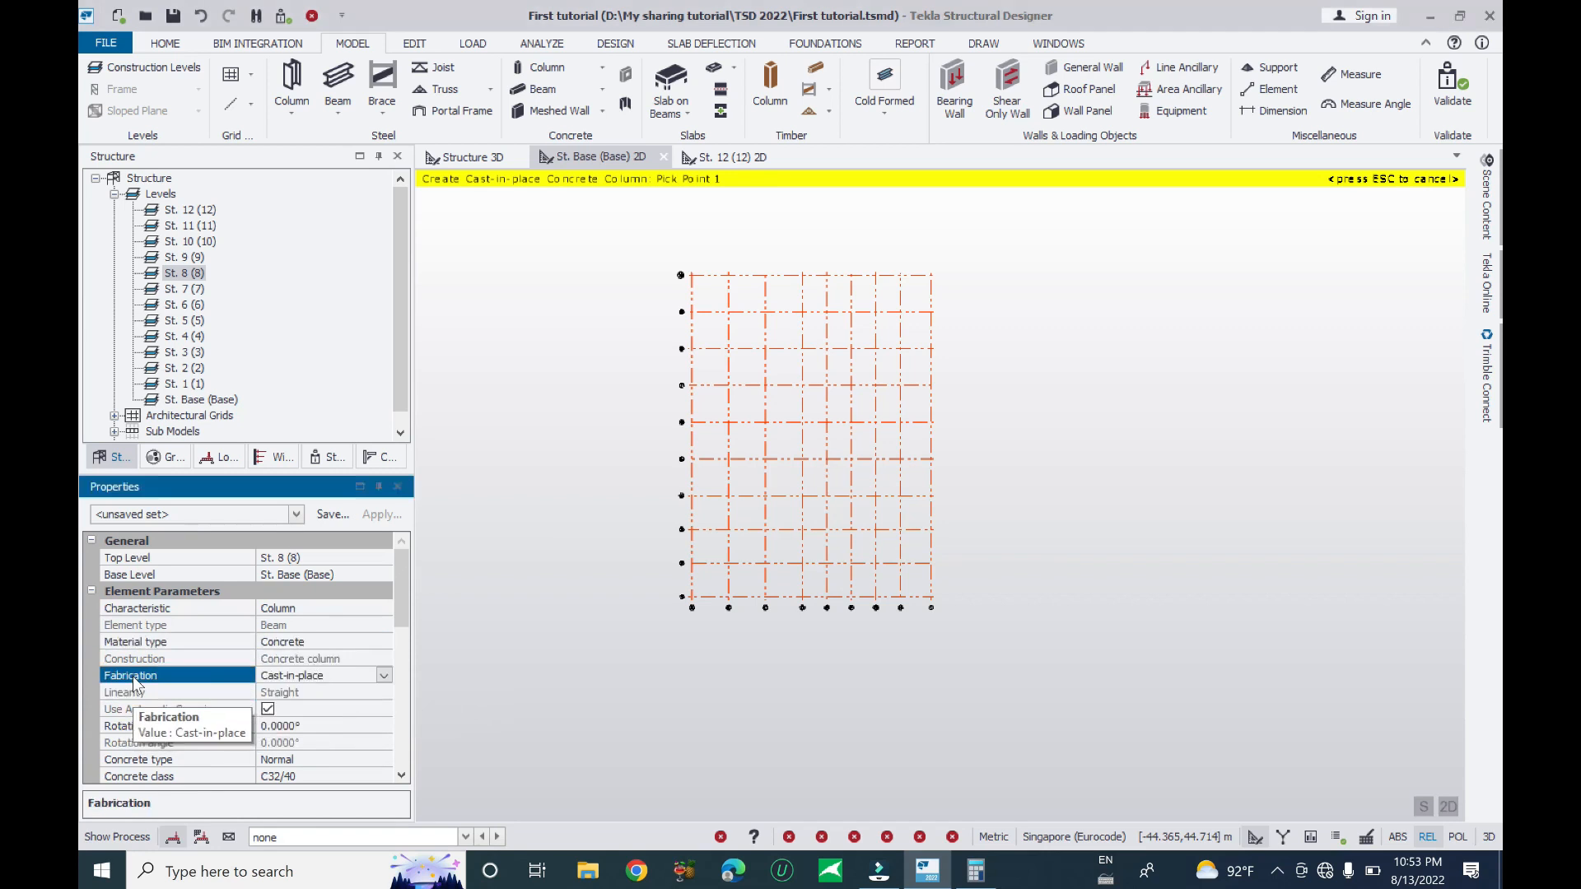
click(383, 675)
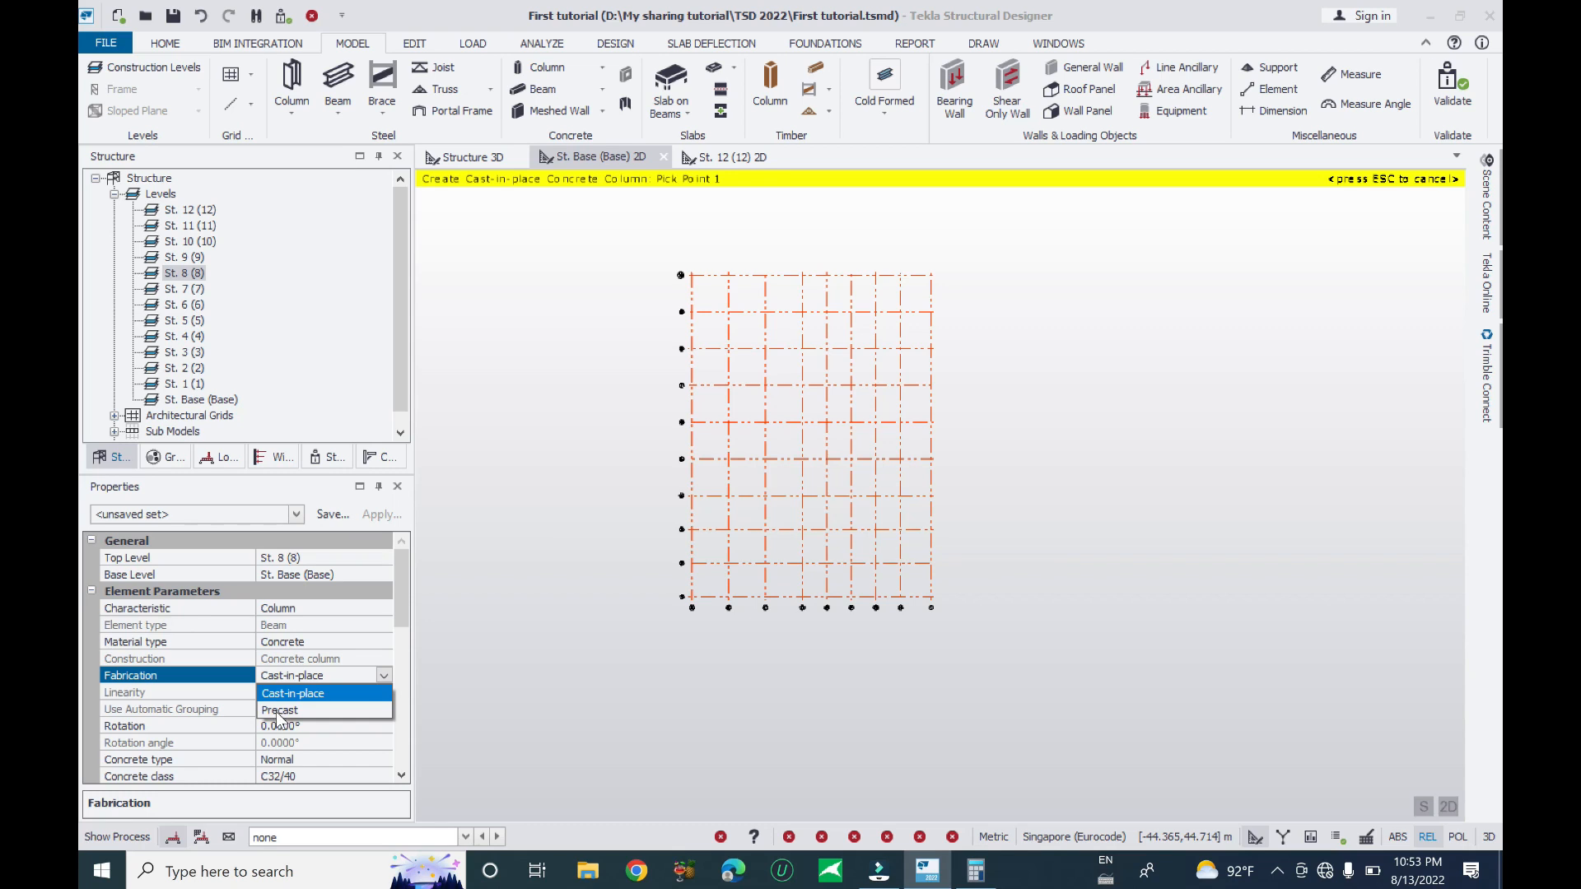
click(210, 688)
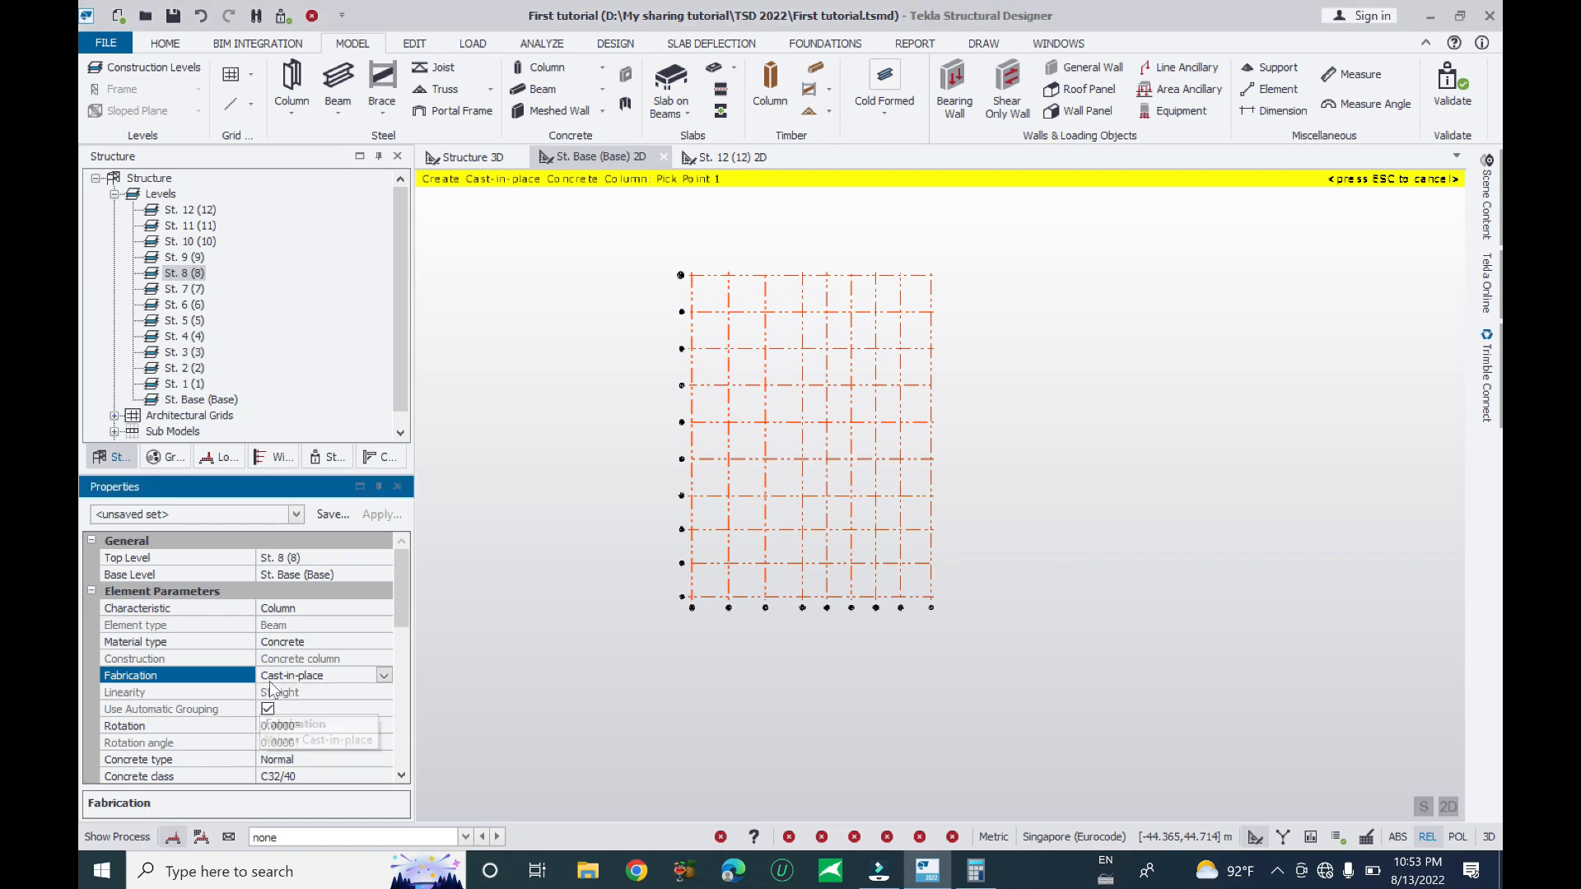
click(384, 676)
click(328, 690)
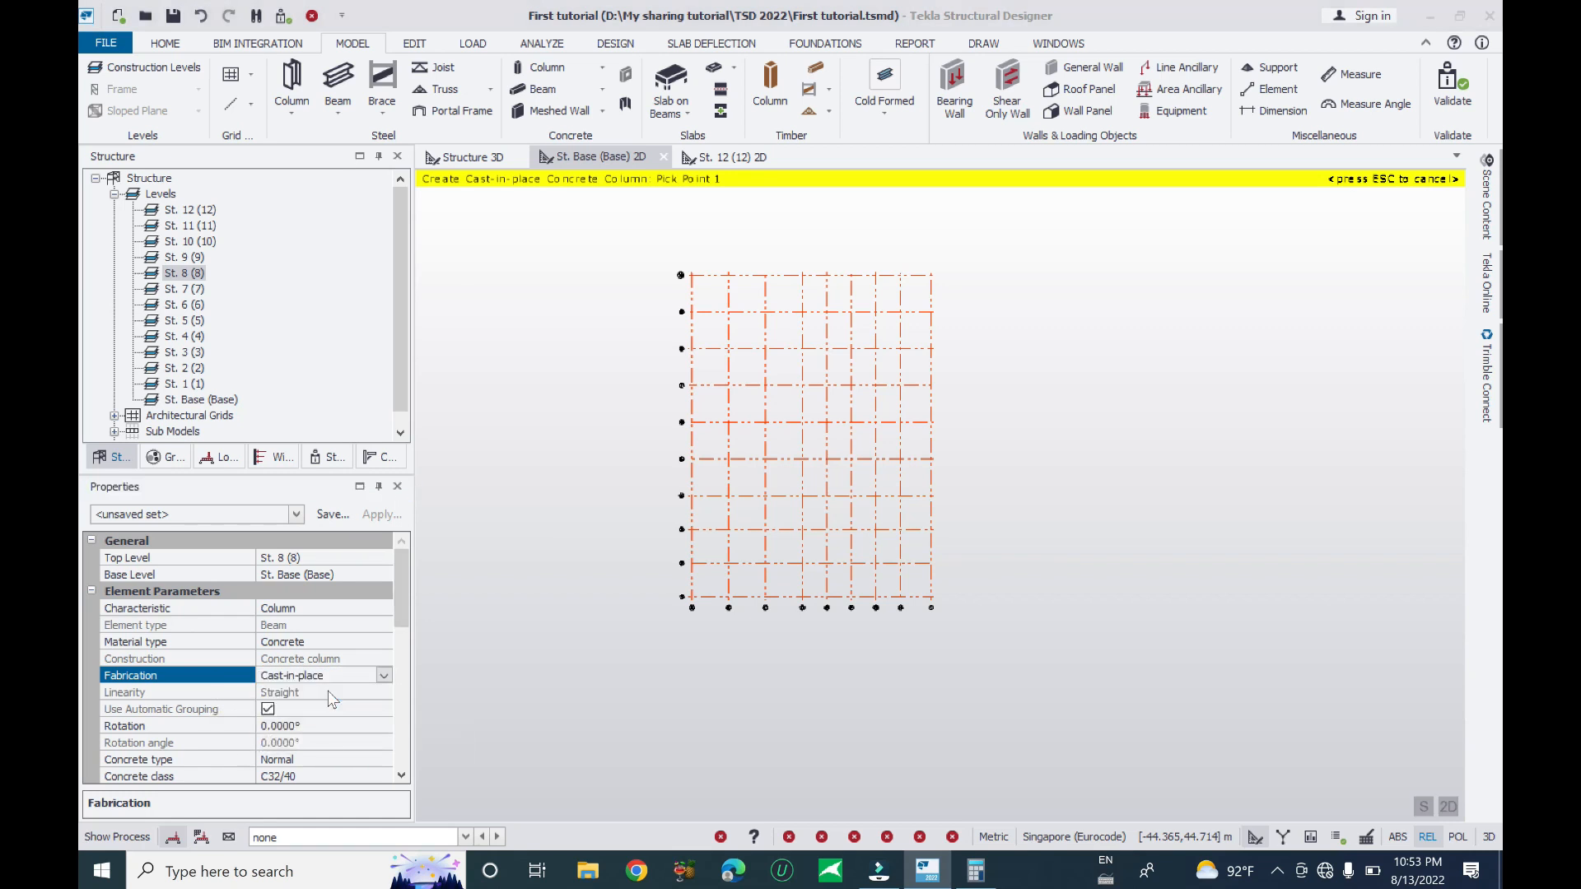
- Try a 45° column rotation, reset it to 0°, and review the concrete type choices
click(134, 726)
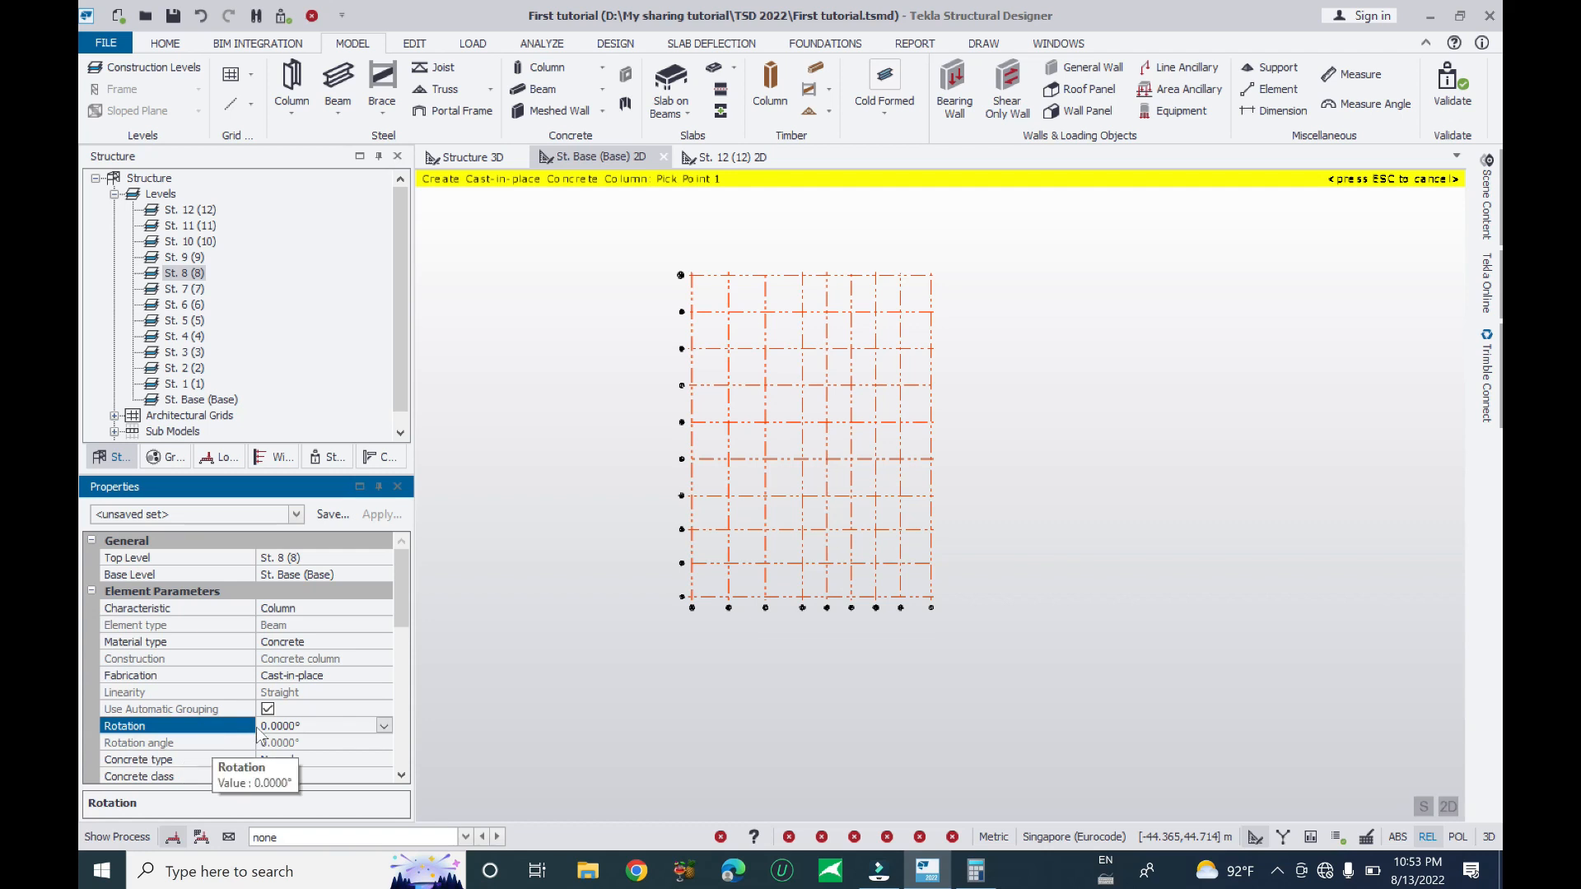
scroll(400, 616, down, 3)
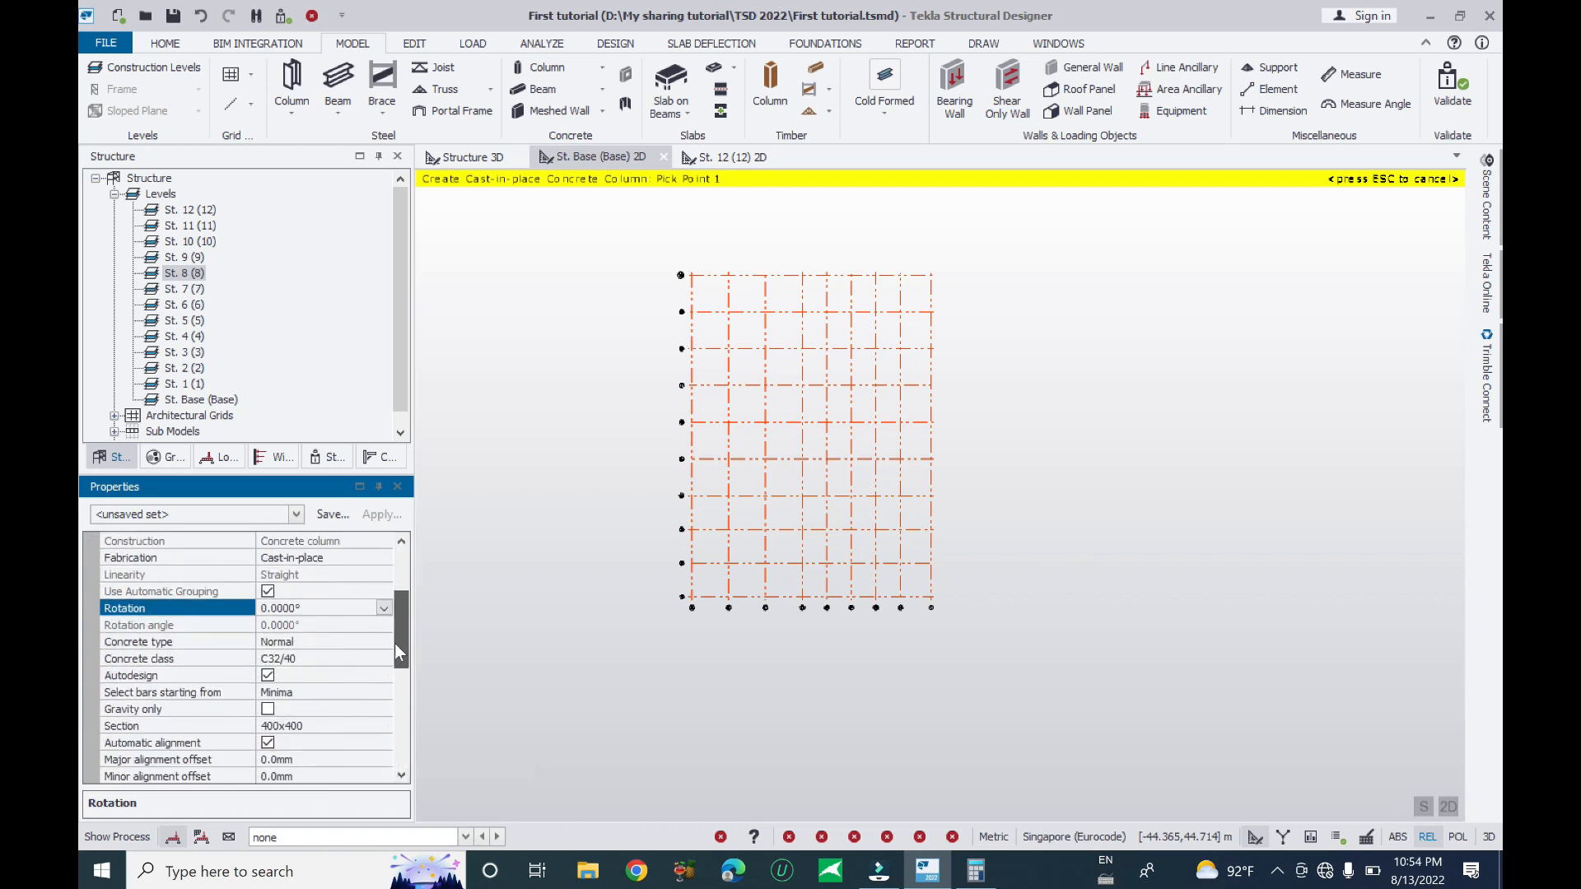
click(374, 590)
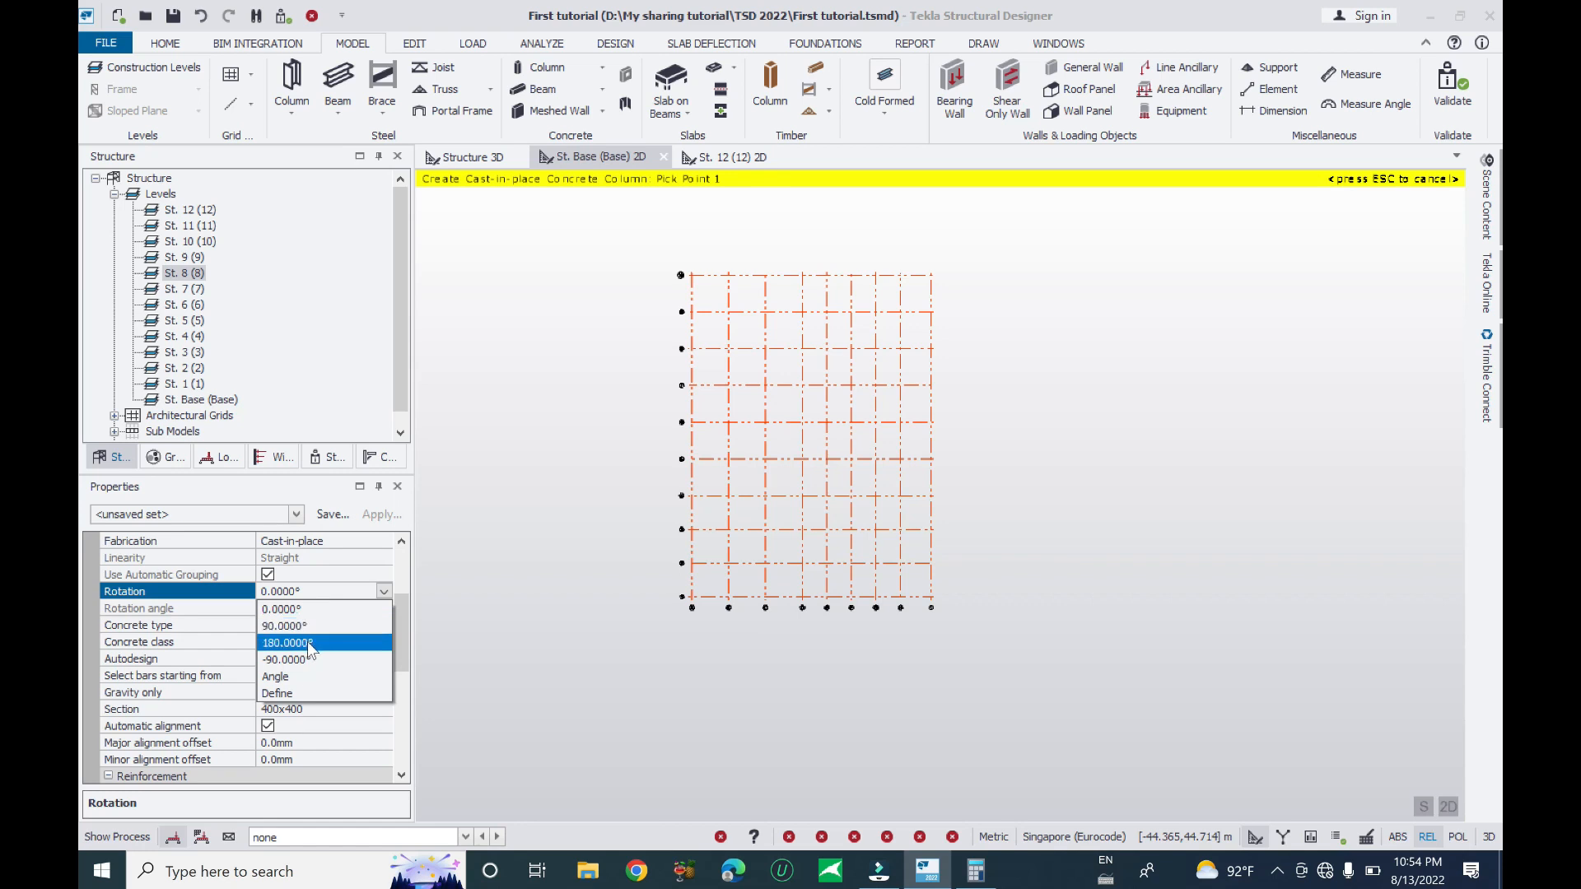
click(286, 678)
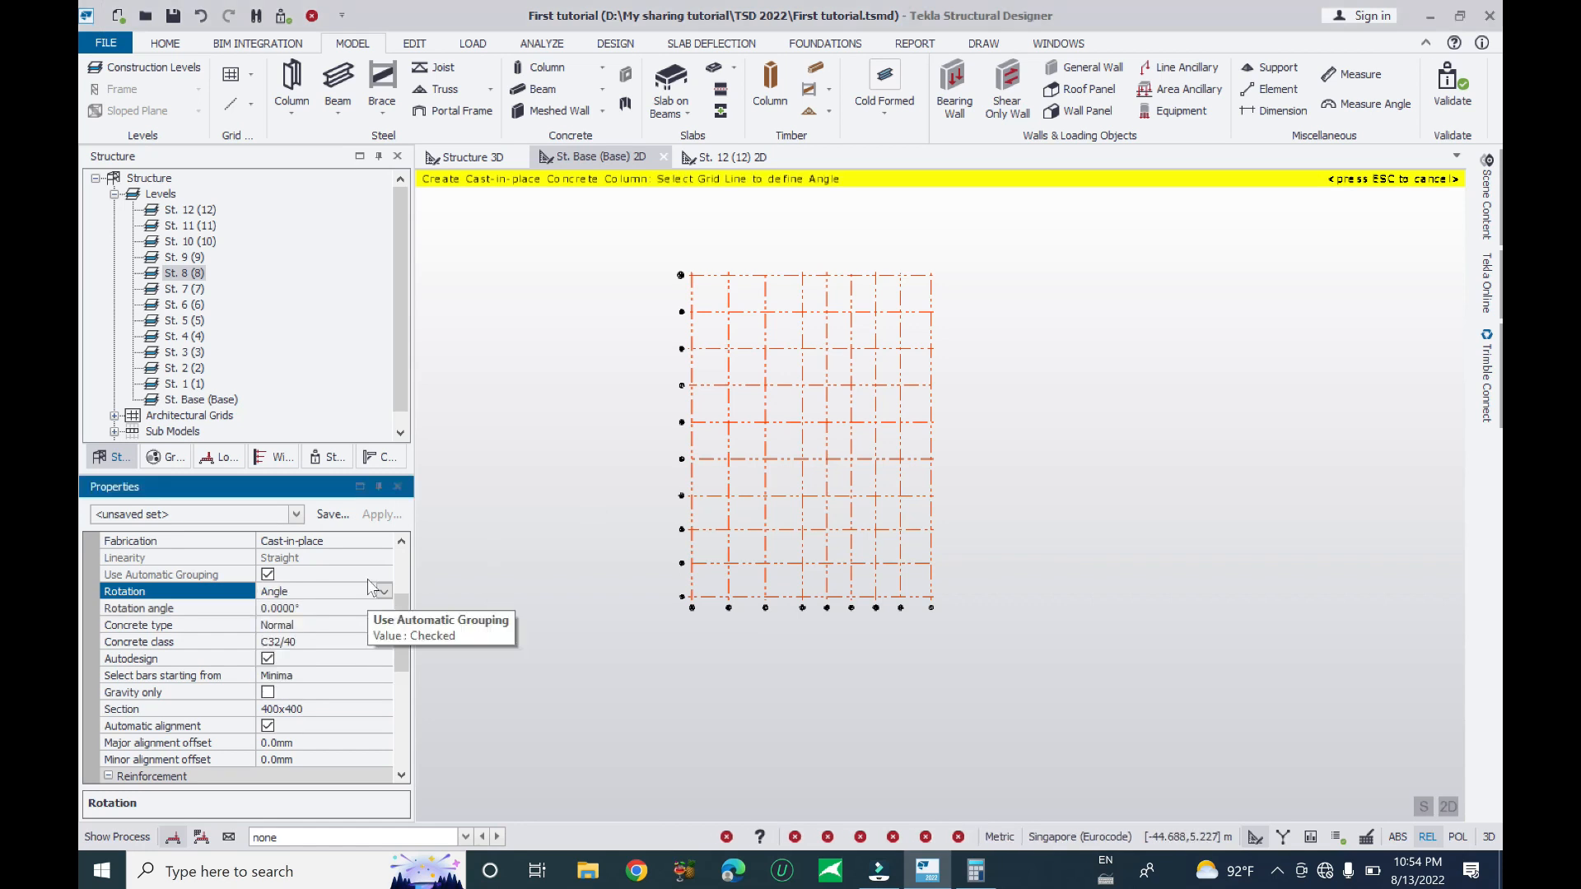
click(232, 611)
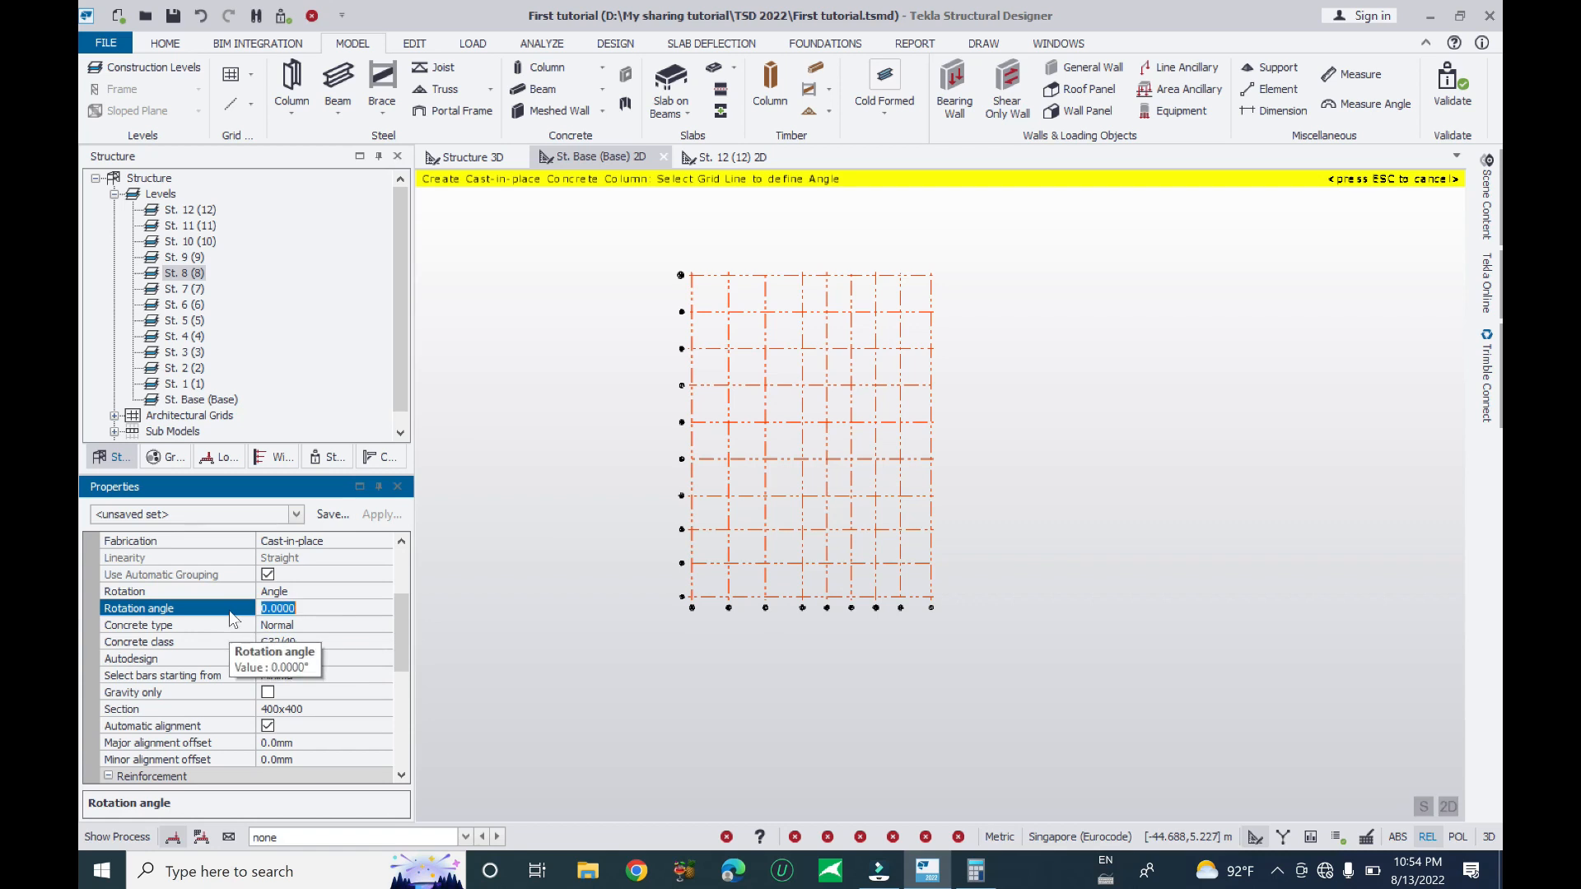
text(45)
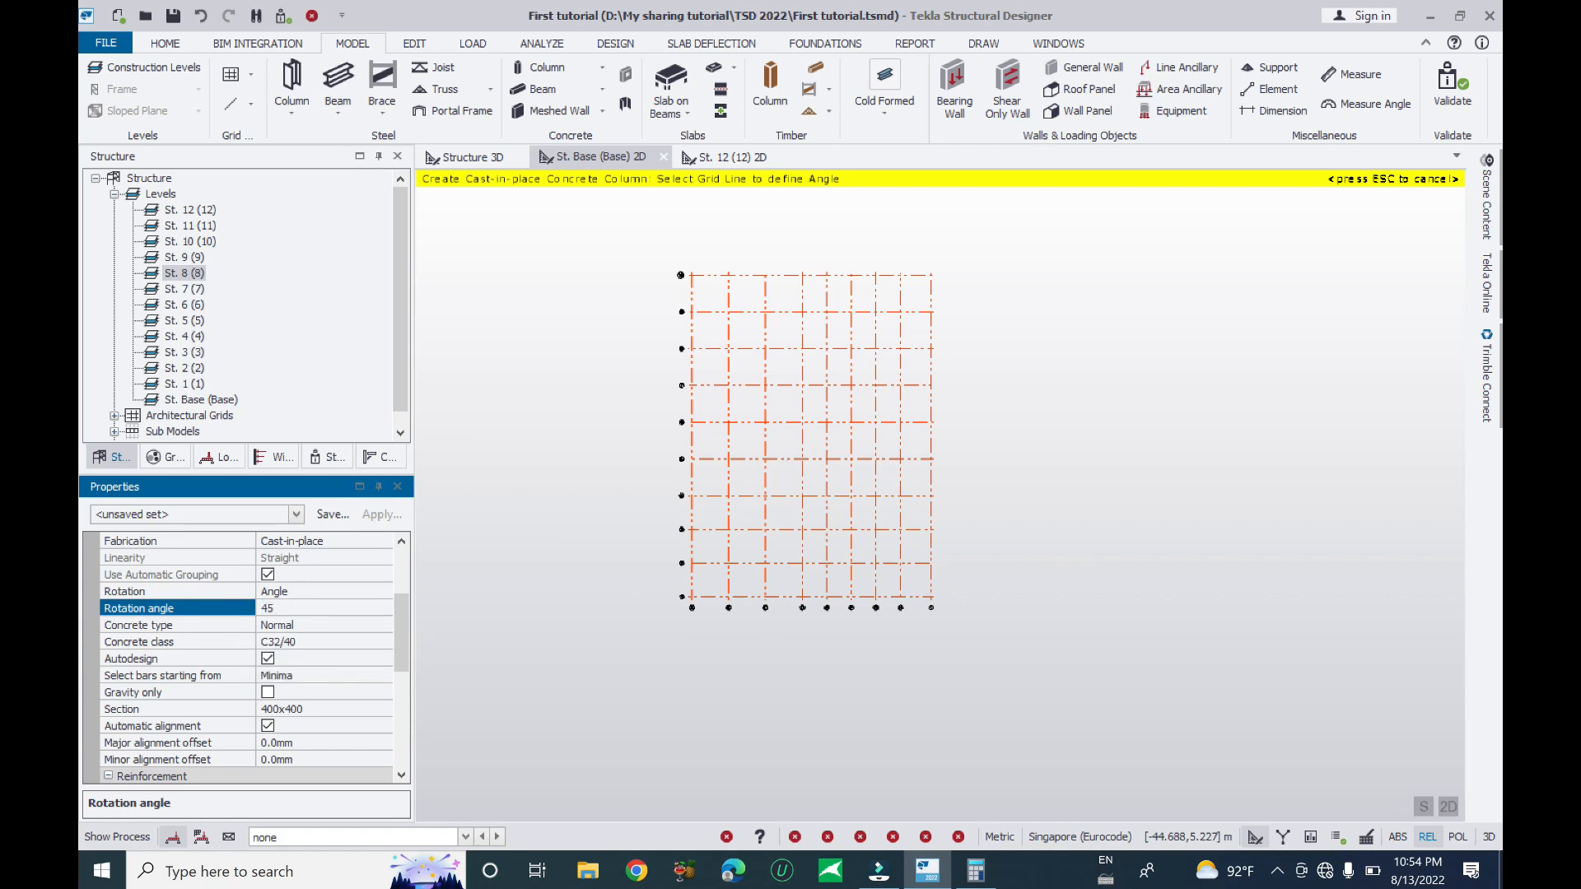
click(360, 592)
click(384, 591)
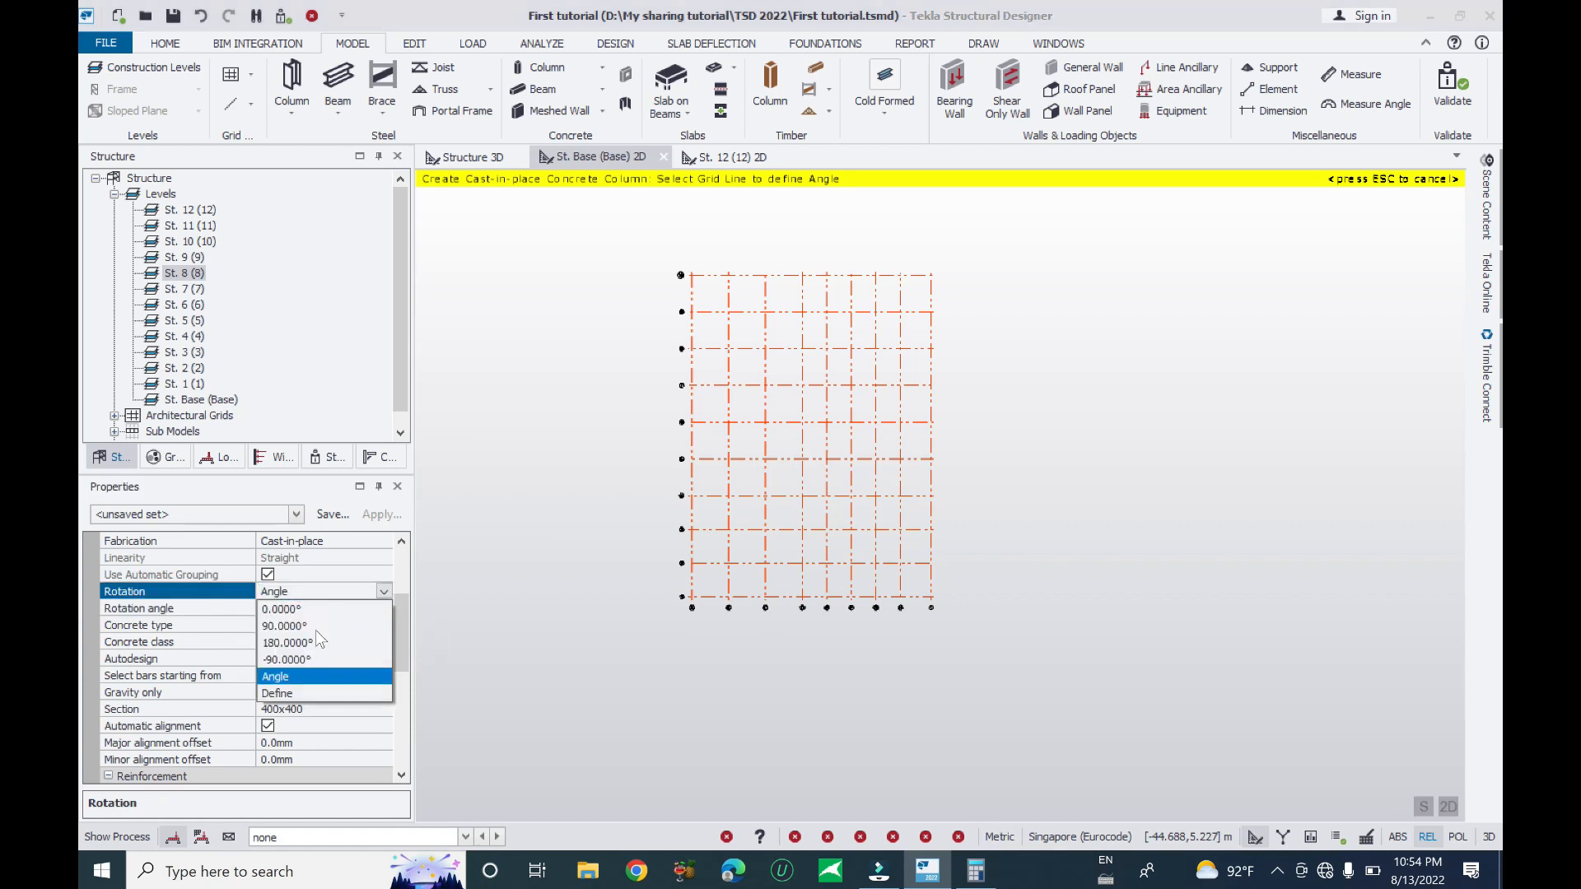
click(288, 610)
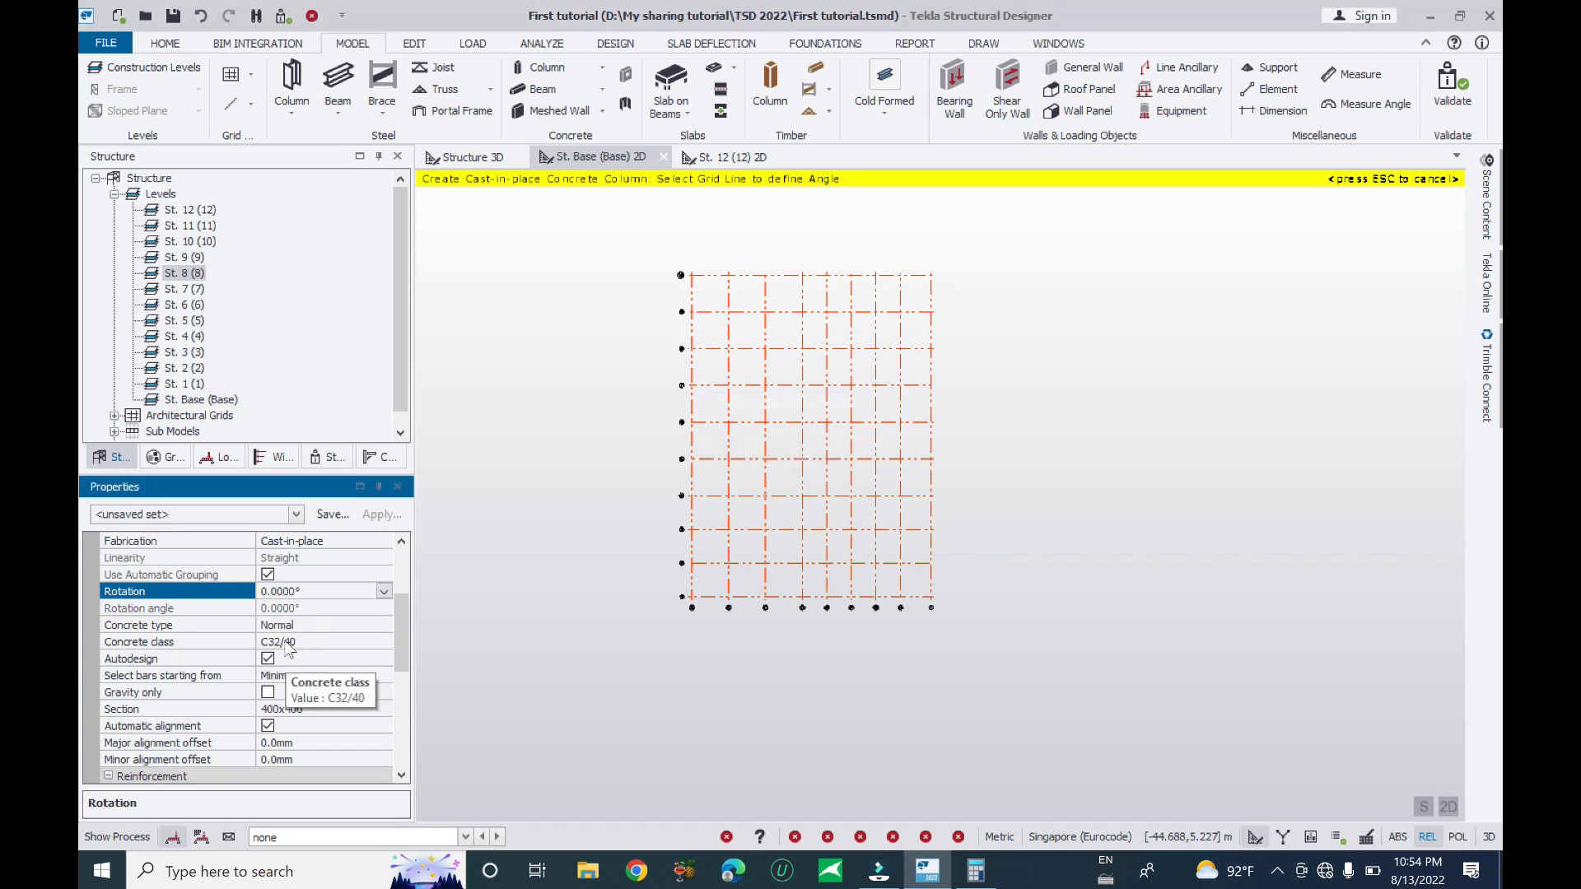
click(303, 626)
click(383, 625)
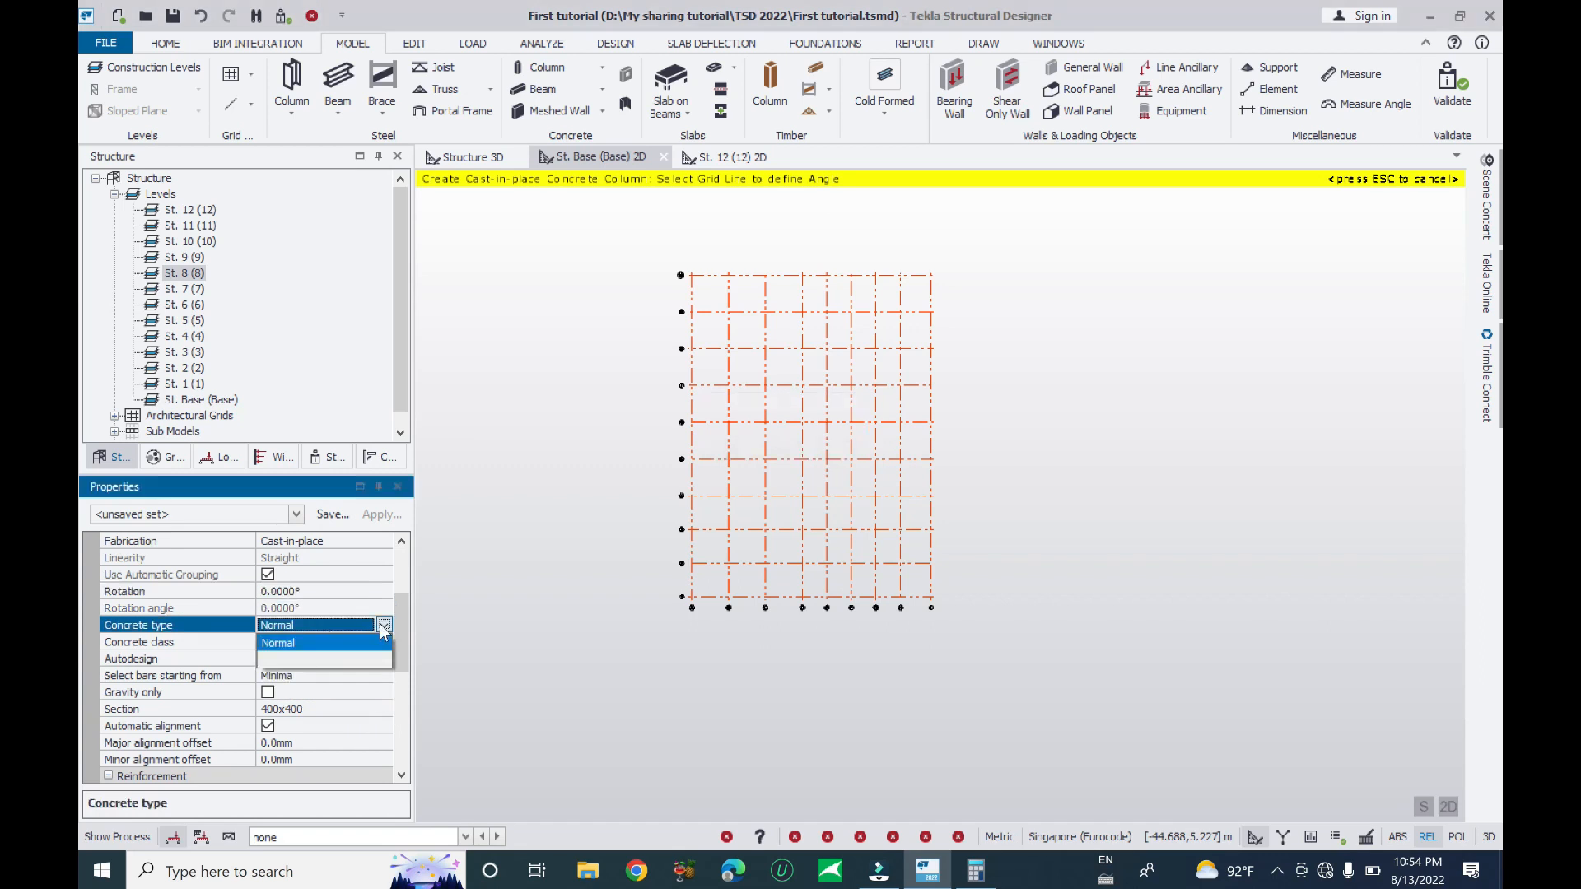
click(180, 648)
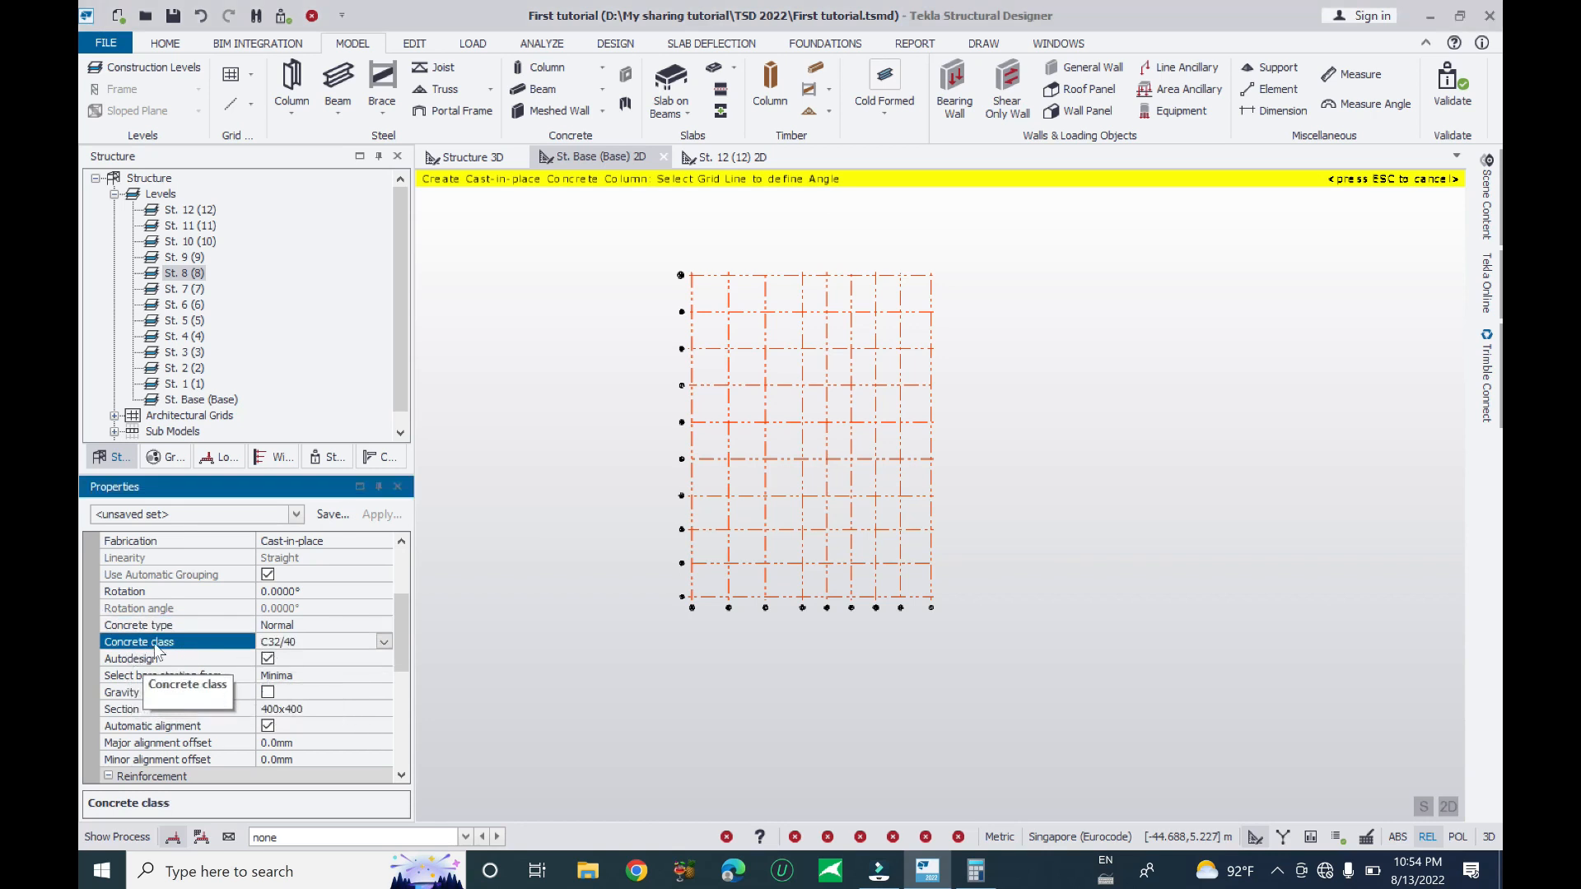
click(383, 644)
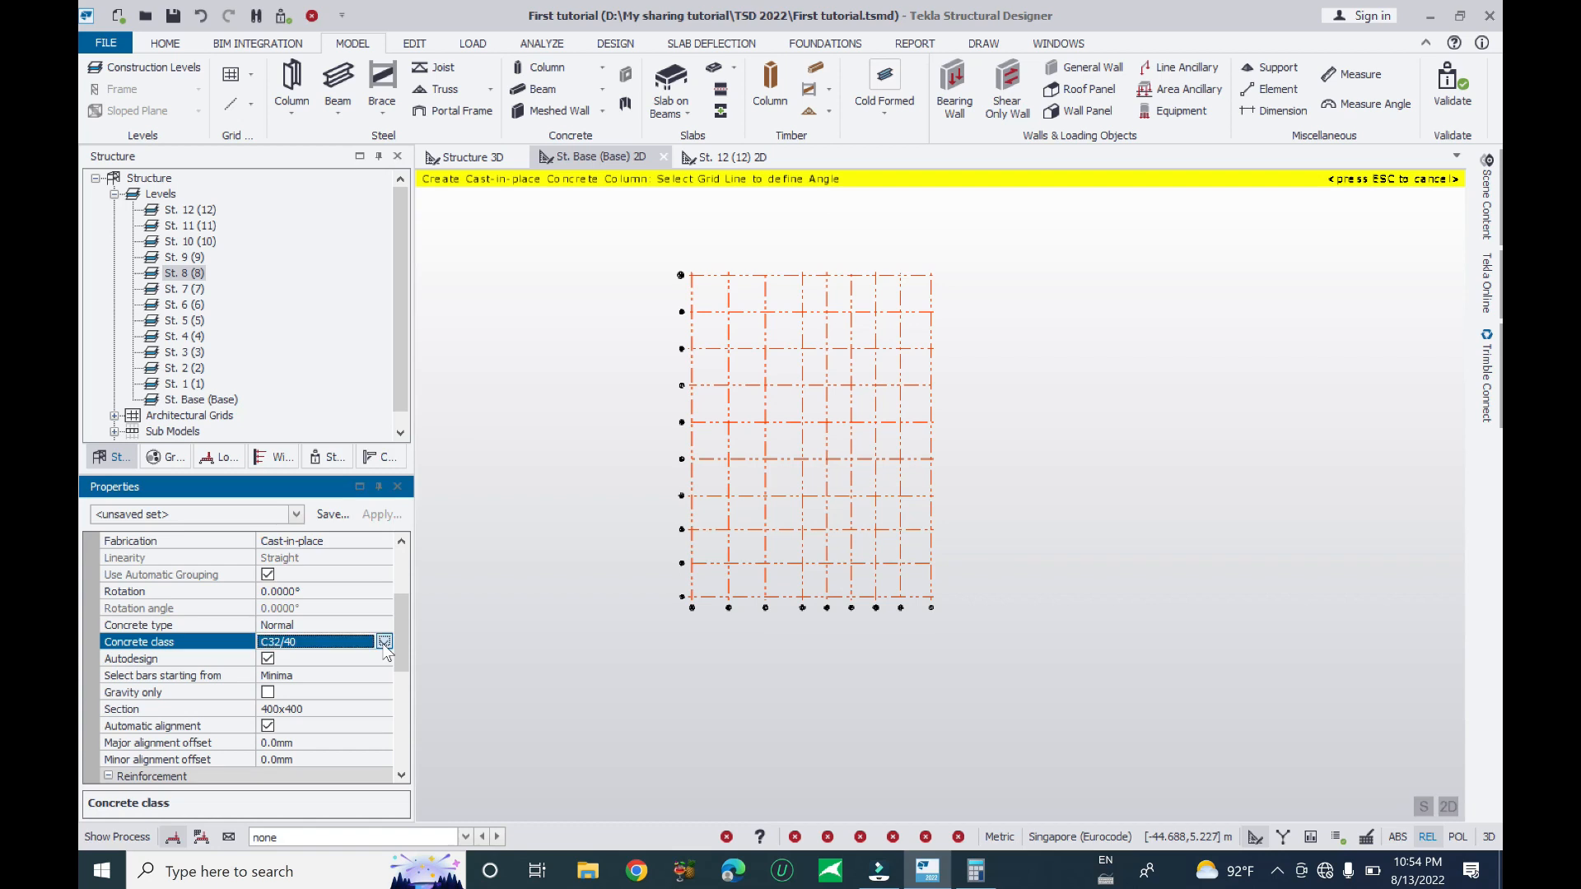
click(383, 642)
drag(382, 488, 380, 451)
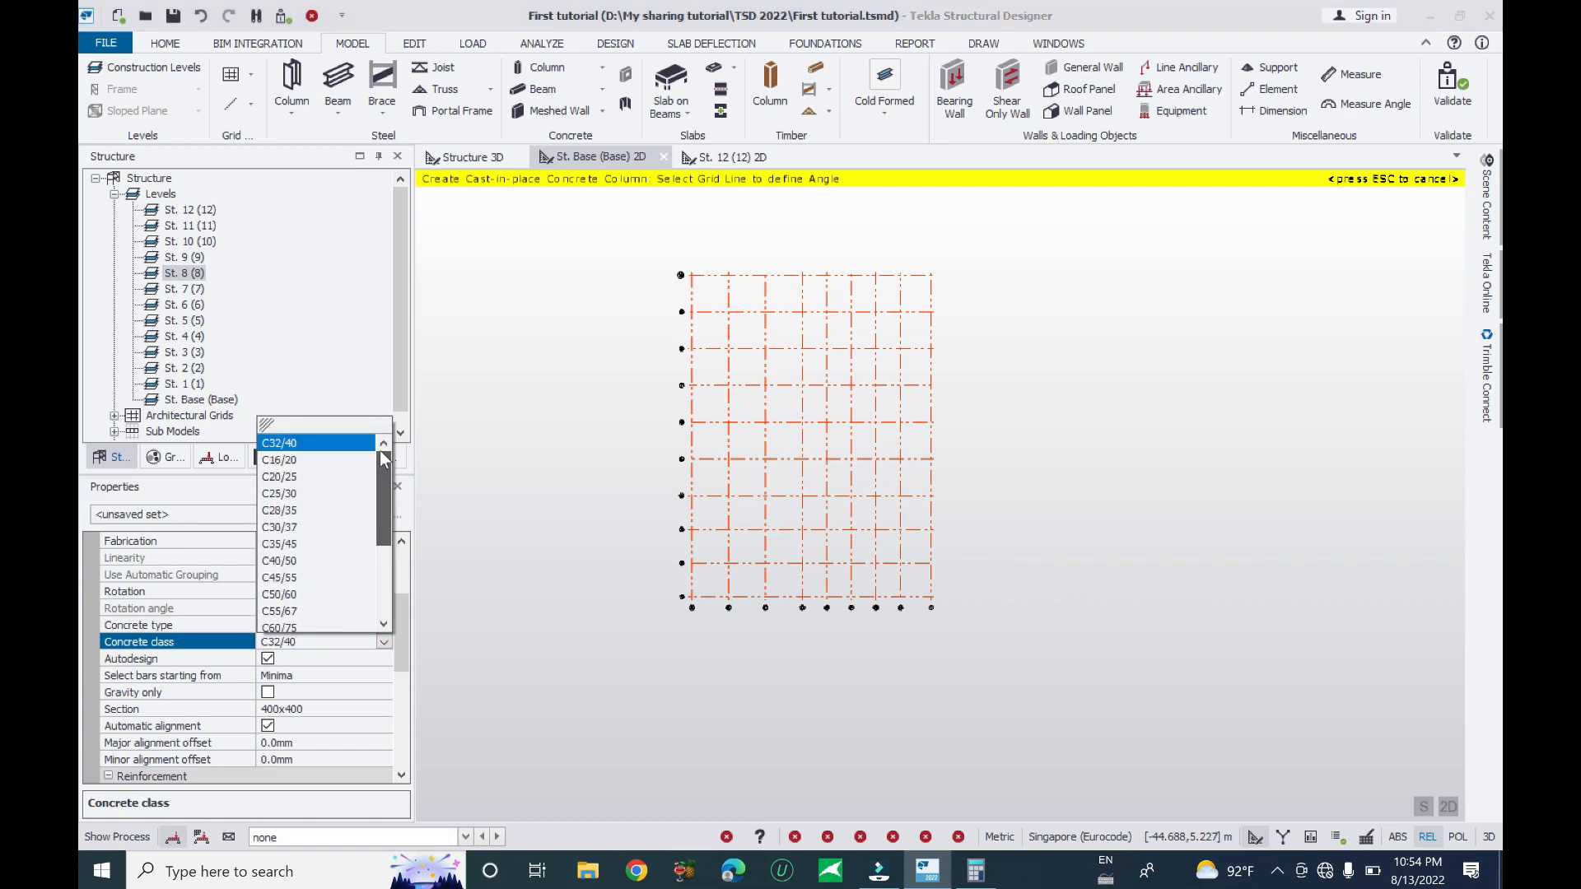
click(293, 560)
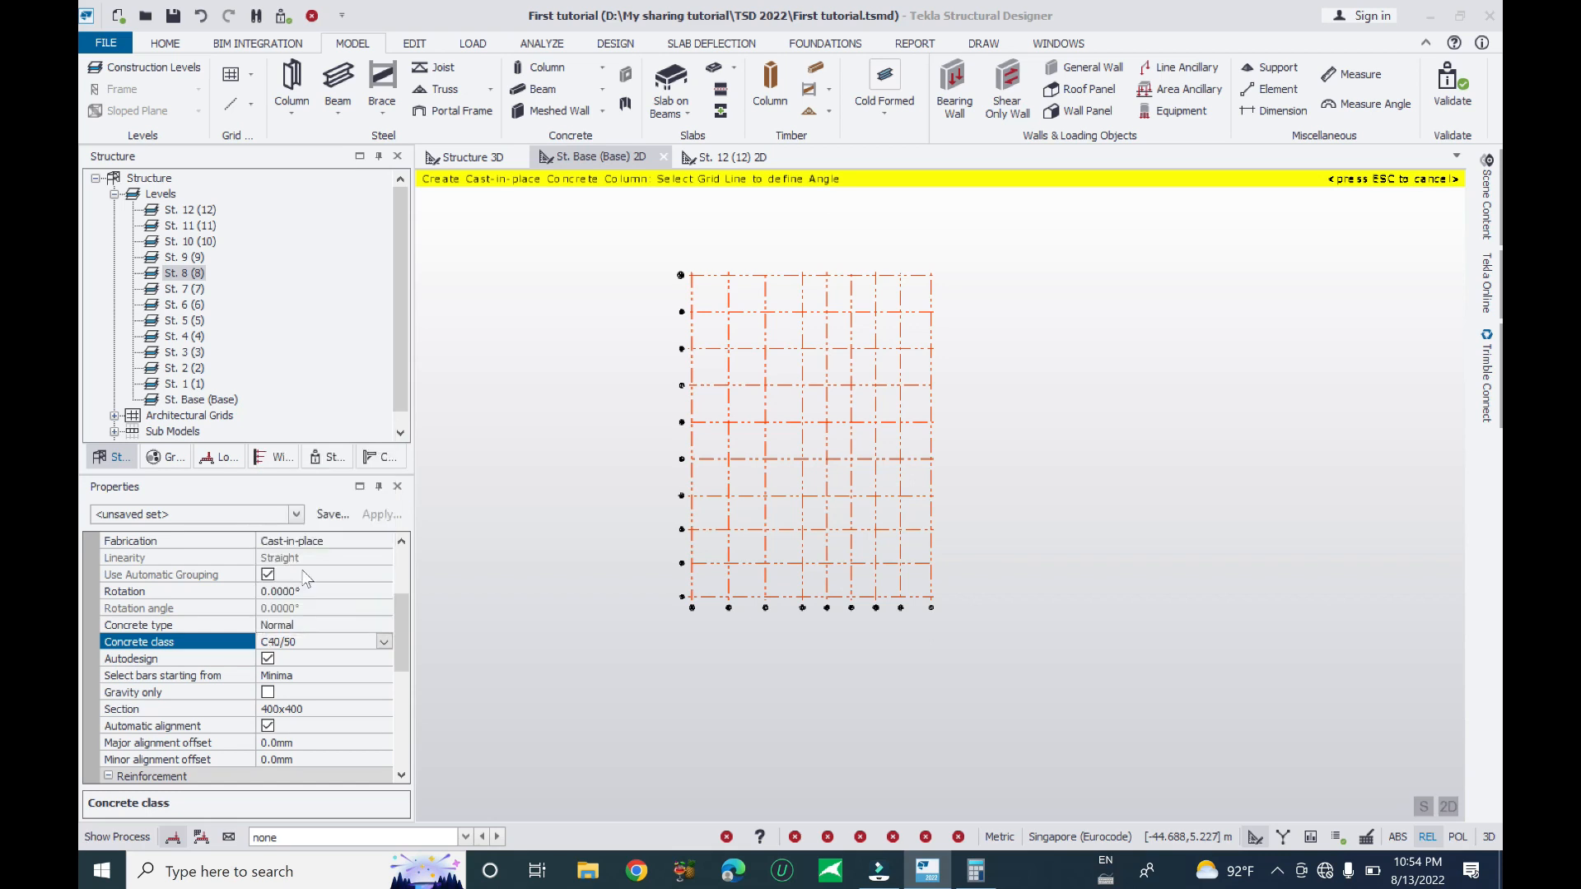
click(384, 643)
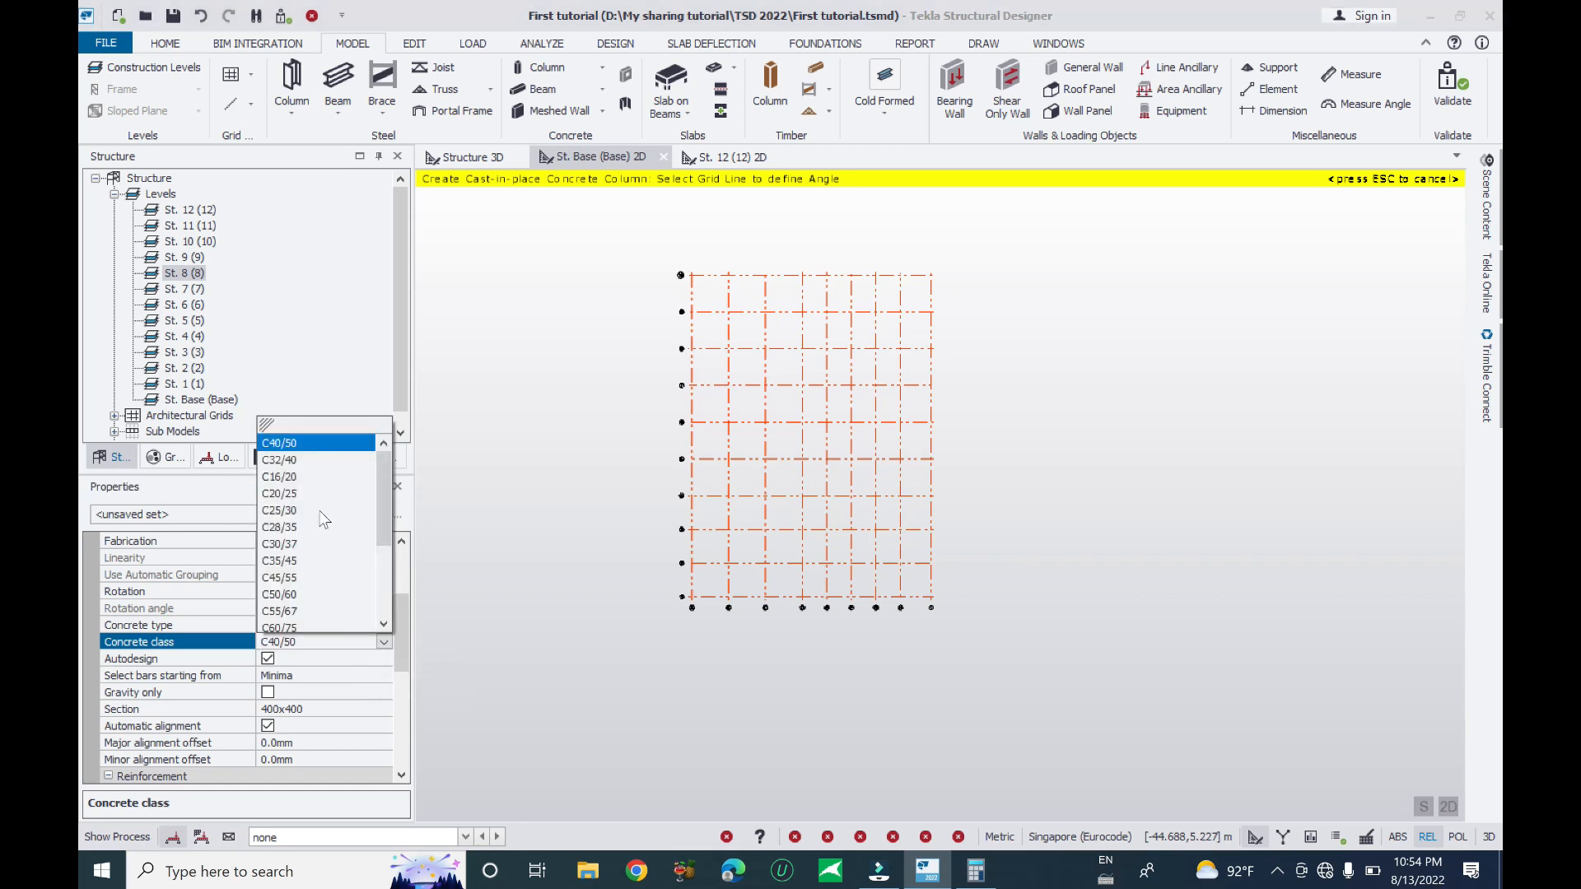
click(284, 459)
click(384, 642)
click(317, 563)
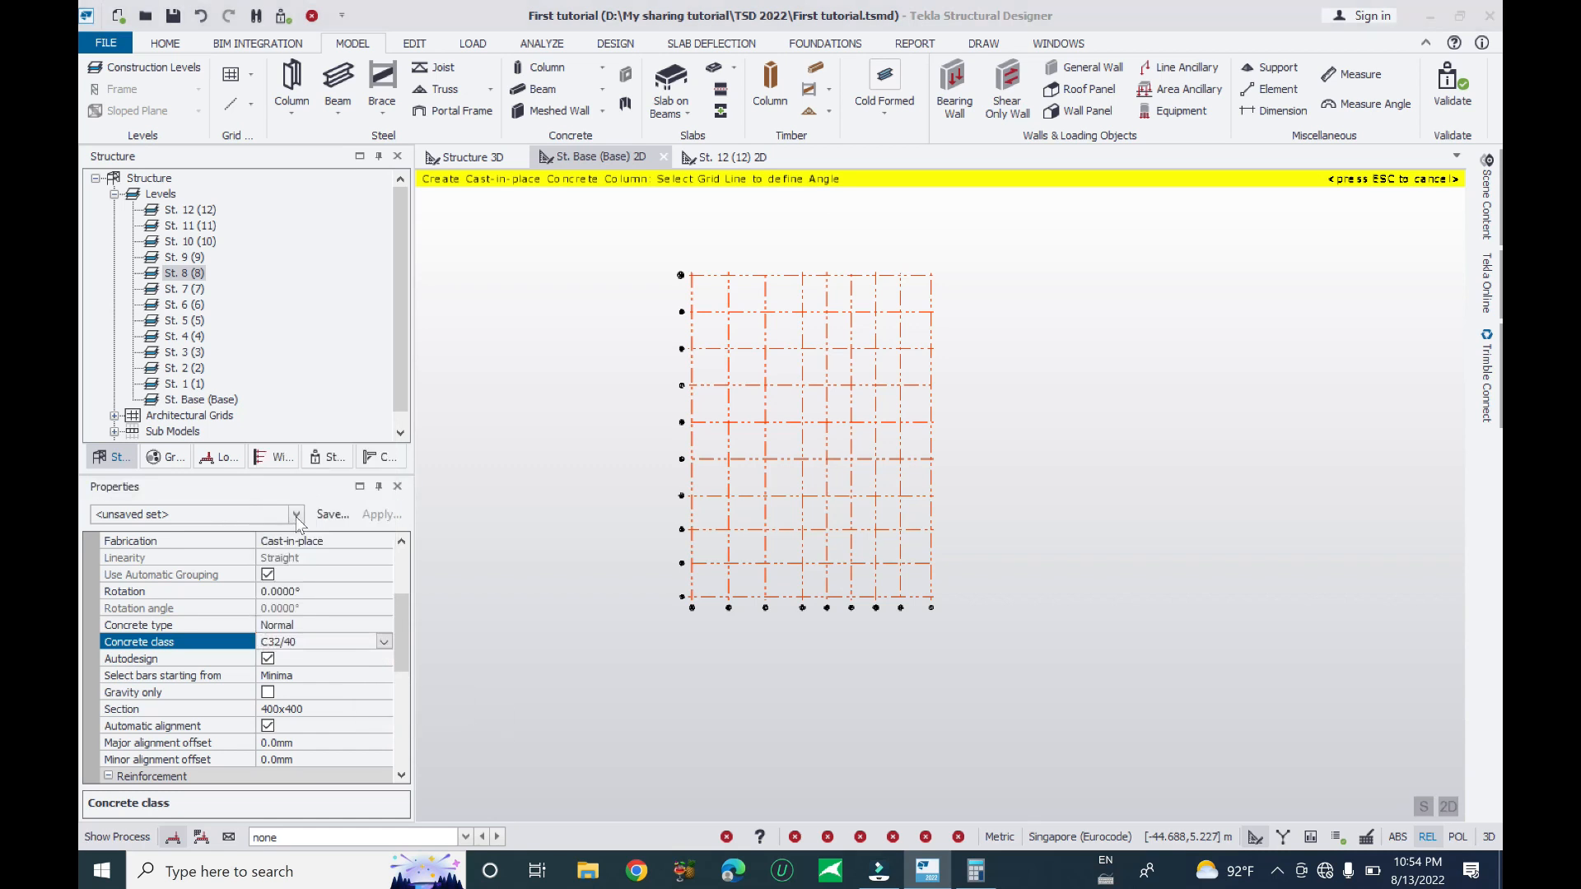
click(382, 642)
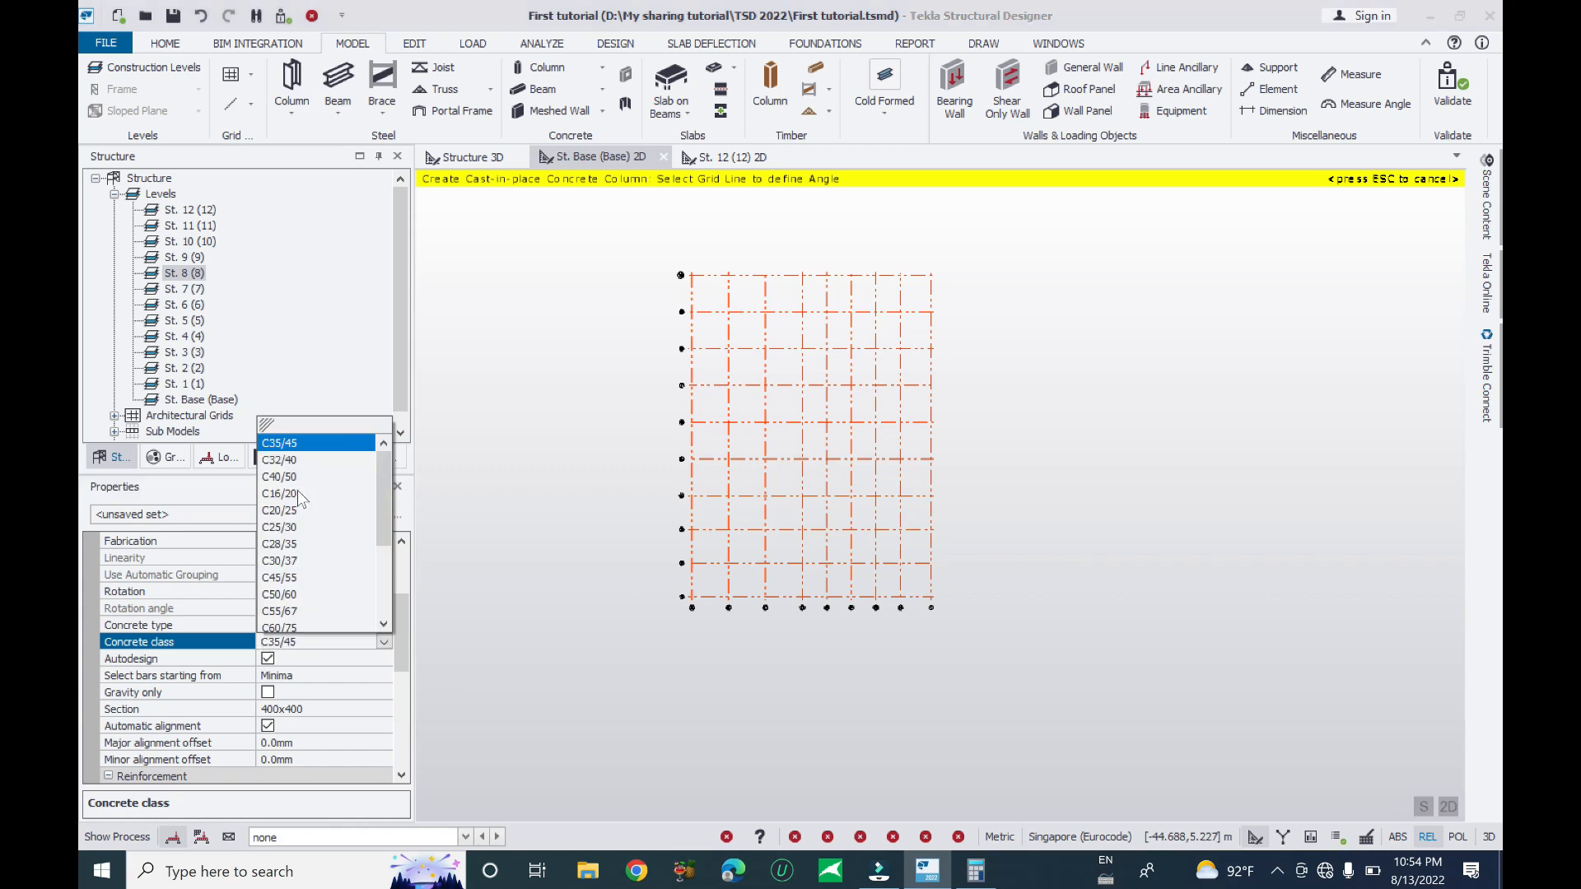
click(280, 459)
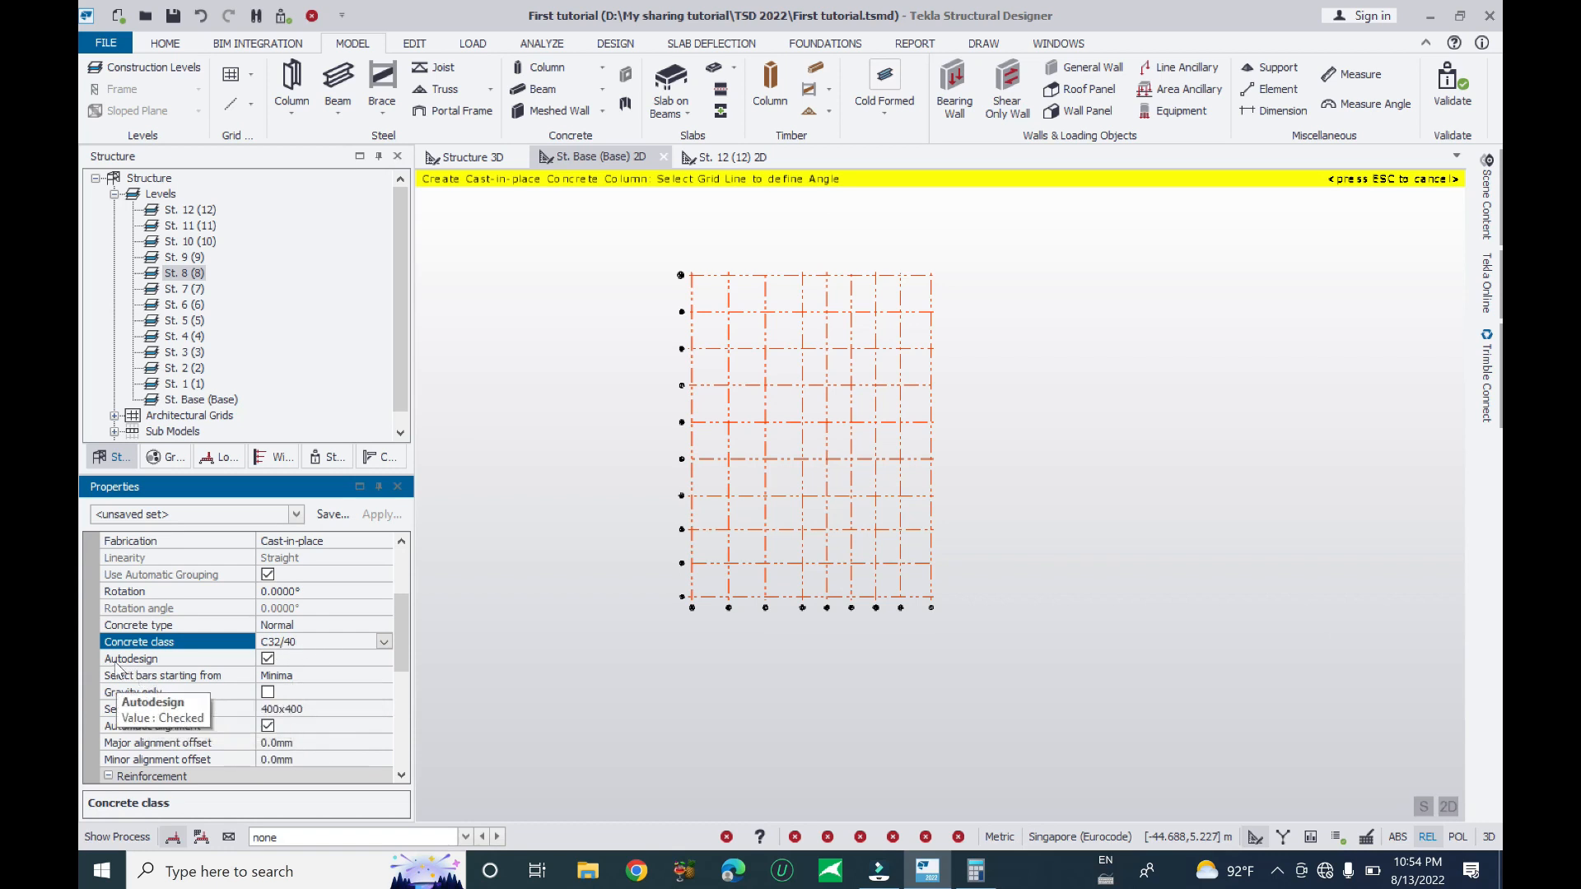
click(230, 660)
drag(399, 620, 396, 659)
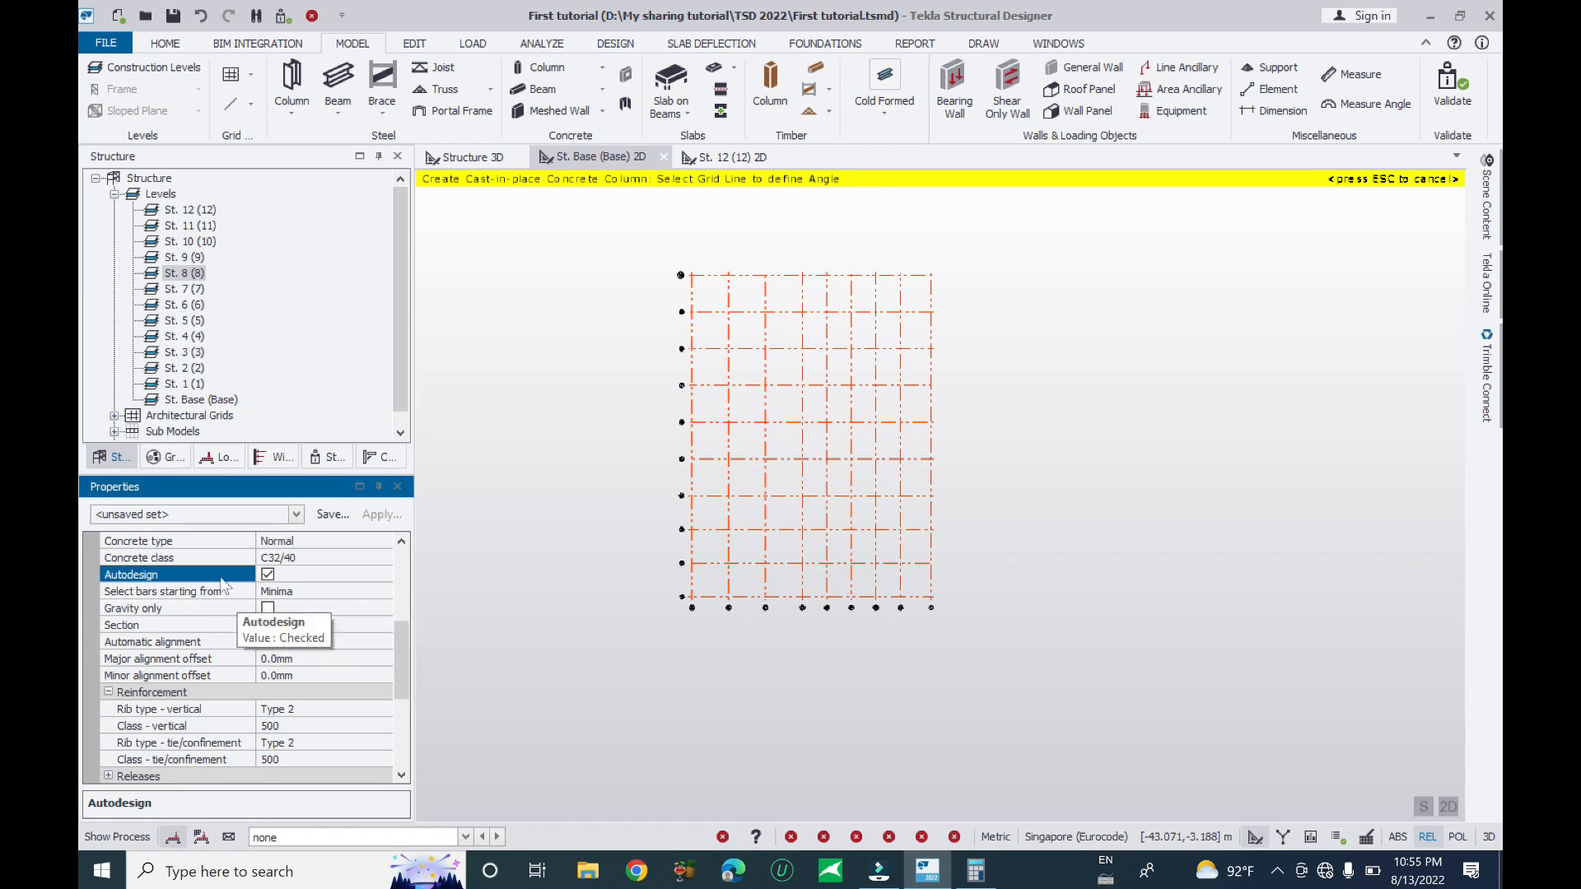
- Keep bar selection starting from Minima and list the column section options, including 400x400
click(345, 591)
click(384, 592)
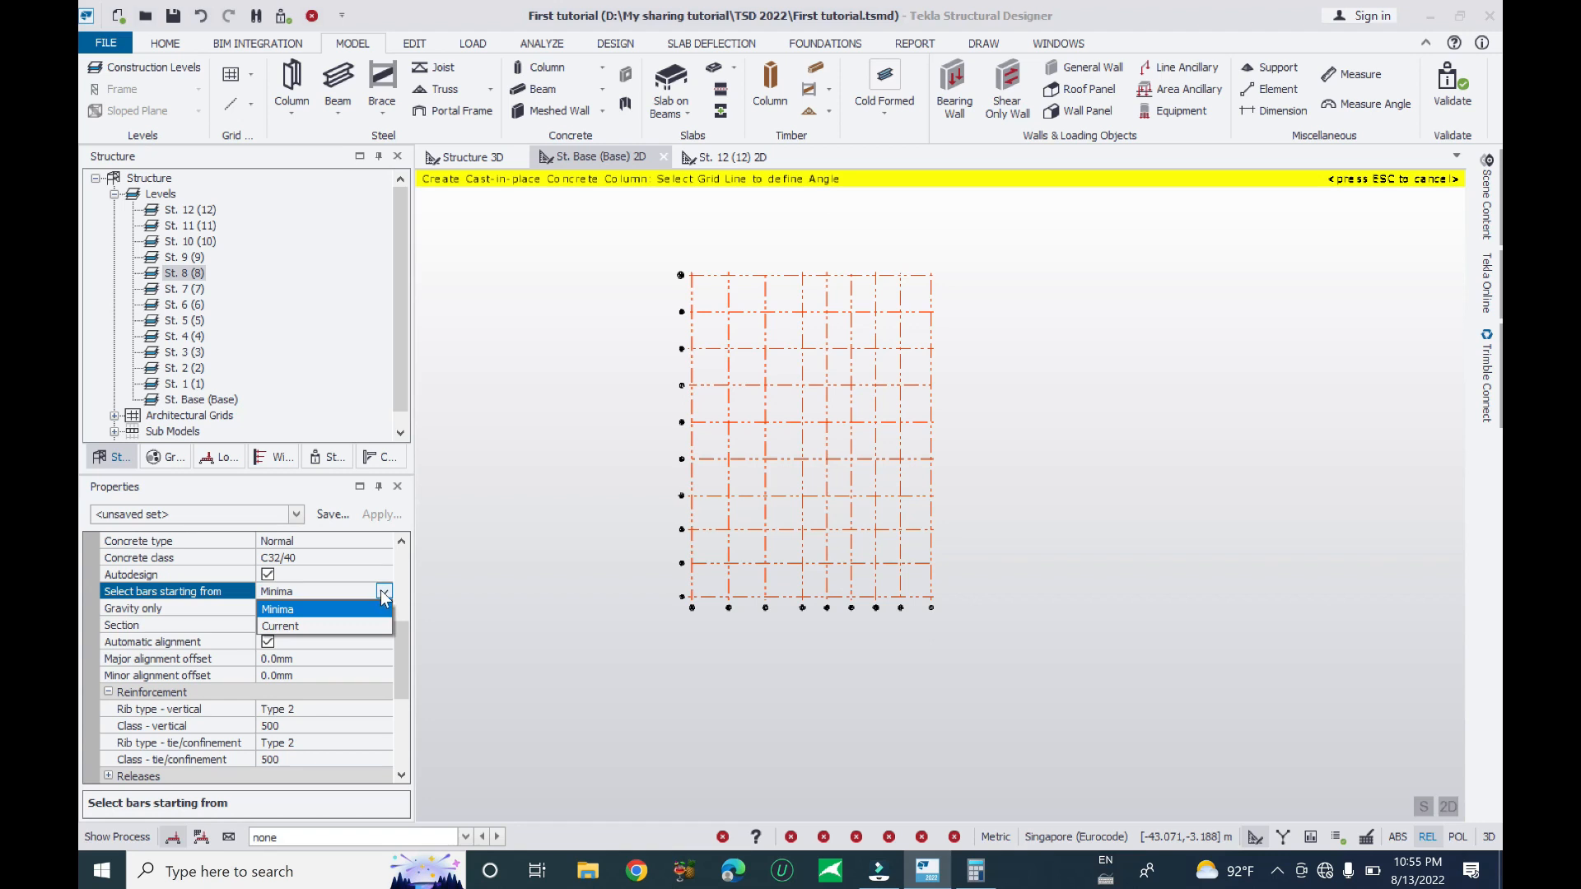
click(296, 610)
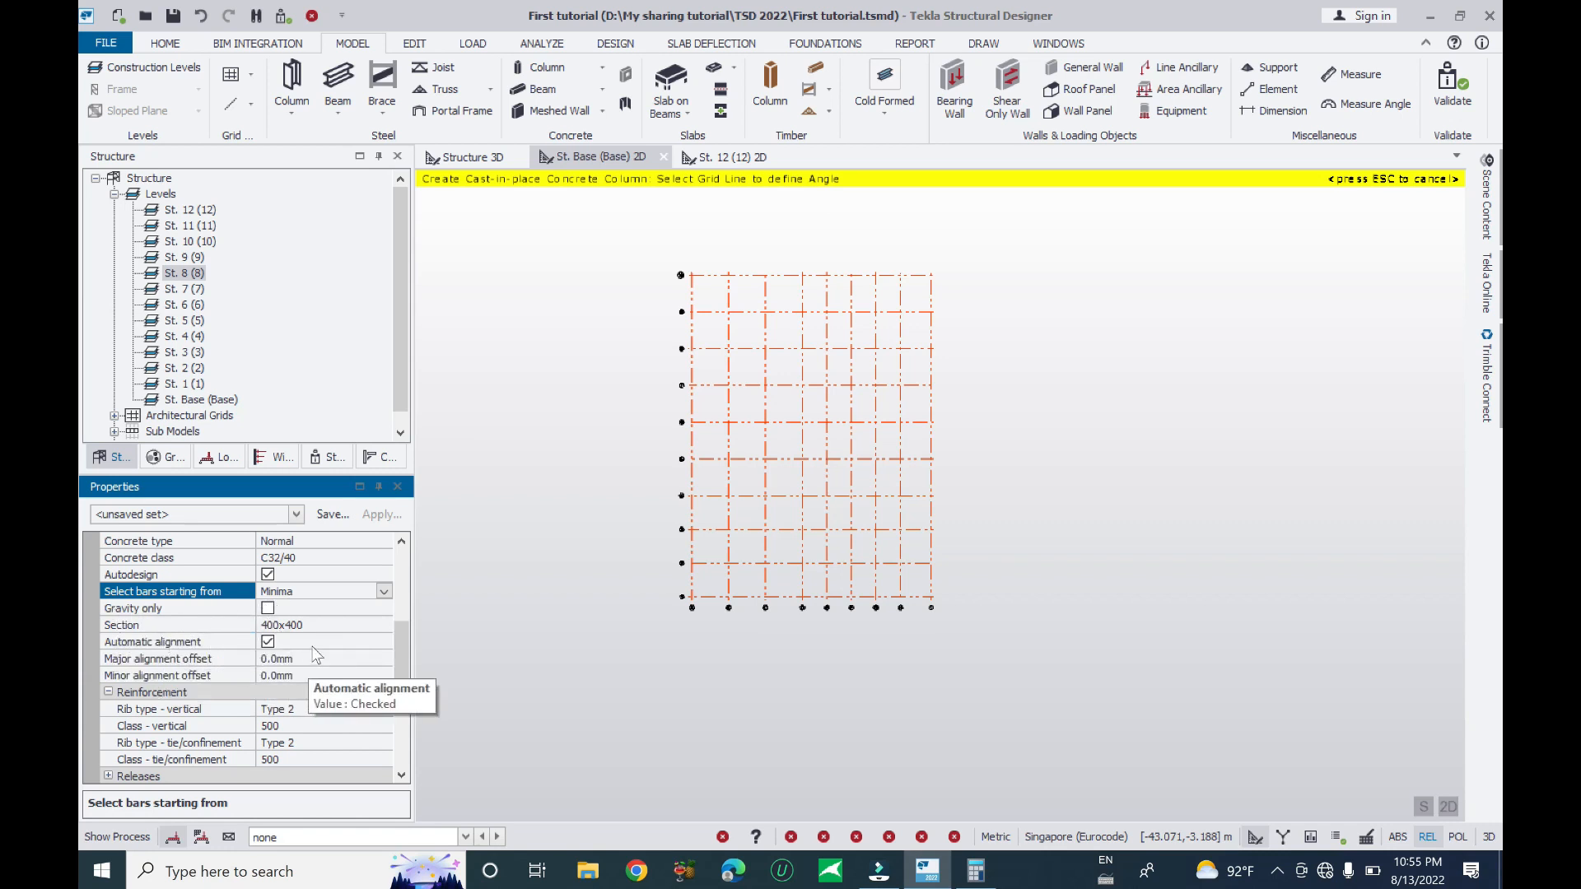
click(145, 628)
click(384, 625)
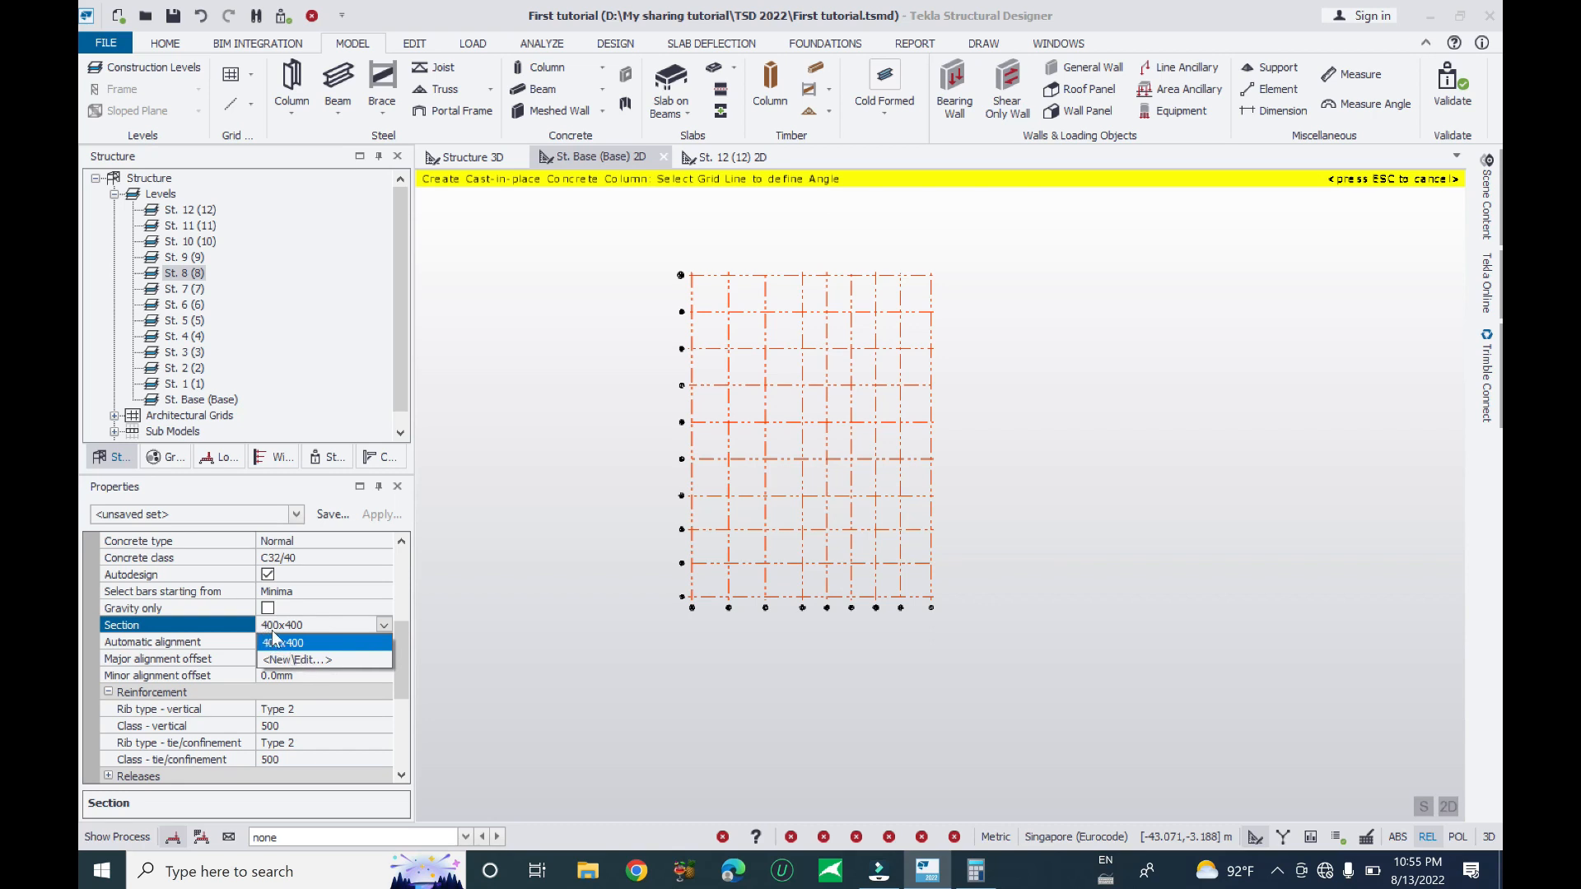
- Create a new rectangular column section 300 wide by 500 deep to replace the 400x400 one
click(280, 659)
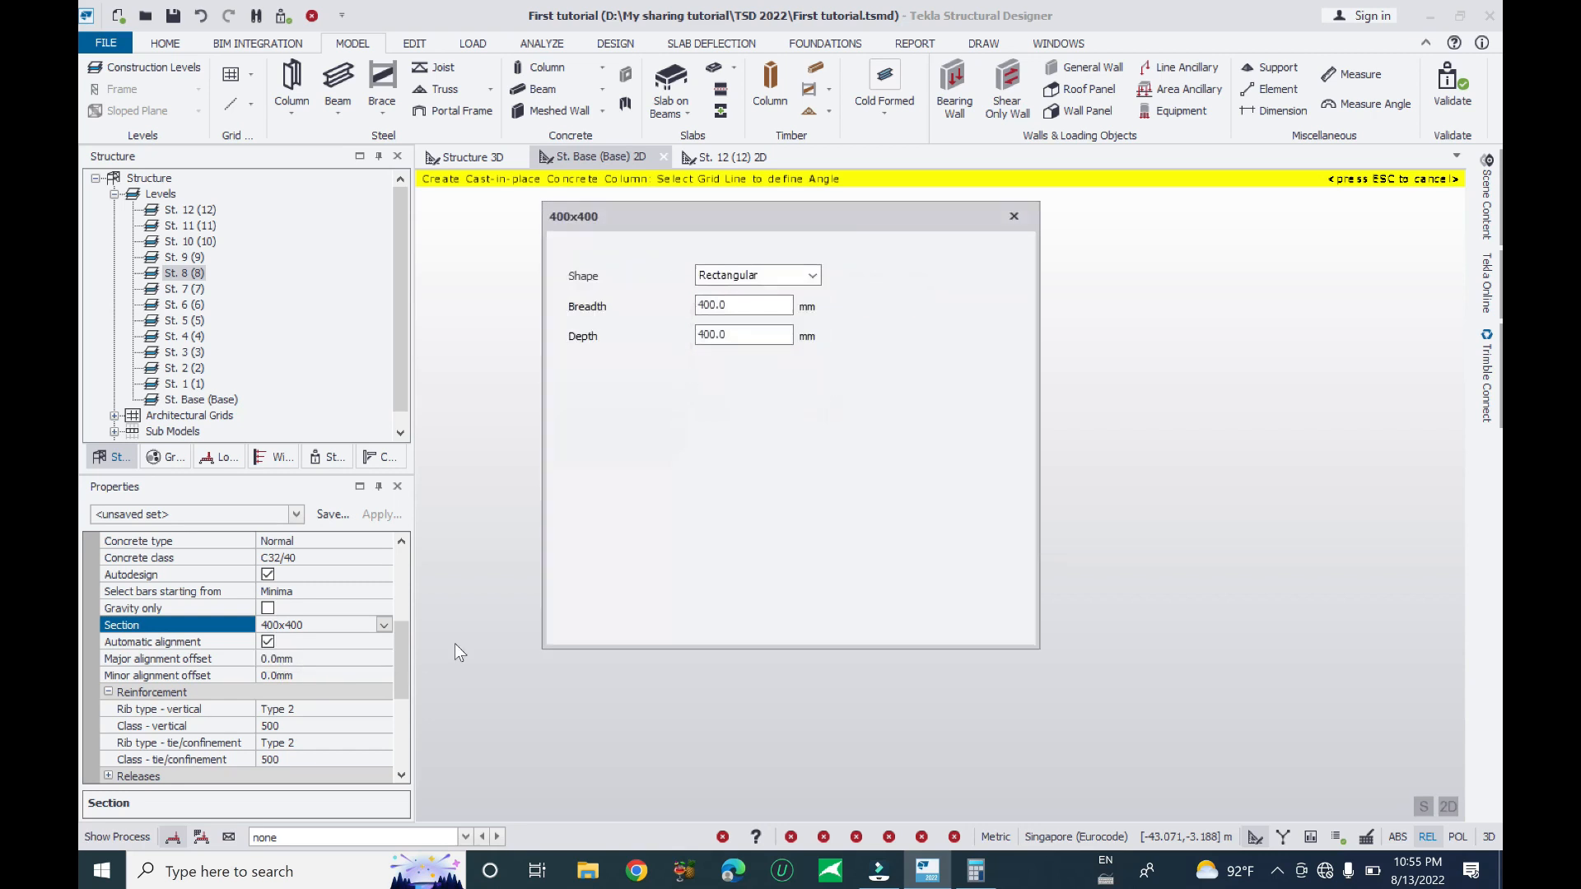
click(812, 275)
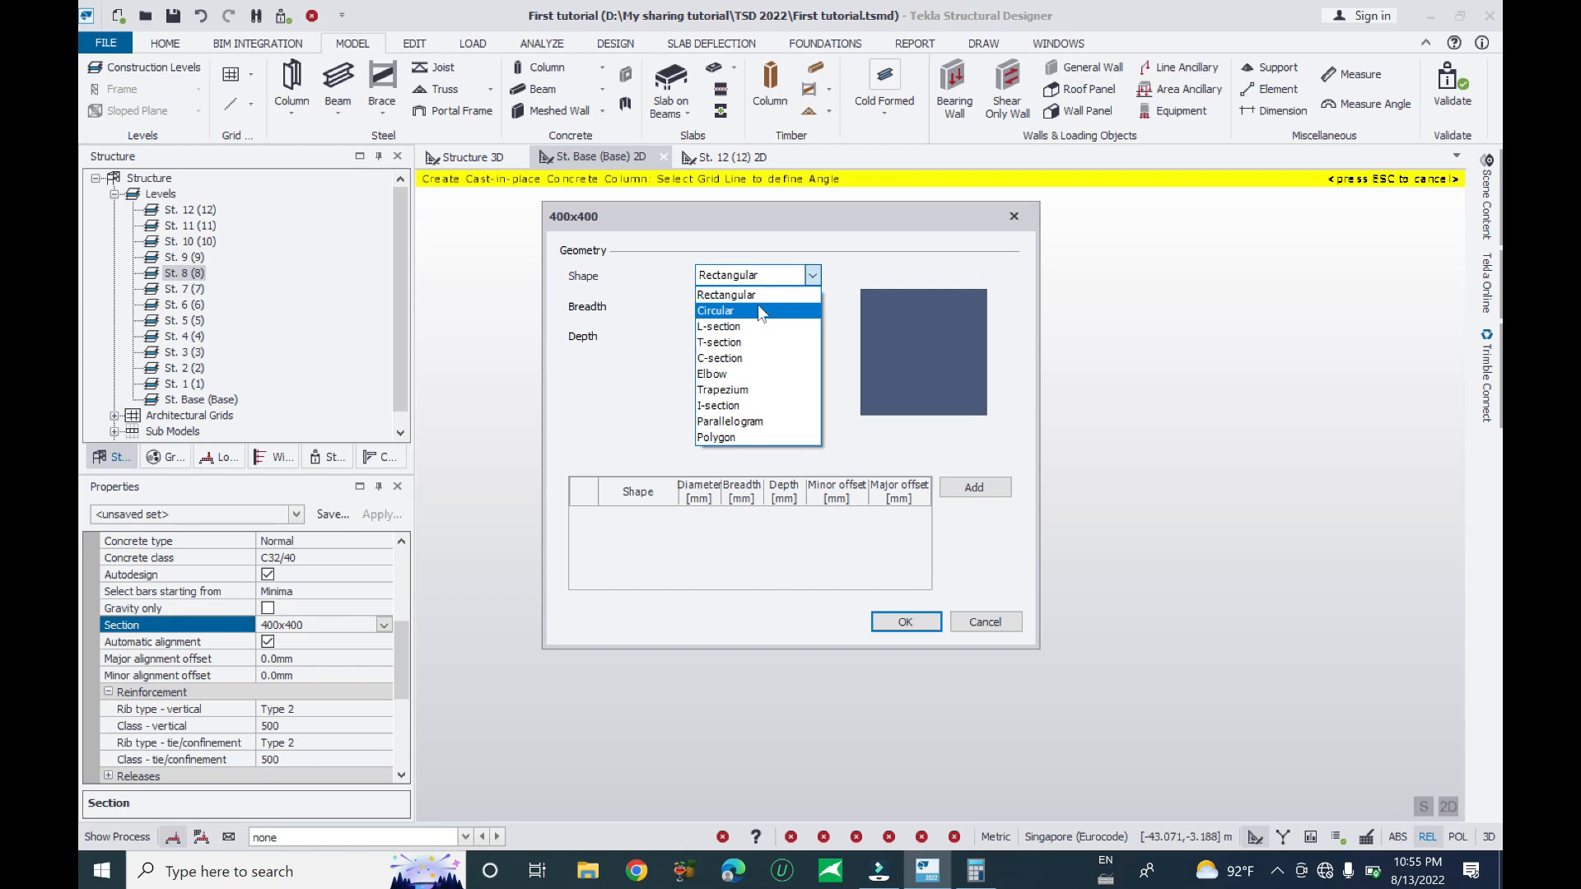
click(797, 278)
click(813, 277)
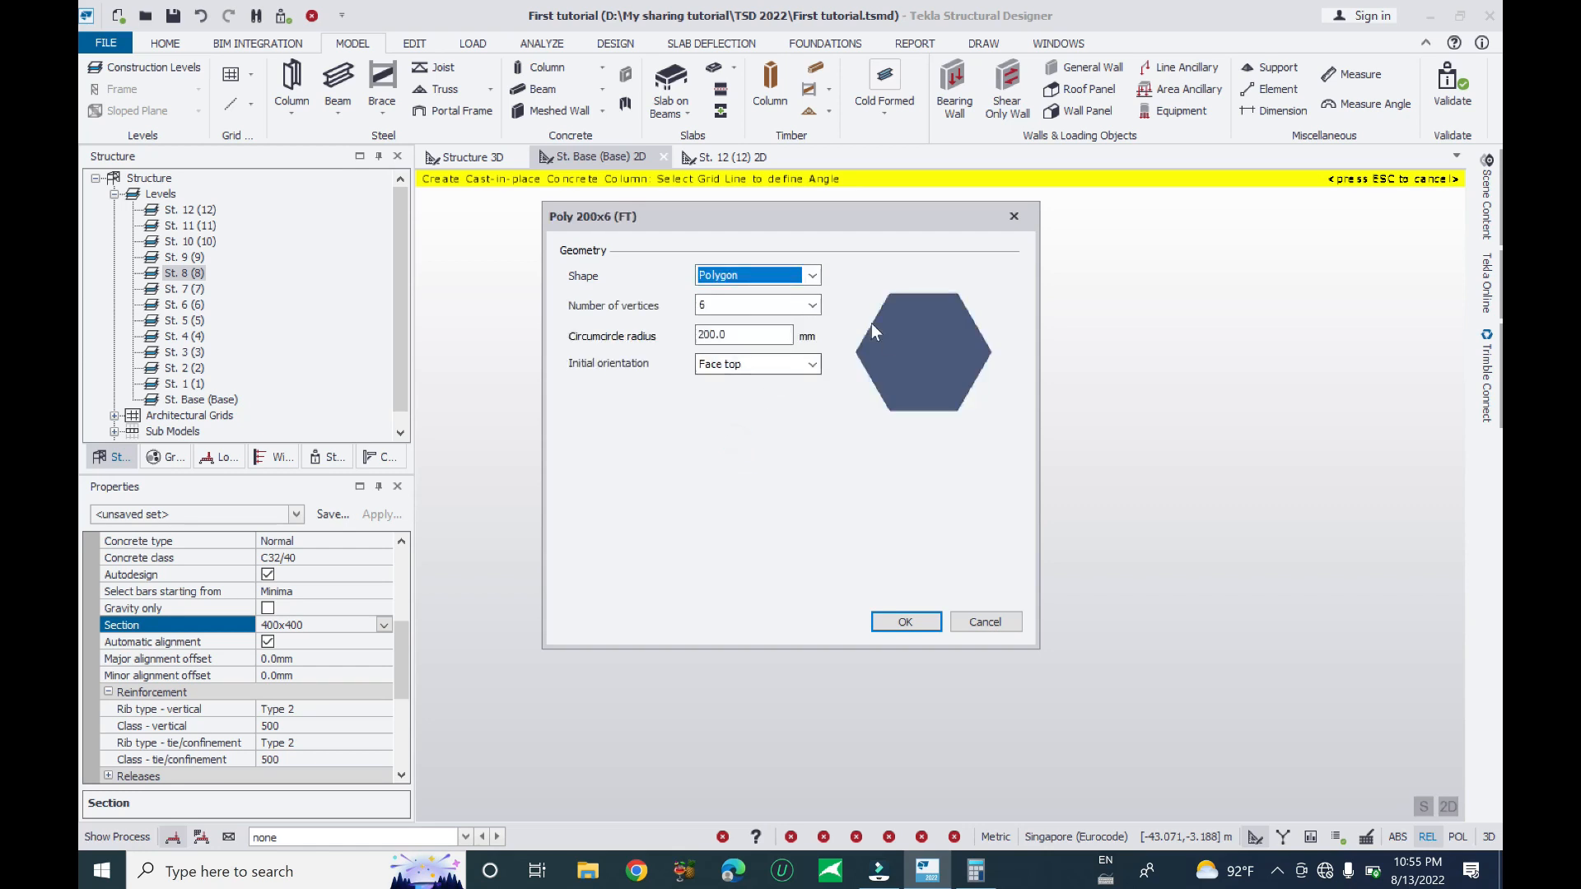
click(812, 306)
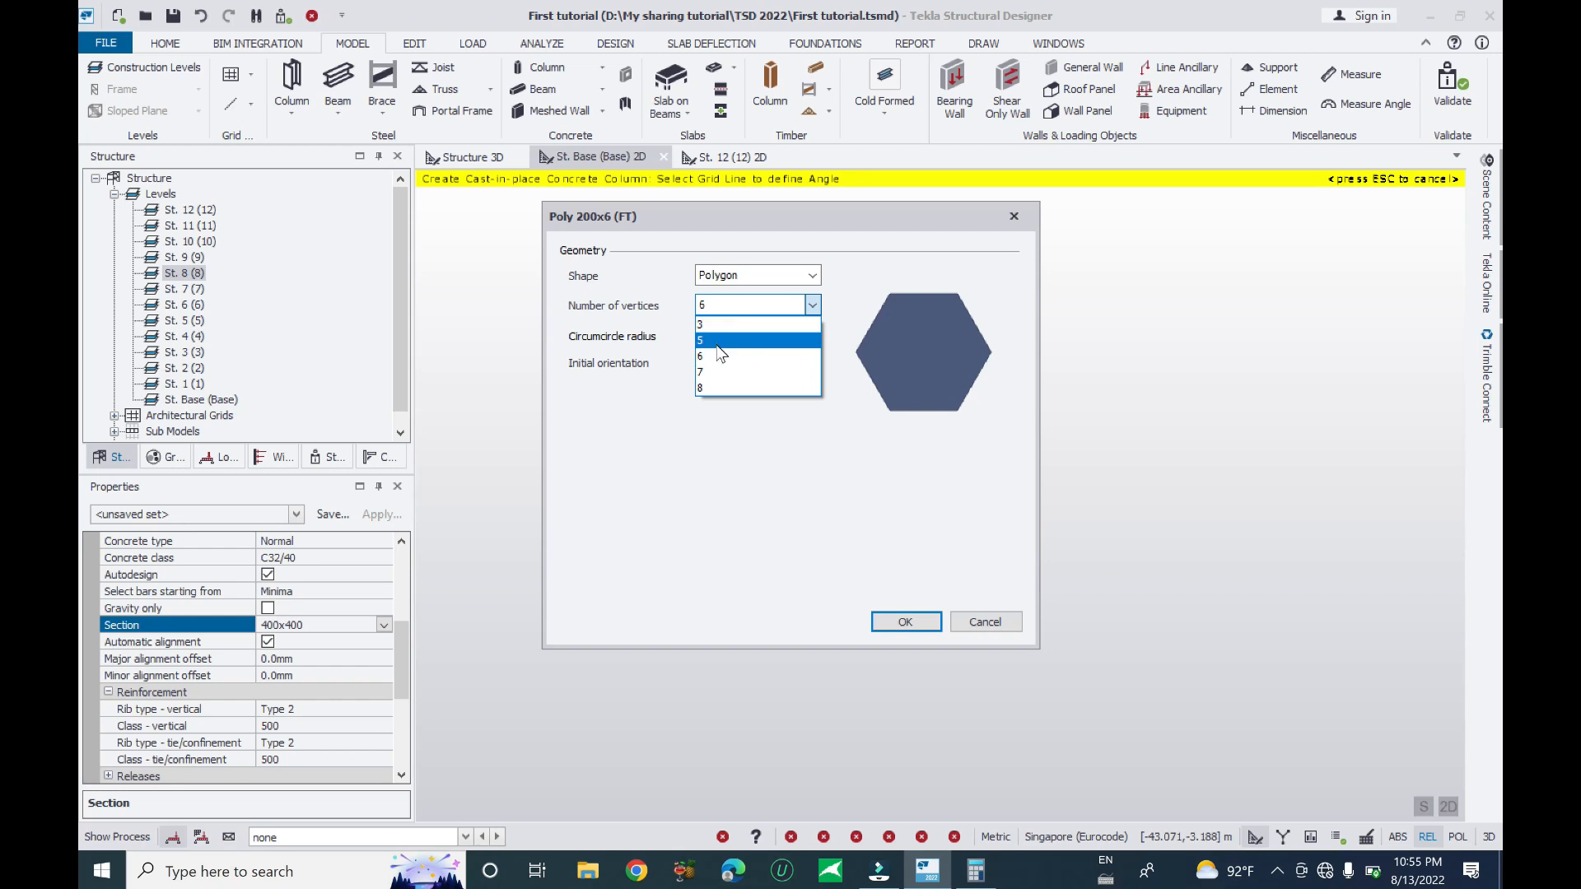
click(710, 371)
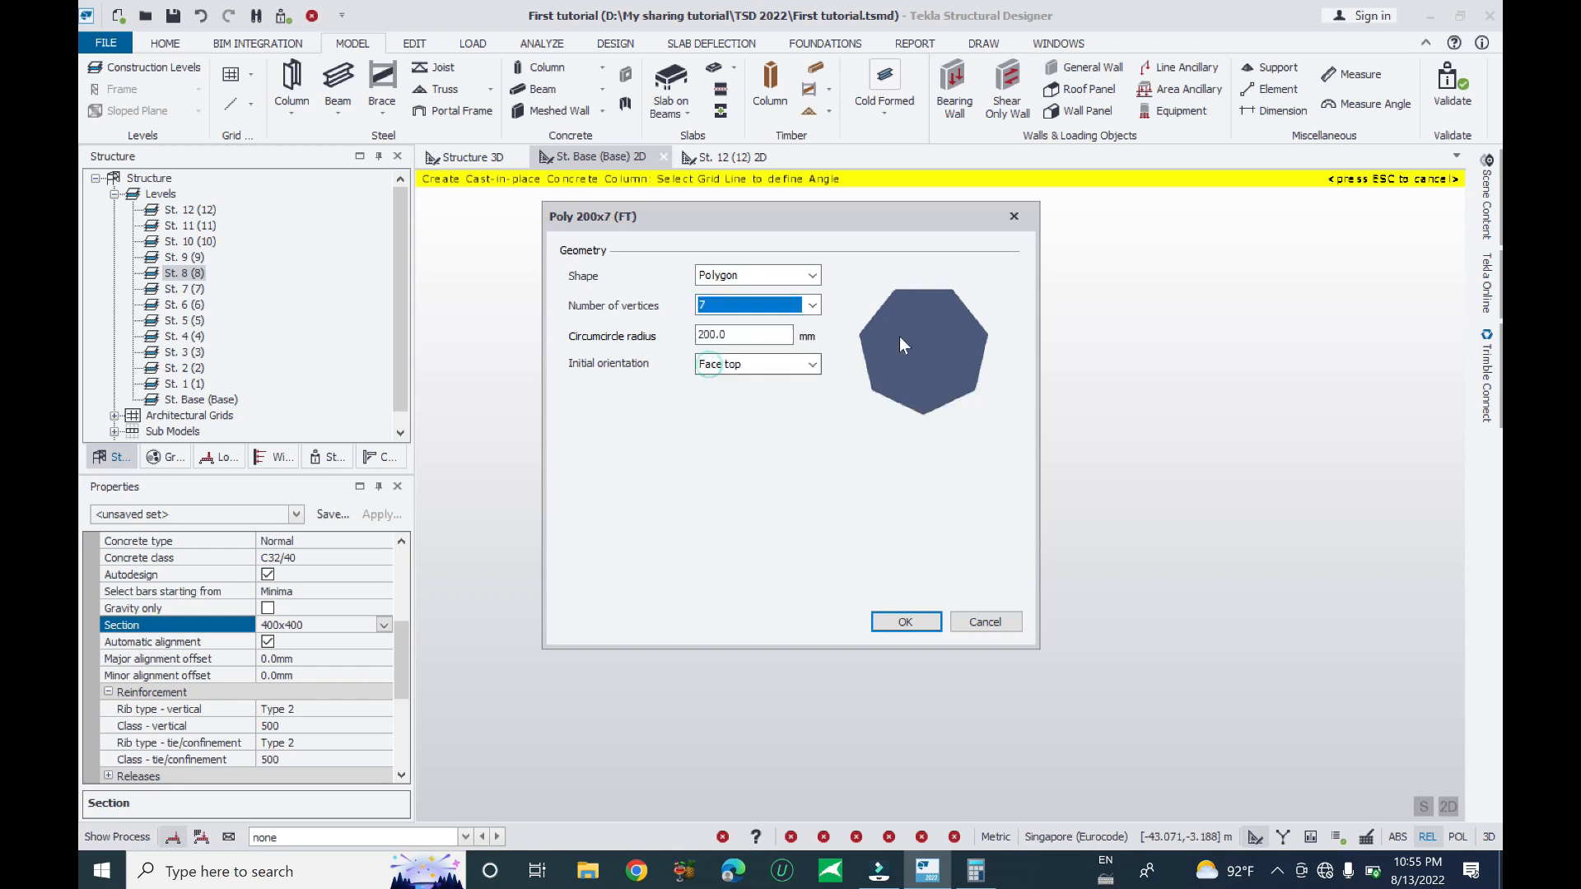
click(796, 277)
click(751, 305)
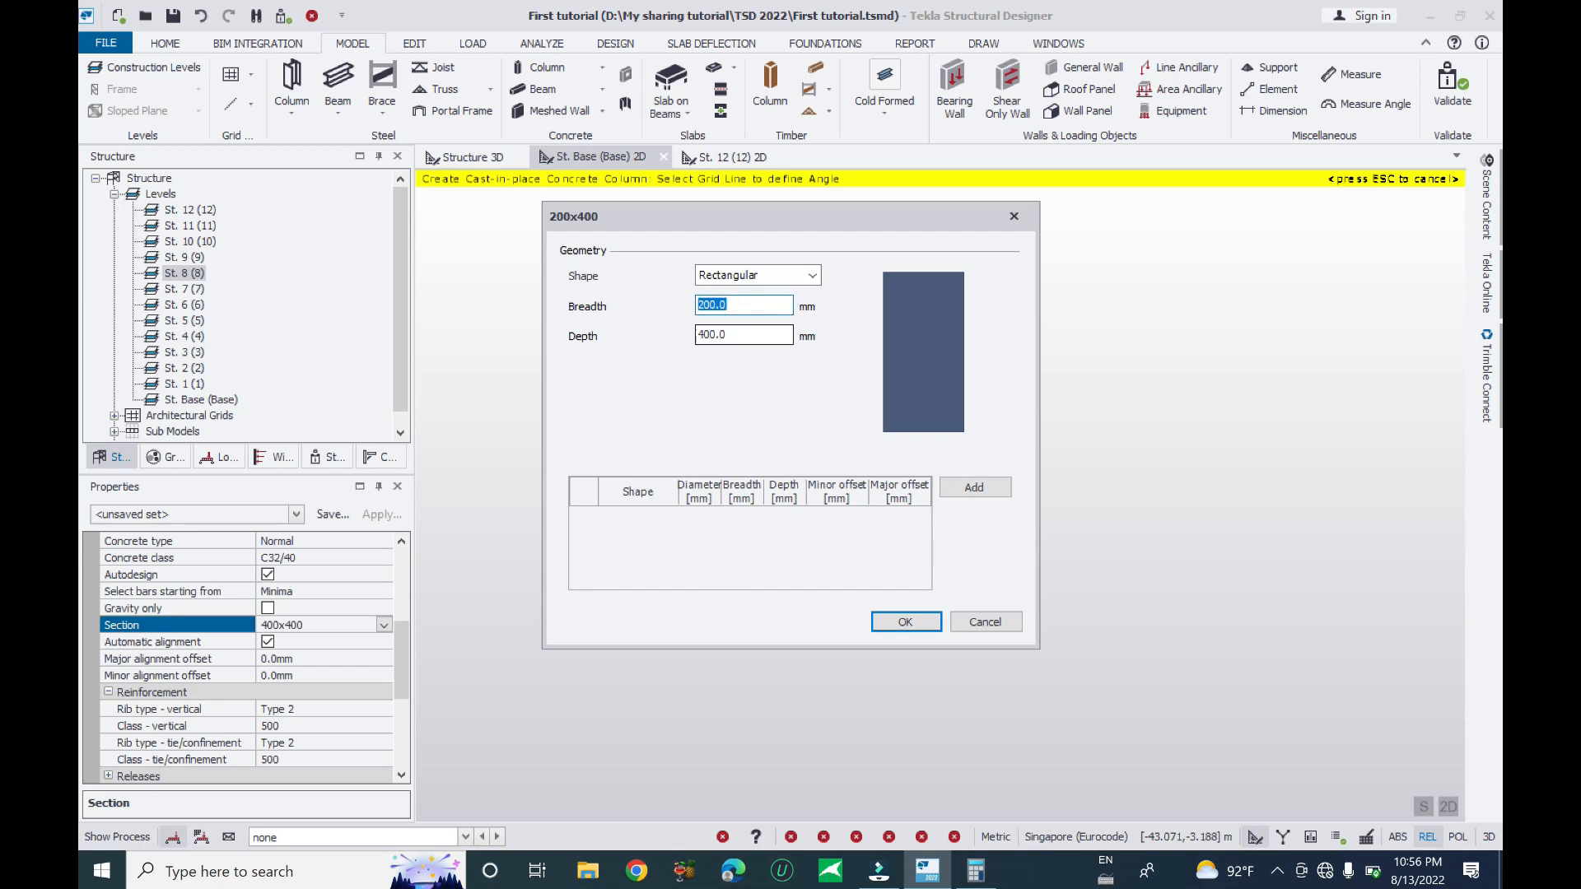
text(30)
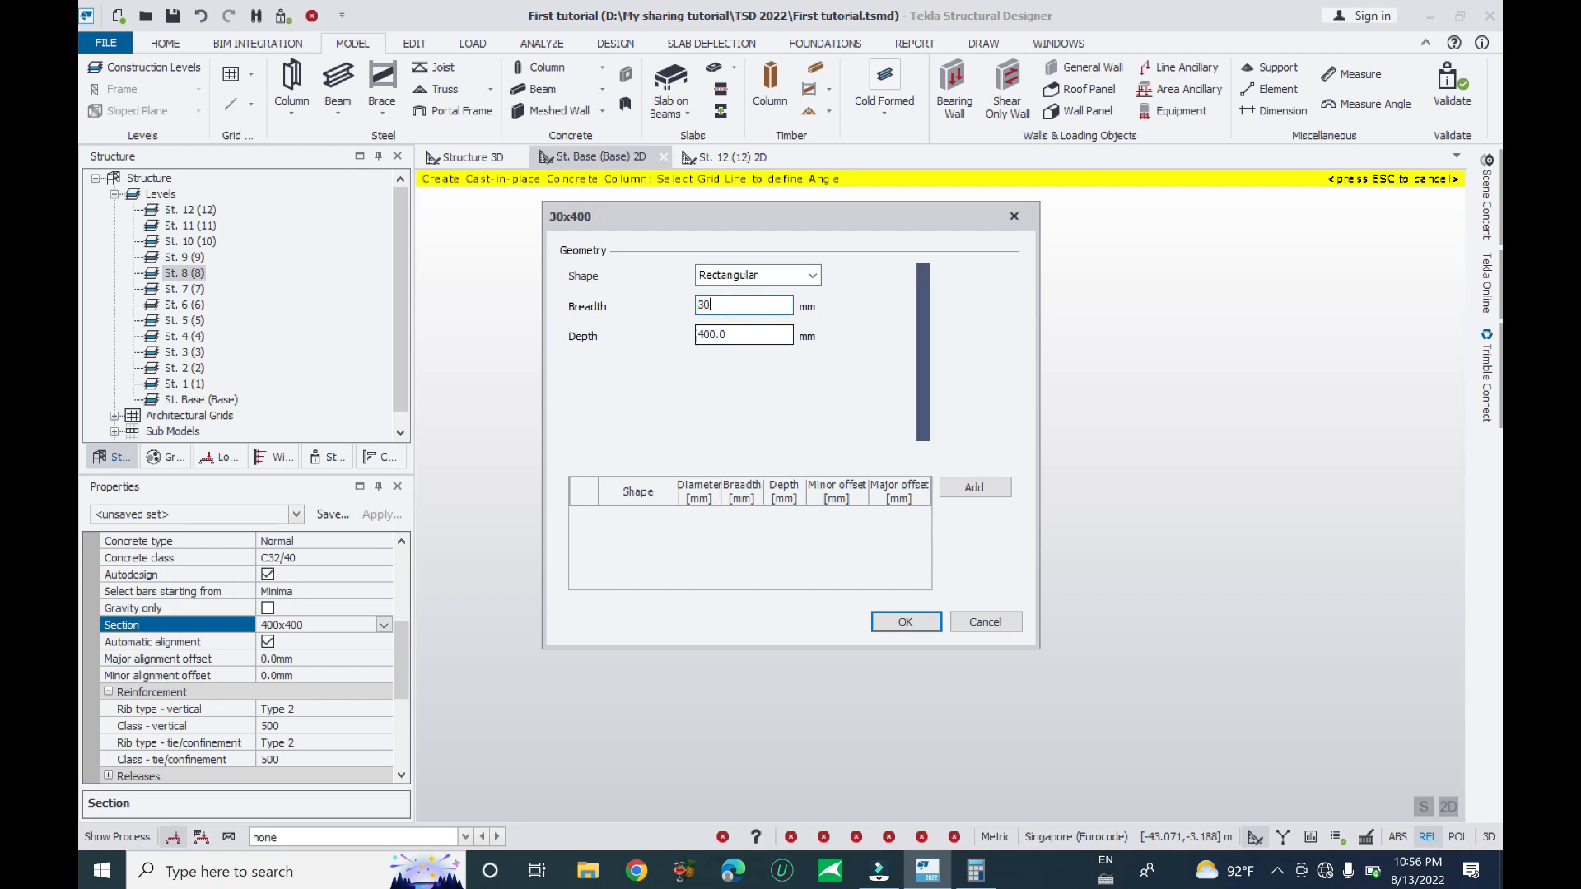
text(0)
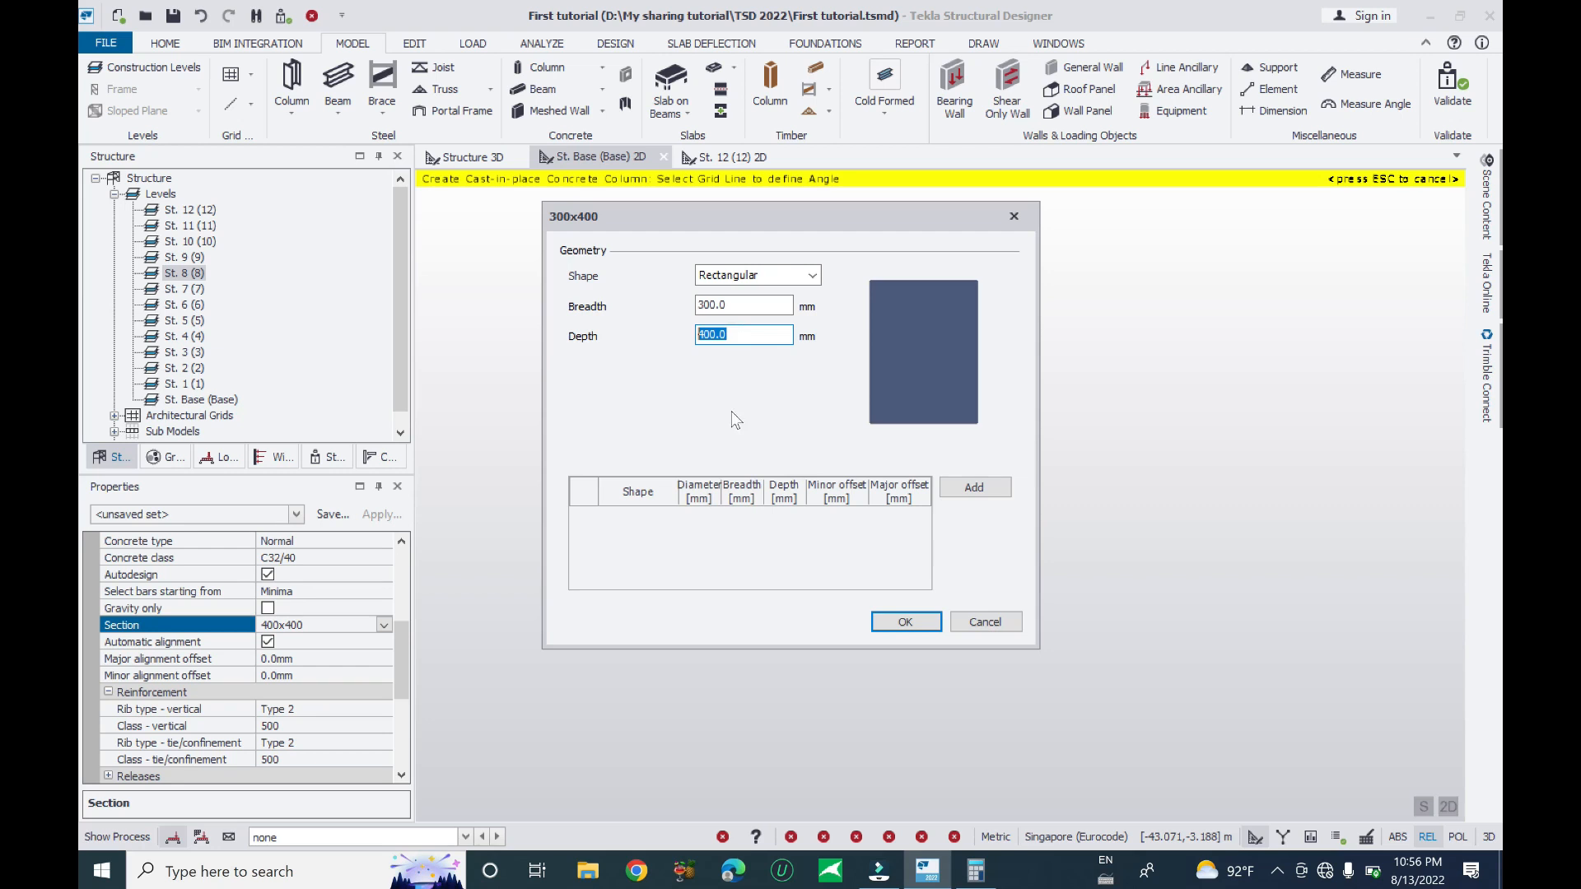
text(500)
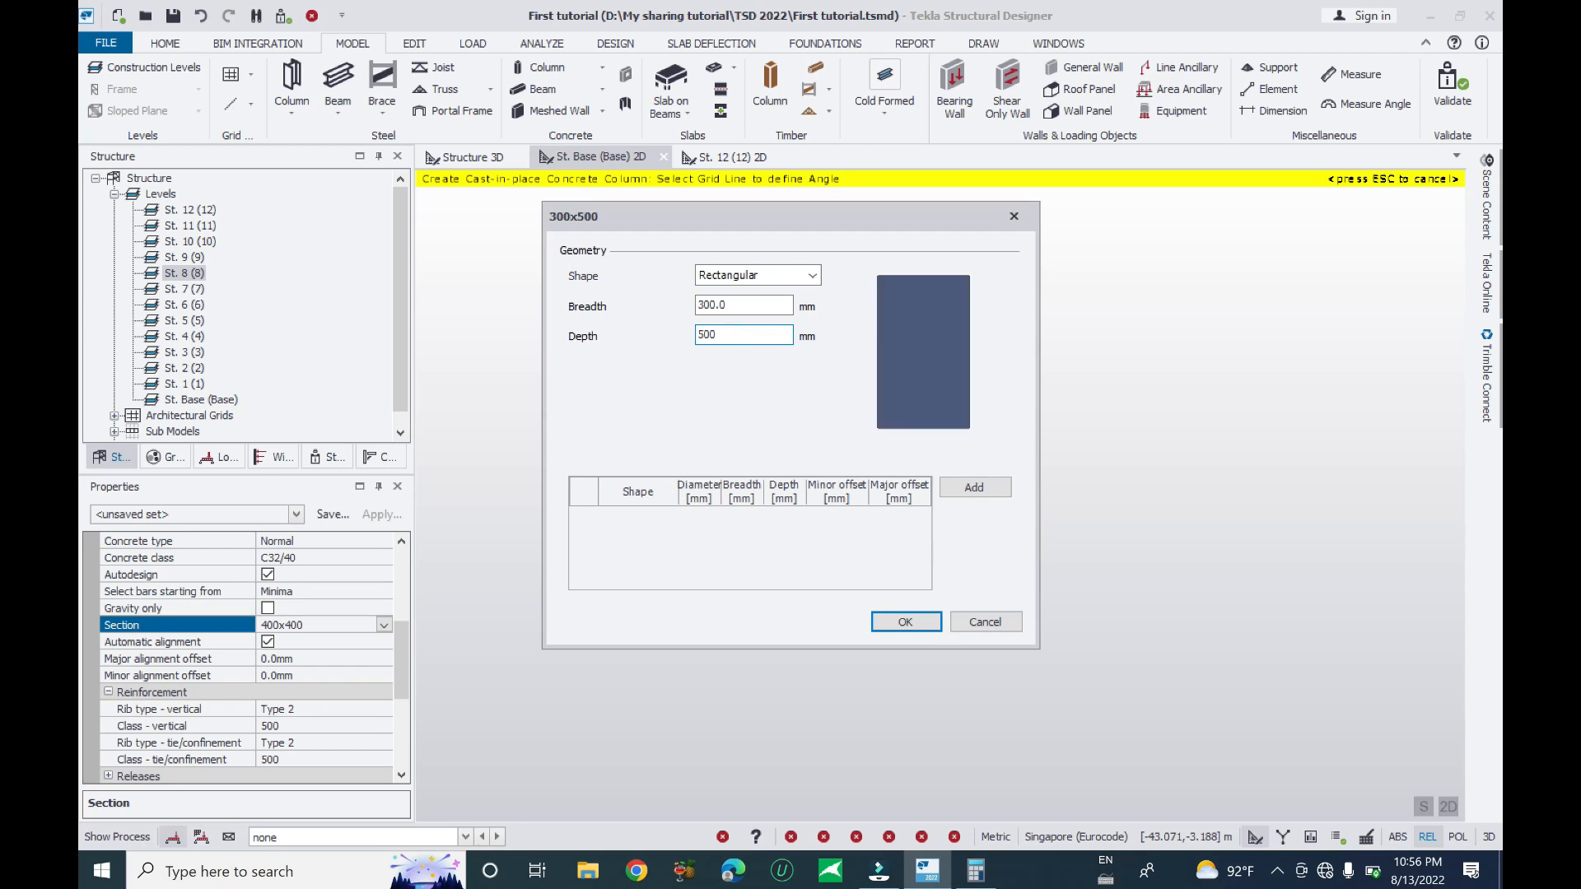
click(904, 622)
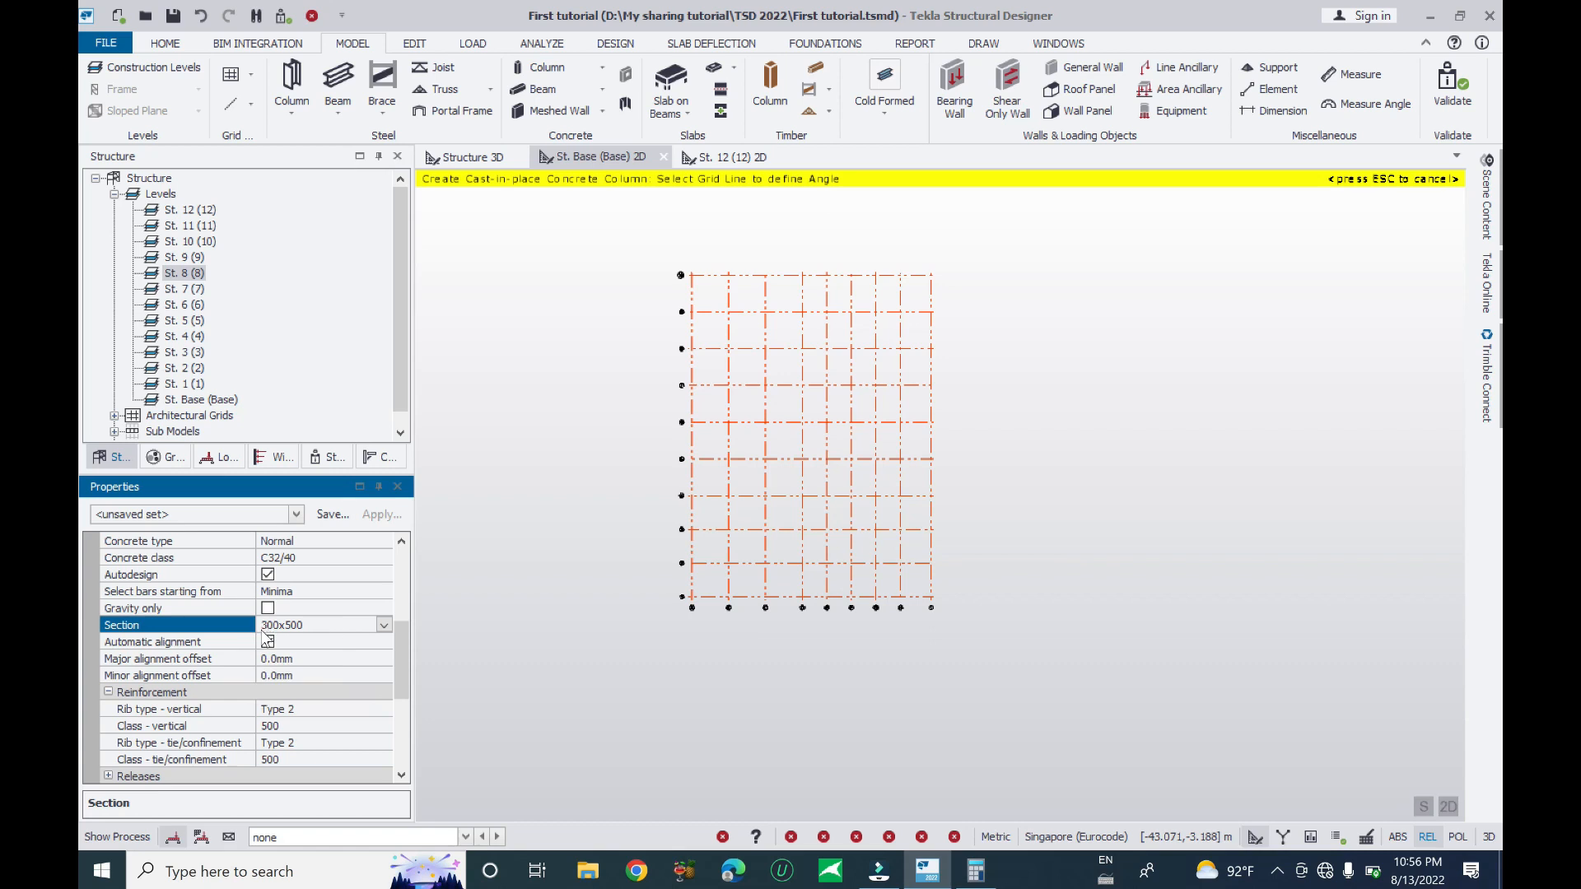
- Keep the 300x500 section, turn off automatic alignment, and set major alignment Top, minor Center
click(383, 625)
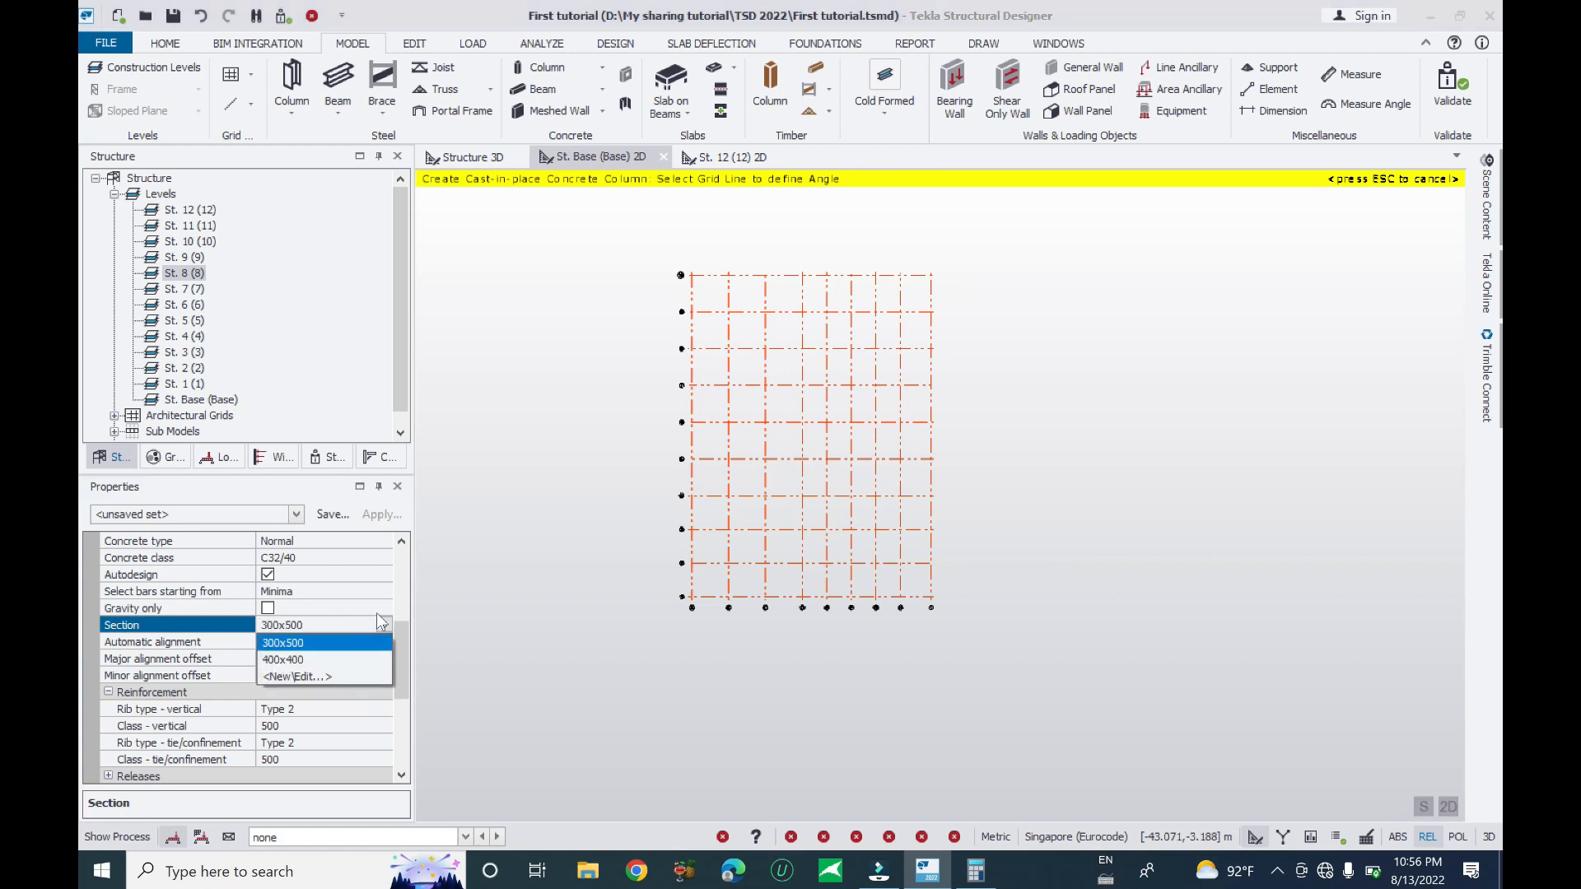
click(402, 627)
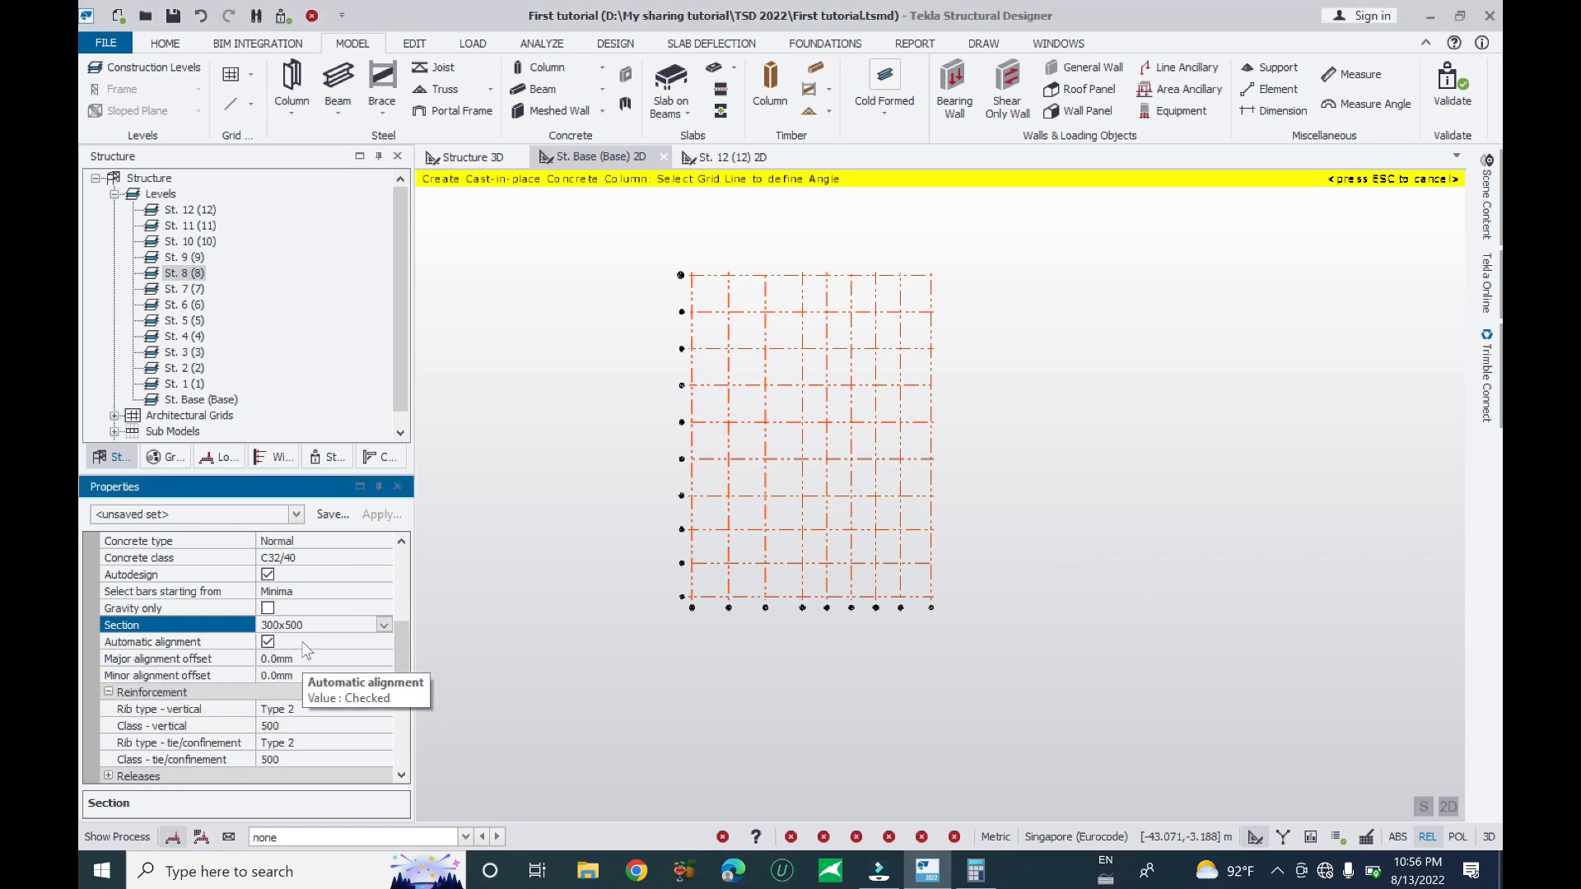
click(352, 659)
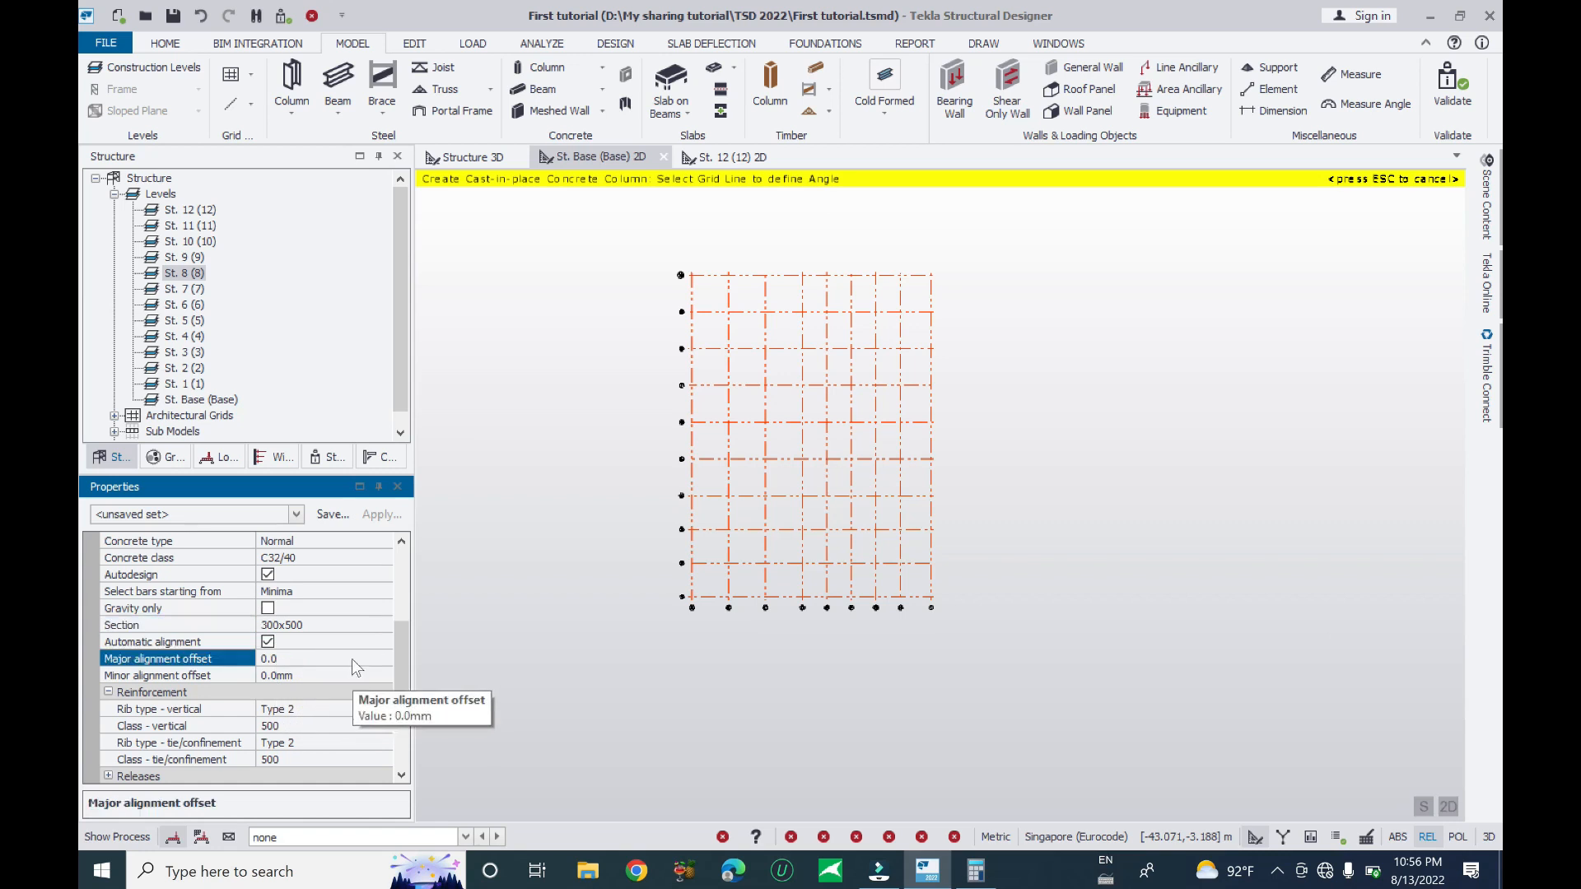
click(269, 642)
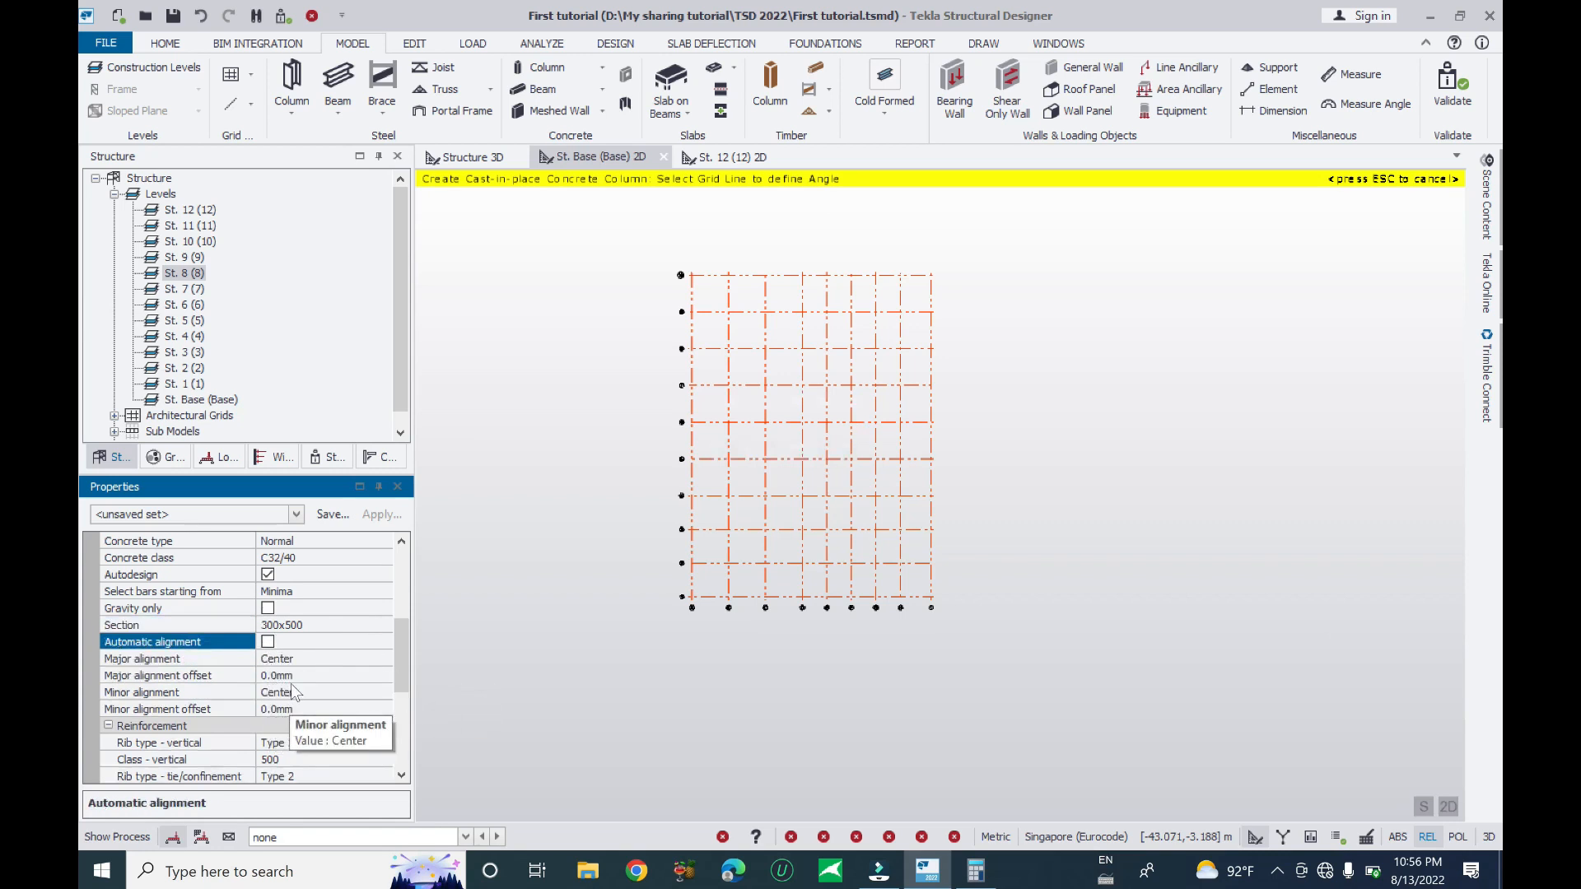
click(347, 660)
click(313, 675)
click(315, 691)
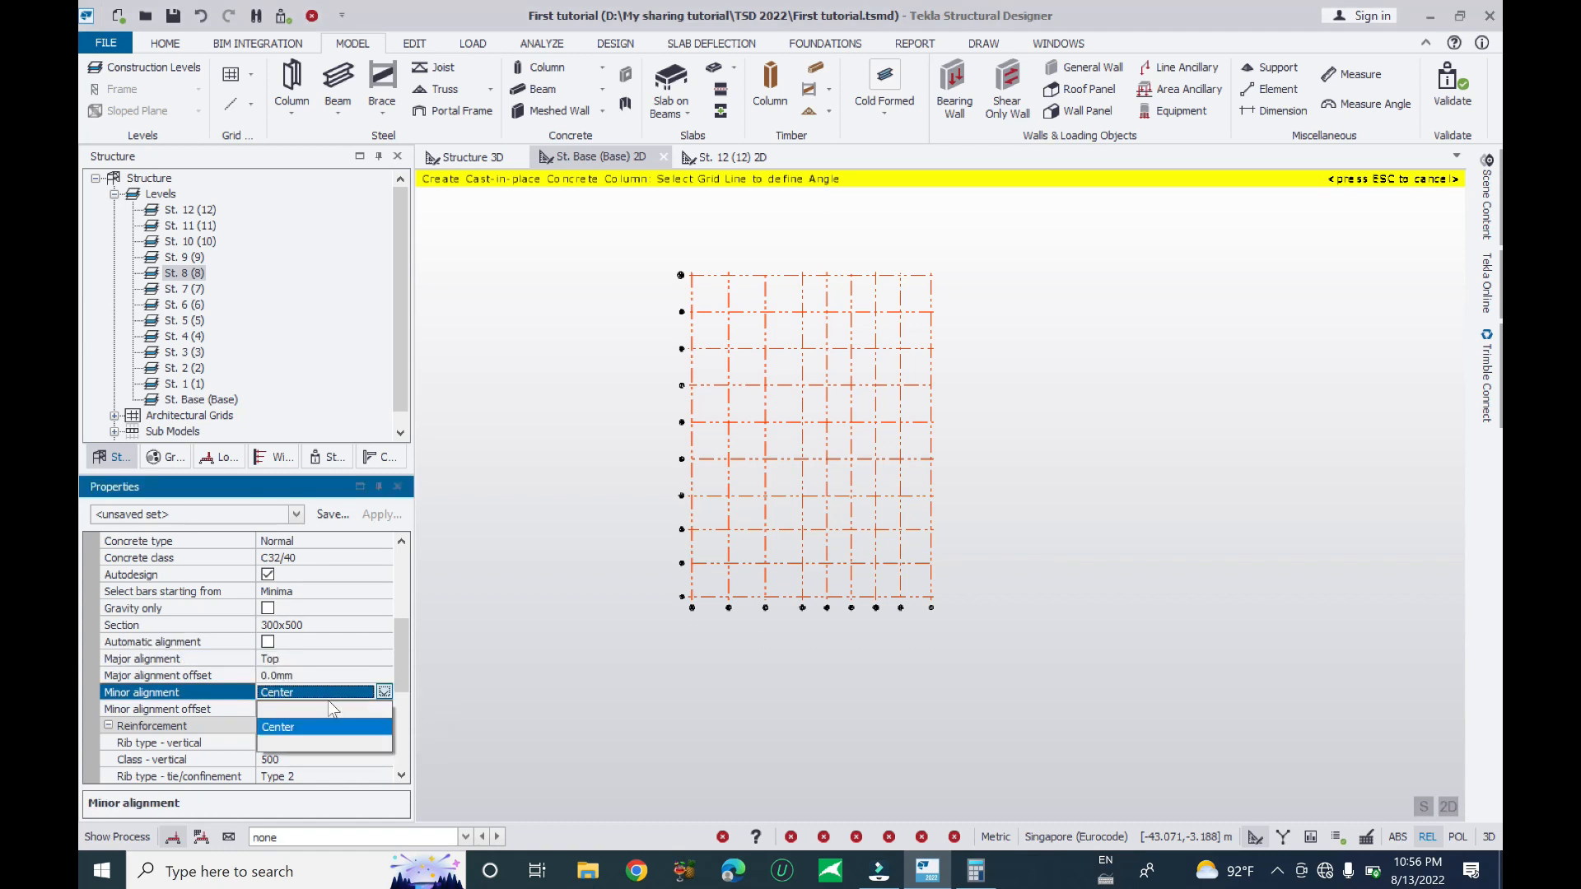
click(290, 724)
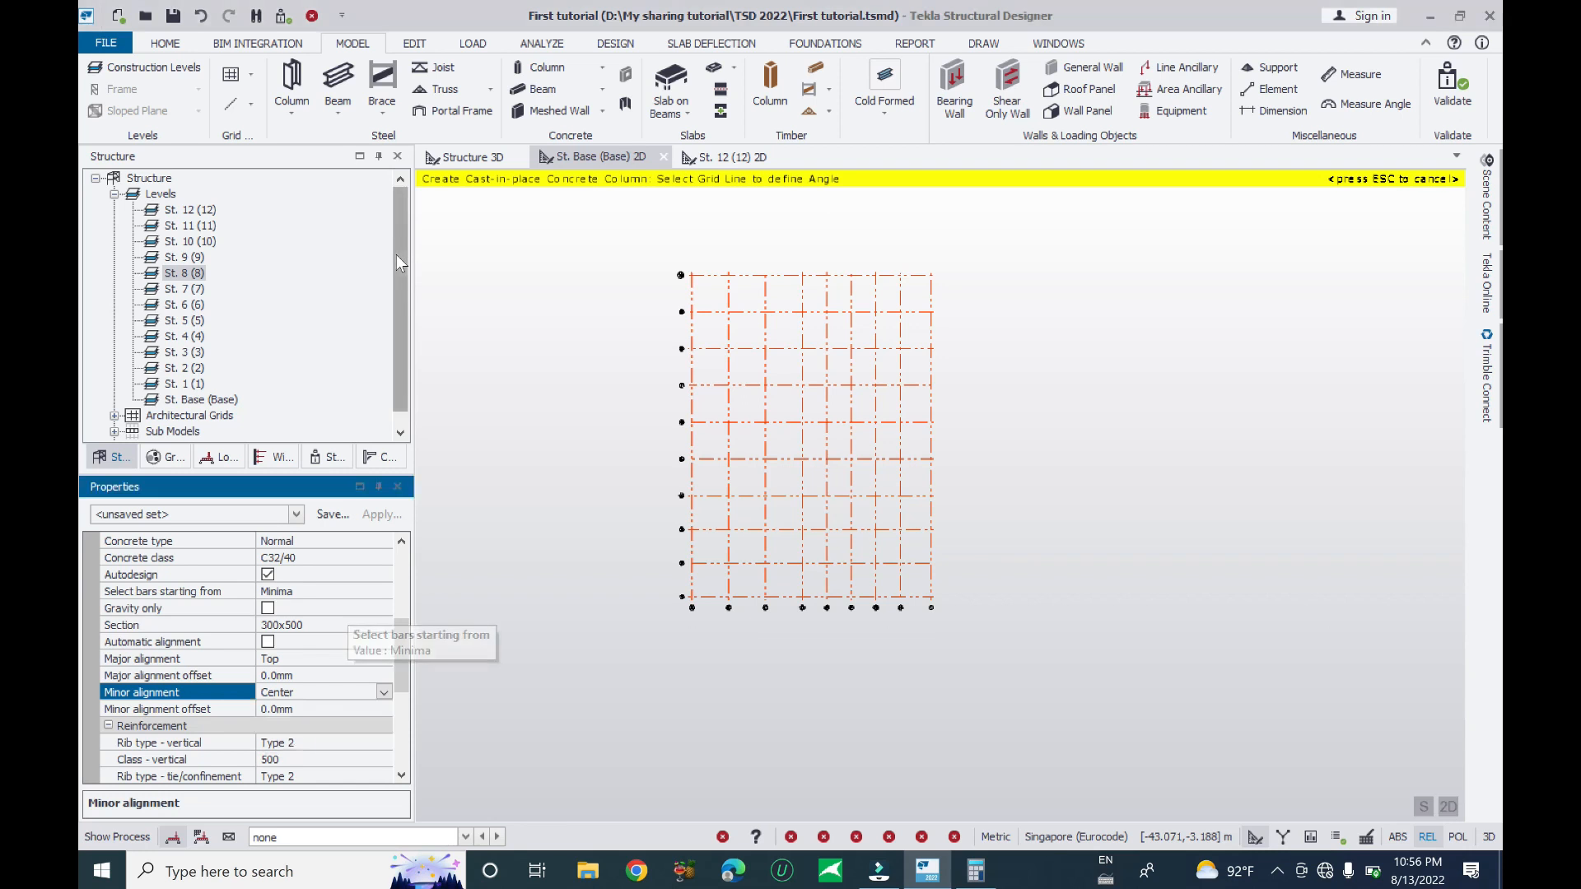
- Start placing cast-in-place concrete columns and place one at a grid line 10 intersection
click(532, 67)
scroll(734, 286, up, 1)
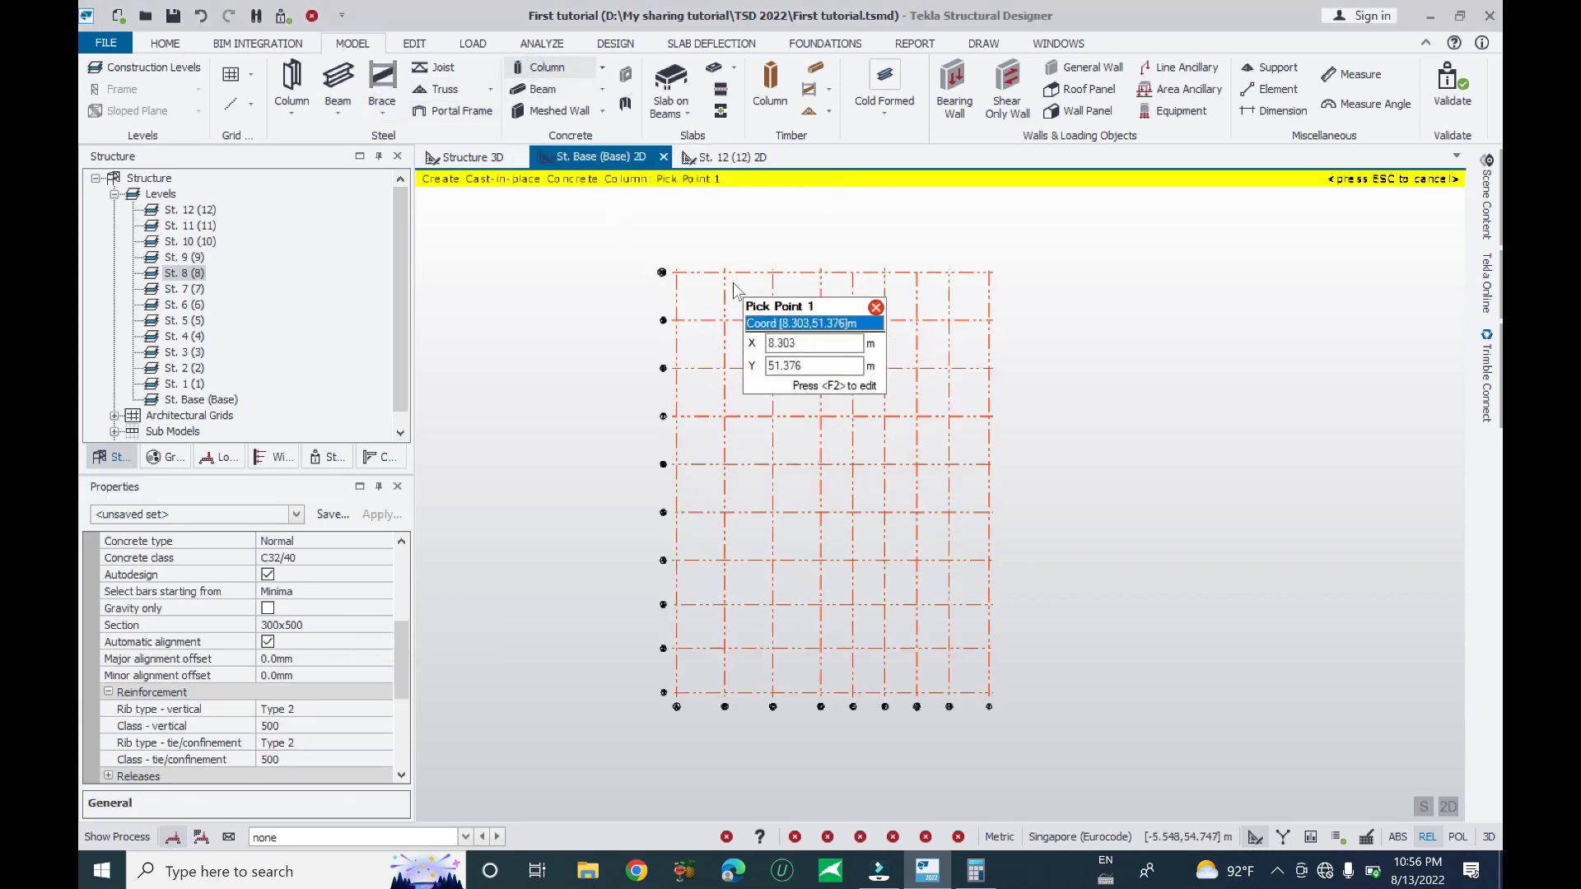
scroll(734, 286, up, 3)
click(605, 298)
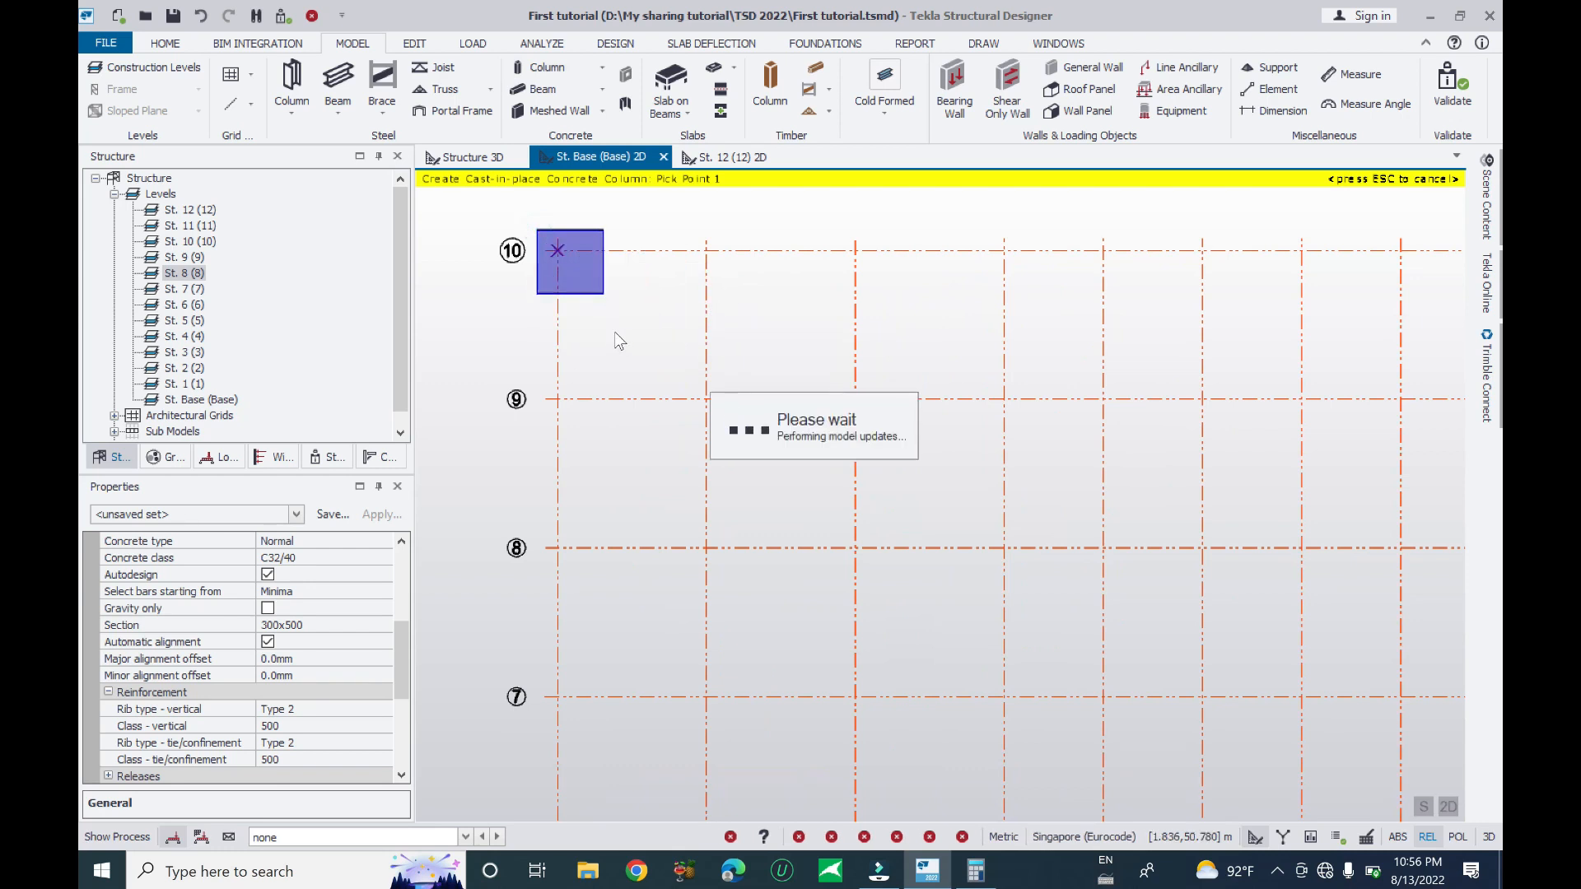
scroll(576, 261, up, 3)
scroll(538, 262, up, 2)
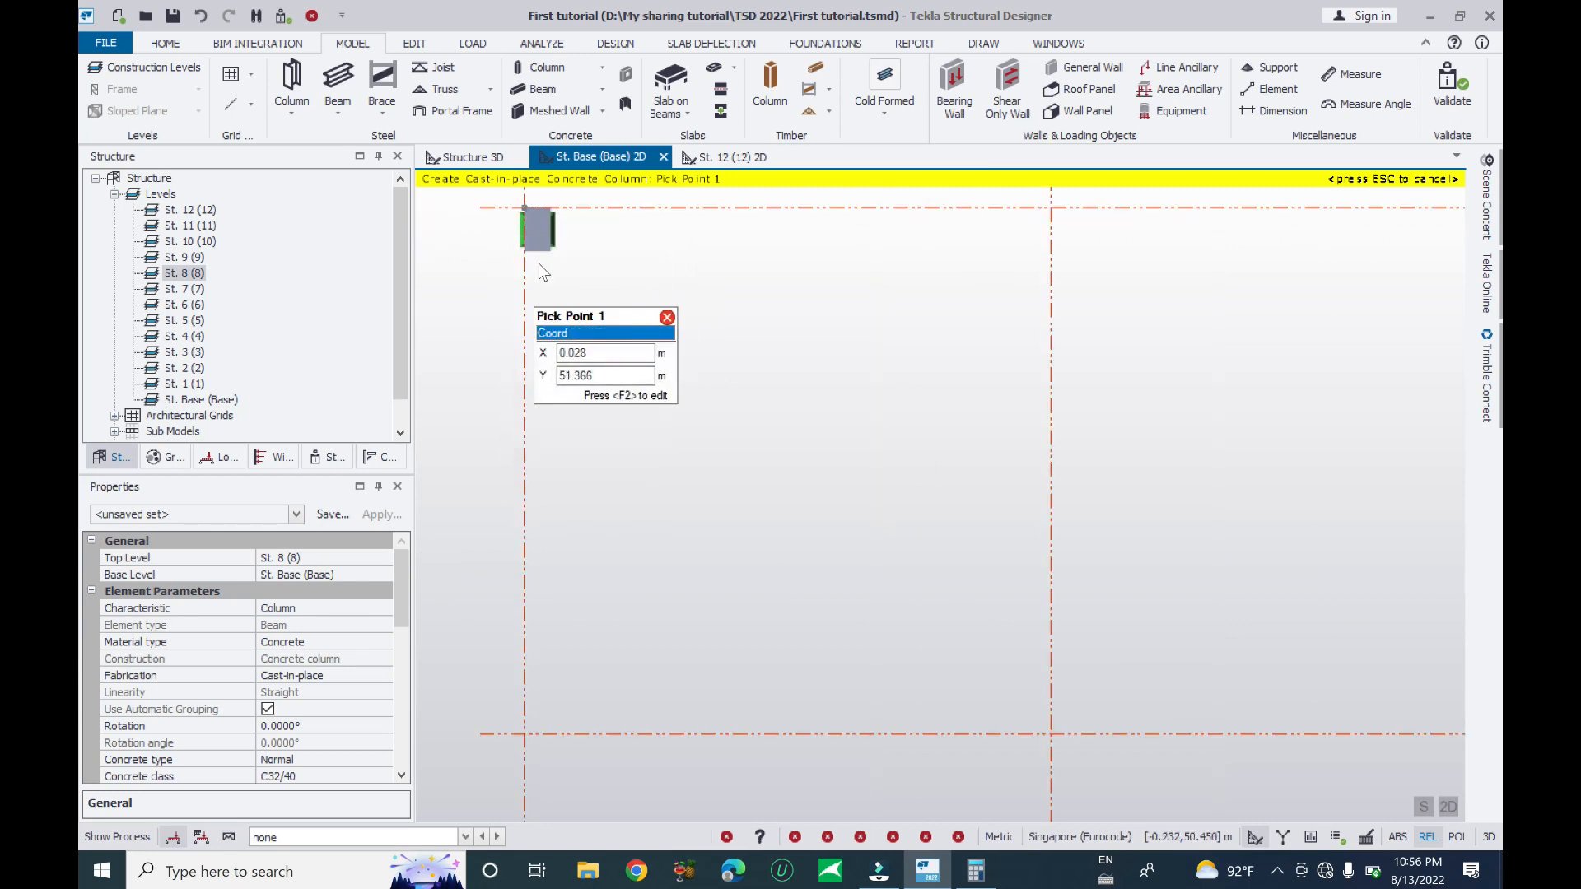
middle_drag(540, 237, 605, 251)
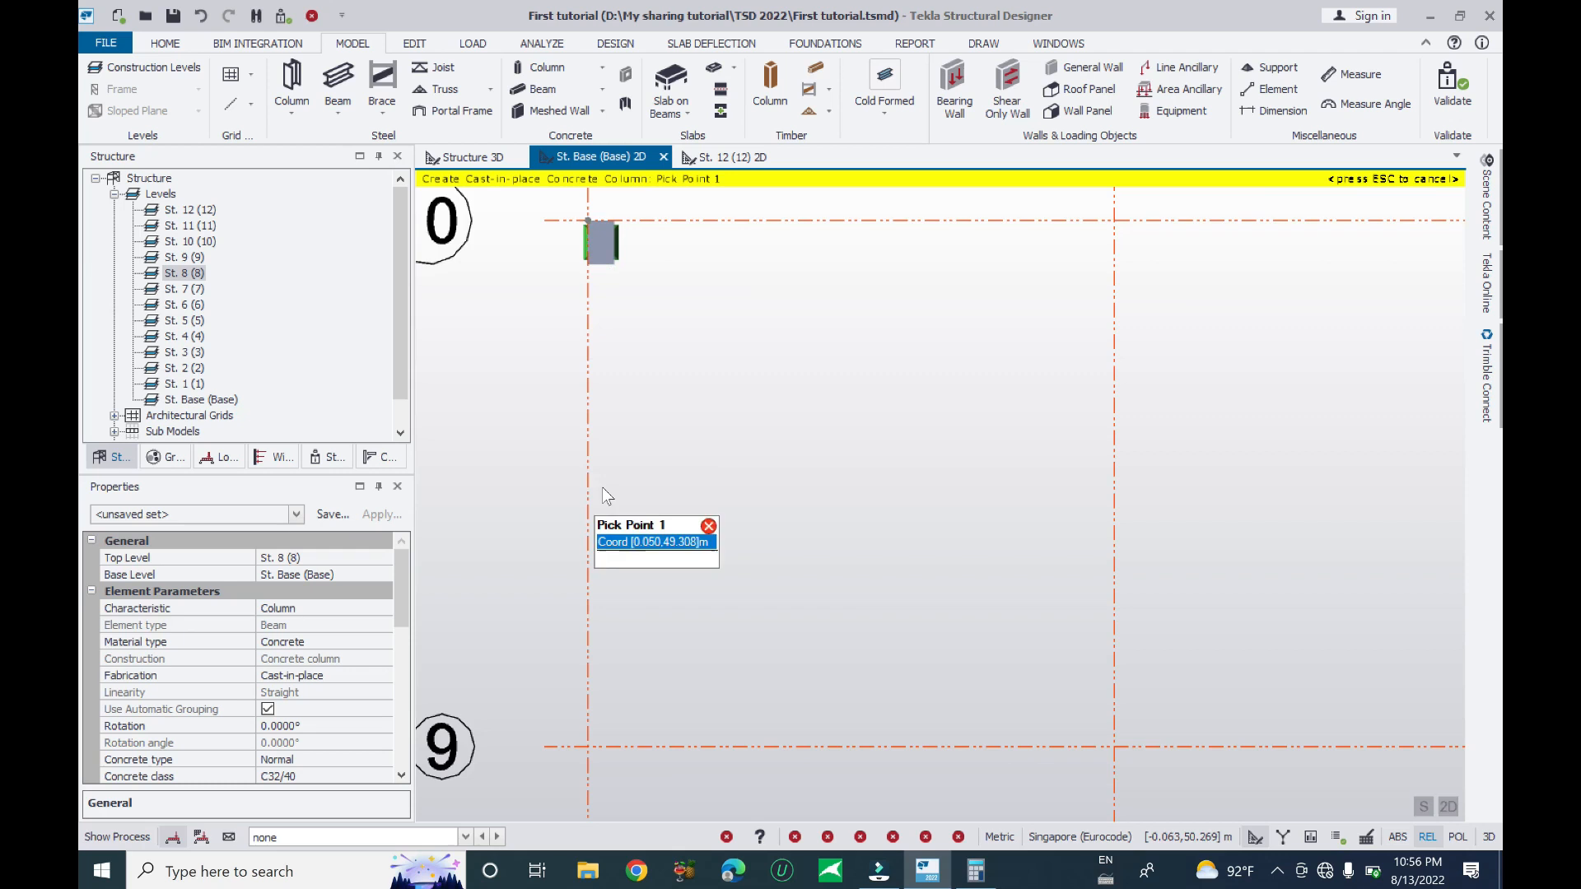
middle_drag(613, 486, 634, 404)
drag(404, 593, 394, 653)
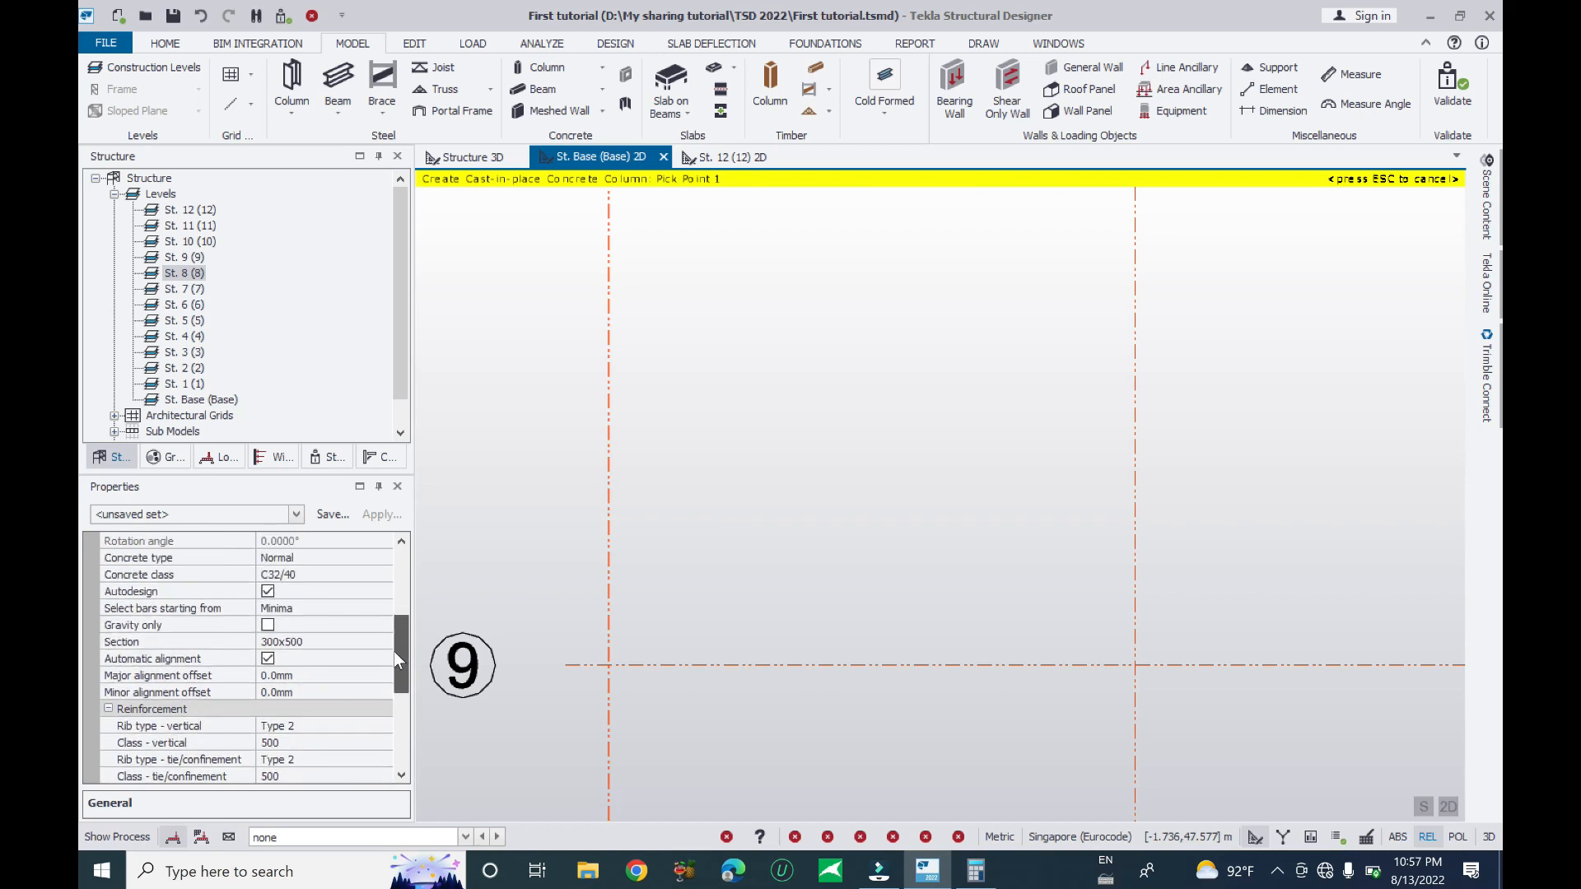
- With automatic alignment off, place columns at the grid 9 and grid 10 intersections
click(268, 659)
click(357, 675)
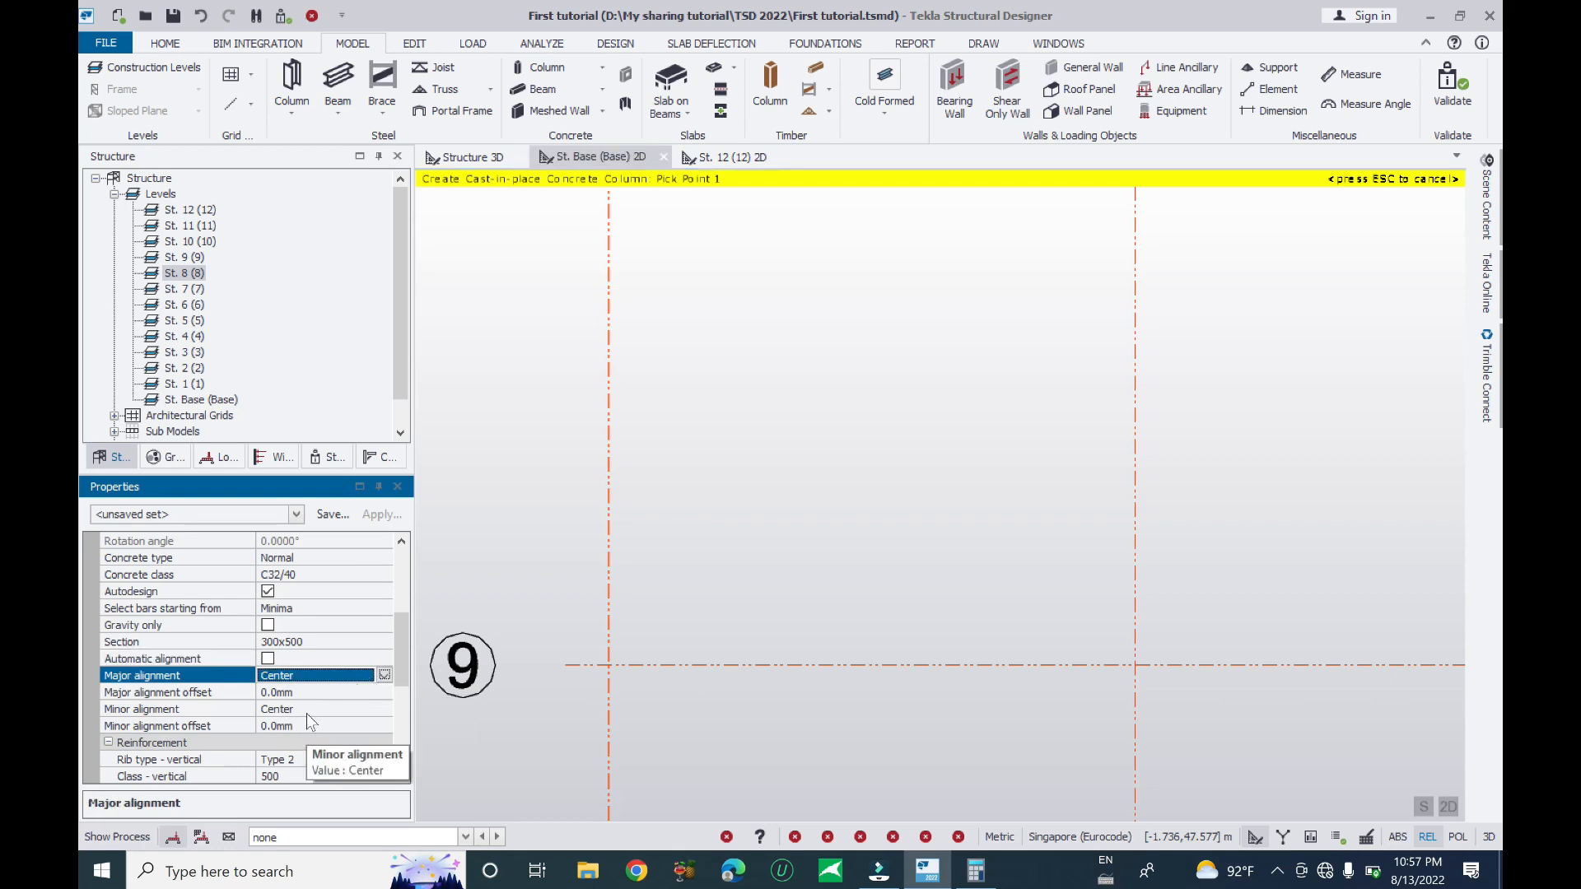
scroll(650, 630, down, 1)
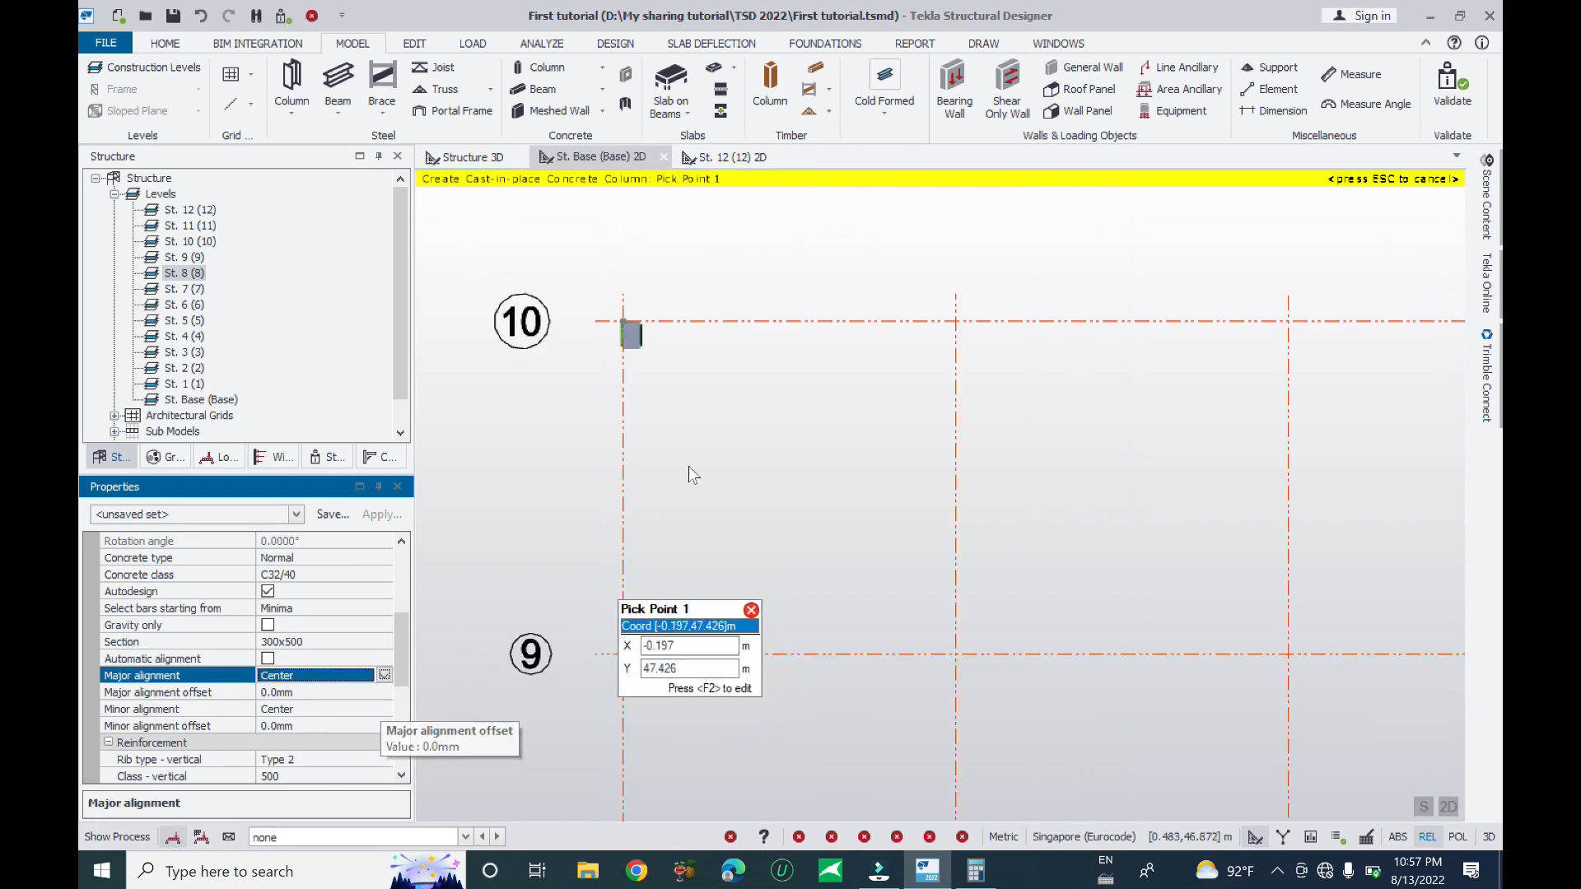
click(623, 654)
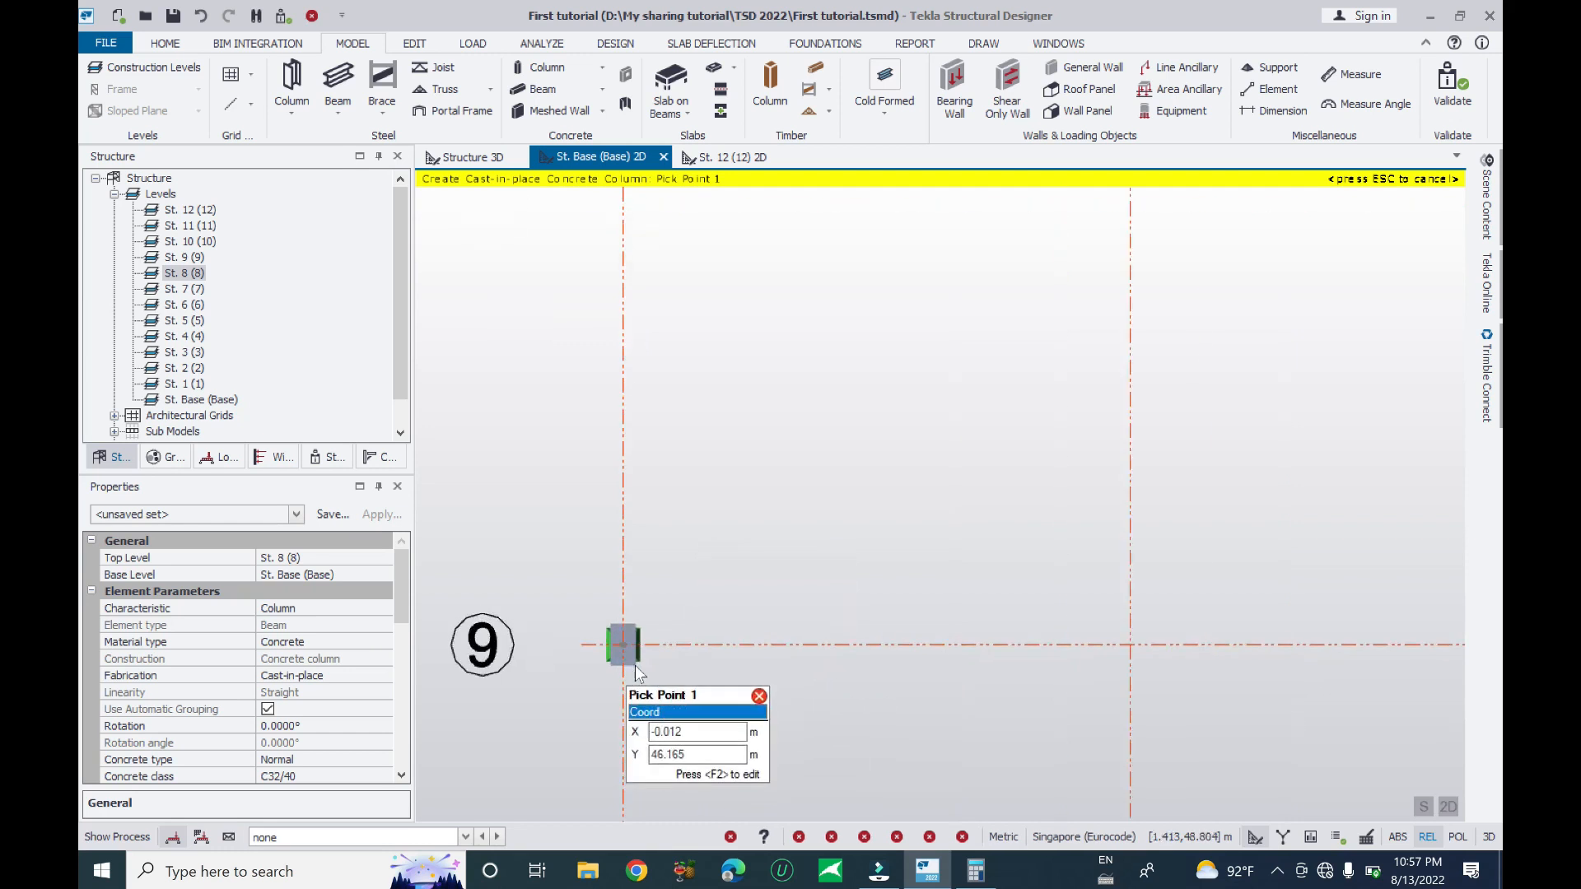
scroll(626, 659, up, 4)
scroll(605, 717, down, 4)
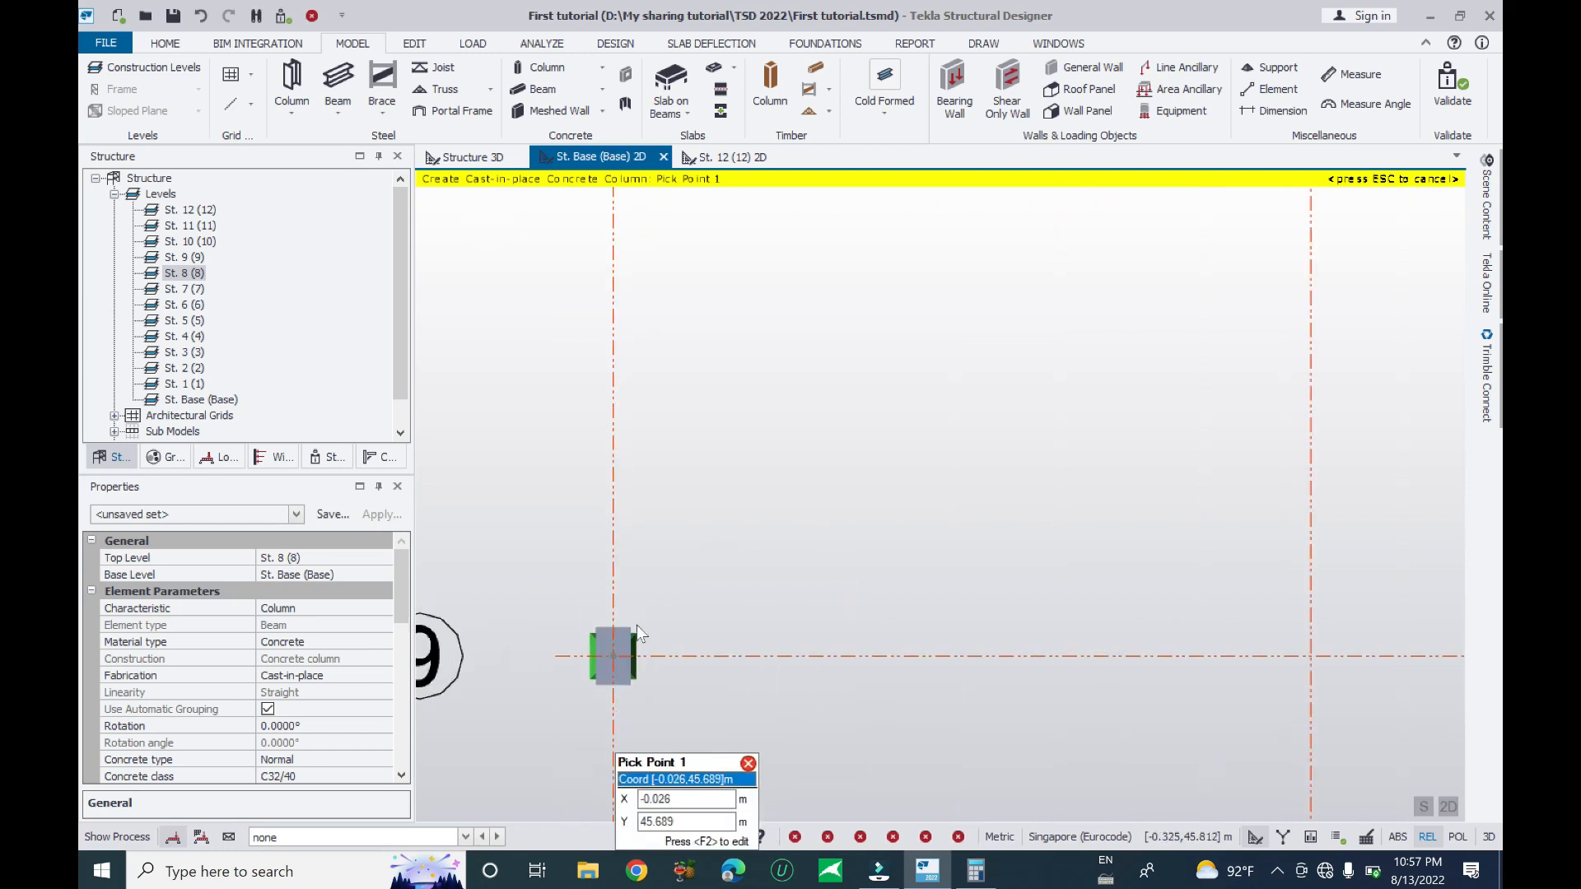
middle_drag(675, 267, 657, 417)
click(624, 349)
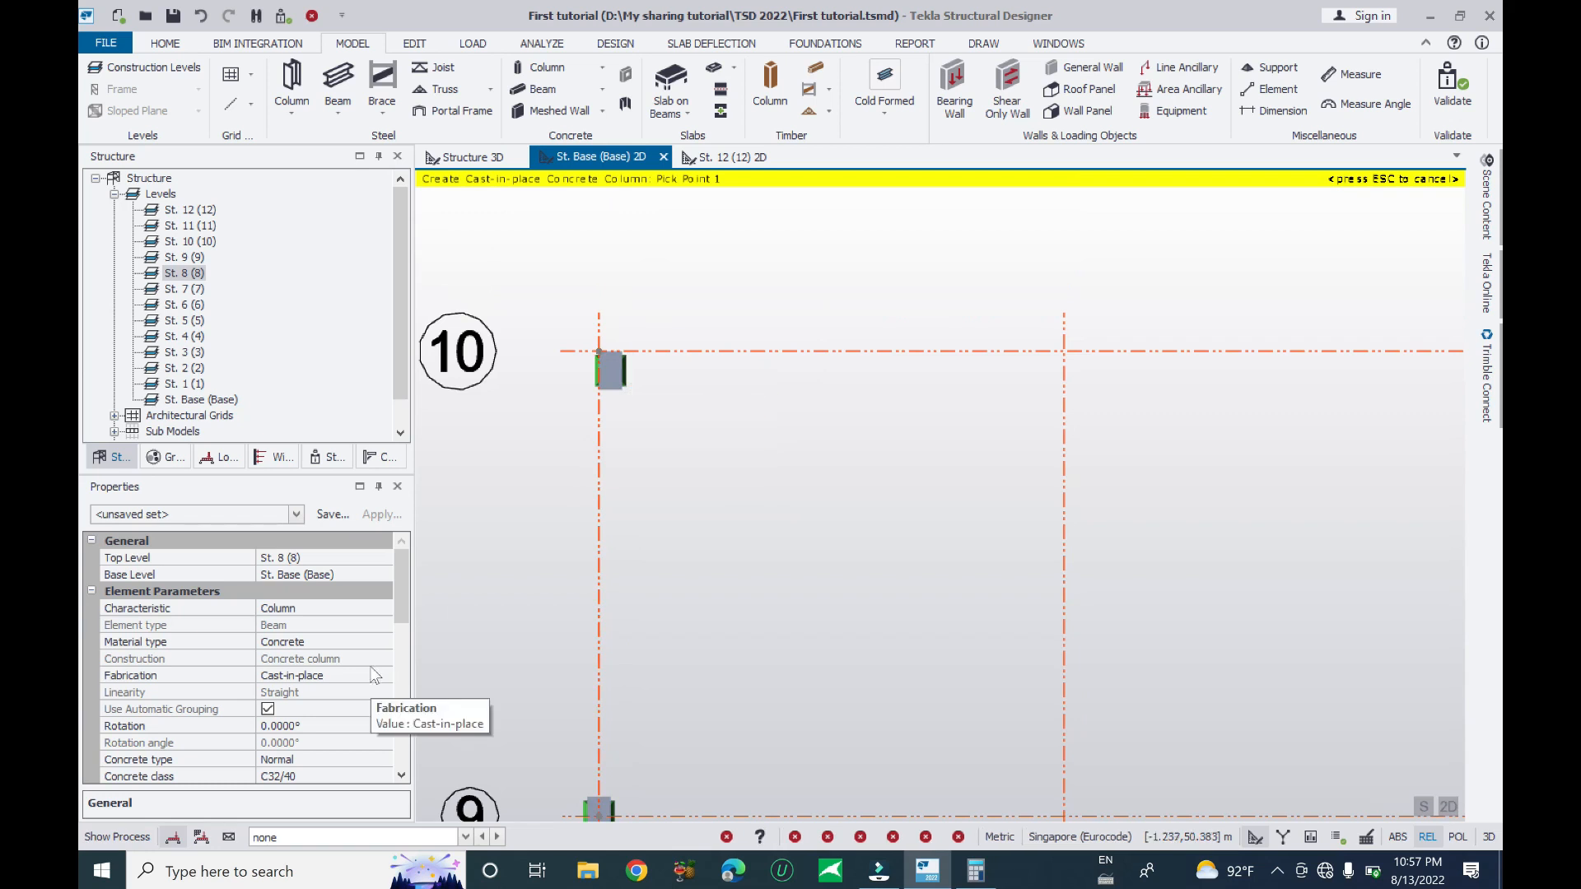
- Set the minor alignment to Left and place another column on grid line 10
scroll(396, 634, down, 1)
mouse_move(397, 634)
mouse_down()
mouse_move(389, 693)
mouse_move(394, 634)
mouse_move(391, 654)
mouse_up()
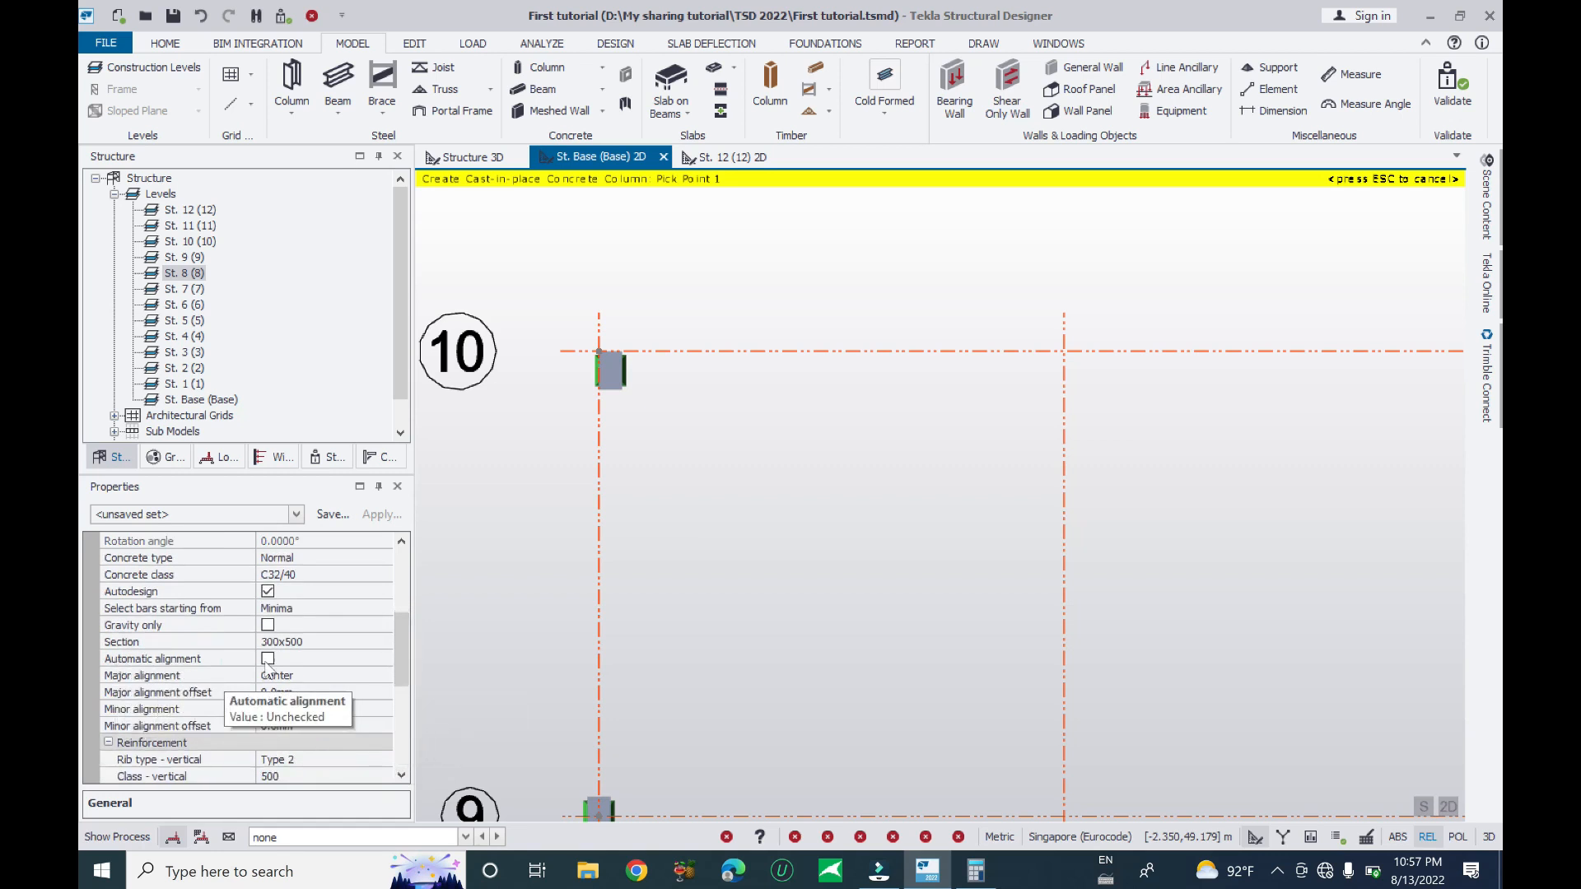
click(381, 710)
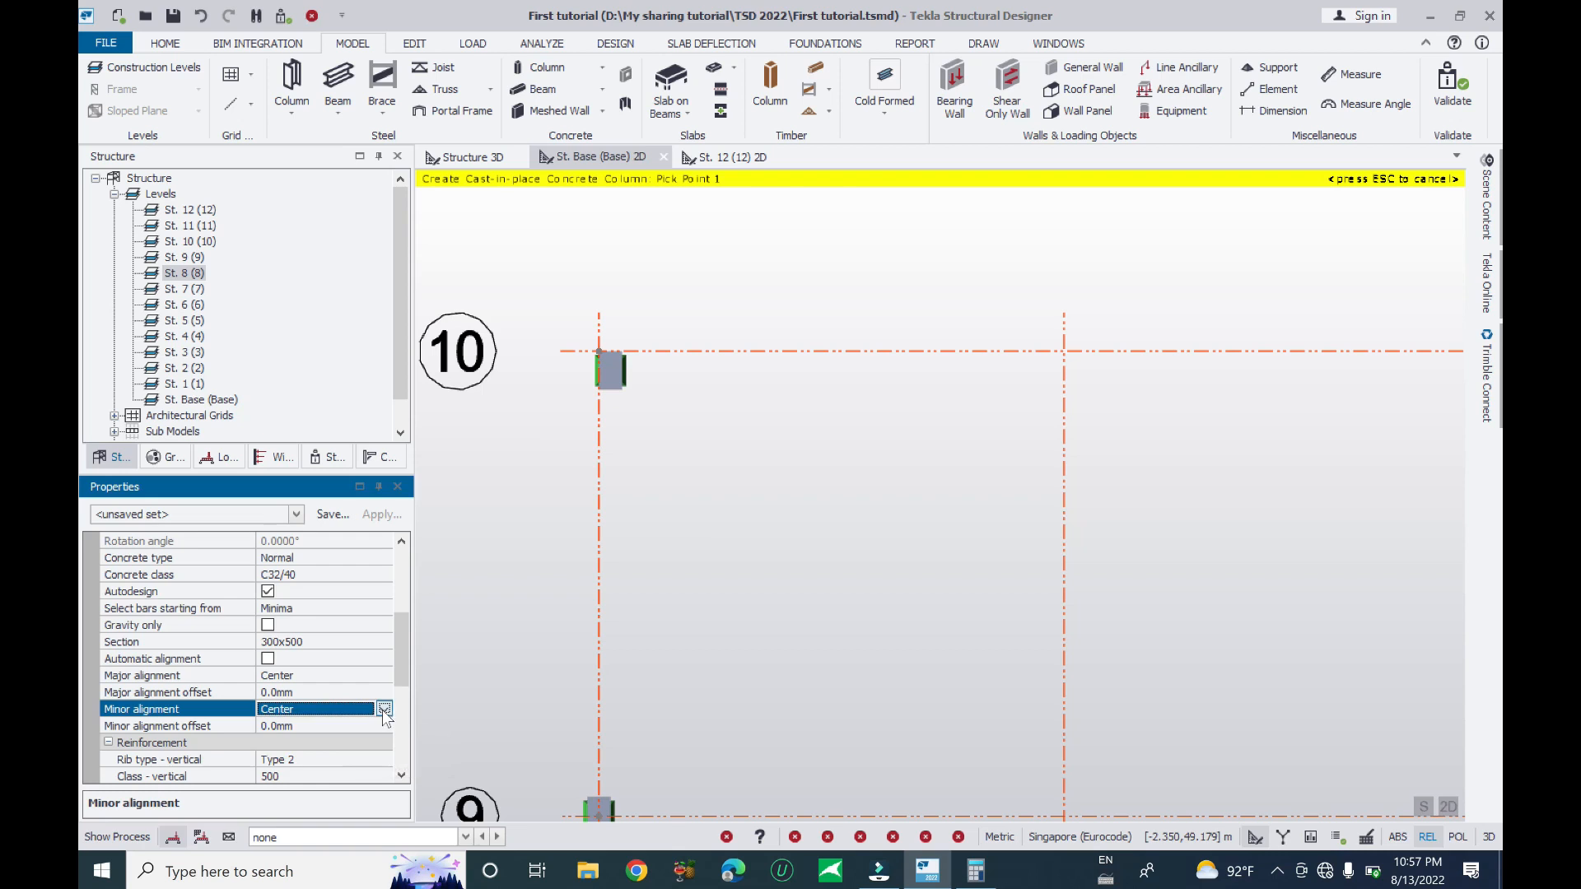
click(384, 710)
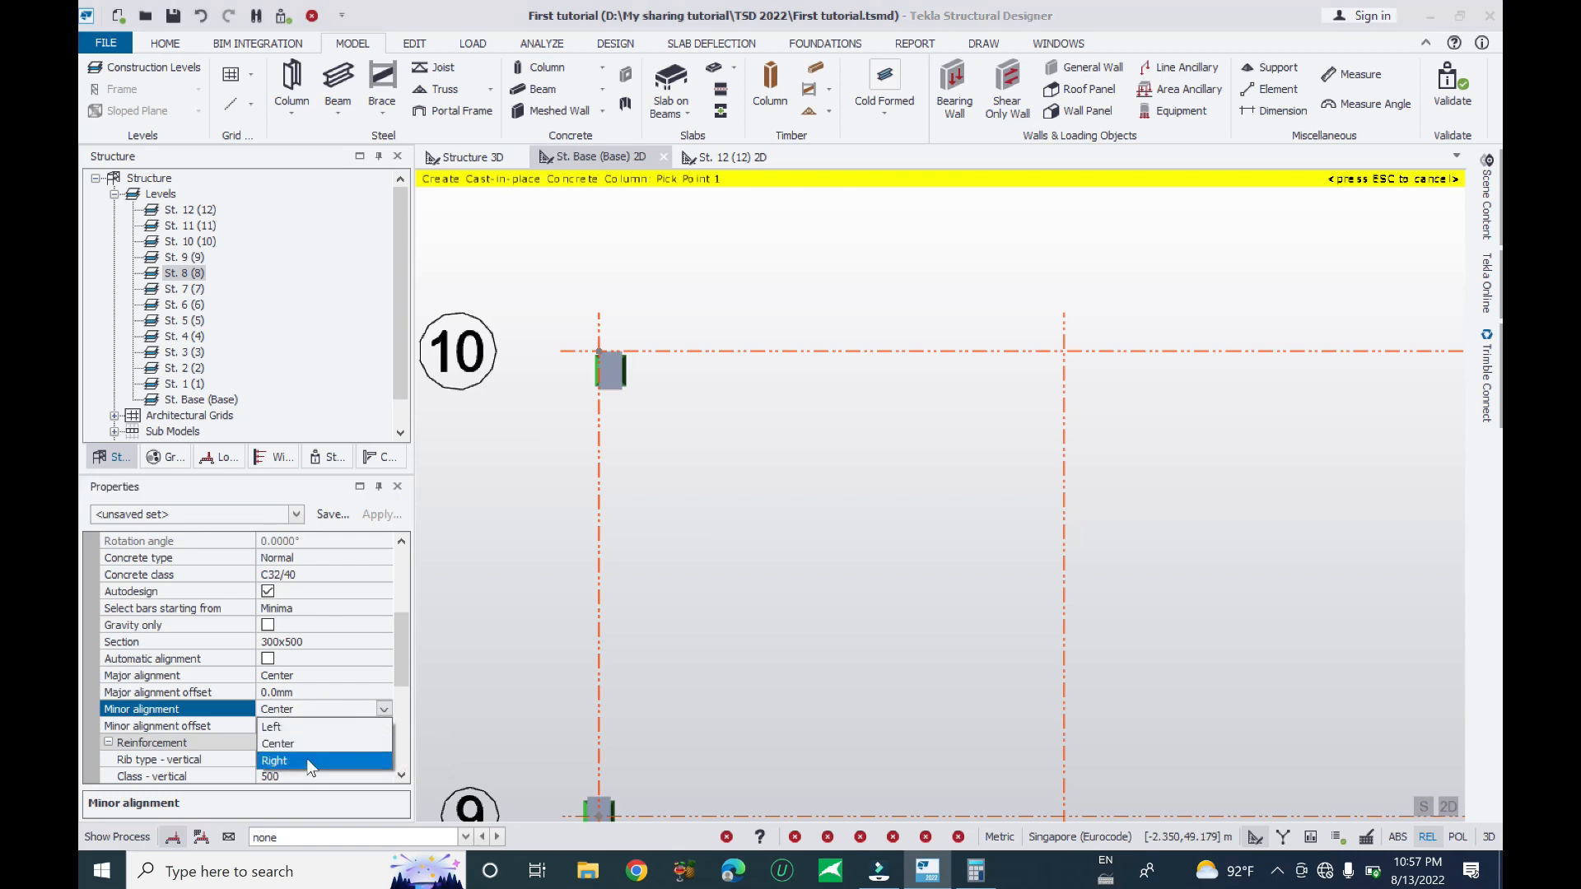
click(315, 729)
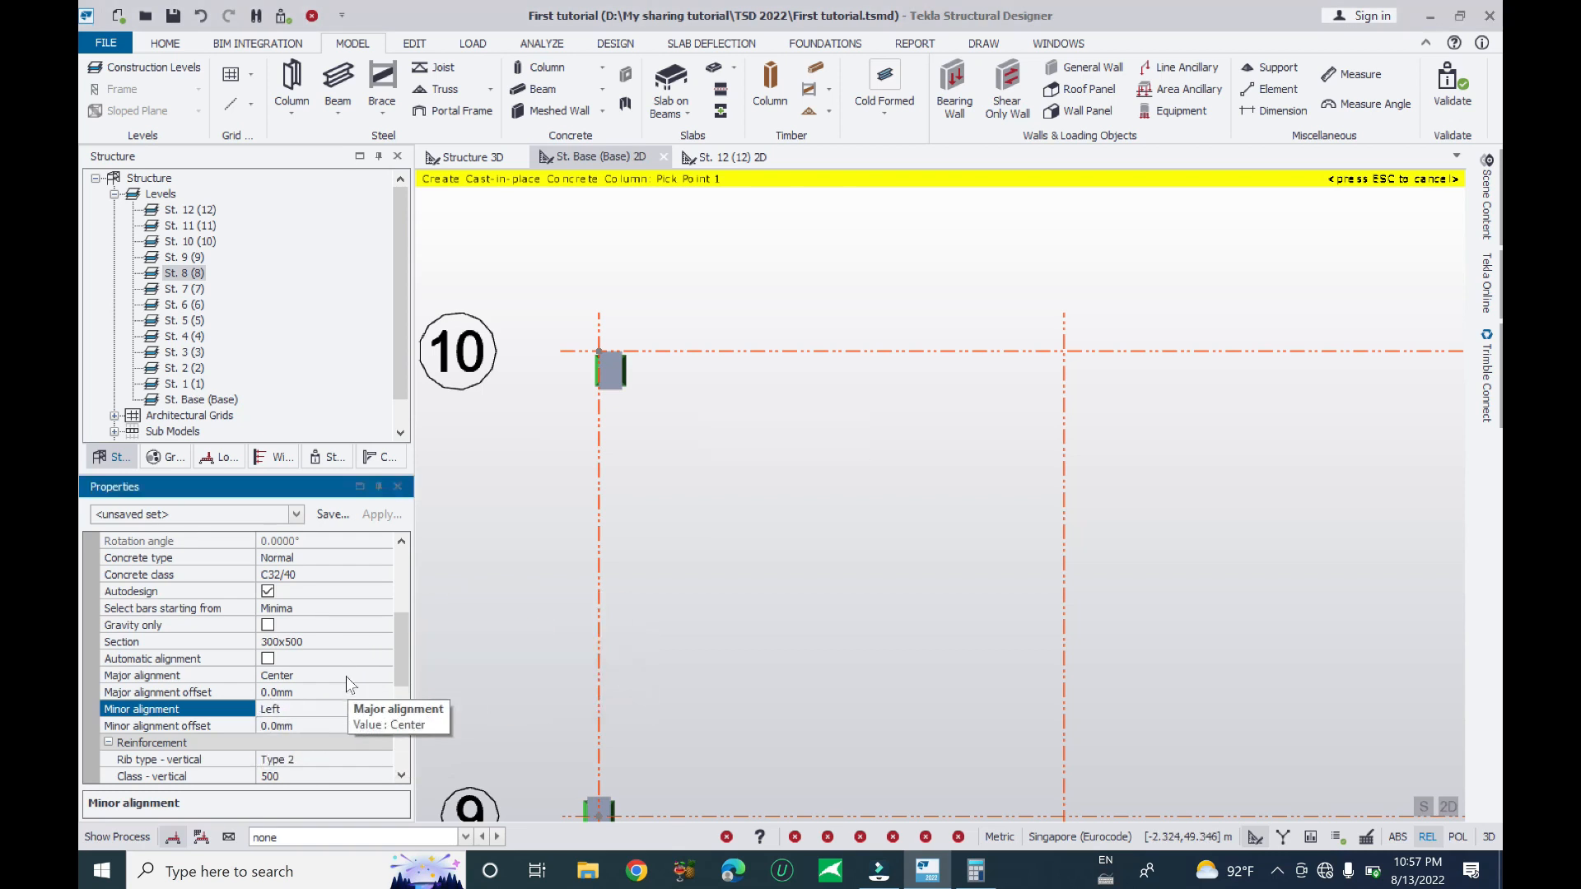
click(1085, 425)
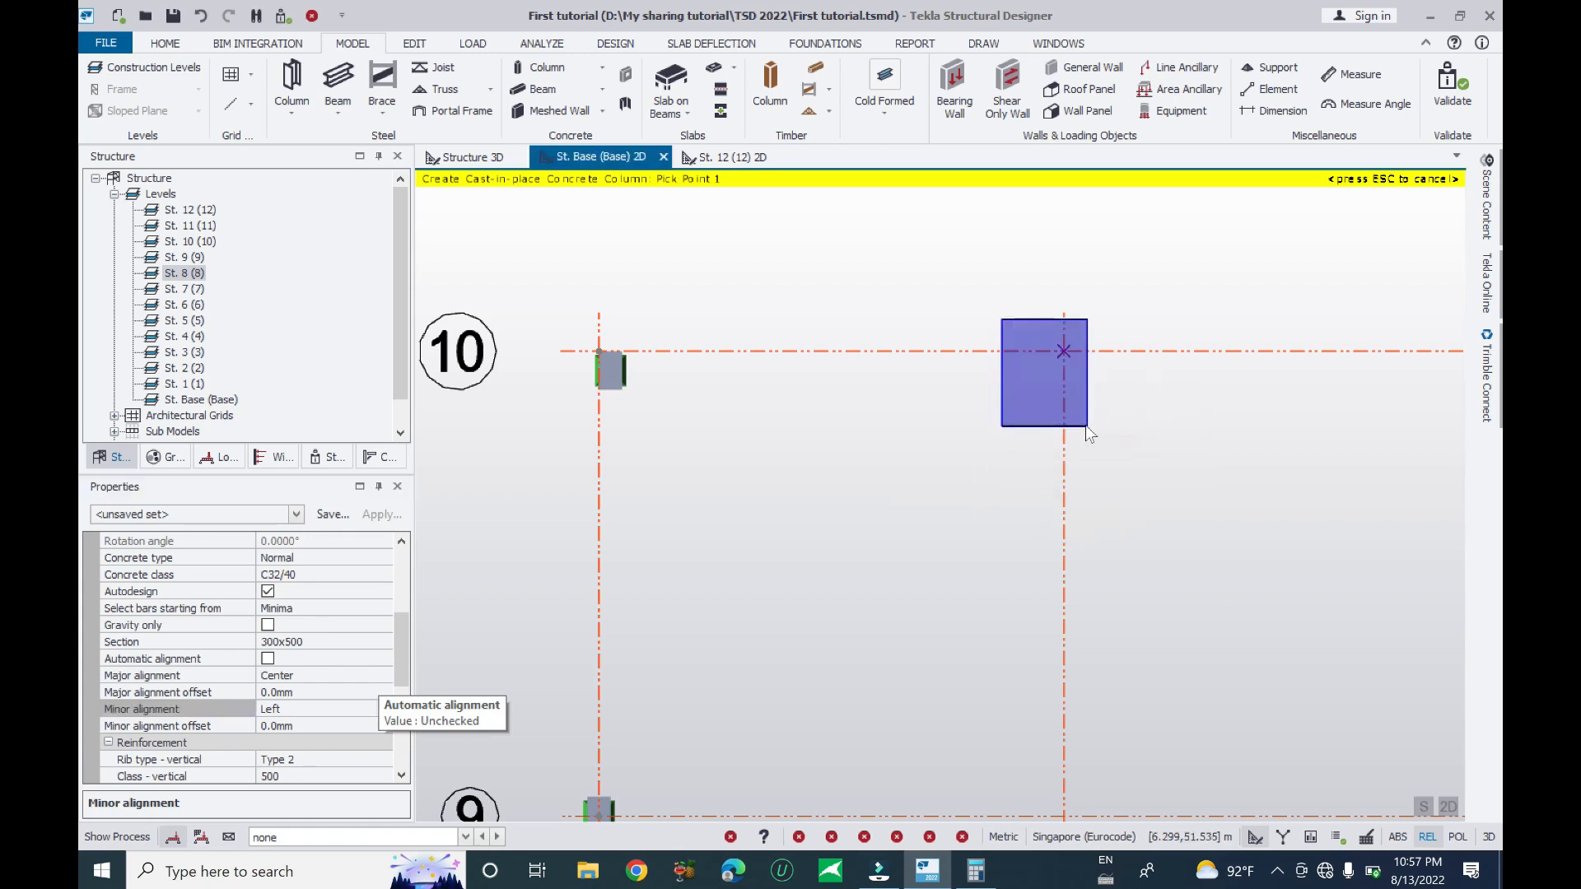
scroll(921, 393, down, 4)
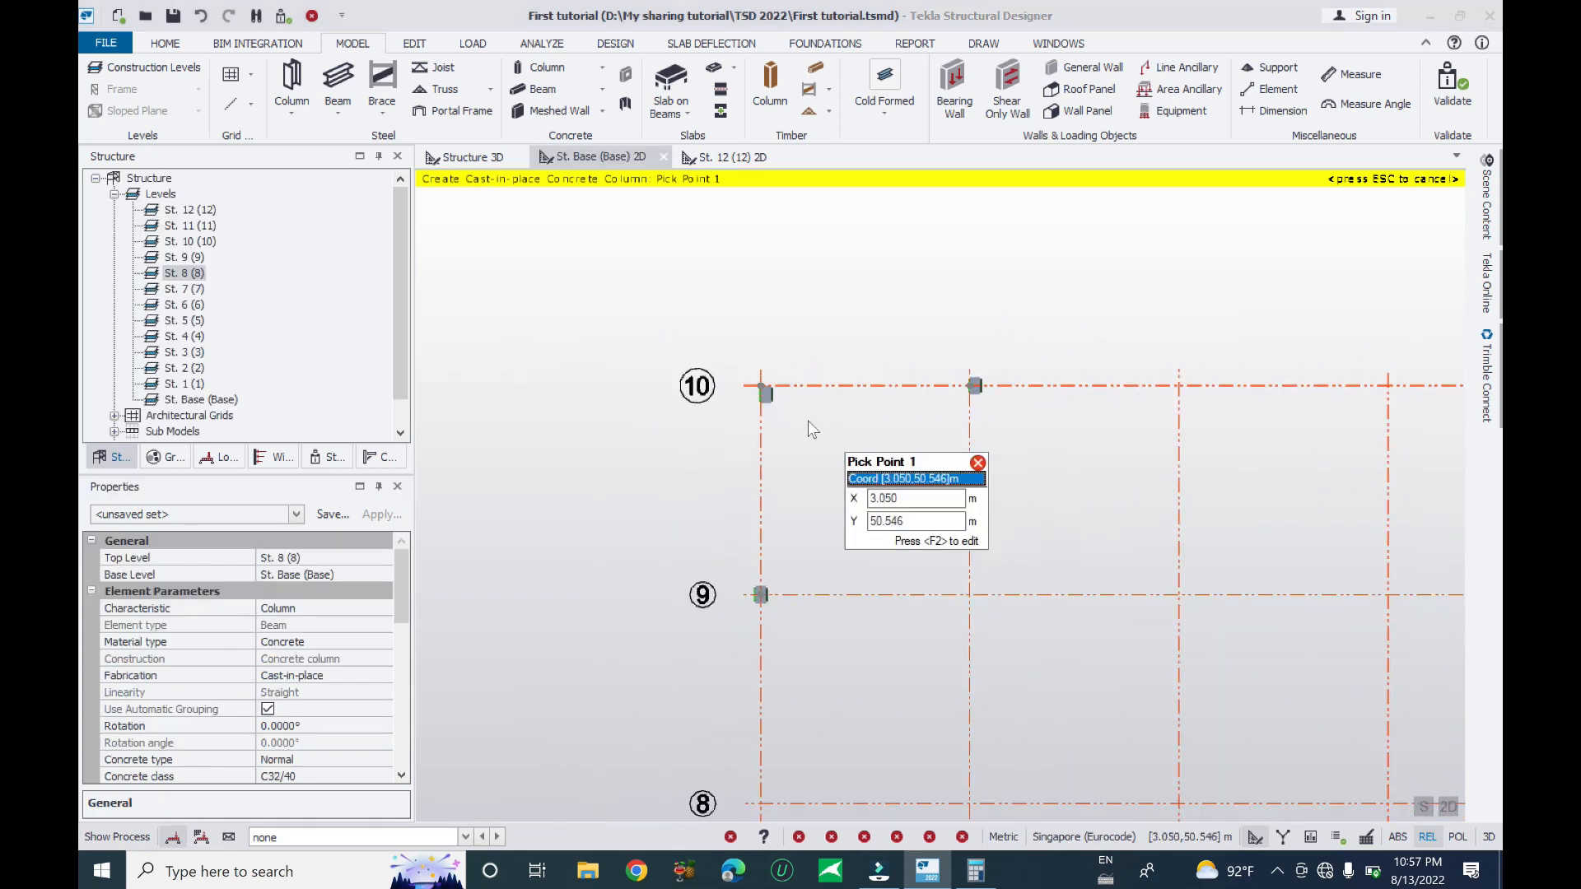
- Undo the three trial columns and restart column placement with a 400x400 section
key(Escape)
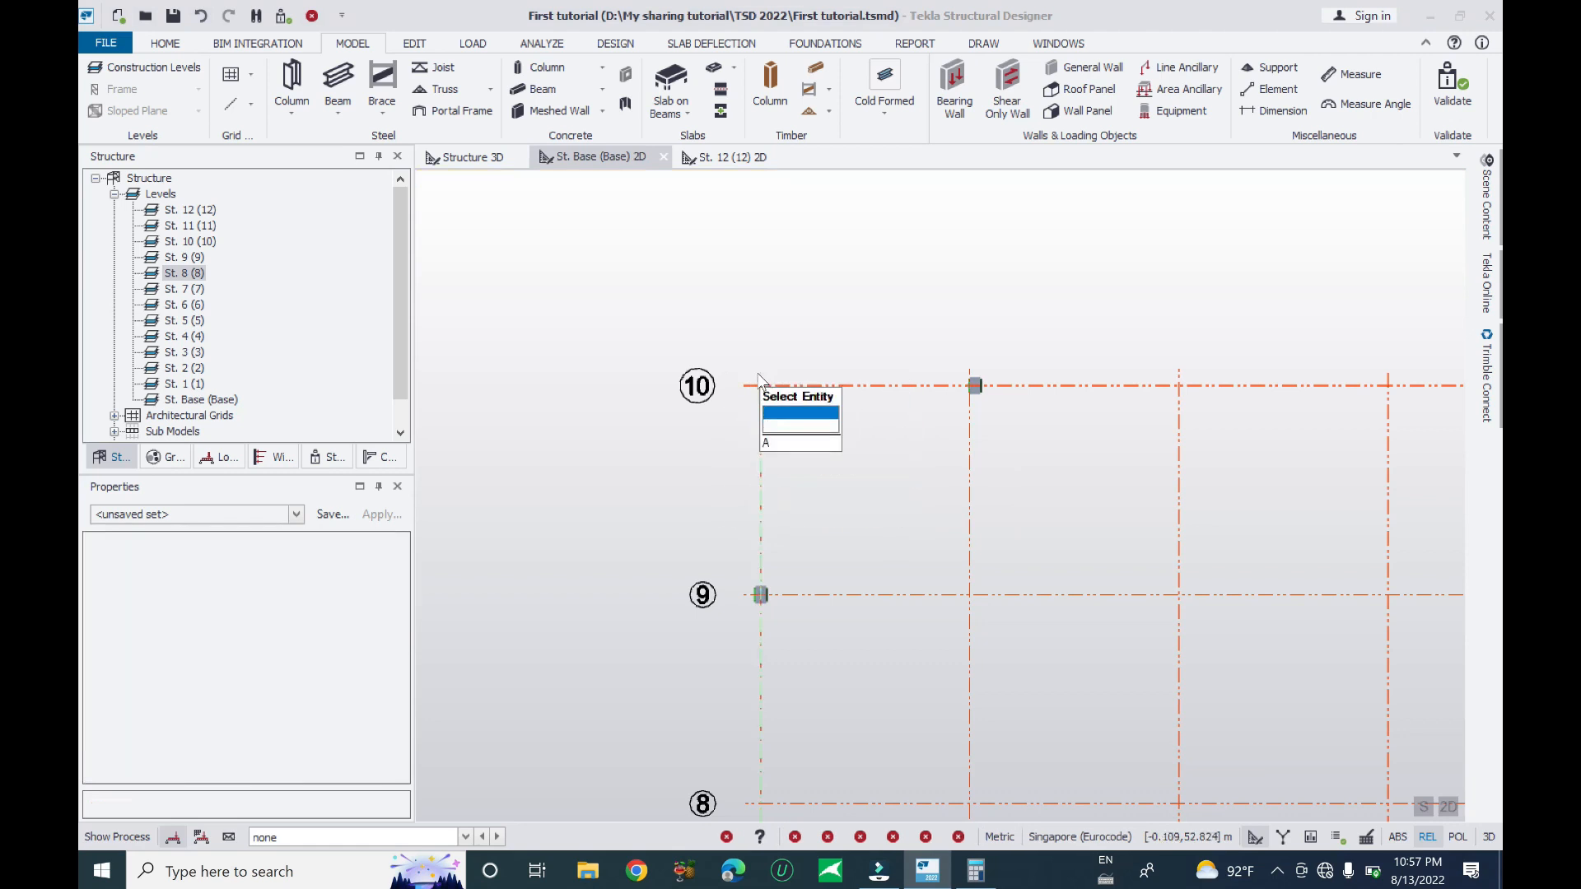
key(ctrl+z)
key(ctrl+z)
key(ctrl+z)
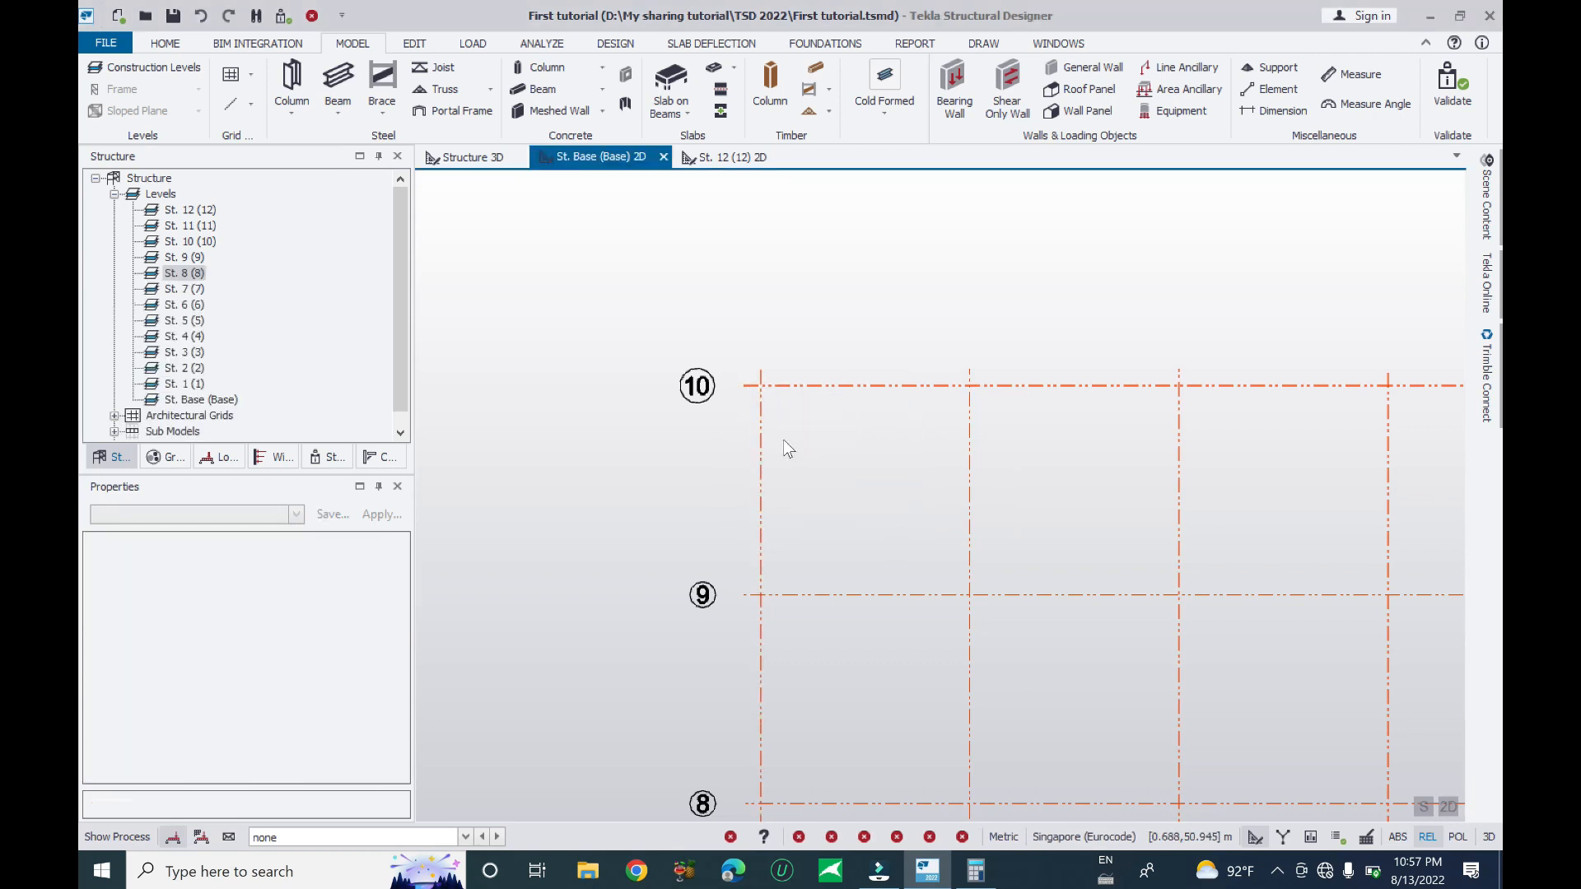
click(543, 67)
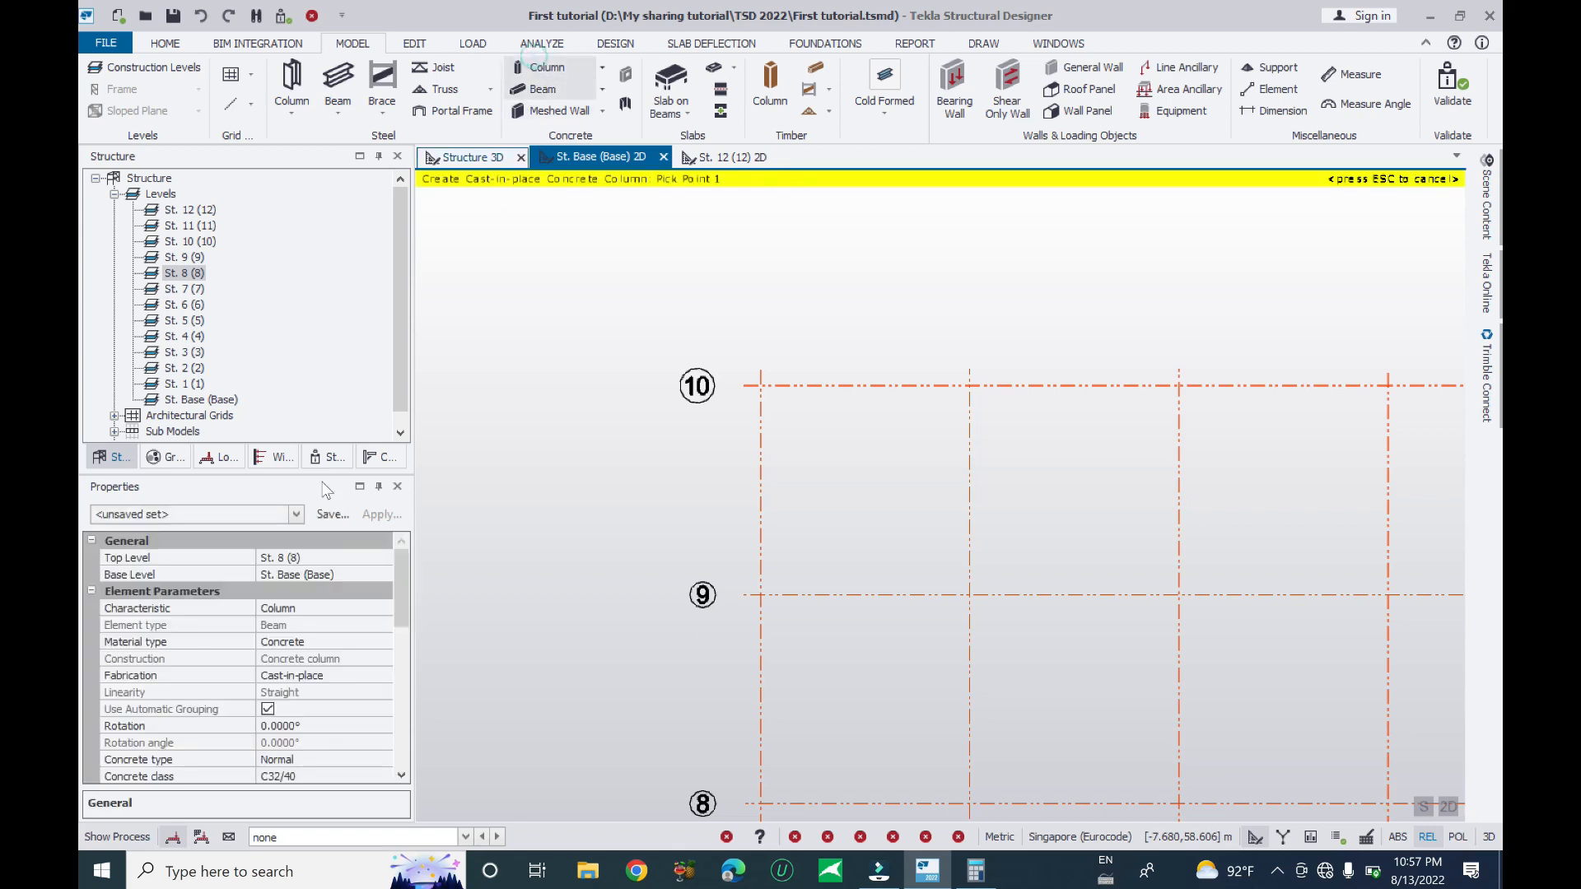
drag(402, 585, 386, 665)
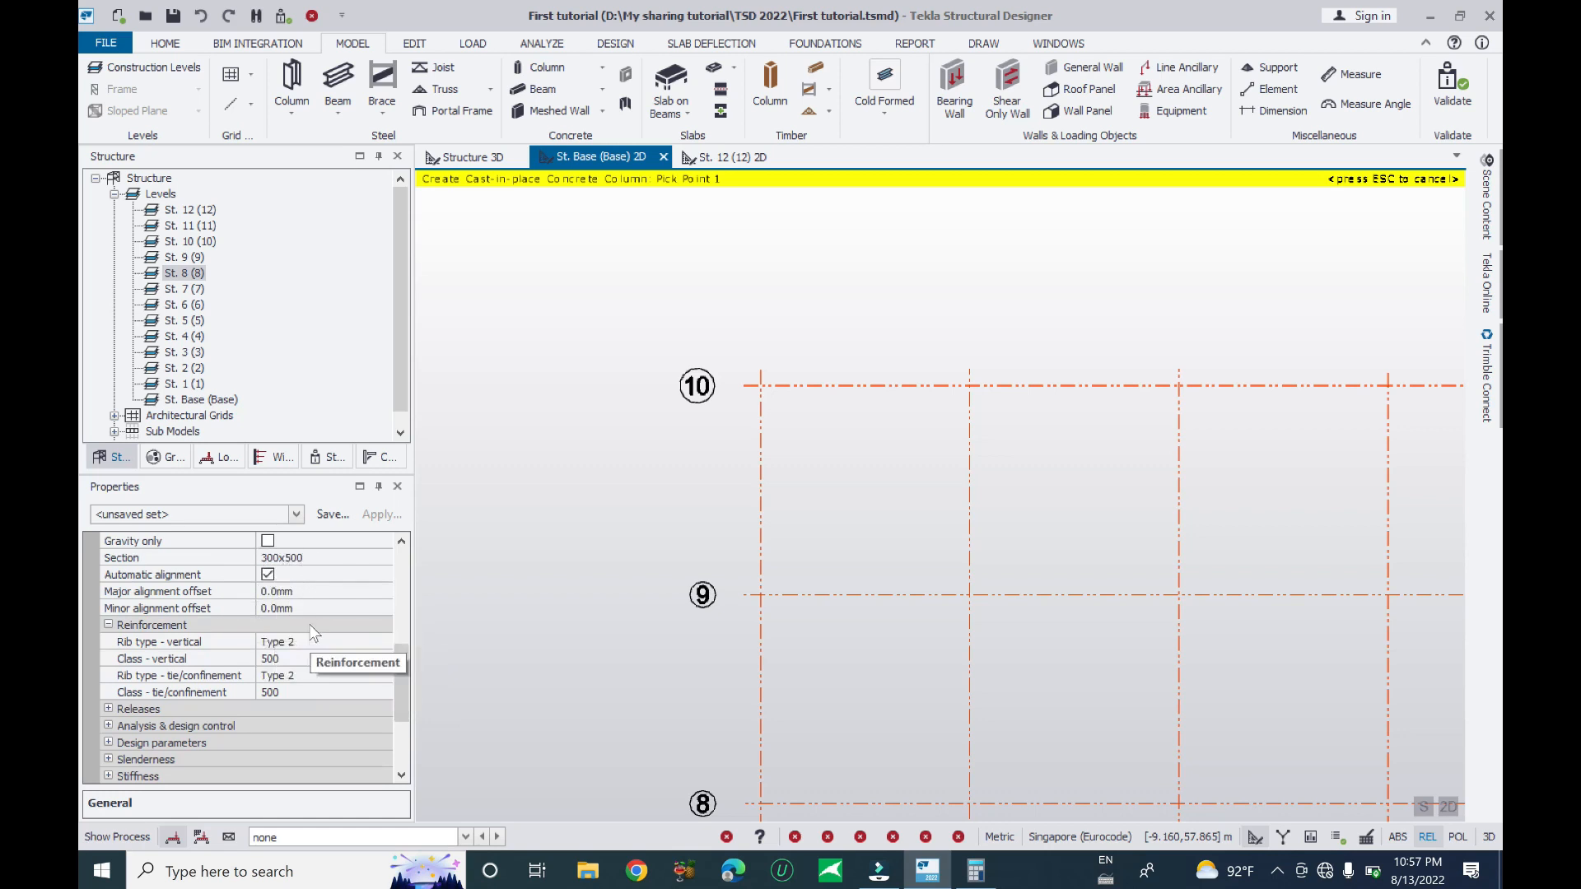
click(355, 557)
click(383, 558)
click(335, 593)
drag(397, 603, 392, 653)
scroll(389, 649, down, 2)
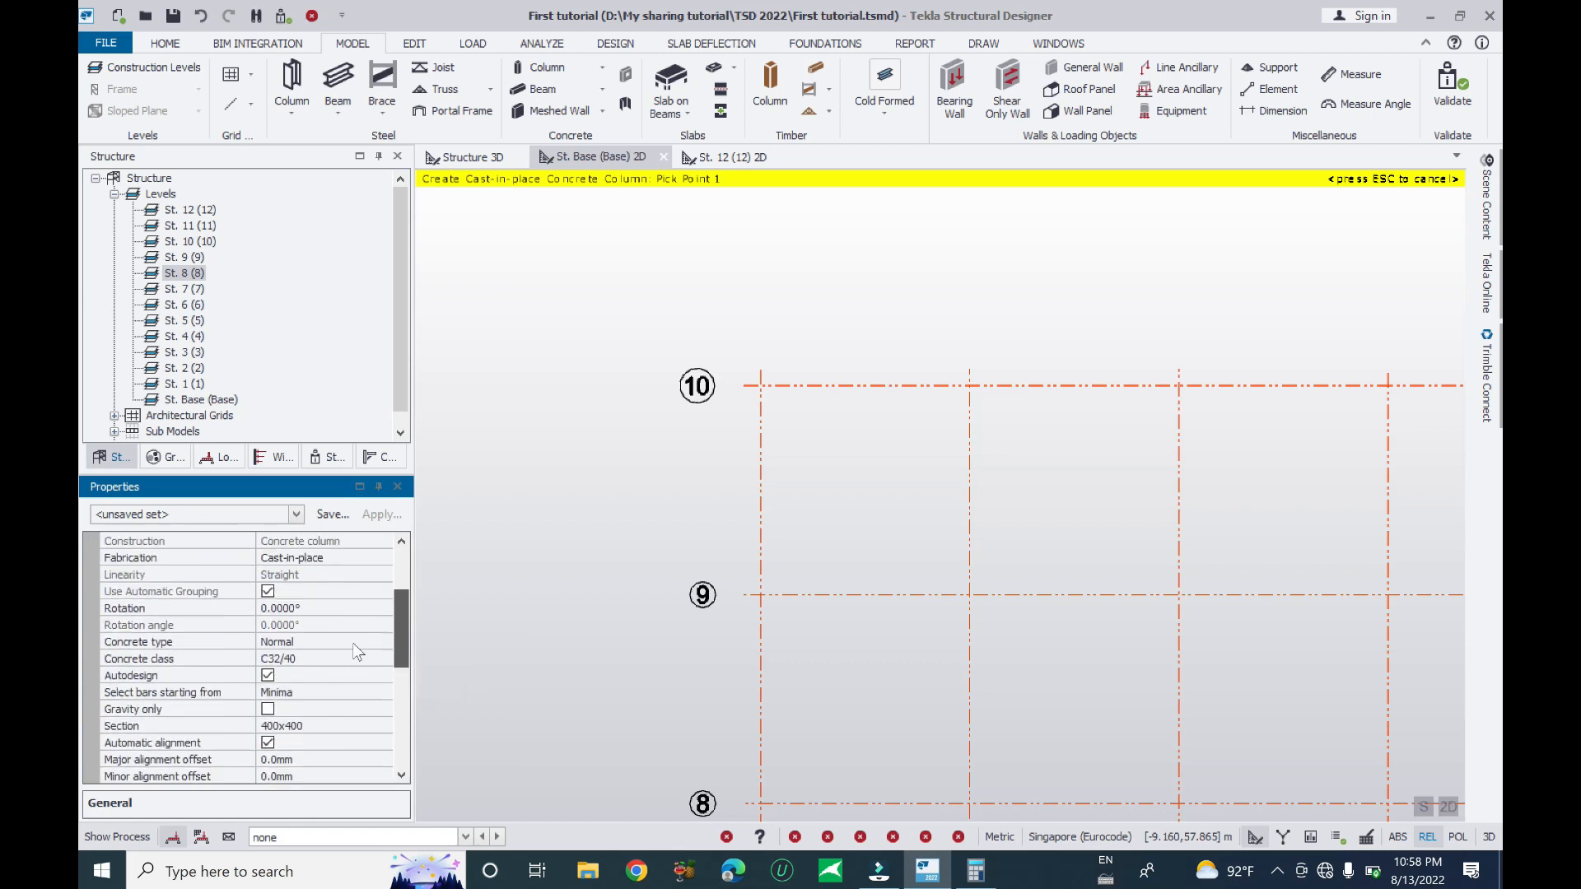
- Edit the 400x400 column section to a 600 breadth and 600 depth
click(330, 624)
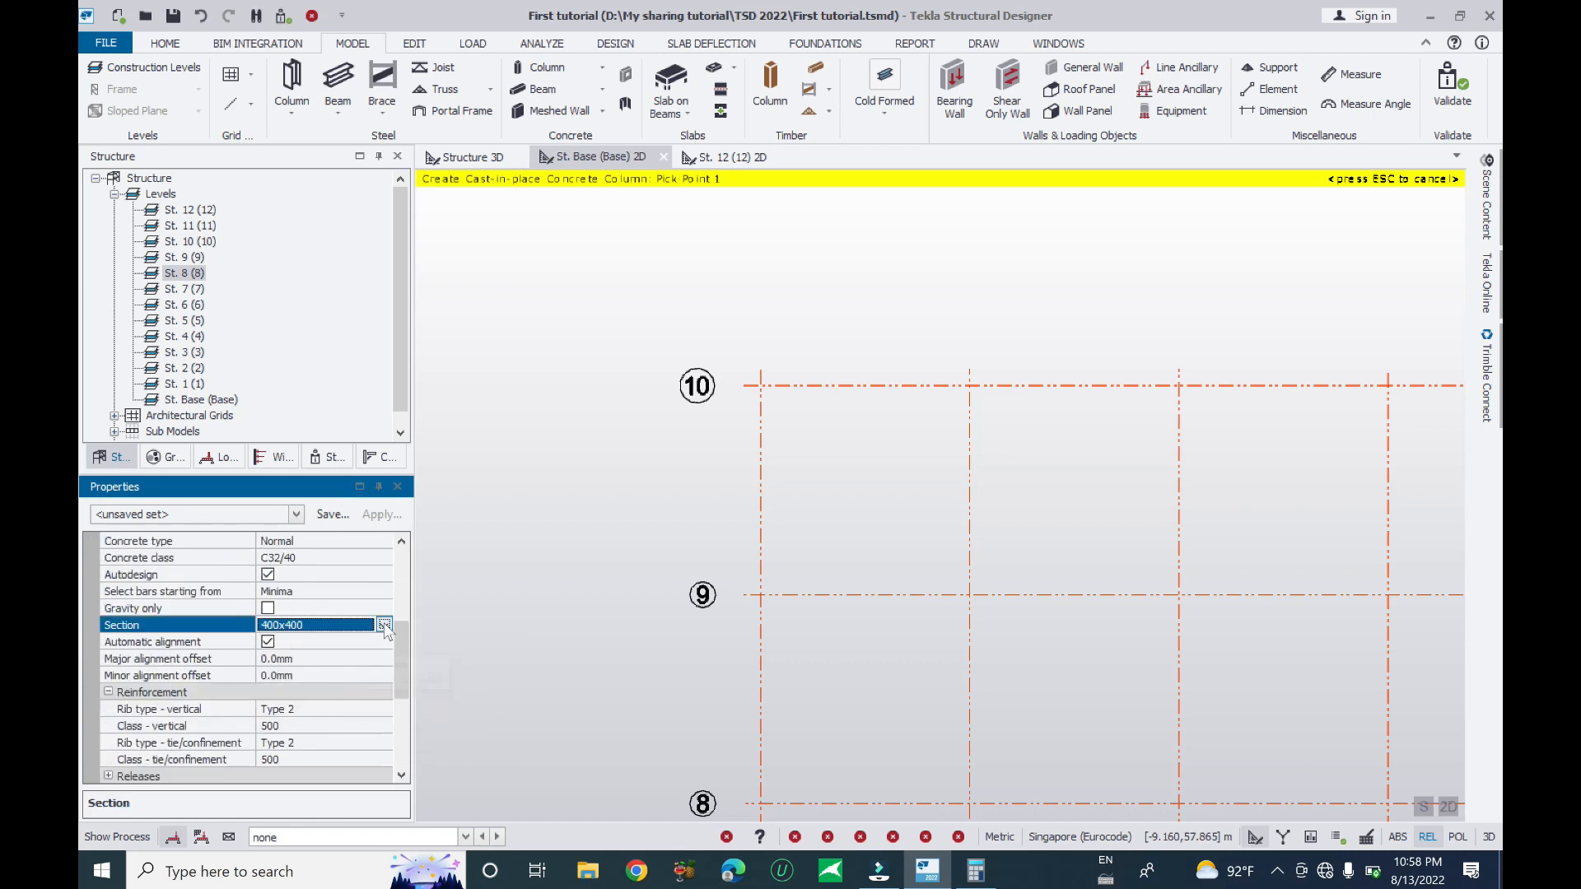
click(326, 676)
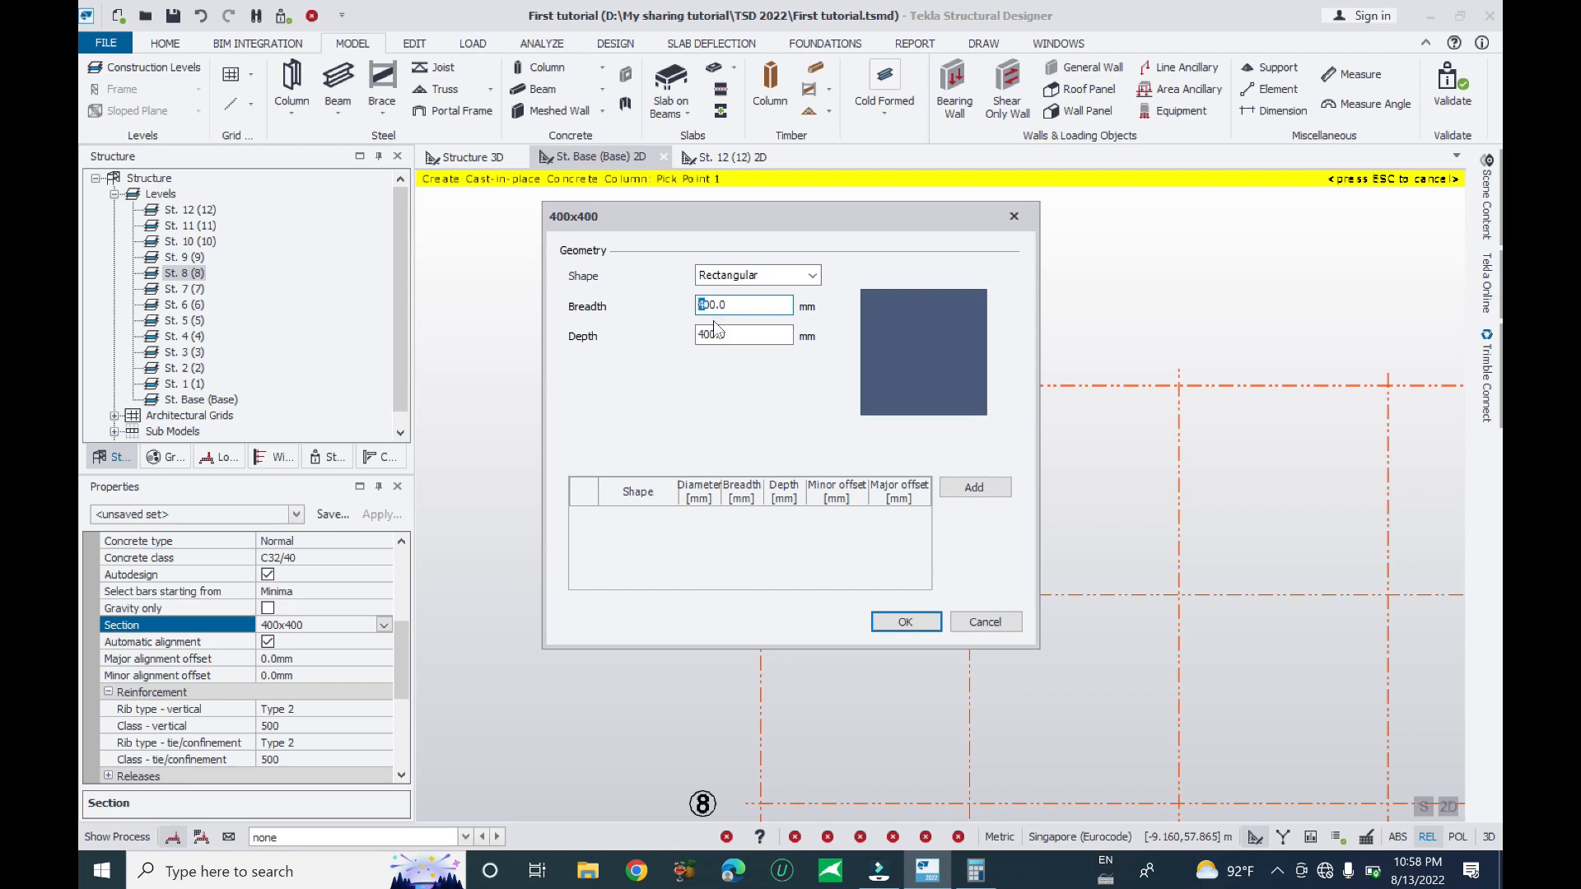
text(6)
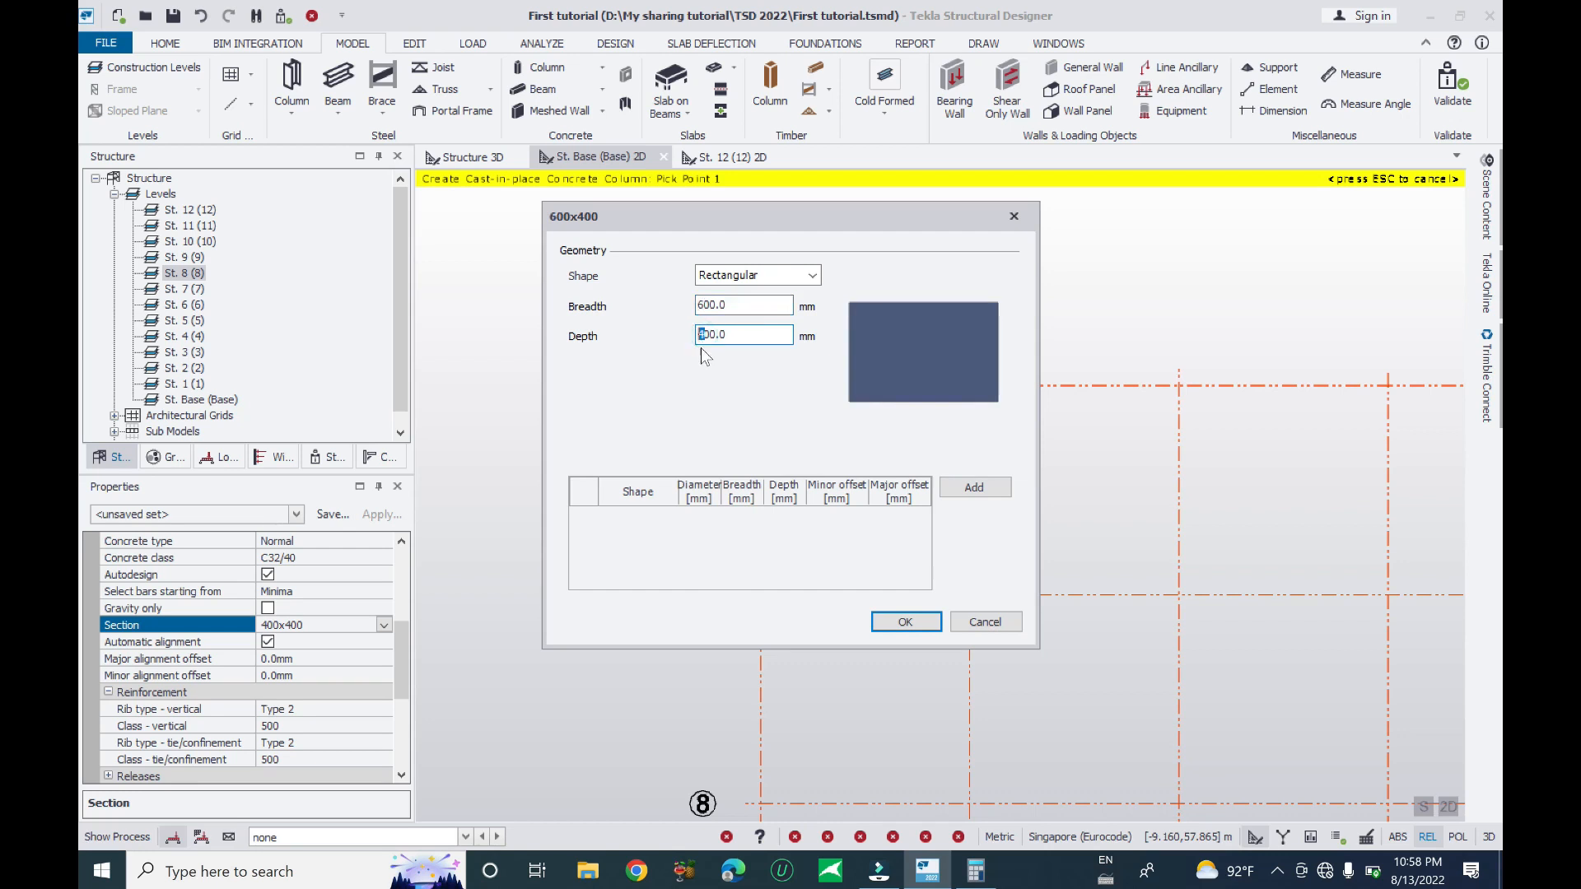
text(6)
click(893, 621)
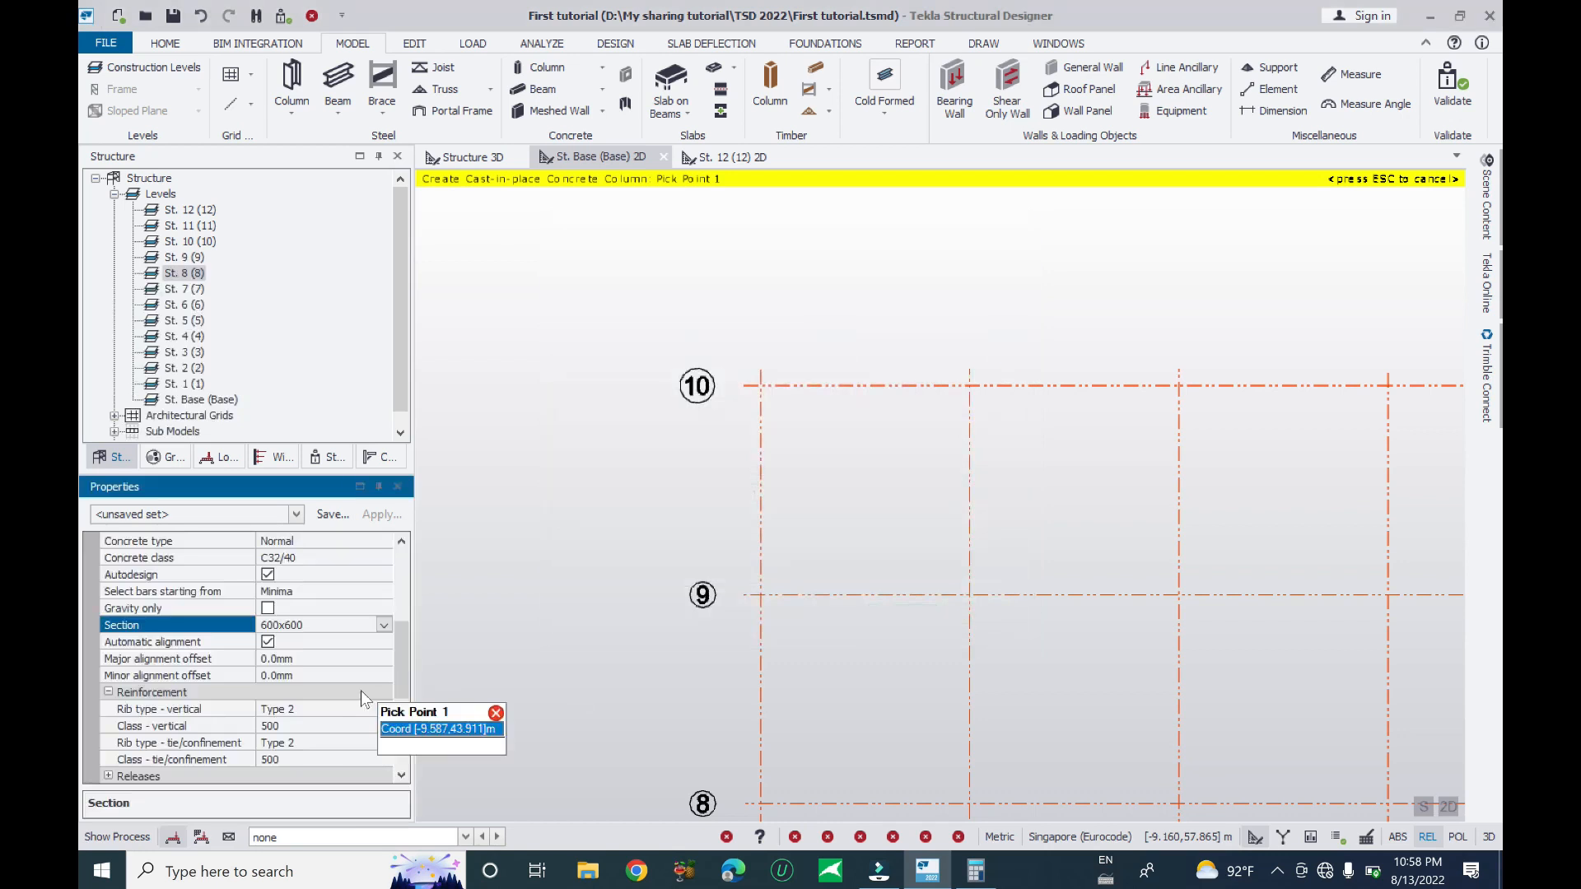
drag(395, 665, 402, 689)
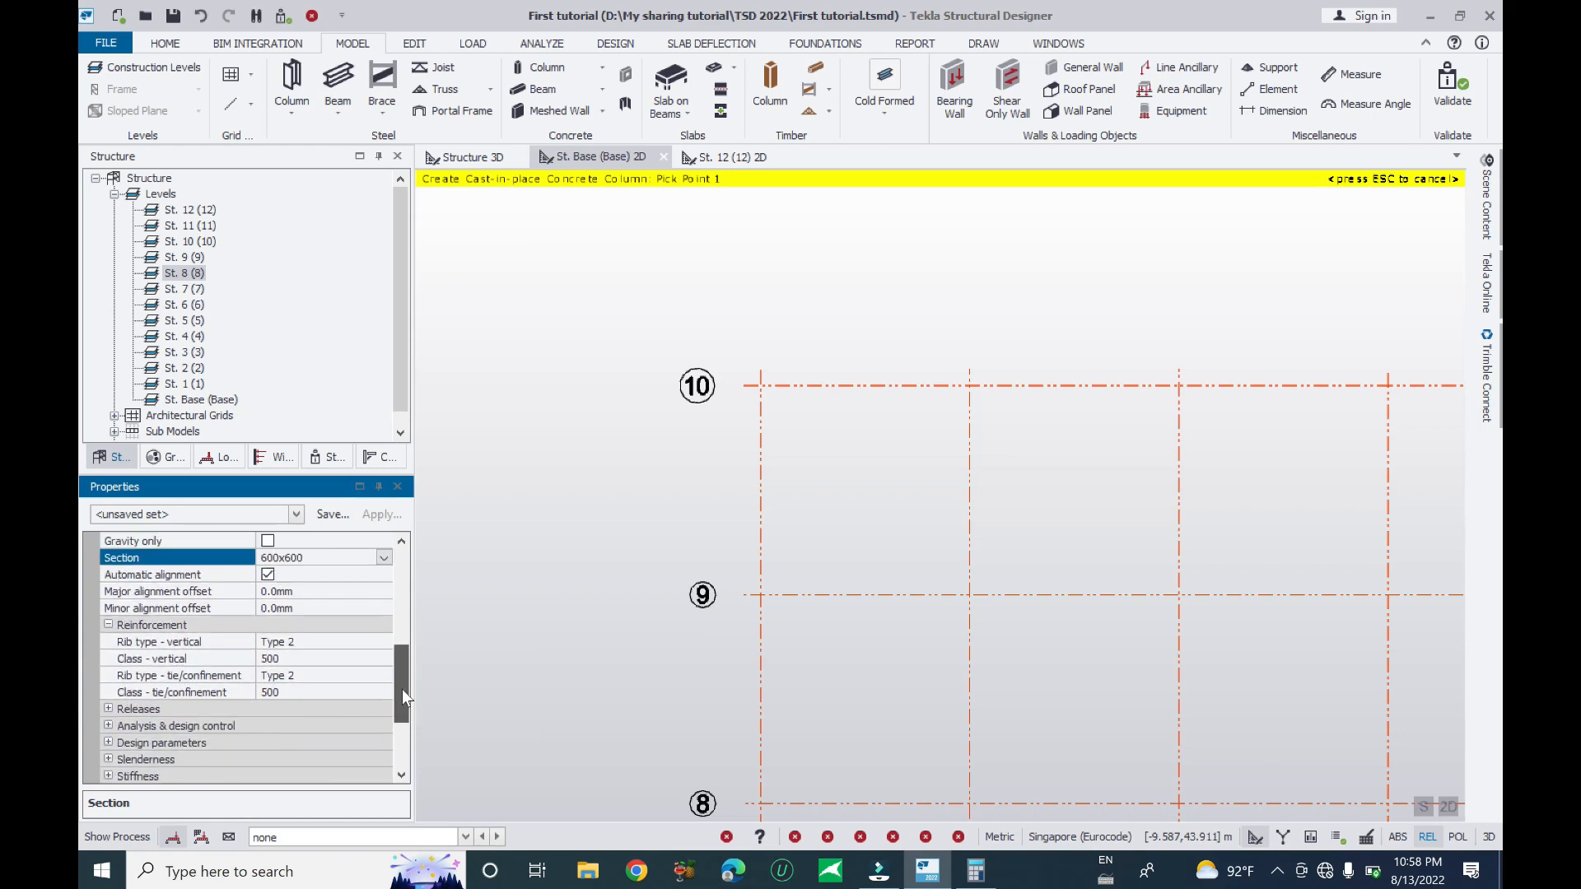
- Turn off automatic alignment for the 600x600 column and keep Type 2 ribs for vertical bars
click(268, 575)
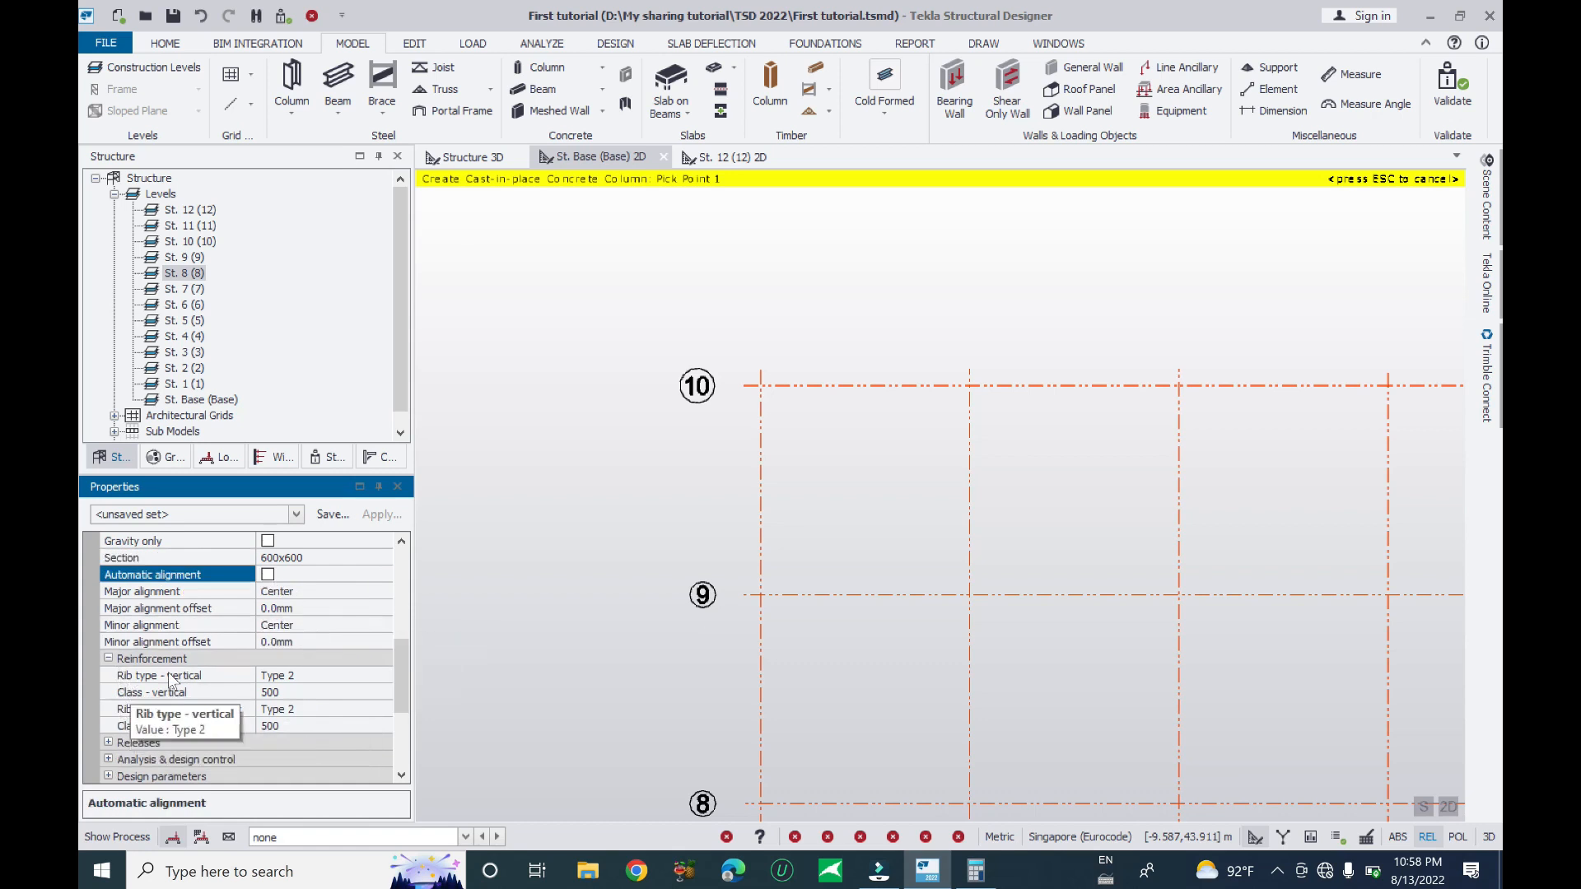
scroll(210, 683, down, 1)
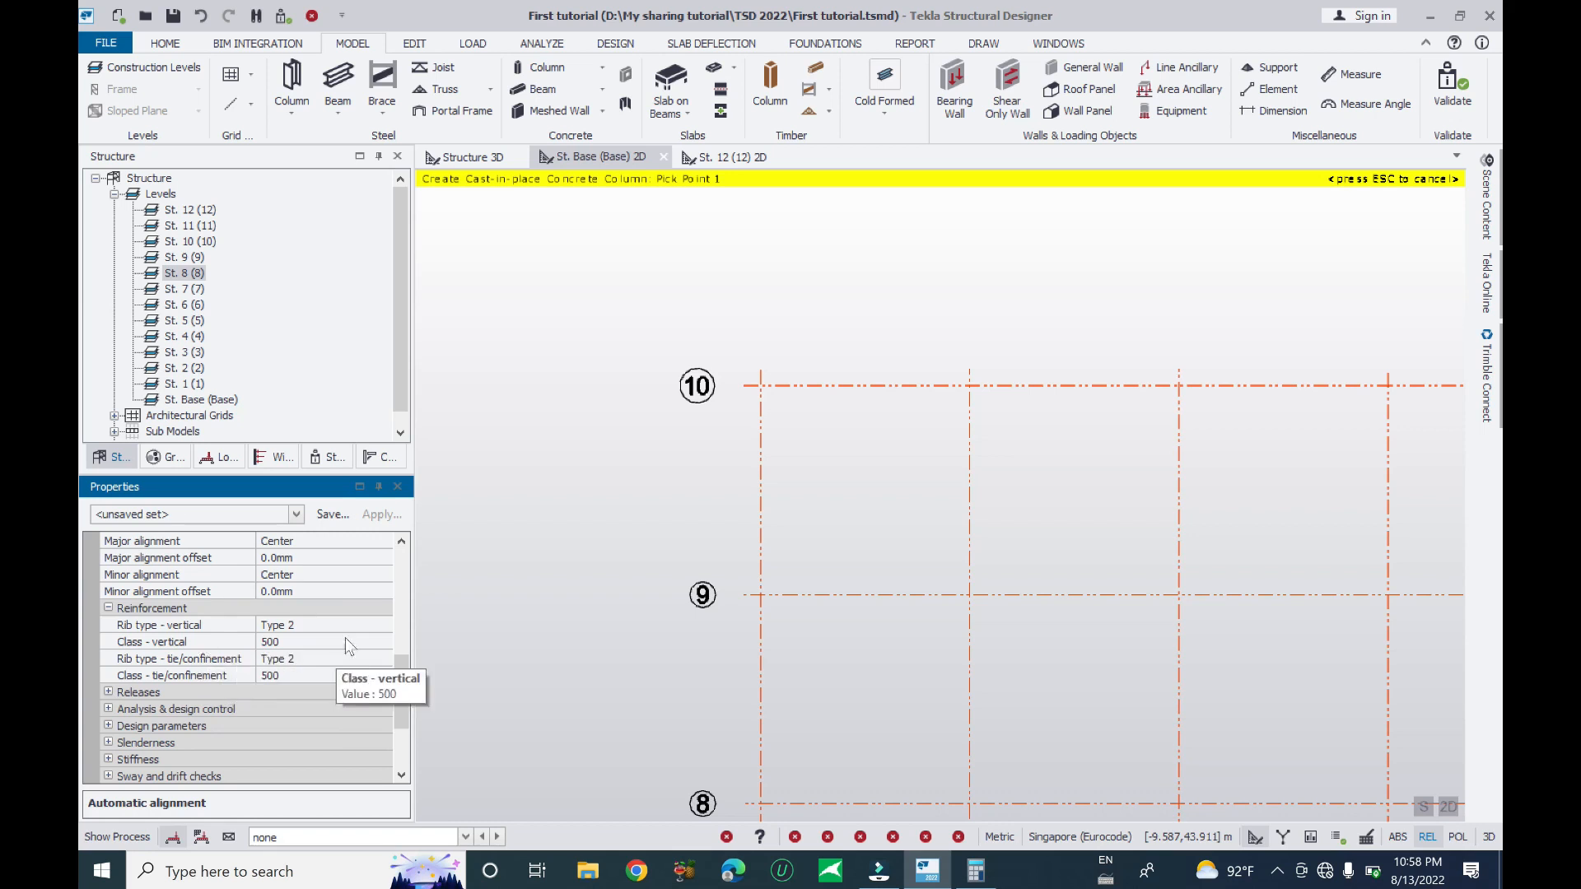
scroll(402, 686, up, 1)
mouse_move(402, 687)
mouse_down()
mouse_move(393, 576)
mouse_move(385, 697)
mouse_up()
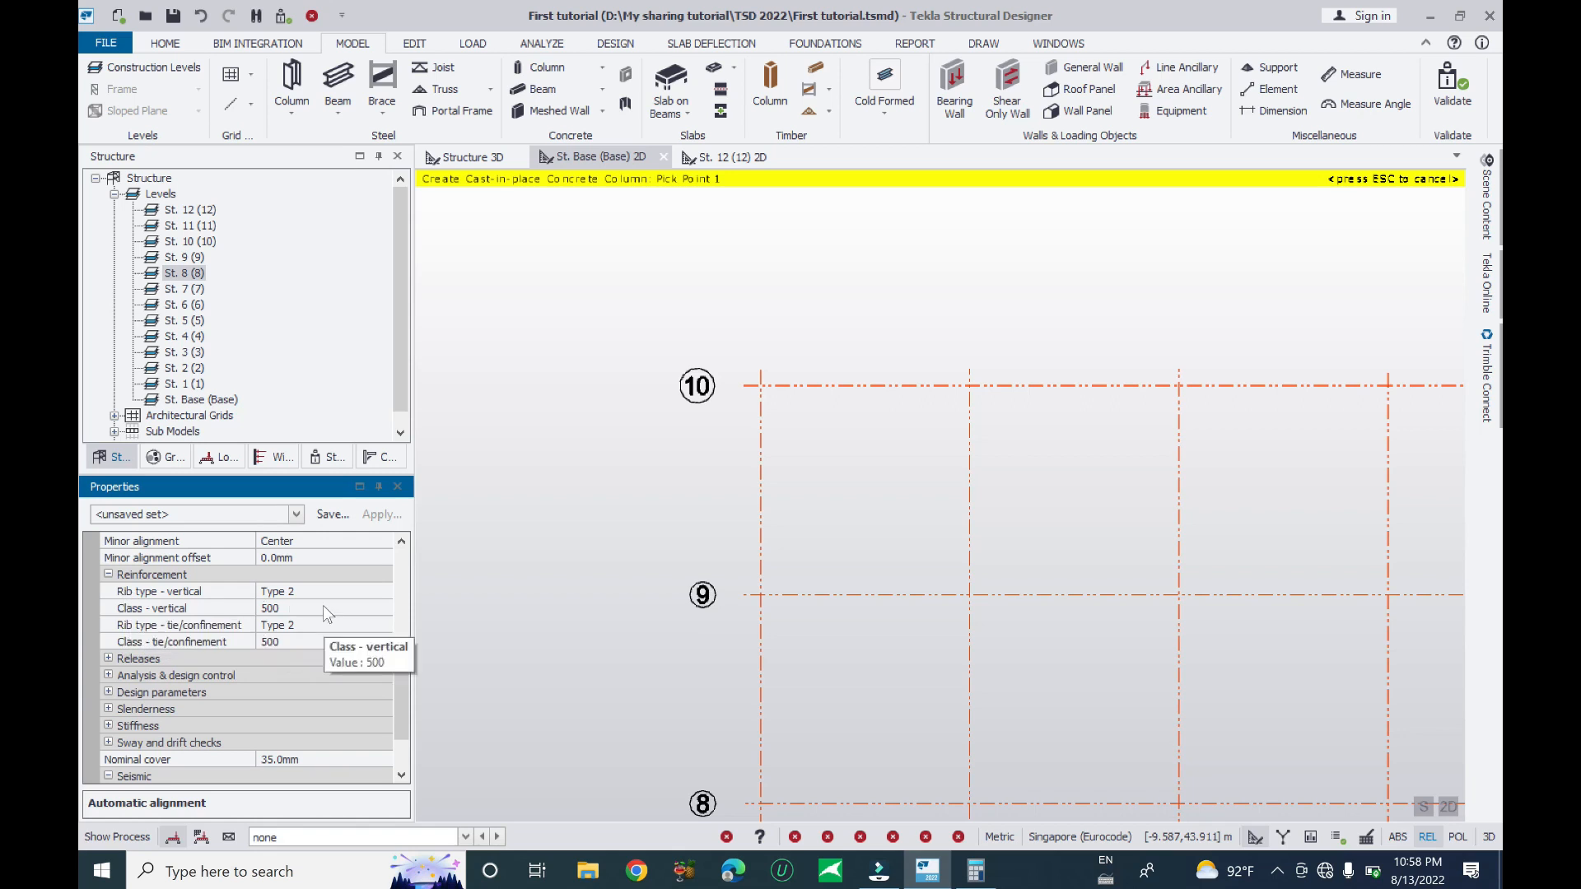
click(372, 593)
click(384, 592)
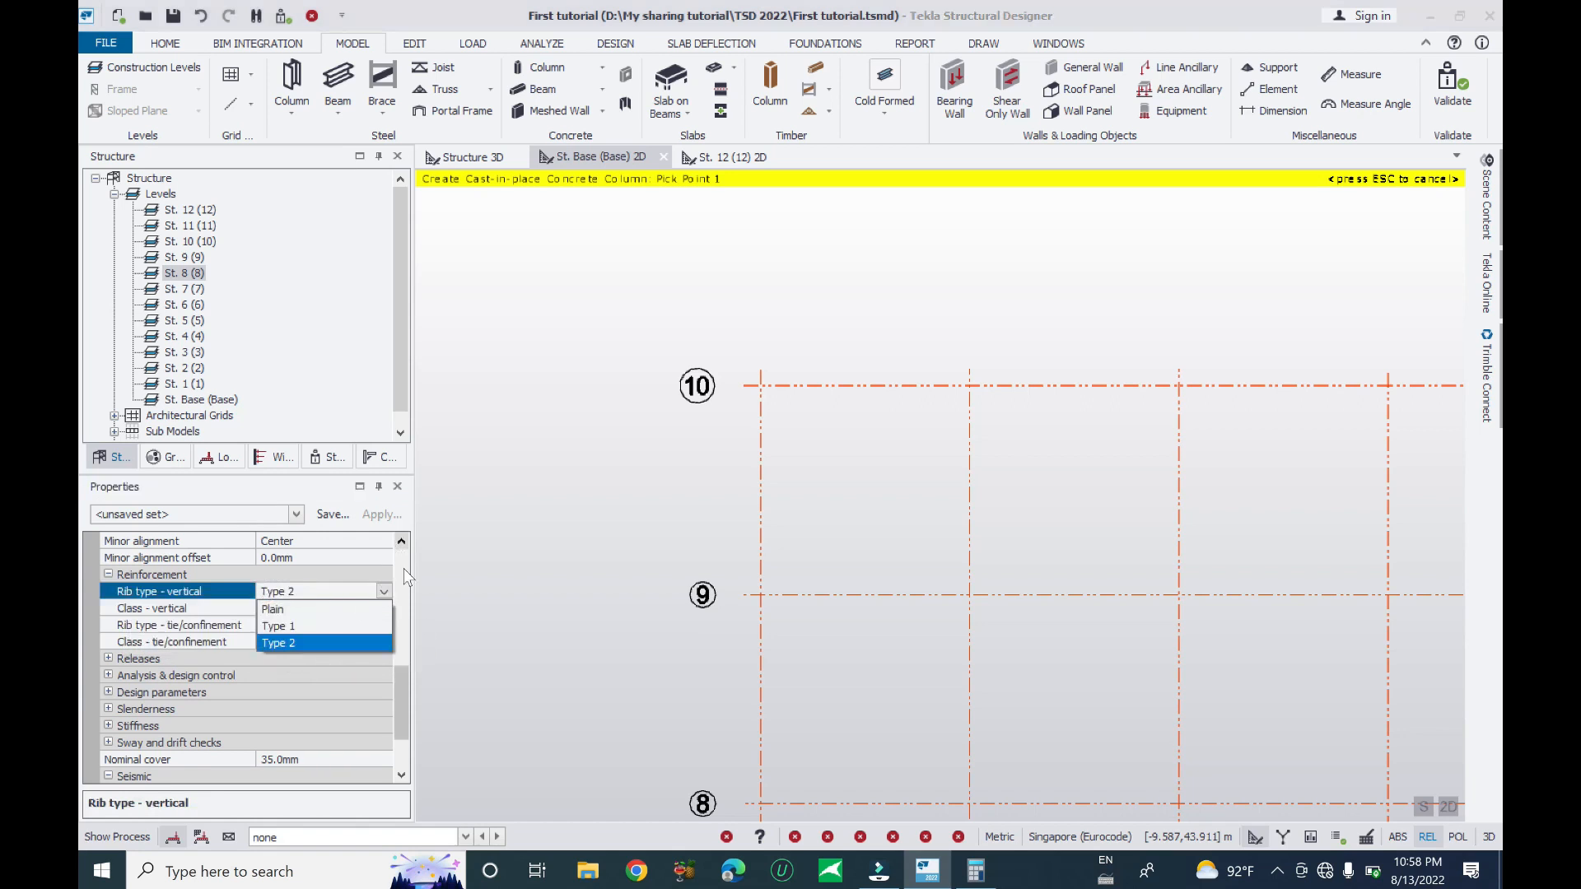
click(403, 568)
click(346, 609)
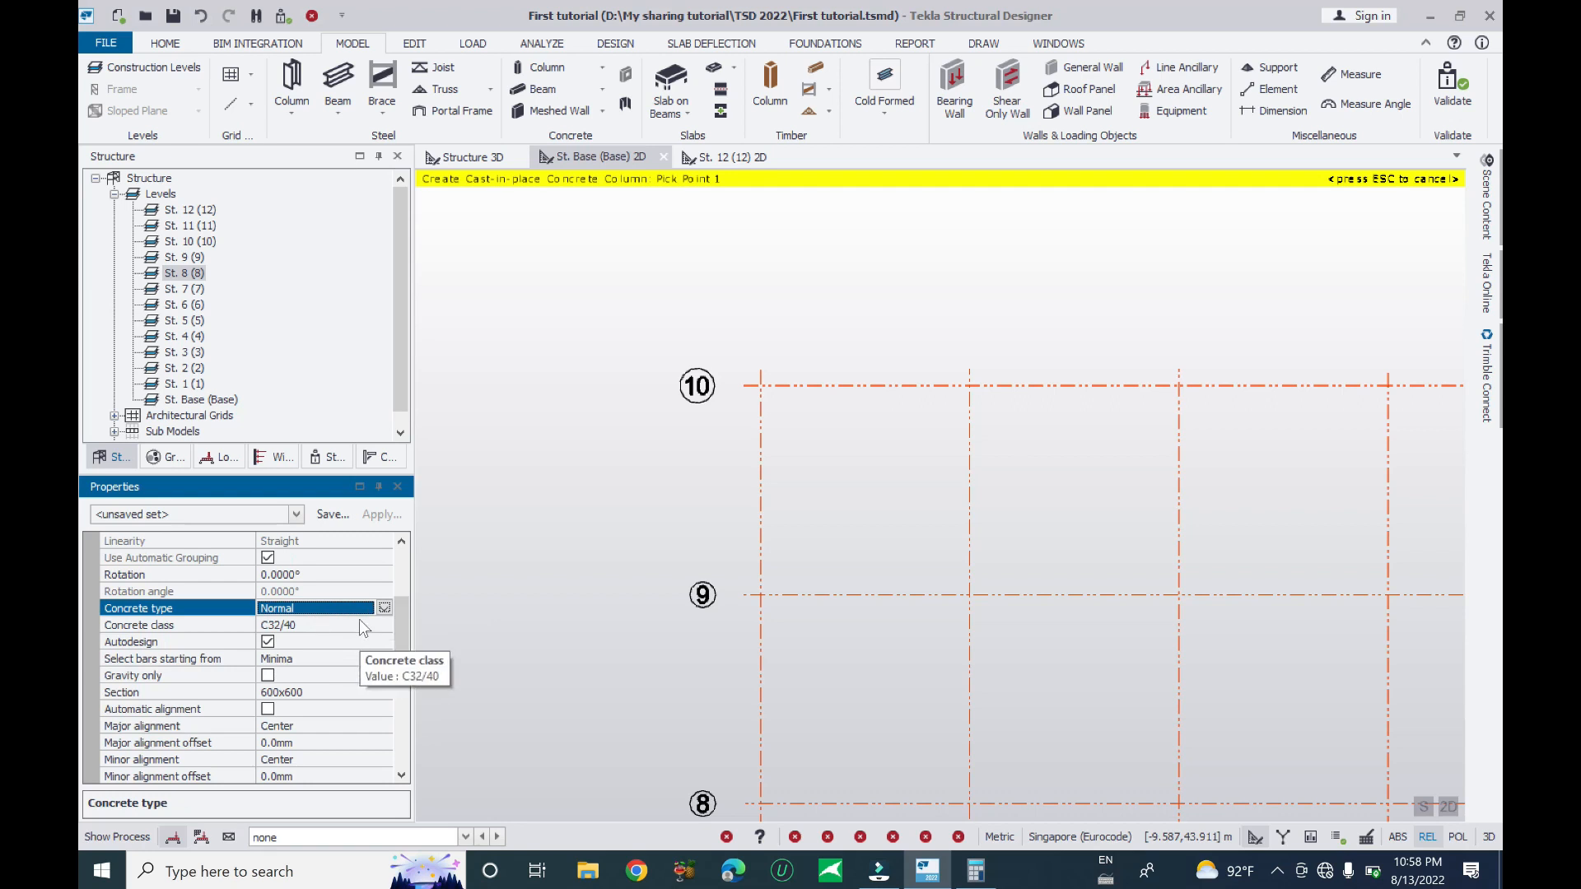
drag(398, 636, 394, 696)
- Set the vertical and tie/confinement reinforcement classes to 410
click(349, 626)
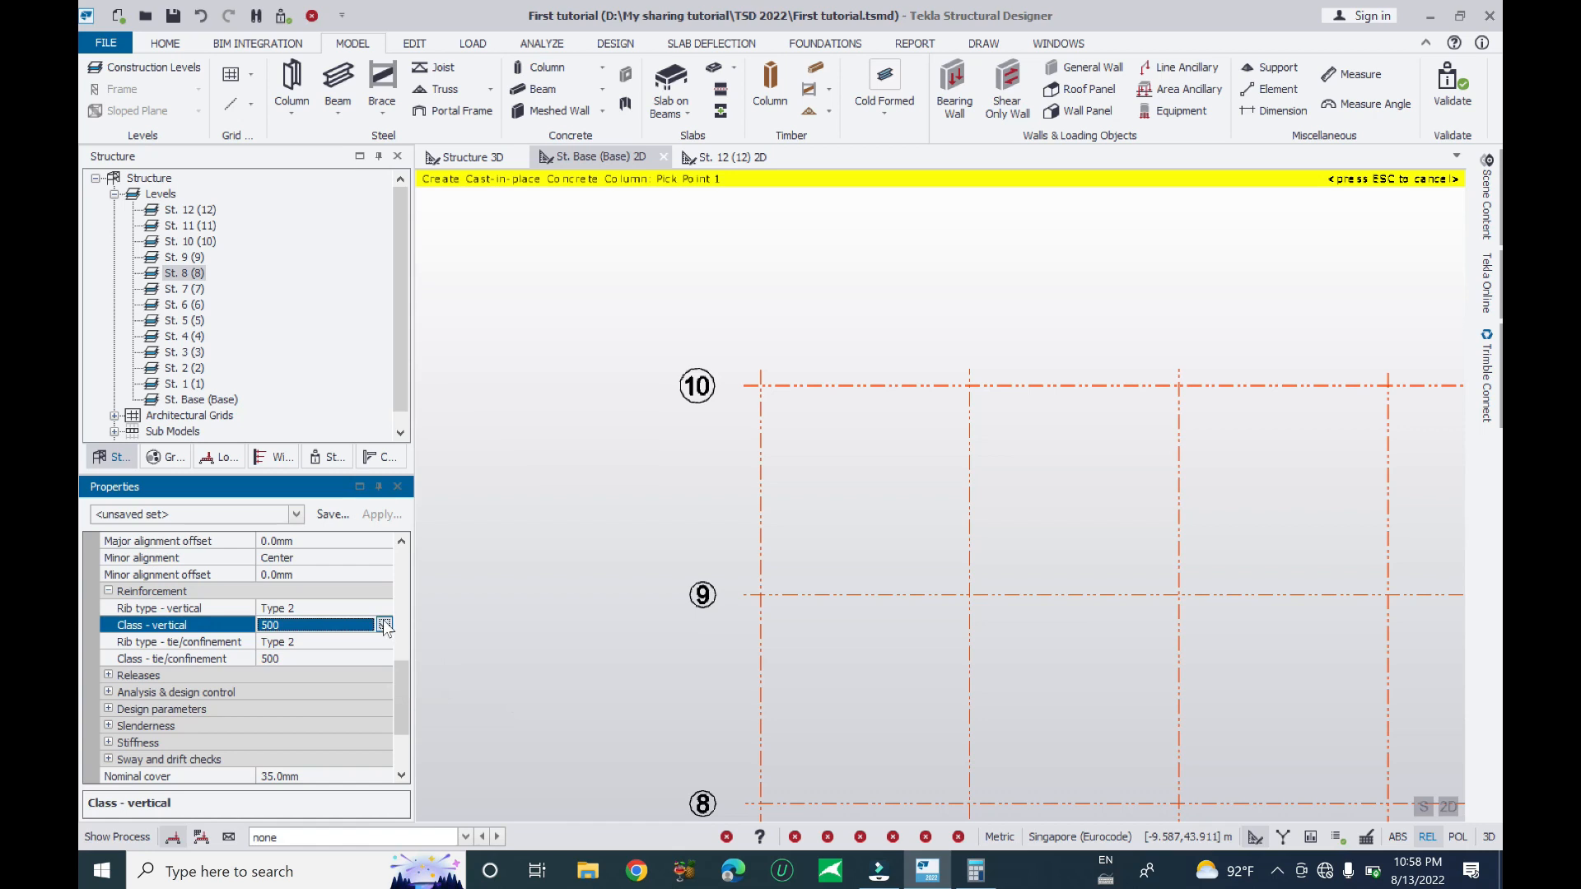
click(384, 626)
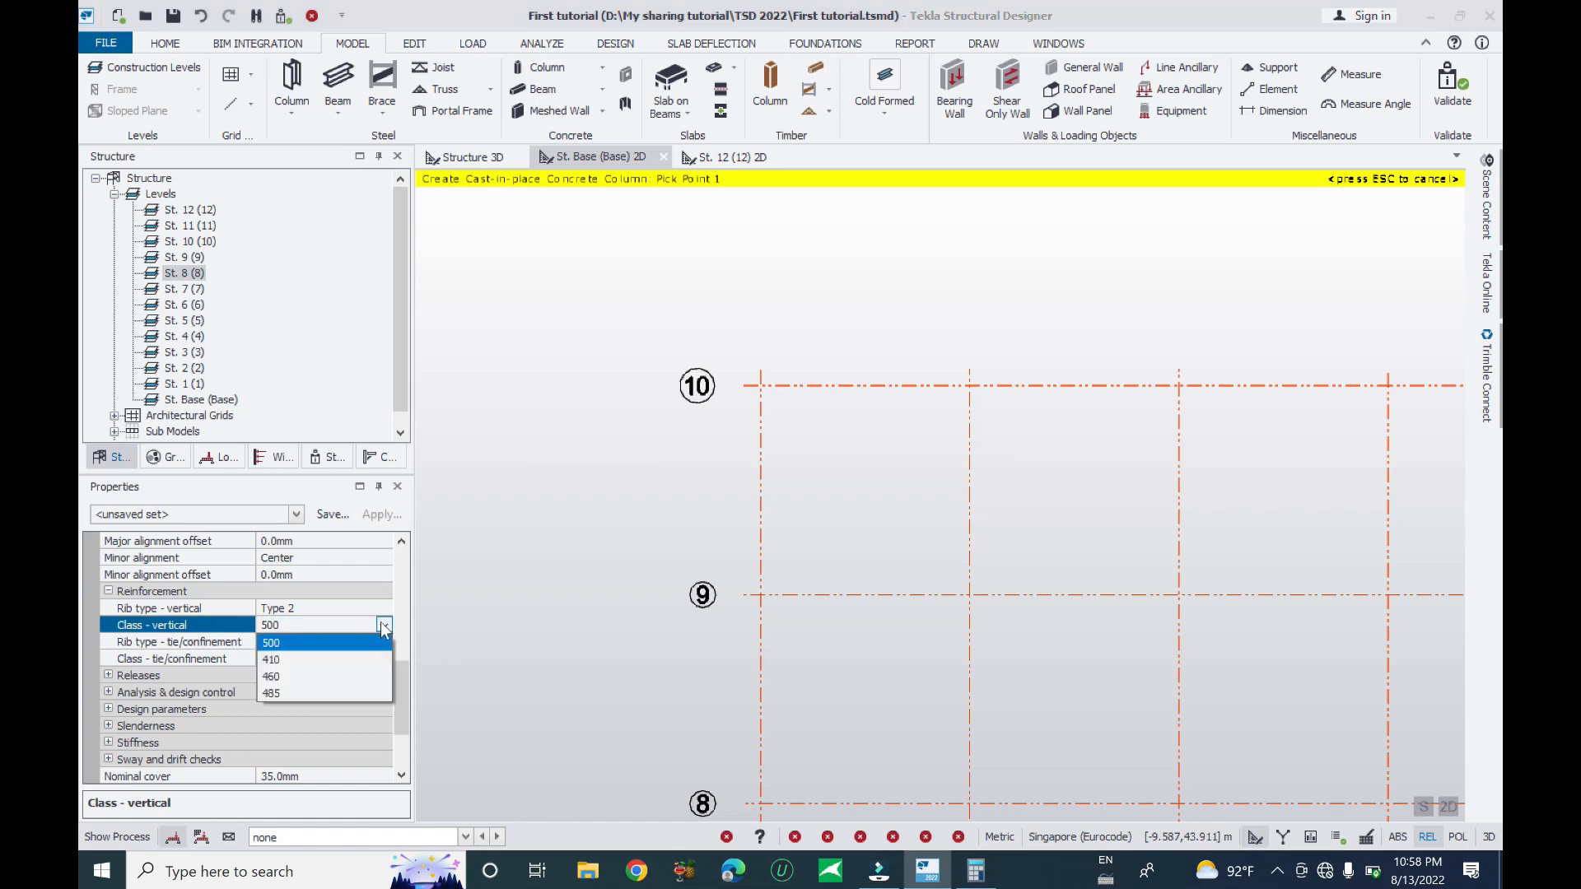
click(284, 660)
click(329, 658)
click(328, 659)
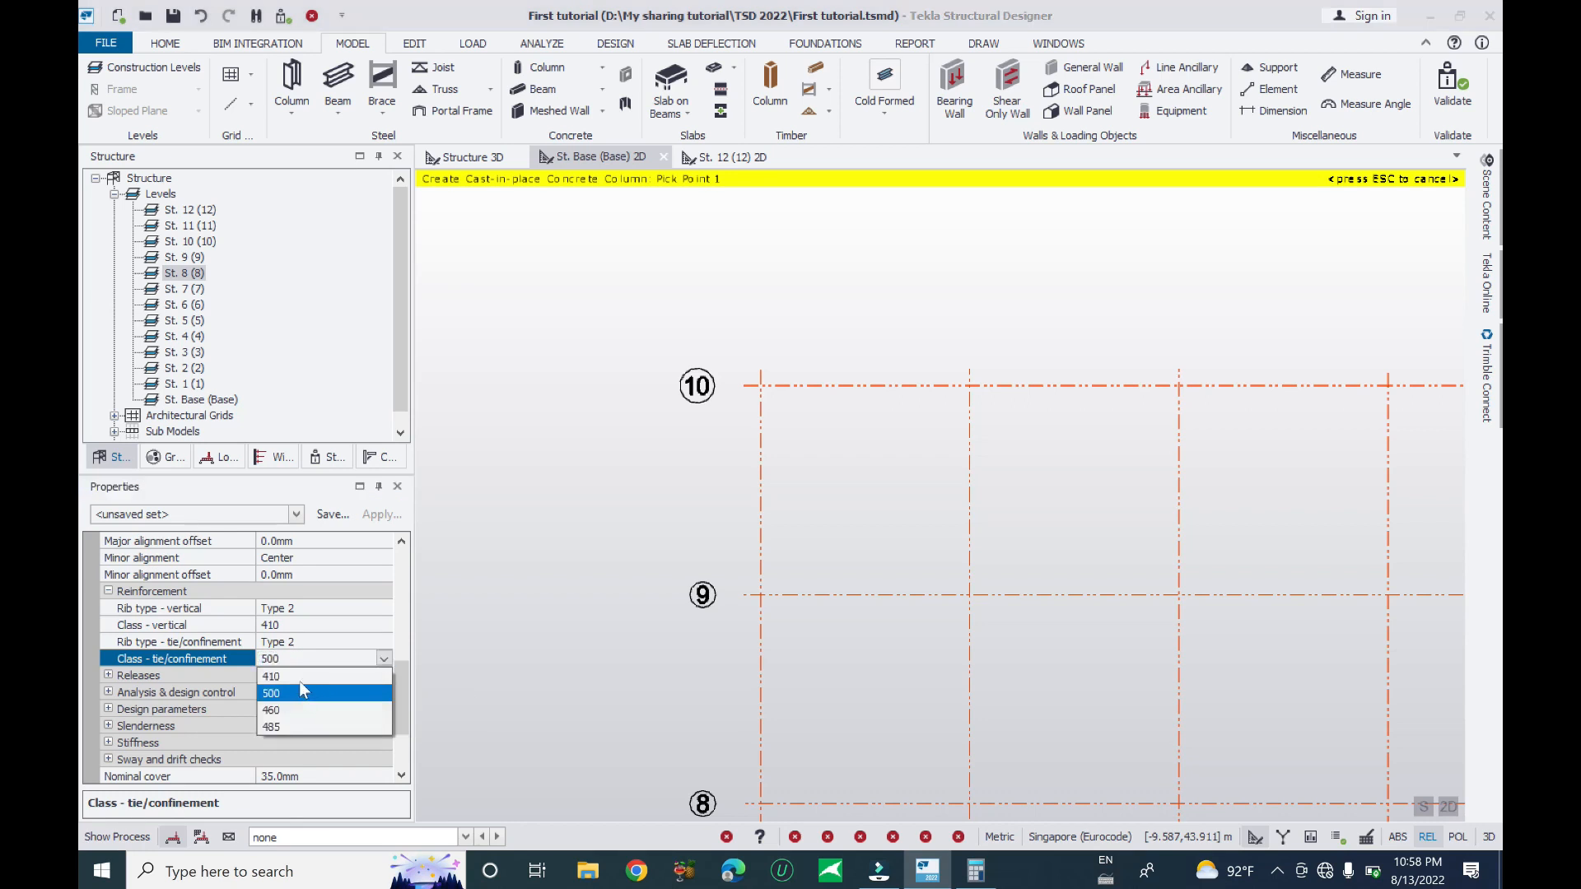
click(301, 676)
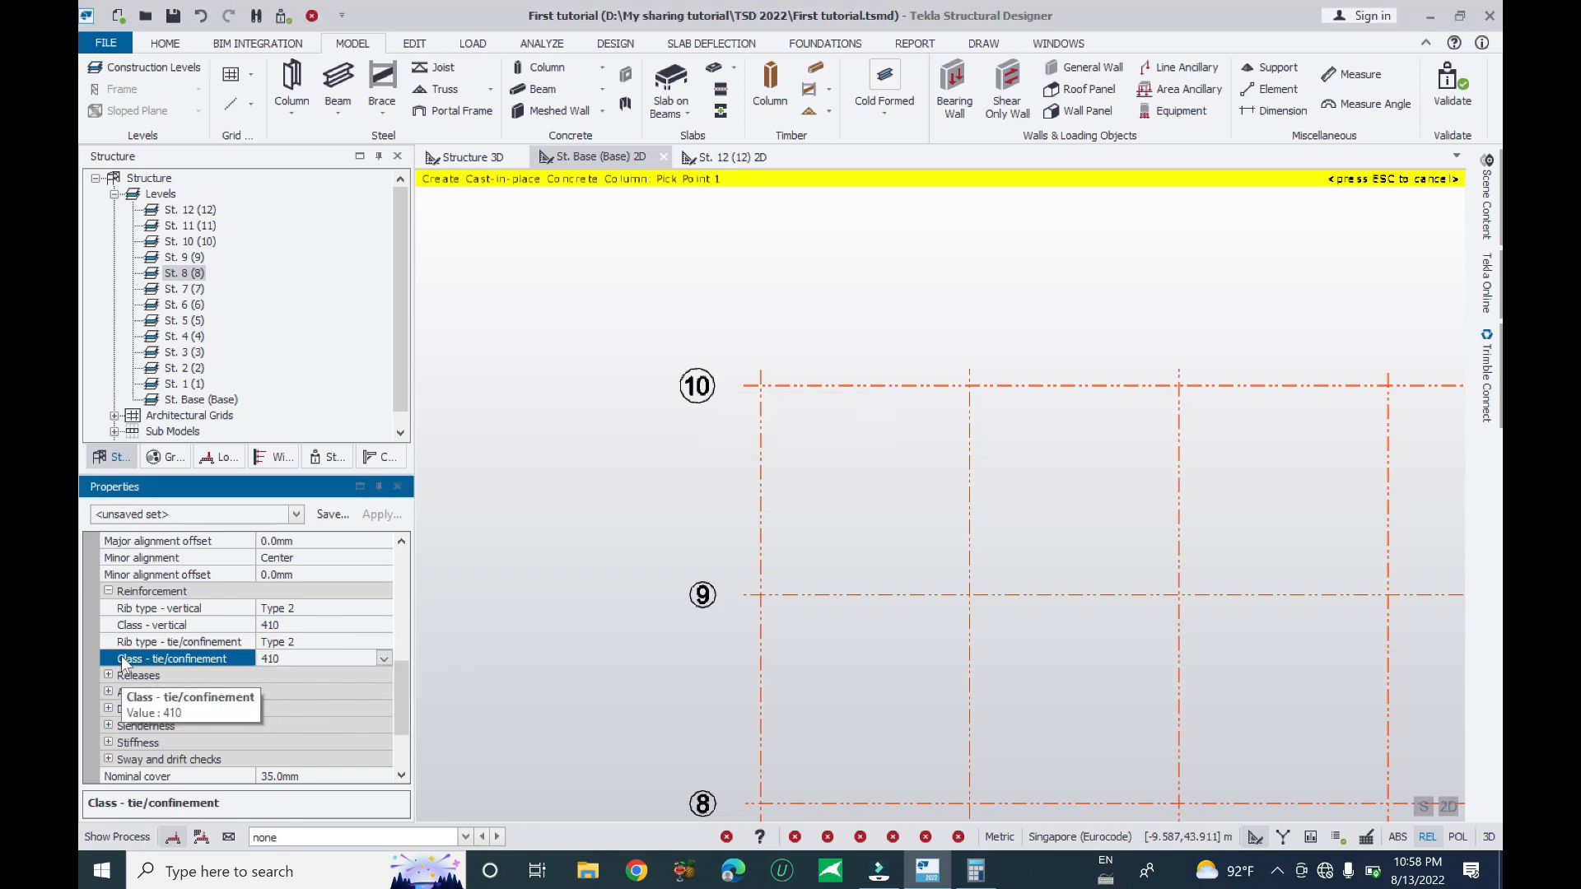
- Confirm the tie/confinement class stays 410 and expand the Releases settings
click(326, 658)
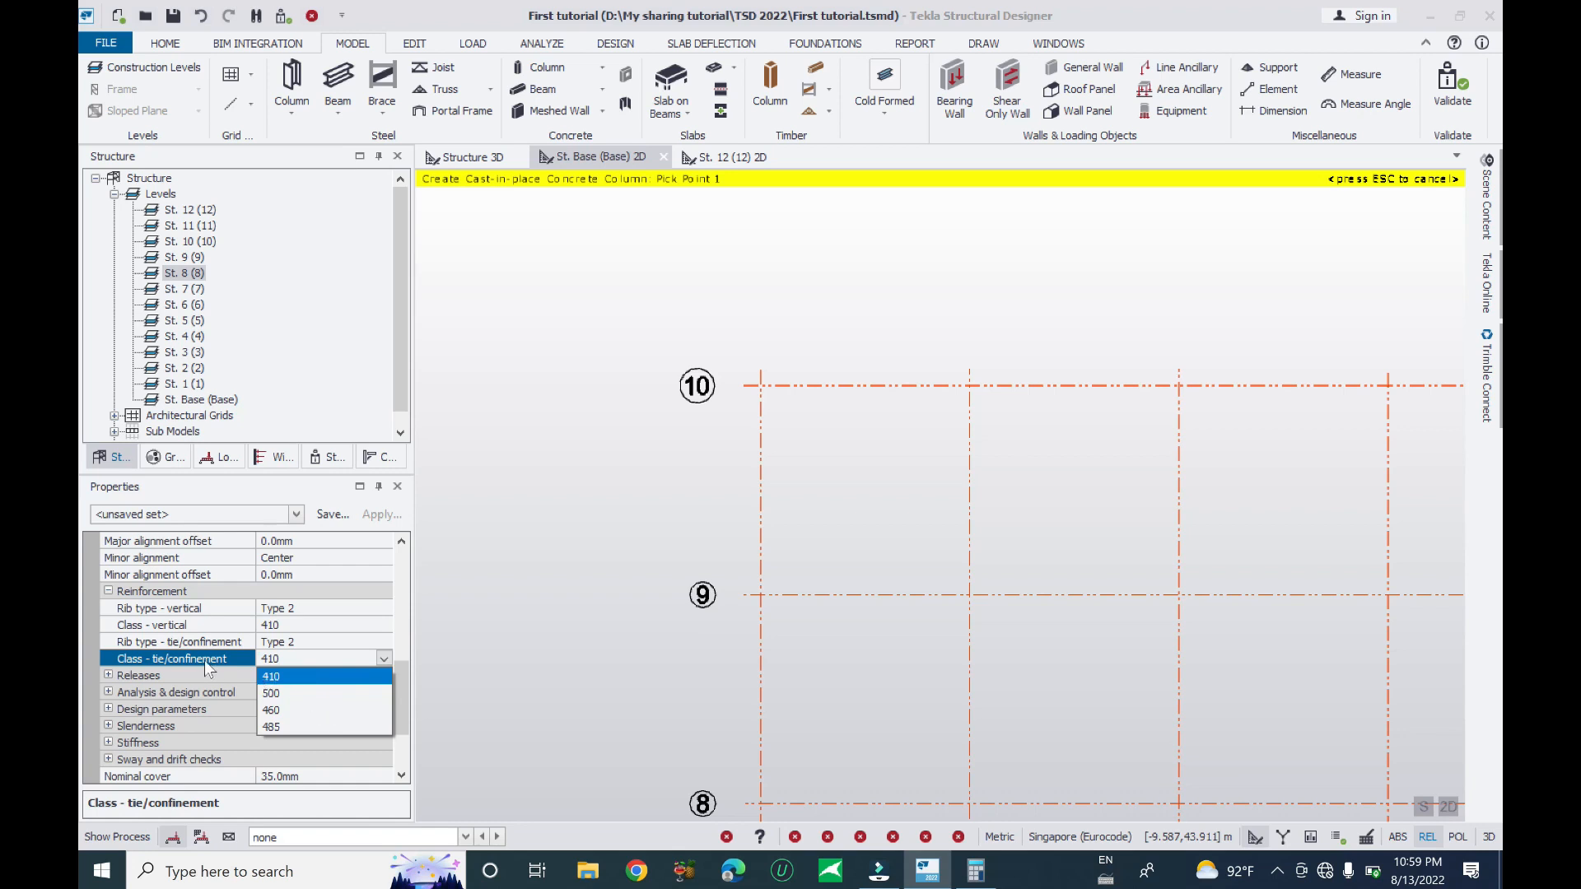
click(204, 660)
click(345, 659)
click(384, 660)
click(382, 658)
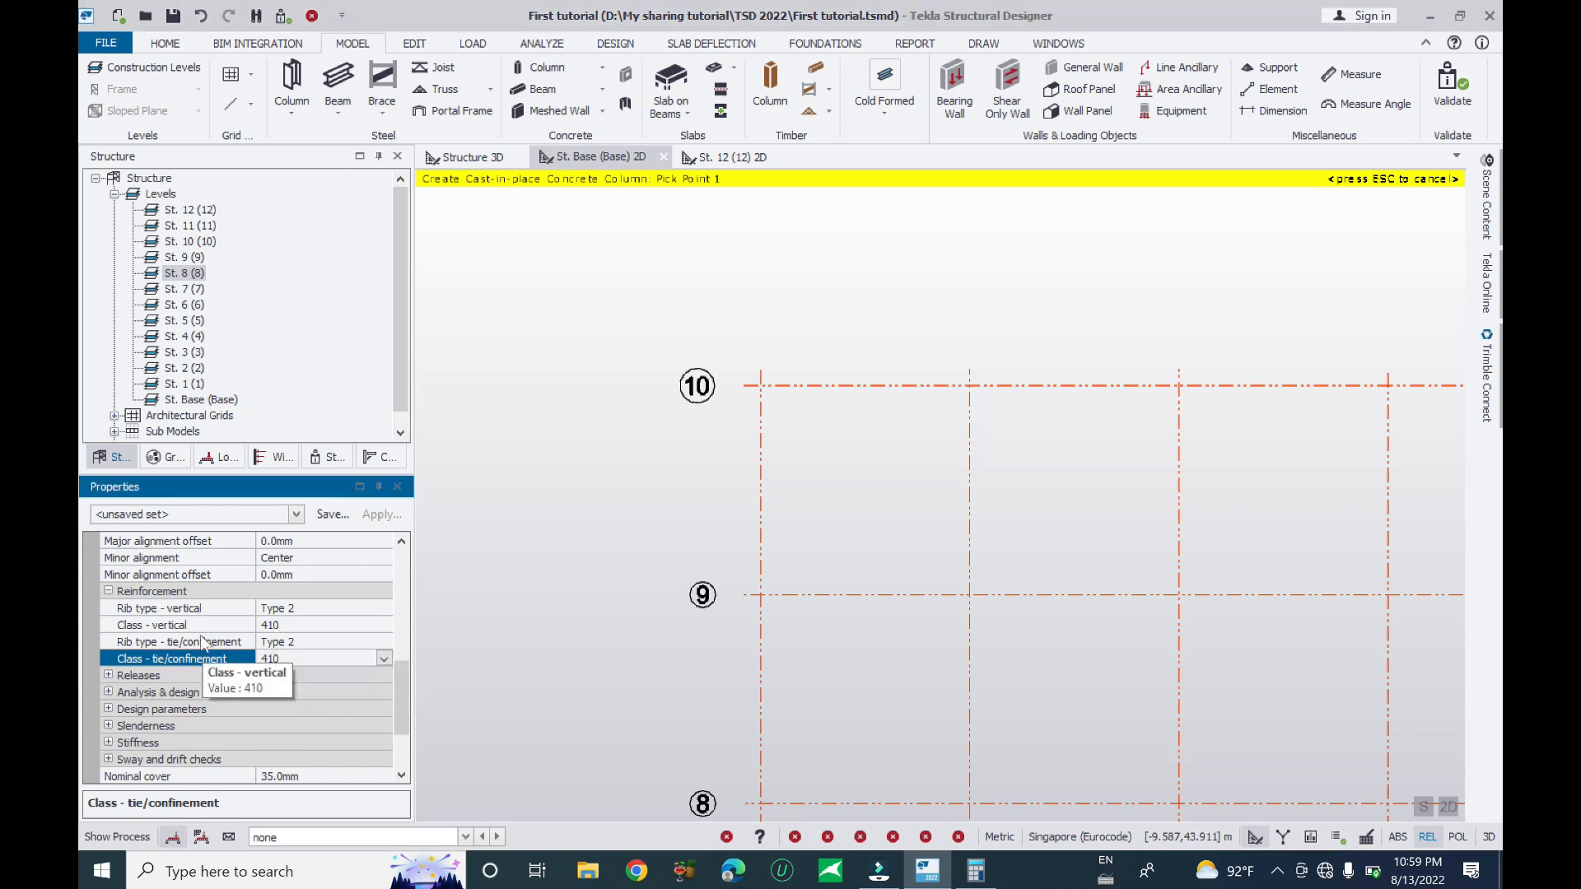
scroll(315, 665, down, 1)
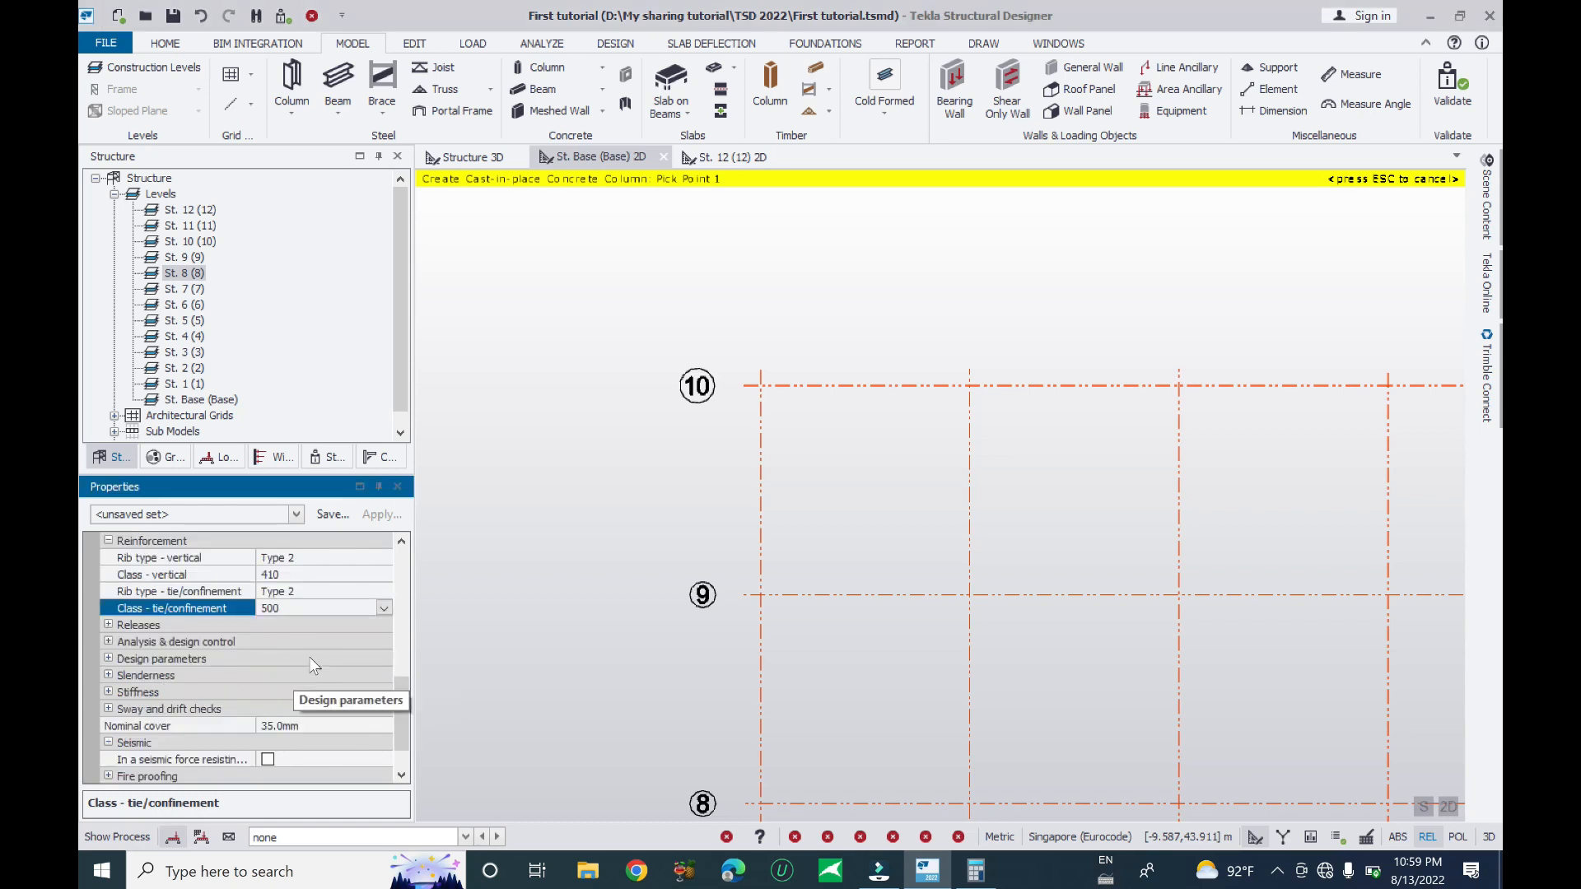
click(384, 608)
click(334, 588)
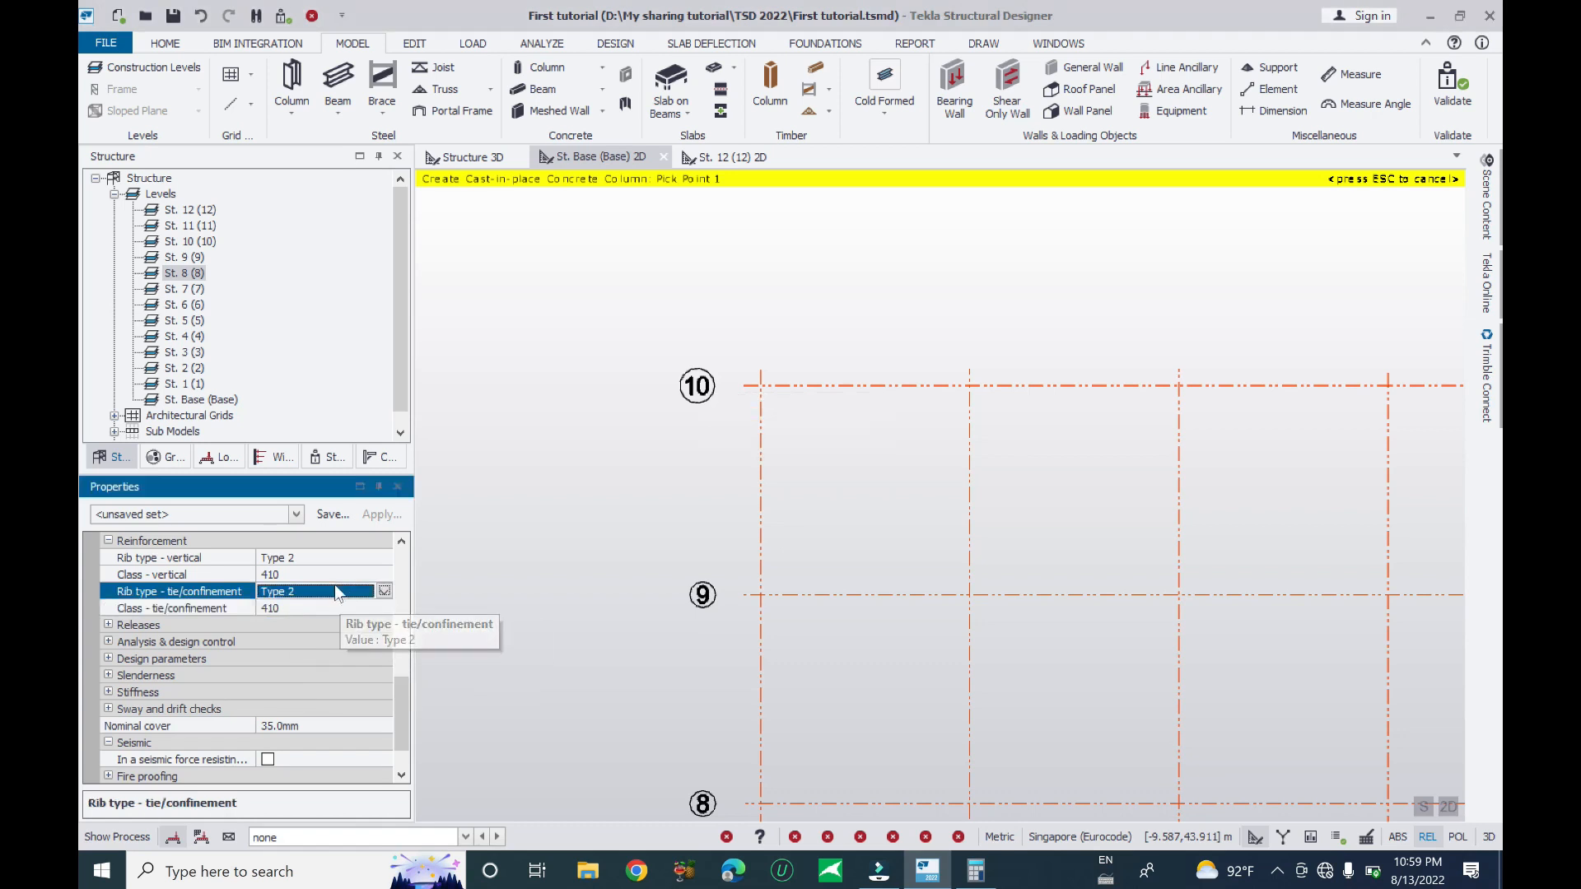
click(108, 625)
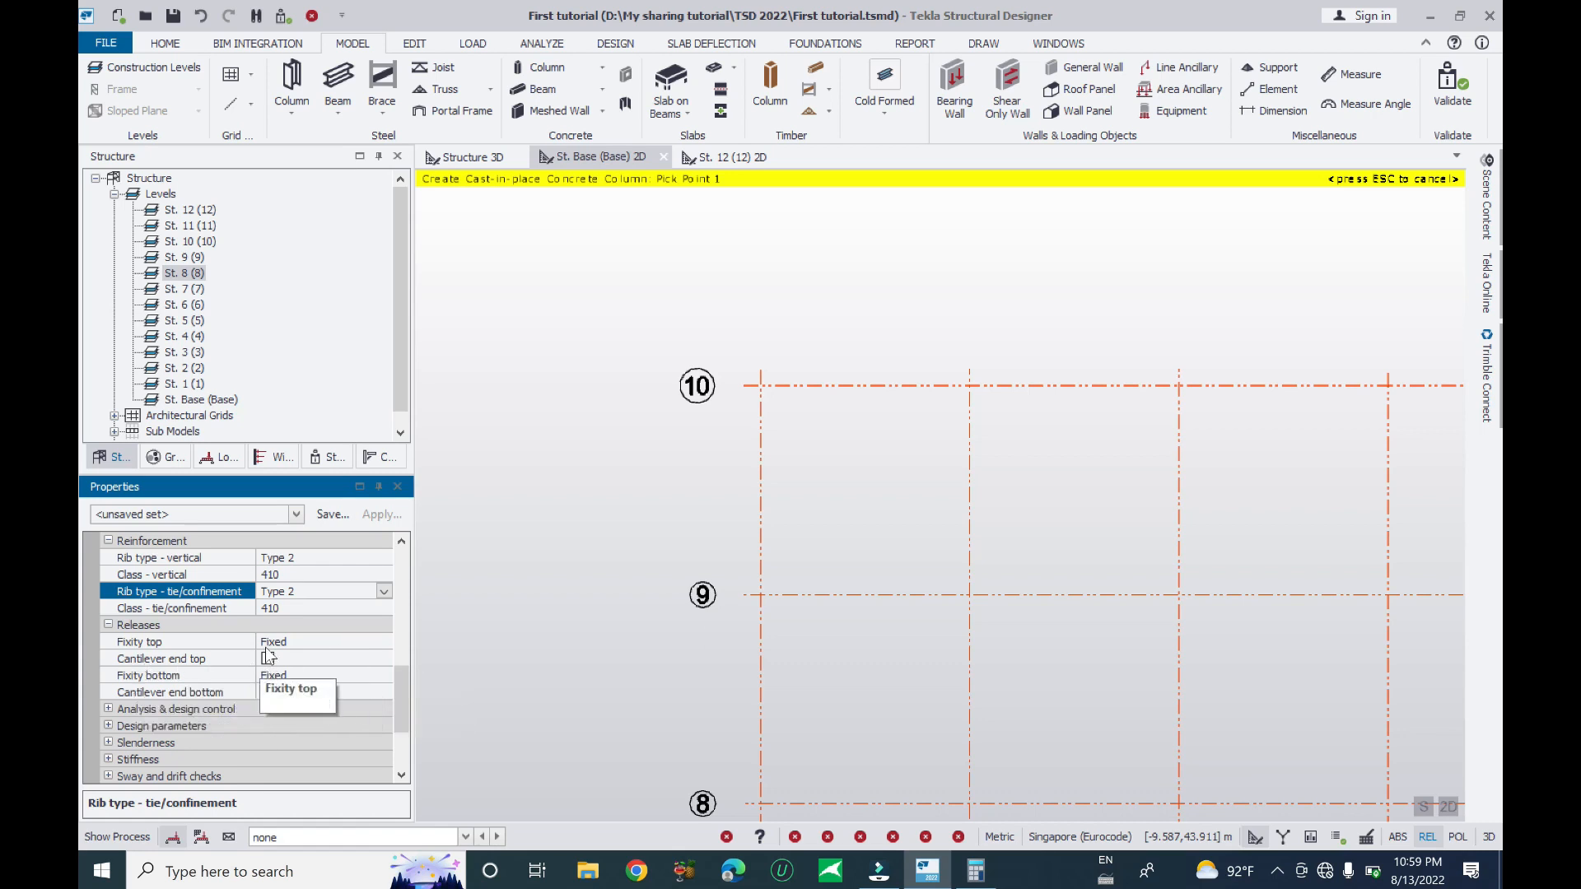
- Keep top fixity as Fixed and Assume cracked as Yes under Releases and Analysis & design control
click(384, 642)
click(384, 642)
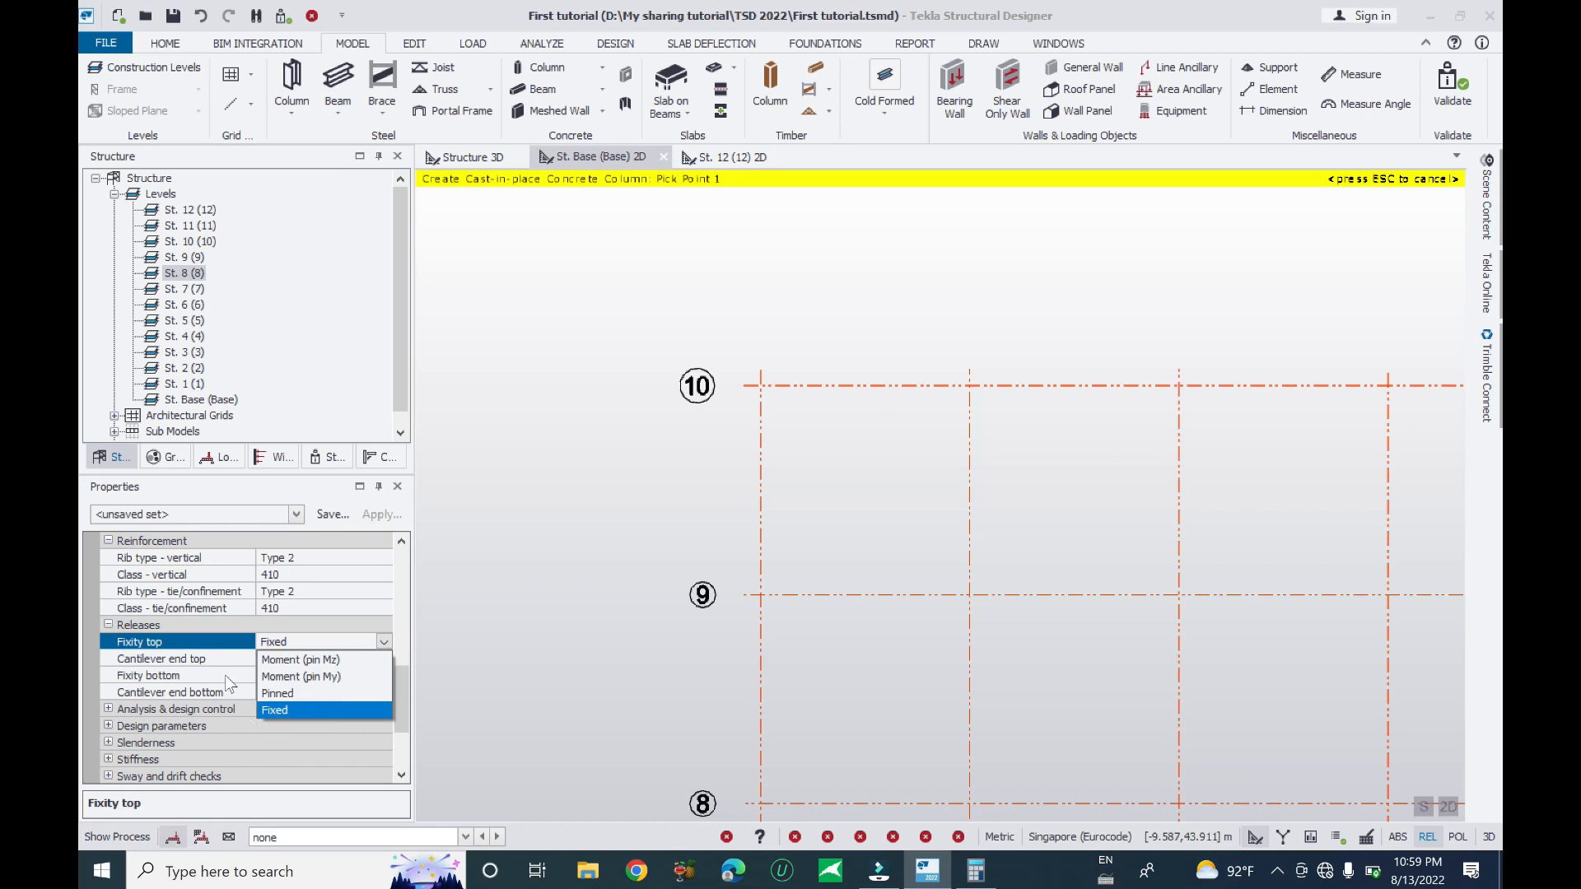
click(200, 664)
click(108, 710)
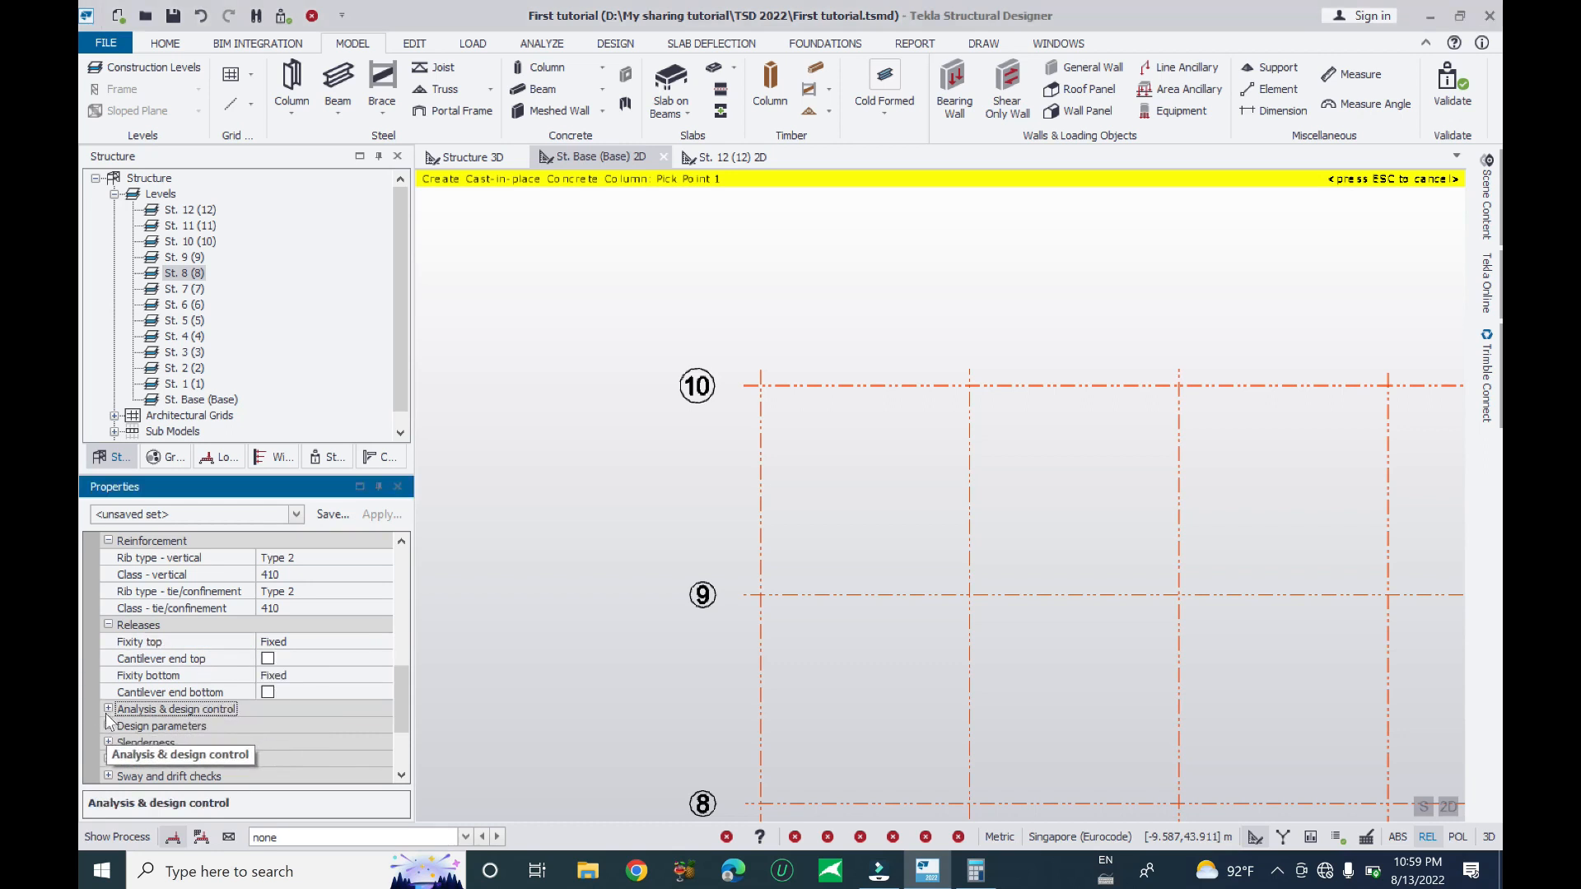
scroll(303, 690, down, 3)
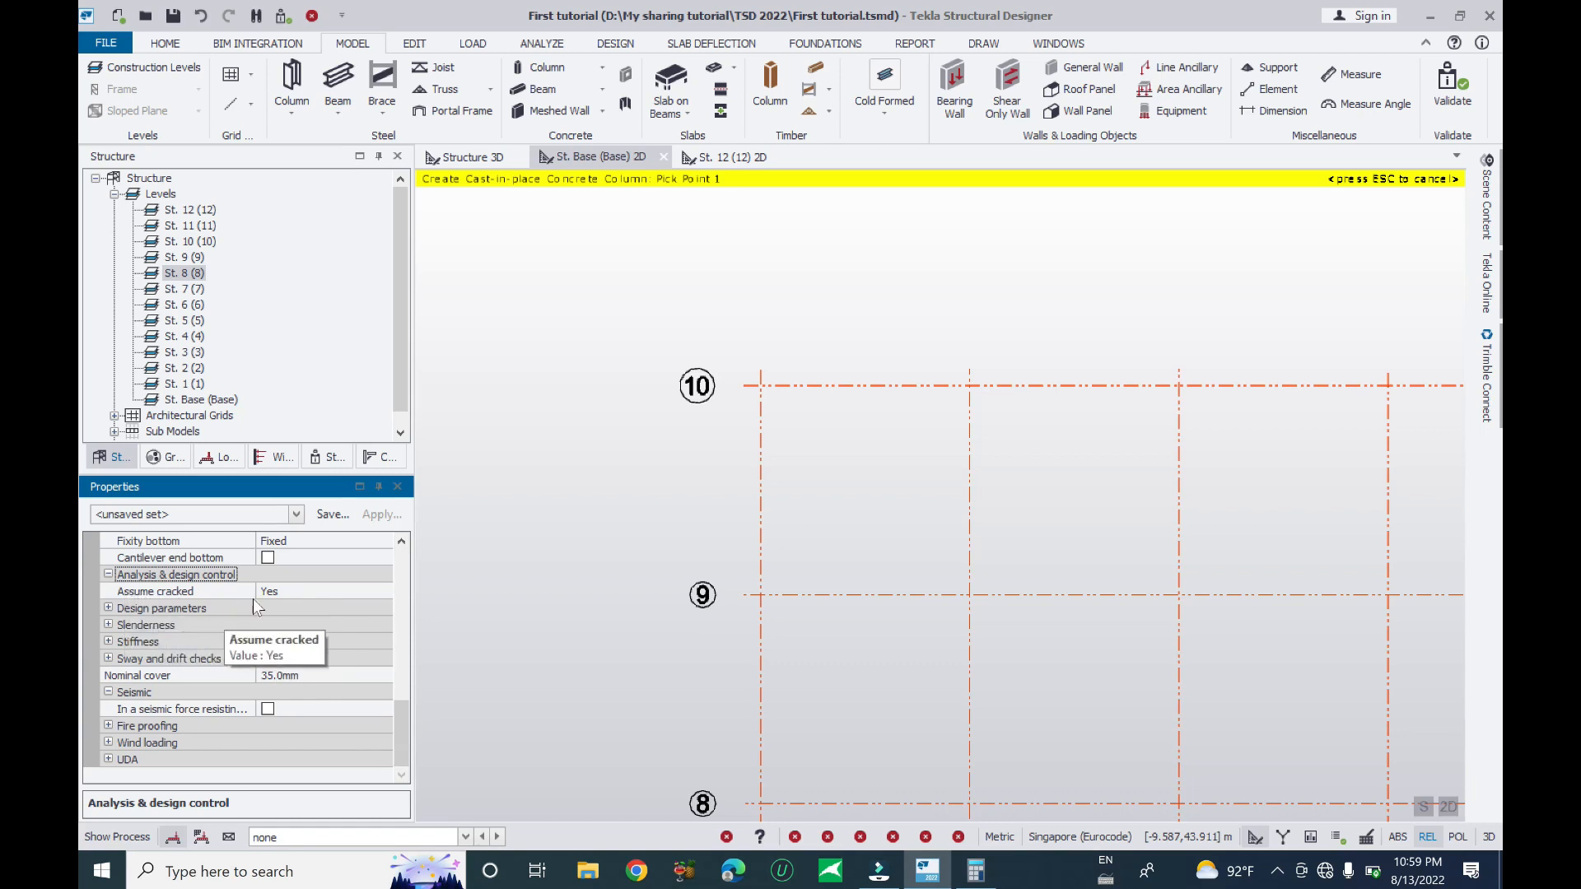
click(352, 593)
click(383, 591)
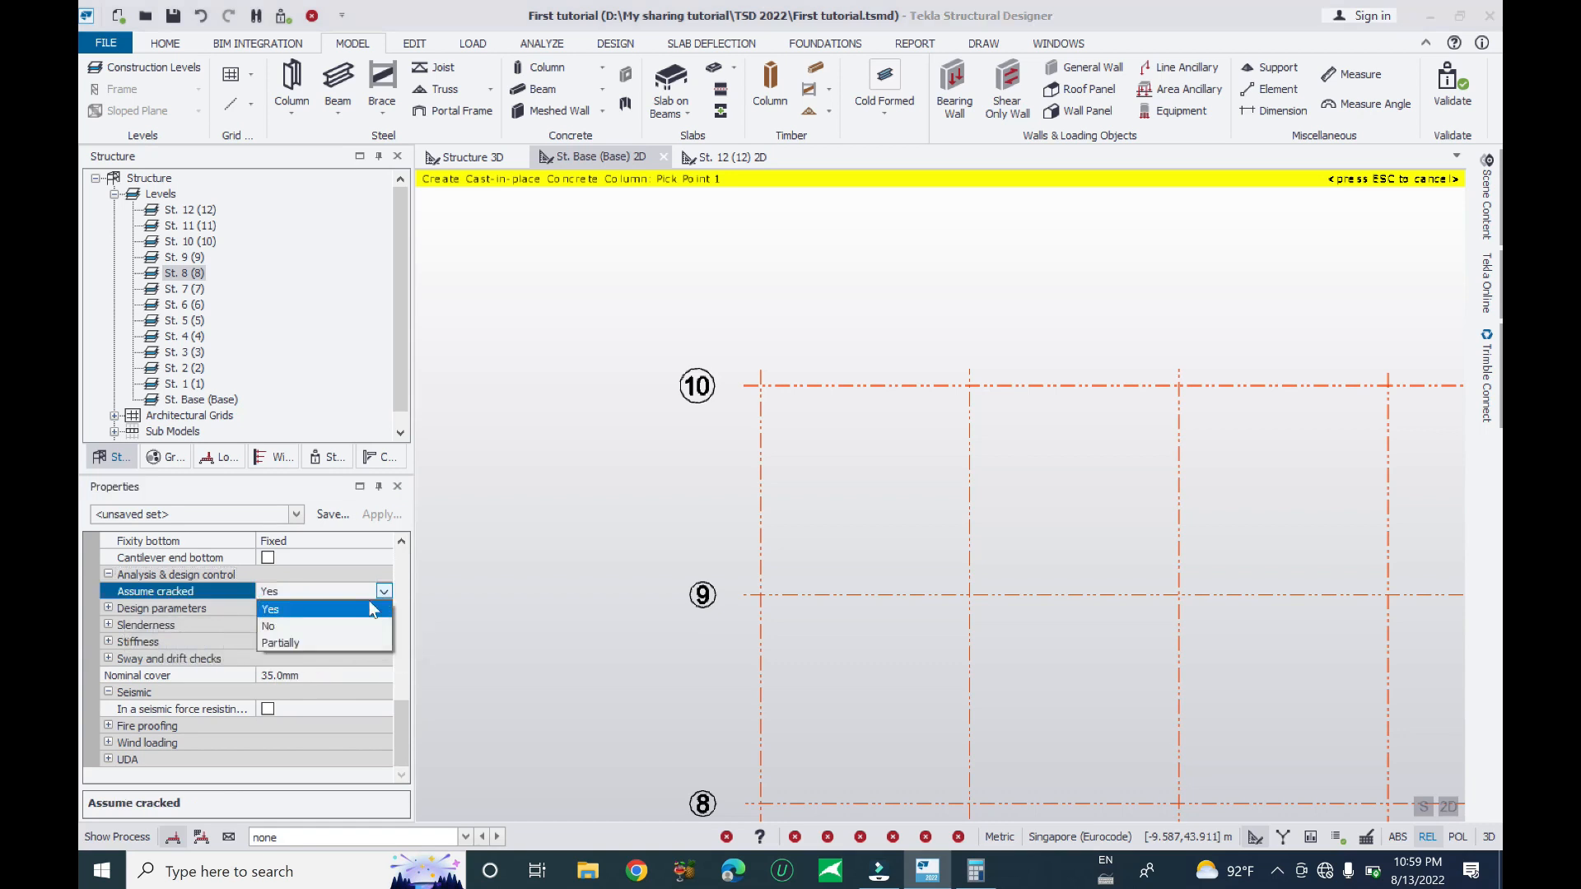
click(273, 611)
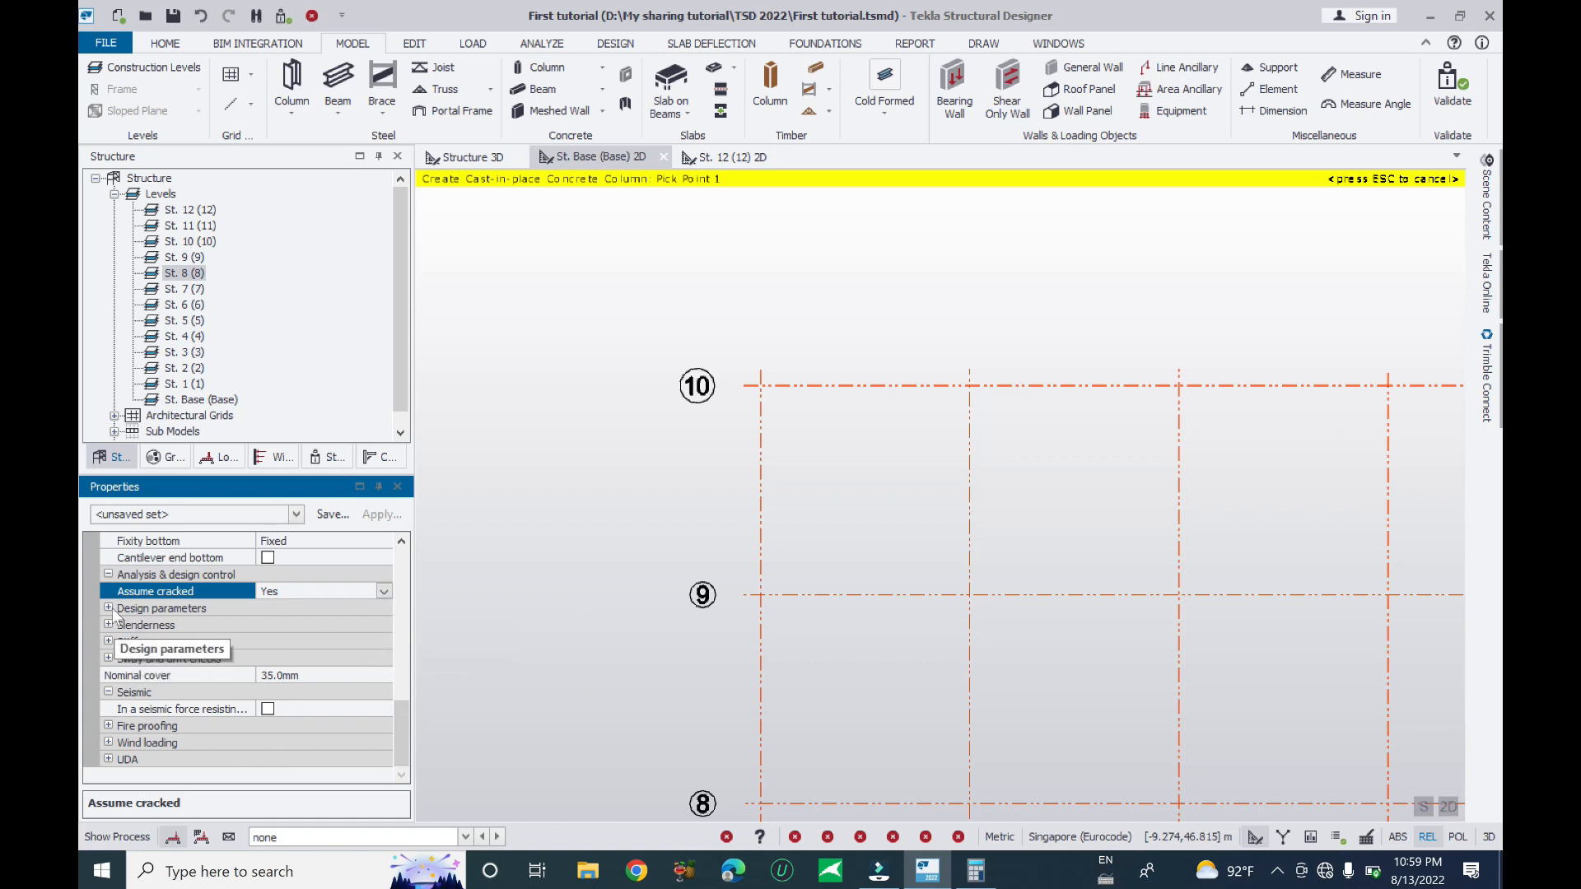
- Expand Design parameters and Slenderness, keep Direction 1 Braced, and select Direction 2's effective length factor
double_click(150, 607)
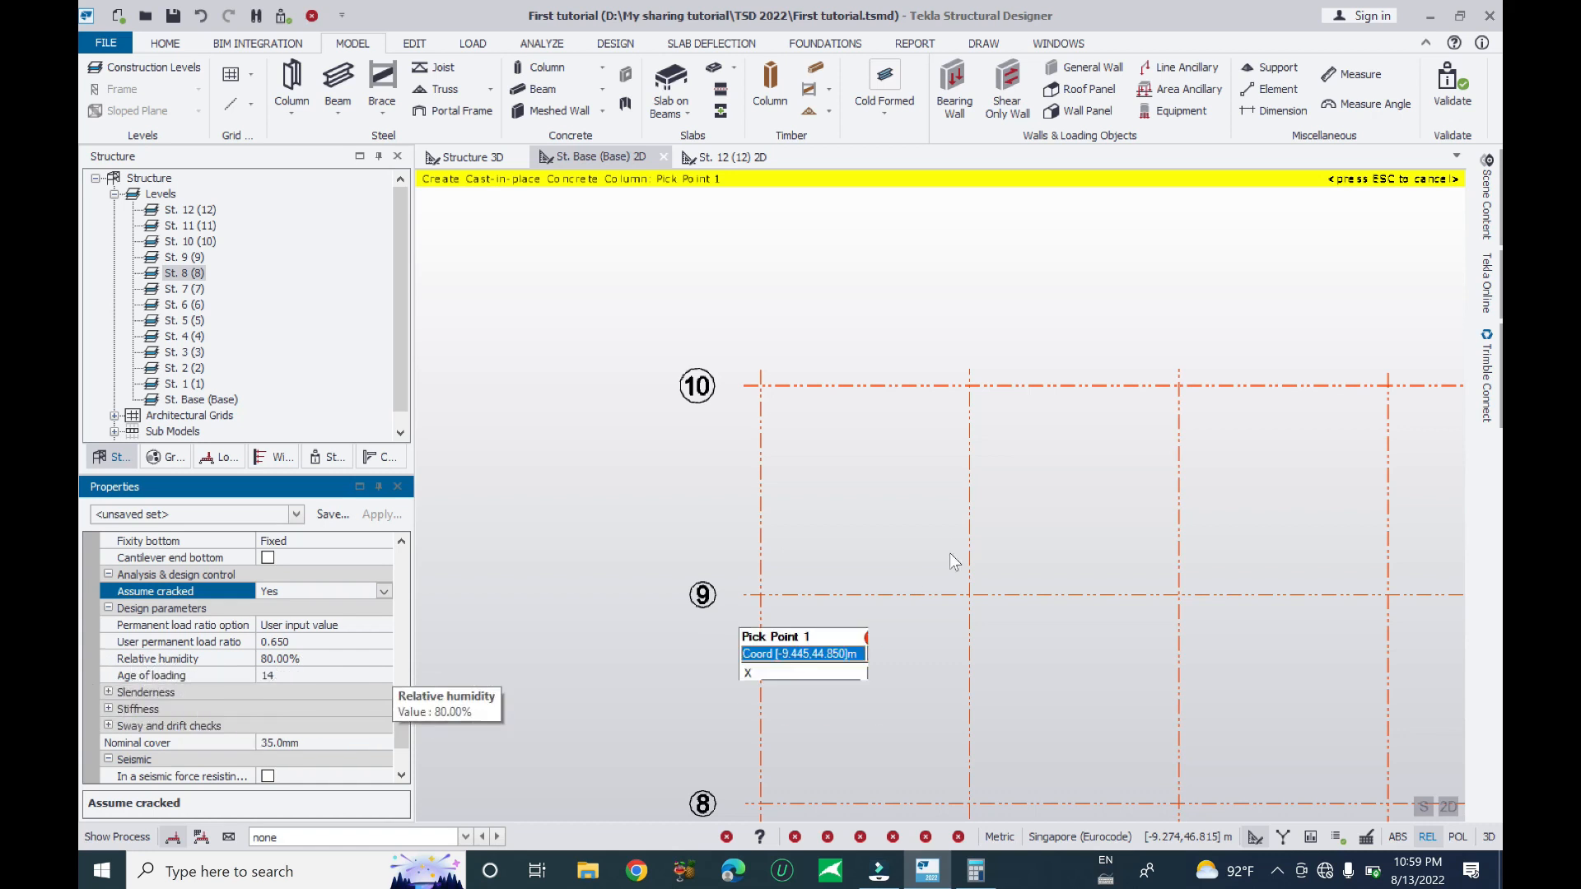
scroll(744, 537, down, 2)
scroll(690, 486, down, 1)
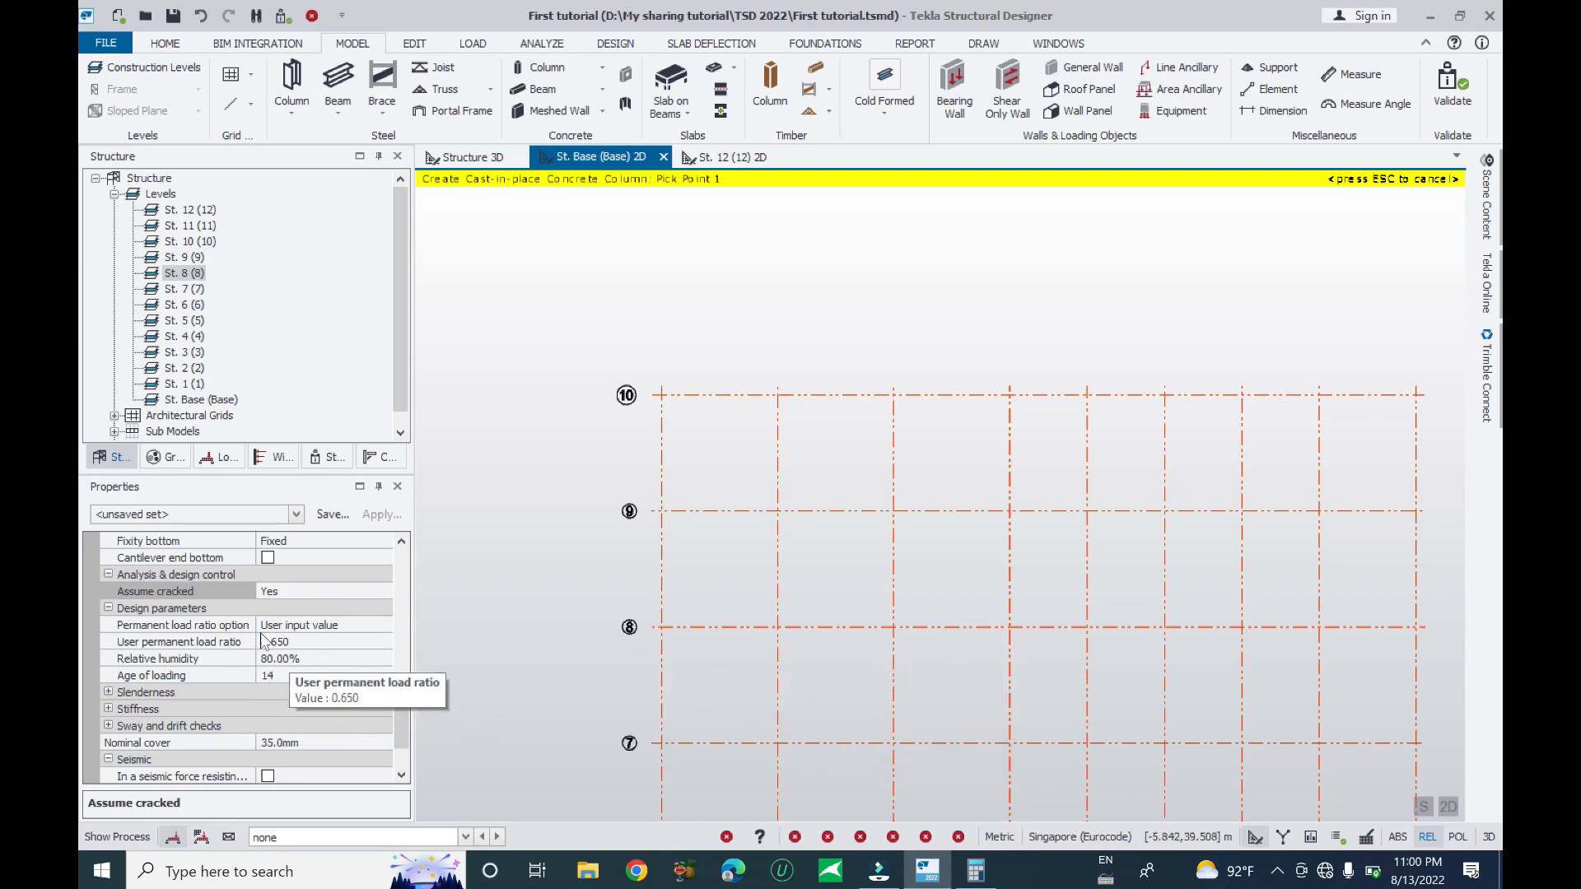
click(109, 693)
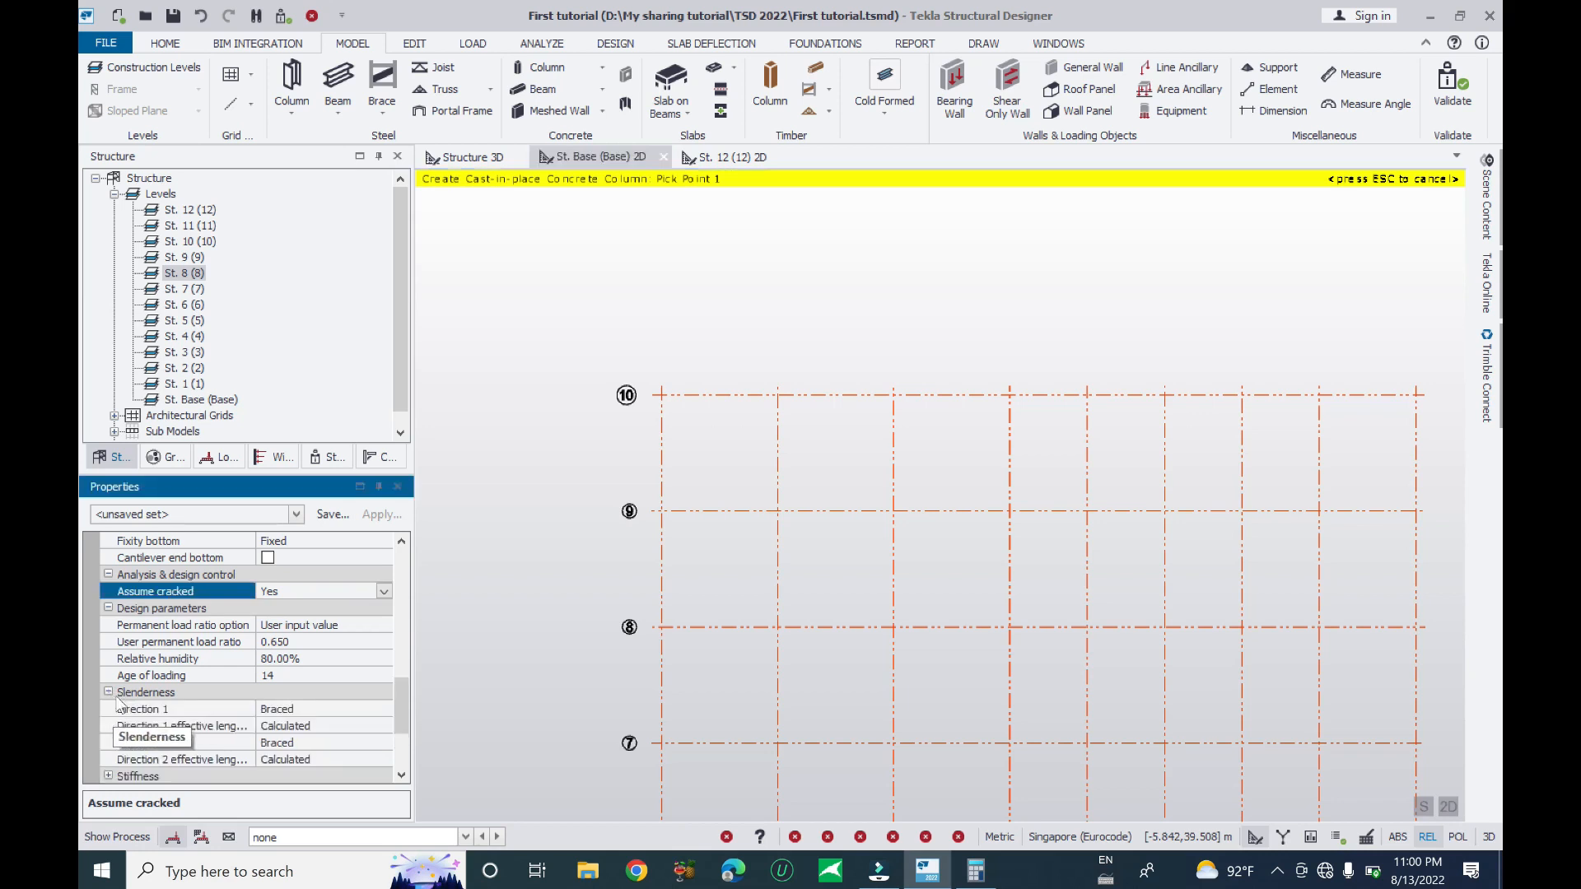
scroll(342, 708, down, 1)
click(342, 658)
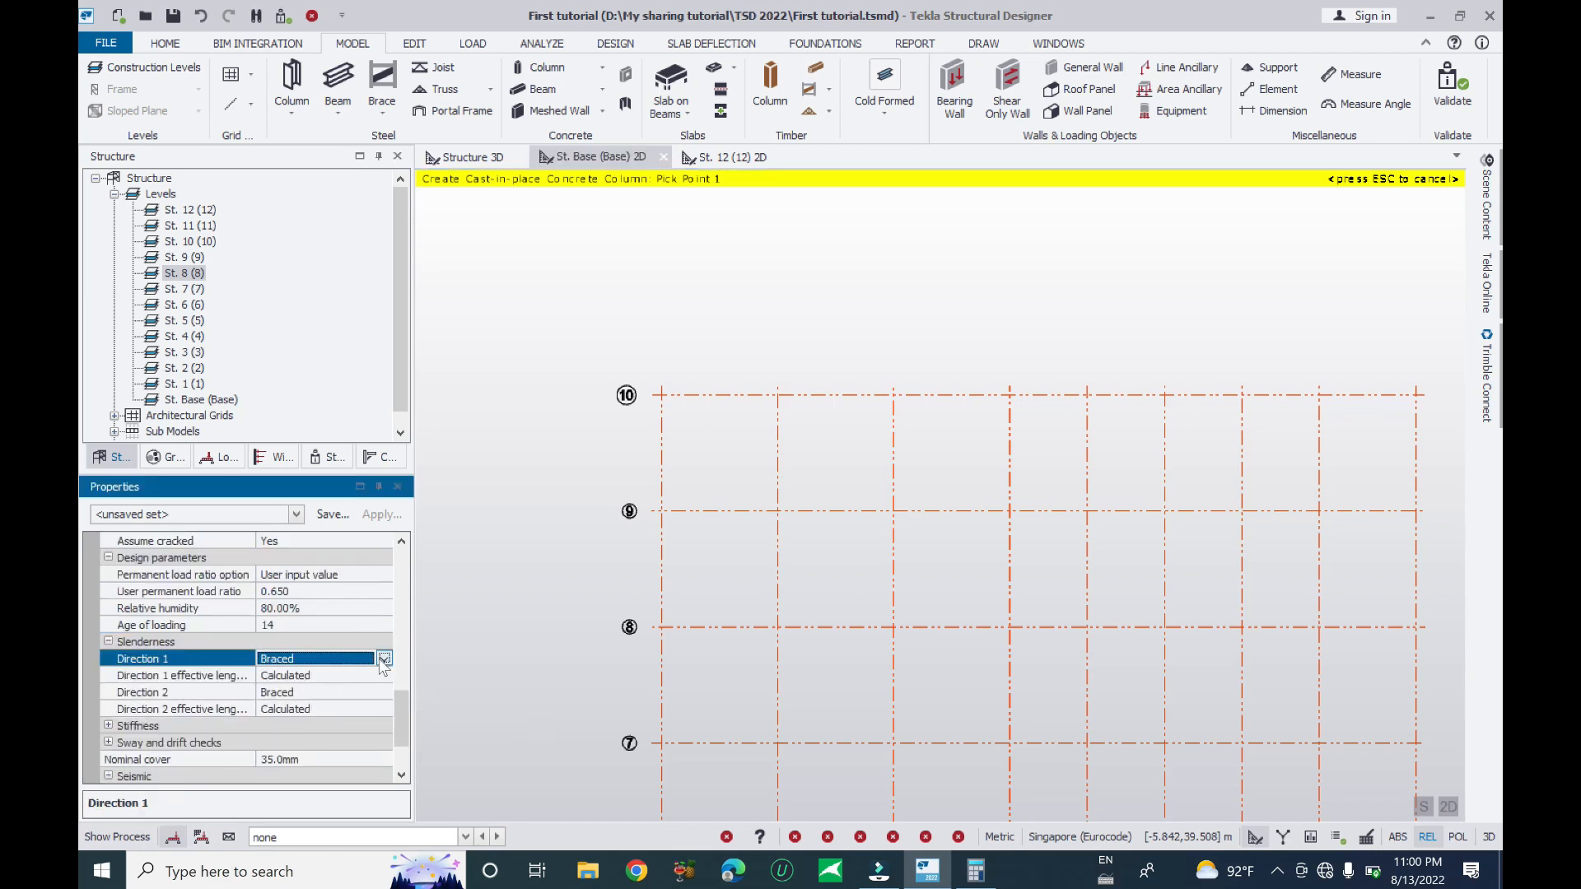
click(382, 659)
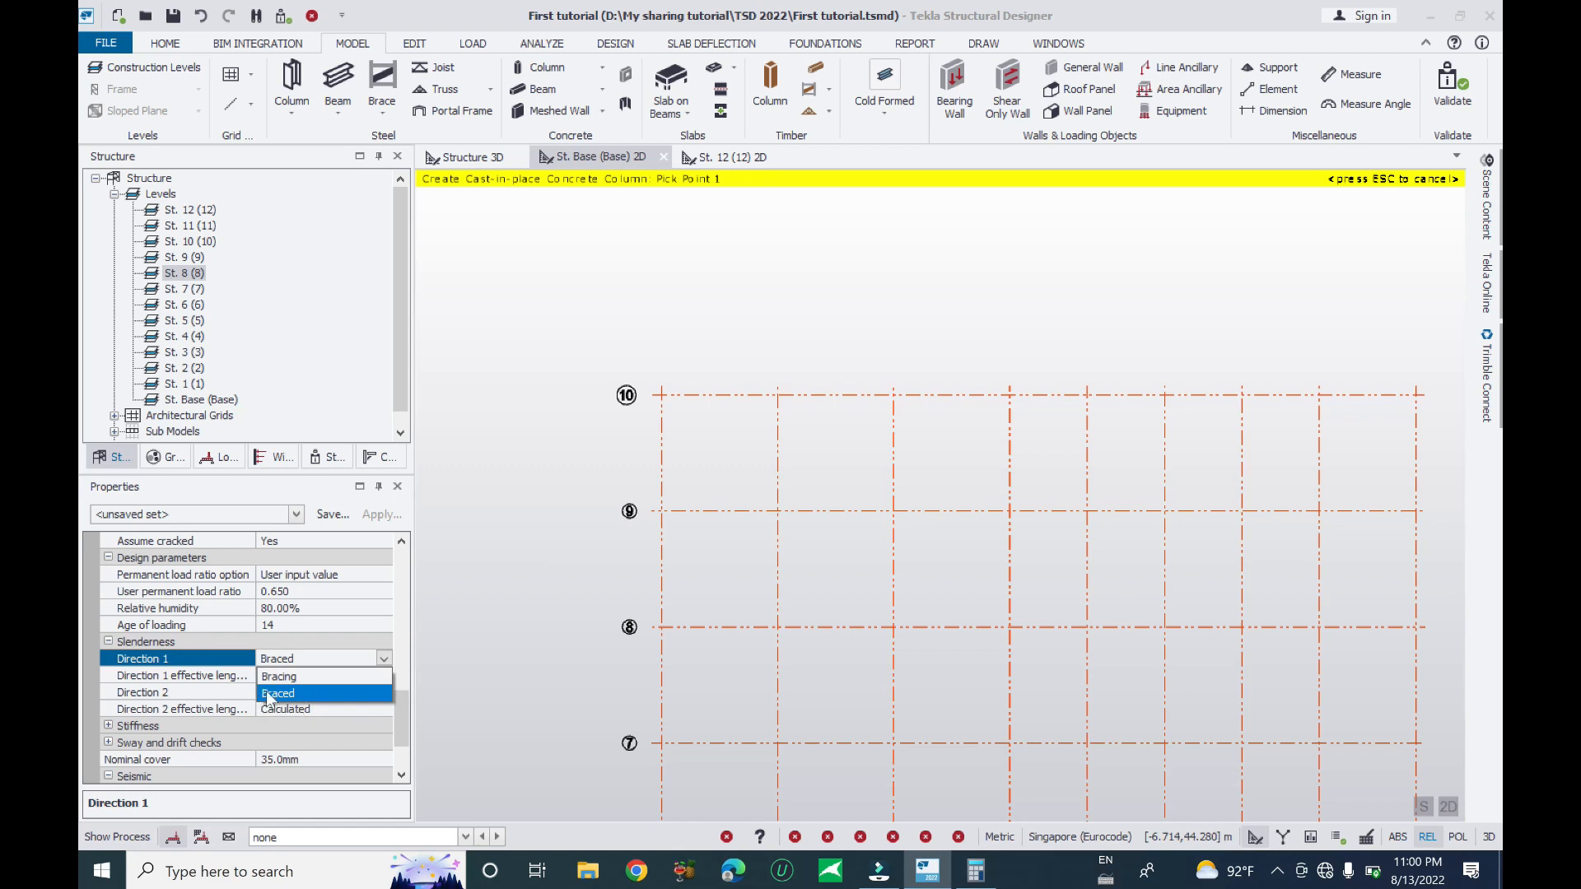
click(319, 694)
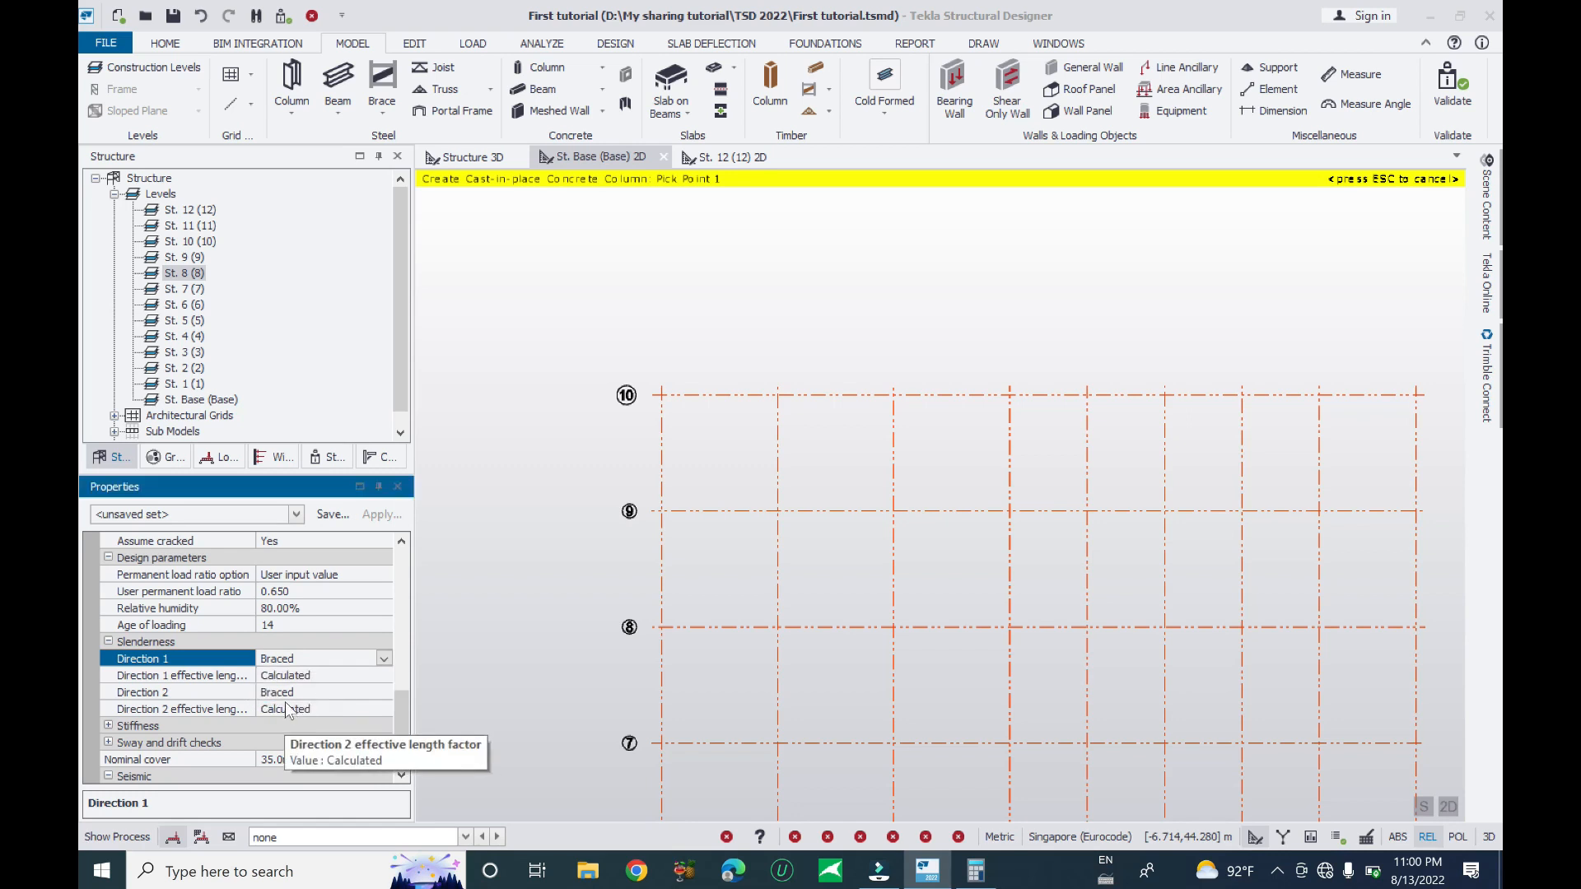
scroll(310, 695, down, 1)
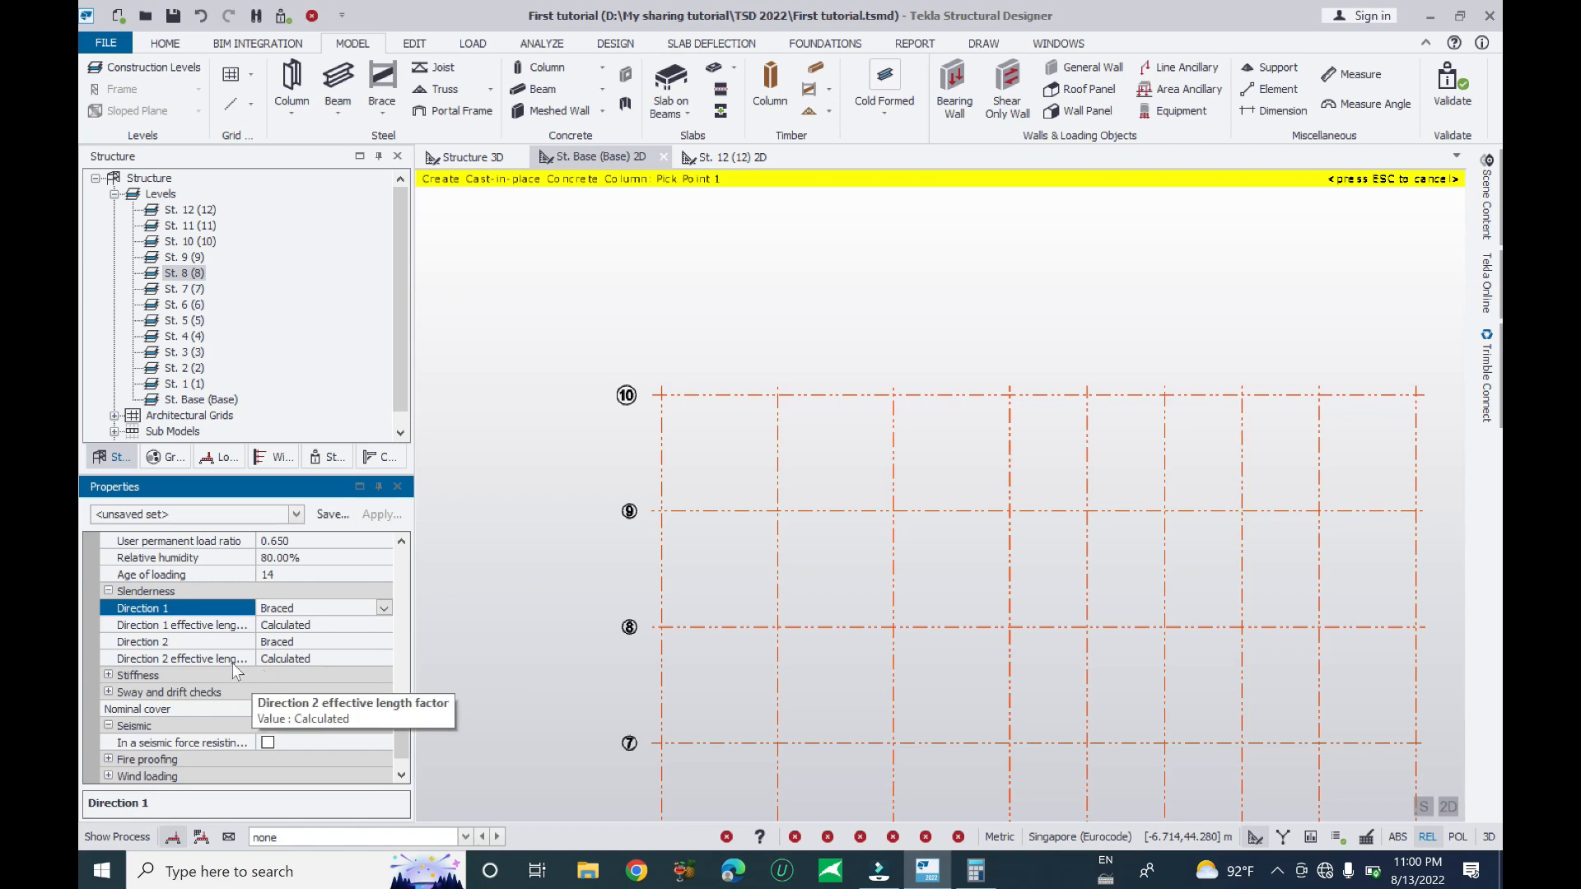
click(338, 662)
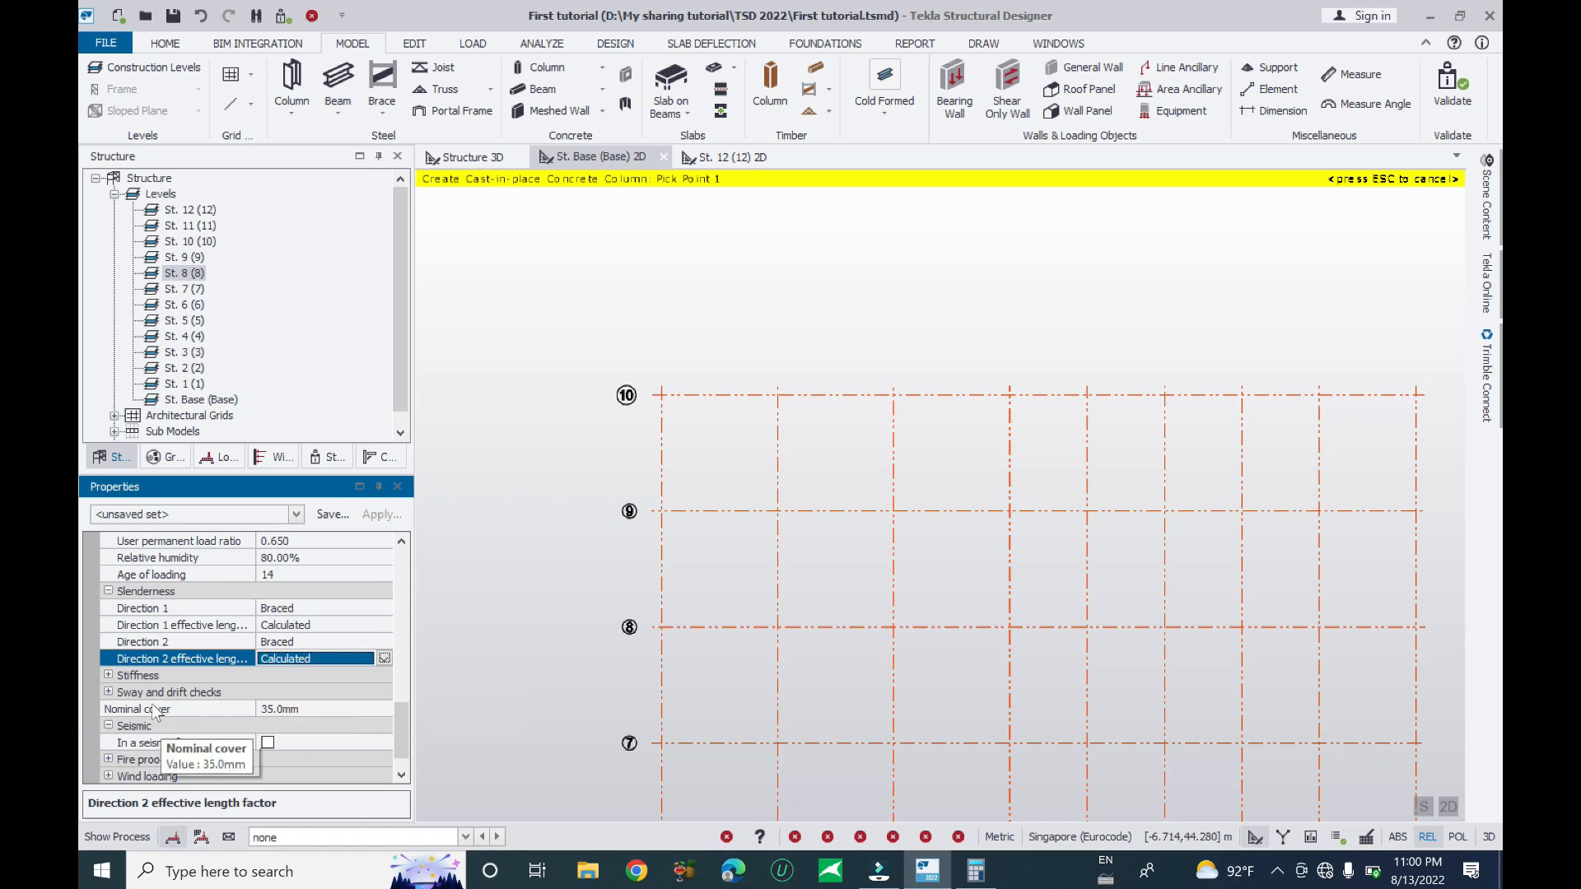
- Expand Stiffness and Sway and drift checks, and override the wind drift ratio limit to 500
click(108, 675)
scroll(321, 710, down, 1)
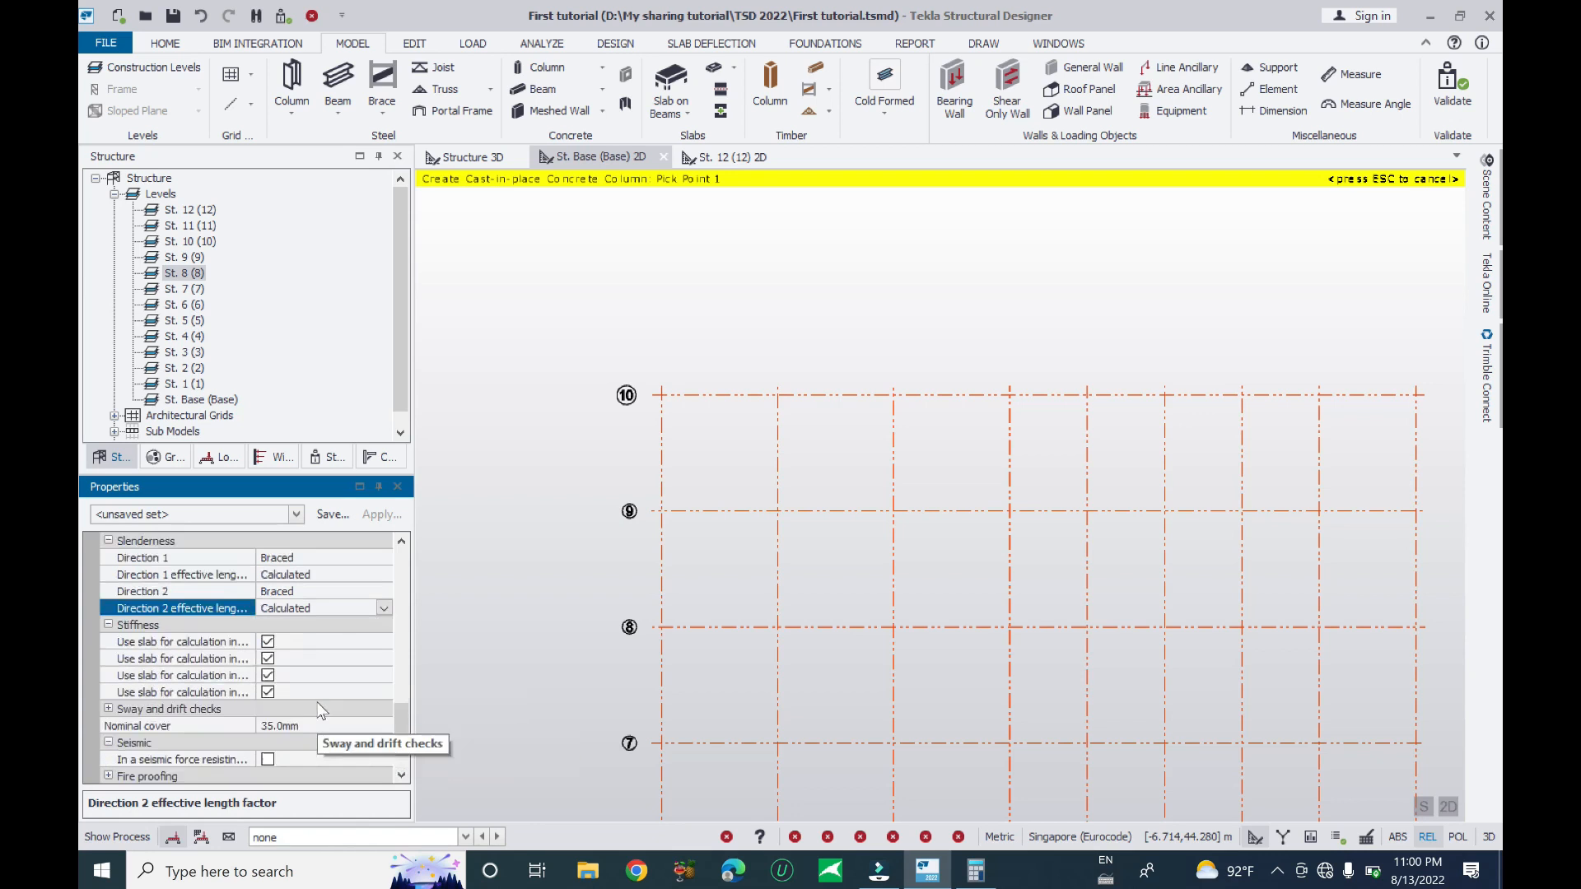
click(108, 709)
scroll(287, 711, down, 2)
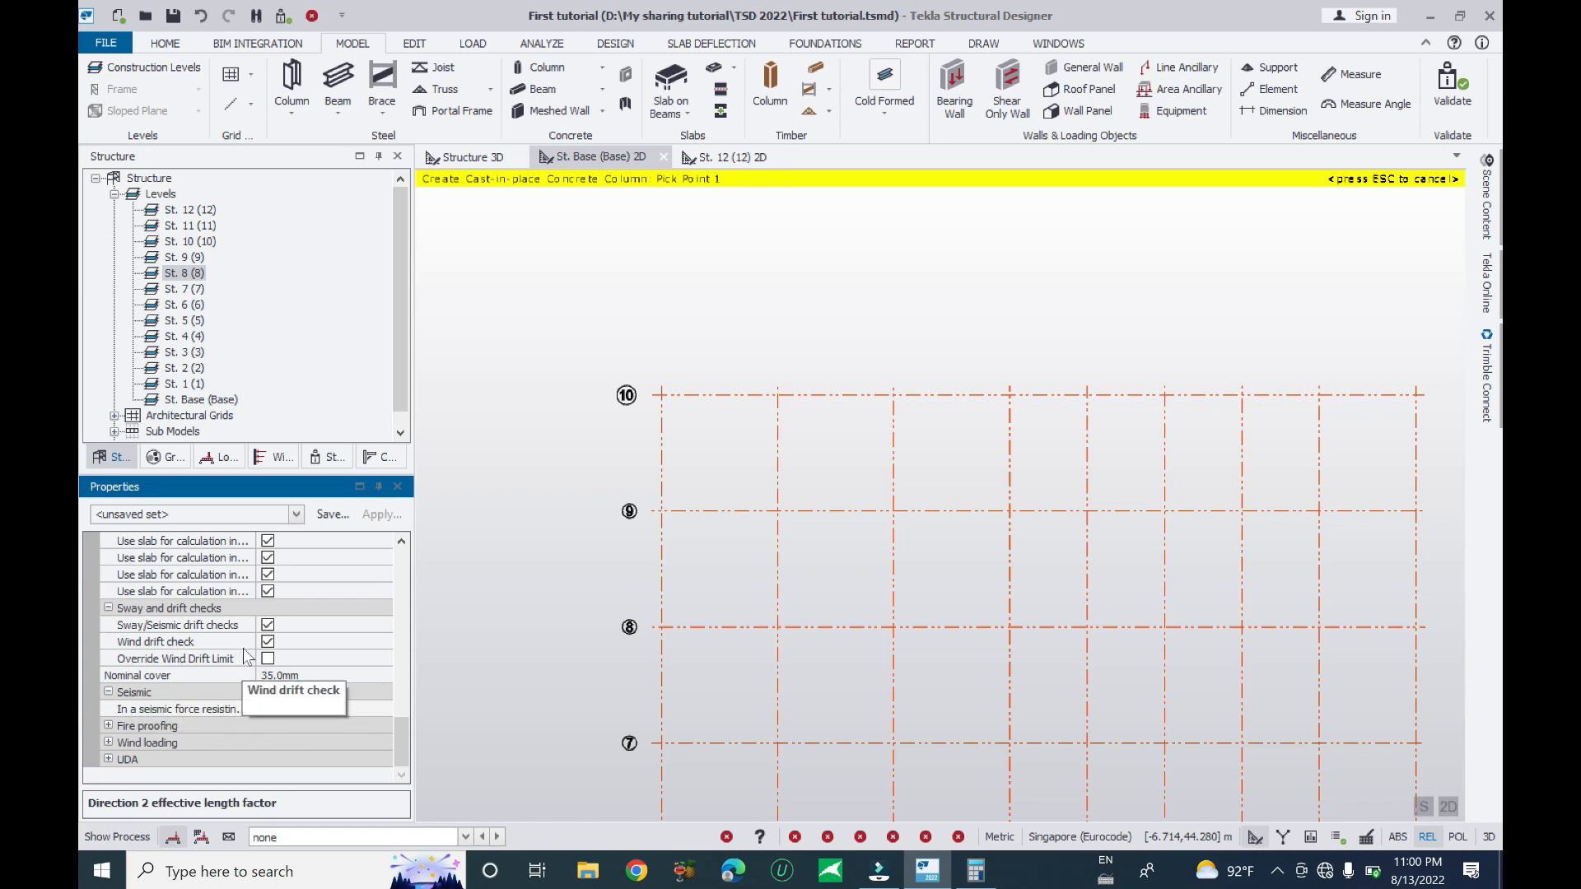
click(268, 659)
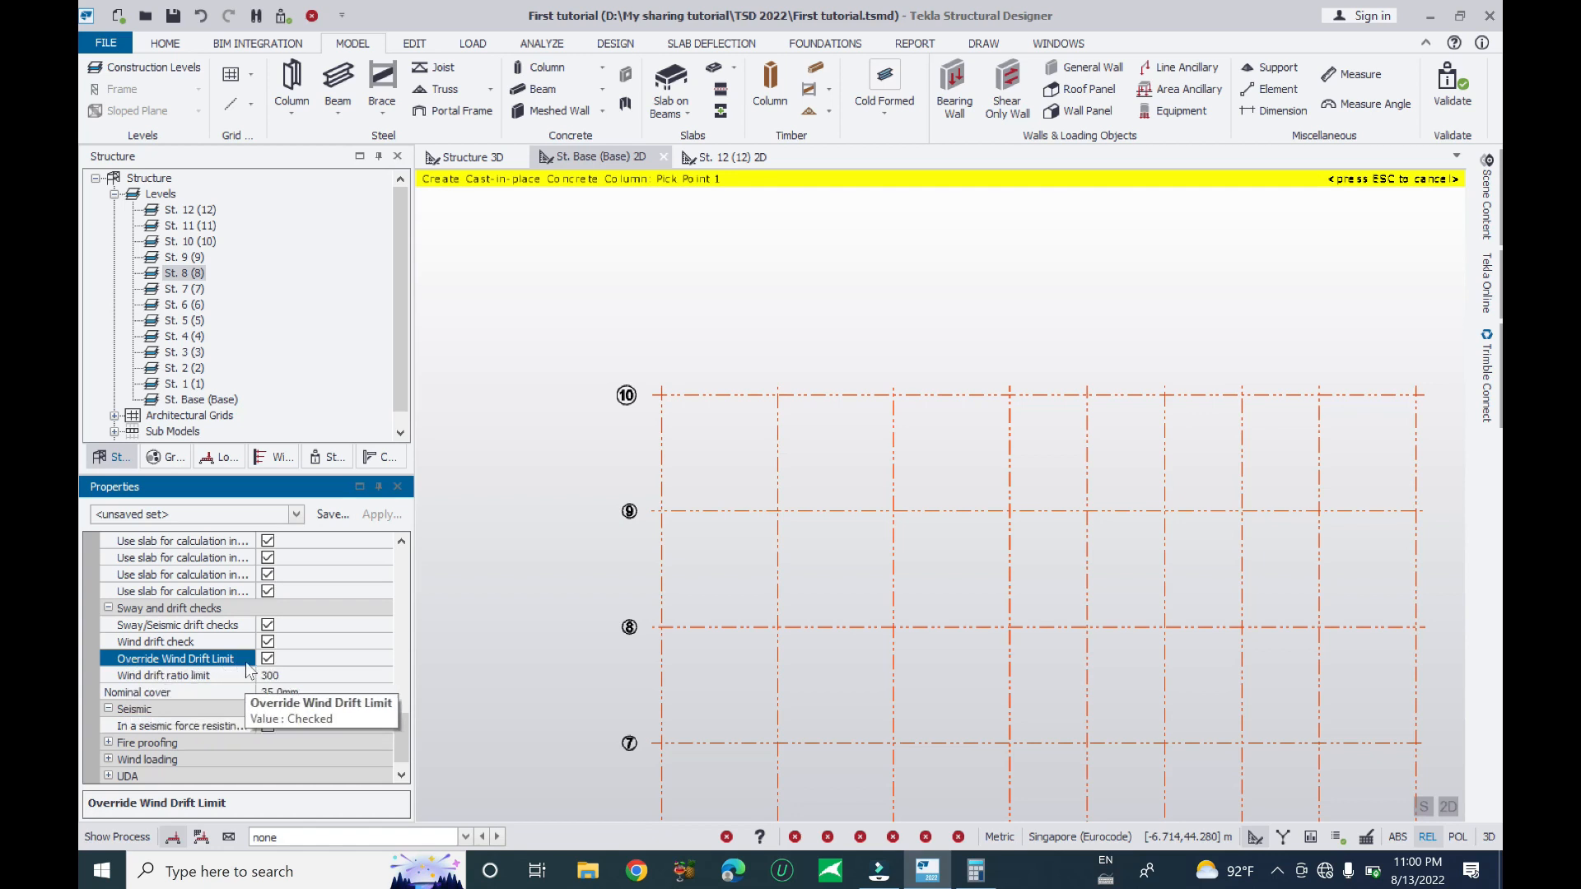
click(198, 675)
text(500)
key(Return)
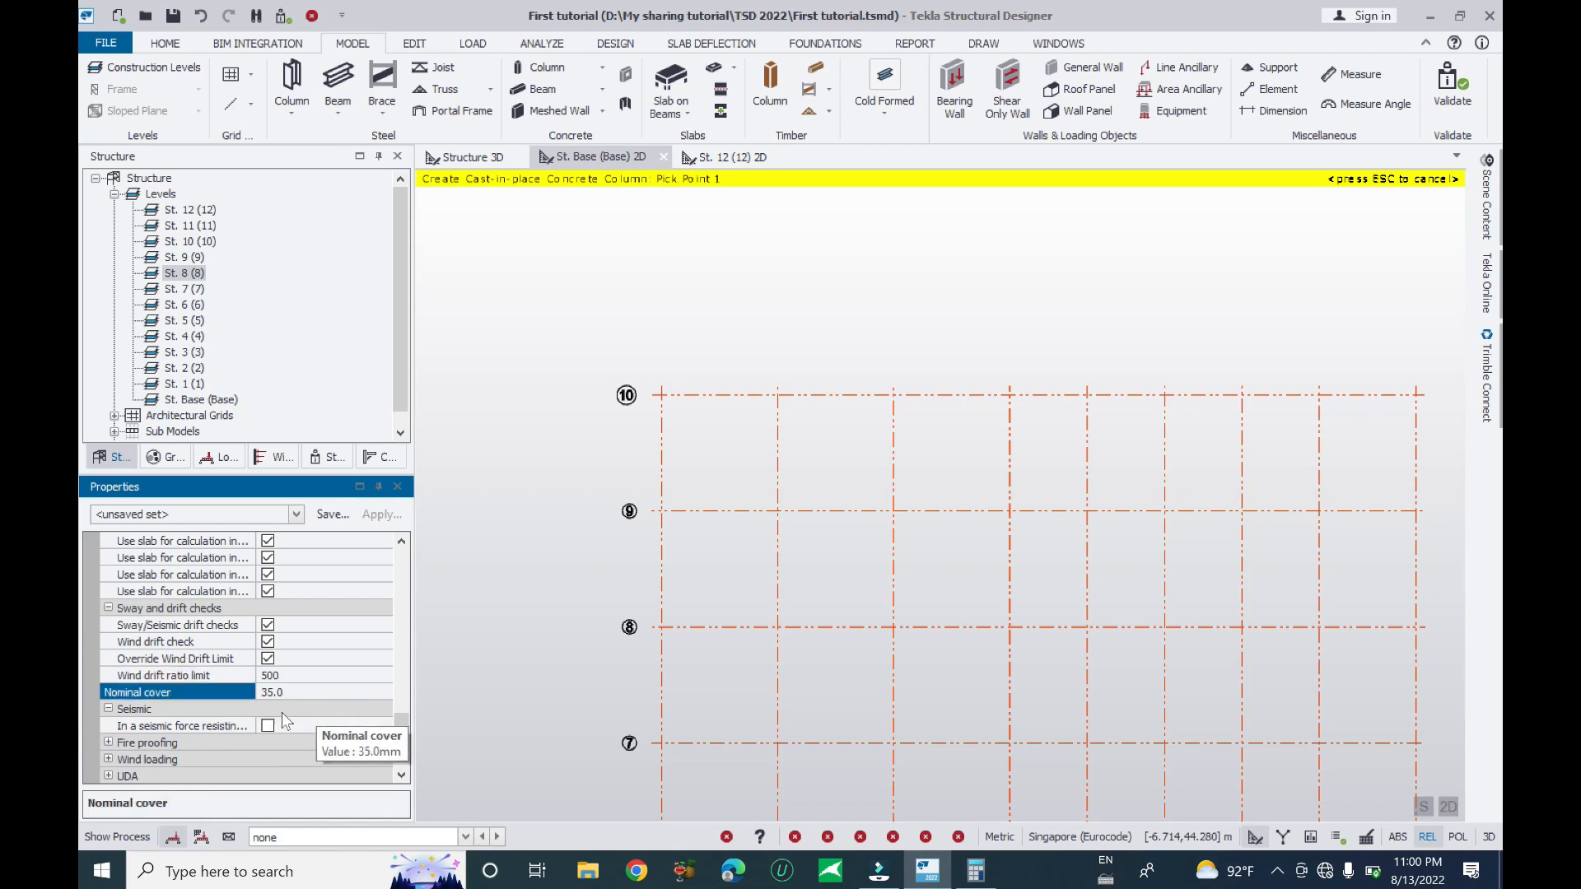
- Set nominal cover to 30, leave seismic force resisting unticked, and expand Fire proofing and Wind loading
click(222, 693)
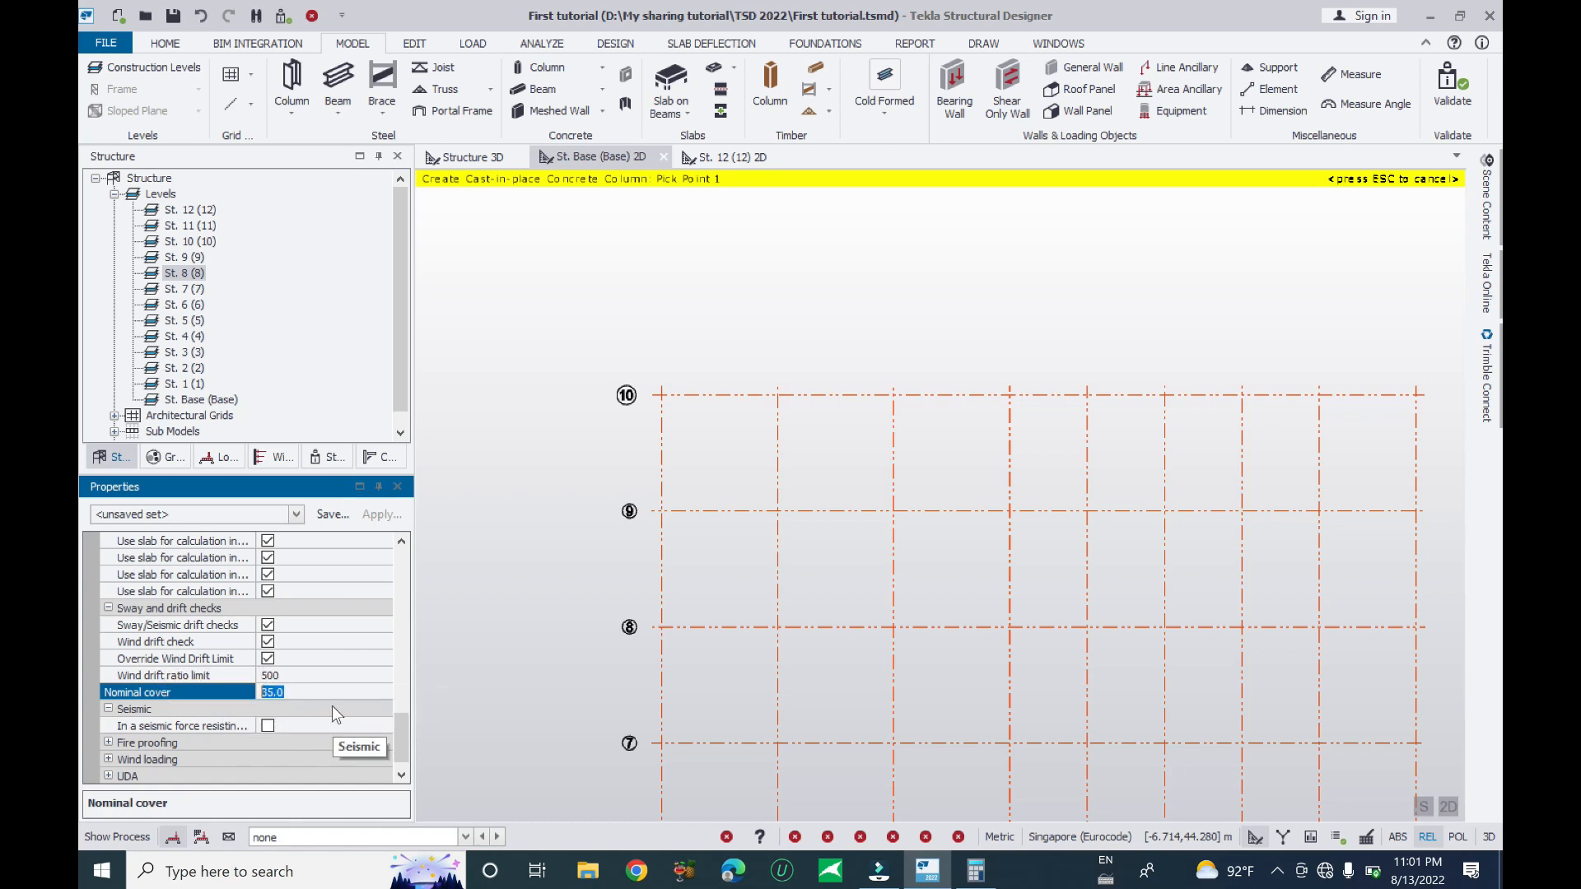
text(30)
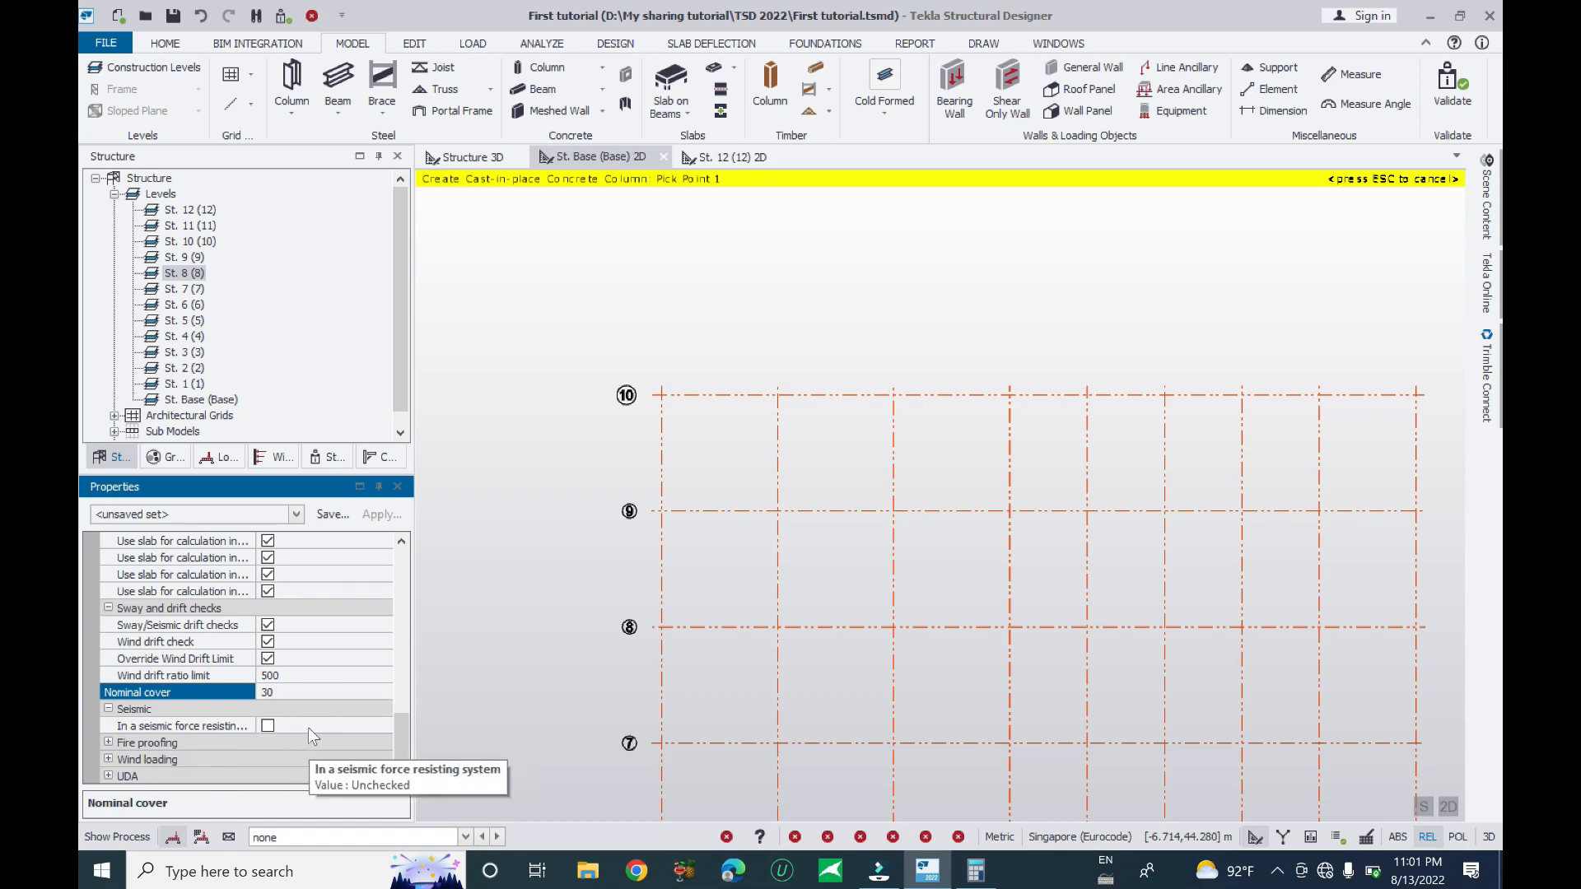
click(268, 726)
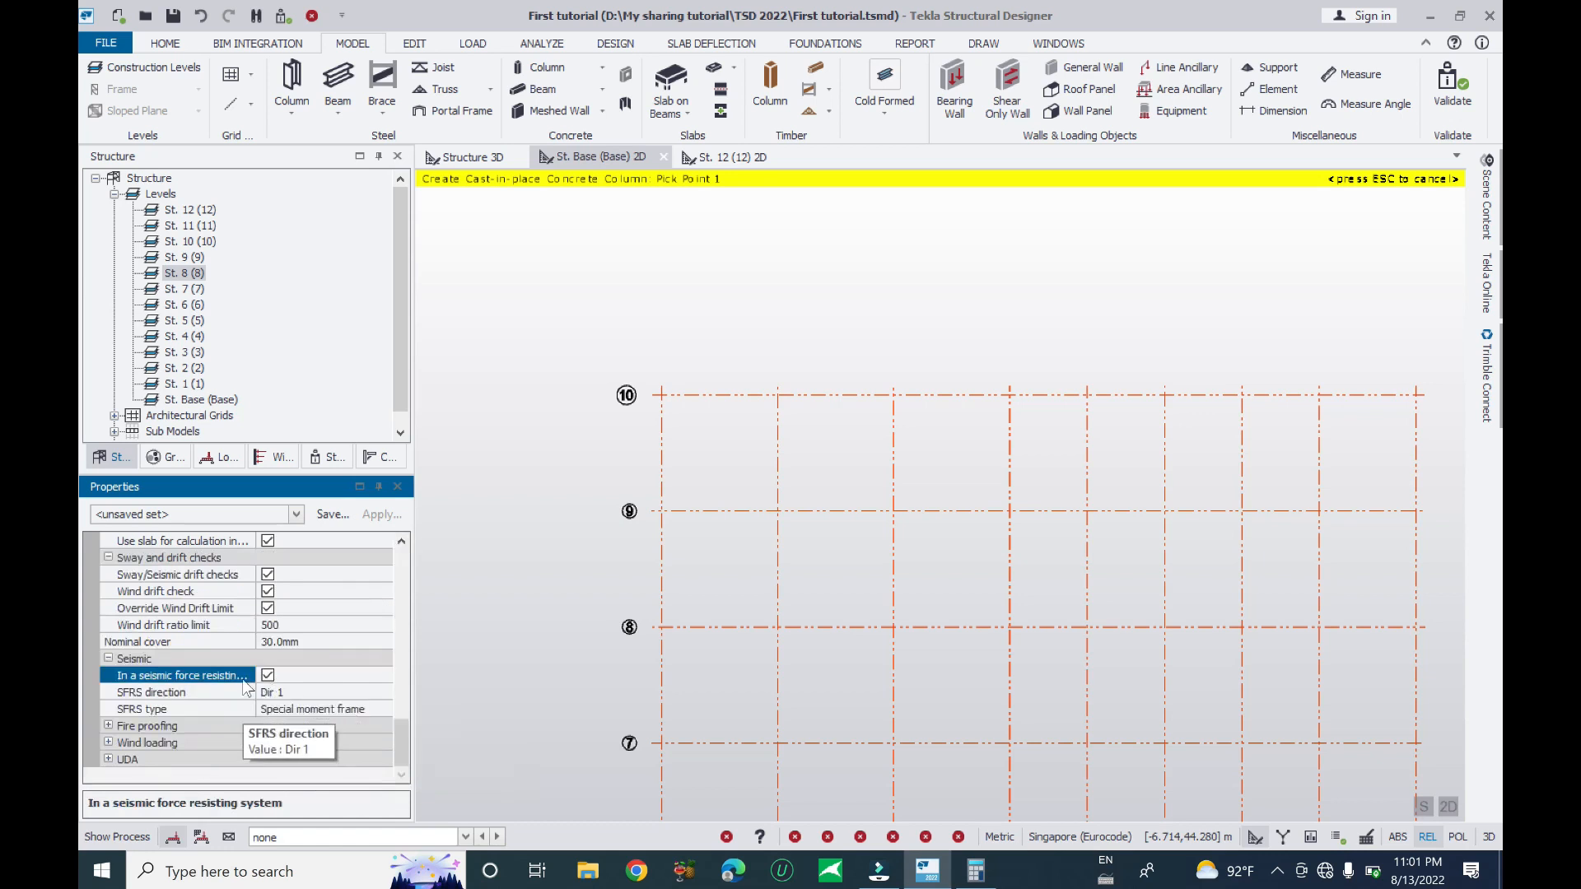
click(268, 675)
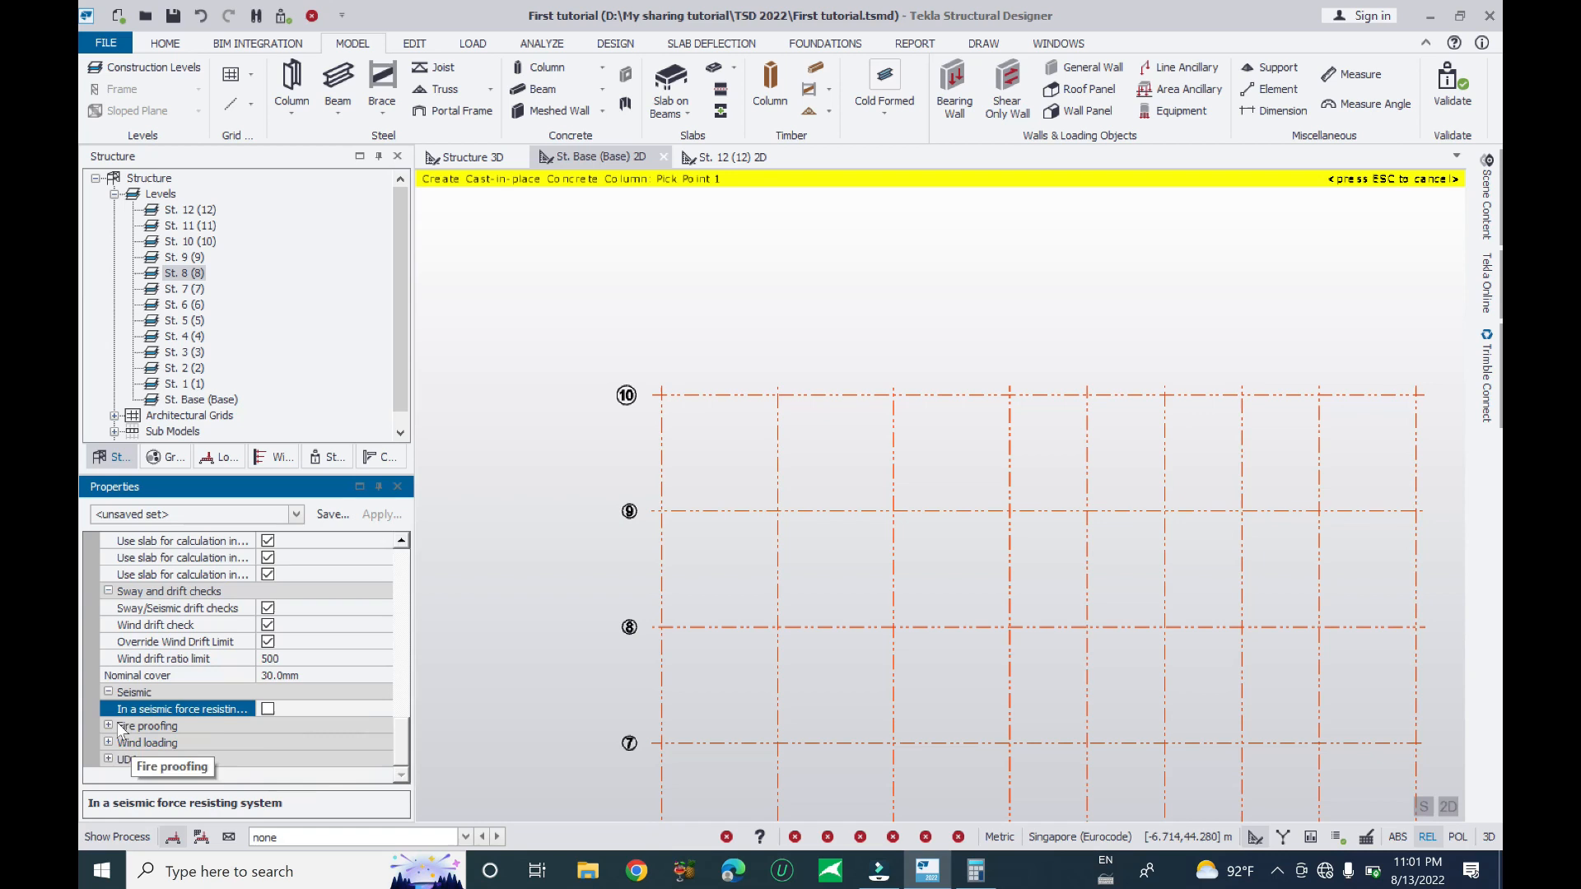
double_click(280, 725)
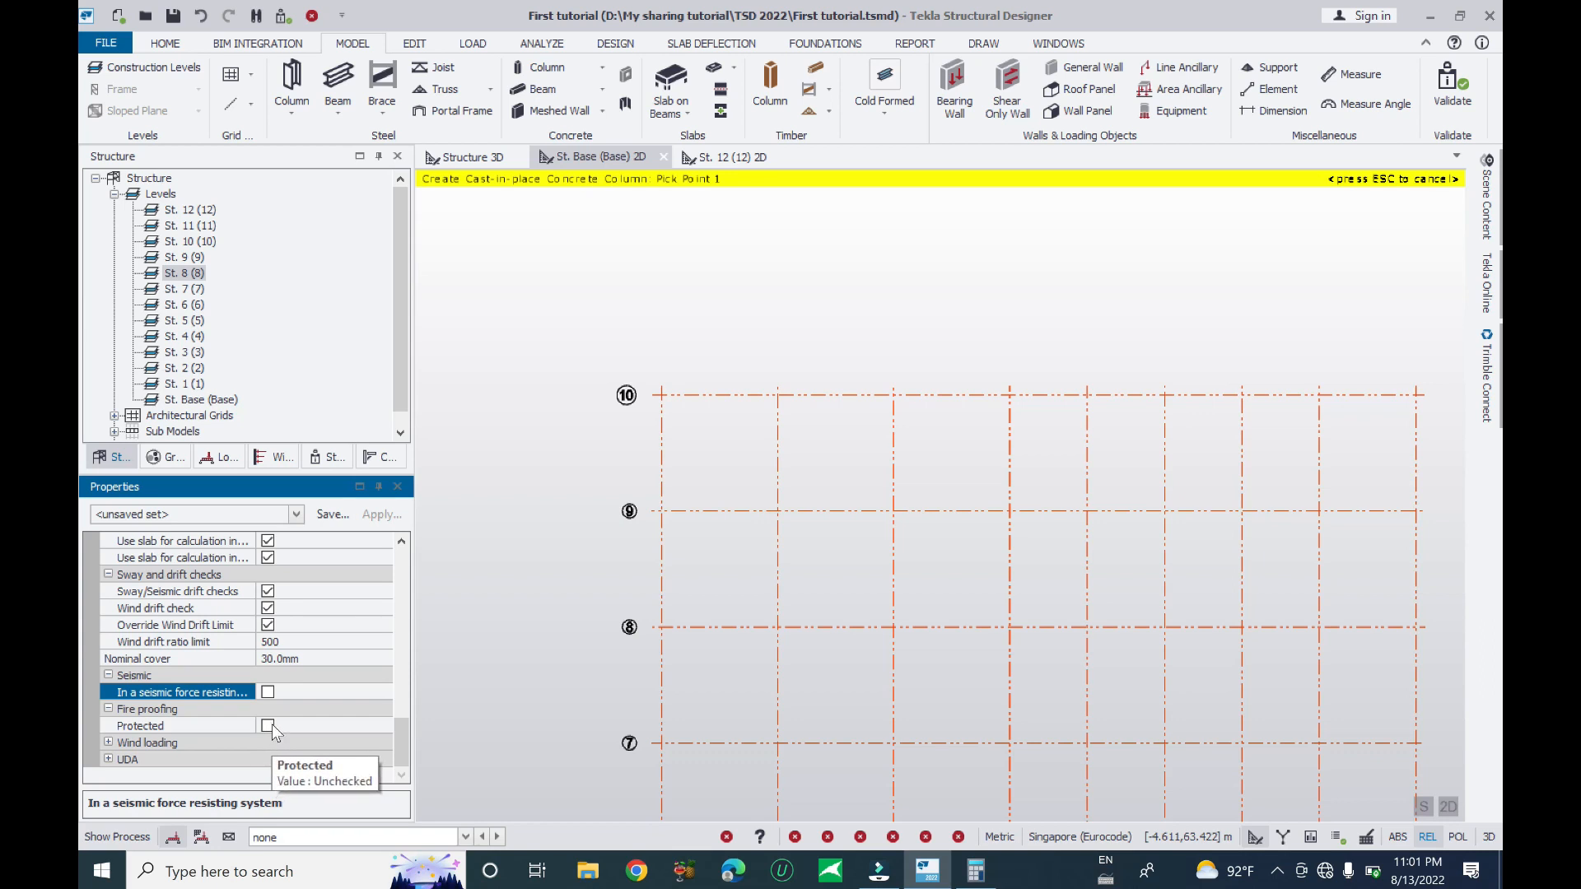
click(108, 743)
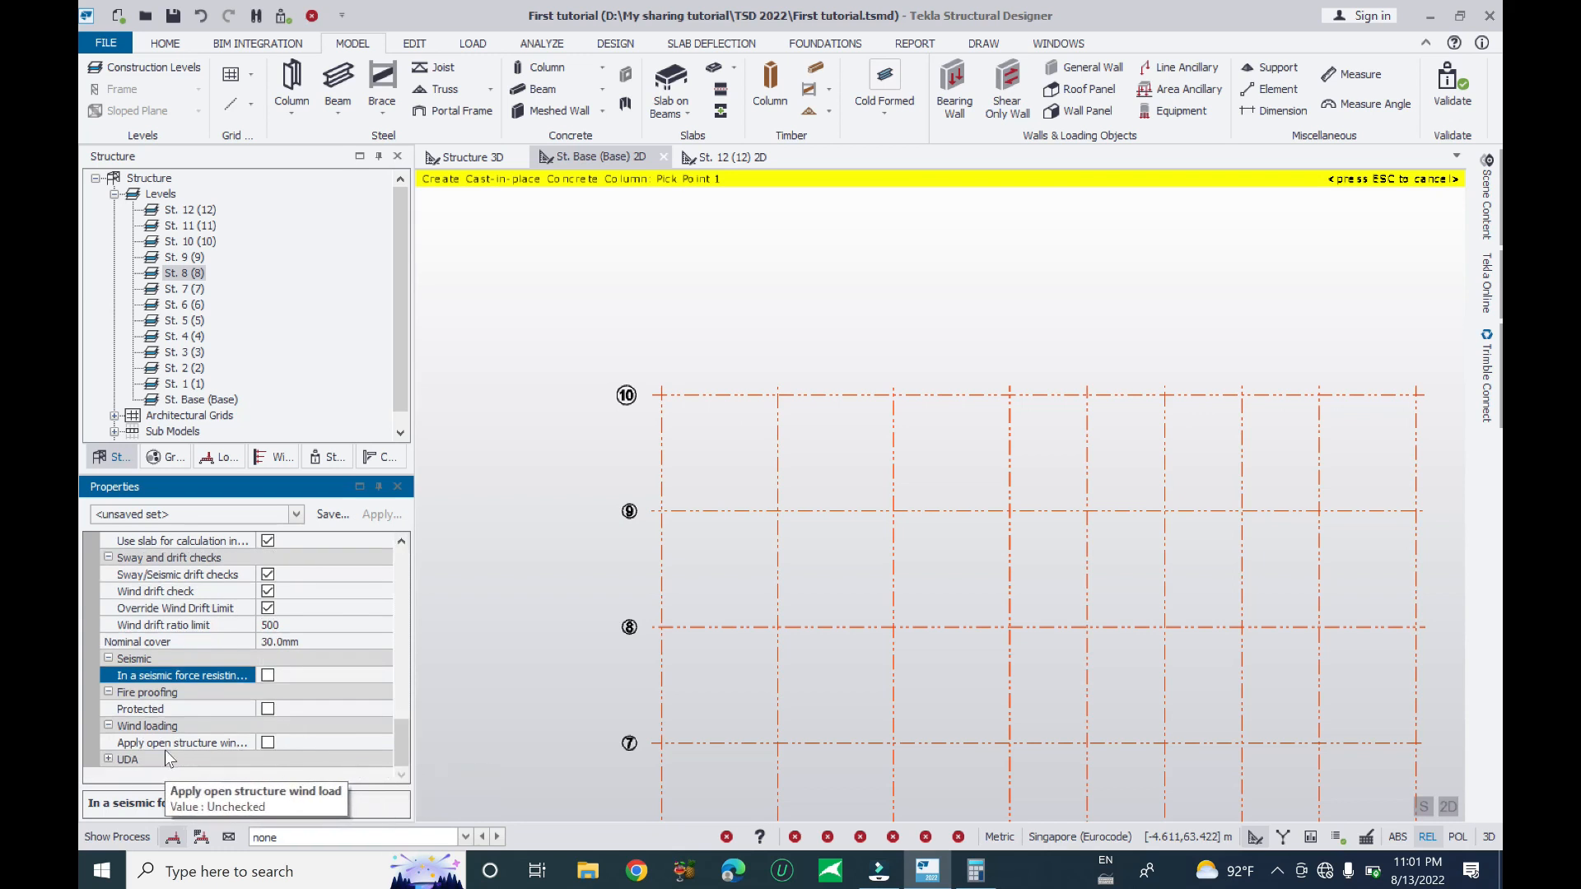
click(119, 759)
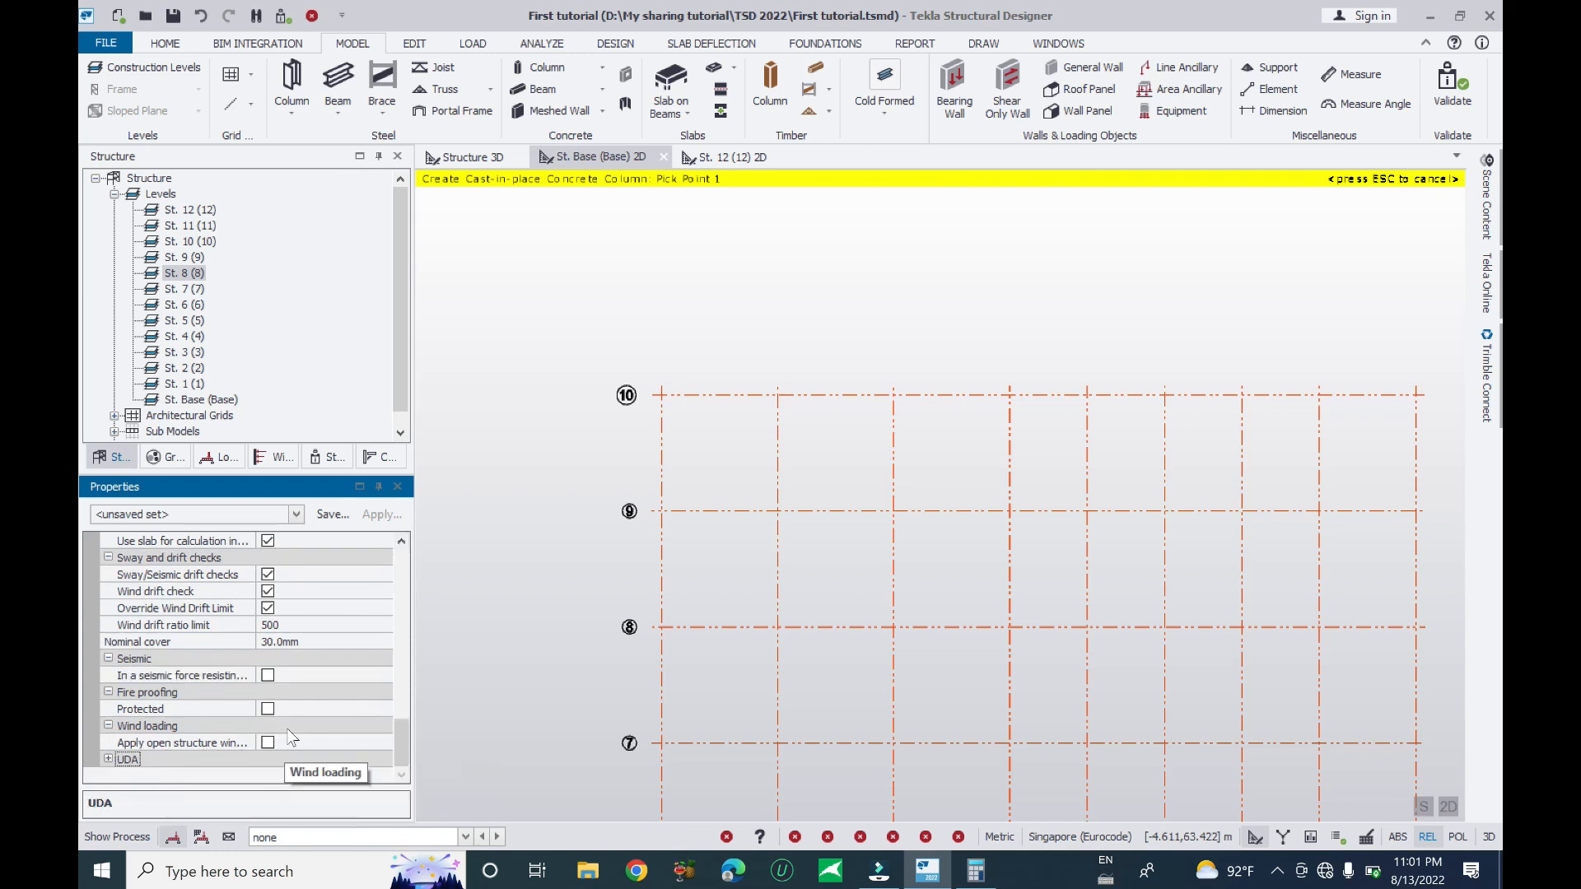
scroll(606, 413, down, 5)
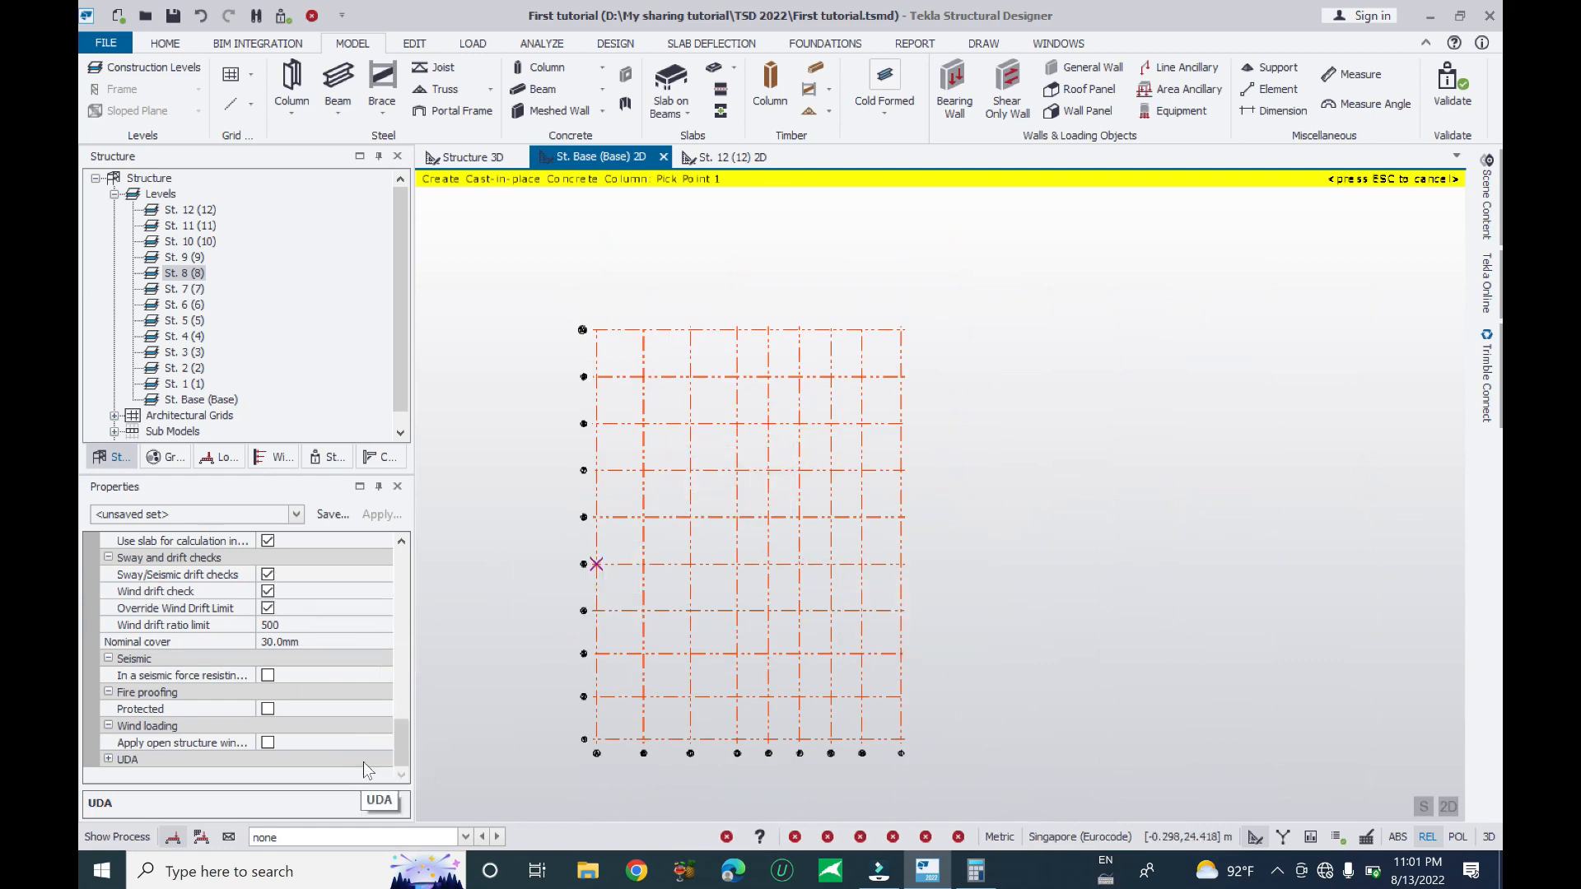
- Window-select left, upper-middle, lower-right and right-middle grid intersections to place St. 8 columns
drag(402, 738, 438, 557)
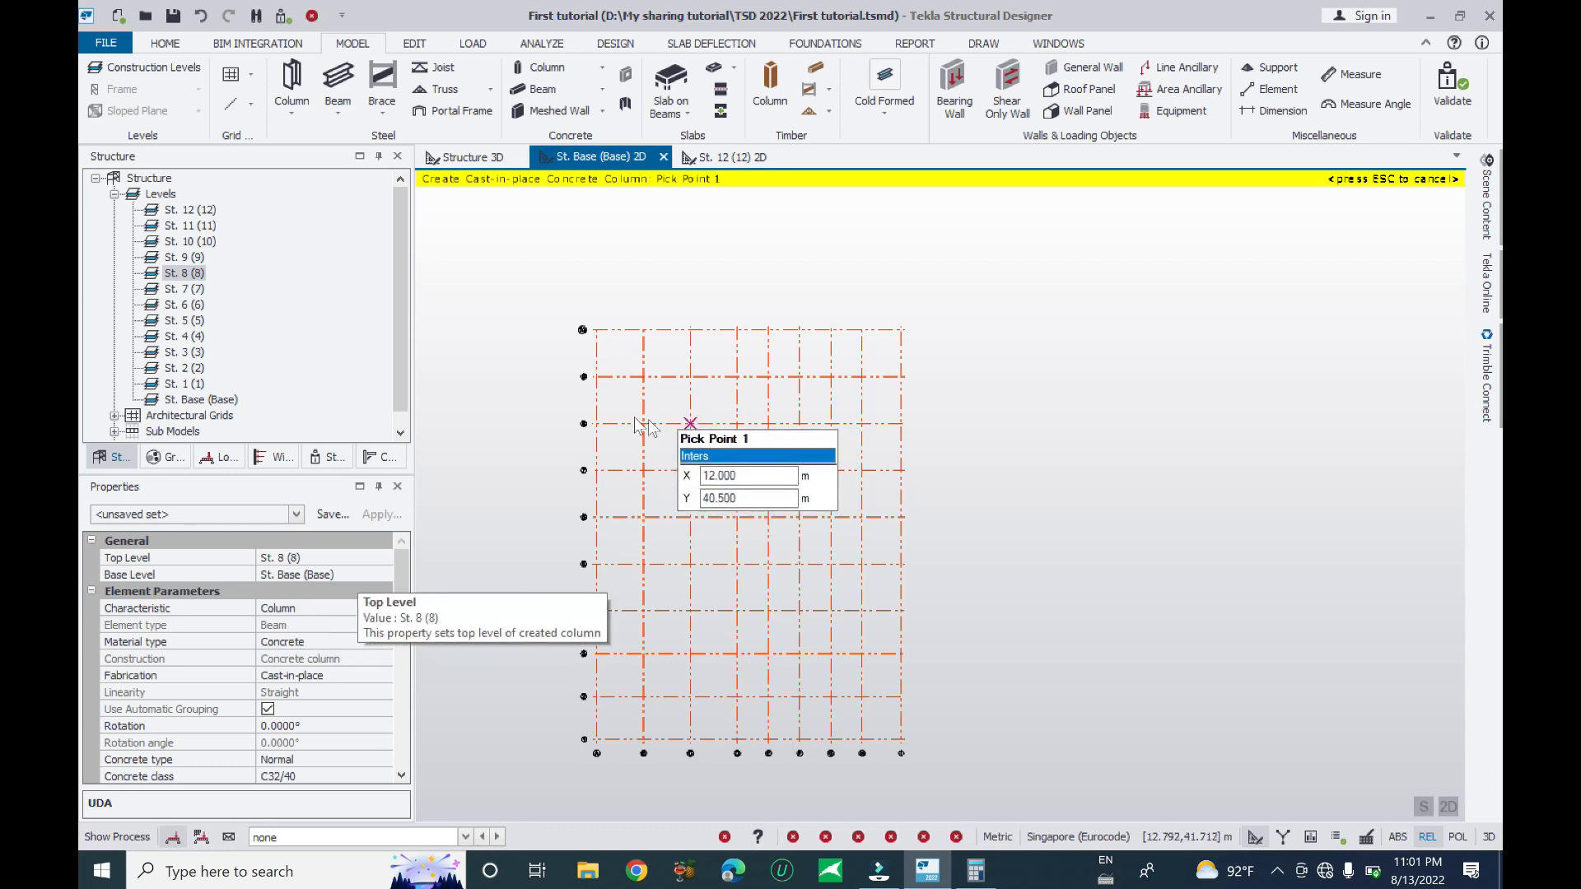
drag(582, 299, 677, 800)
drag(670, 296, 916, 483)
drag(676, 643, 959, 796)
drag(843, 504, 926, 634)
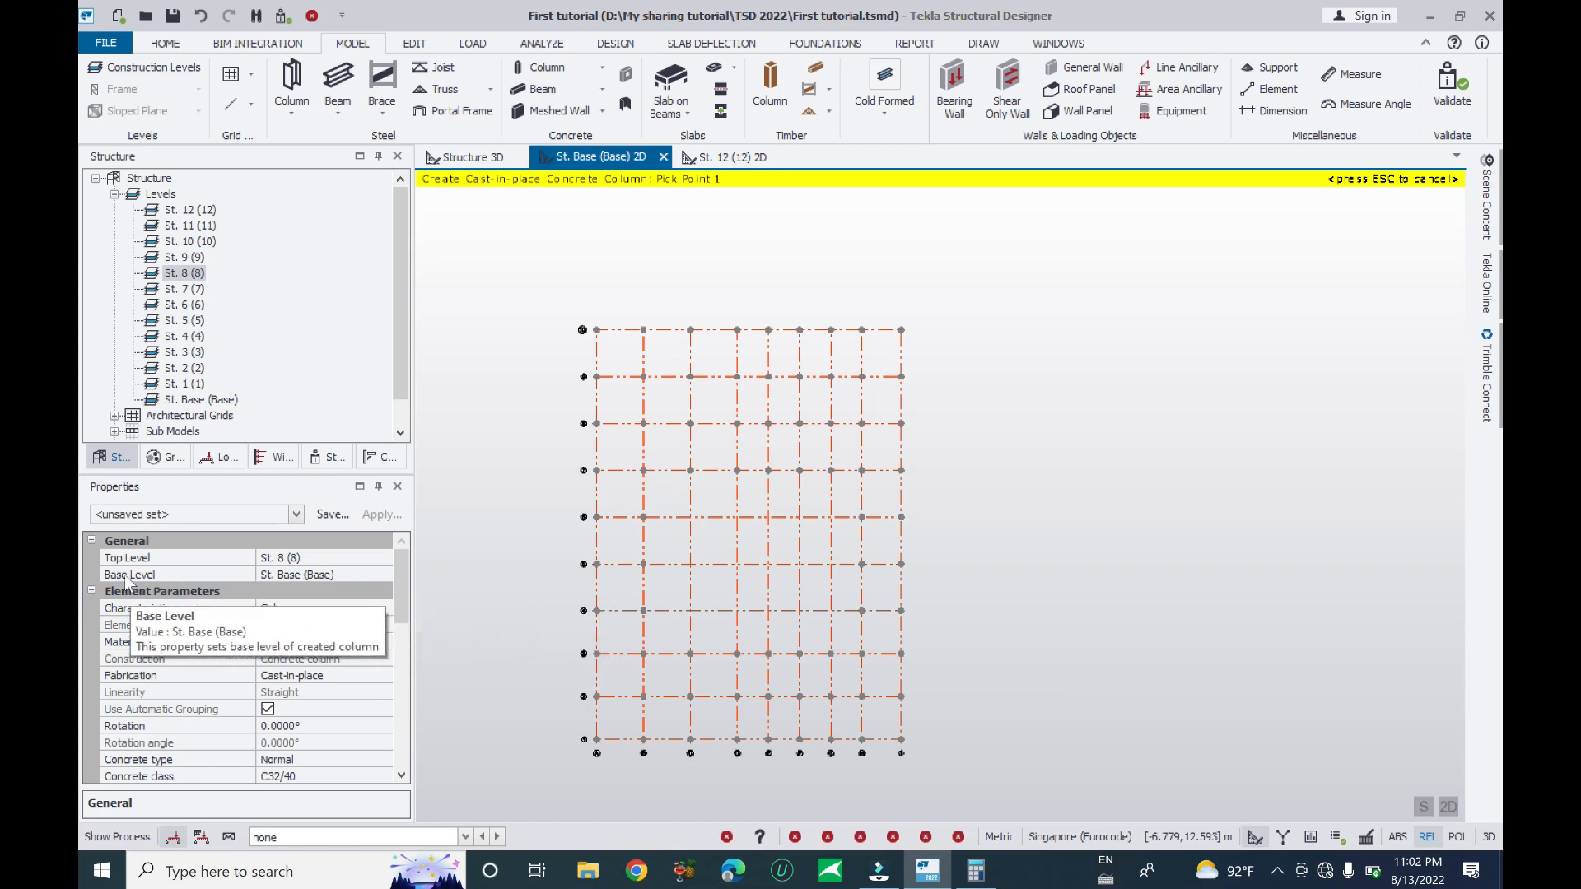
- Set the top level to St. 12, place columns over a block of intersections, and view in 3D
click(354, 558)
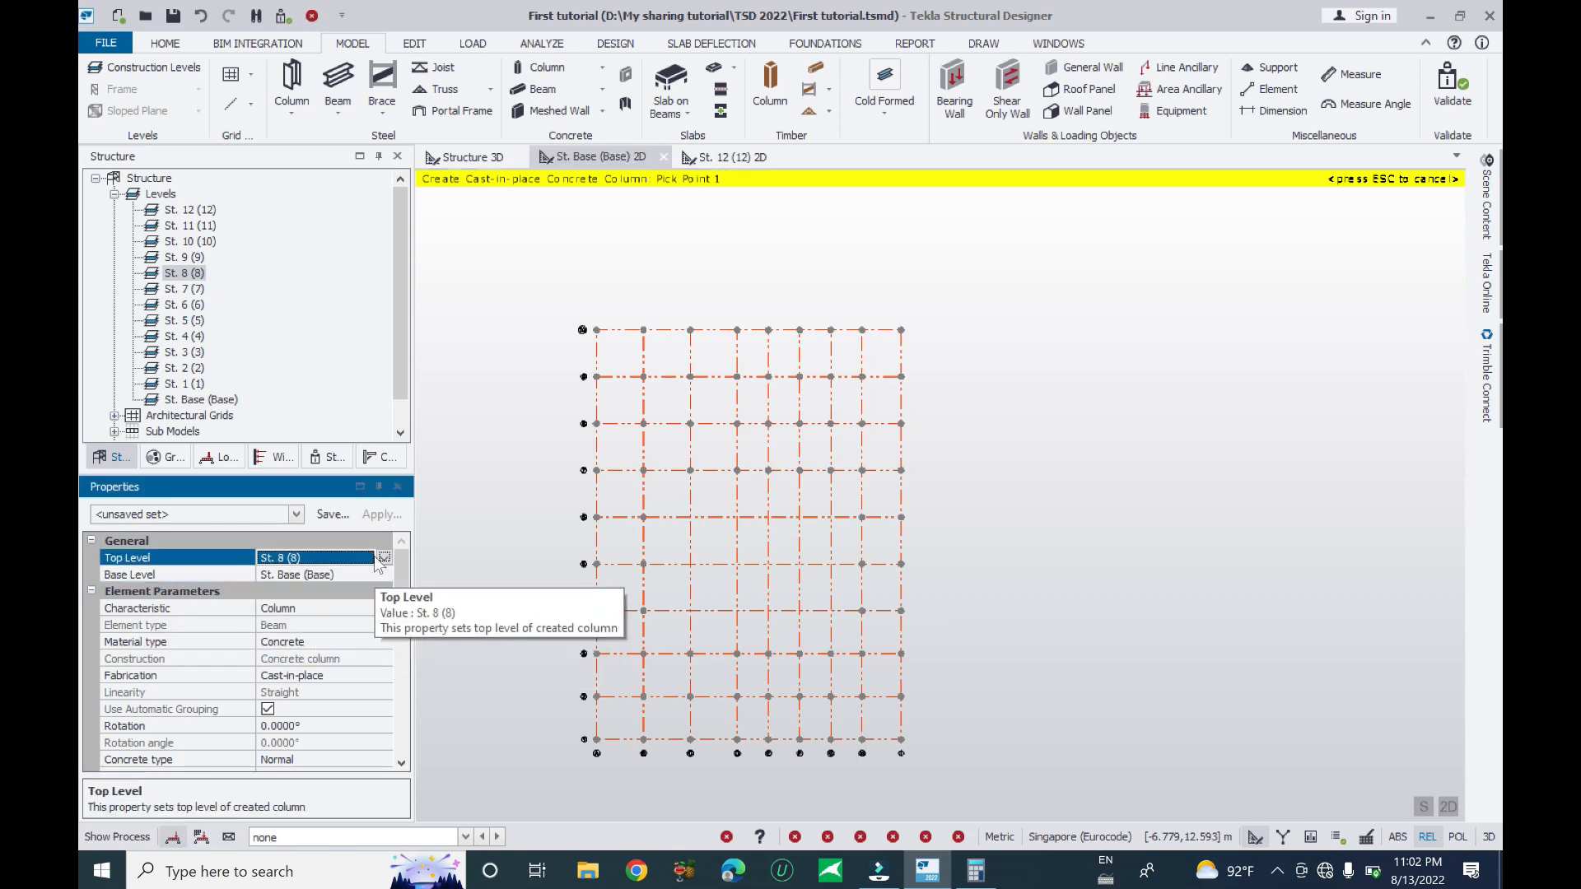
click(383, 558)
click(317, 575)
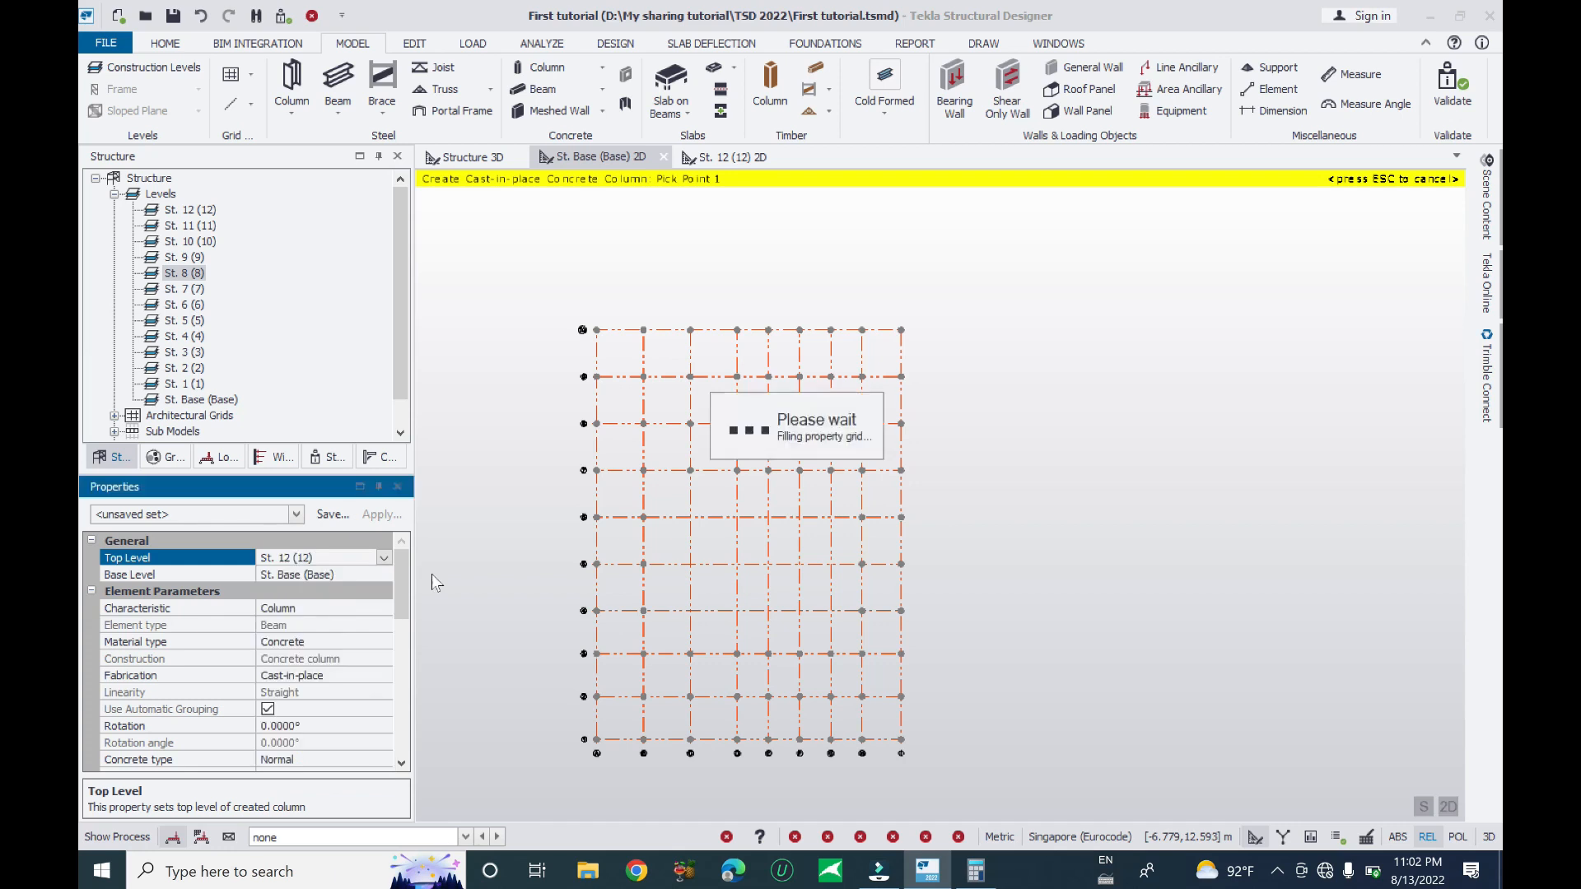
drag(674, 495, 850, 630)
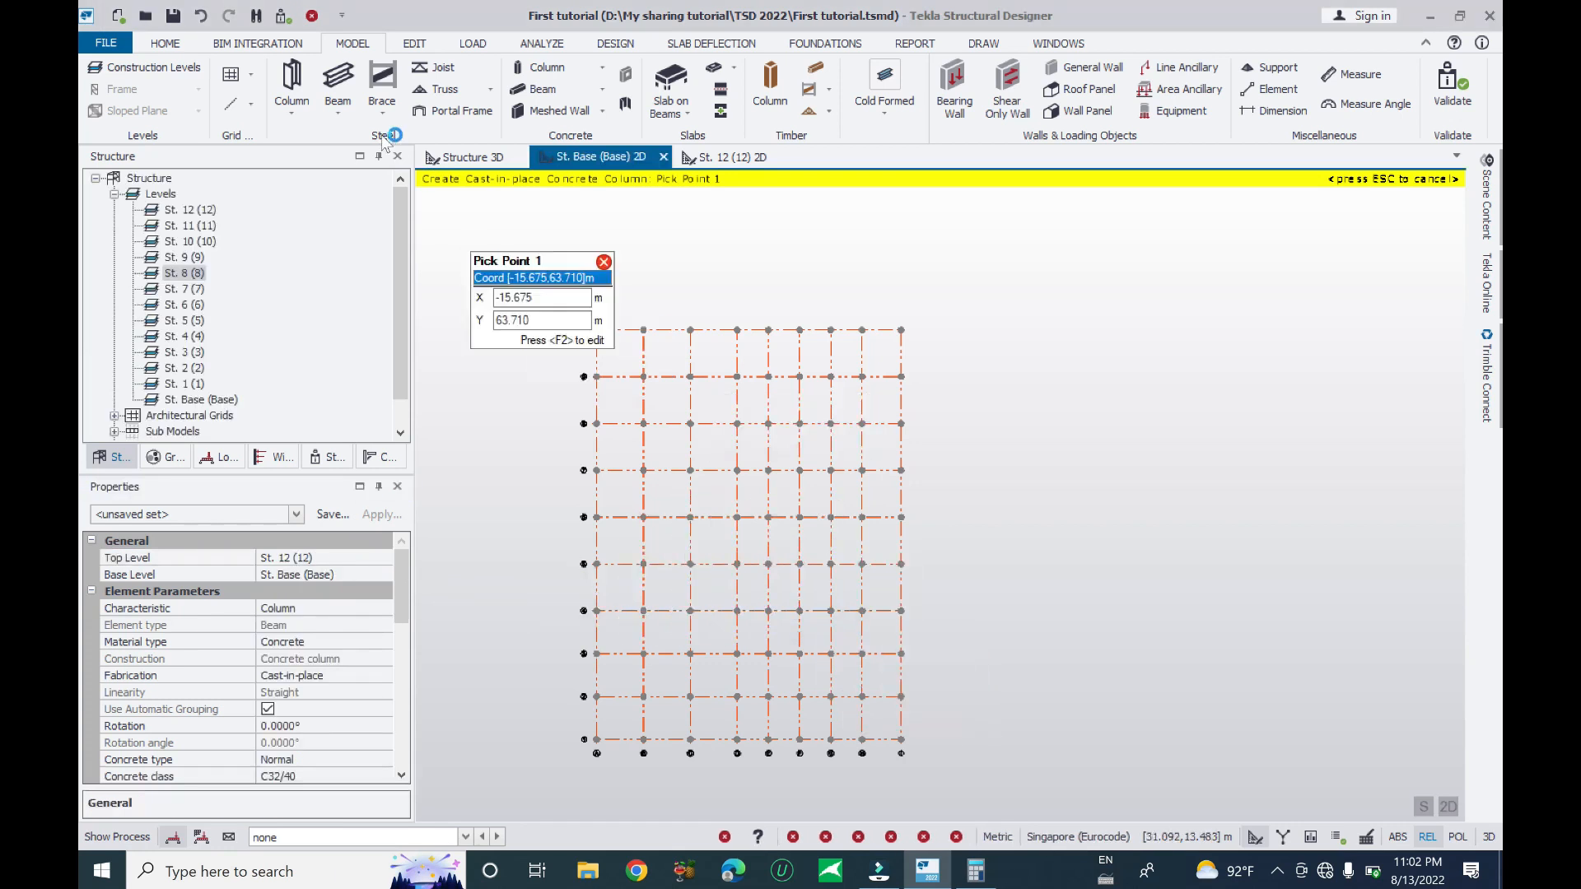
click(457, 164)
right_drag(968, 583, 1064, 447)
right_drag(1007, 617, 1075, 708)
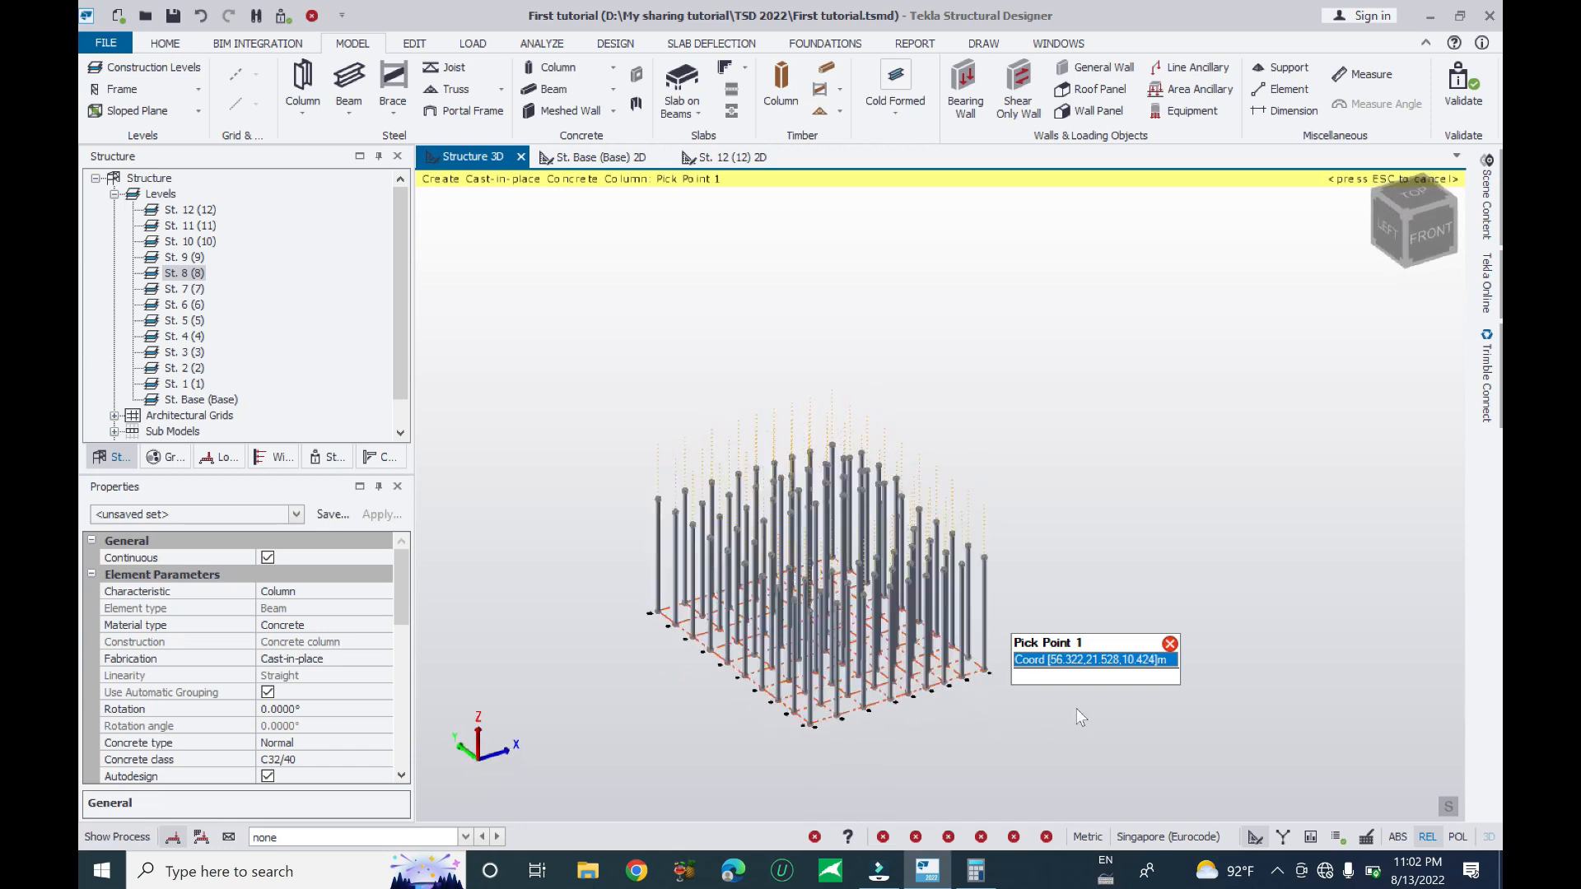
- Hide the architectural grids' vertical lines in the 3D view through Scene Content
scroll(1075, 708, up, 5)
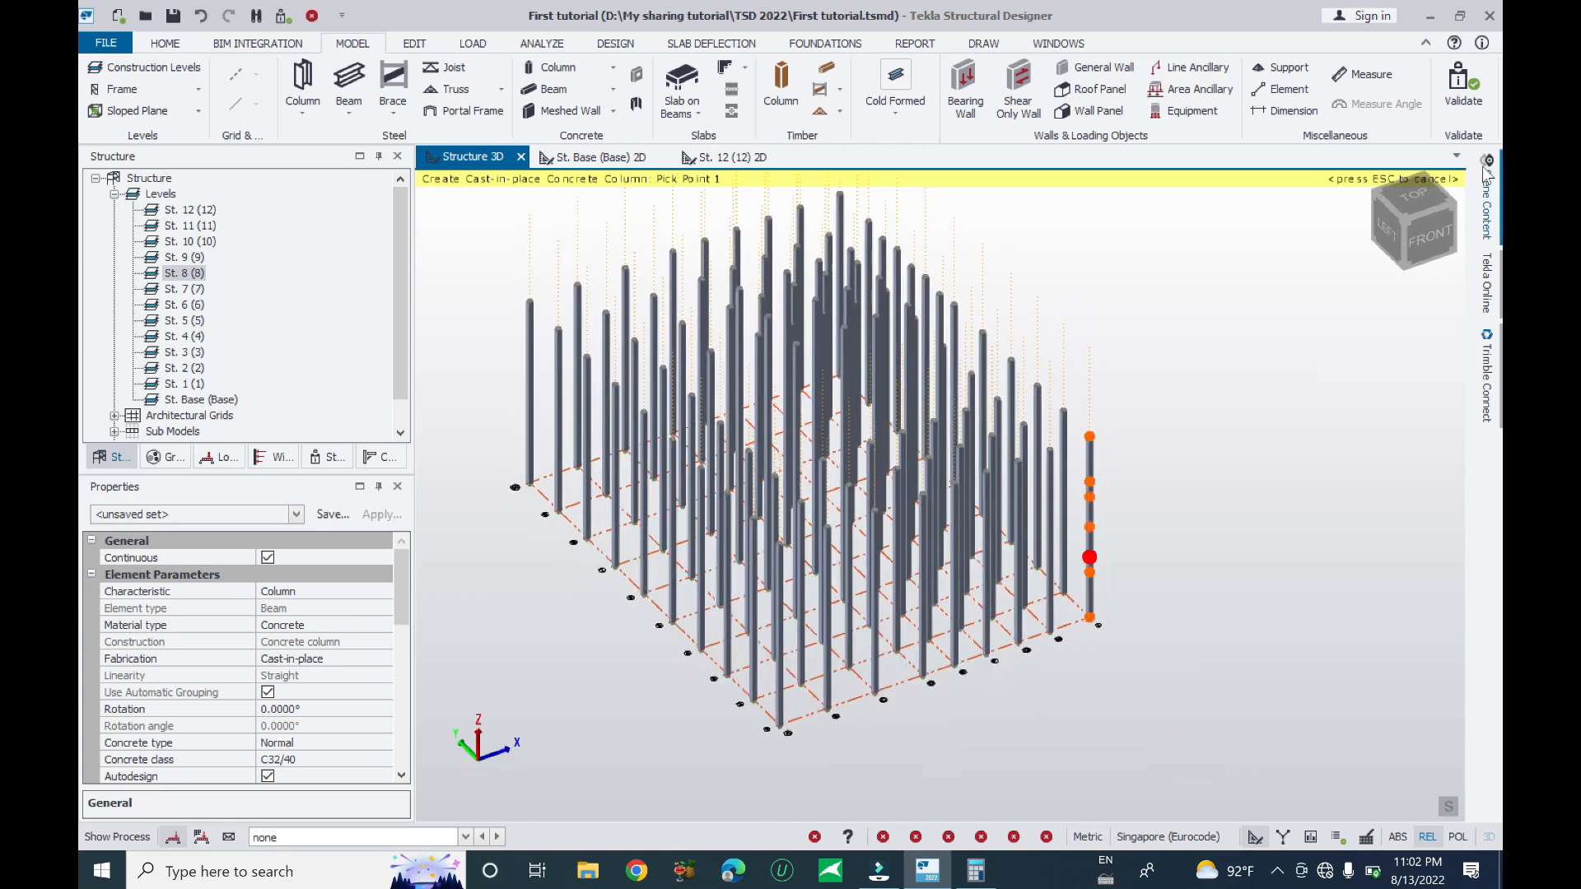
click(1486, 163)
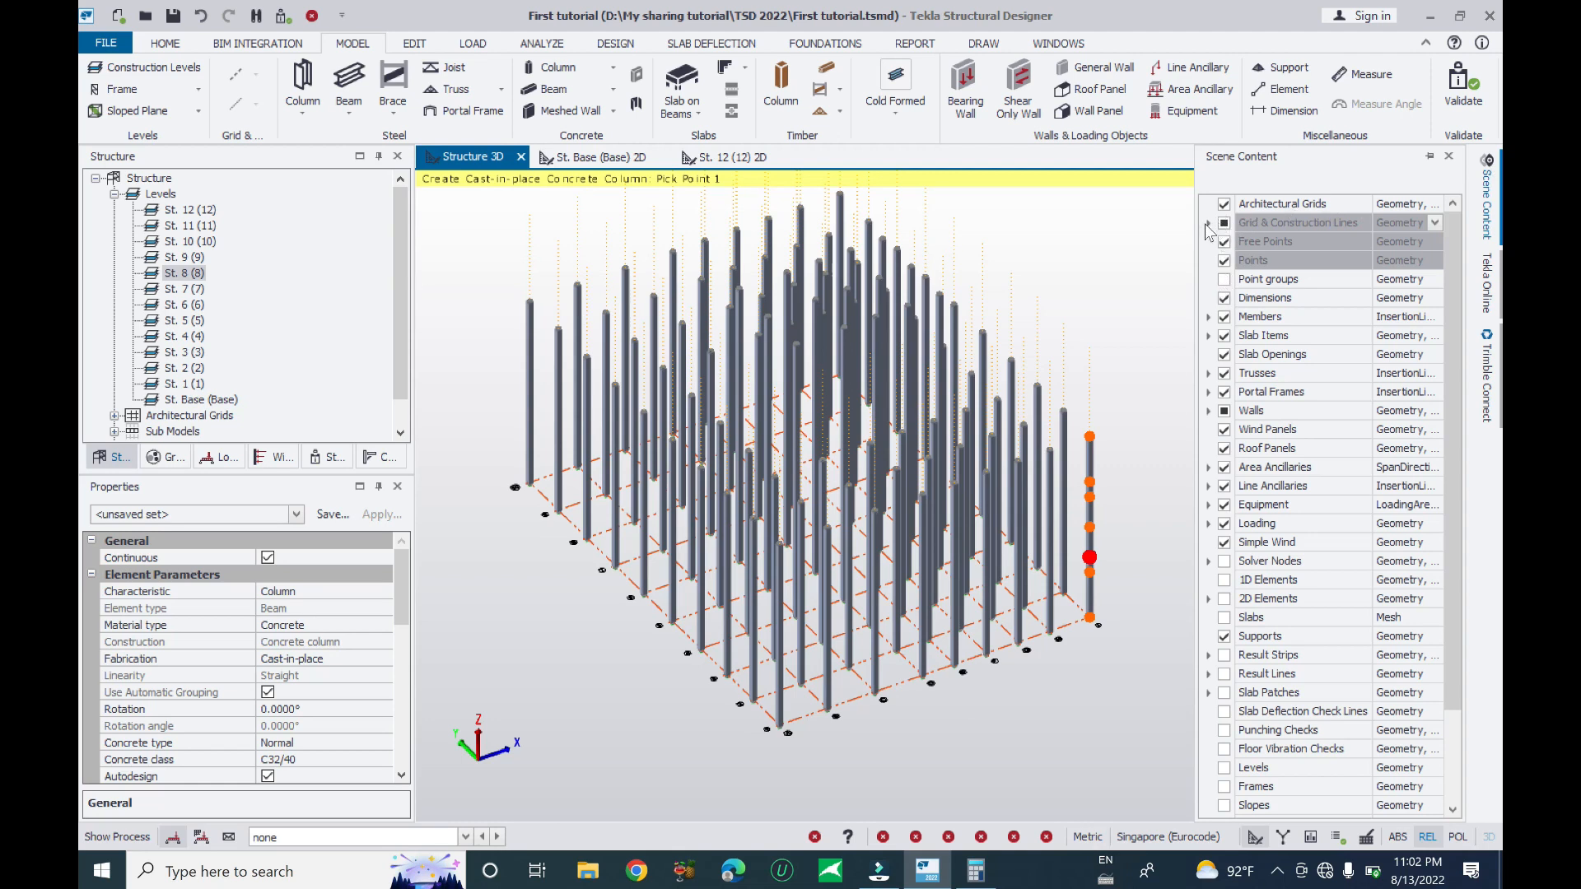
click(1227, 236)
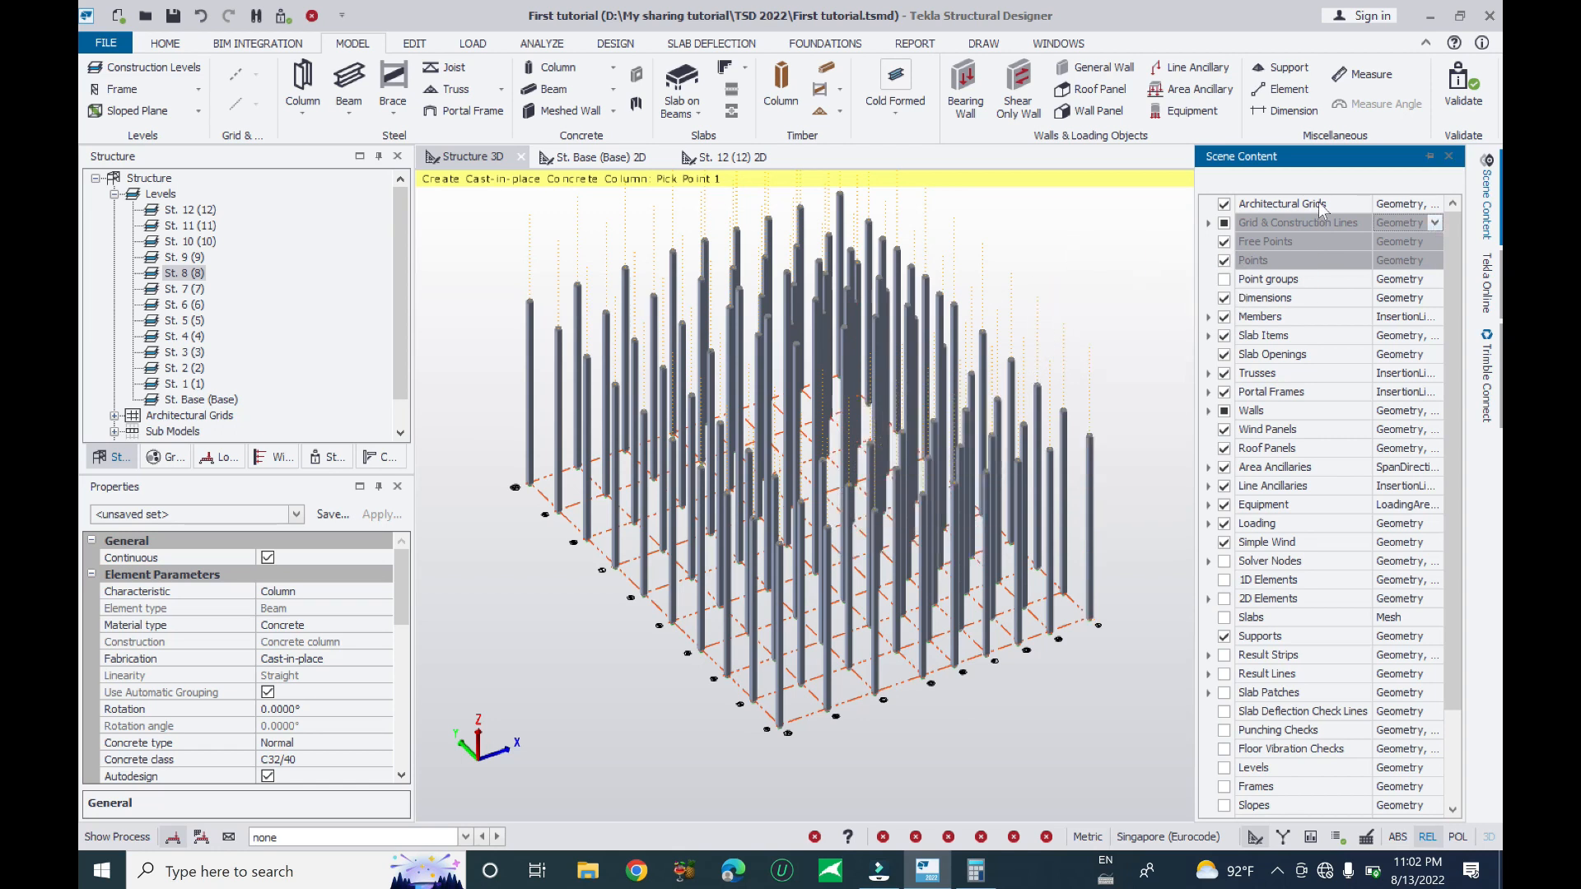
click(1435, 204)
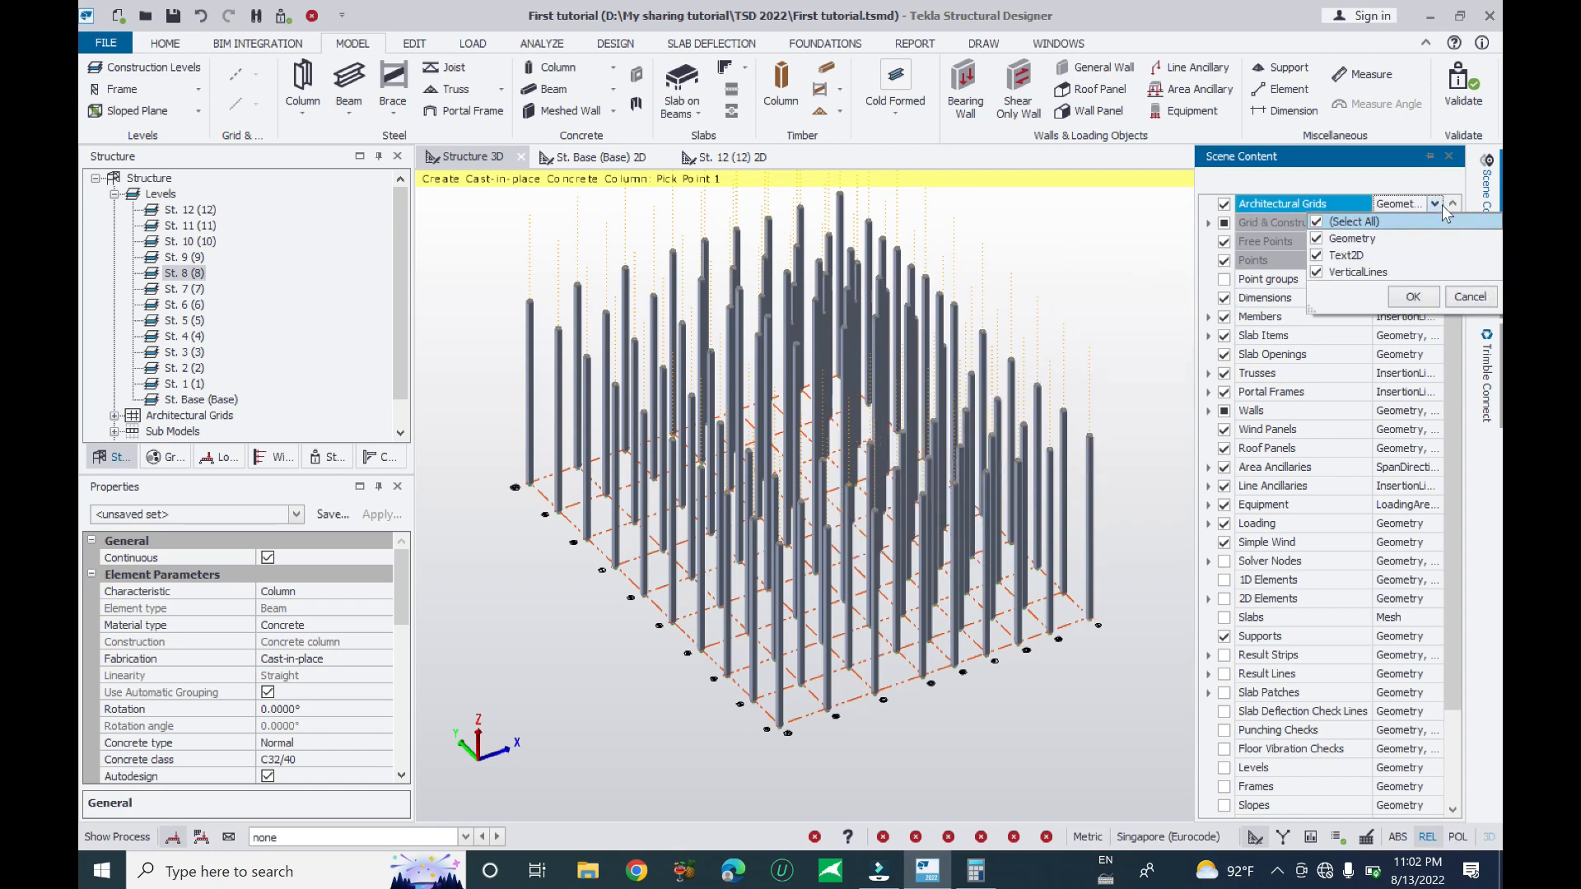
click(1320, 274)
click(1409, 295)
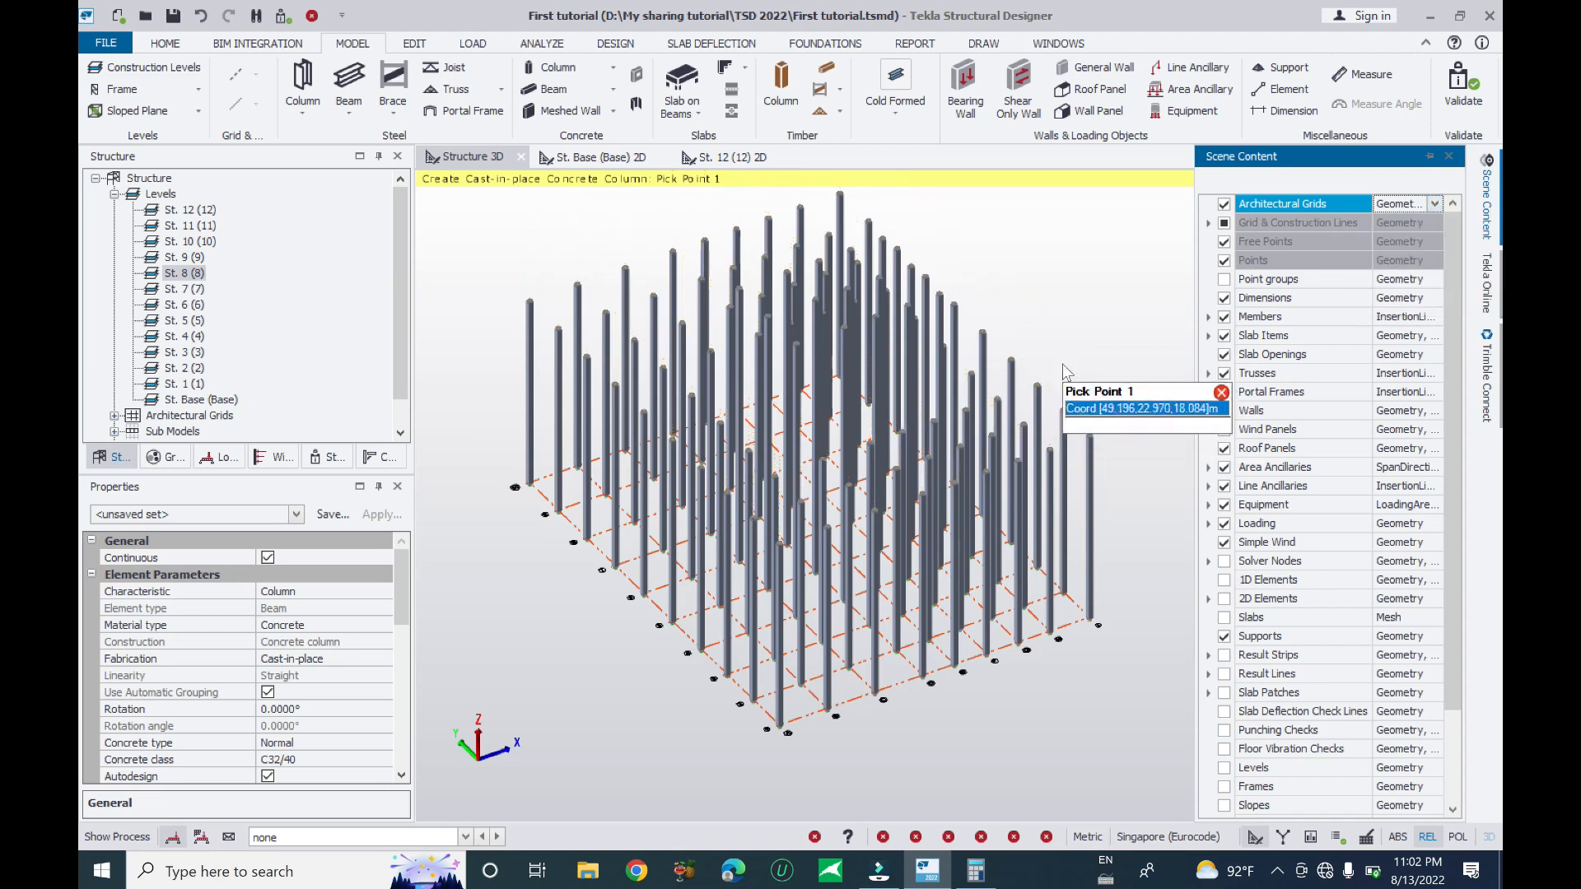
- End column placement and bring up the File menu
right_drag(977, 677, 1149, 667)
key(Escape)
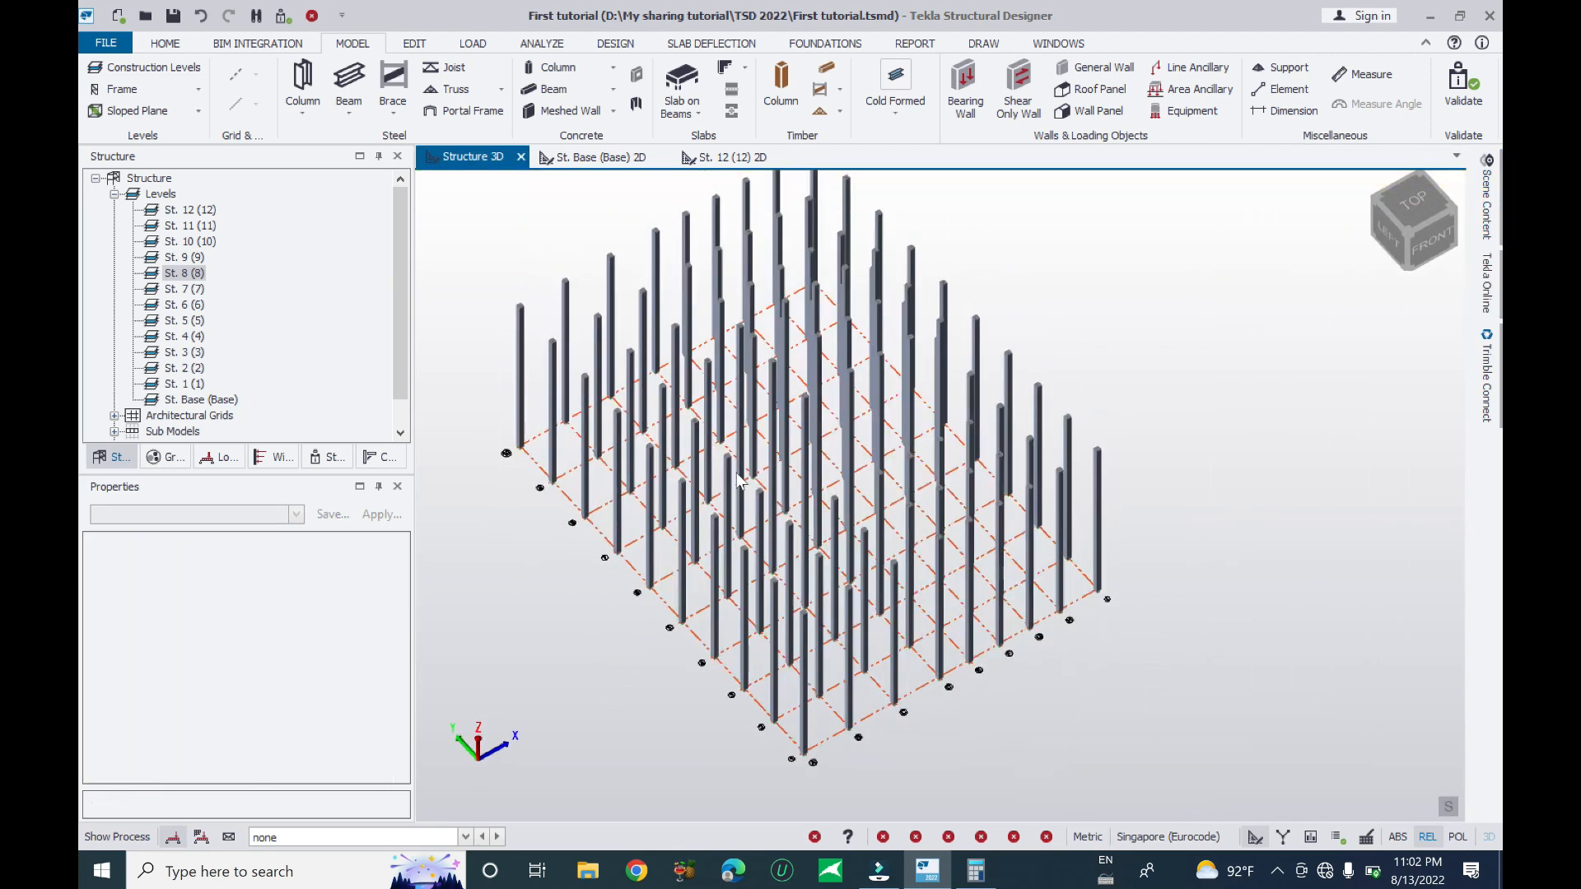
click(98, 45)
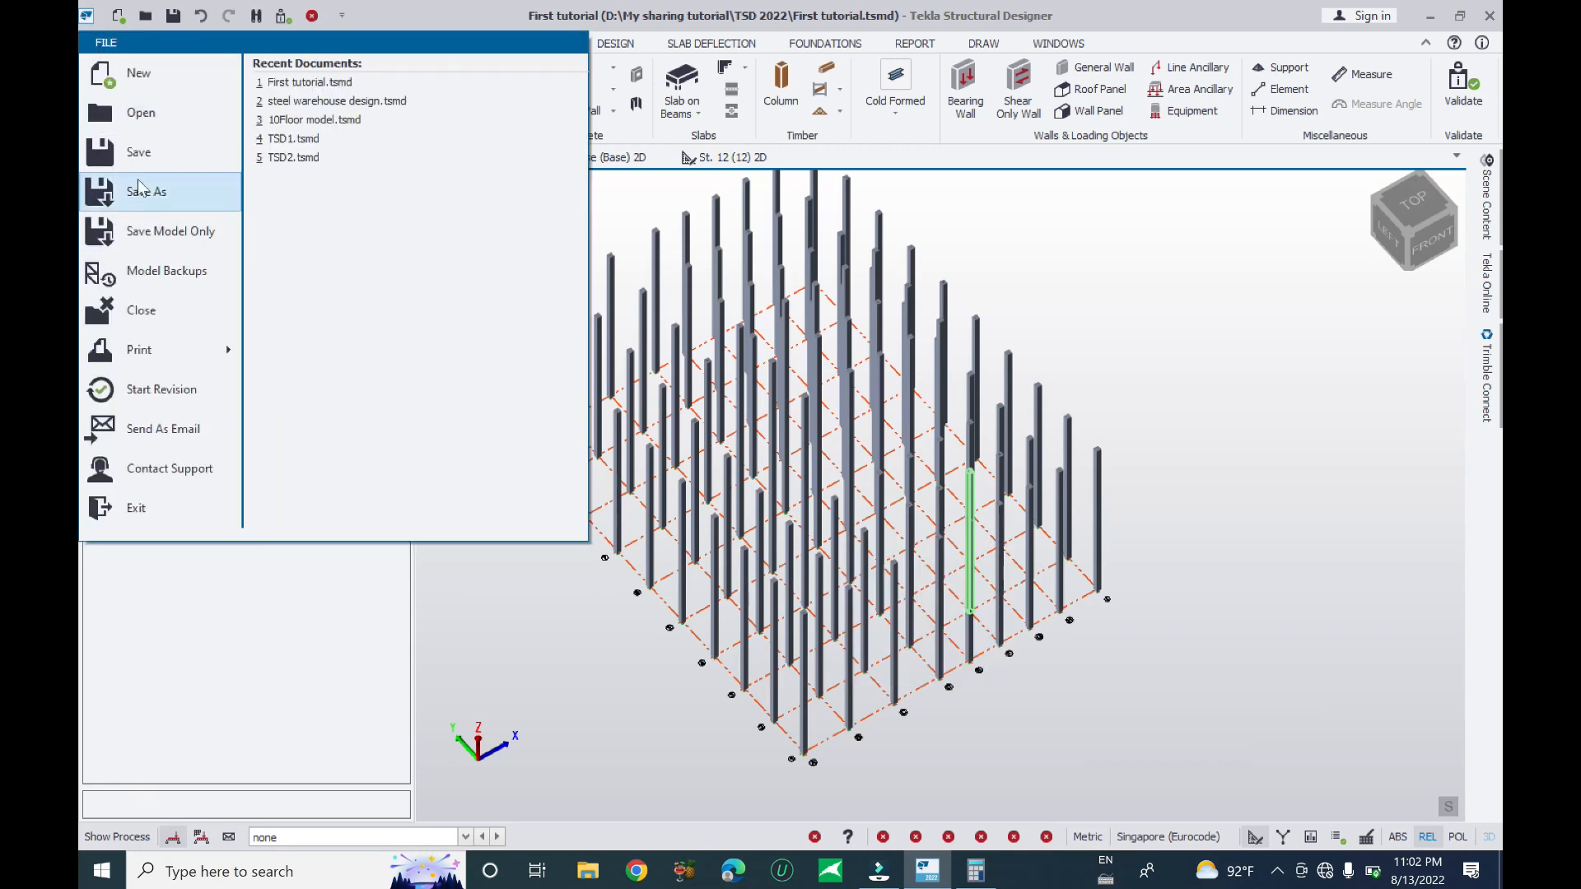
- Save the model as First tutorial.tsmd, then orbit the 3D view to inspect the columns
click(128, 153)
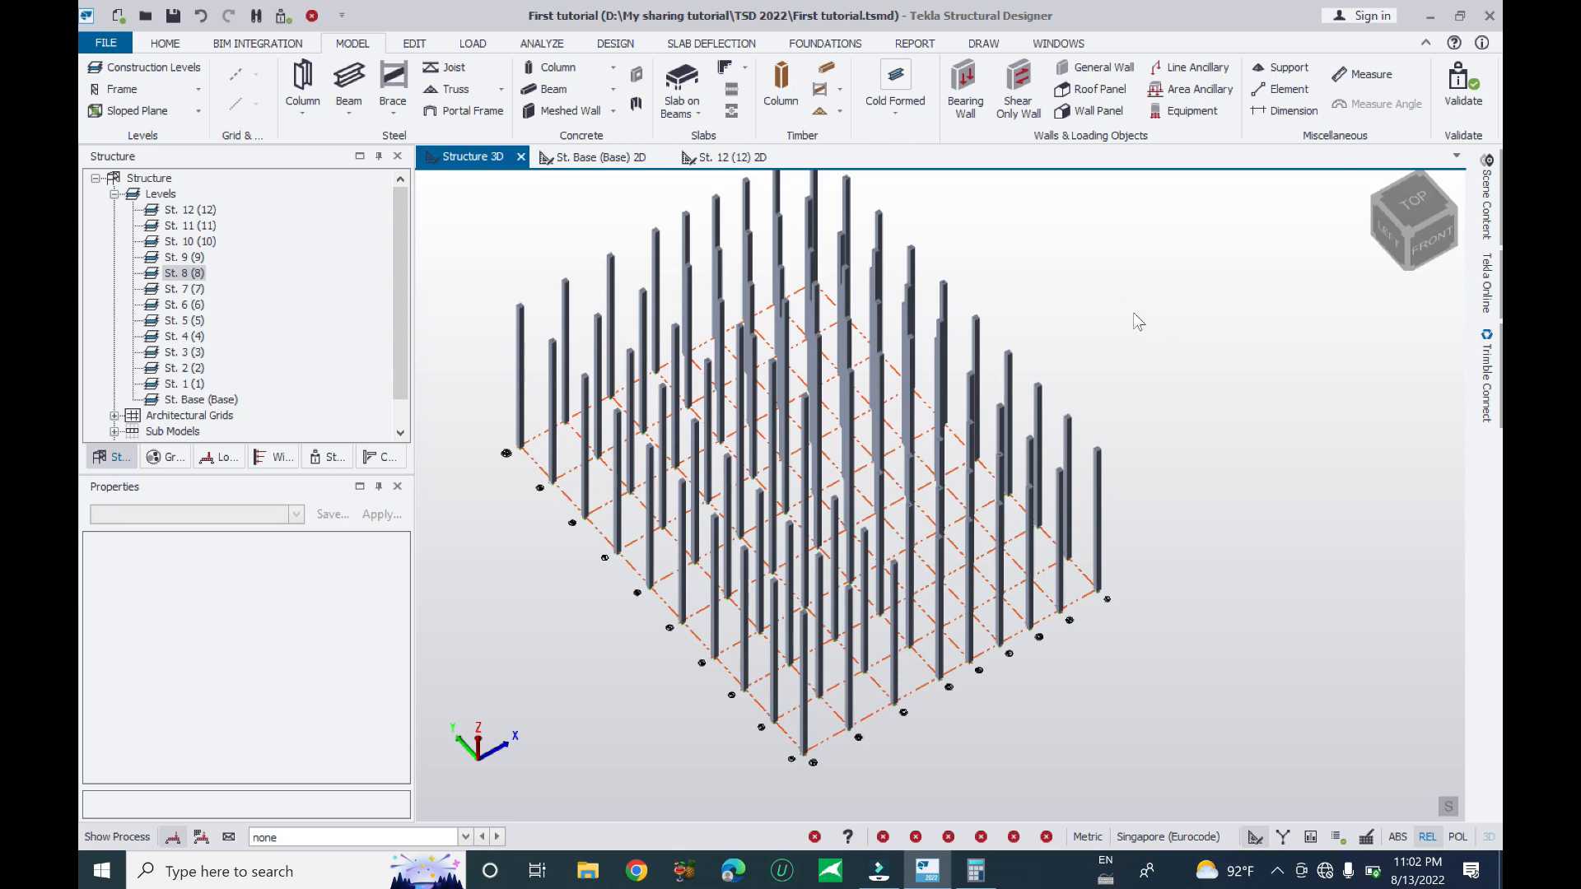
click(1373, 240)
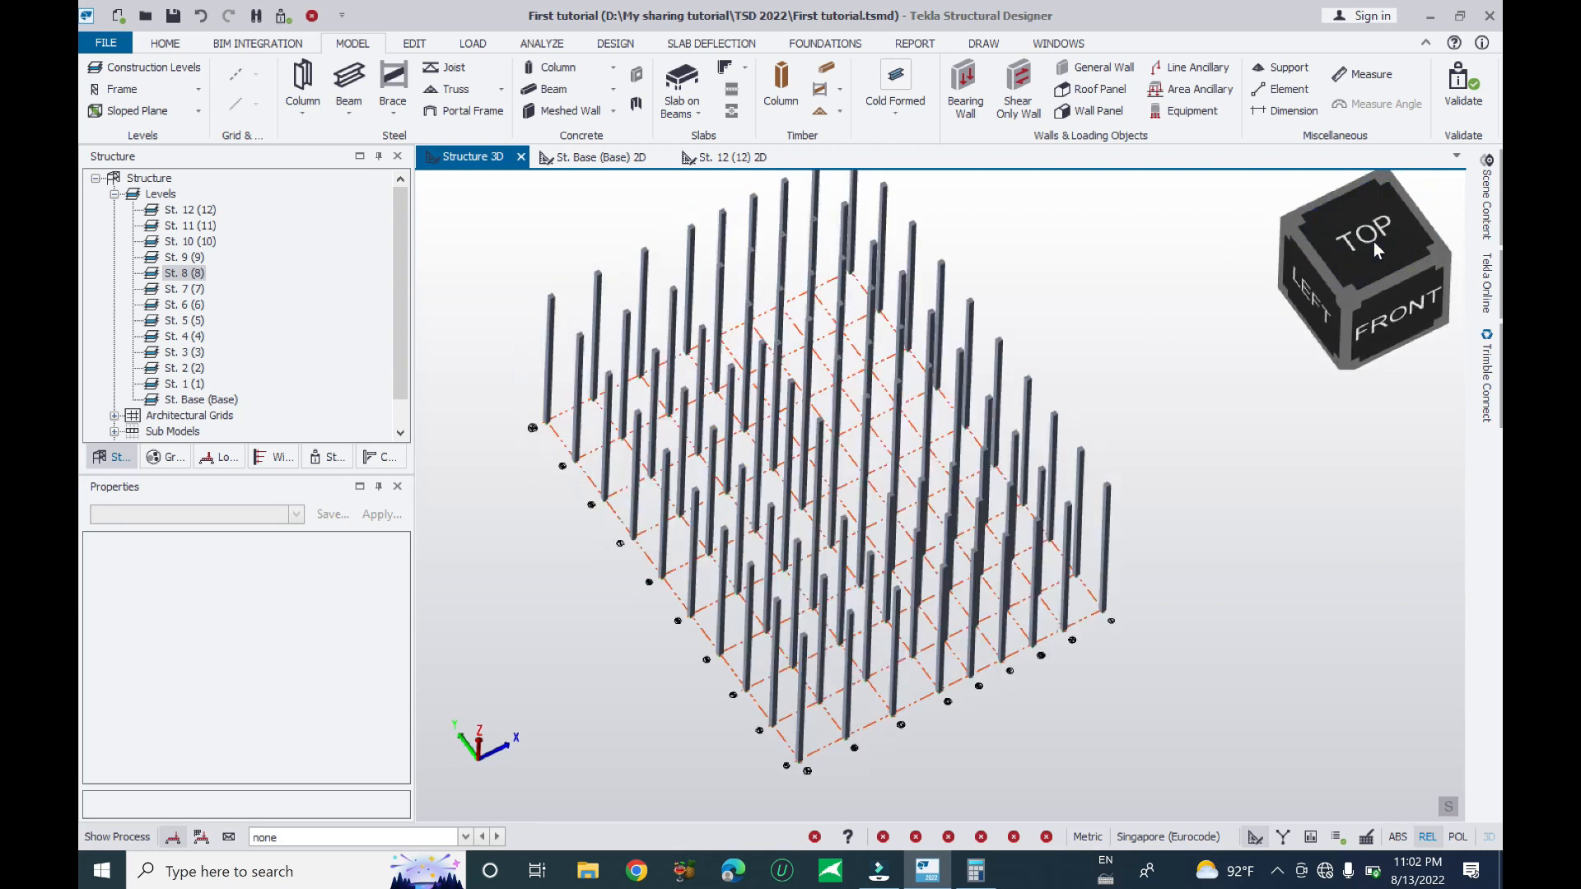
right_drag(1244, 478, 1208, 611)
middle_drag(1192, 578, 1155, 512)
scroll(724, 519, up, 10)
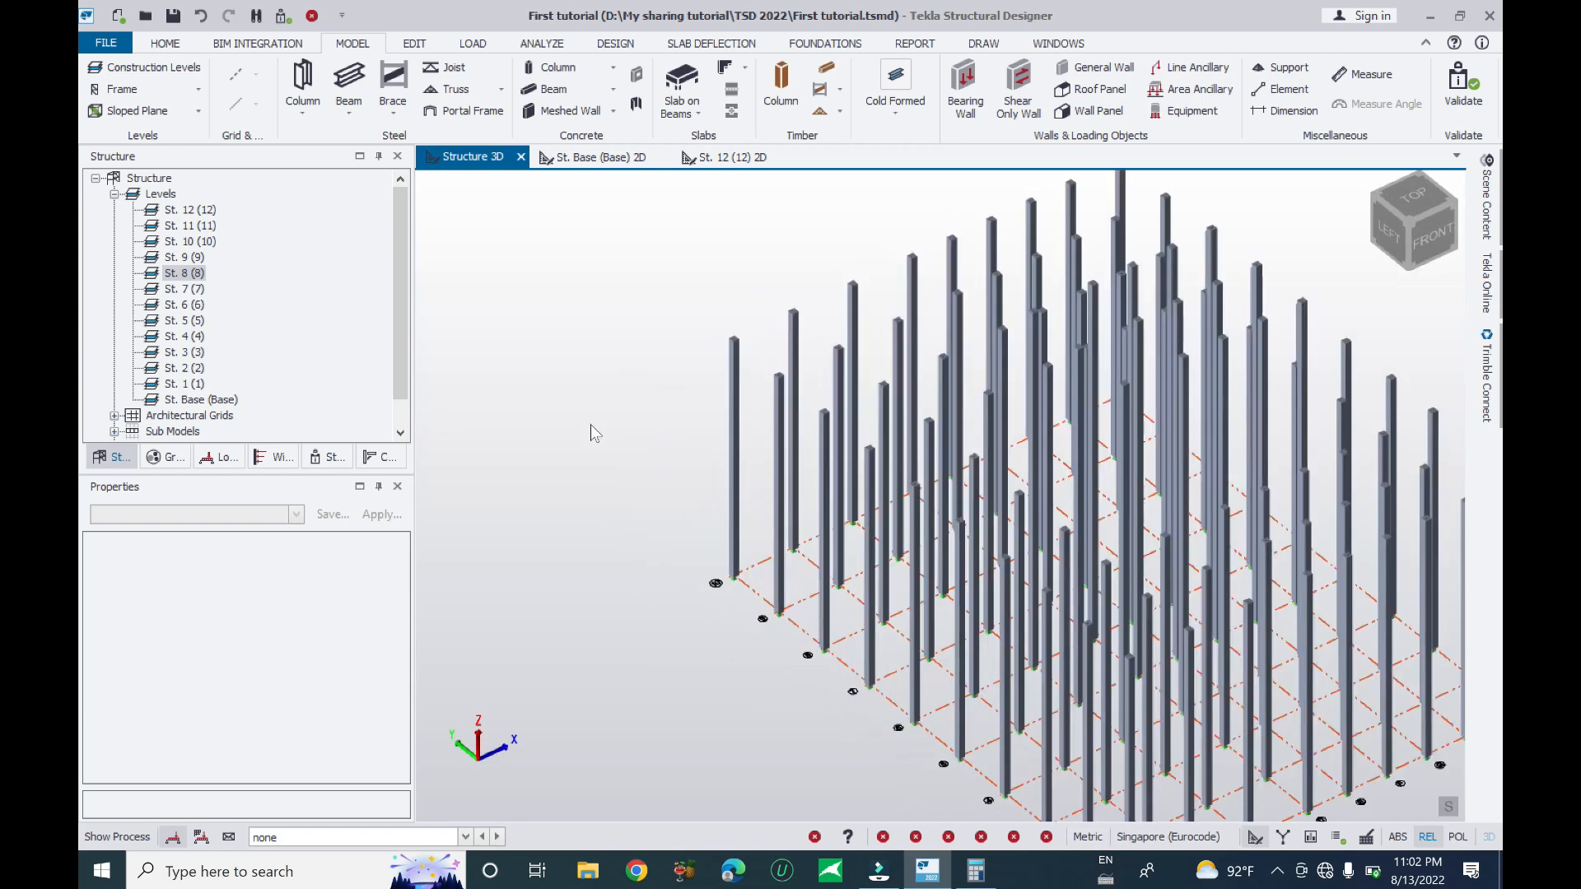
- Raise column C10's top level to St. 12 (12)
click(704, 580)
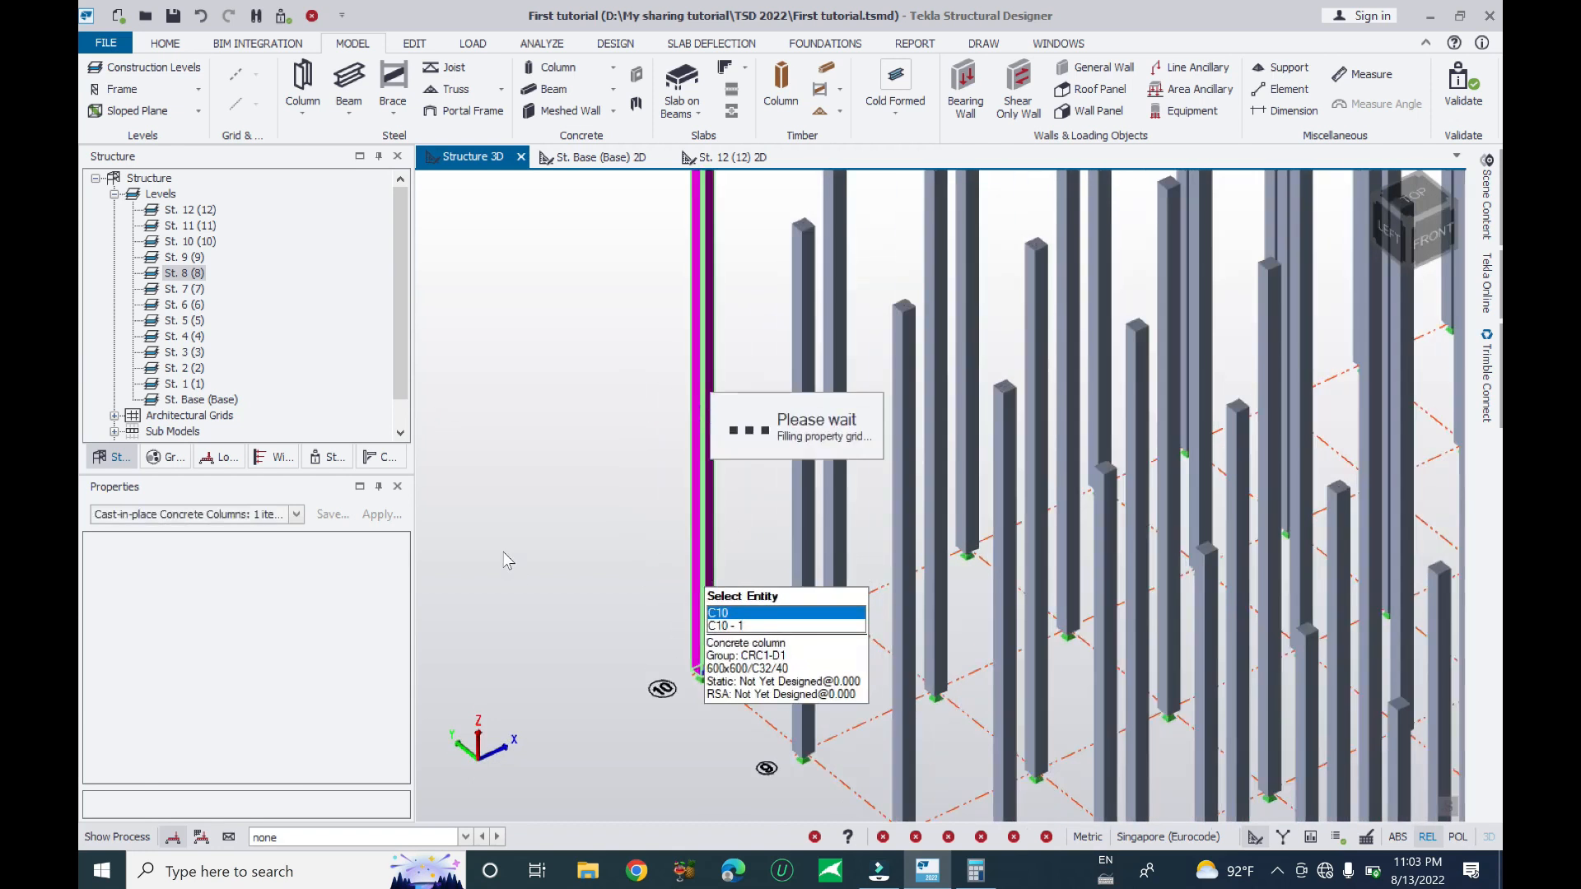
scroll(625, 566, down, 1)
scroll(629, 566, down, 1)
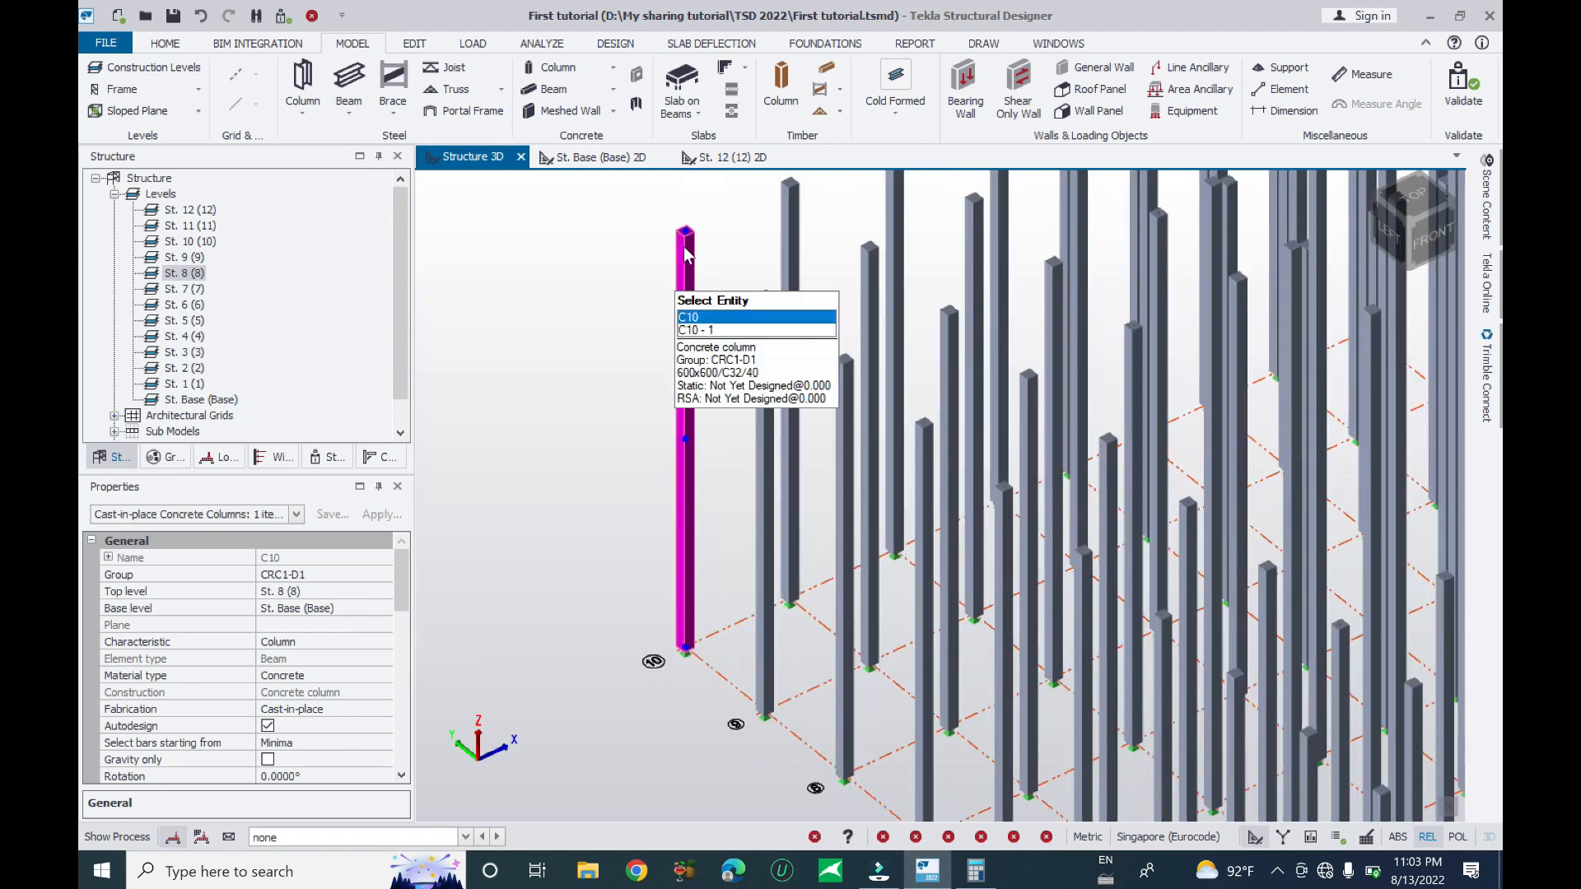
scroll(649, 494, down, 2)
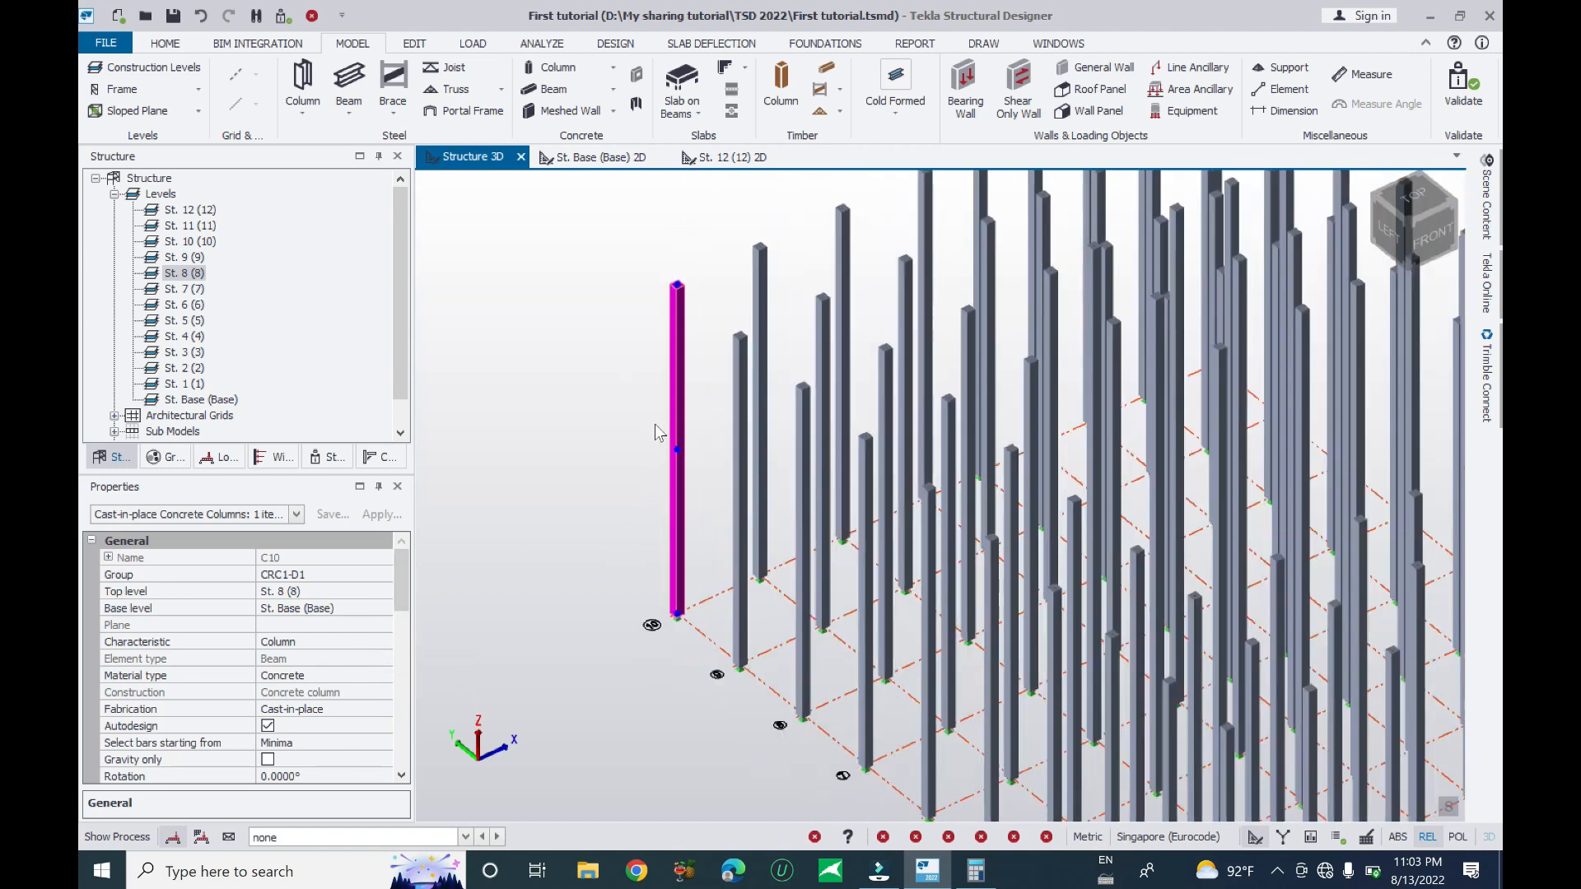
middle_drag(703, 410, 683, 573)
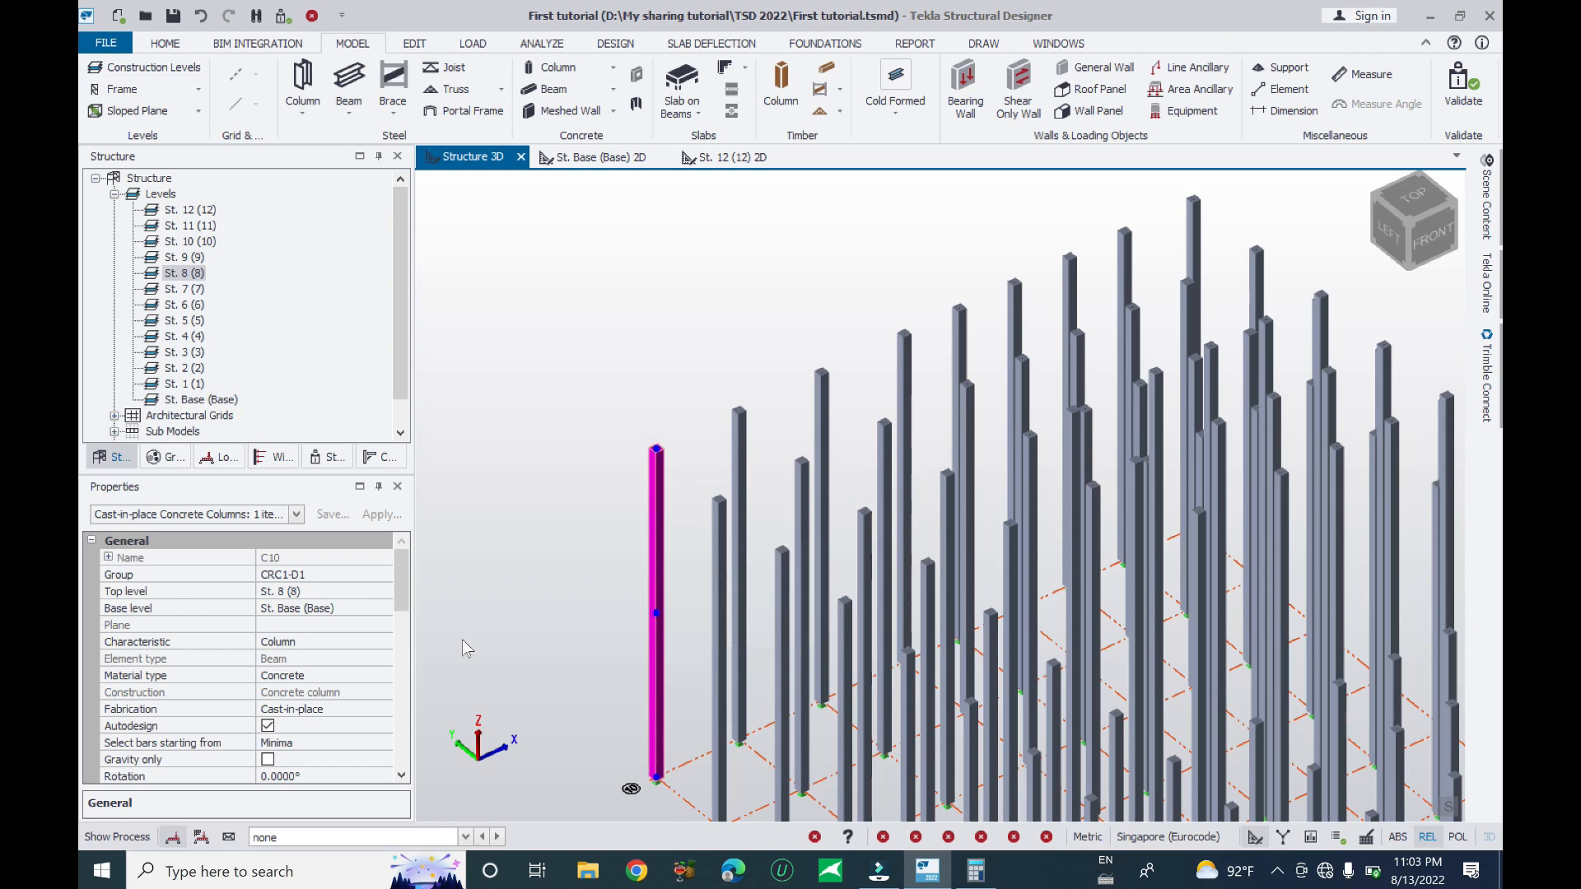
click(346, 592)
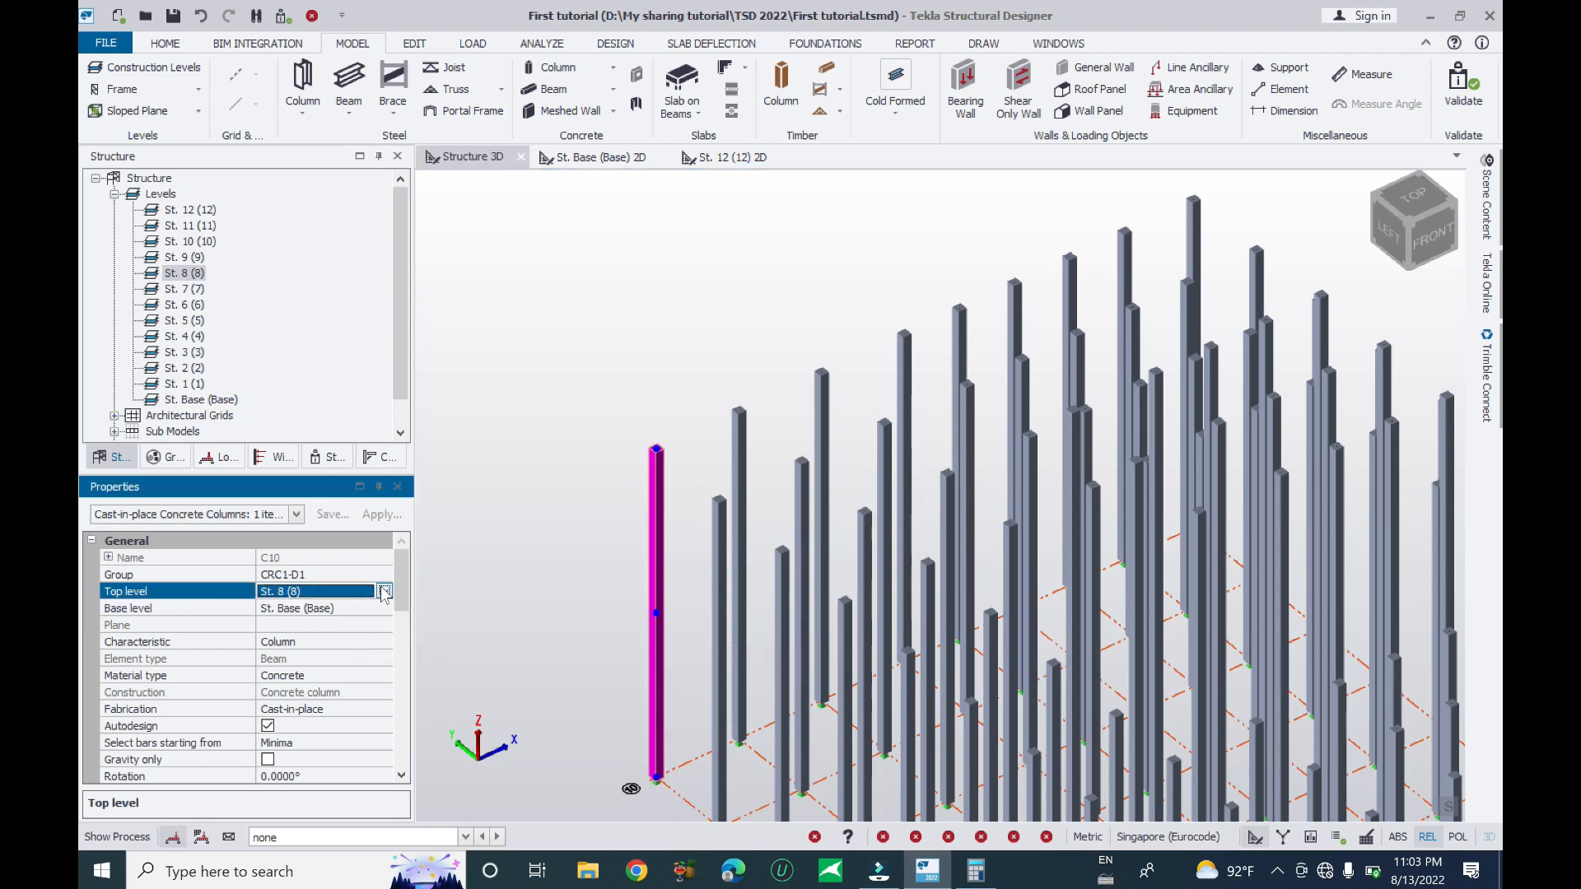
click(383, 591)
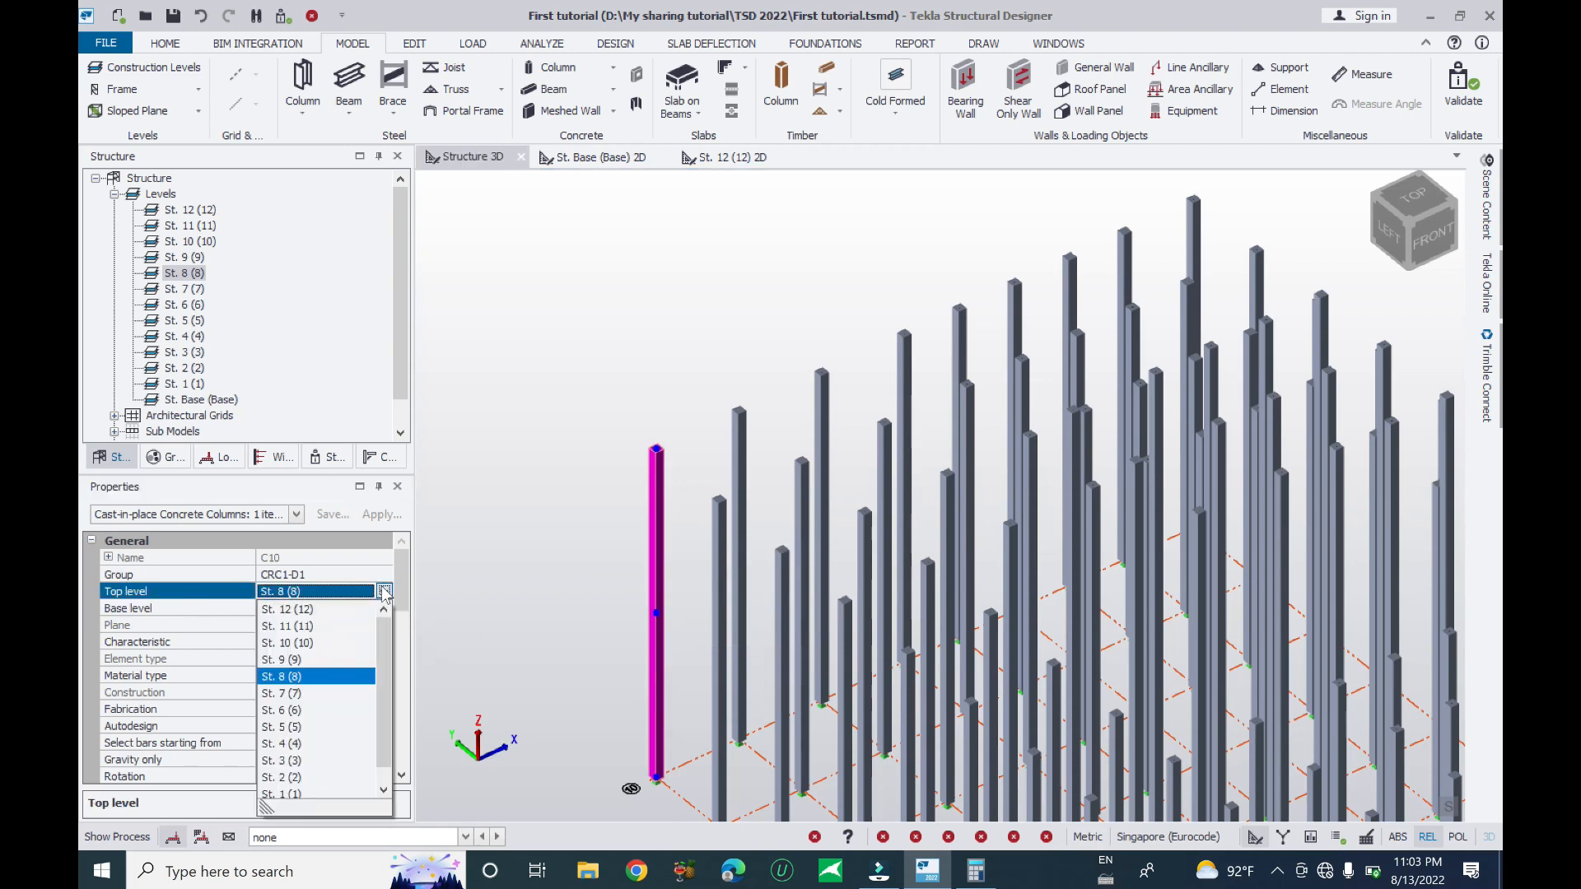
click(313, 611)
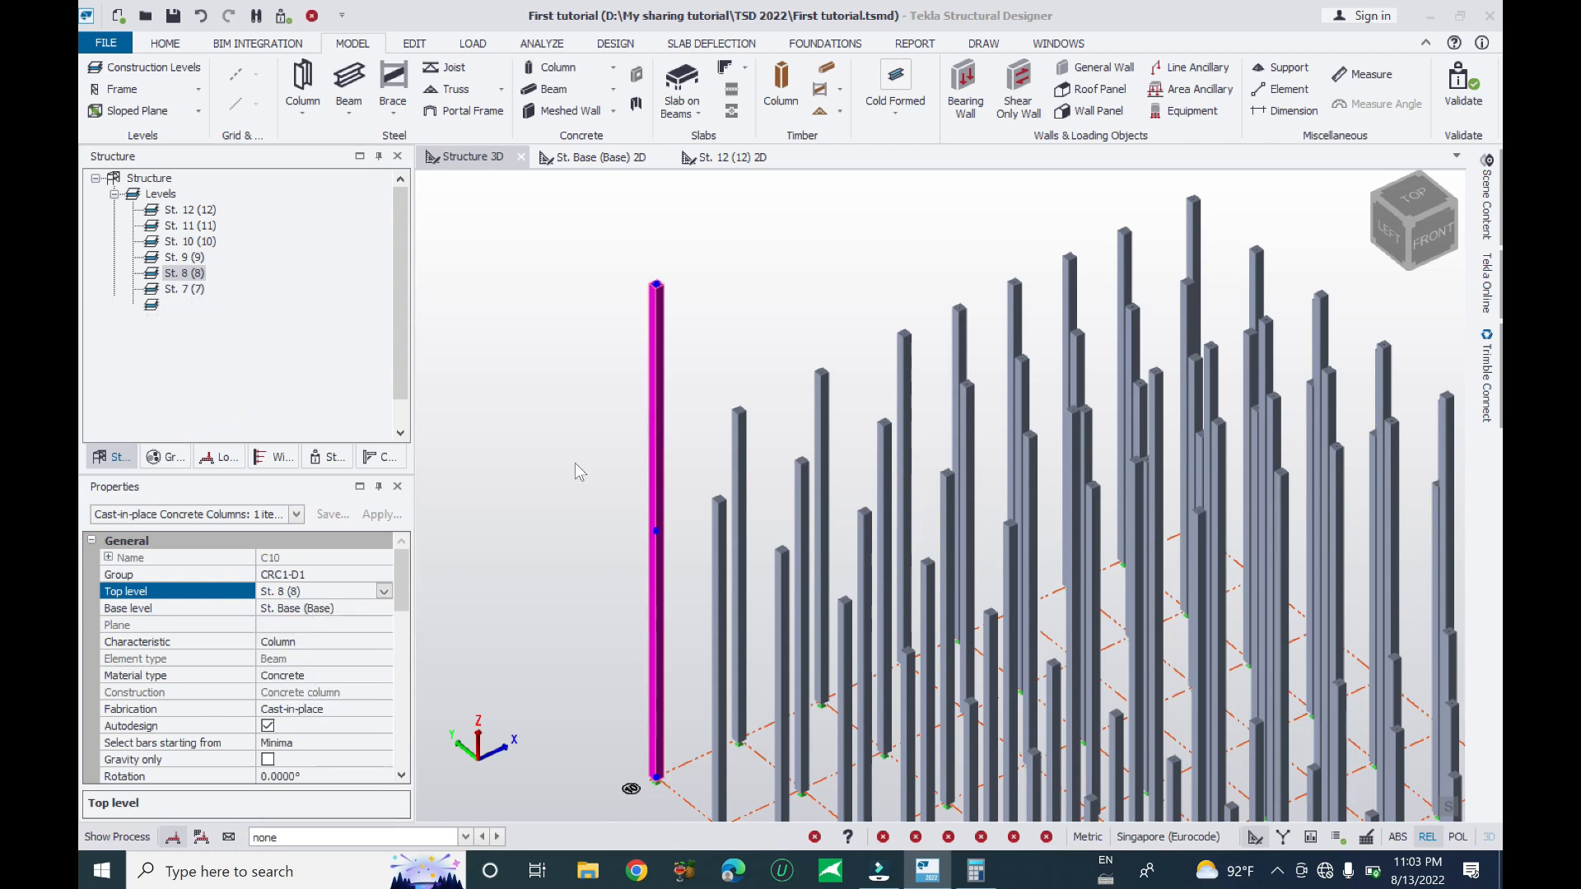
- Select the three corner columns, including C48, that top out at St. 8 (8)
middle_drag(745, 424, 911, 324)
click(828, 362)
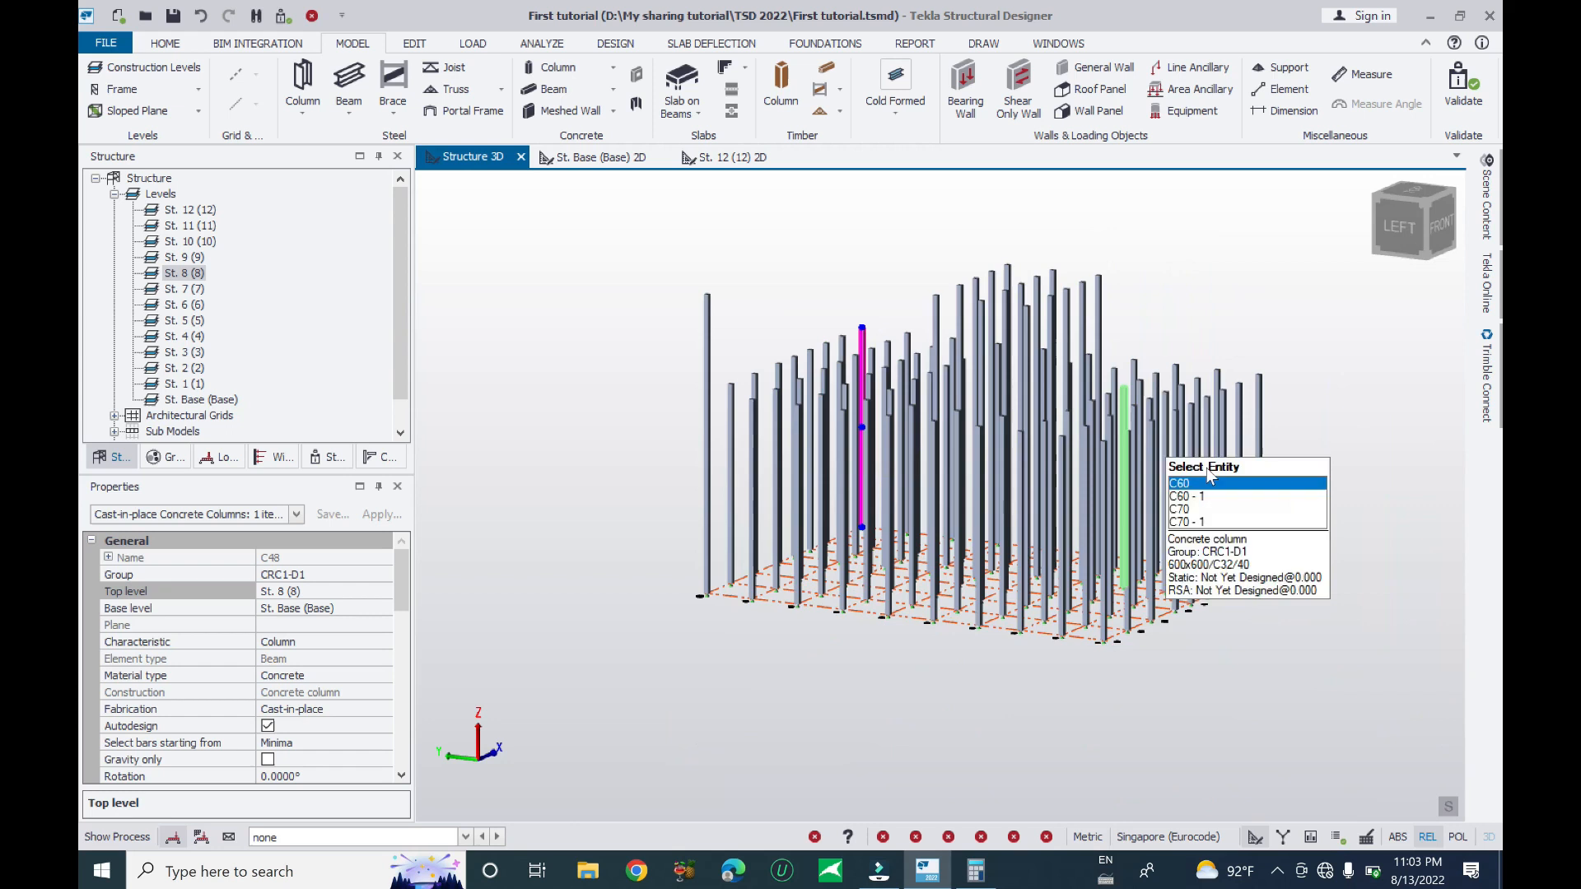
middle_drag(634, 561, 741, 563)
middle_drag(823, 499, 860, 597)
click(1187, 382)
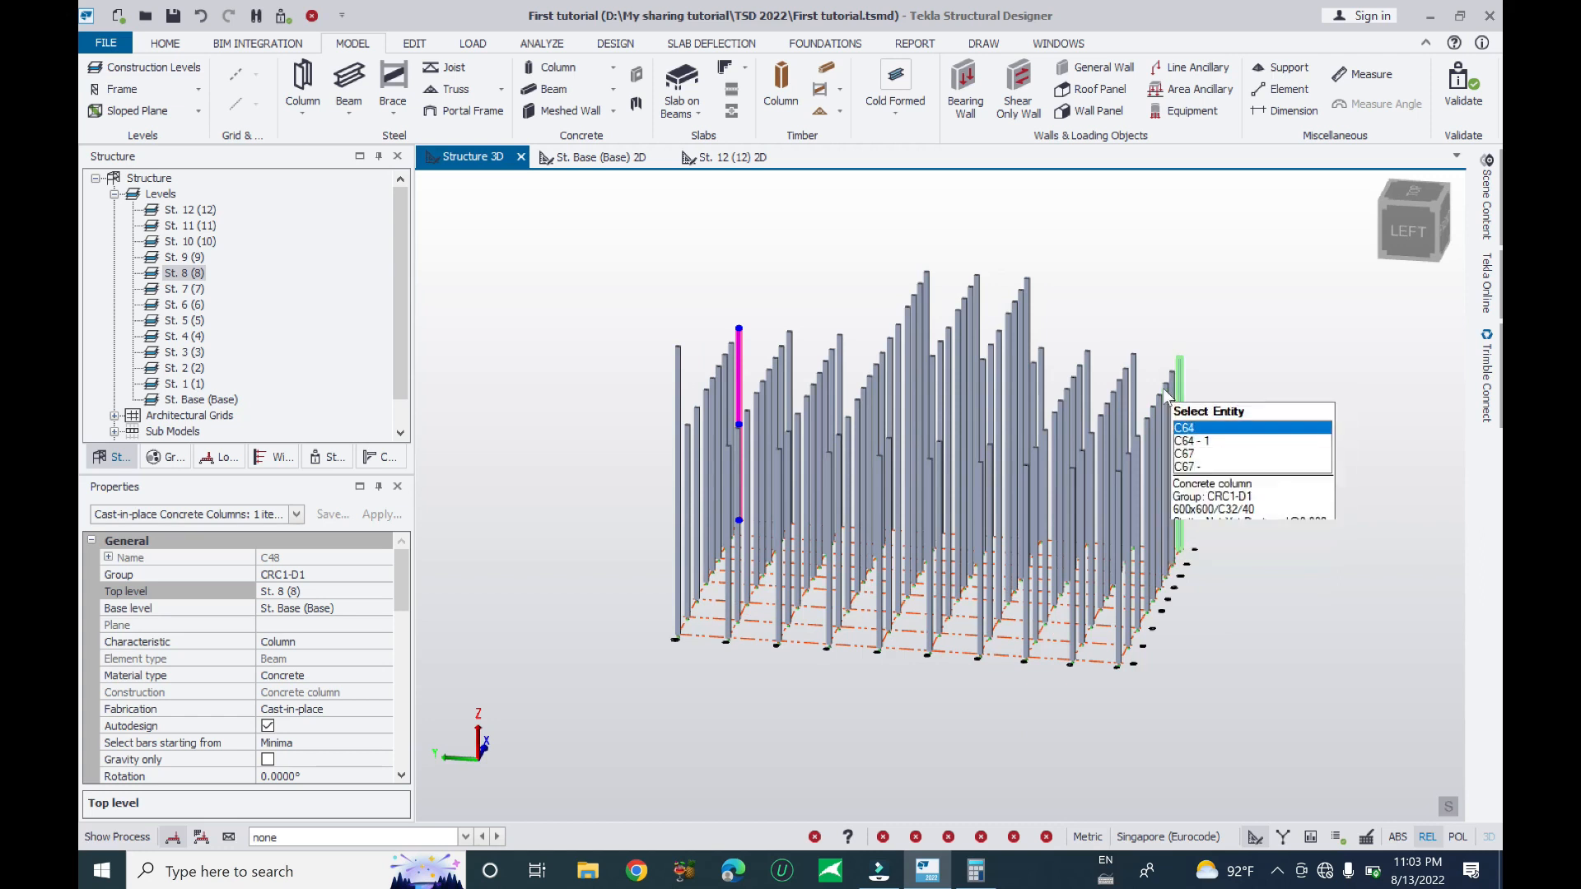
middle_drag(683, 524, 875, 478)
right_drag(1078, 521, 944, 554)
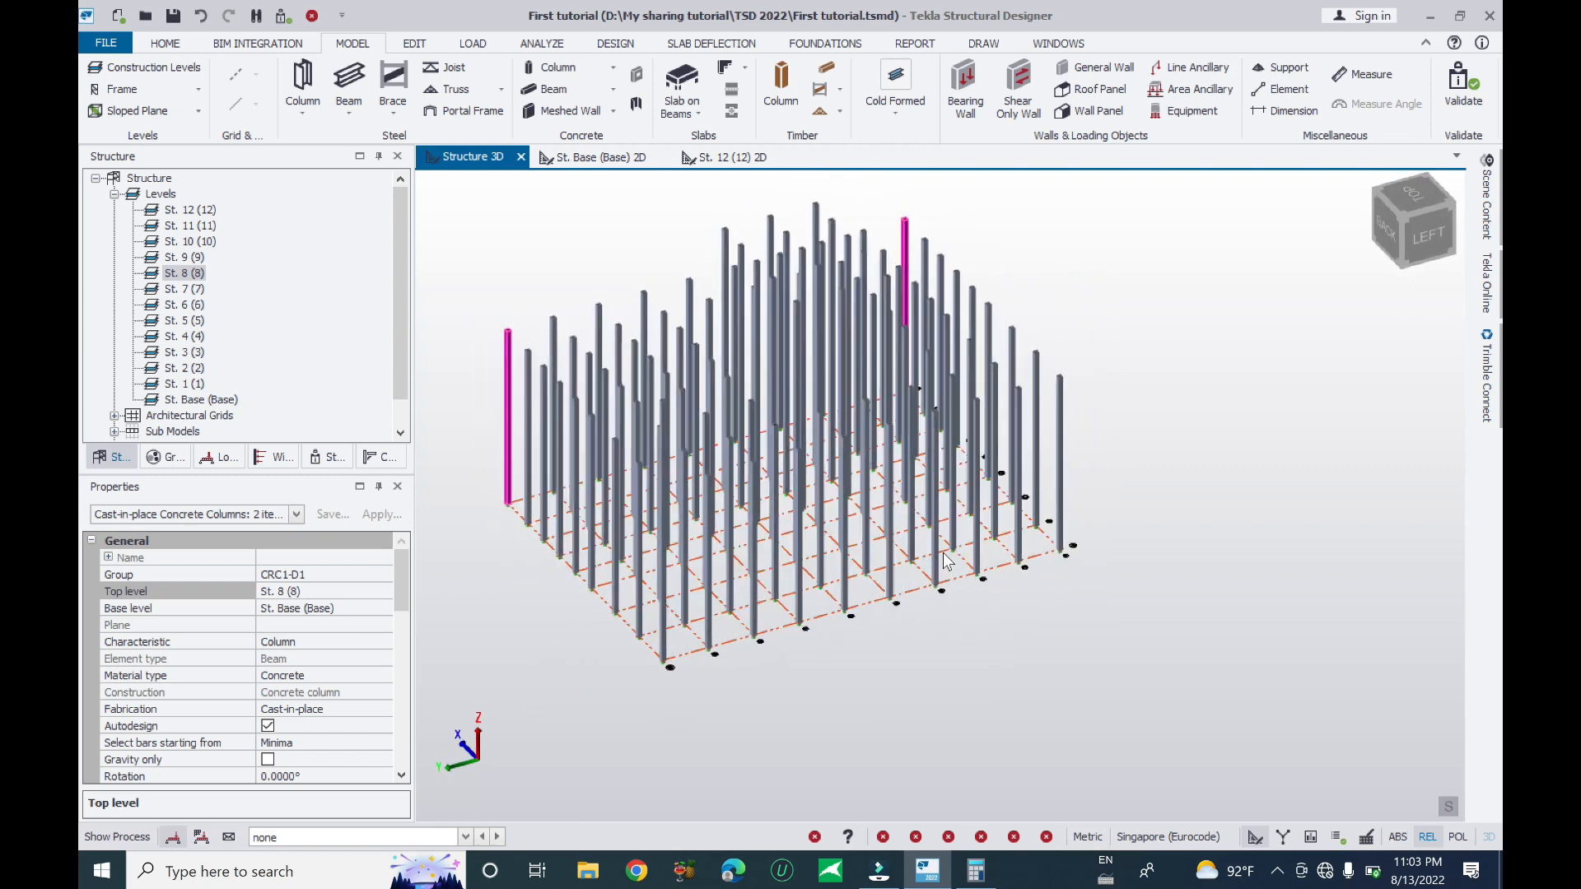
click(1062, 415)
right_drag(1104, 536, 629, 693)
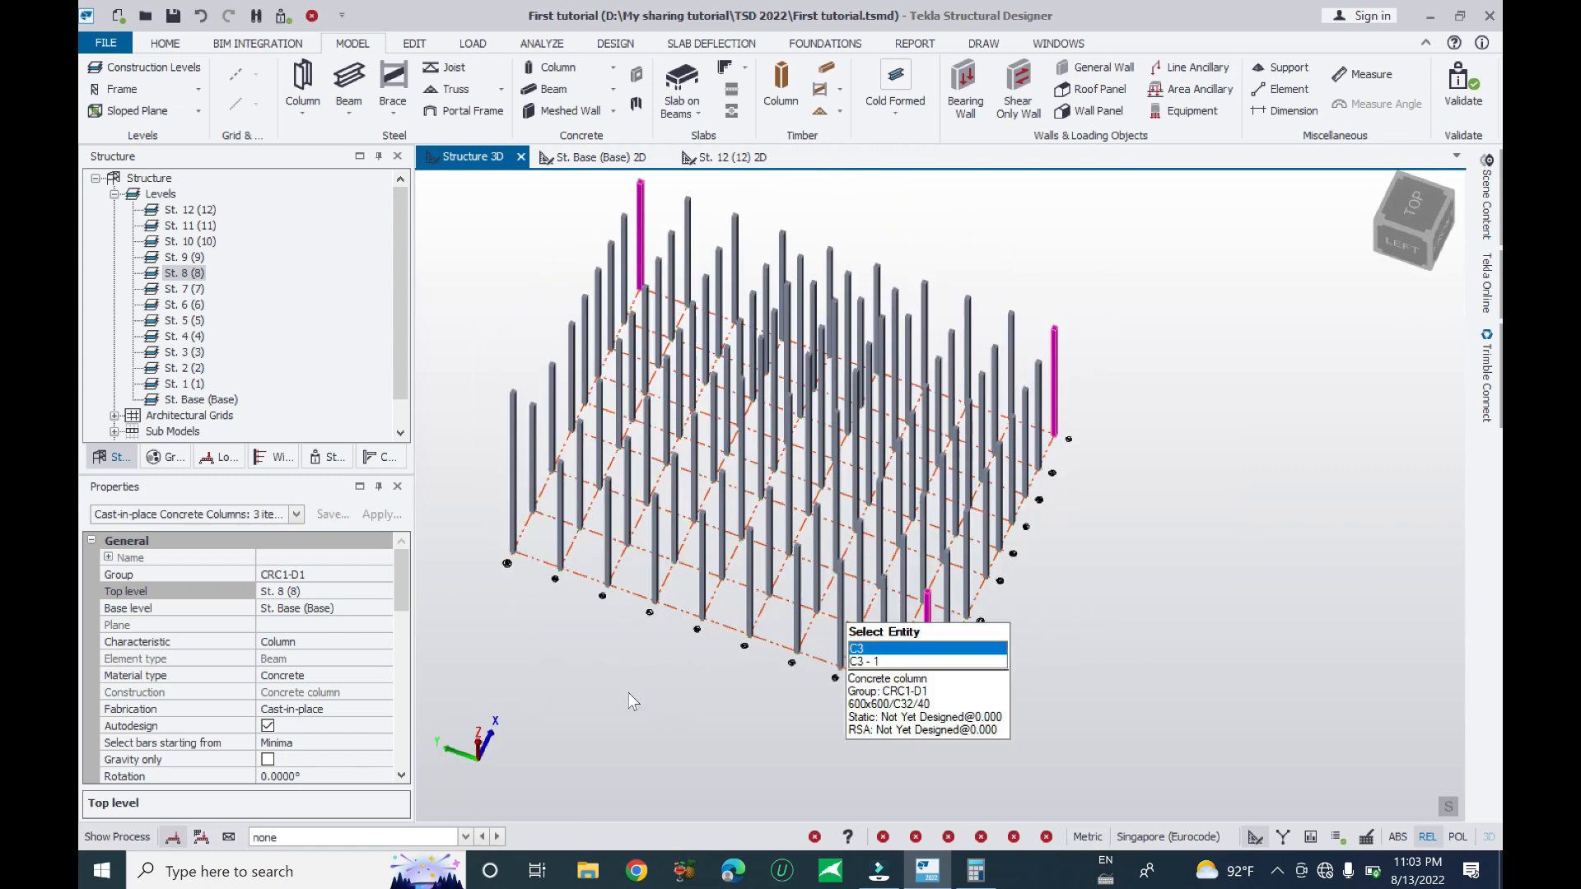
- Extend the three selected corner columns up to St. 12 (12)
click(368, 592)
click(384, 592)
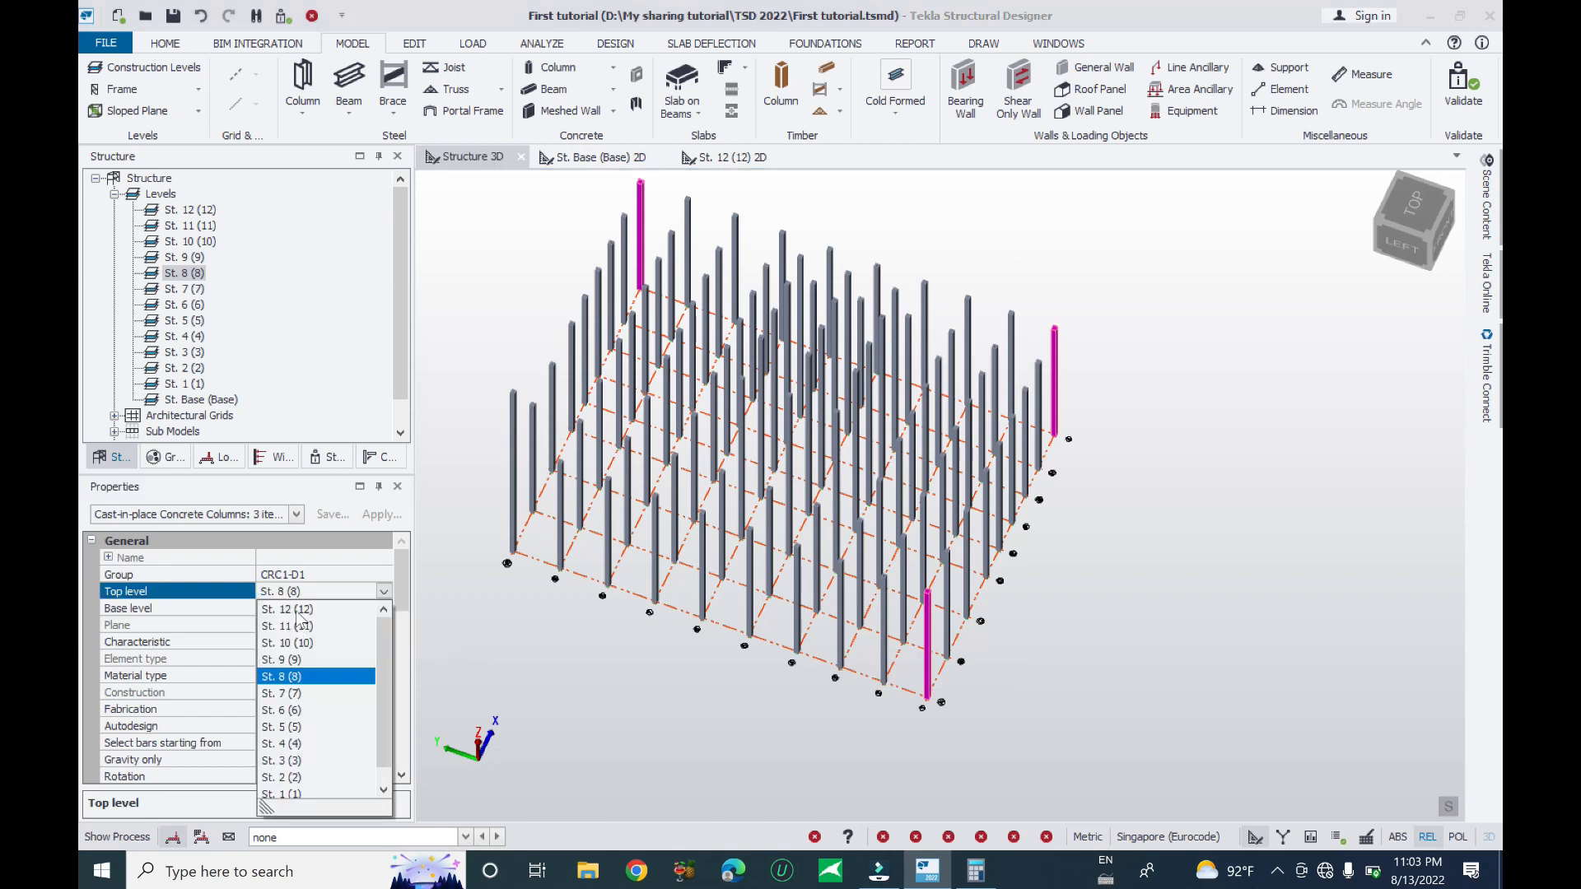
click(287, 609)
right_drag(1095, 634, 1161, 439)
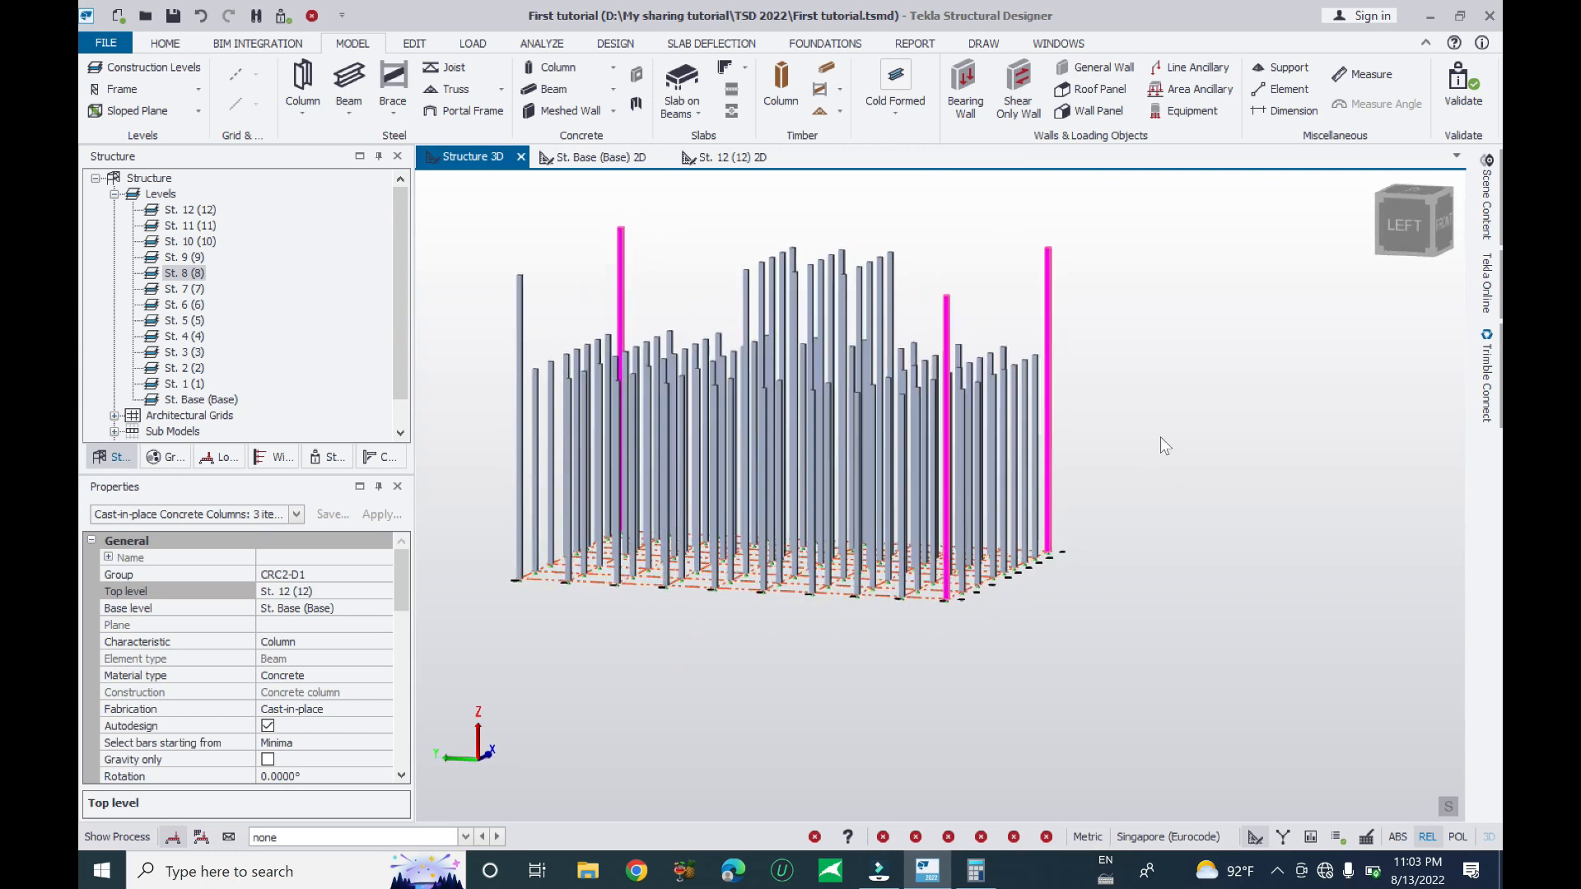
- In side elevation, select the four outer end columns and lower their top level to St. 8 (8)
key(Escape)
right_drag(1005, 532, 1099, 488)
drag(1166, 257, 968, 314)
drag(658, 230, 485, 302)
ctrl+drag(1058, 239, 970, 305)
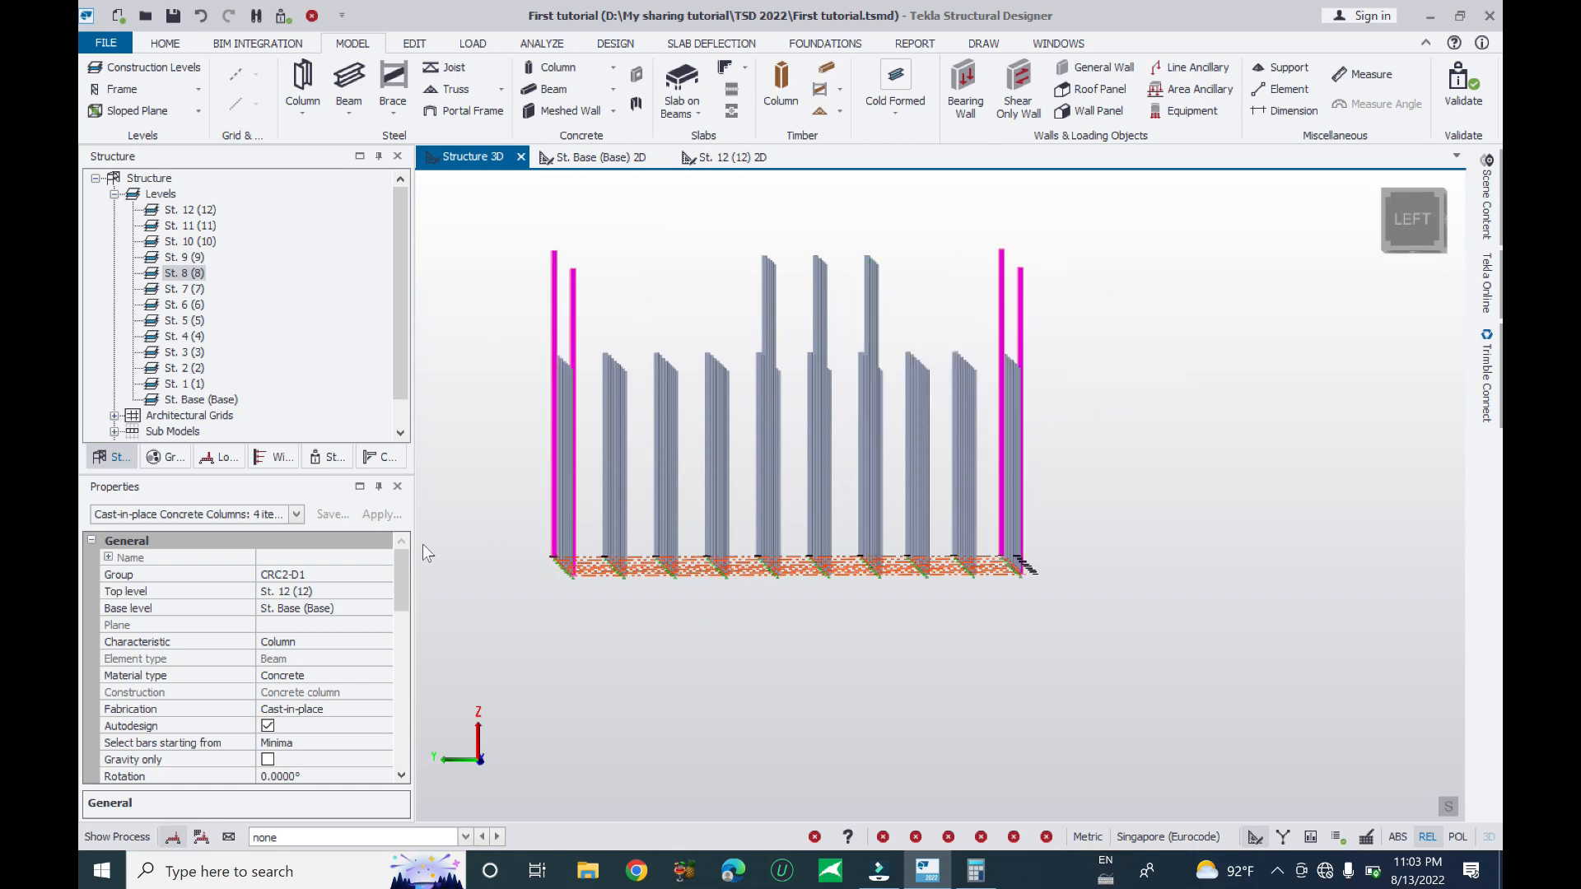
click(374, 597)
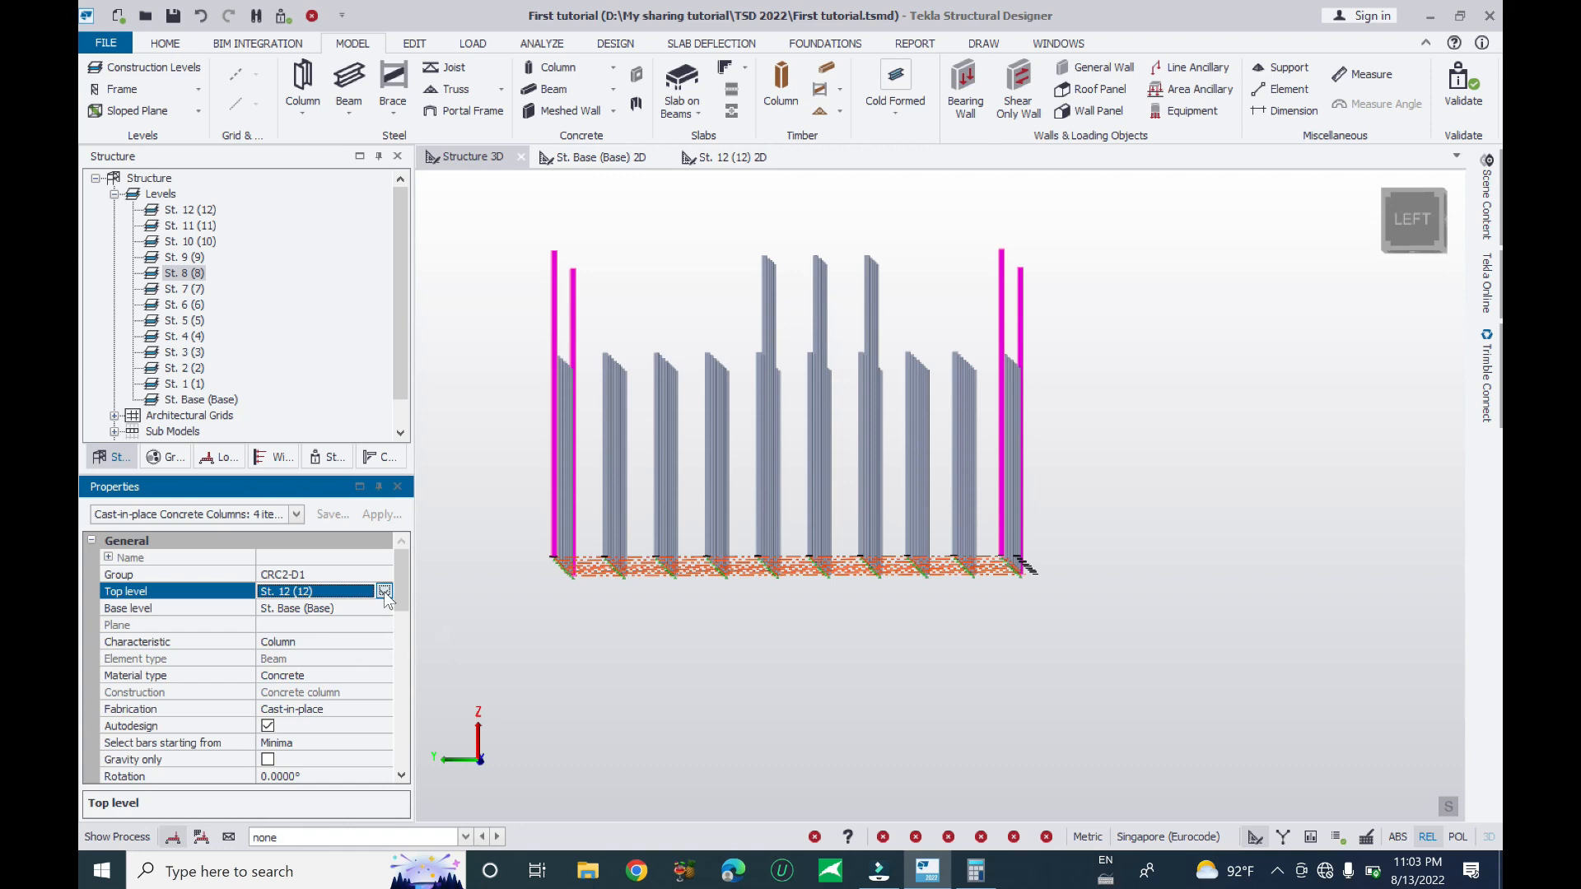
click(384, 592)
click(297, 677)
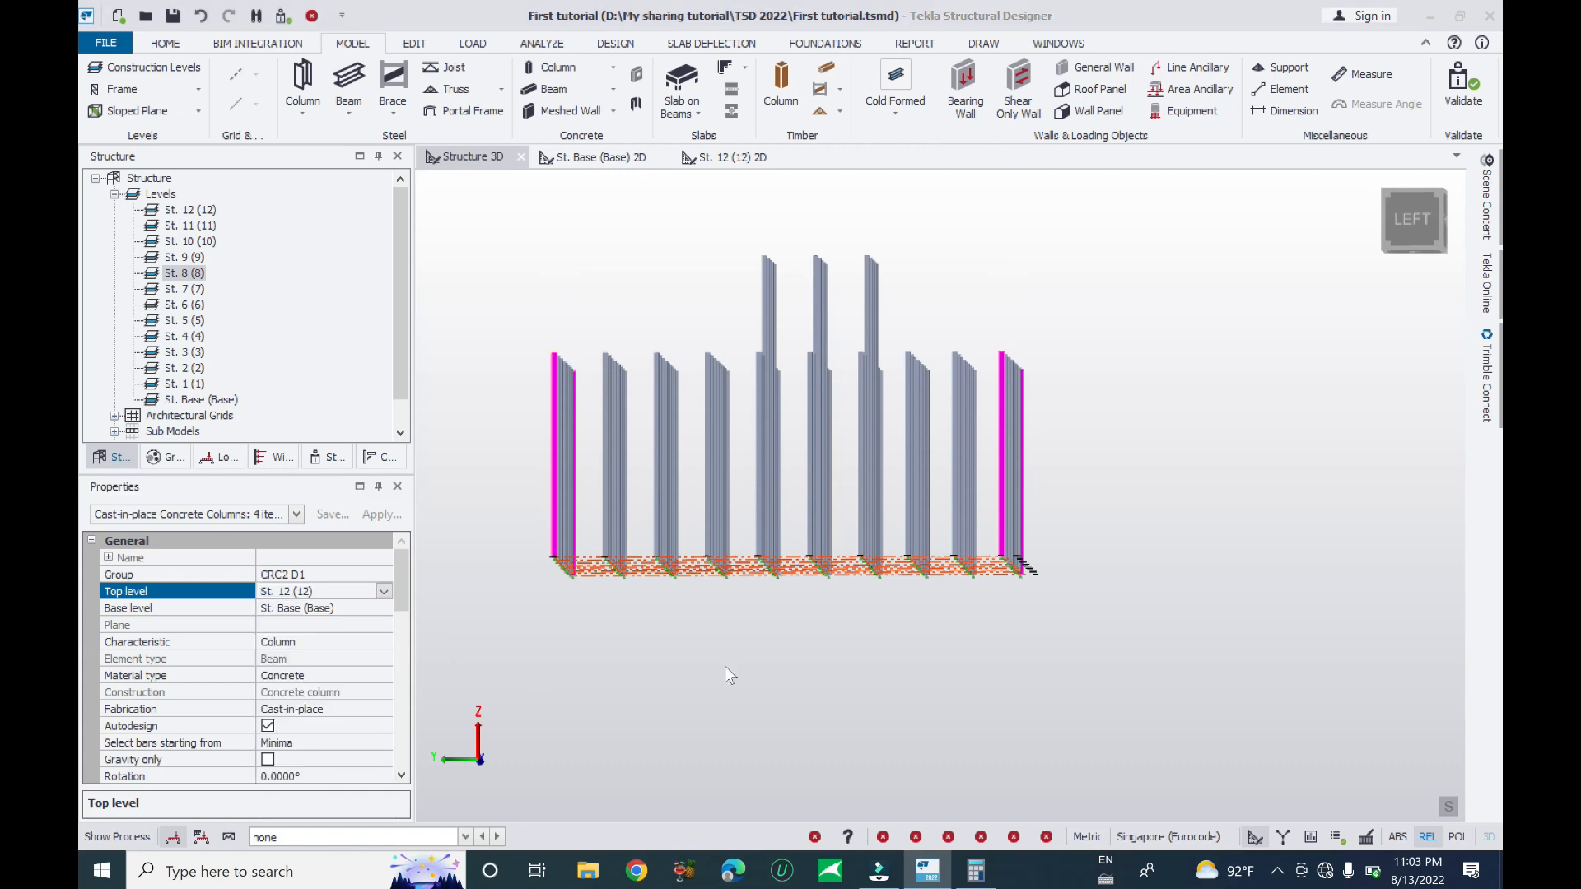
click(724, 665)
middle_drag(1095, 532, 1023, 414)
scroll(1020, 405, up, 4)
middle_drag(949, 353, 831, 371)
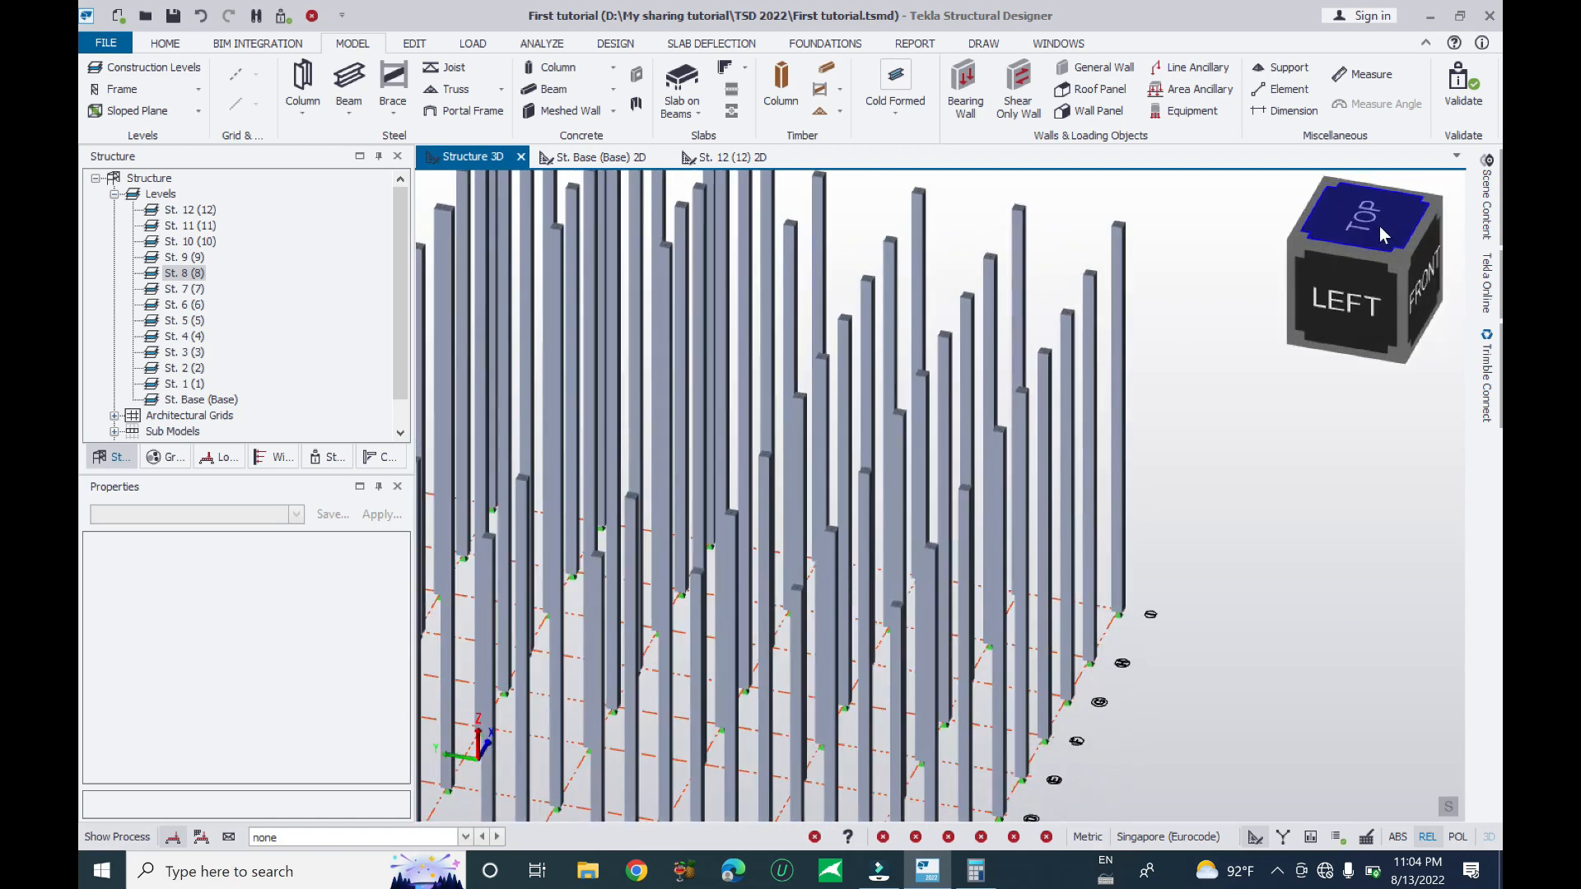
- Switch to a top view and browse the St. Base and St. 12 (12) plans
click(1380, 222)
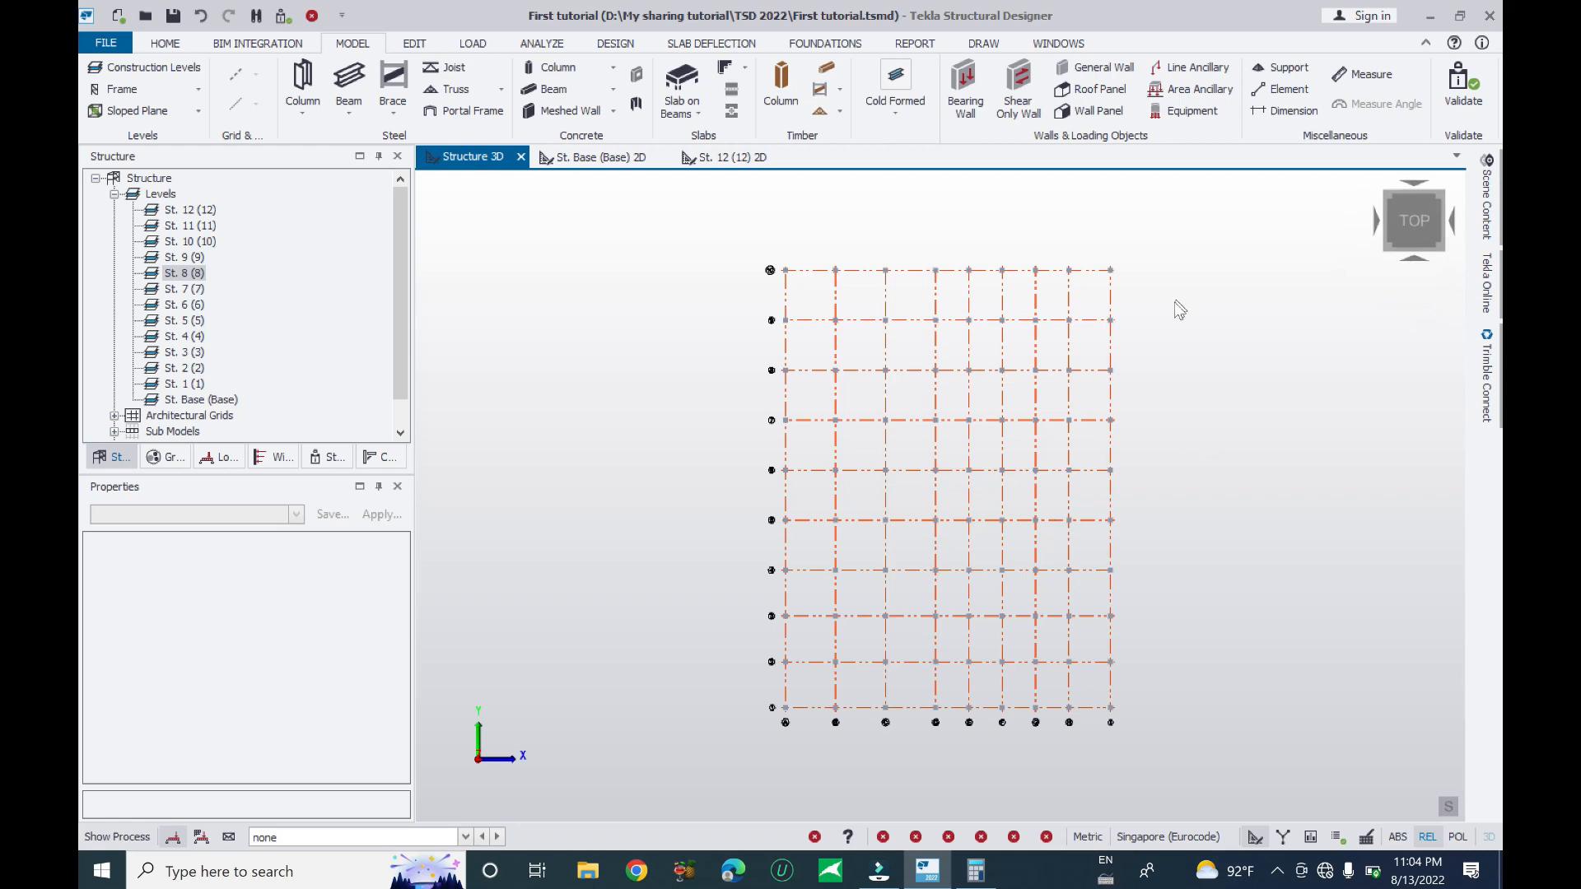
click(588, 158)
click(732, 157)
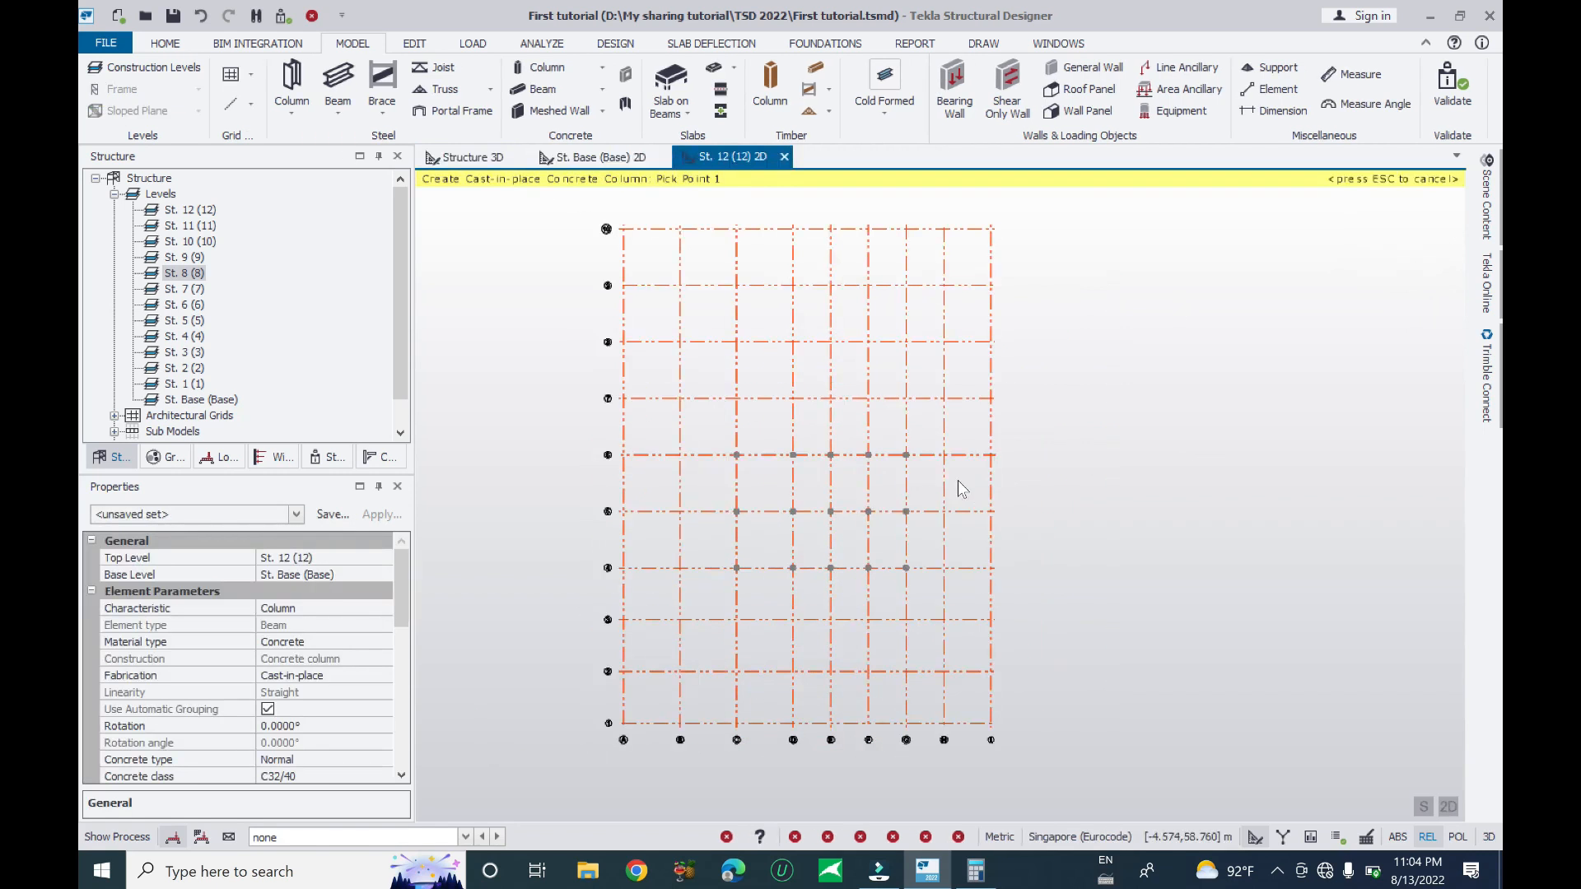
middle_drag(1055, 476, 1045, 471)
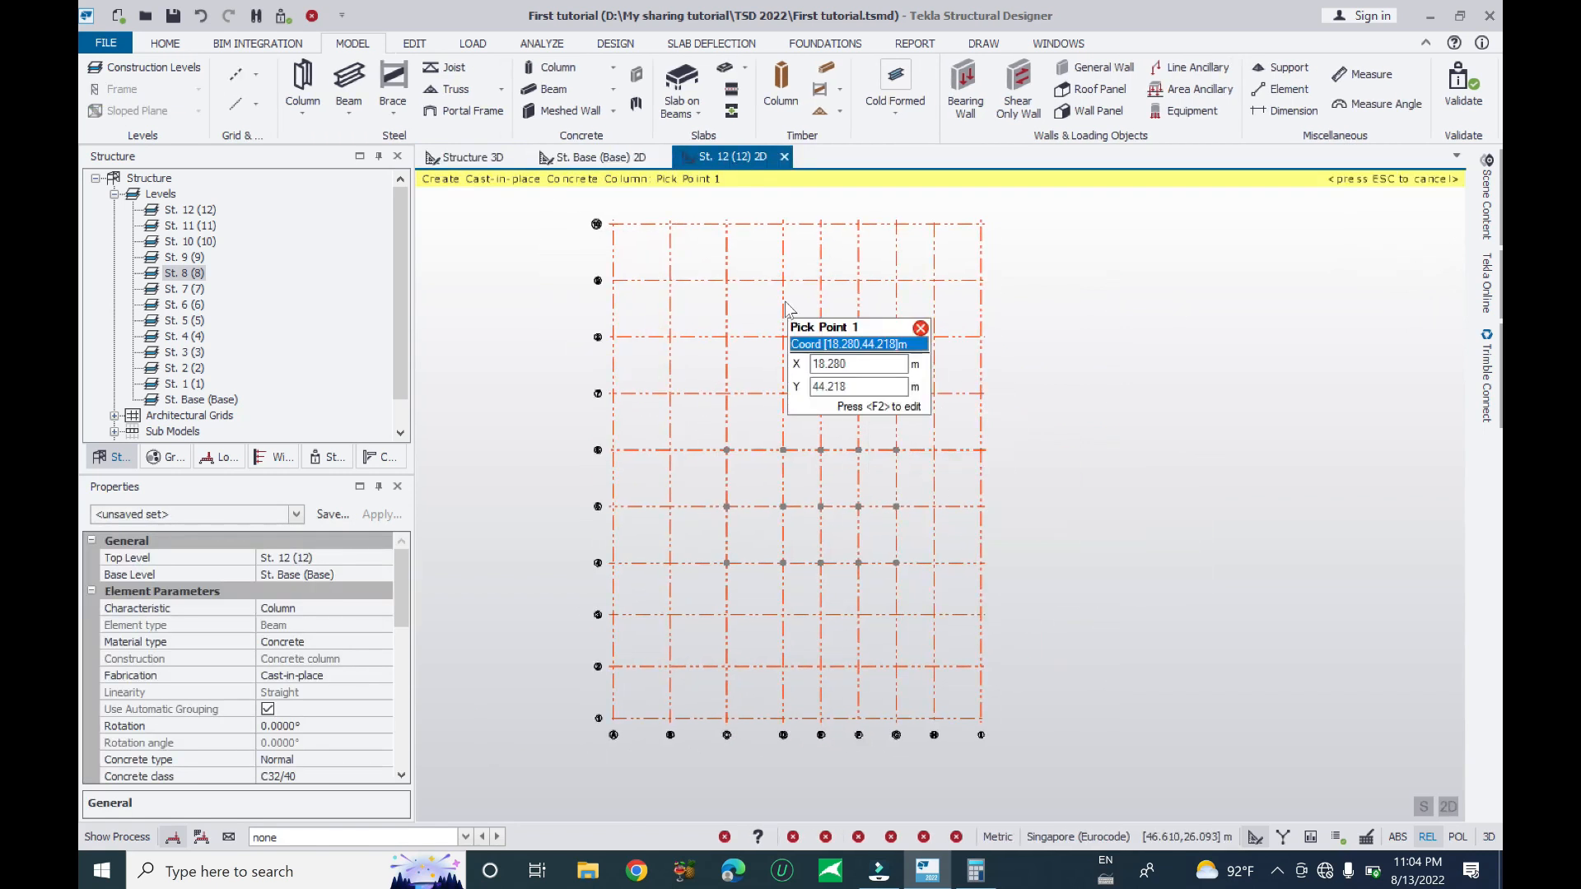
key(Escape)
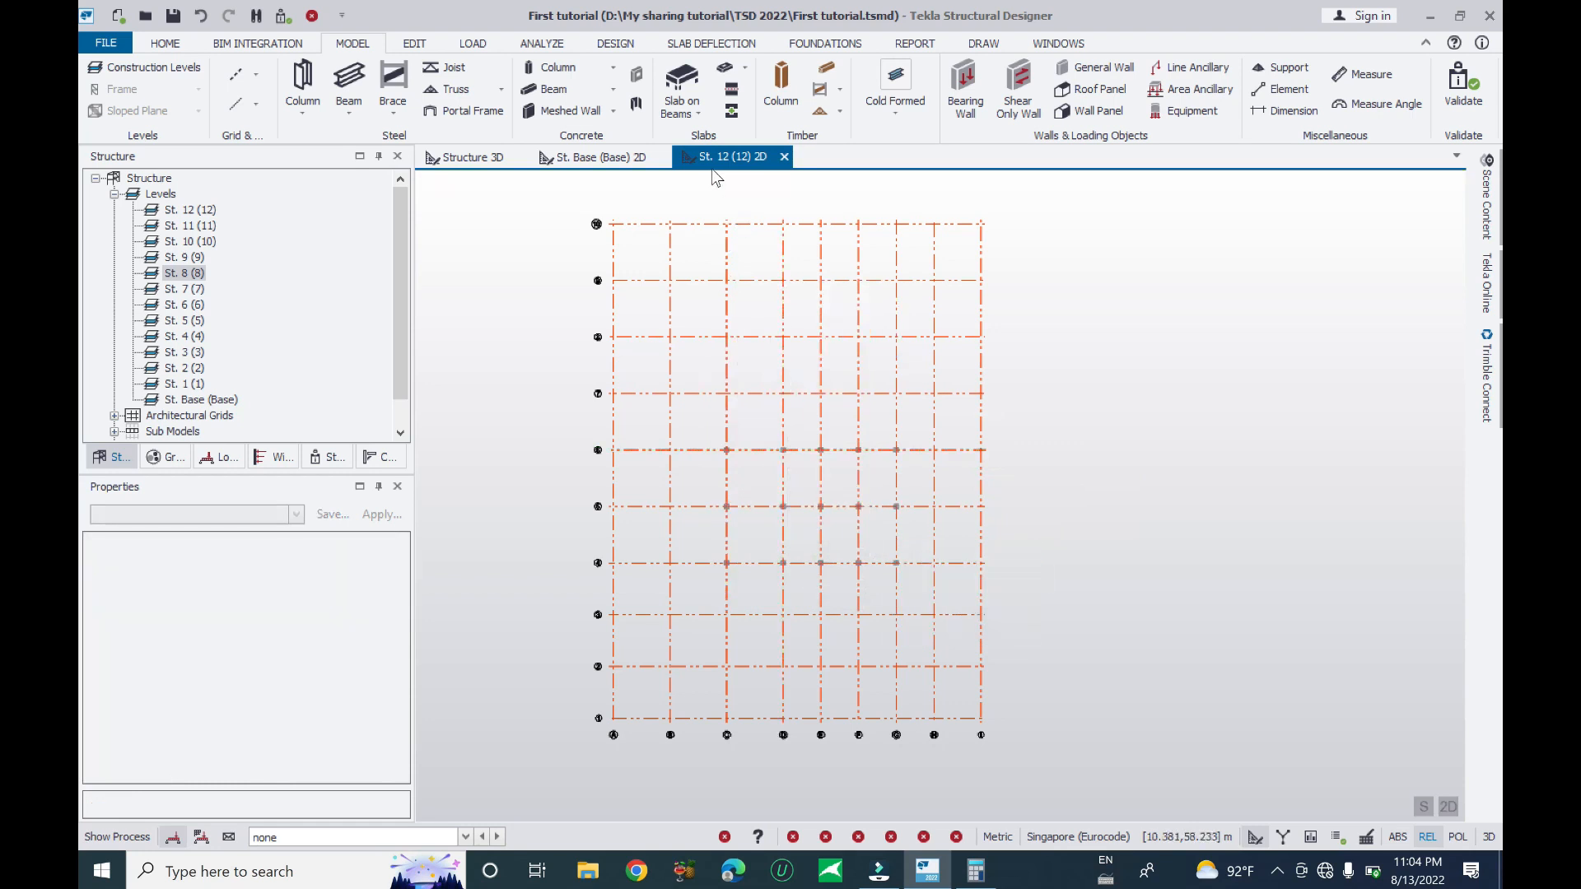
scroll(782, 510, up, 5)
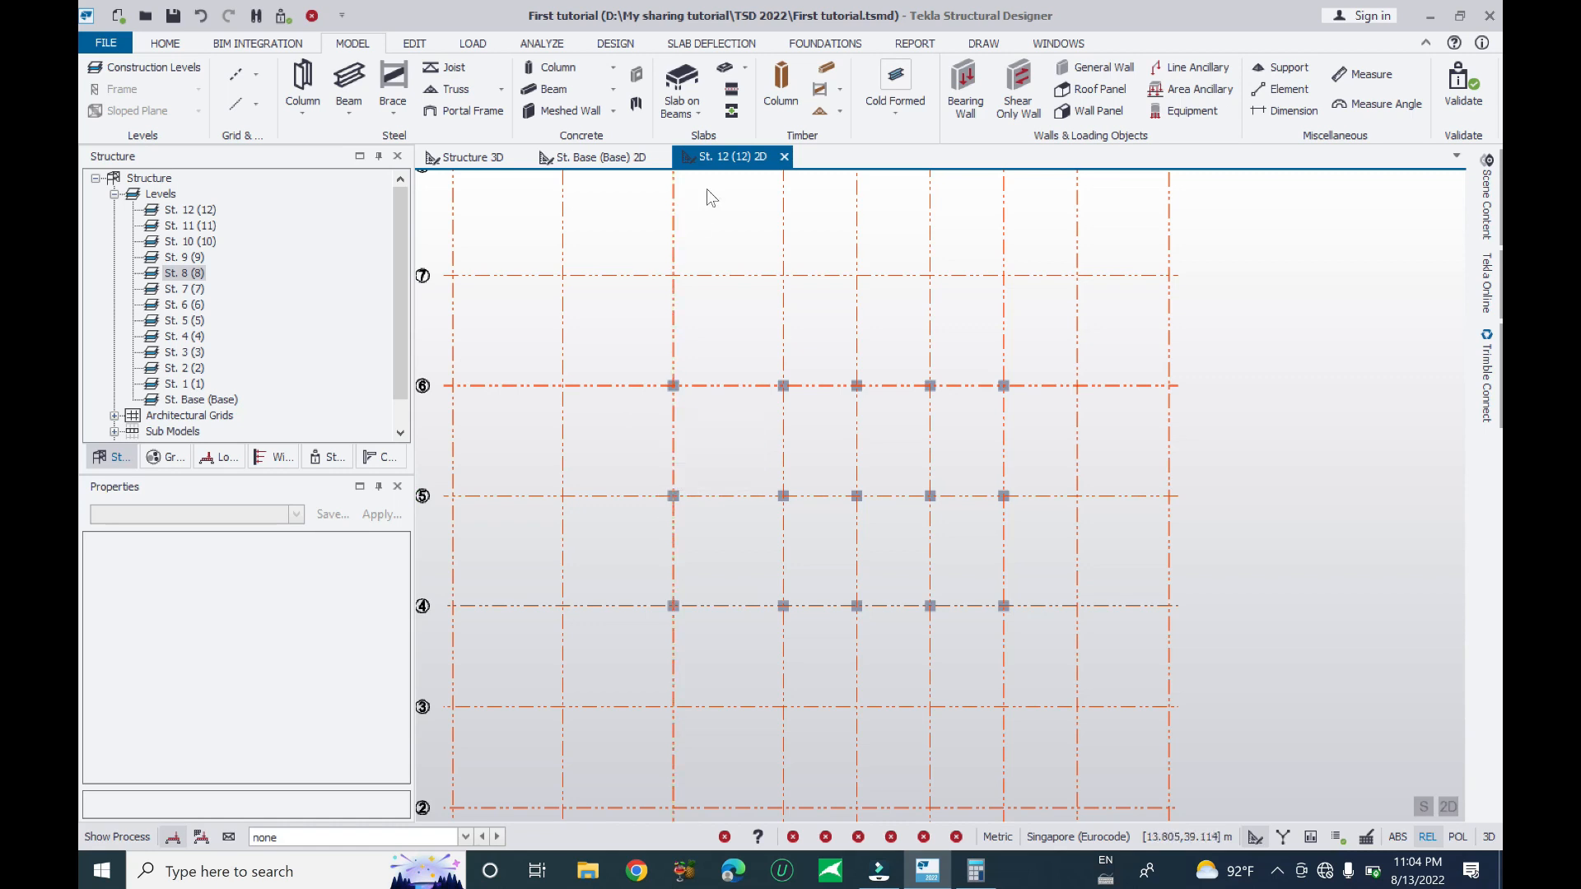
click(627, 158)
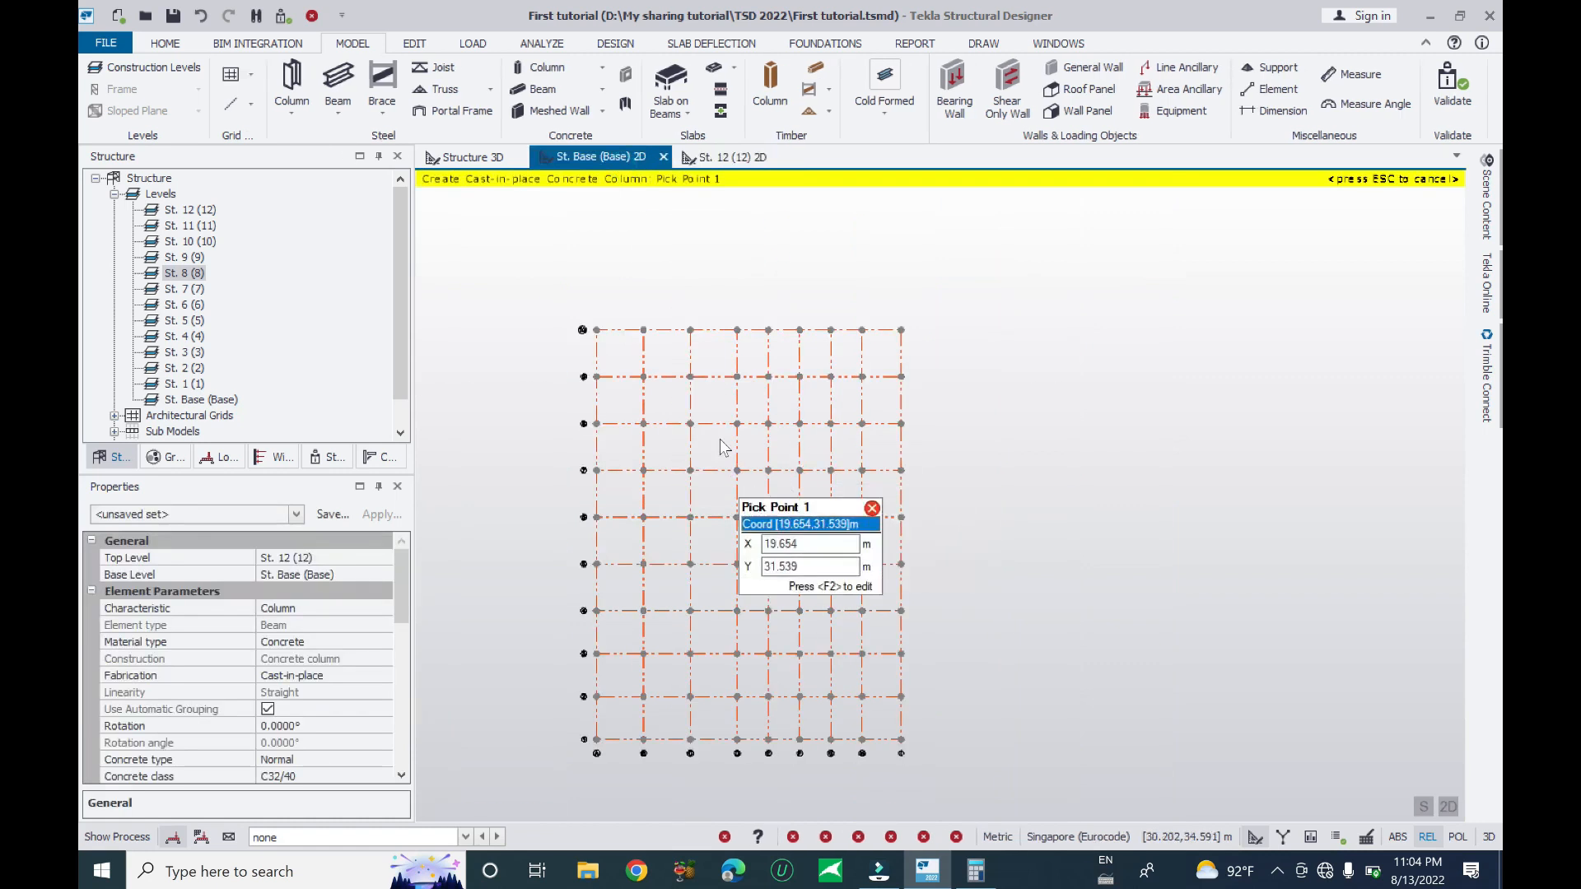
click(728, 158)
middle_drag(945, 540, 1164, 501)
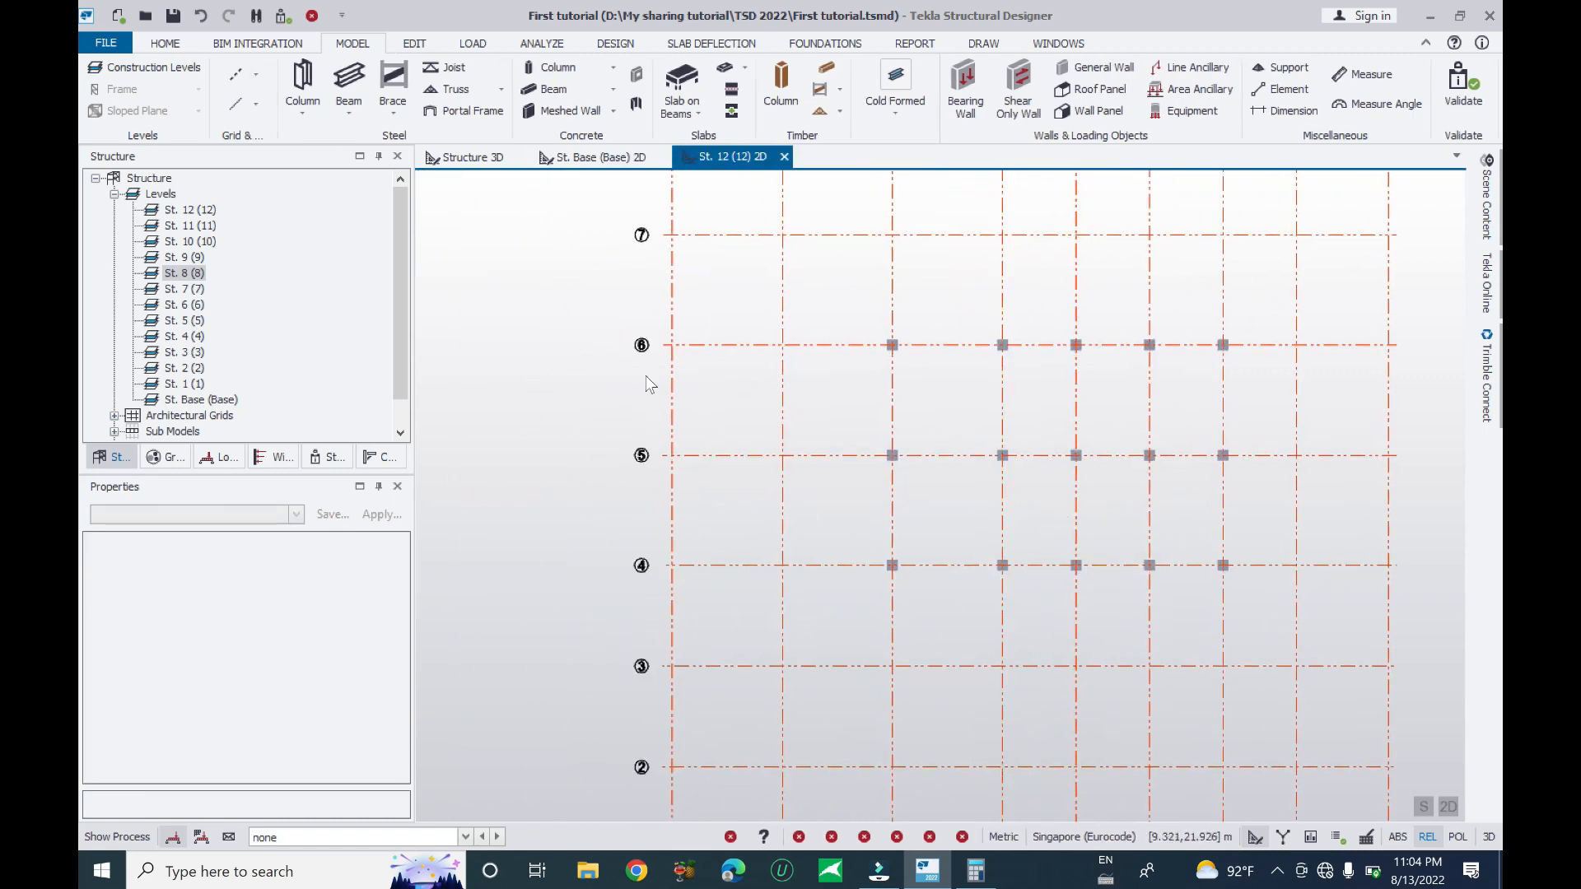
middle_drag(1068, 607, 912, 187)
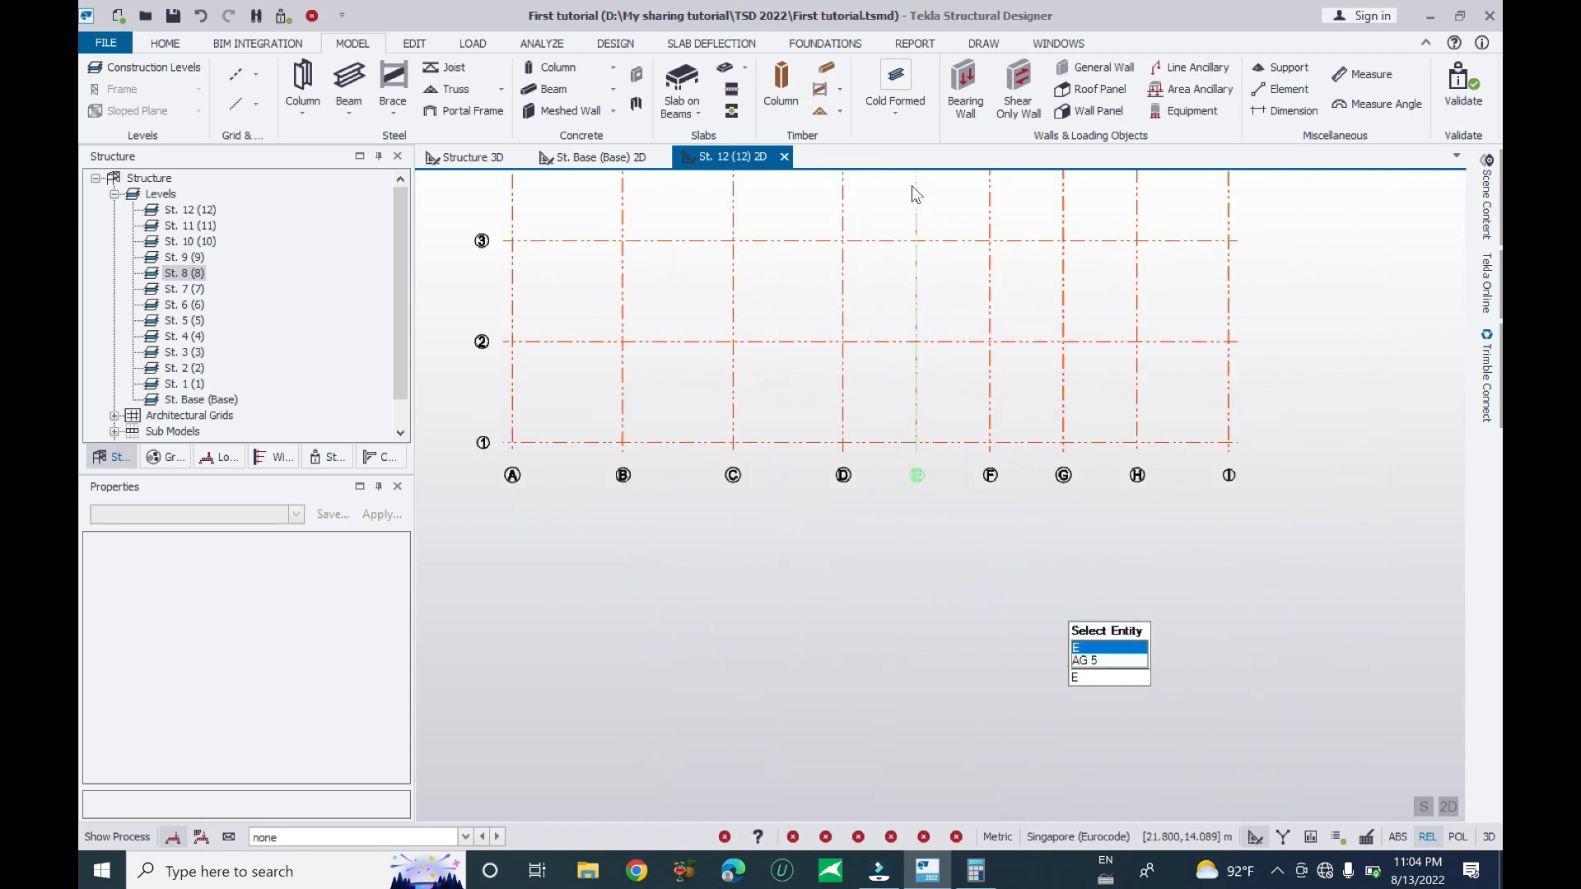
middle_drag(991, 499, 962, 665)
scroll(962, 666, down, 1)
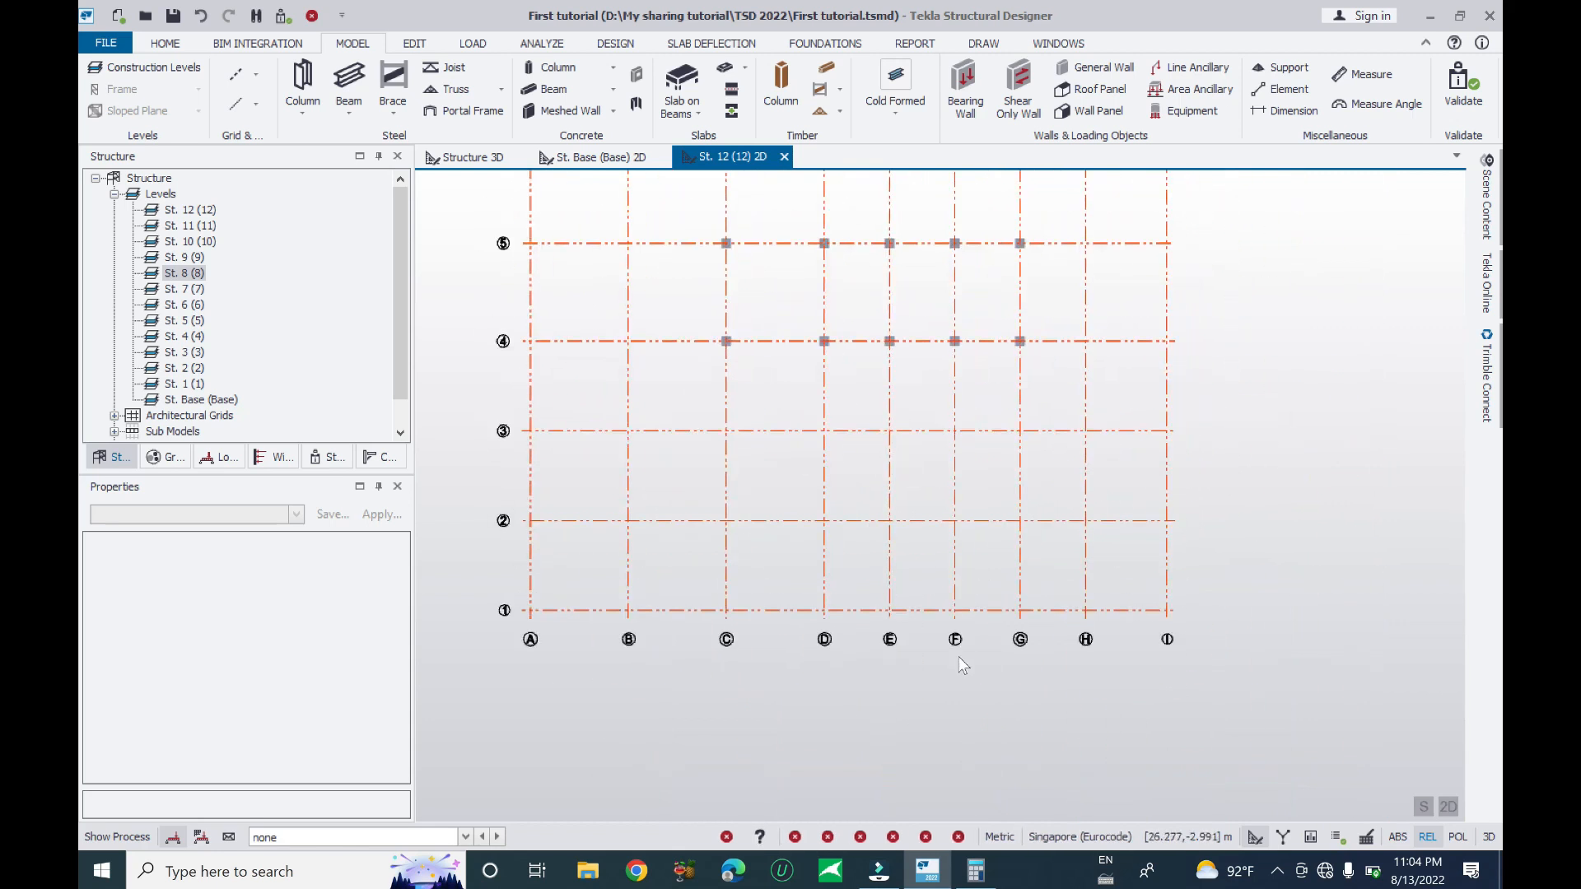
- On the St. Base plan, window-select the five interior columns along grid line 7
click(593, 157)
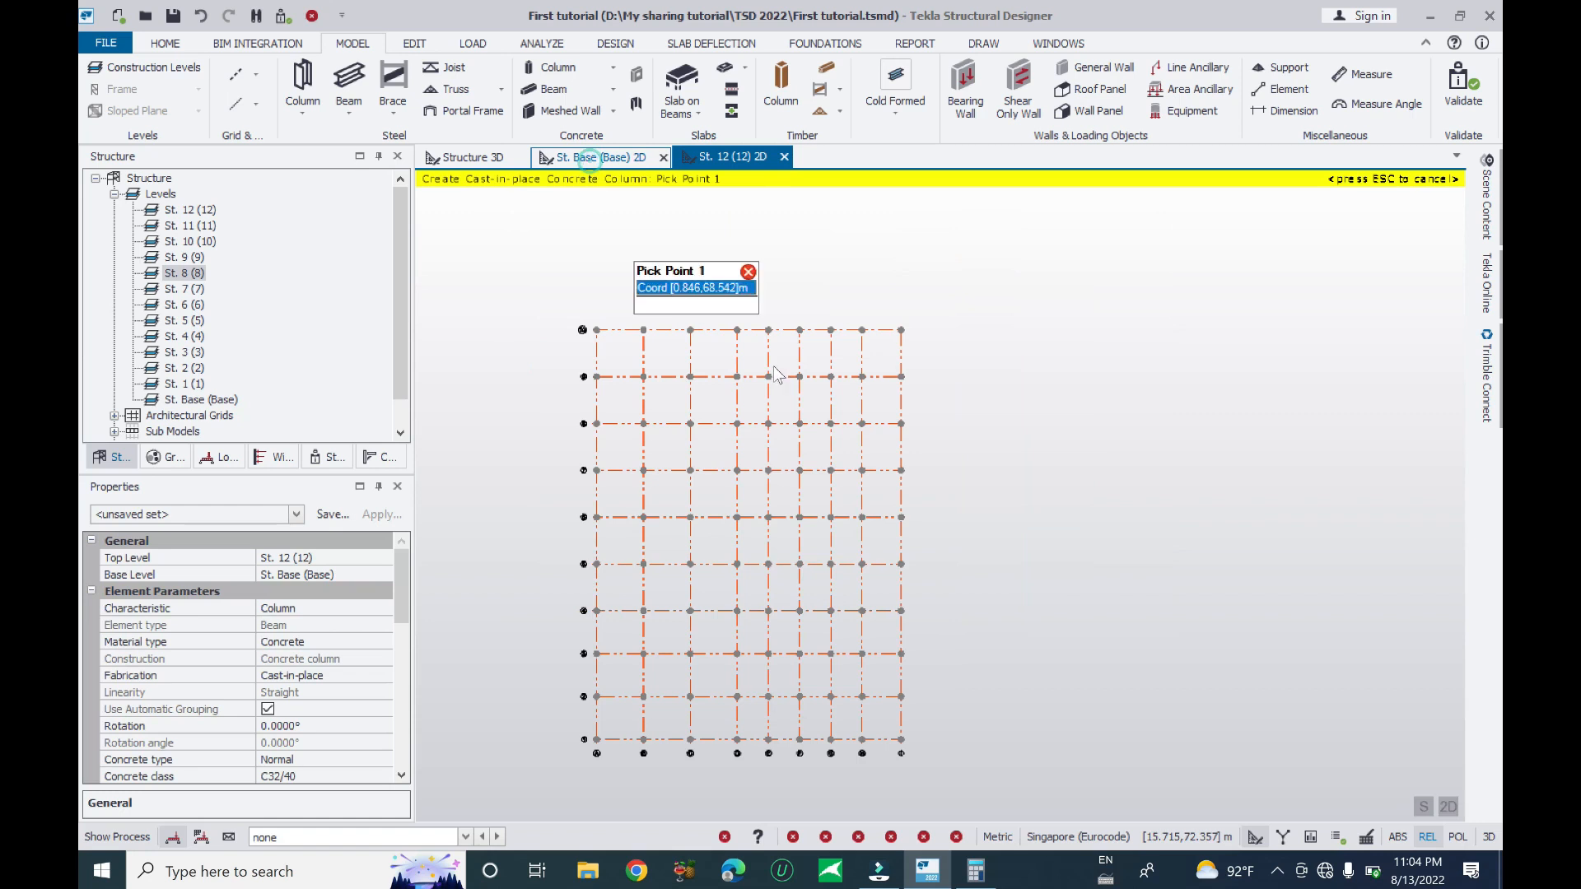
scroll(708, 568, up, 3)
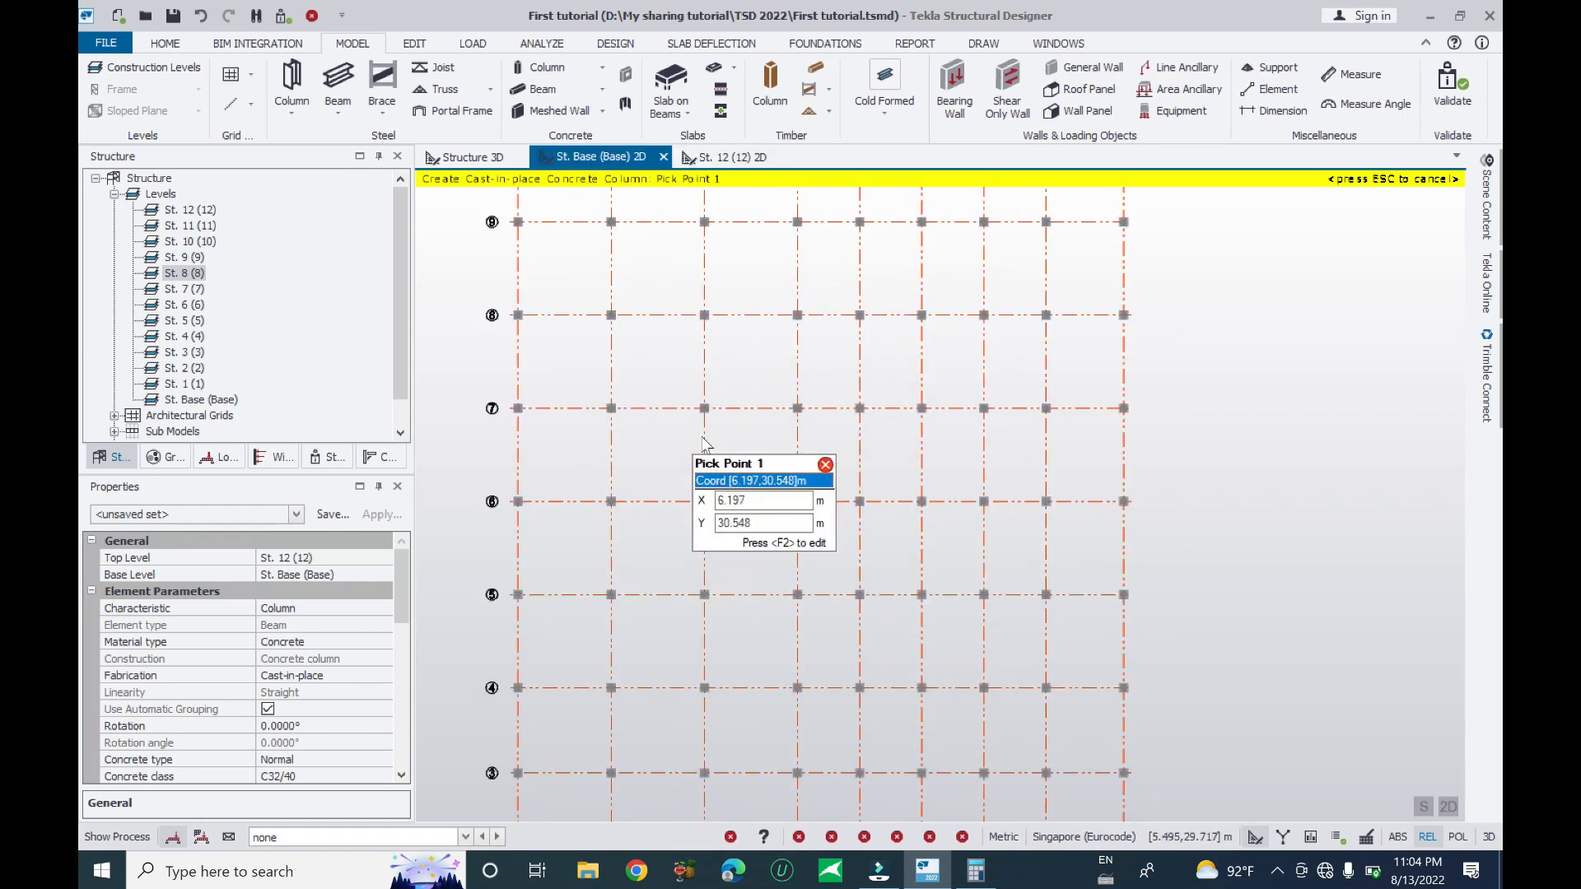
key(Escape)
drag(667, 372, 1004, 476)
middle_drag(936, 540, 970, 425)
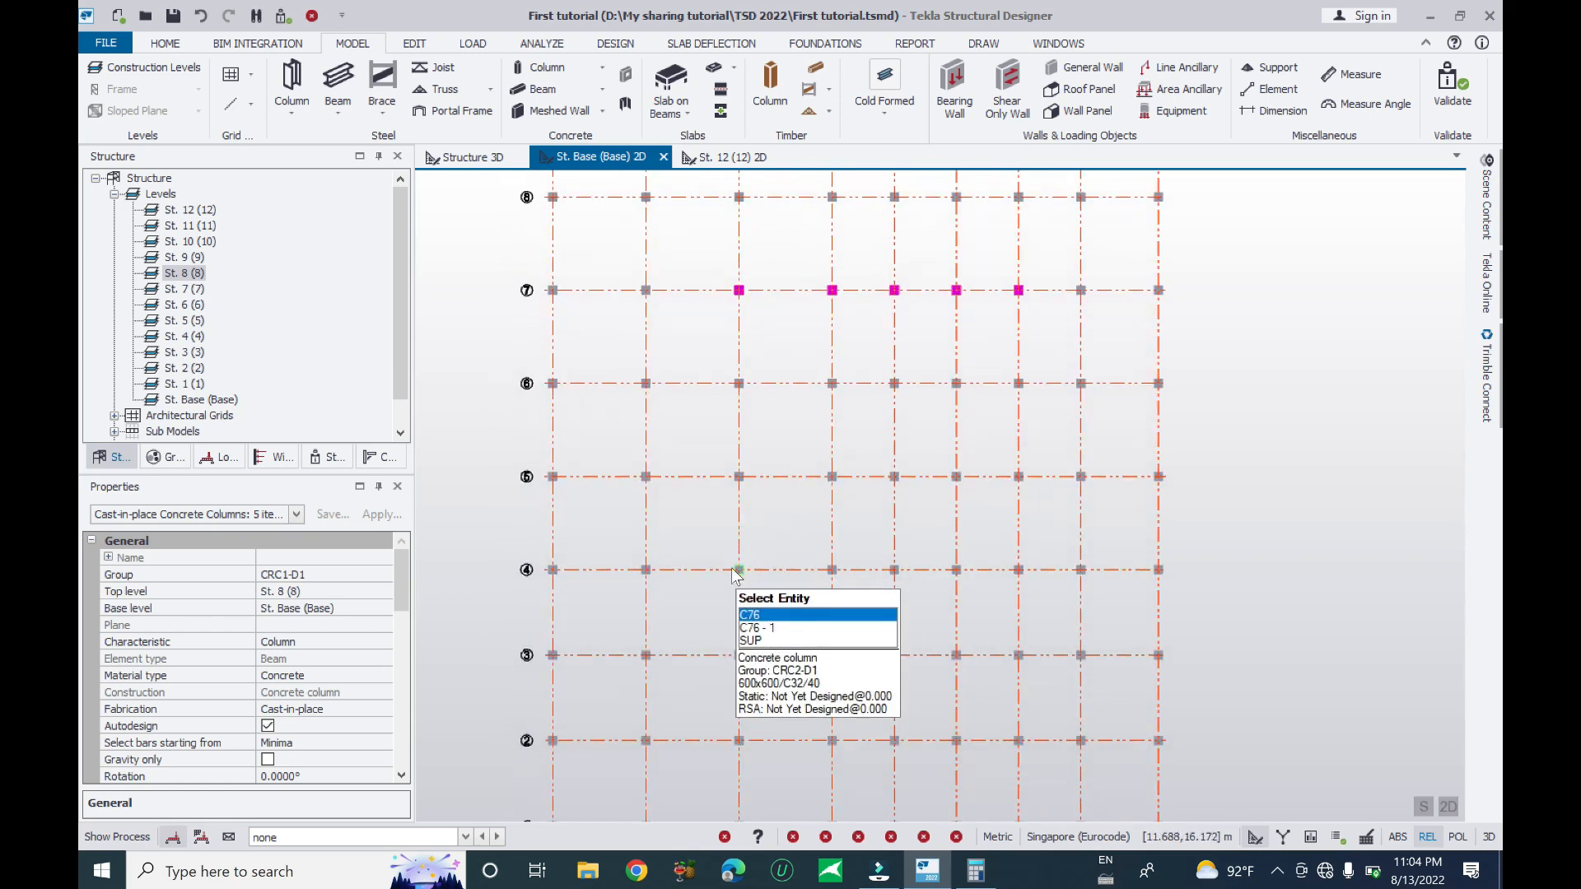
- Select the twelve interior columns on grid lines 4 and 7 and set their top to St. 10 (10)
drag(715, 546, 1117, 634)
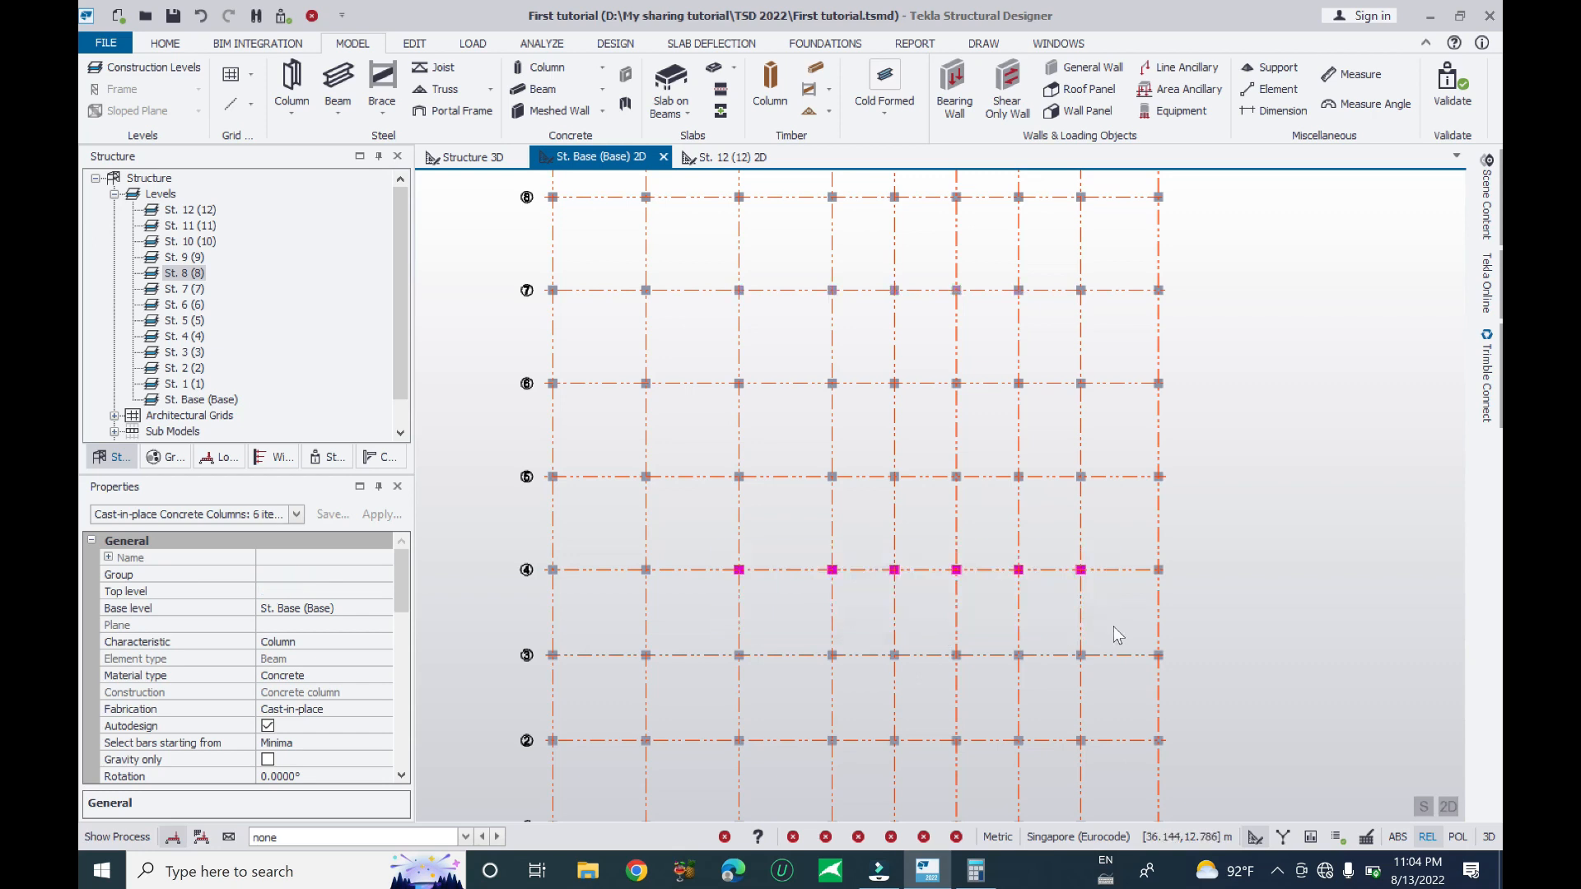
drag(694, 264, 1113, 353)
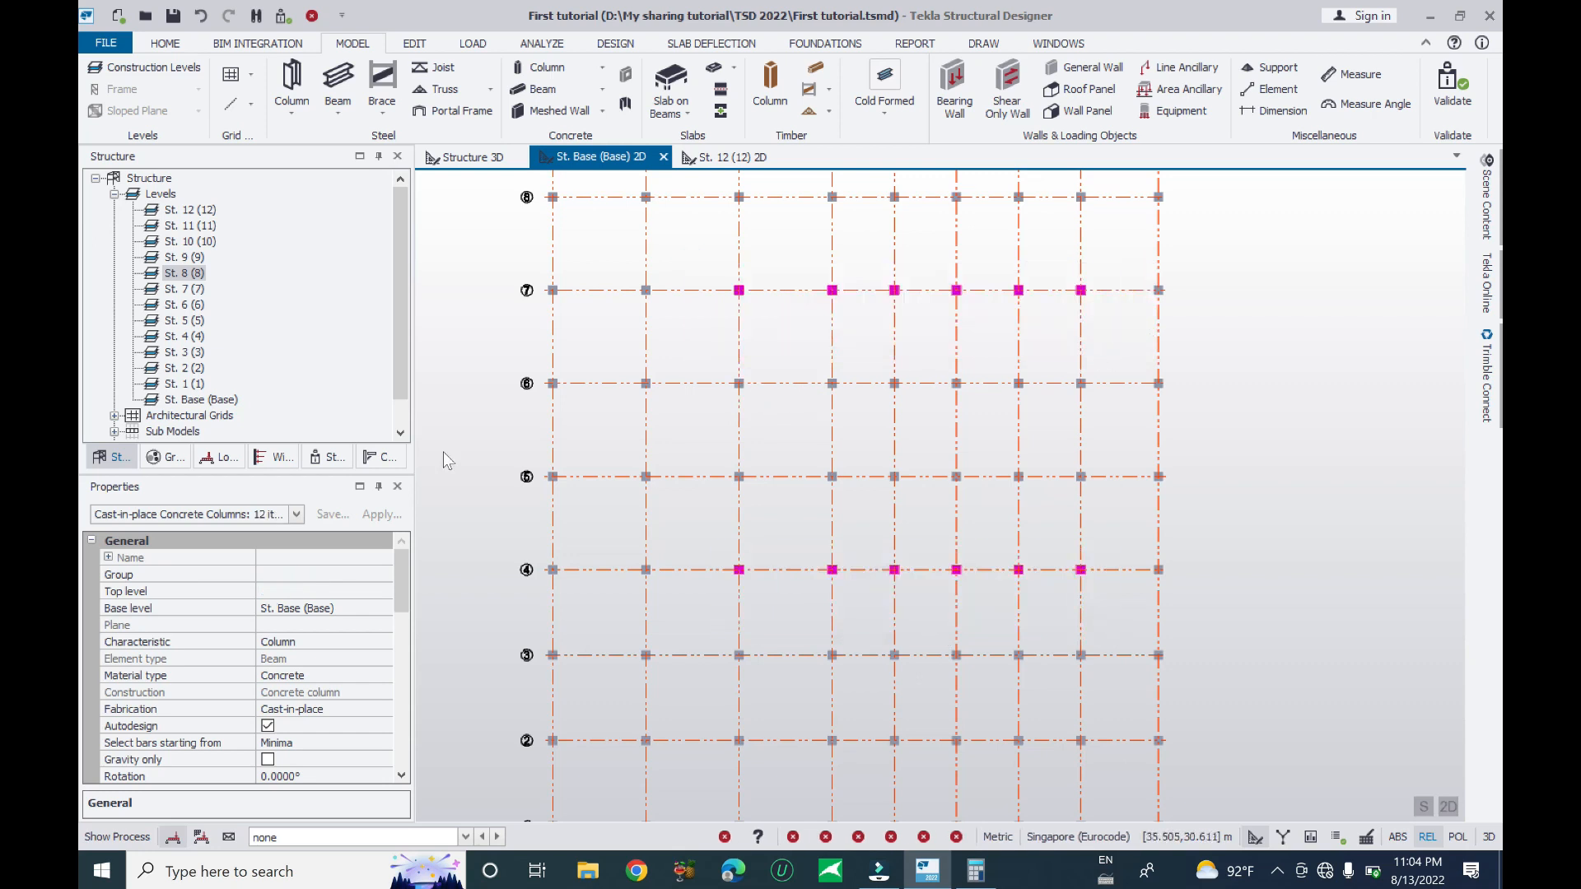
click(365, 593)
click(385, 591)
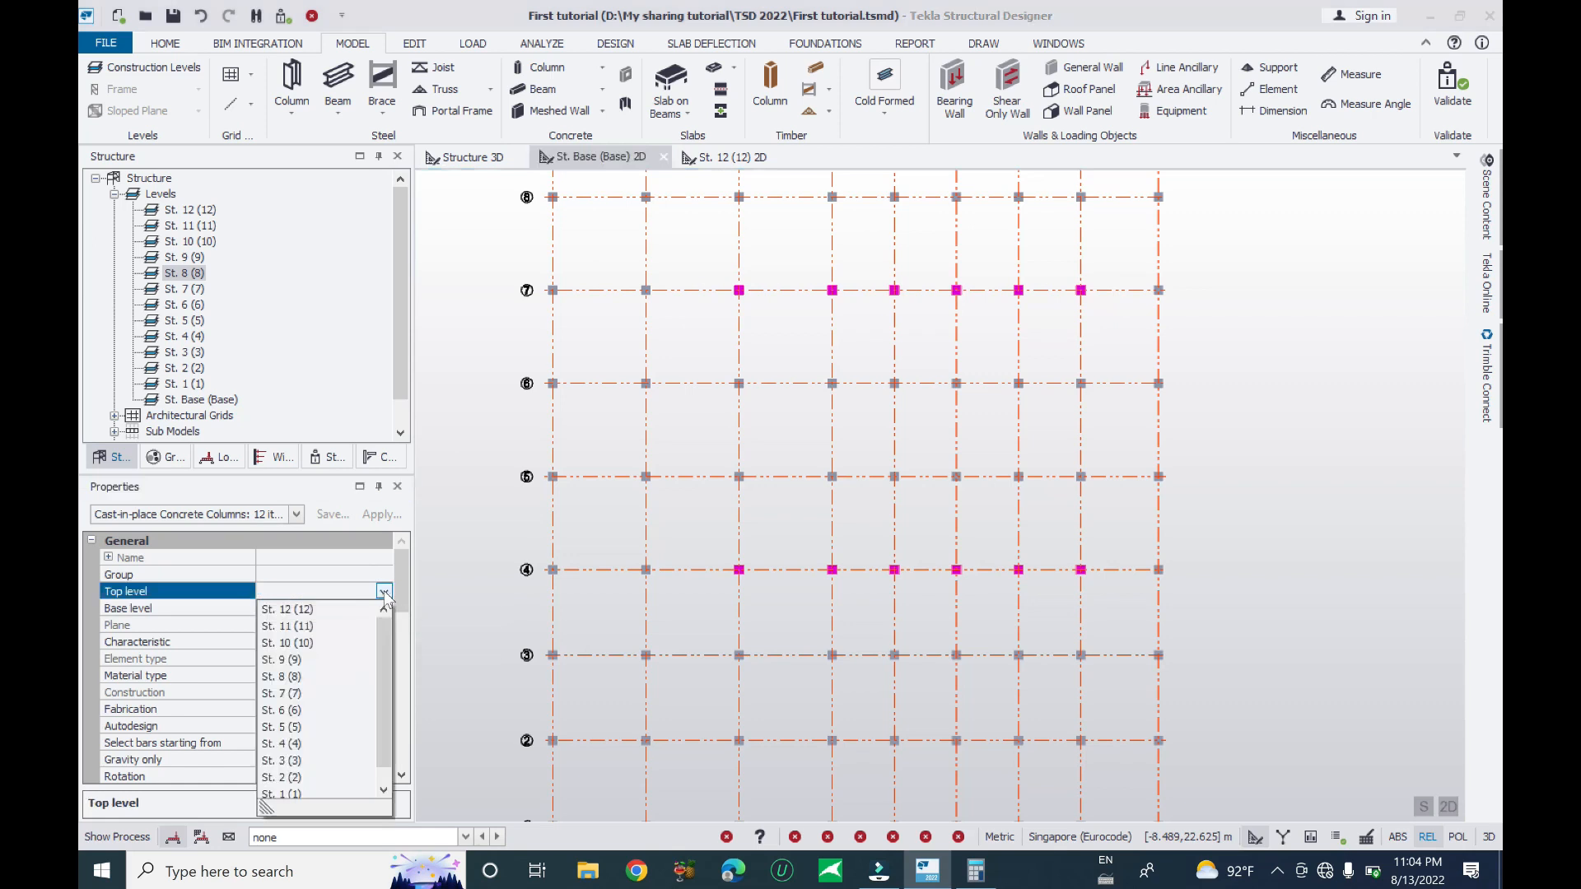
click(288, 643)
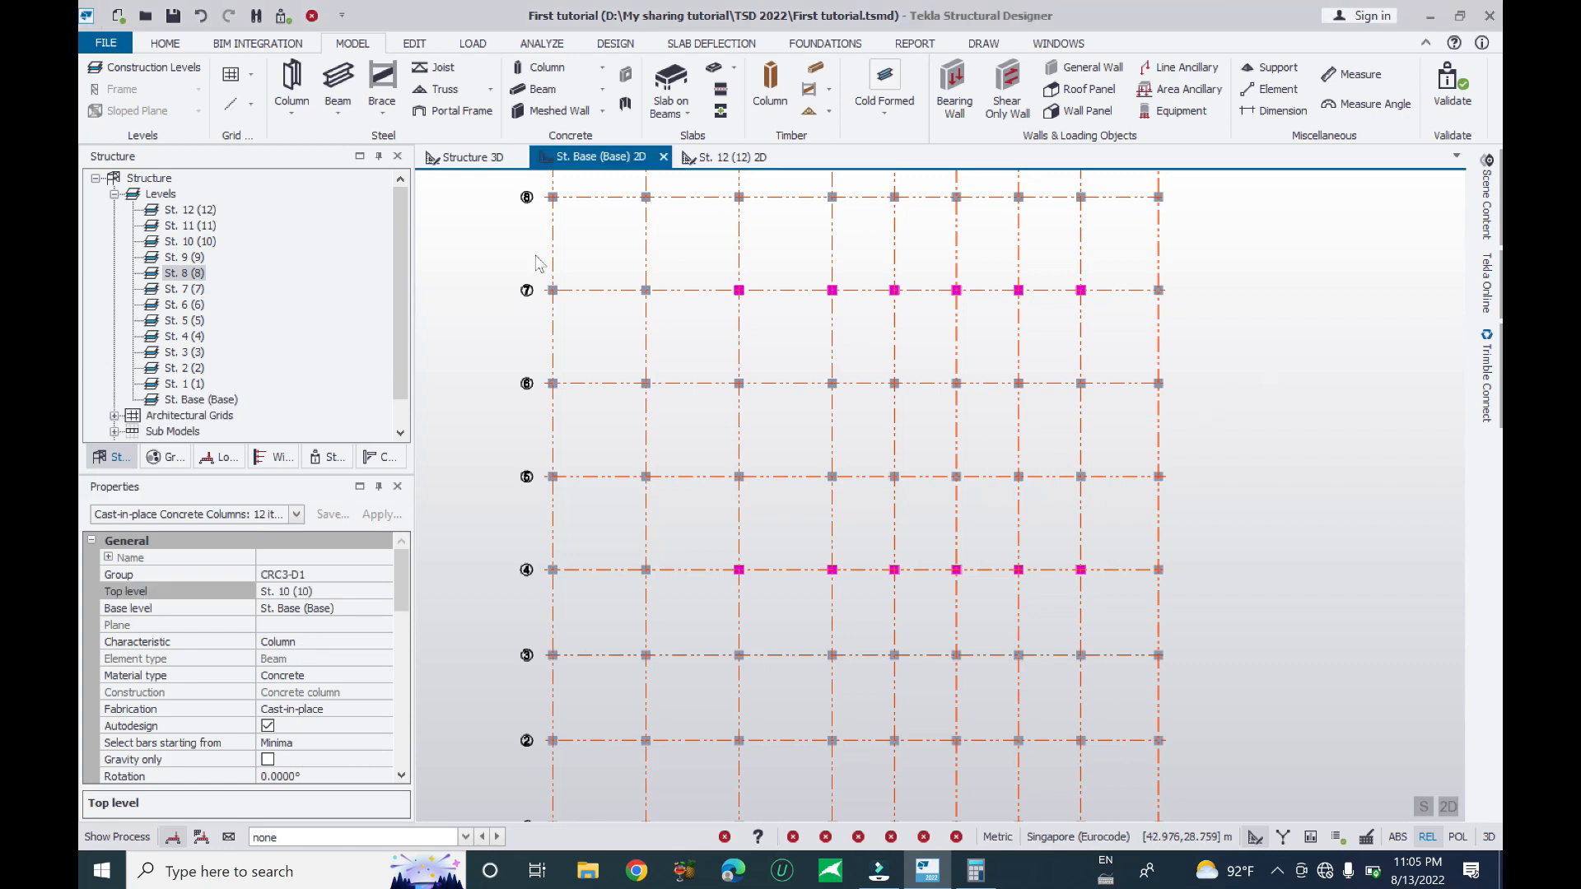
click(467, 161)
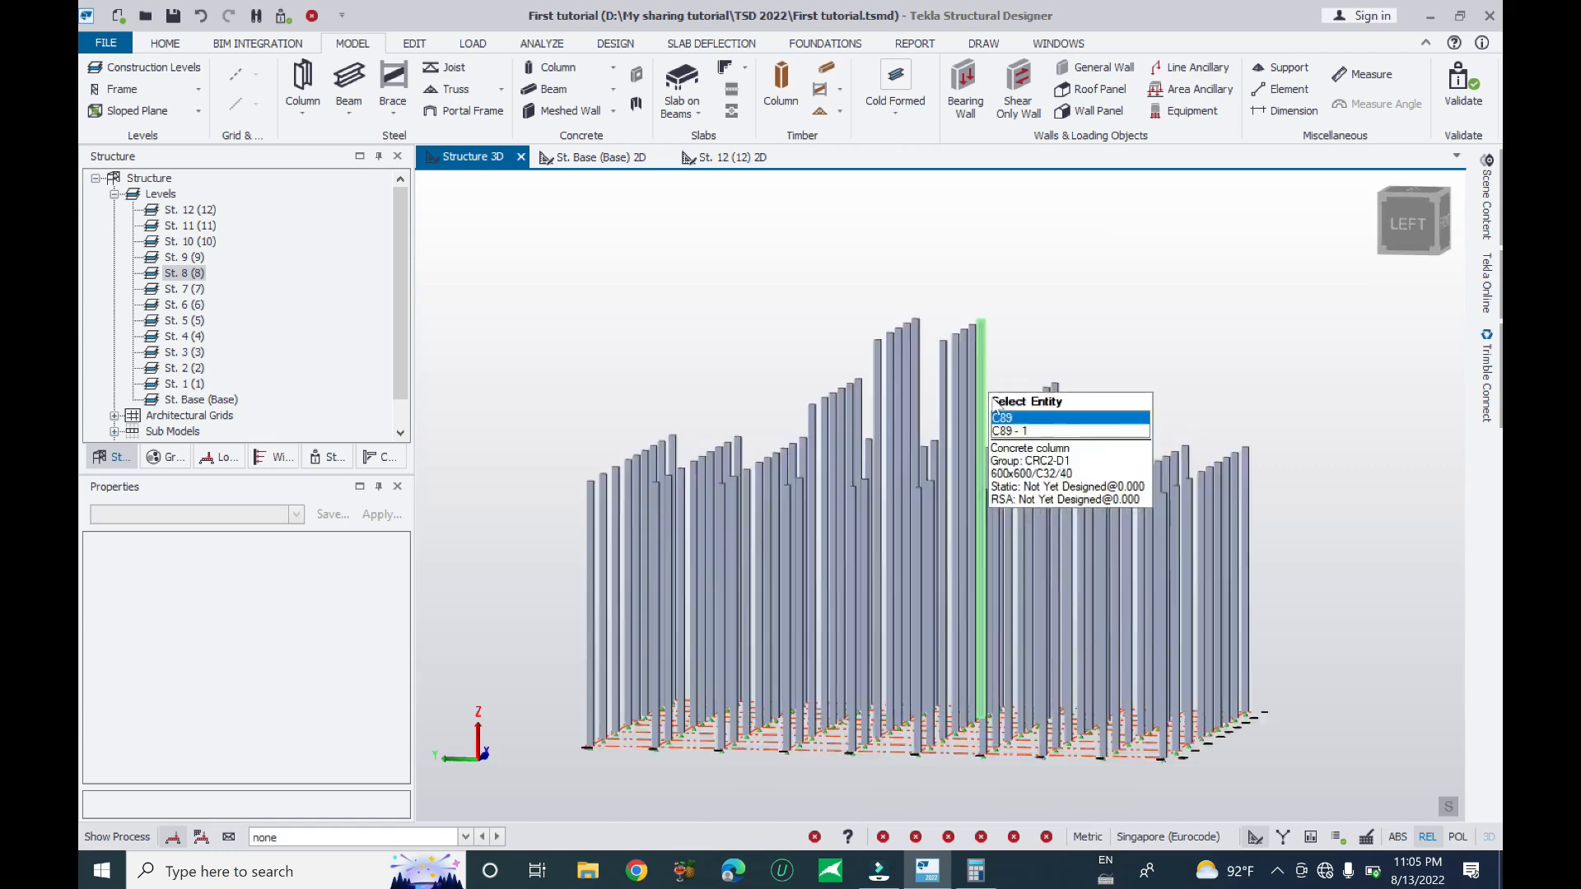
- Orbit the 3D model to review the St. 8, 10 and 12 column heights, then return to the St. Base plan
right_drag(1079, 463, 1041, 430)
scroll(1039, 424, down, 3)
right_drag(1029, 333, 754, 639)
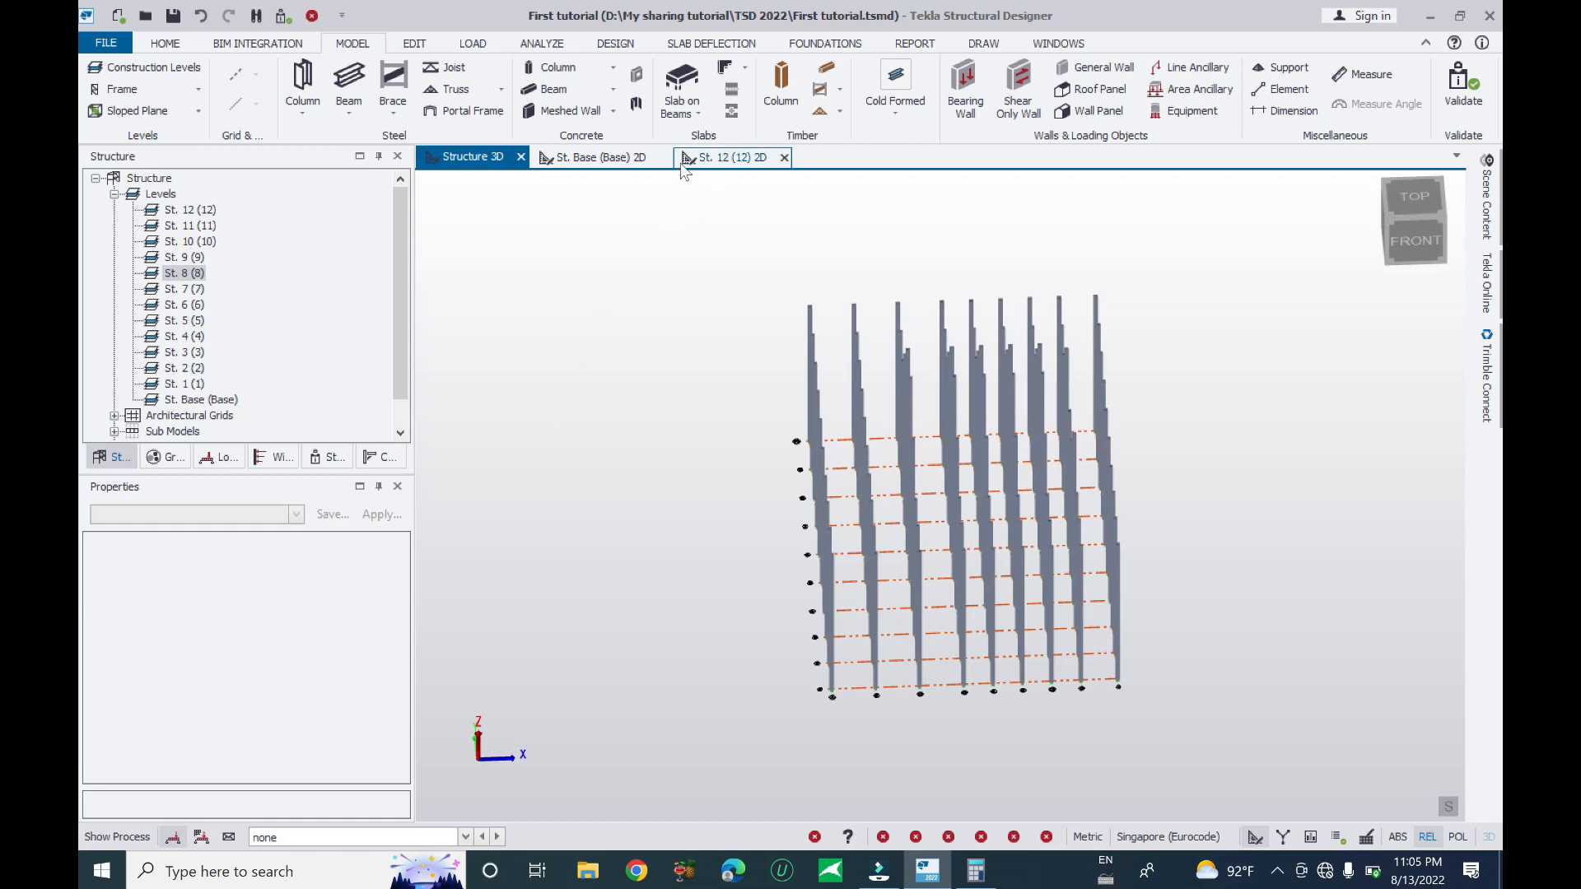
click(600, 158)
- Start Slab on Beams on the St. Base plan and window over all the grid bays
scroll(816, 444, down, 2)
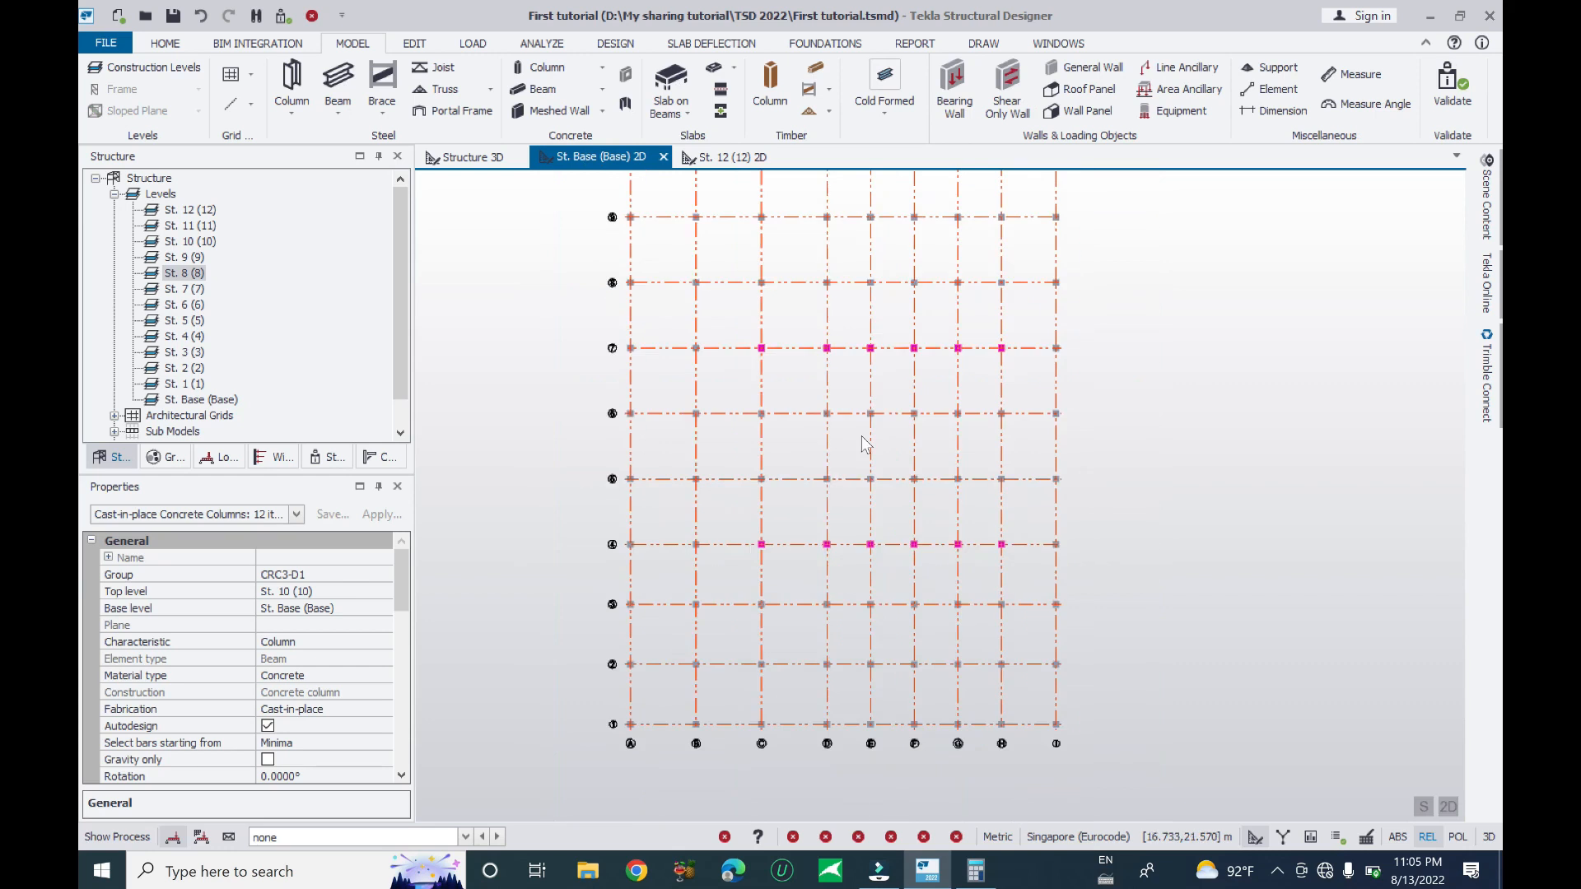
scroll(1013, 363, down, 2)
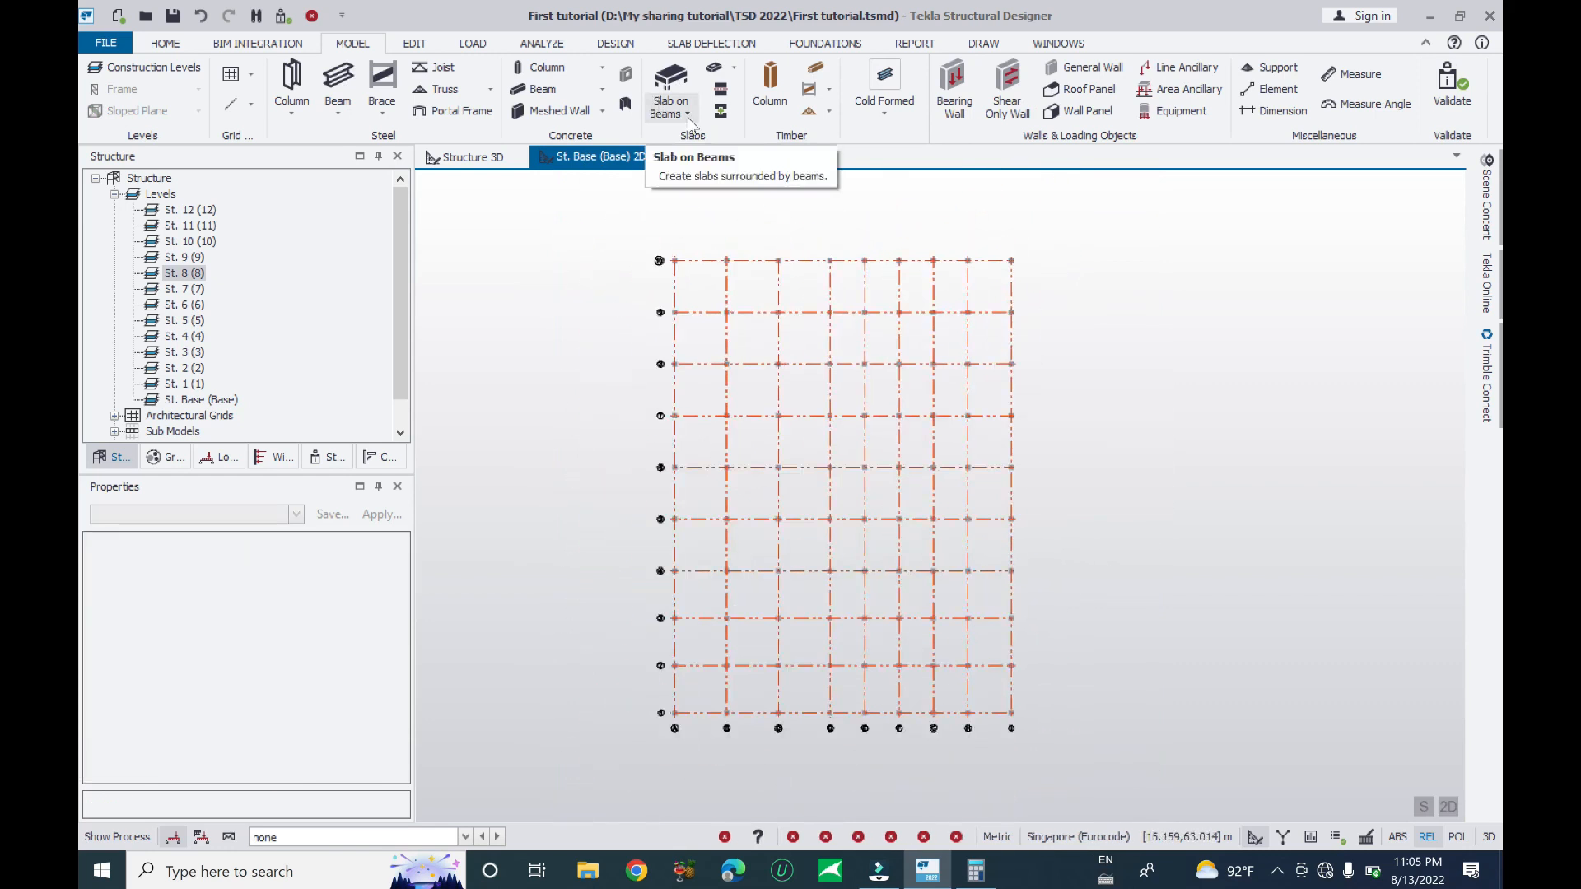
click(683, 119)
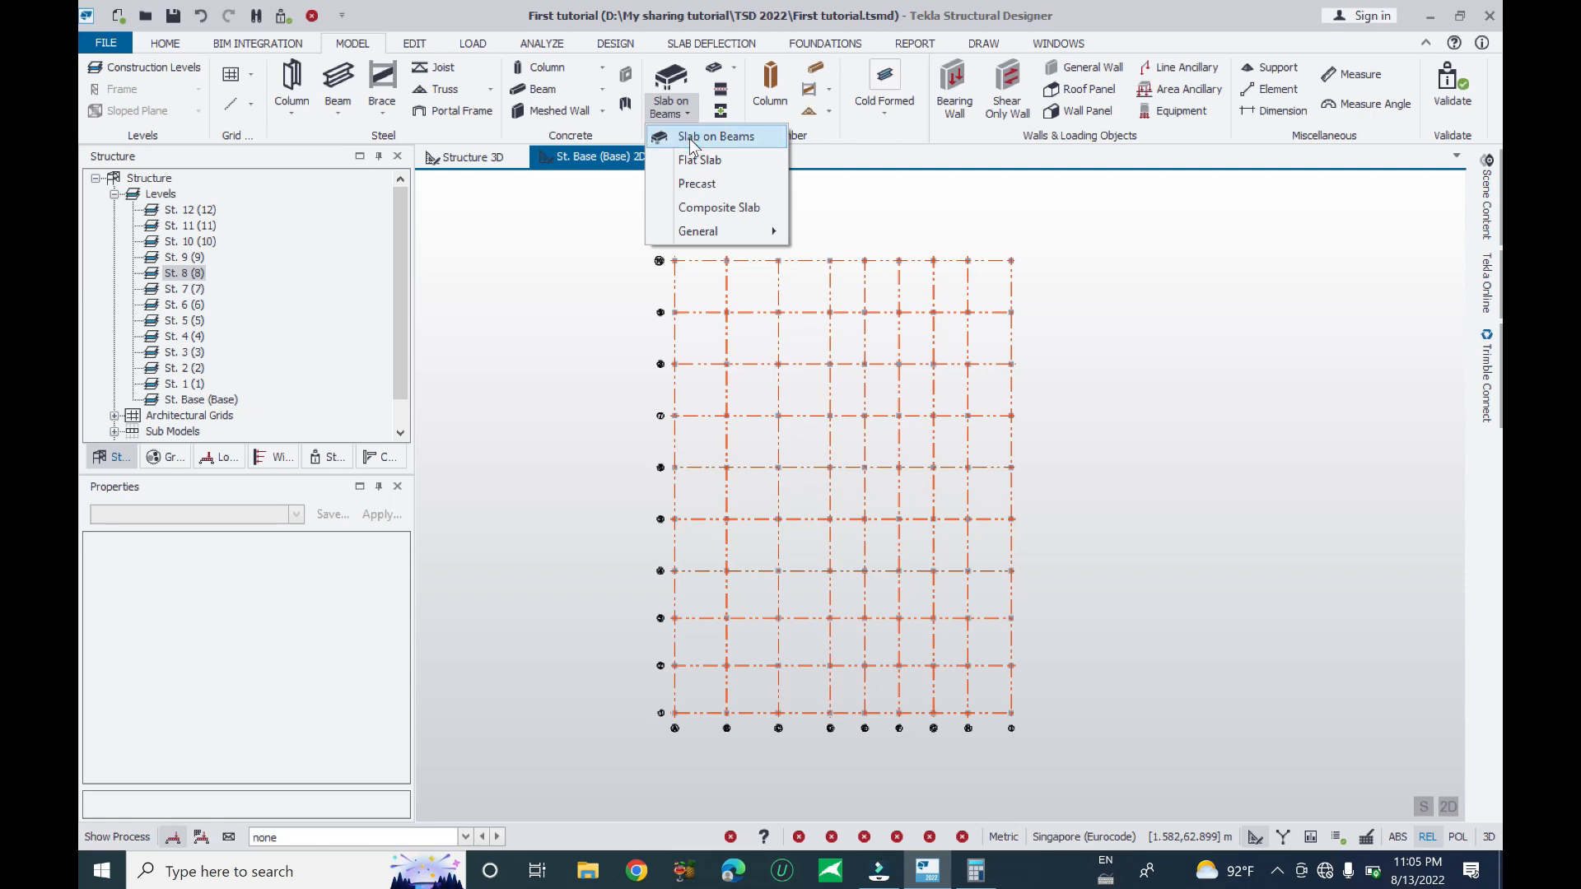
click(689, 138)
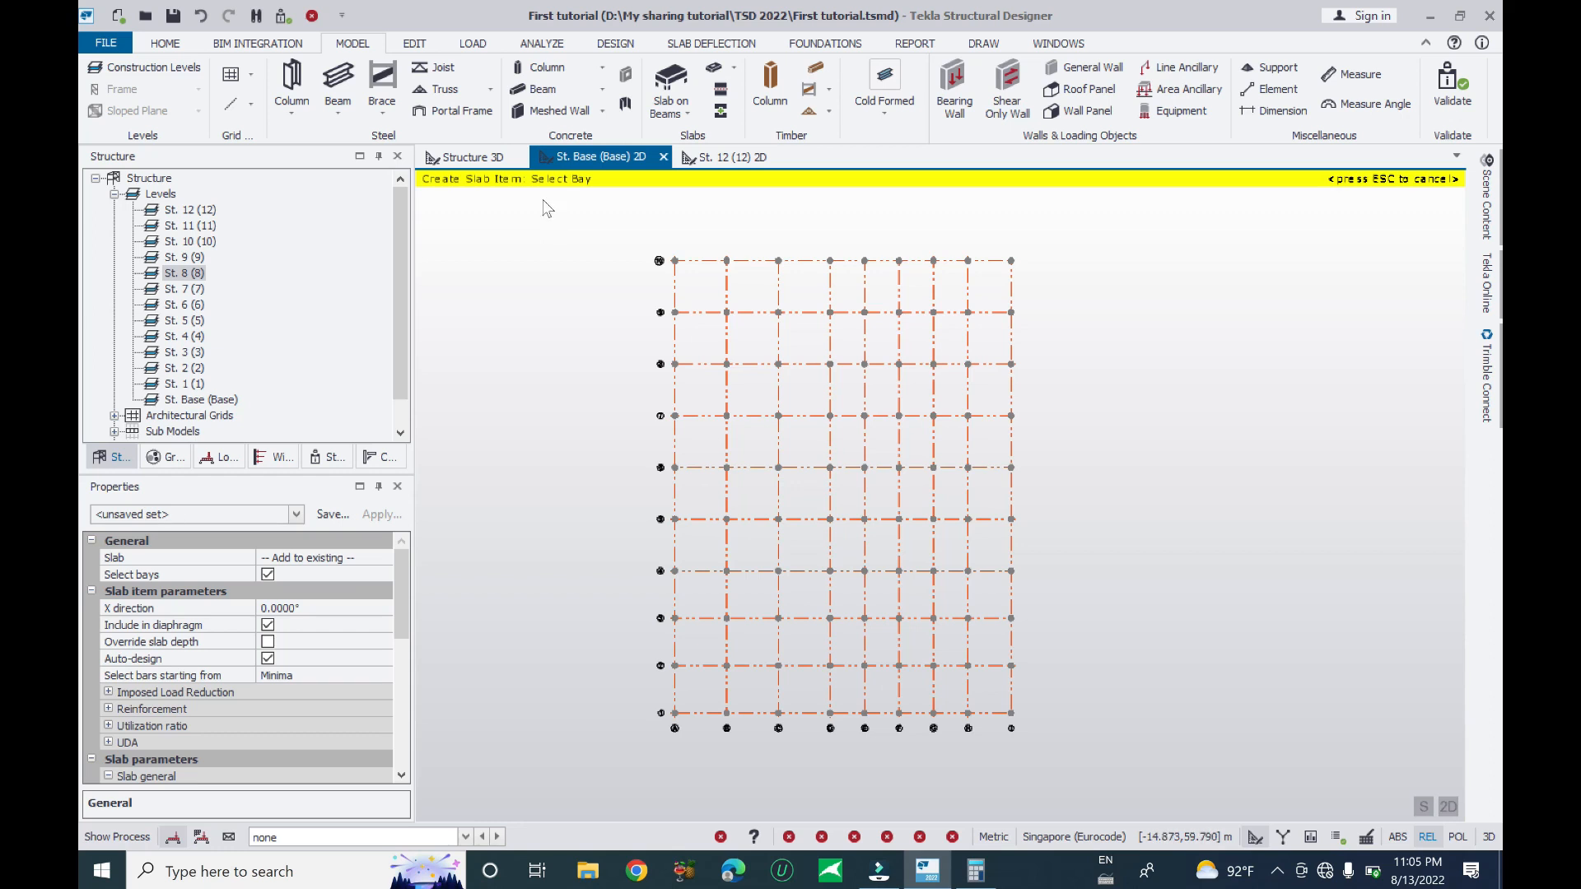
mouse_move(400, 576)
mouse_down()
mouse_move(400, 700)
mouse_move(405, 564)
mouse_up()
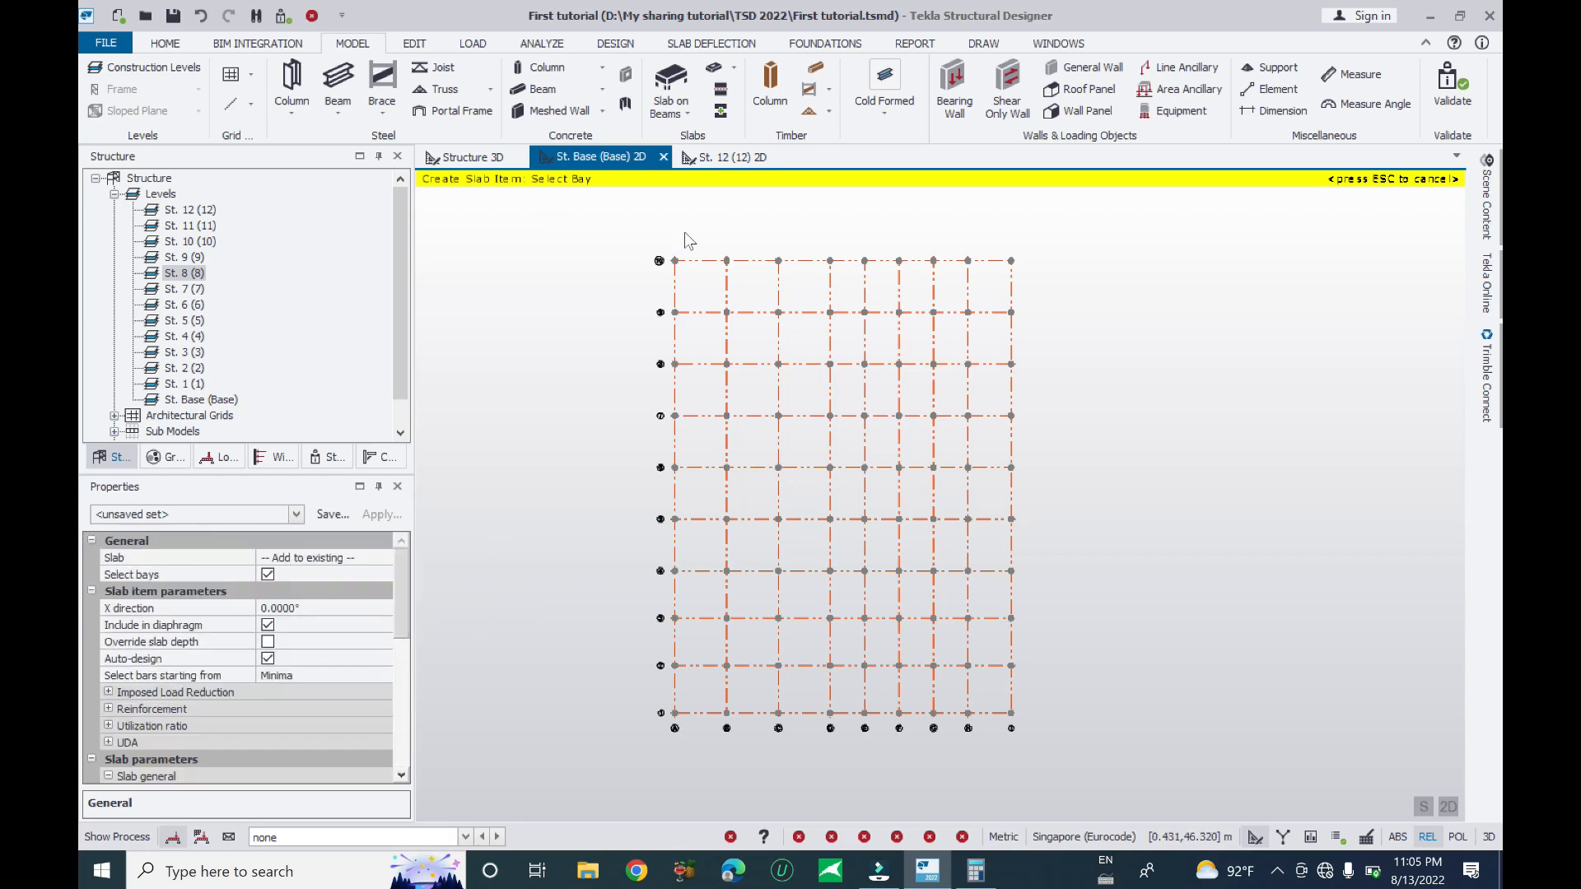
drag(669, 229, 1026, 732)
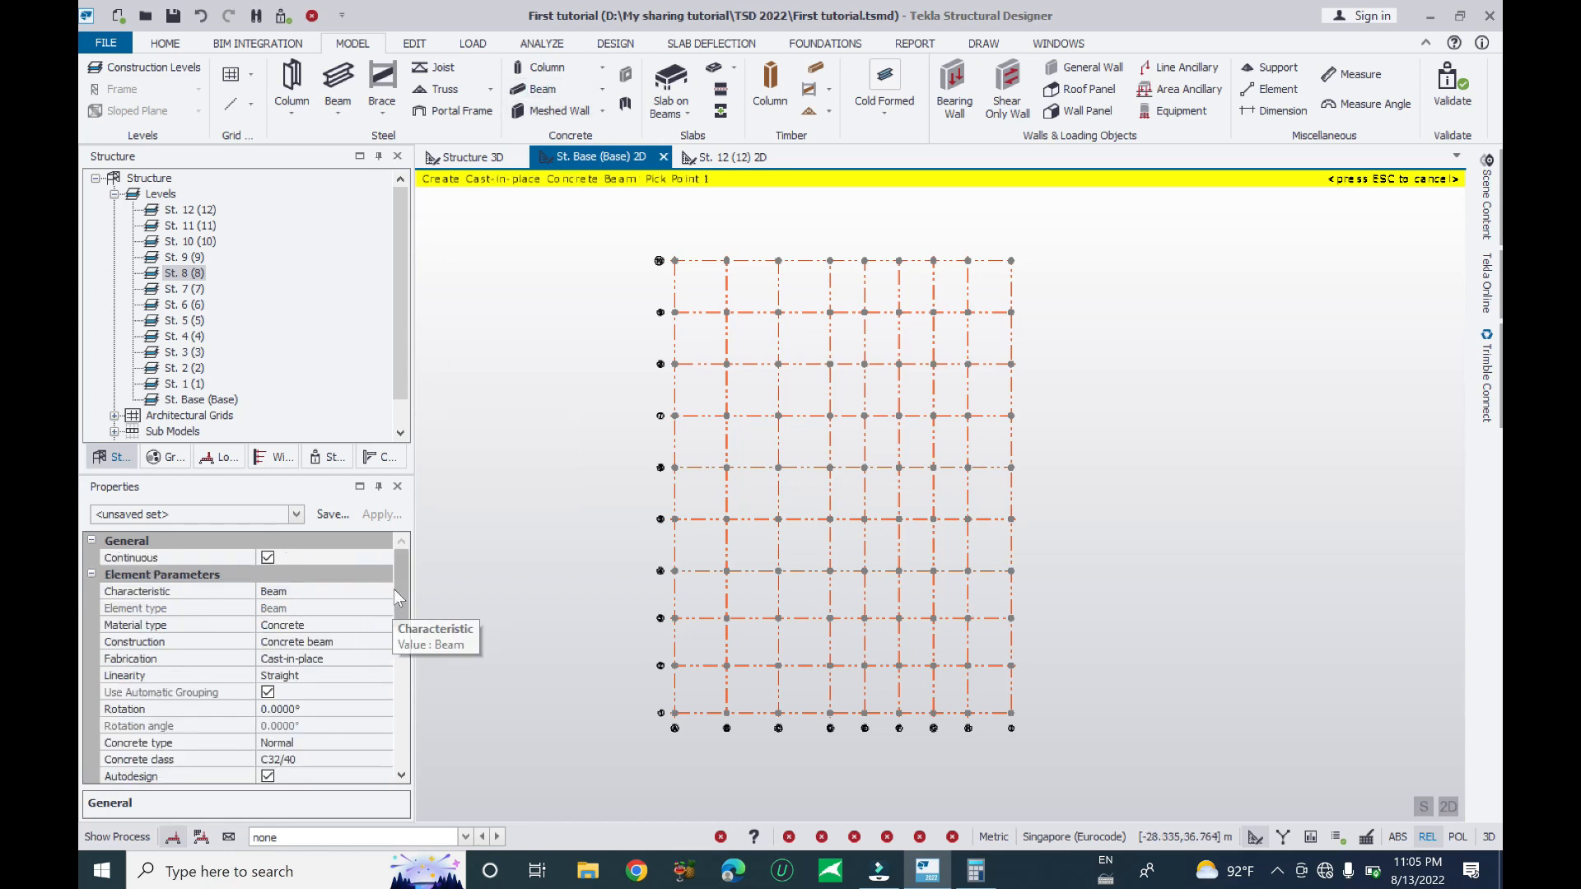
- Keep the beam linearity Straight and change its concrete class from C32/40 to C25/30
scroll(394, 590, down, 1)
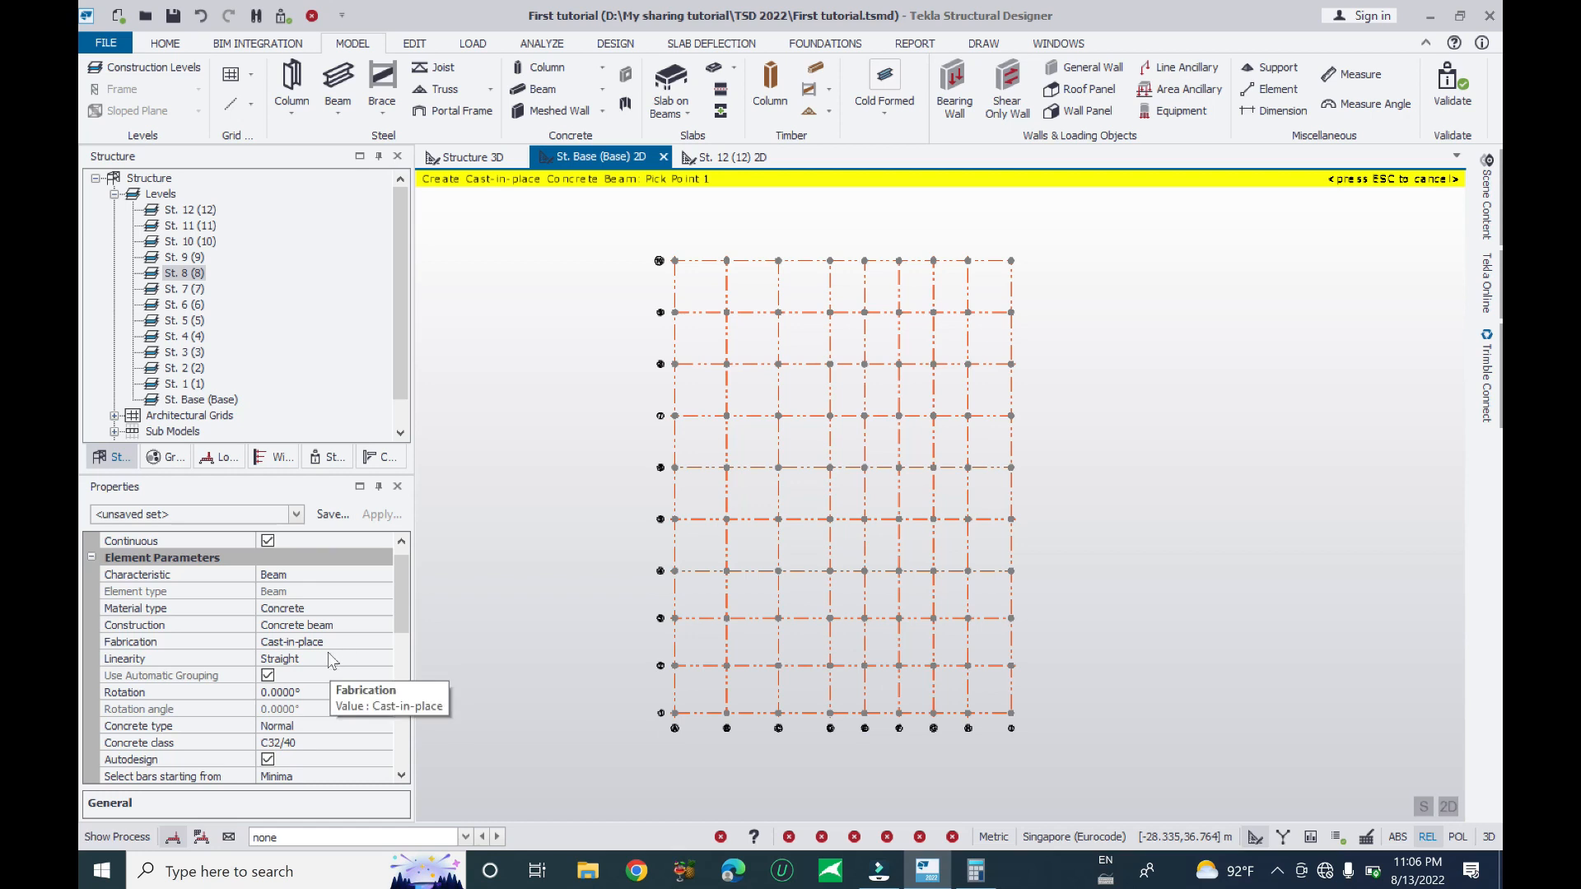
scroll(400, 620, down, 1)
click(382, 613)
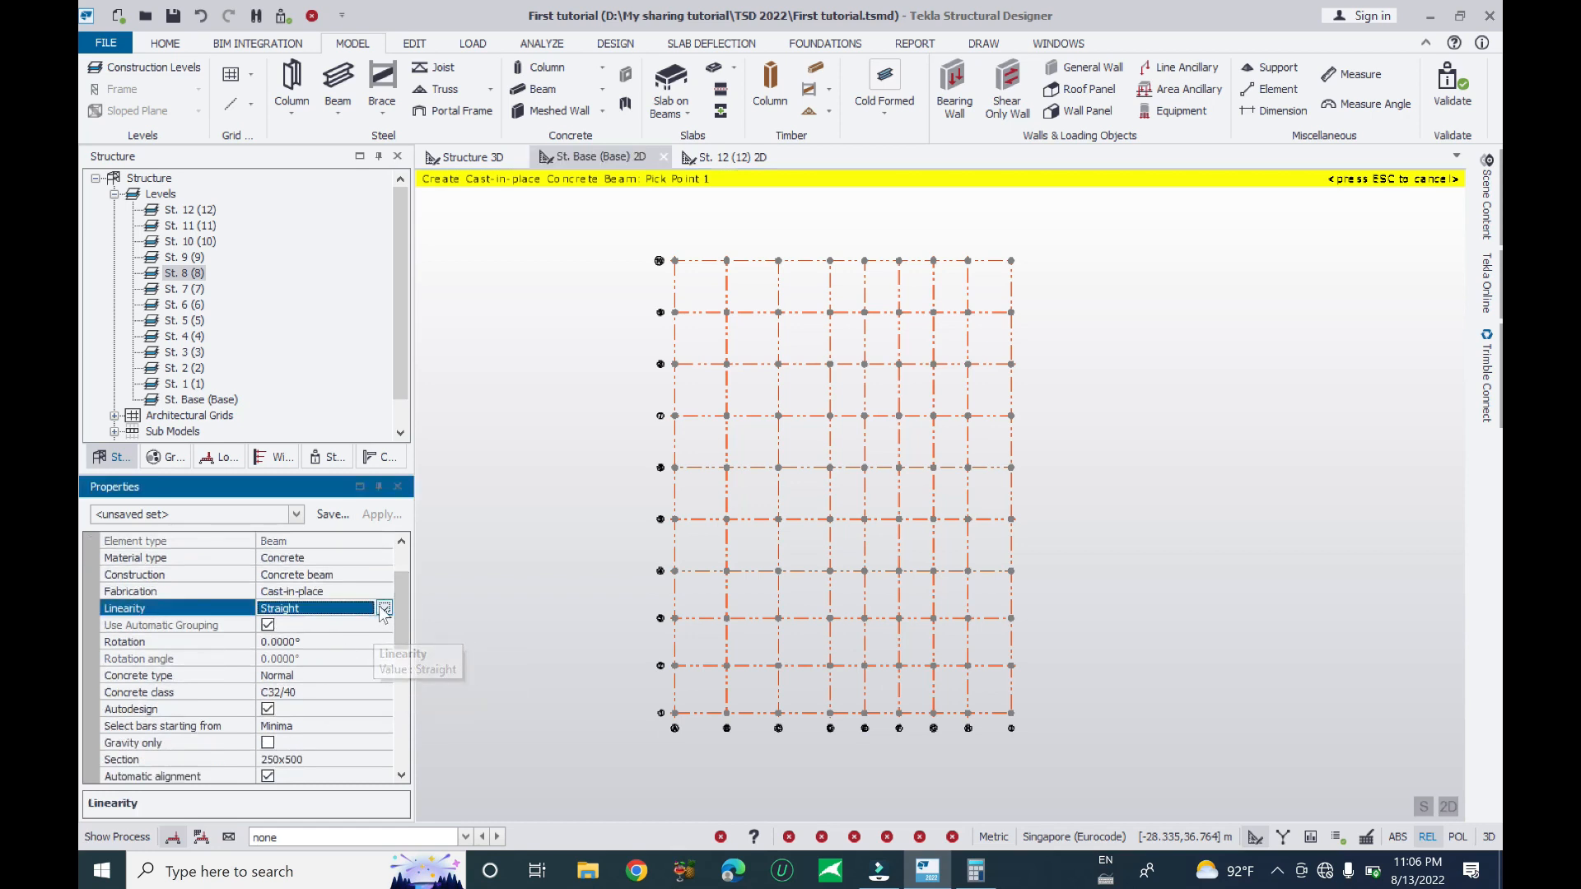
click(384, 609)
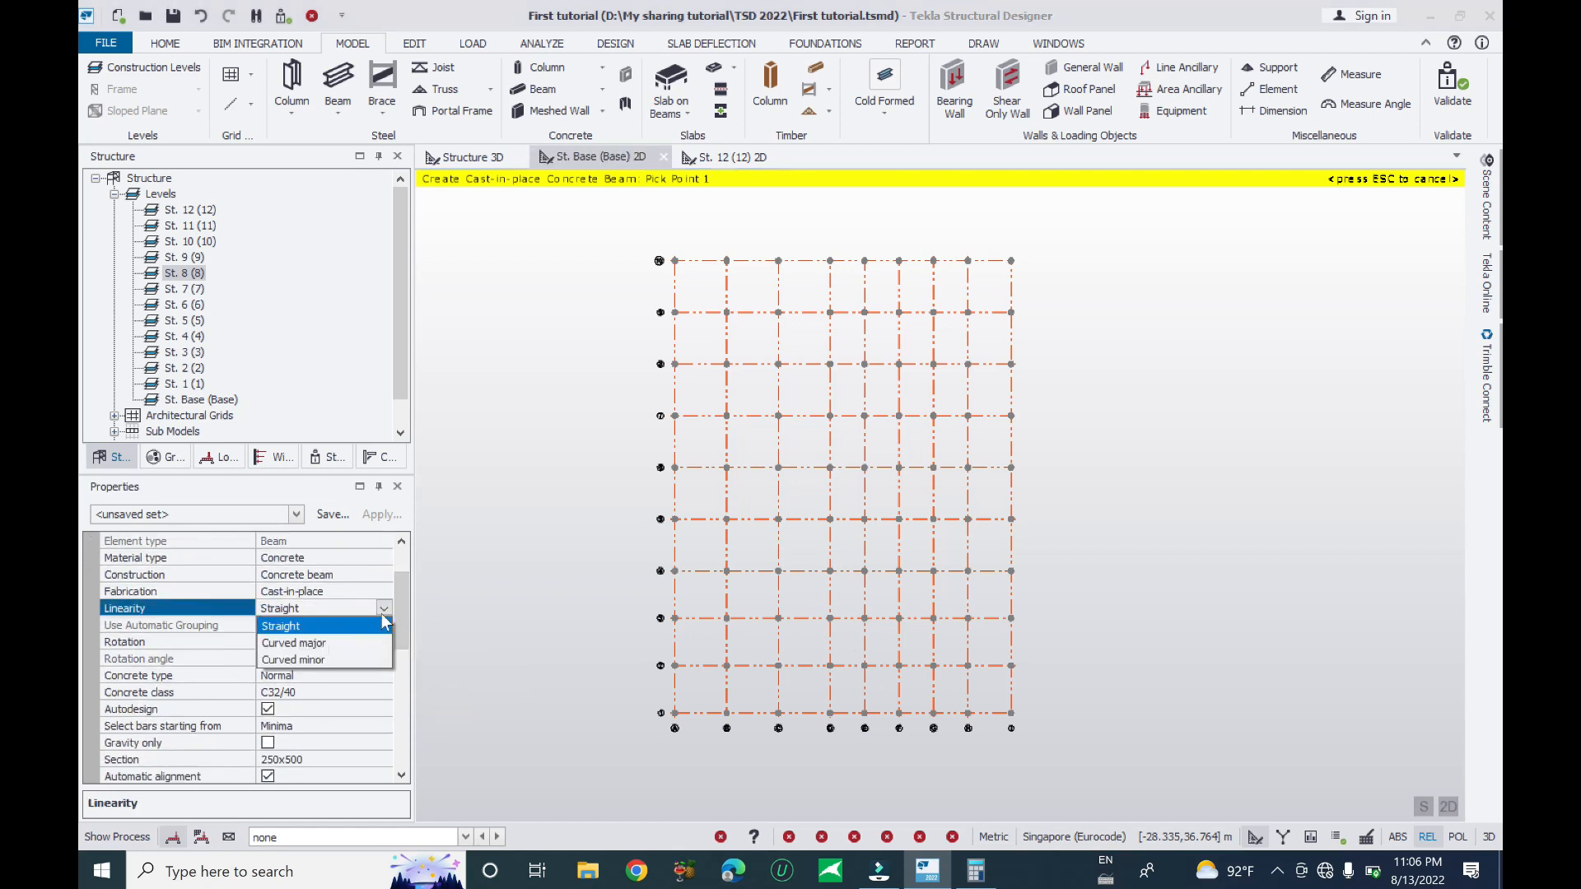
drag(396, 603, 397, 625)
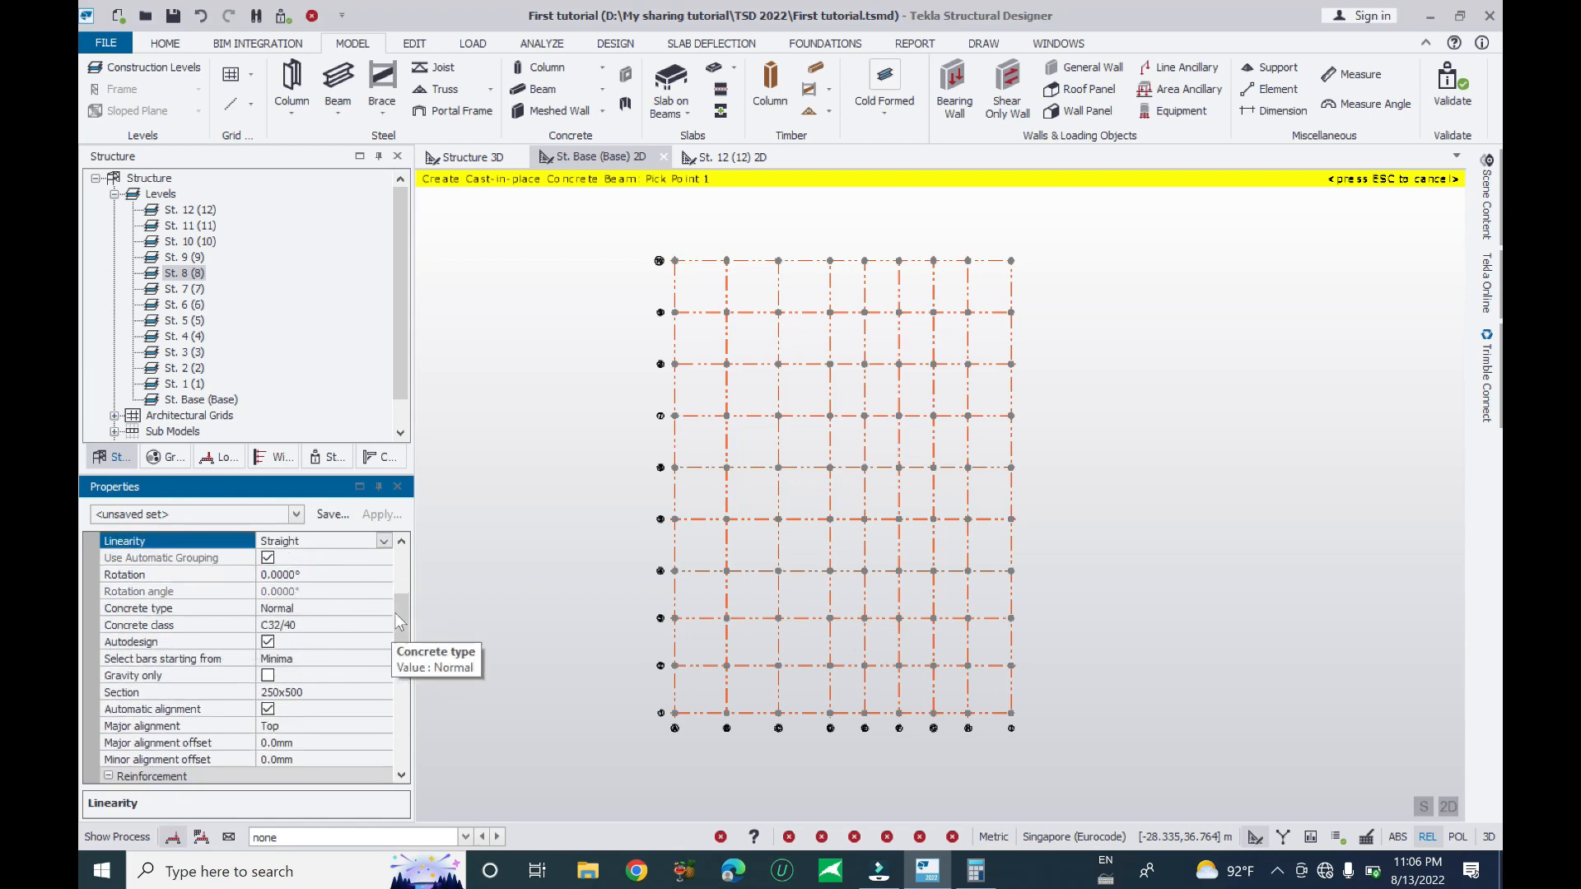
scroll(397, 623, down, 1)
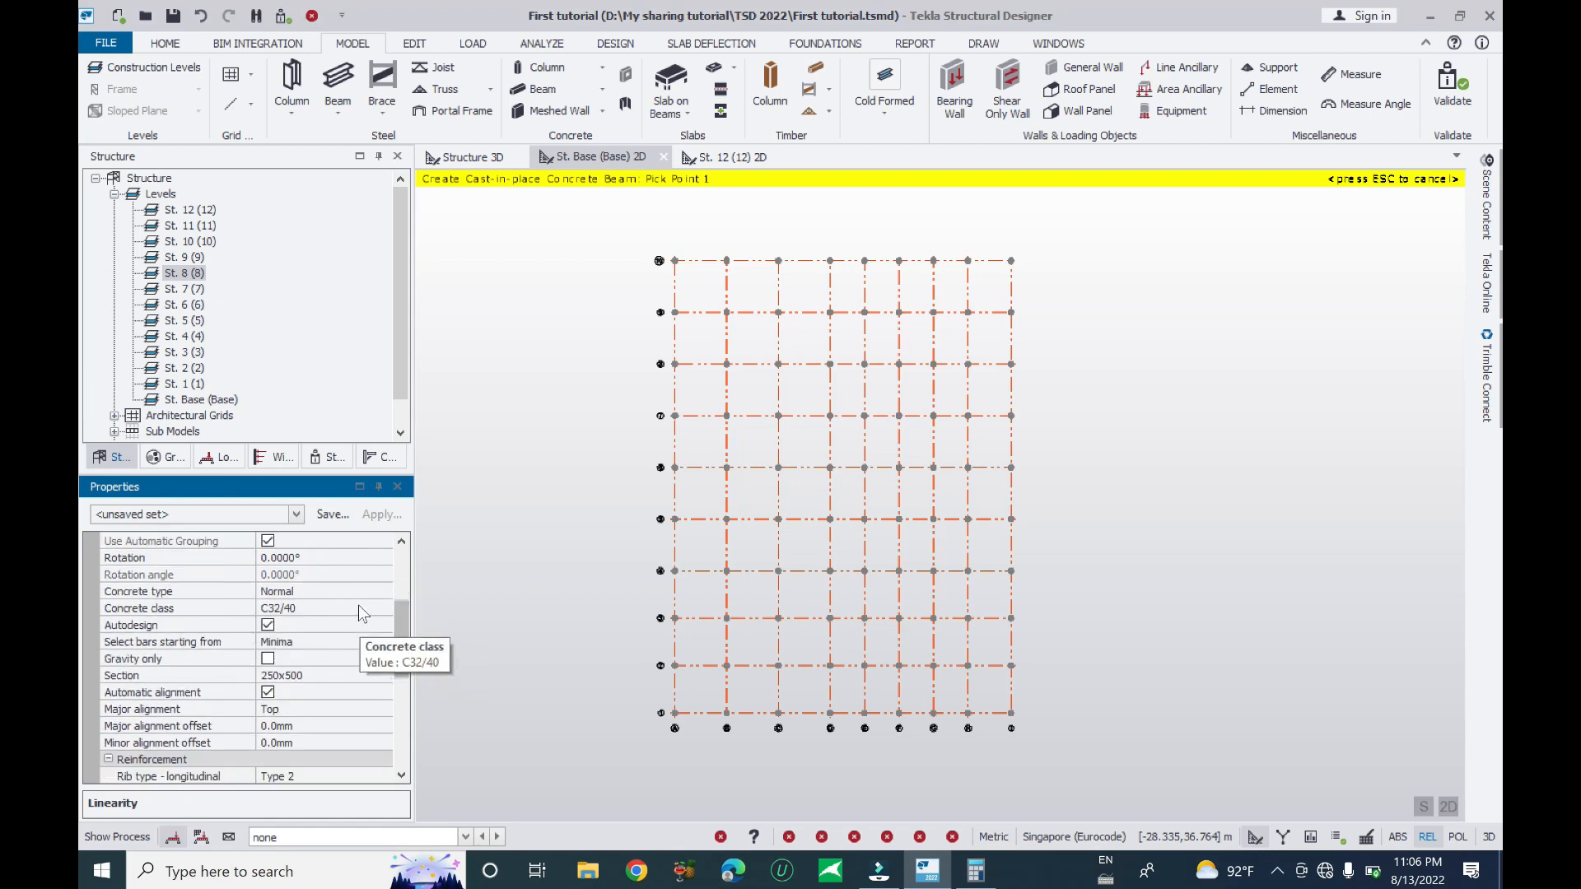
click(363, 609)
click(379, 609)
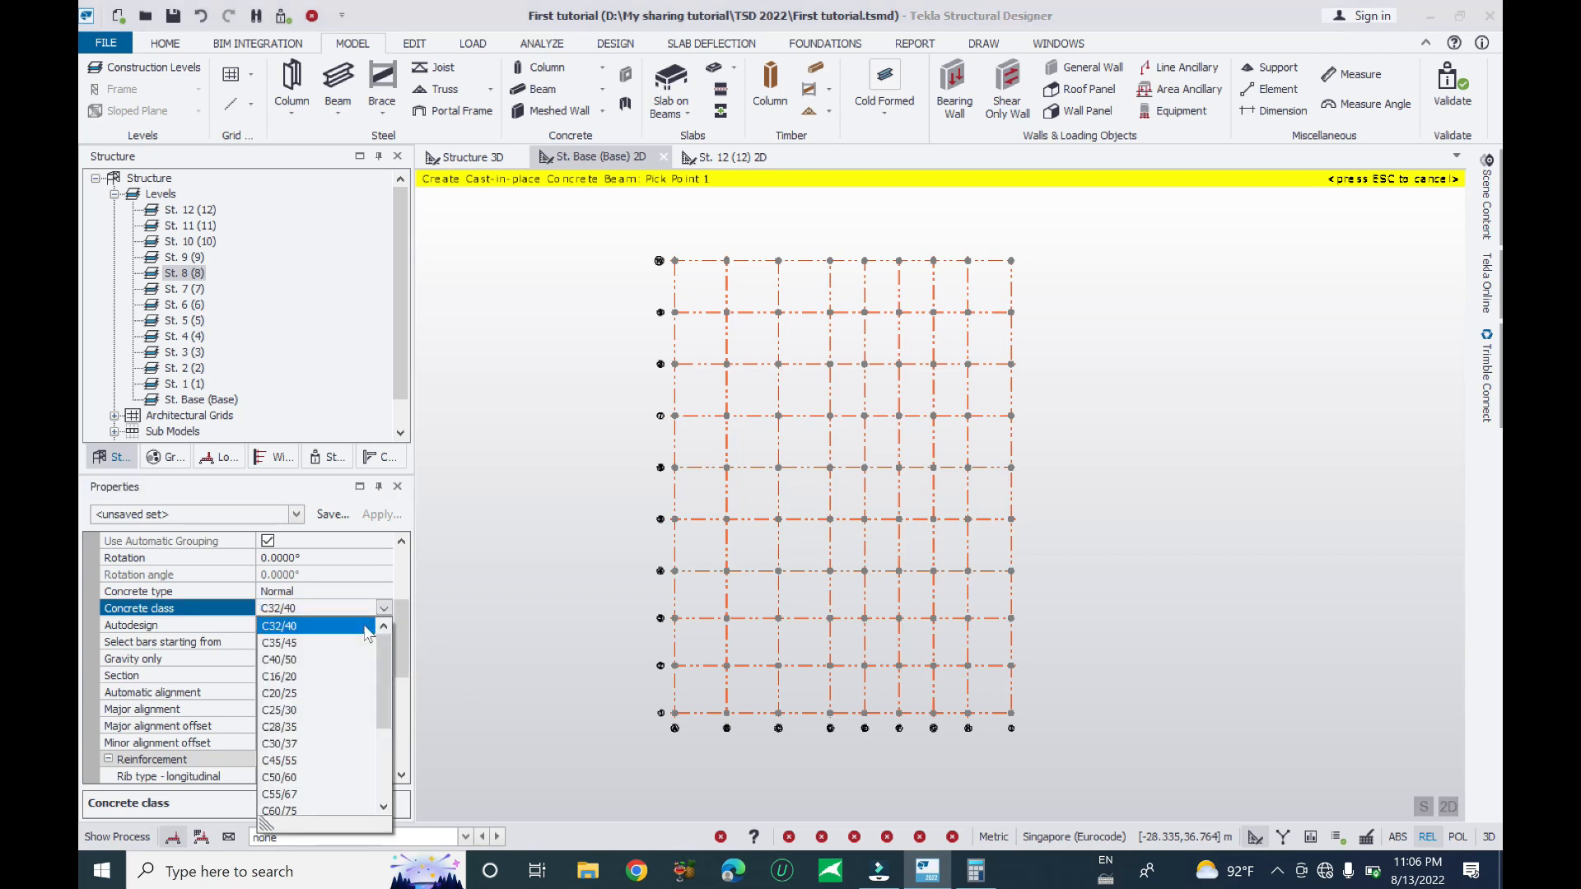
click(294, 710)
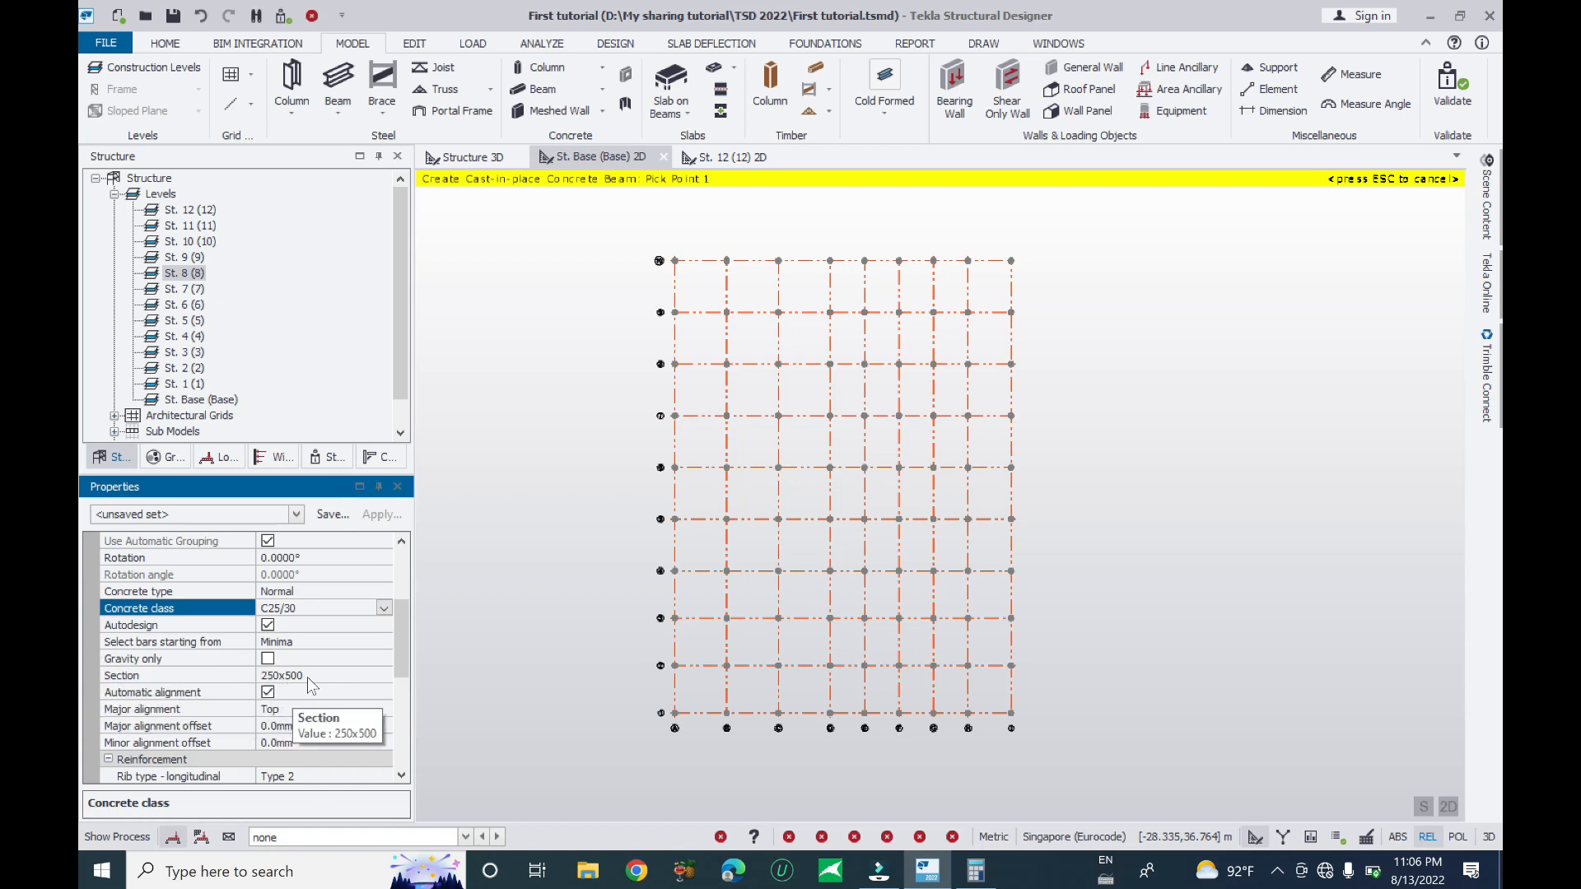
click(339, 677)
scroll(402, 643, down, 2)
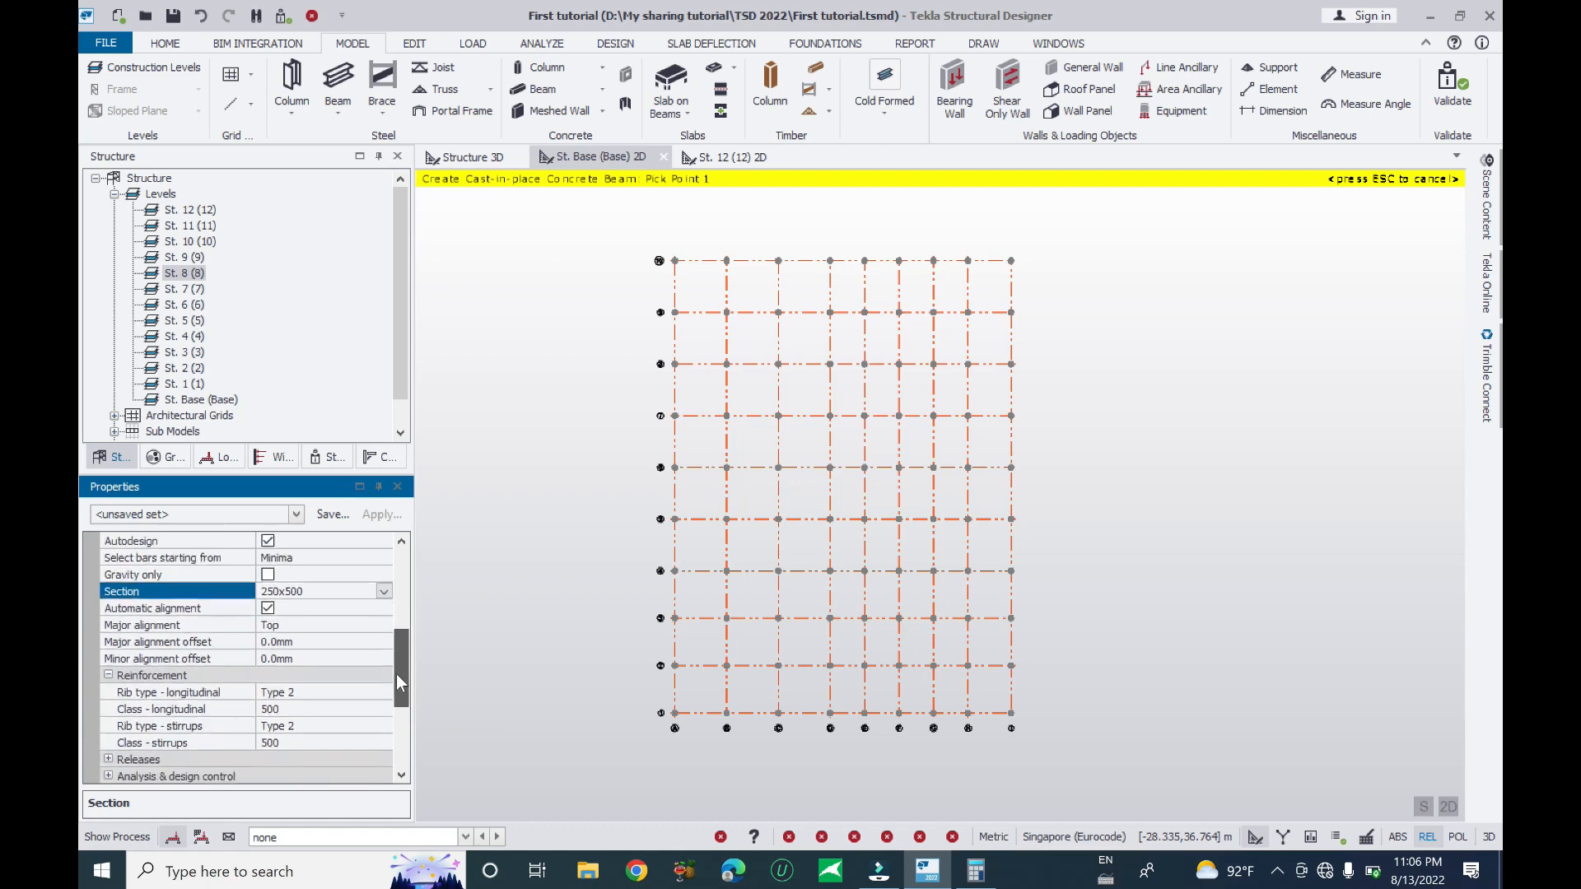
- Define a 300x500 beam section with breadth 300 mm and depth 500 mm
click(306, 575)
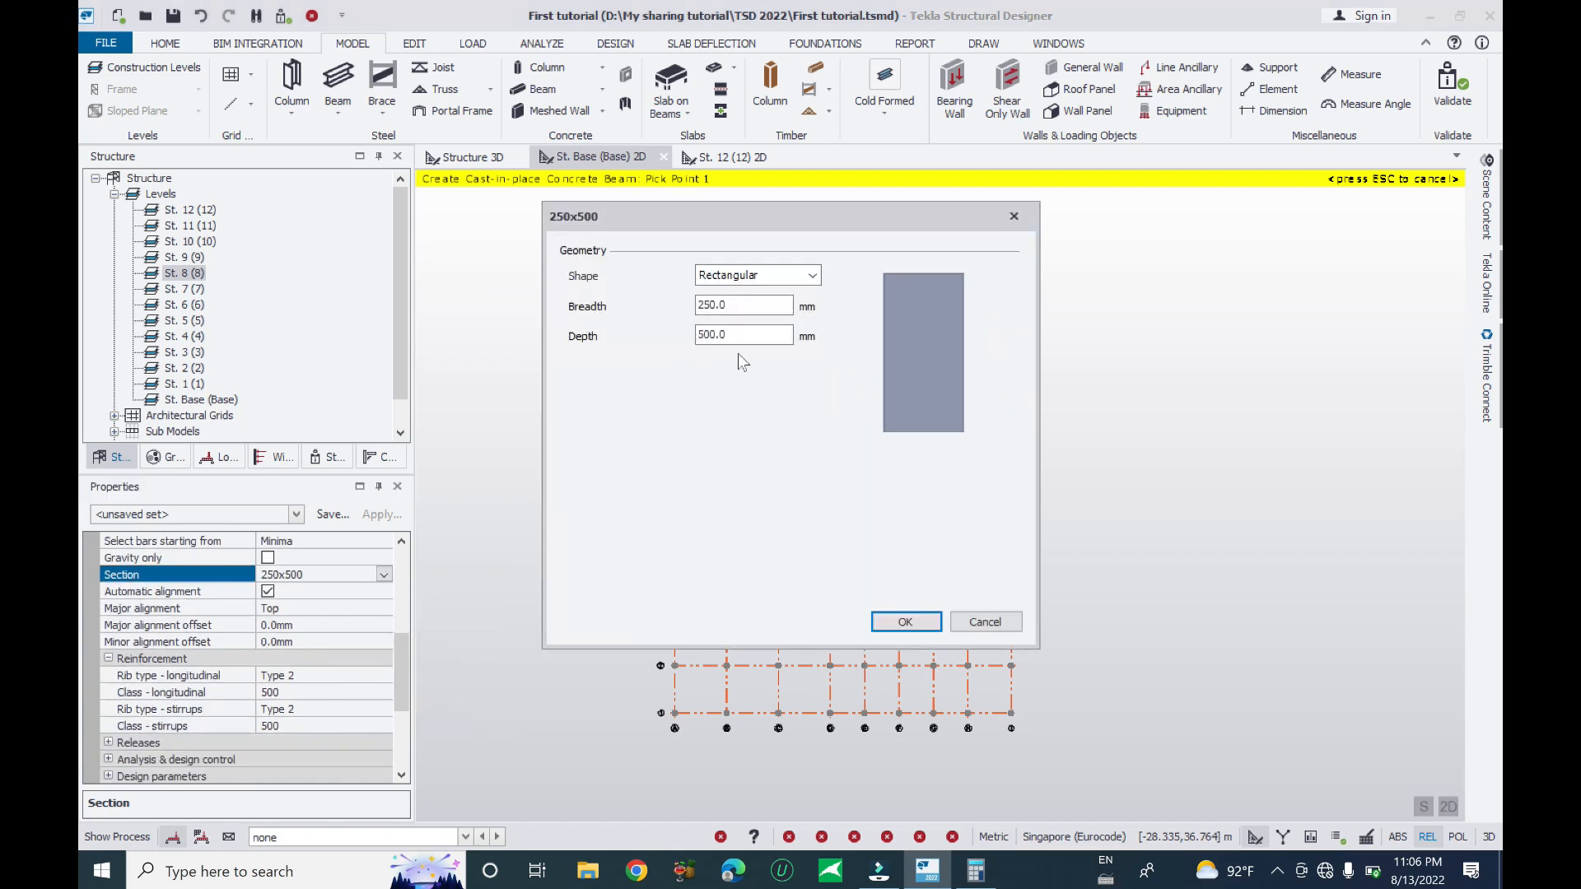
text(500)
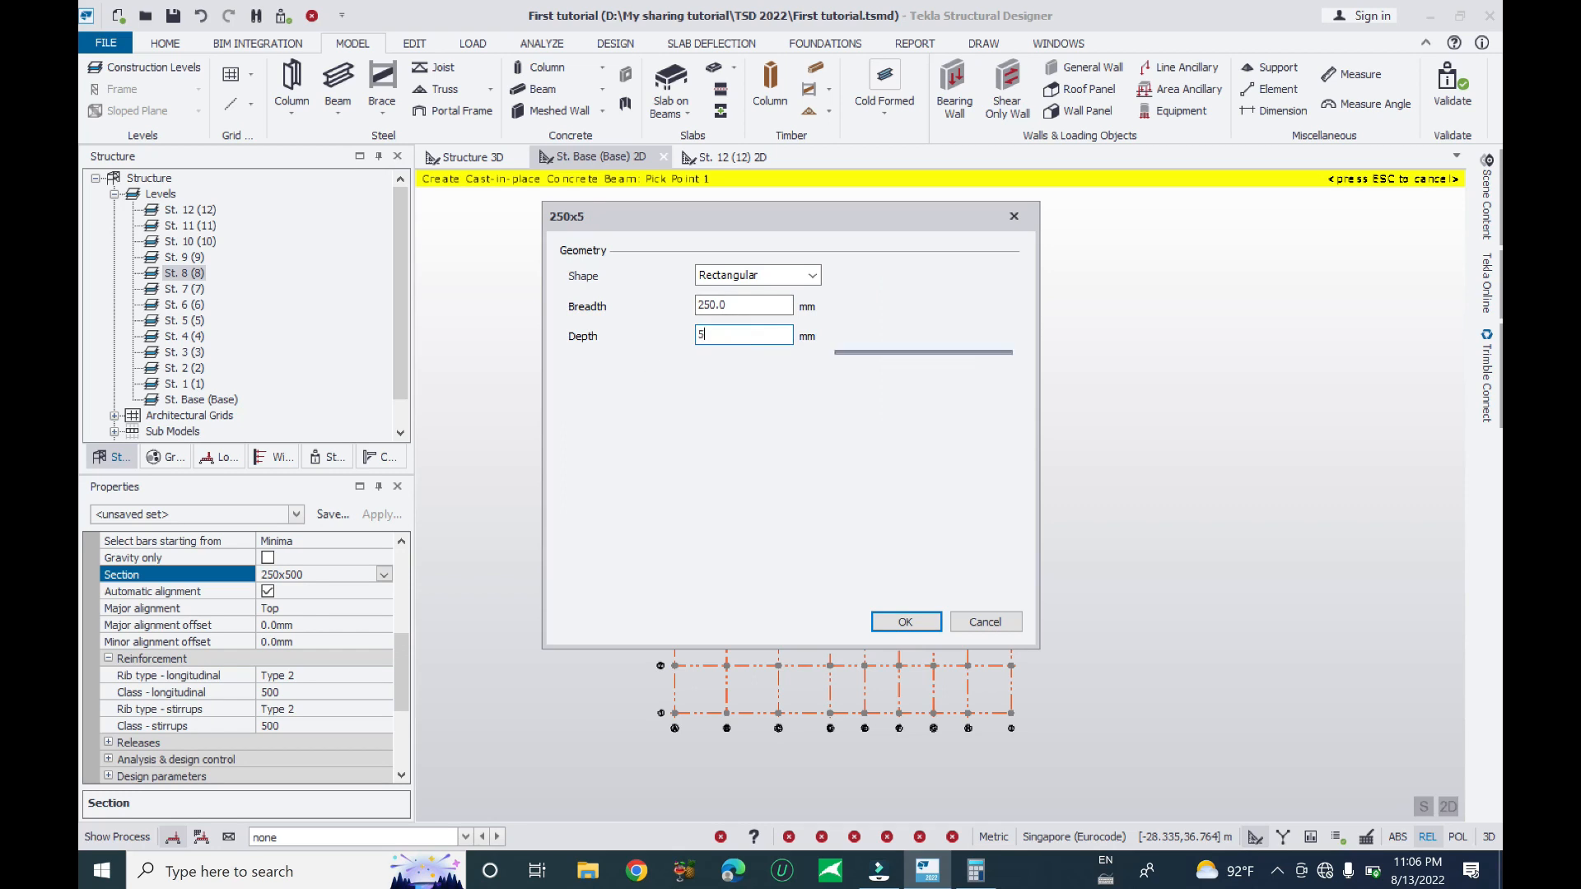
text(300)
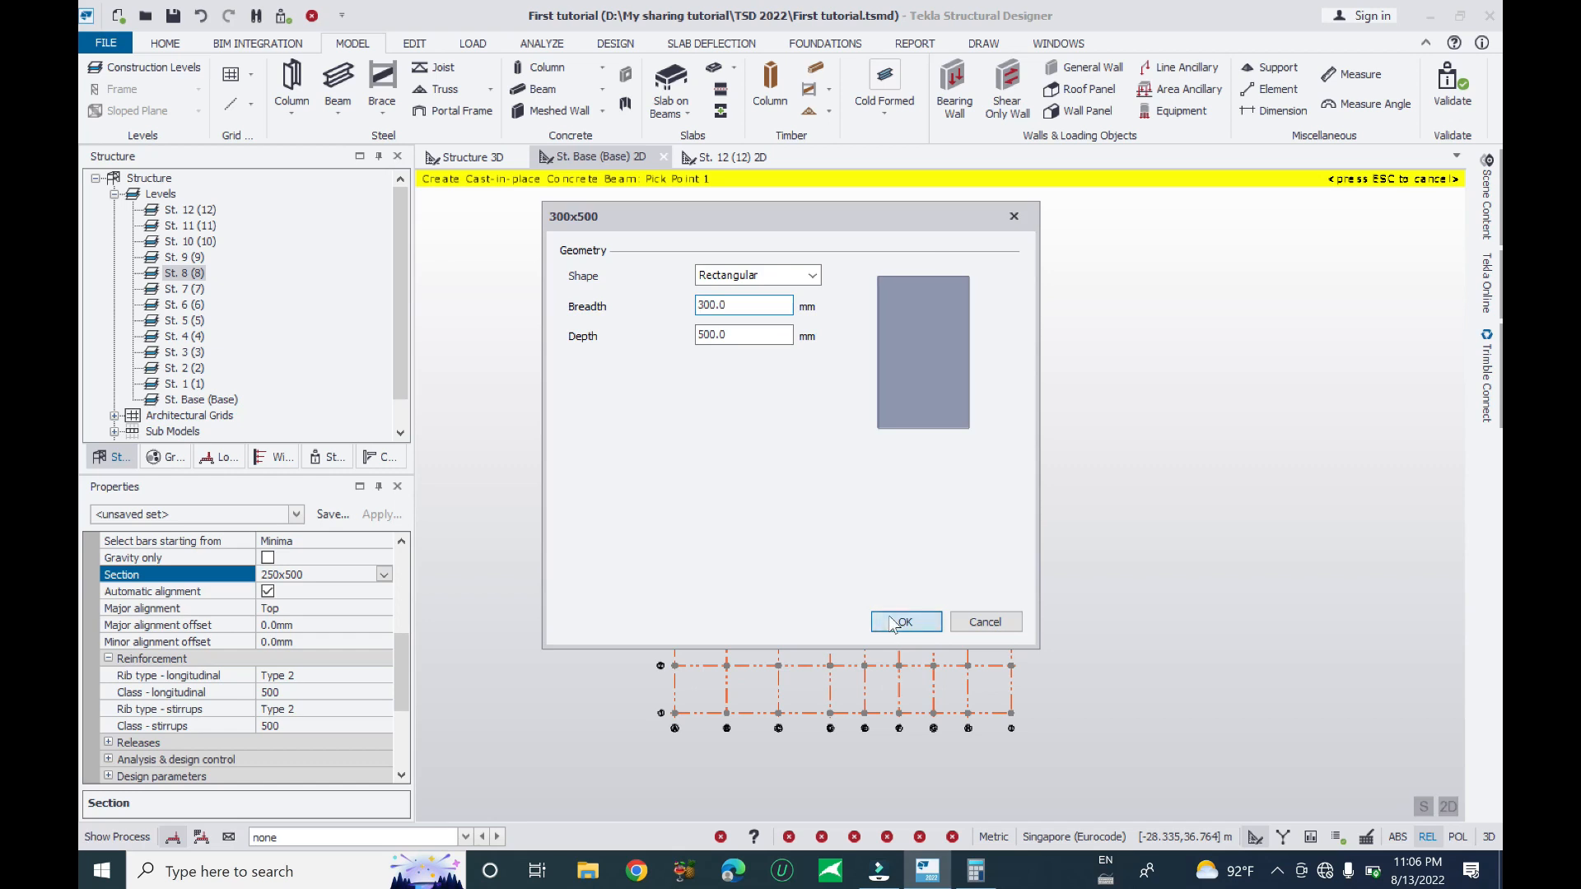
click(894, 623)
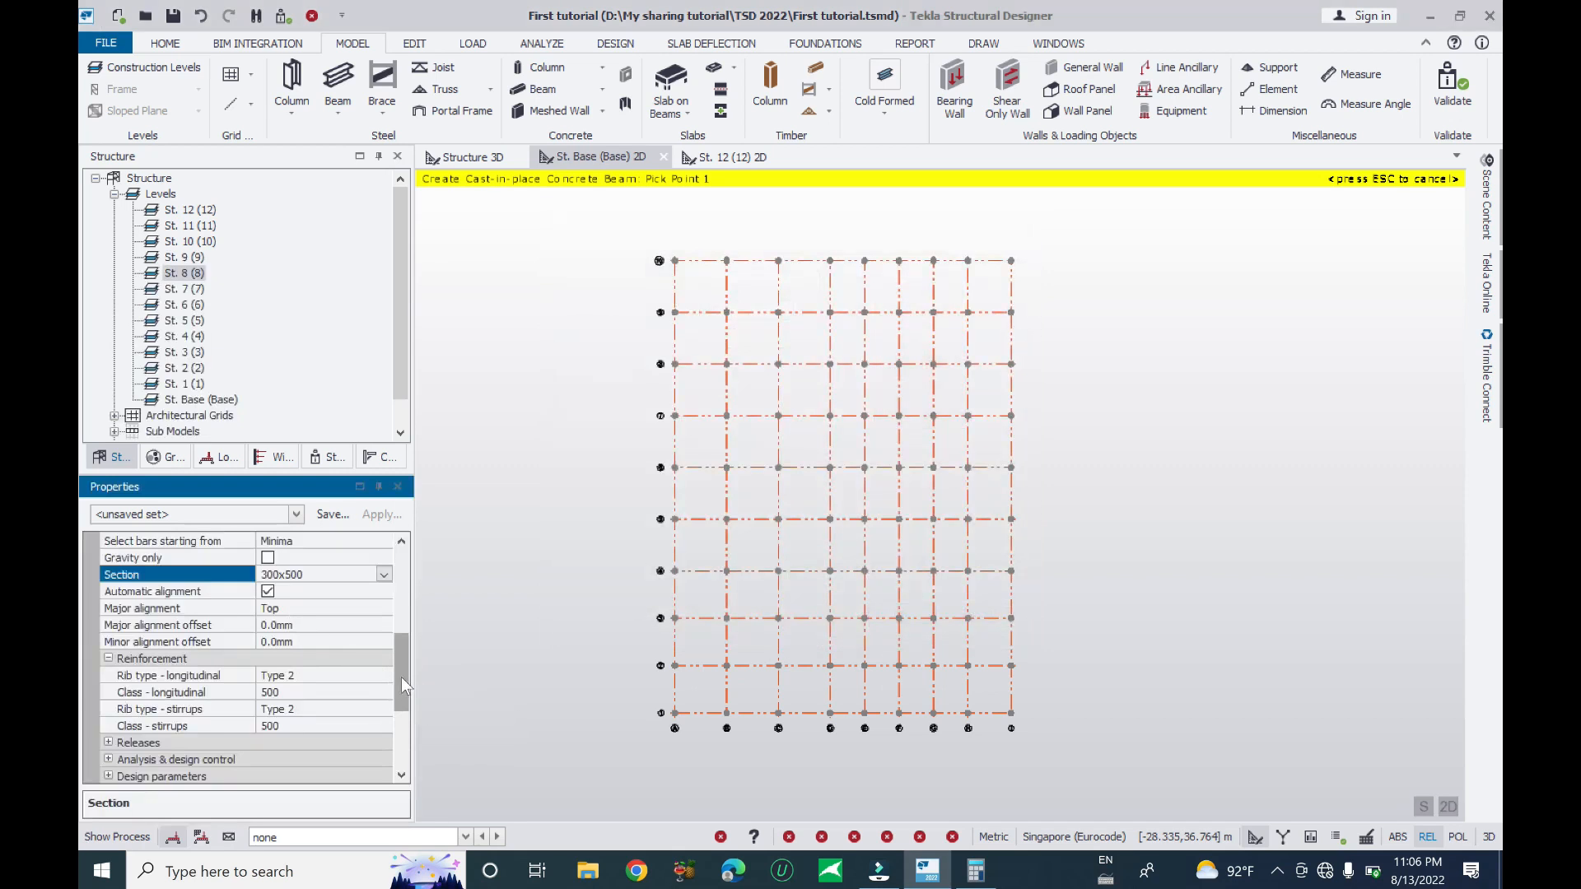
- Set the beam's longitudinal and stirrup reinforcement classes both to 410
scroll(399, 674, down, 1)
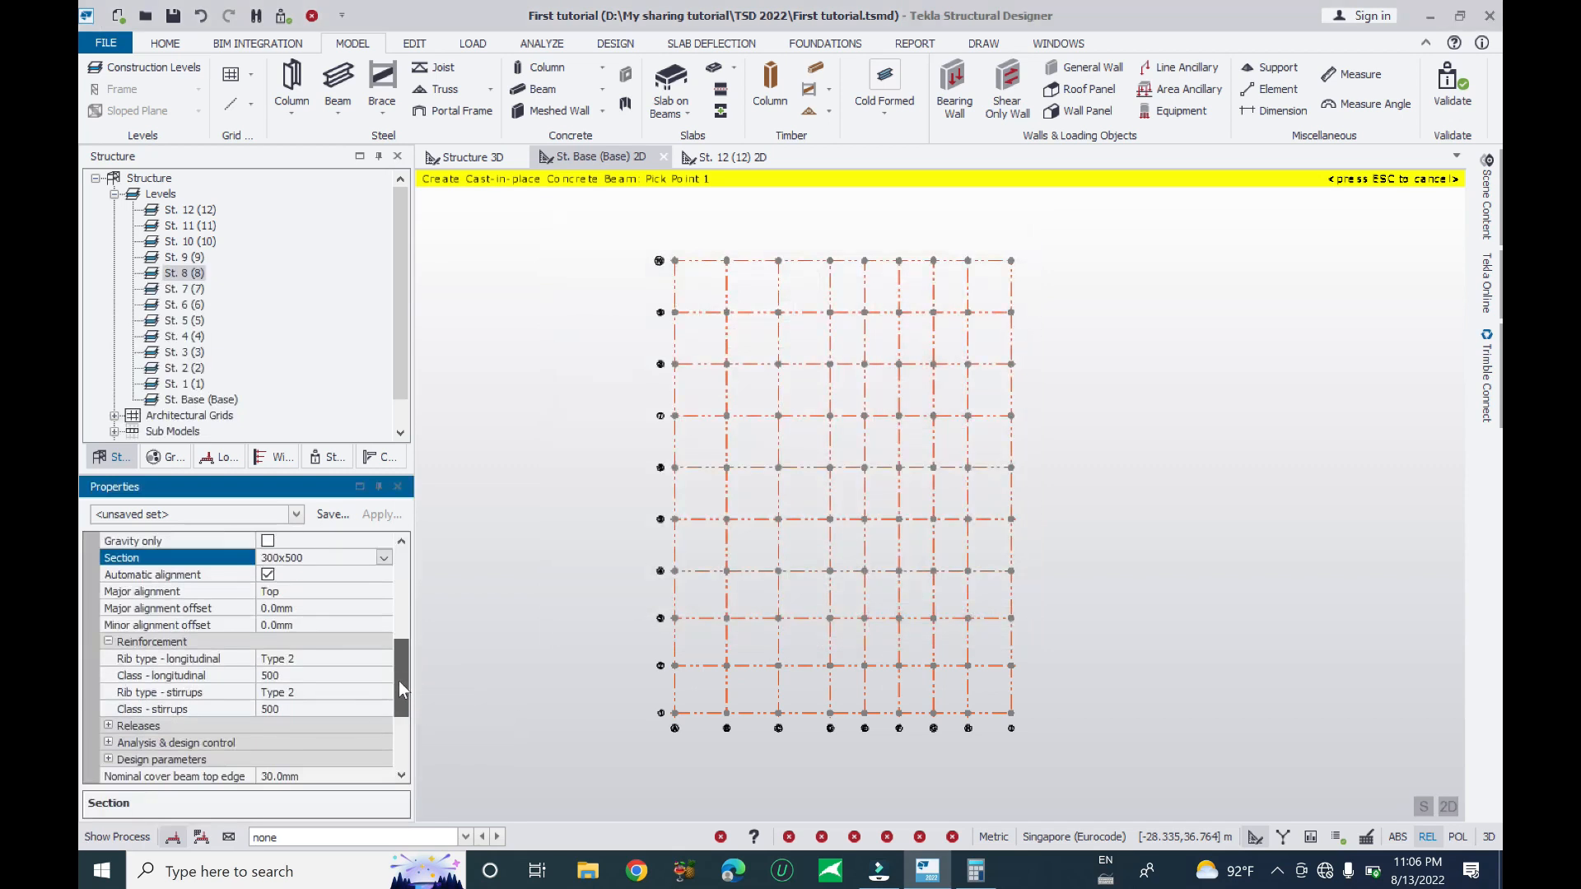
click(158, 592)
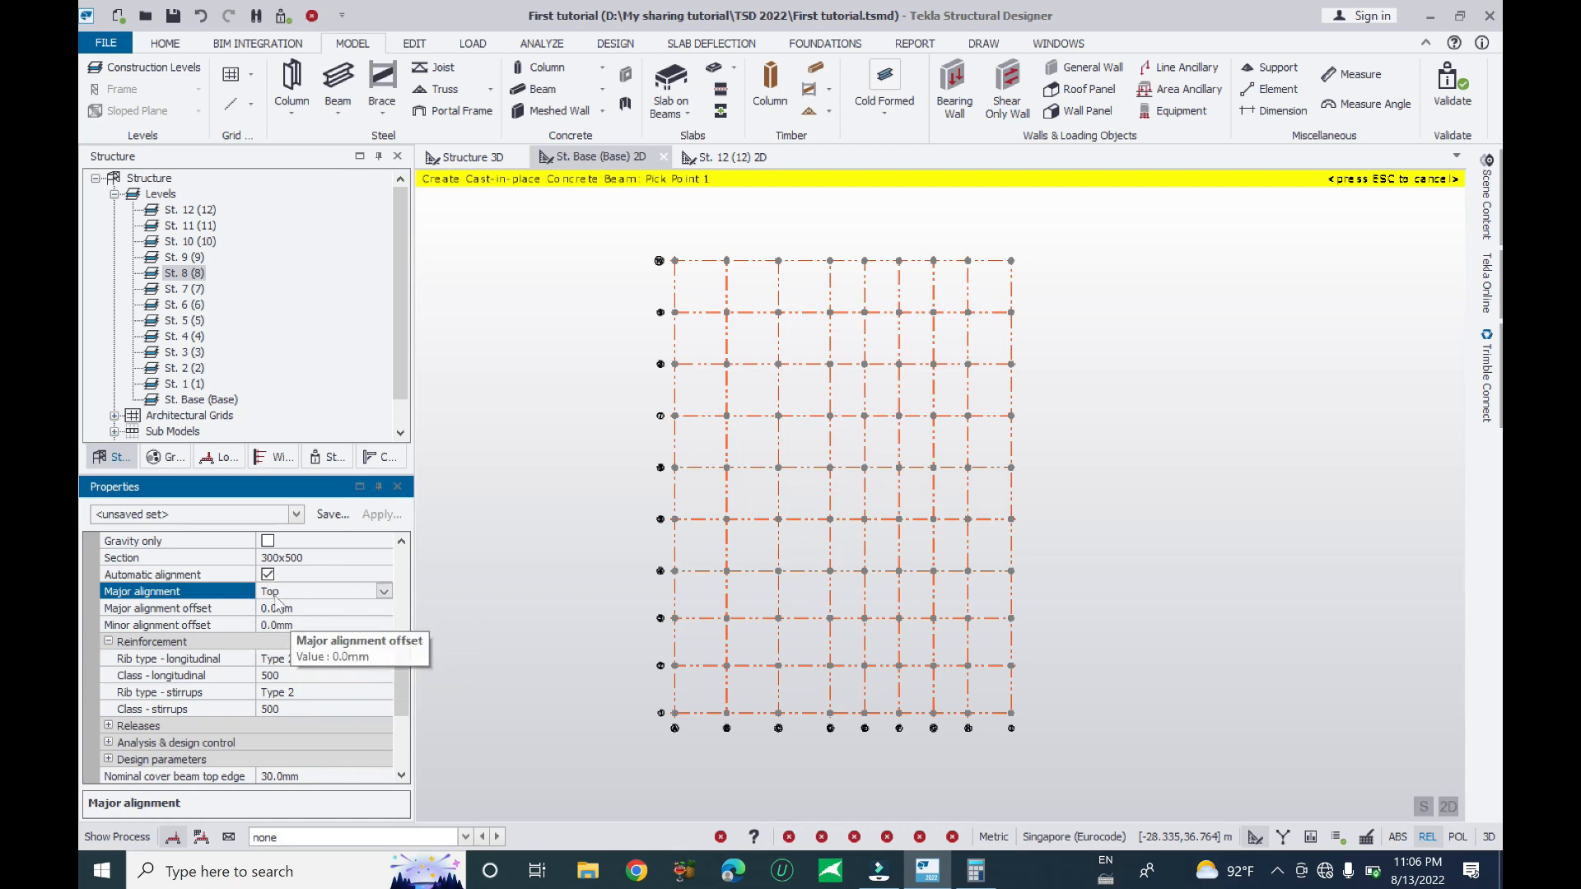
click(339, 659)
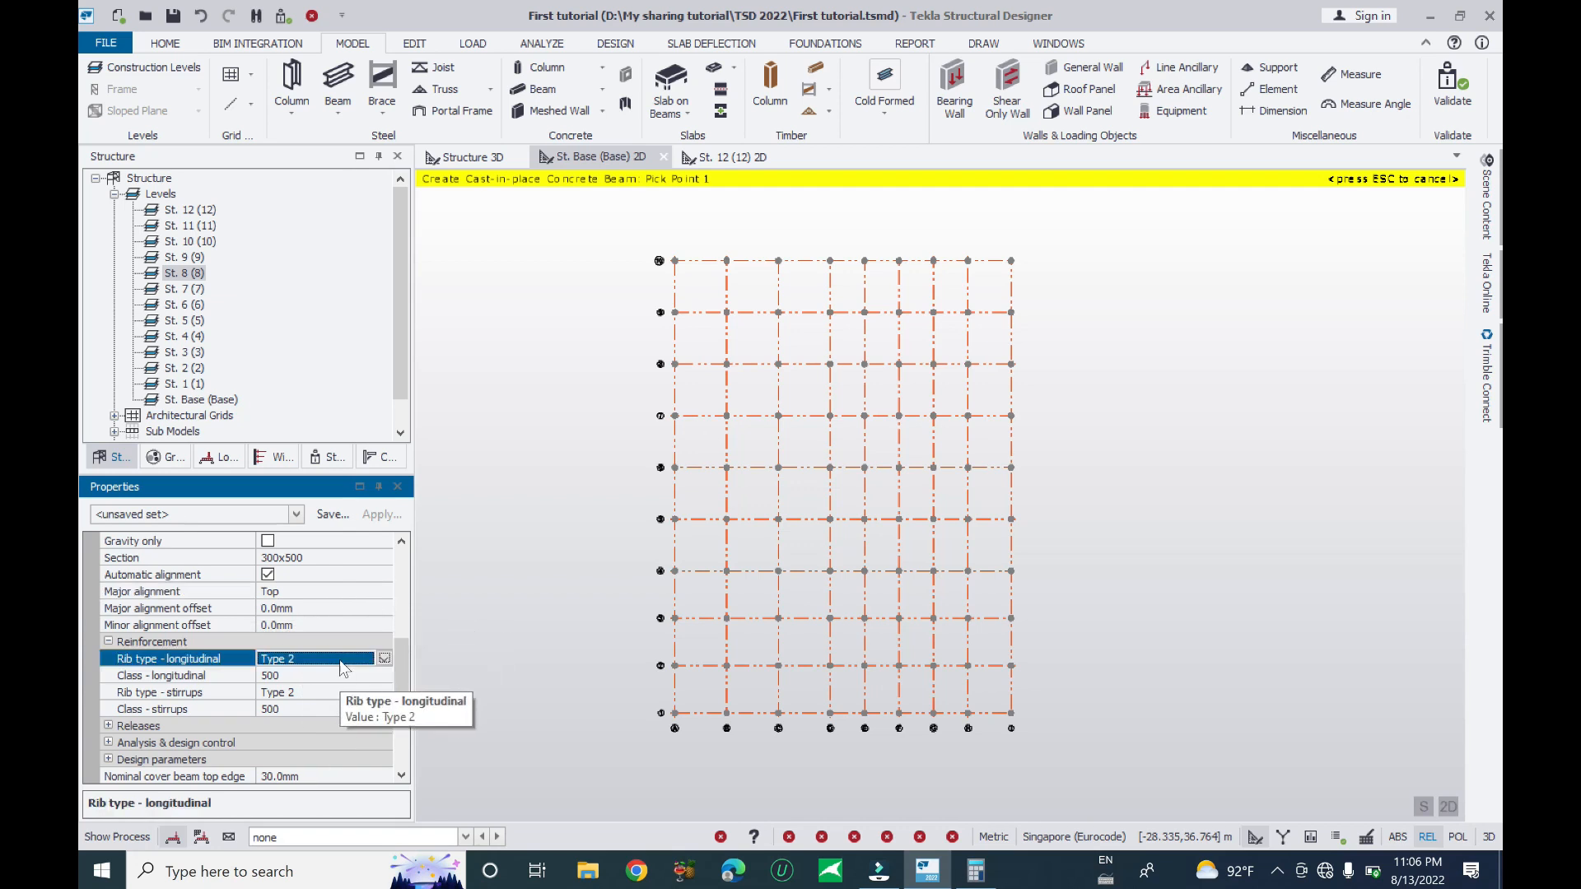
click(357, 675)
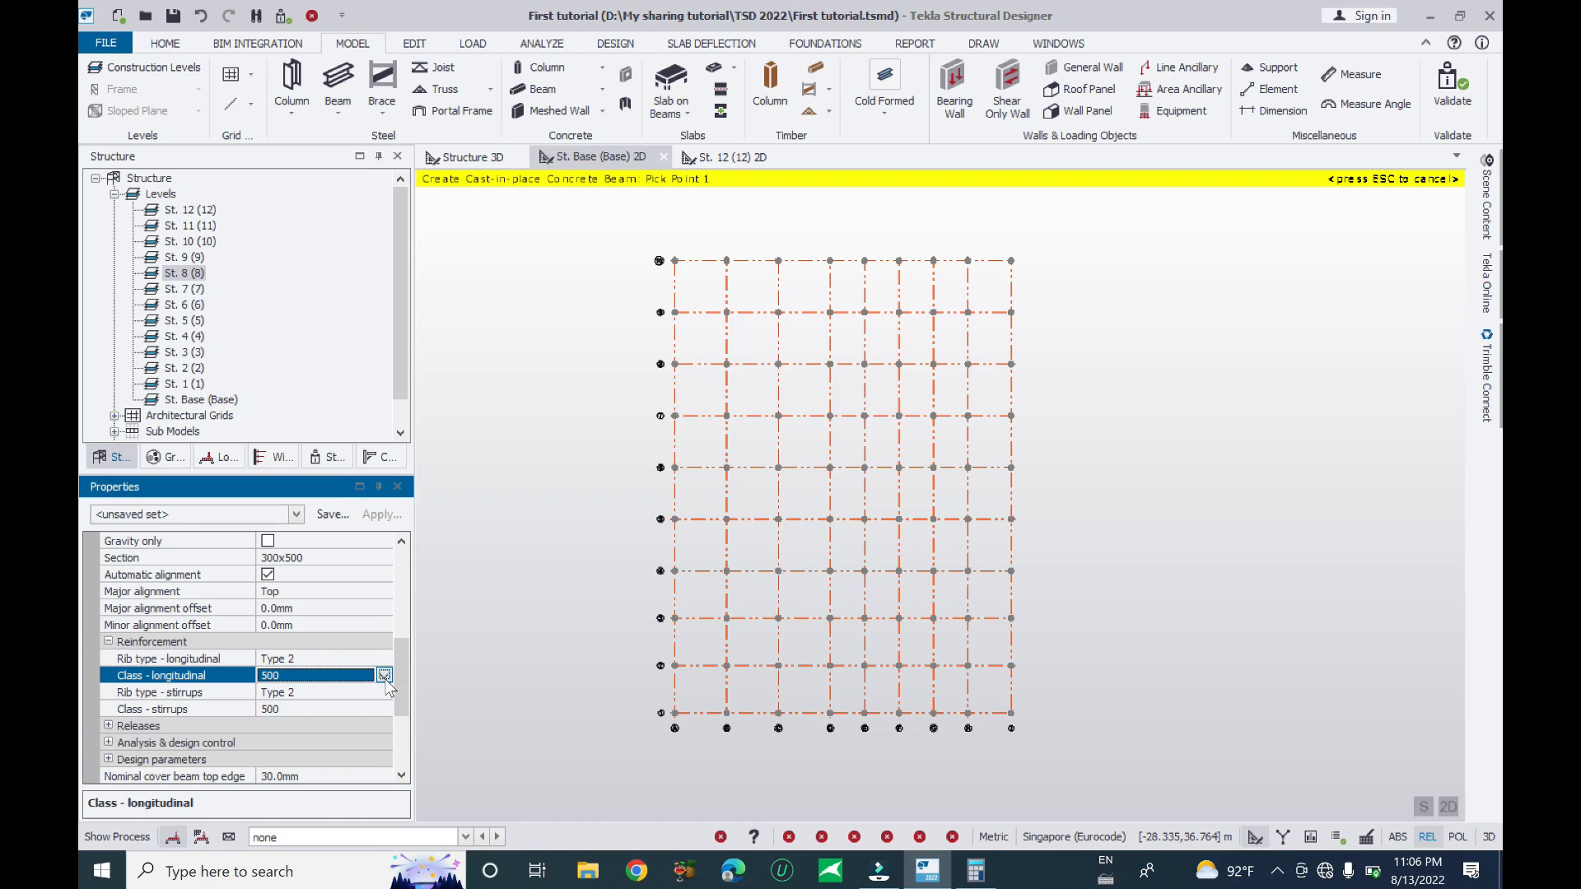
click(384, 676)
click(277, 710)
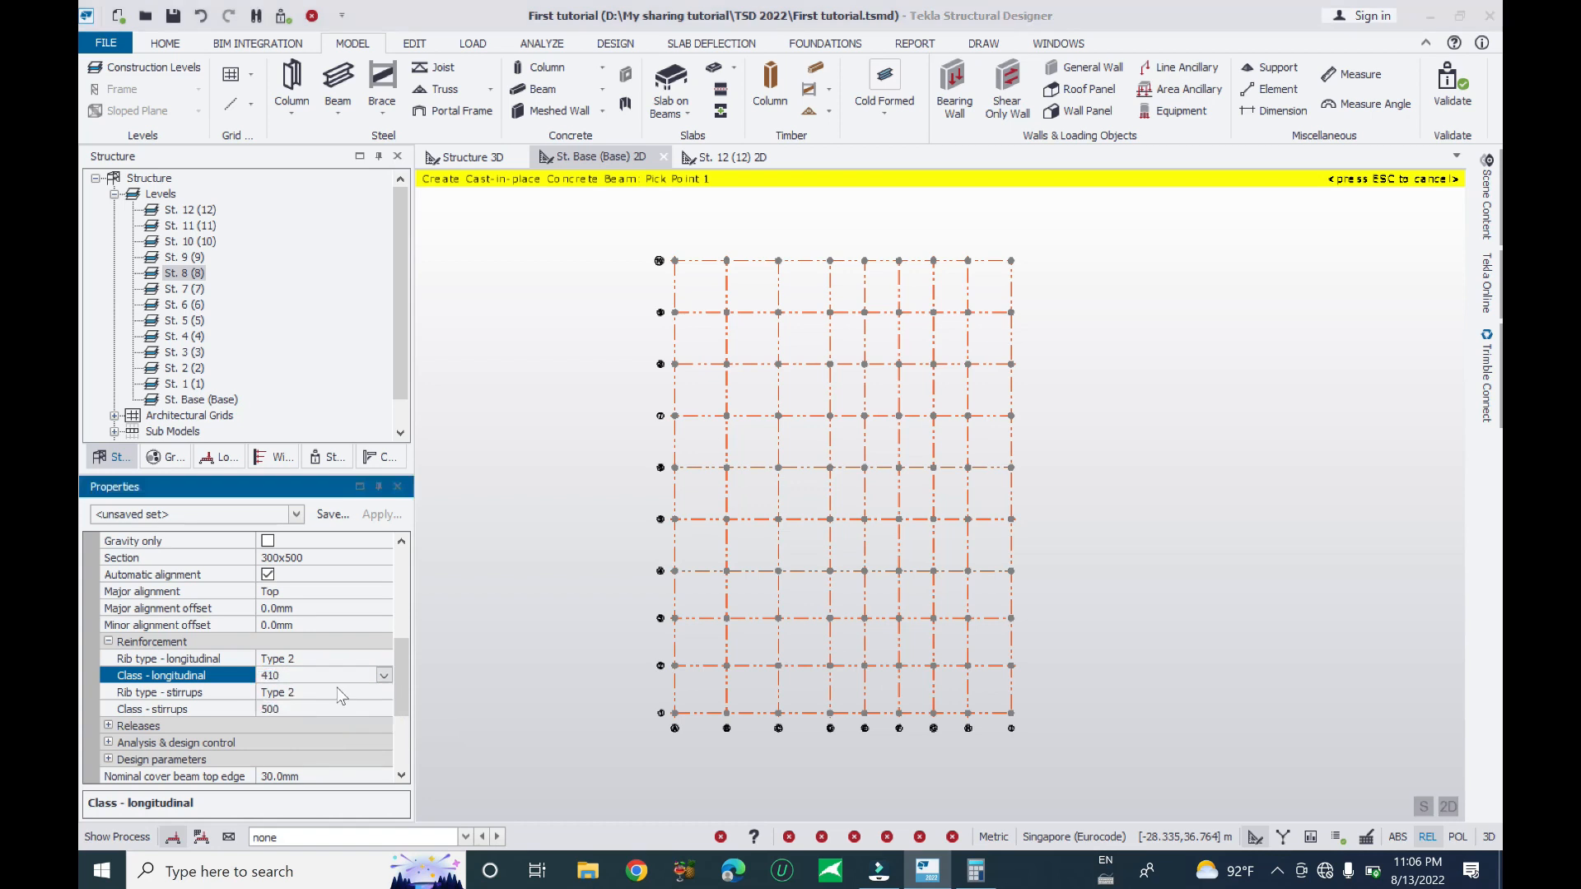
click(346, 709)
click(383, 709)
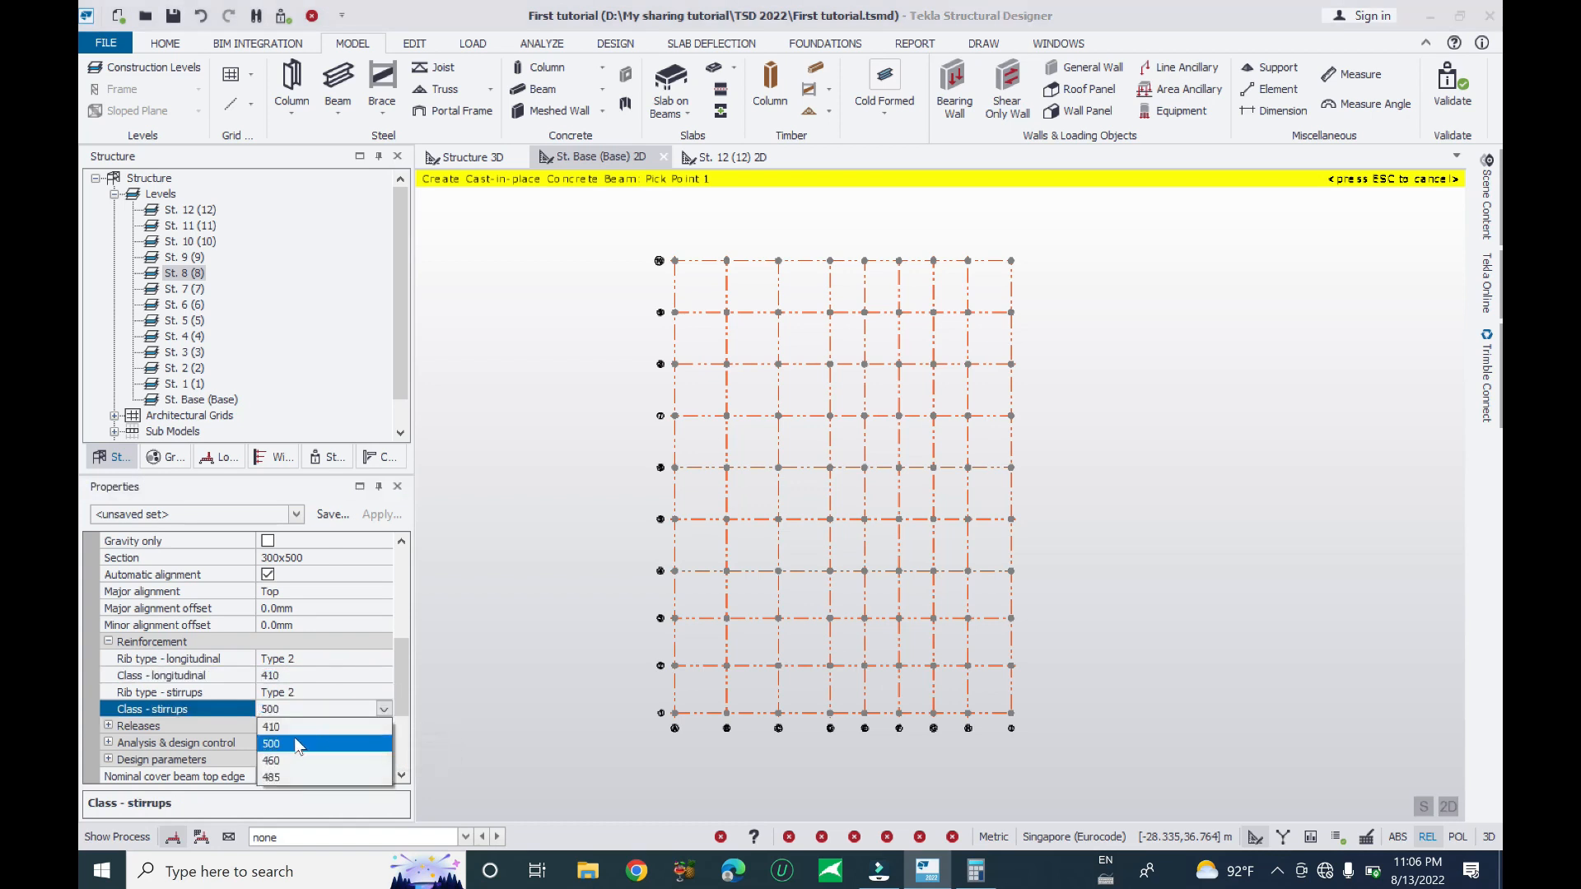
click(320, 714)
drag(399, 666, 390, 732)
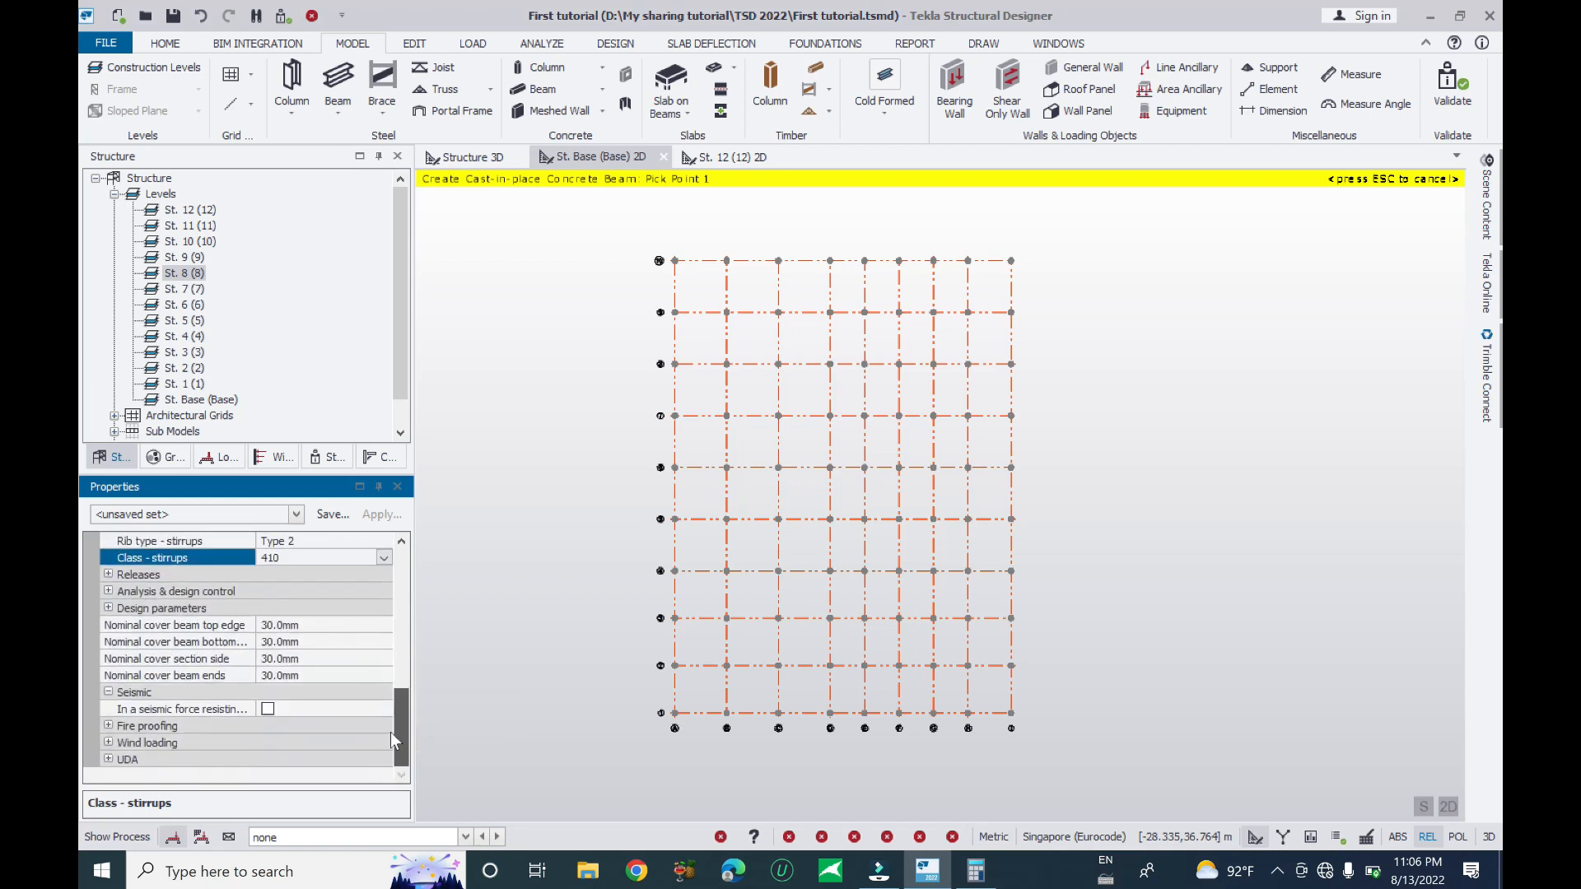
- In Releases, keep the beam's end 2 fixity fully fixed
click(107, 574)
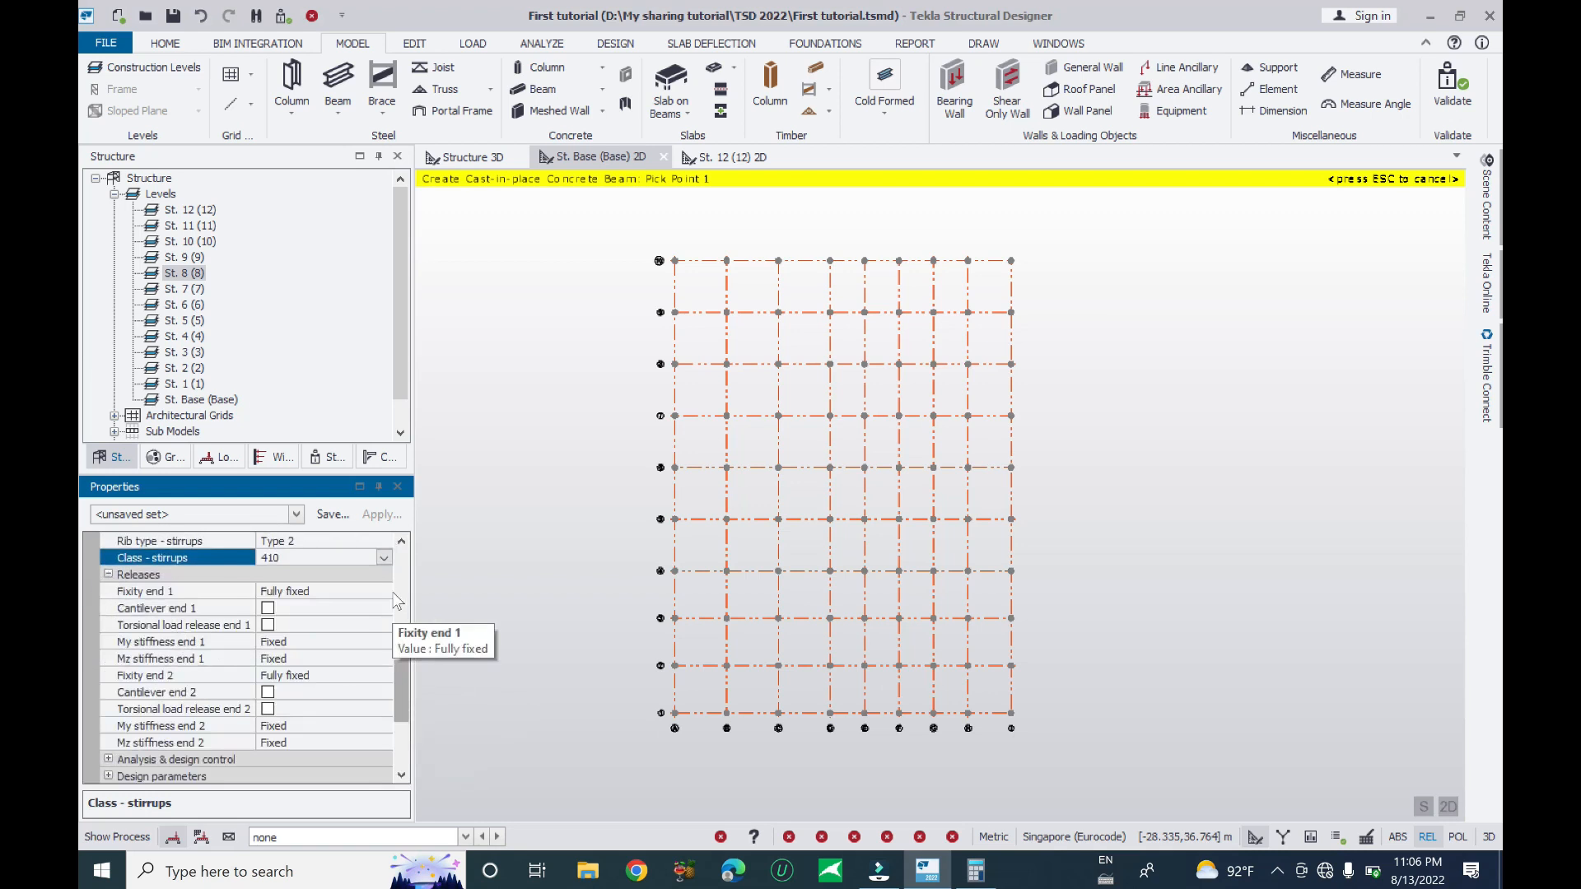
drag(393, 656, 394, 670)
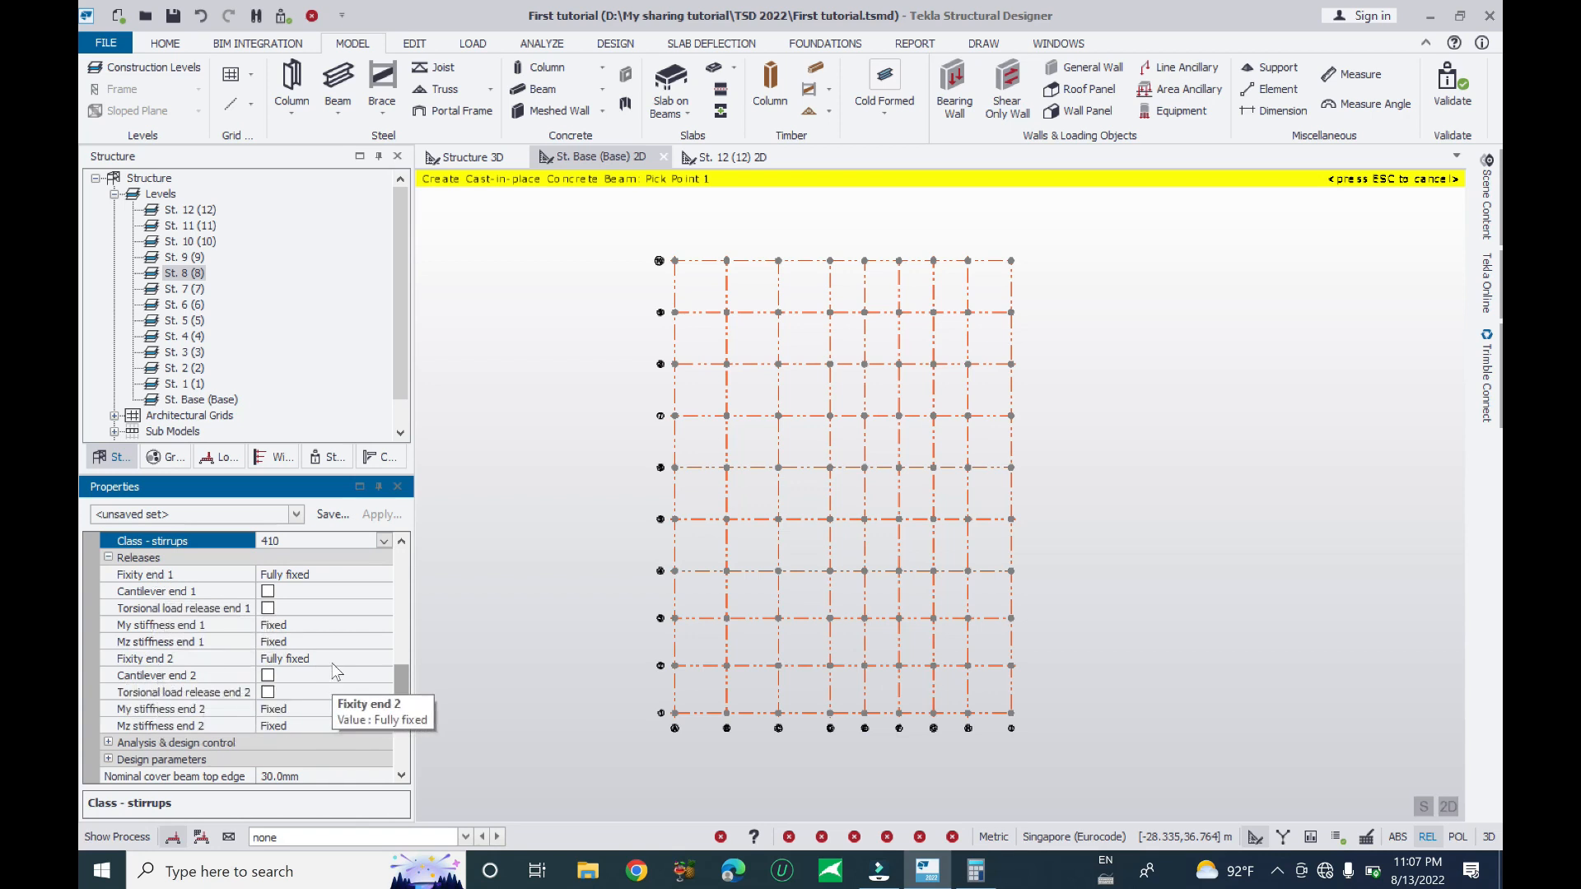
click(385, 662)
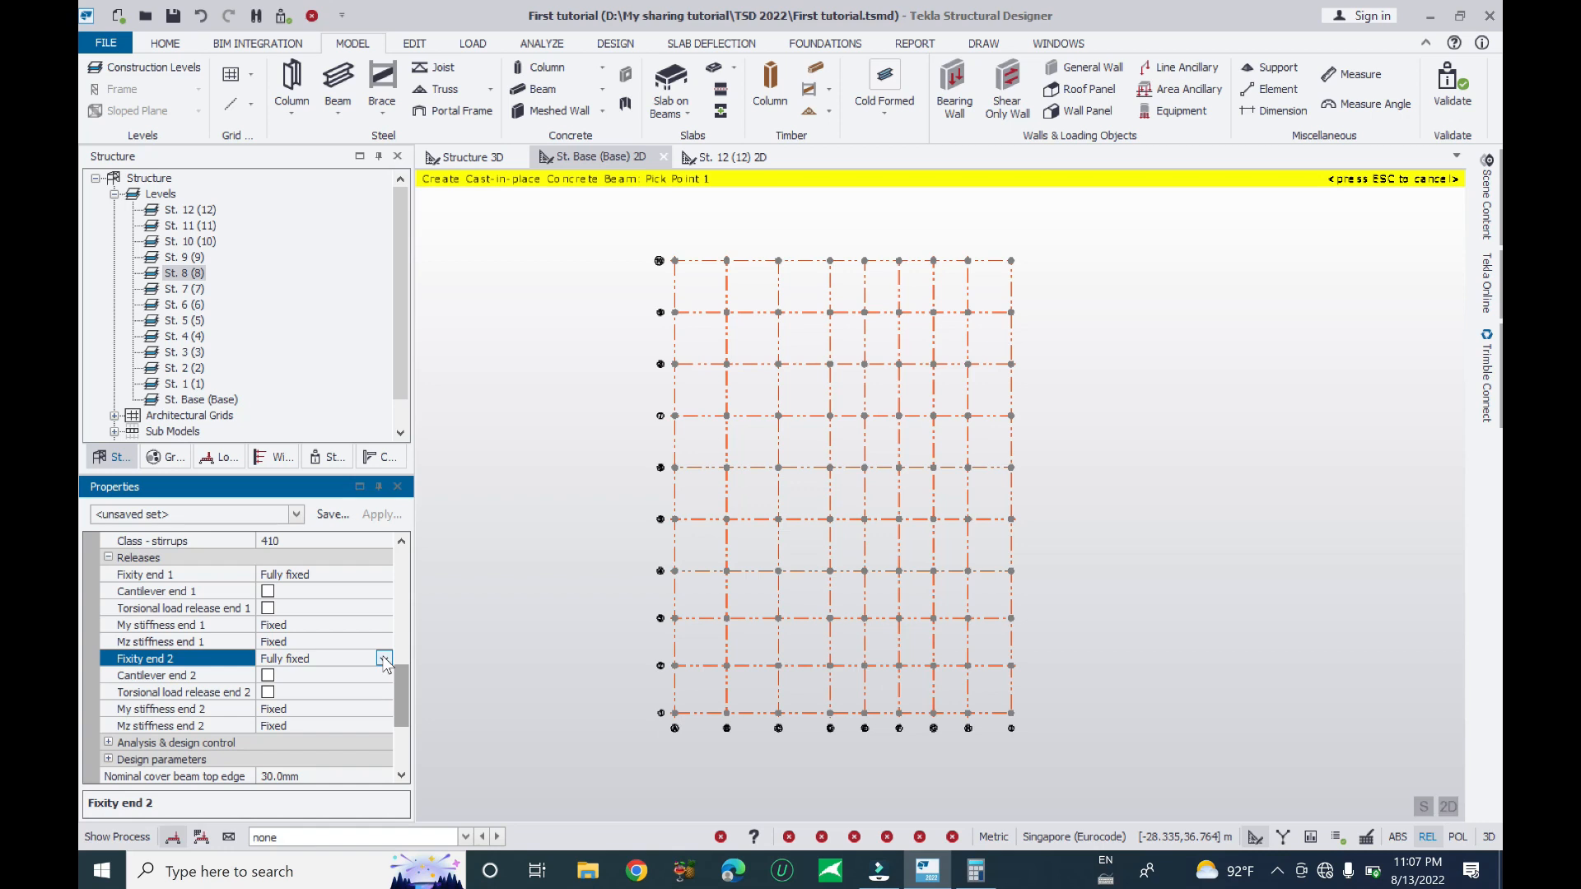
click(384, 660)
click(385, 660)
drag(403, 700, 406, 754)
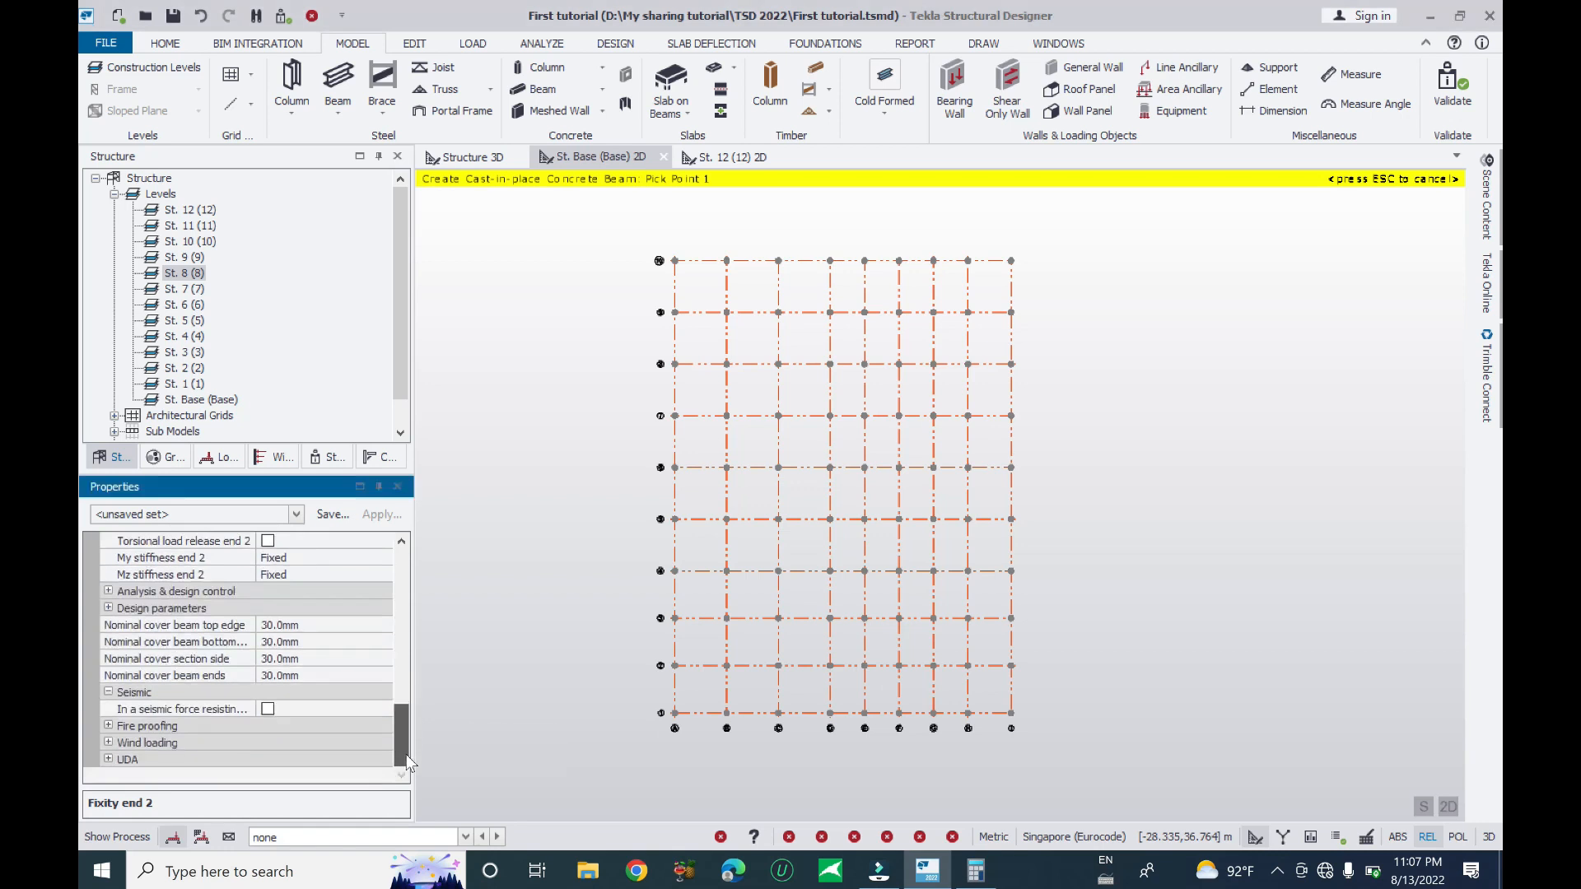
- Confirm the 30.0 mm nominal top cover and expand the Fire proofing and Wind loading settings
click(309, 626)
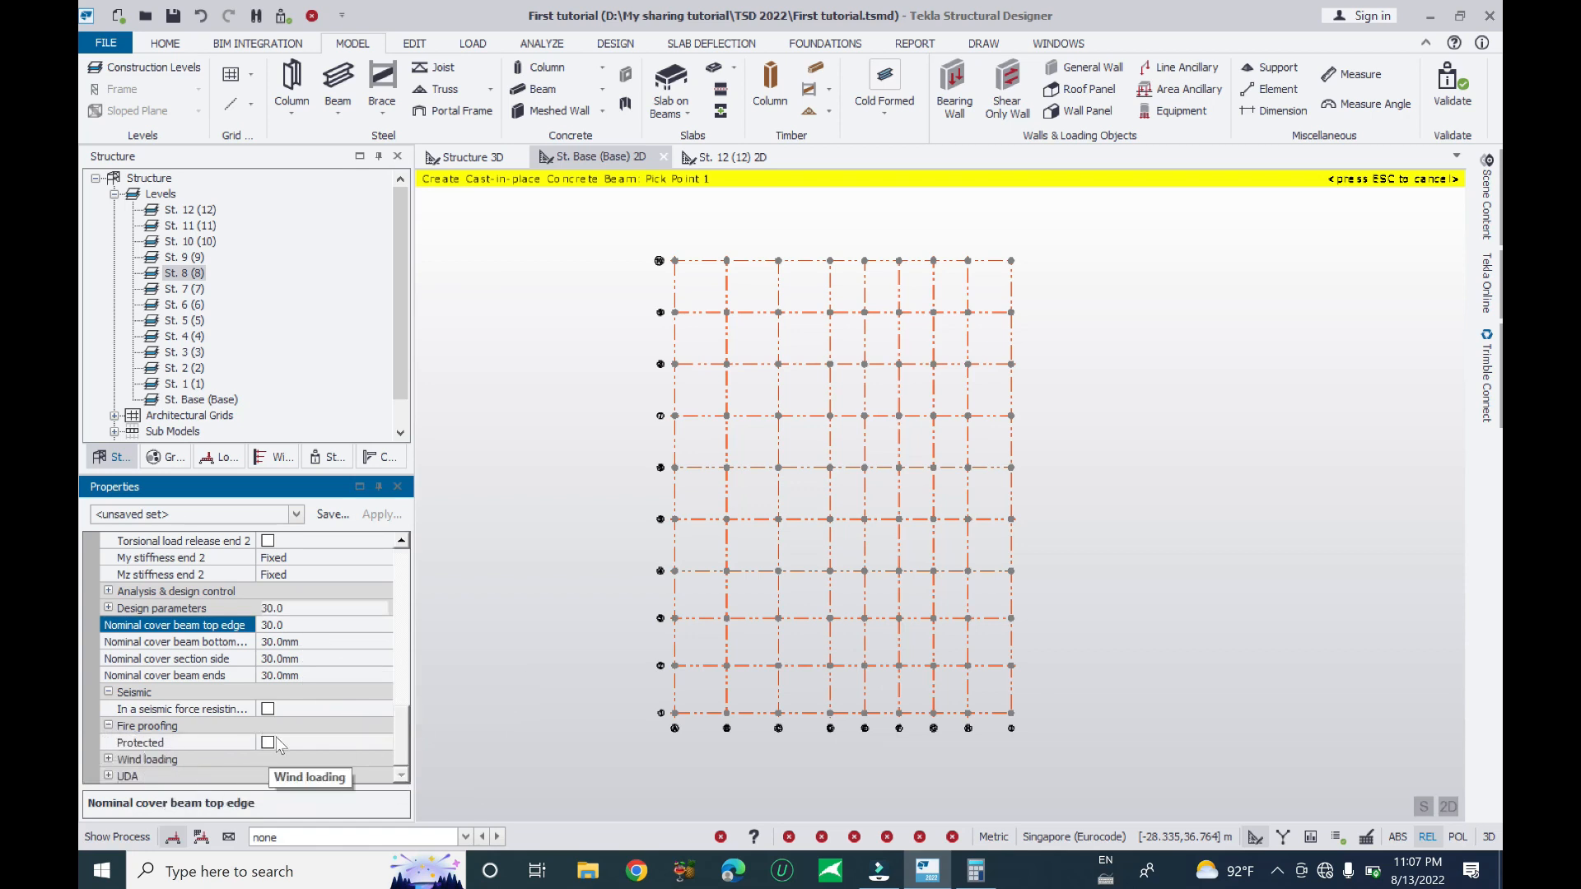
click(105, 728)
click(108, 744)
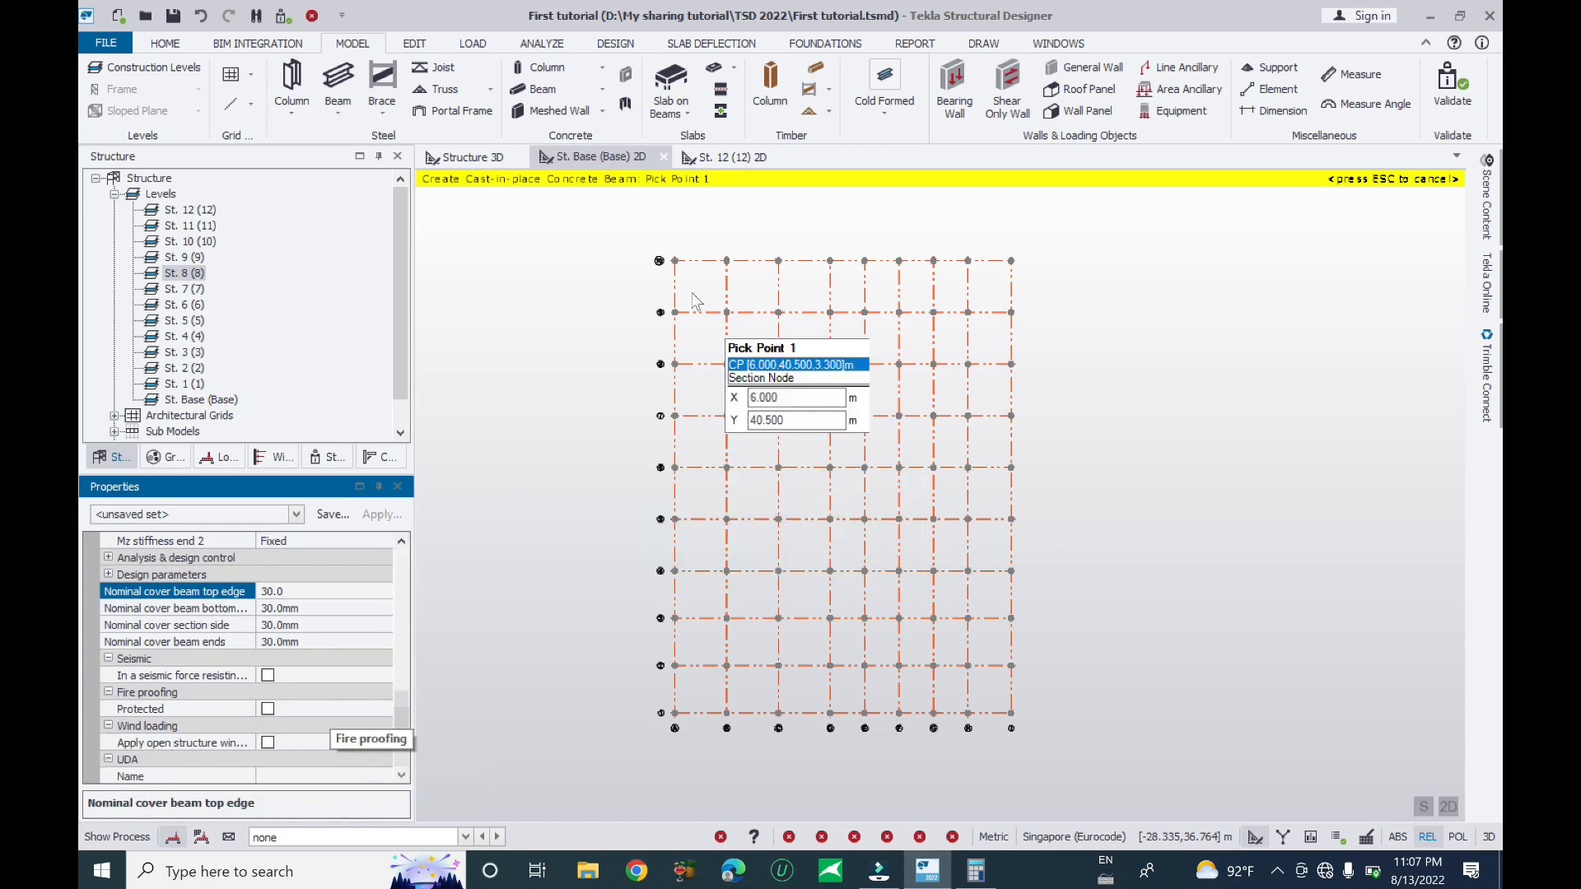
- Drag a window over the entire St. Base grid to place 300x500 beams on every grid line
drag(663, 239, 1024, 724)
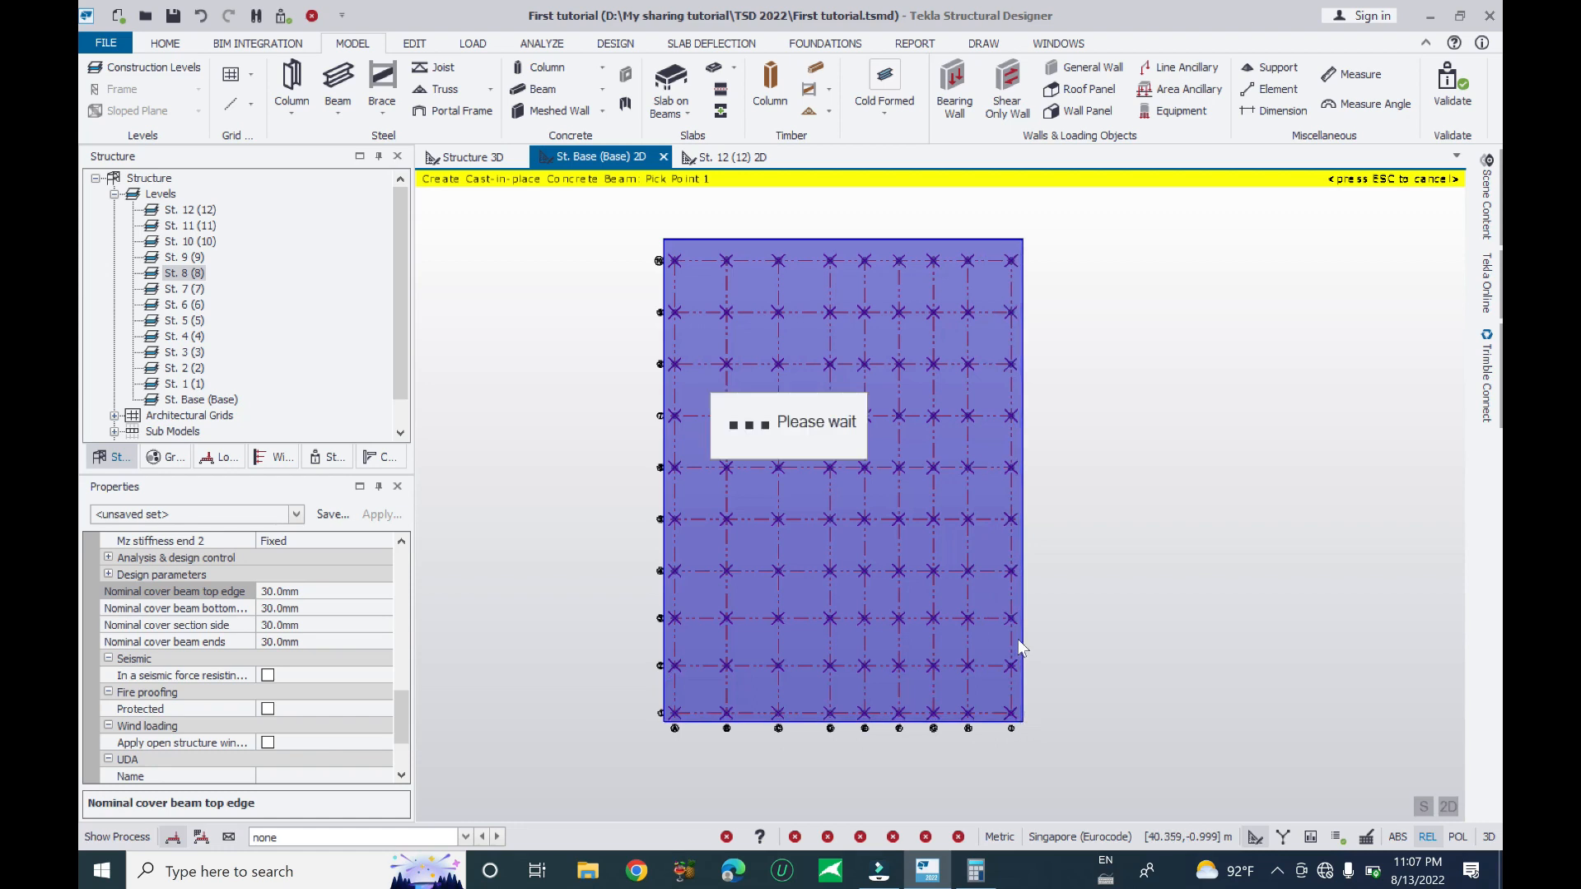
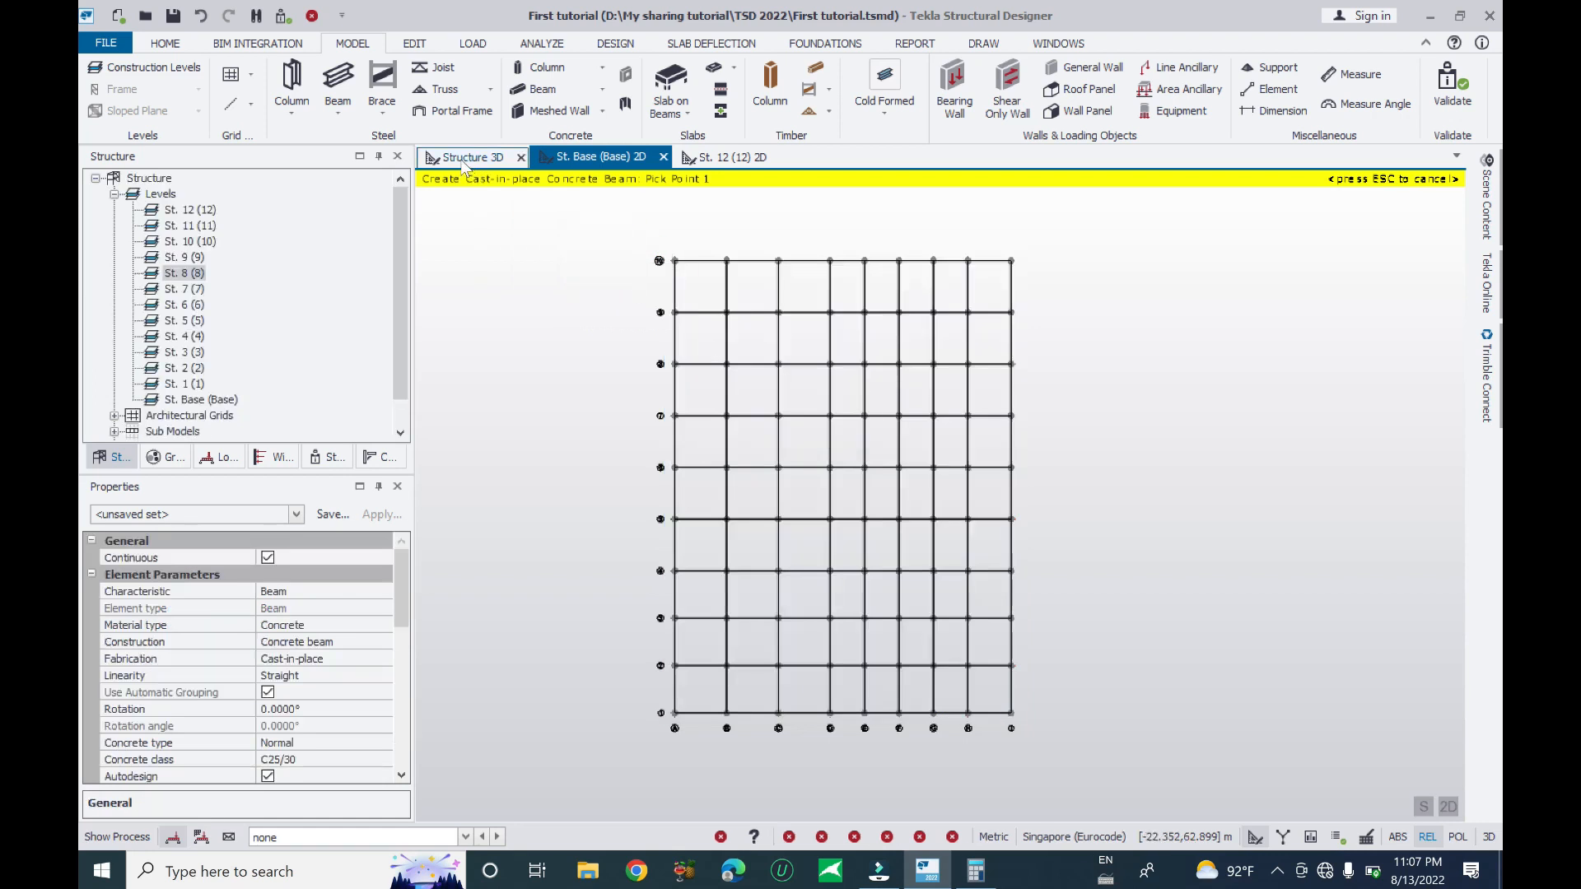
- Orbit the frame until the view cube reads LEFT, showing all storeys from the side
middle_drag(606, 575, 1235, 605)
- Window-select the 48 upper-storey beams and inspect them from an oblique view
scroll(1341, 502, up, 2)
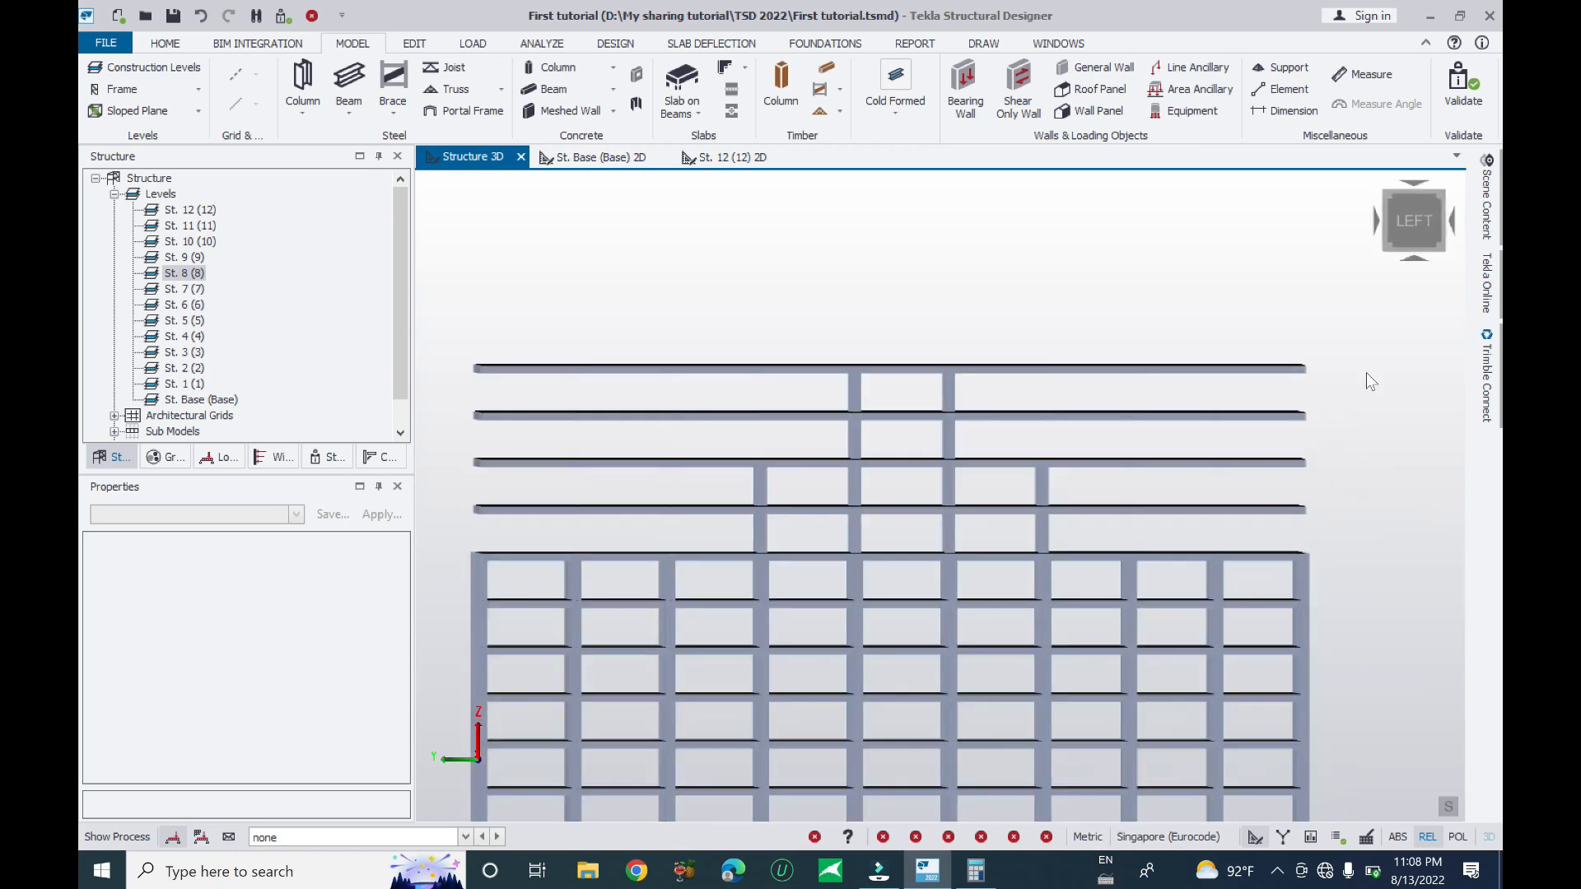
drag(1230, 476, 1091, 526)
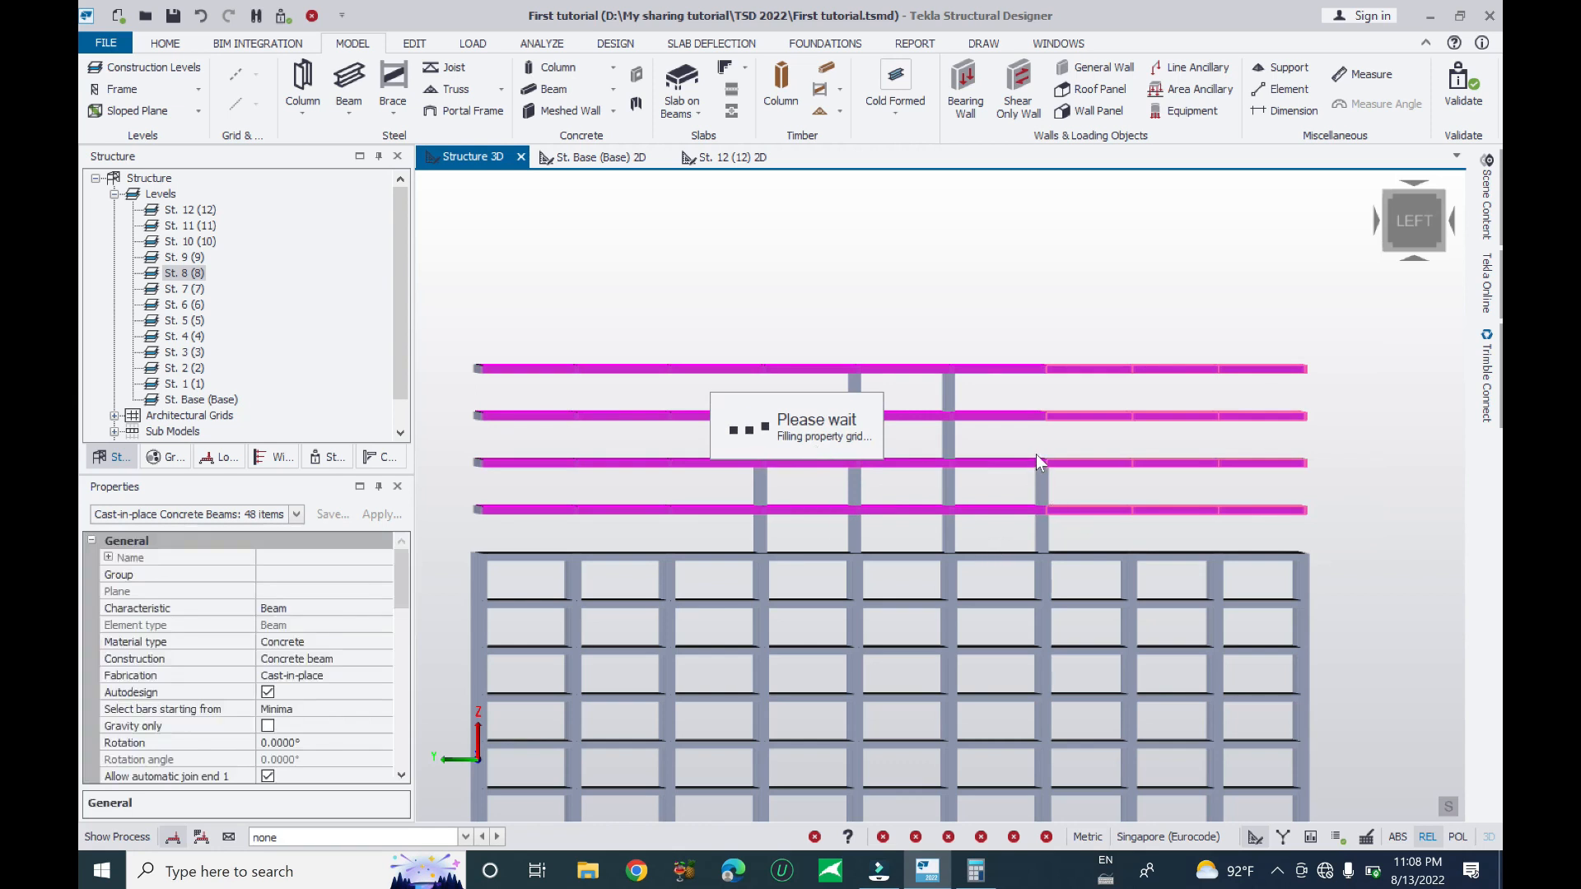
mouse_move(1043, 452)
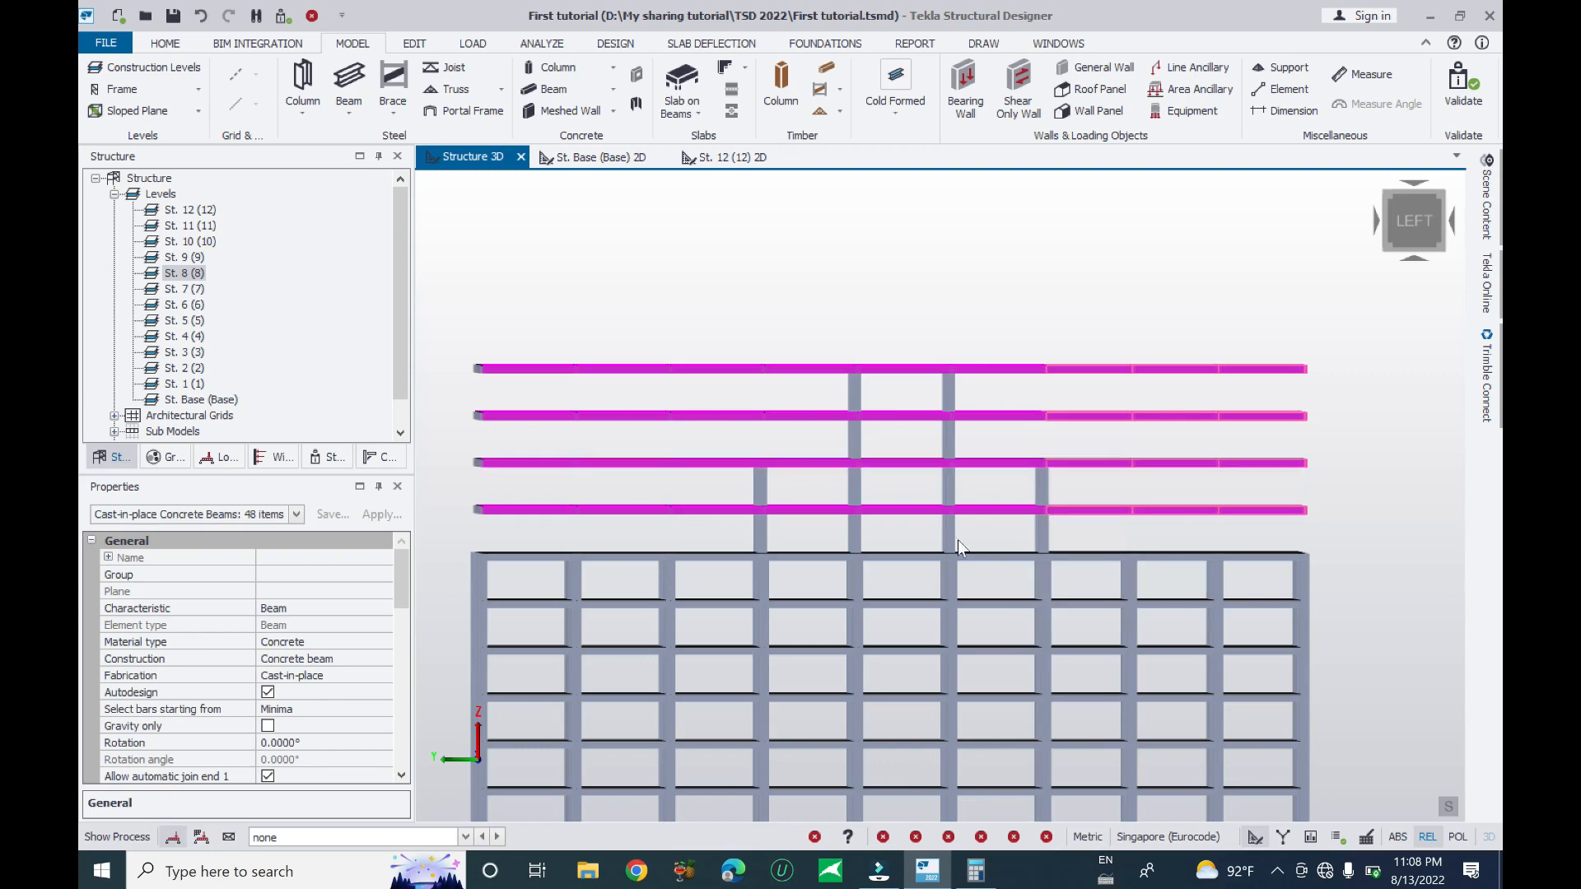
middle_drag(998, 463, 1235, 457)
key(Escape)
scroll(1133, 457, up, 3)
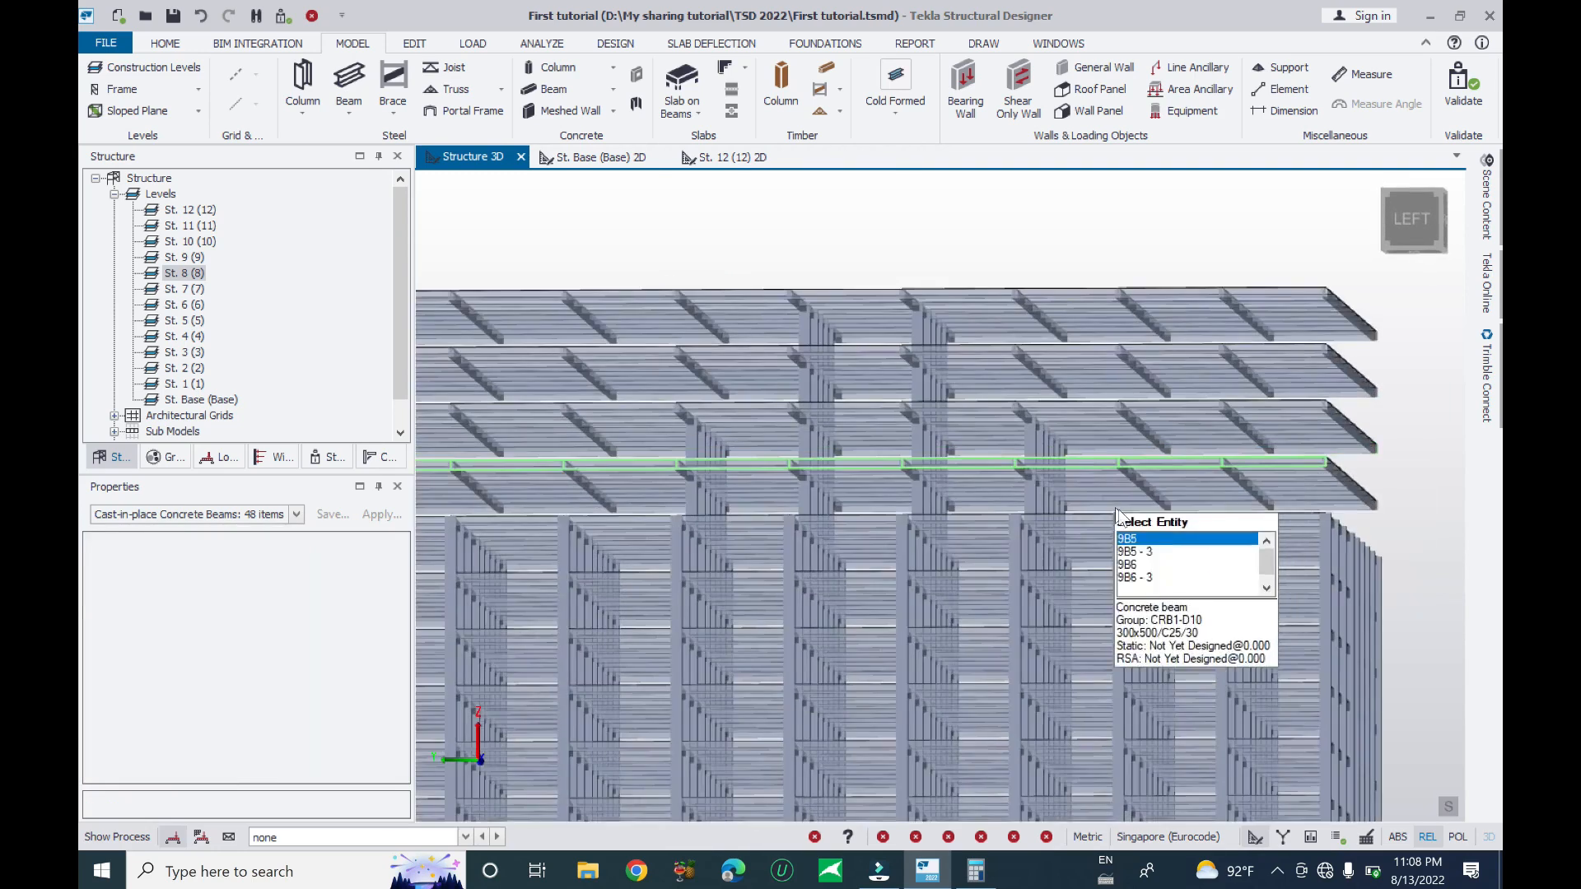
middle_drag(1138, 494, 1120, 506)
drag(1392, 313, 1121, 531)
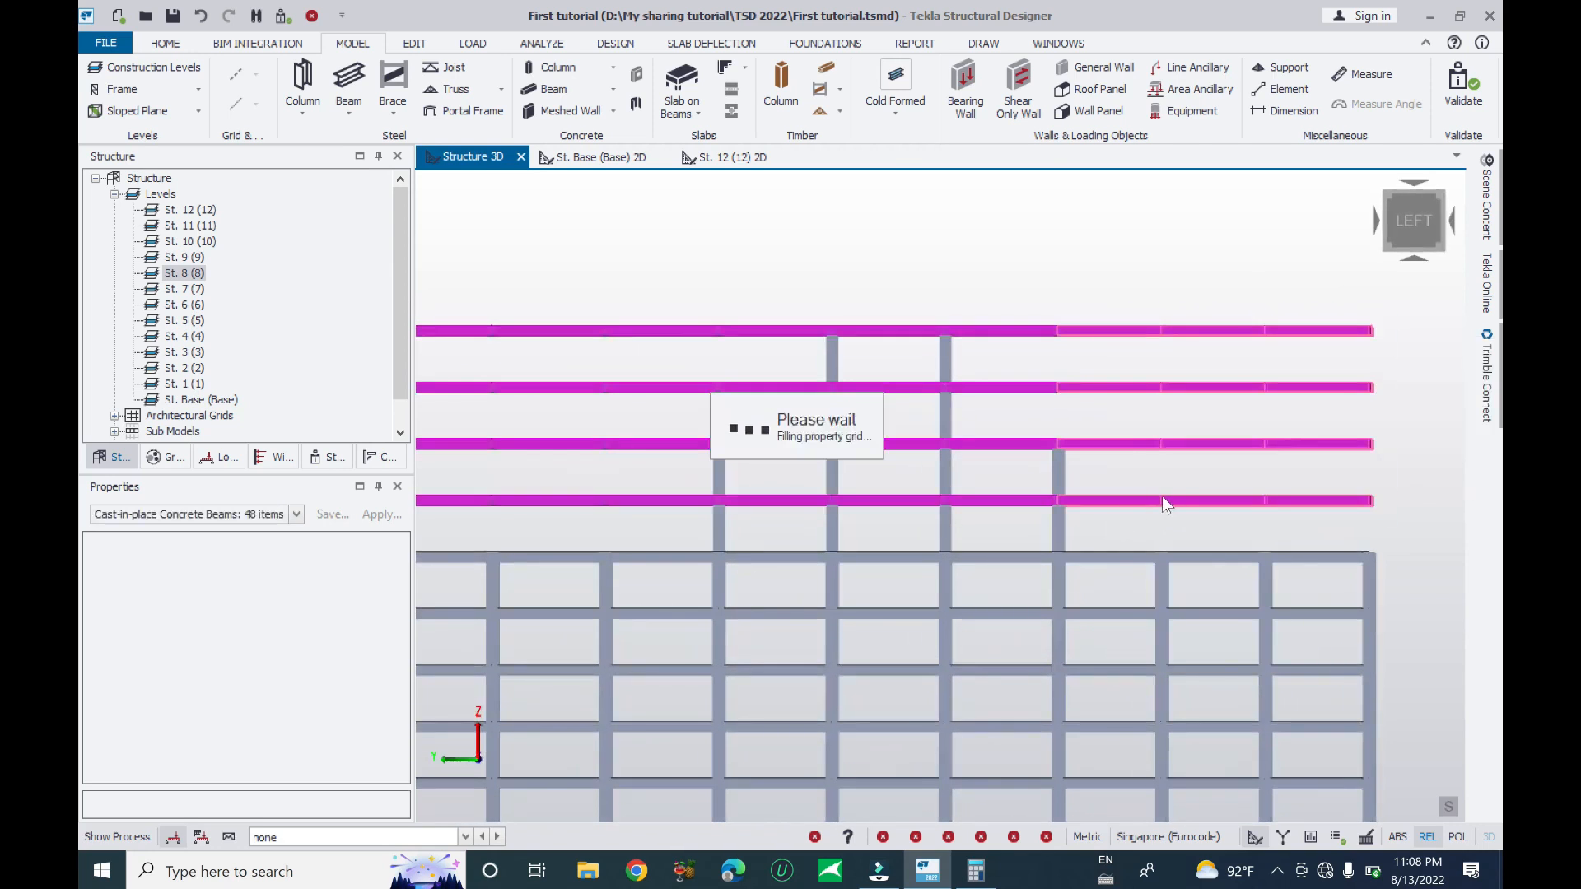
key(Escape)
- Select base beam BaseB2 and confirm it is a 300x500 C25/30 cast-in-place beam
scroll(1053, 527, down, 2)
middle_drag(1053, 527, 1100, 404)
right_drag(1101, 403, 965, 632)
middle_drag(965, 632, 994, 461)
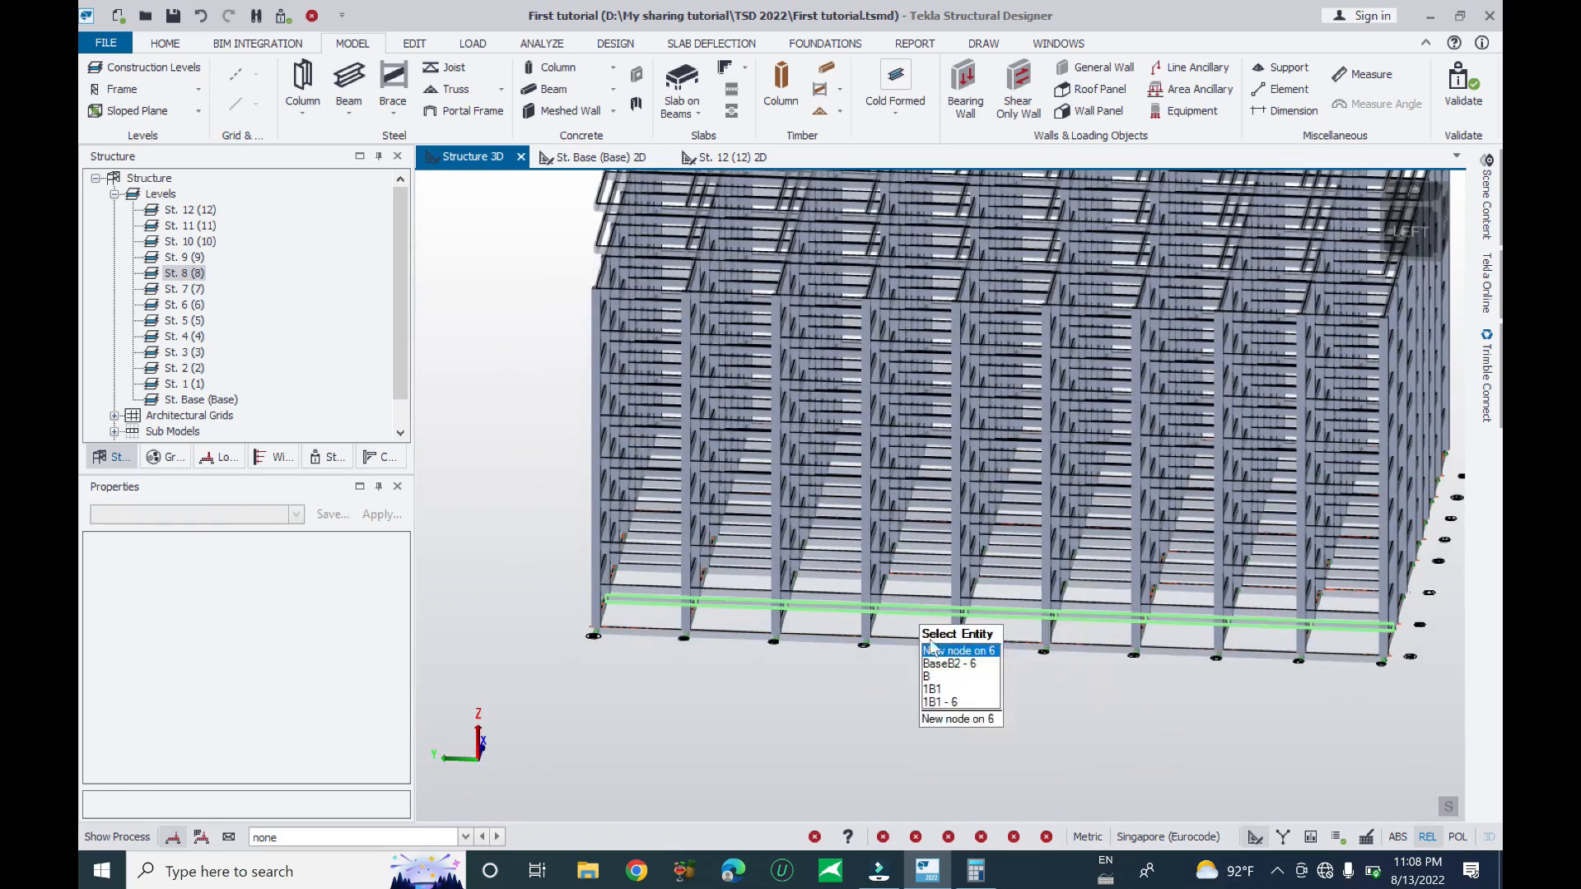
click(917, 606)
scroll(915, 661, up, 5)
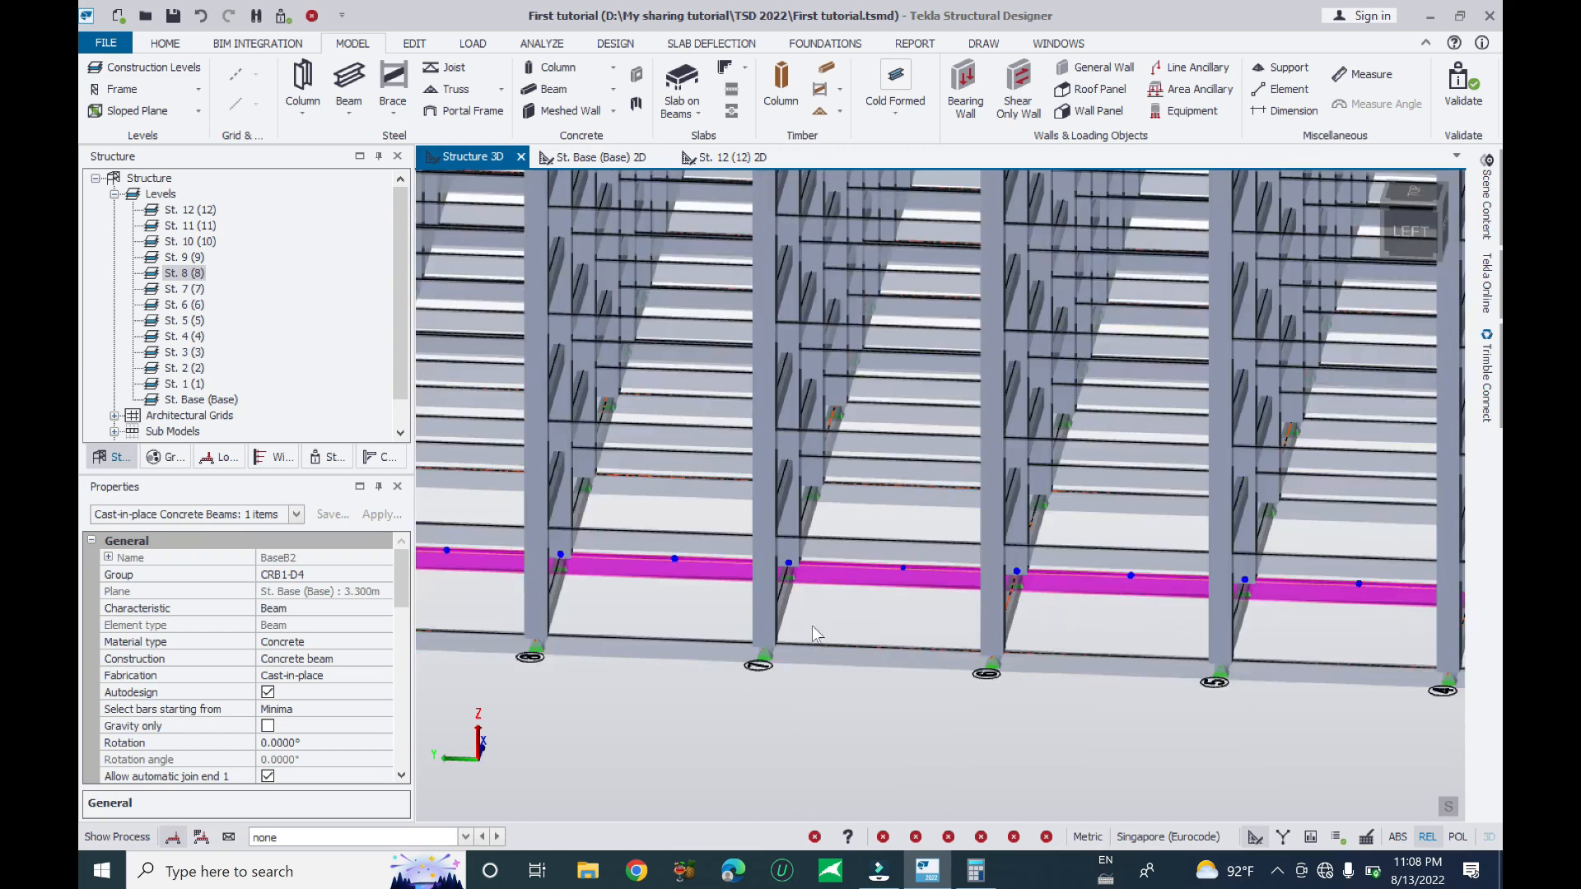
scroll(814, 630, down, 6)
key(Escape)
- Return to the side elevation and bring up the EDIT ribbon tools
right_drag(1003, 595, 1023, 563)
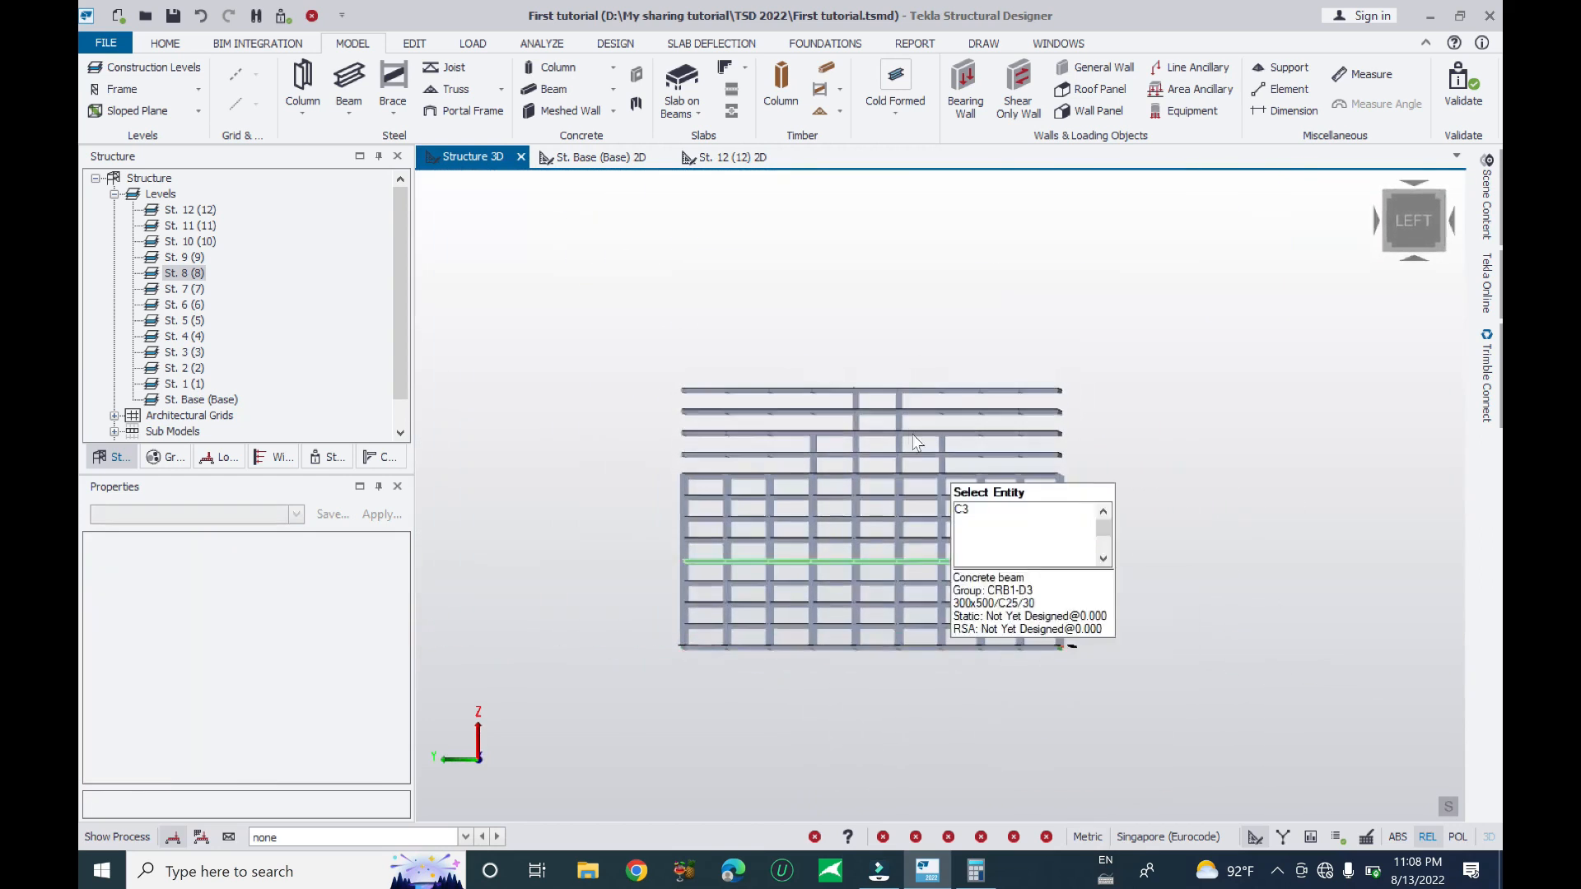
scroll(911, 428, up, 3)
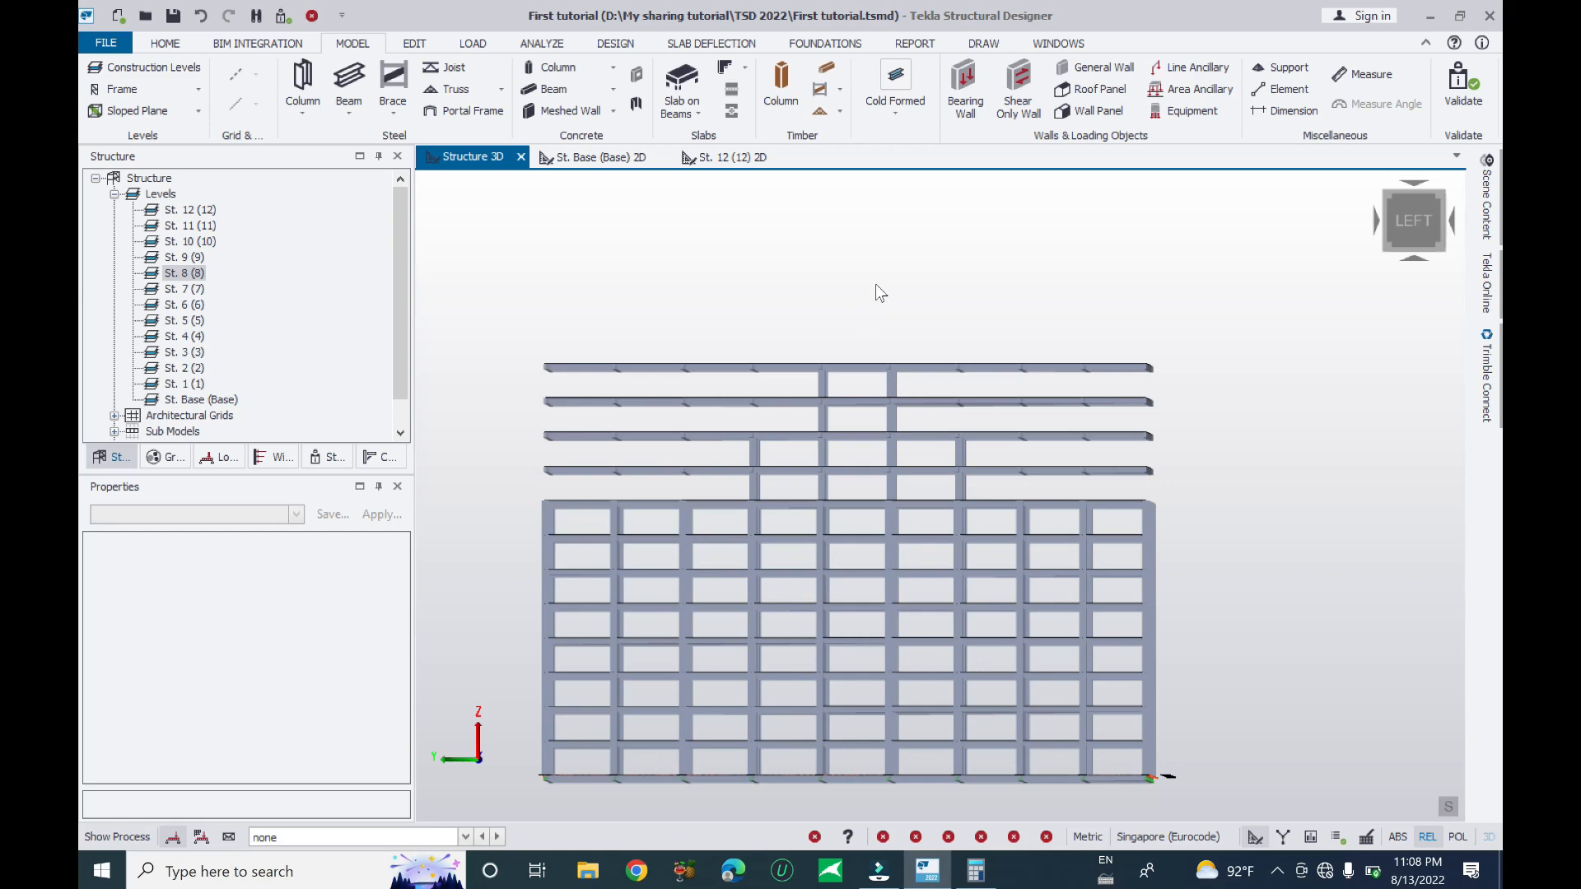
mouse_move(1083, 277)
right_down()
mouse_move(1036, 331)
mouse_move(1069, 275)
right_up()
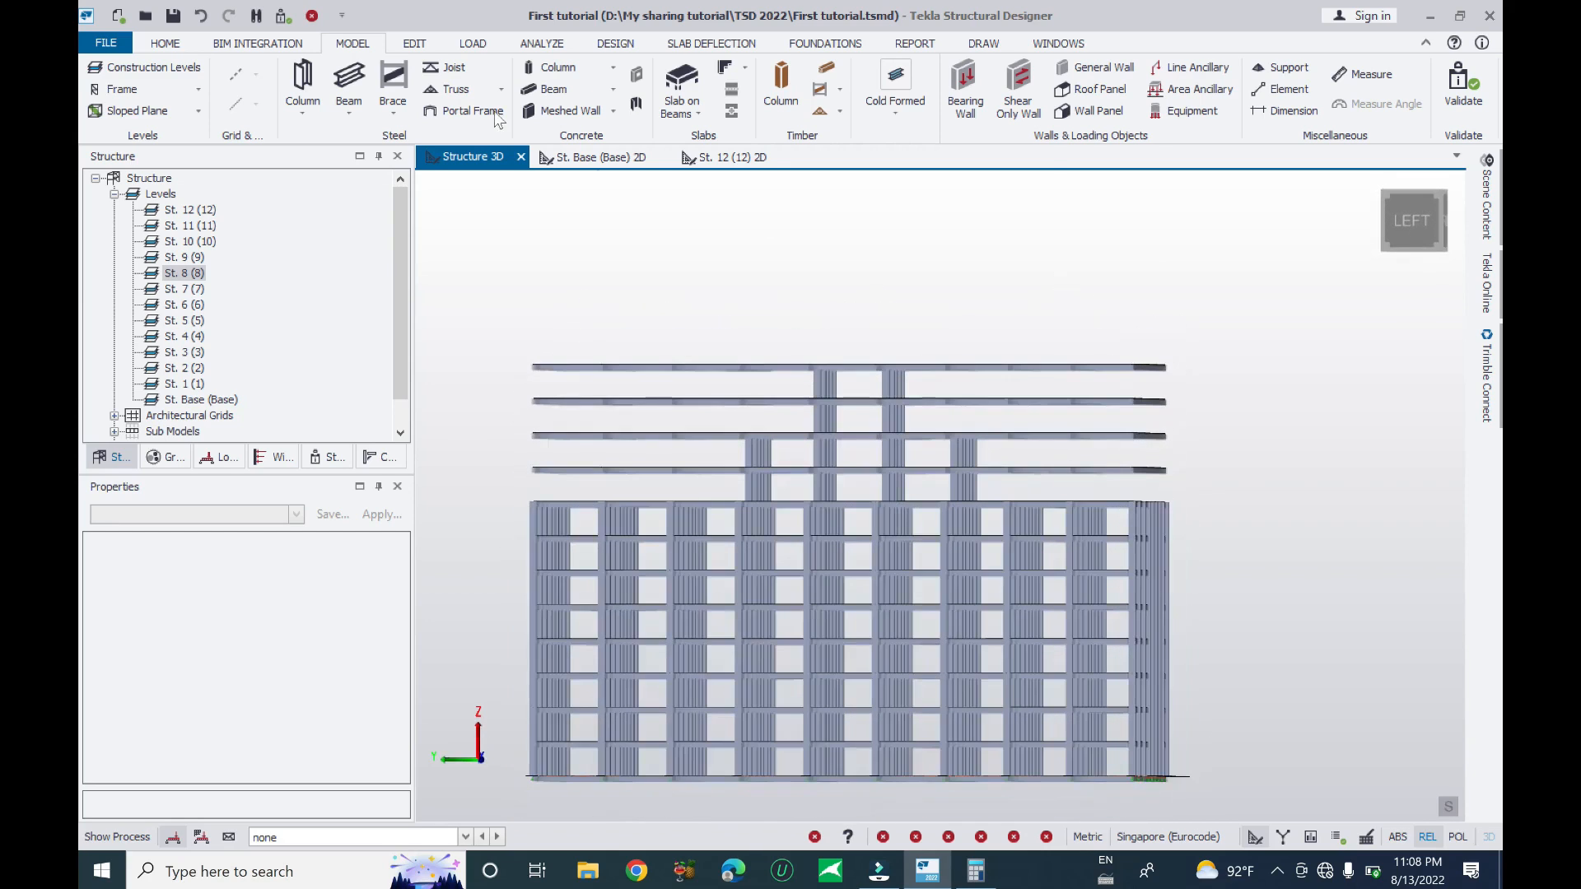
click(414, 44)
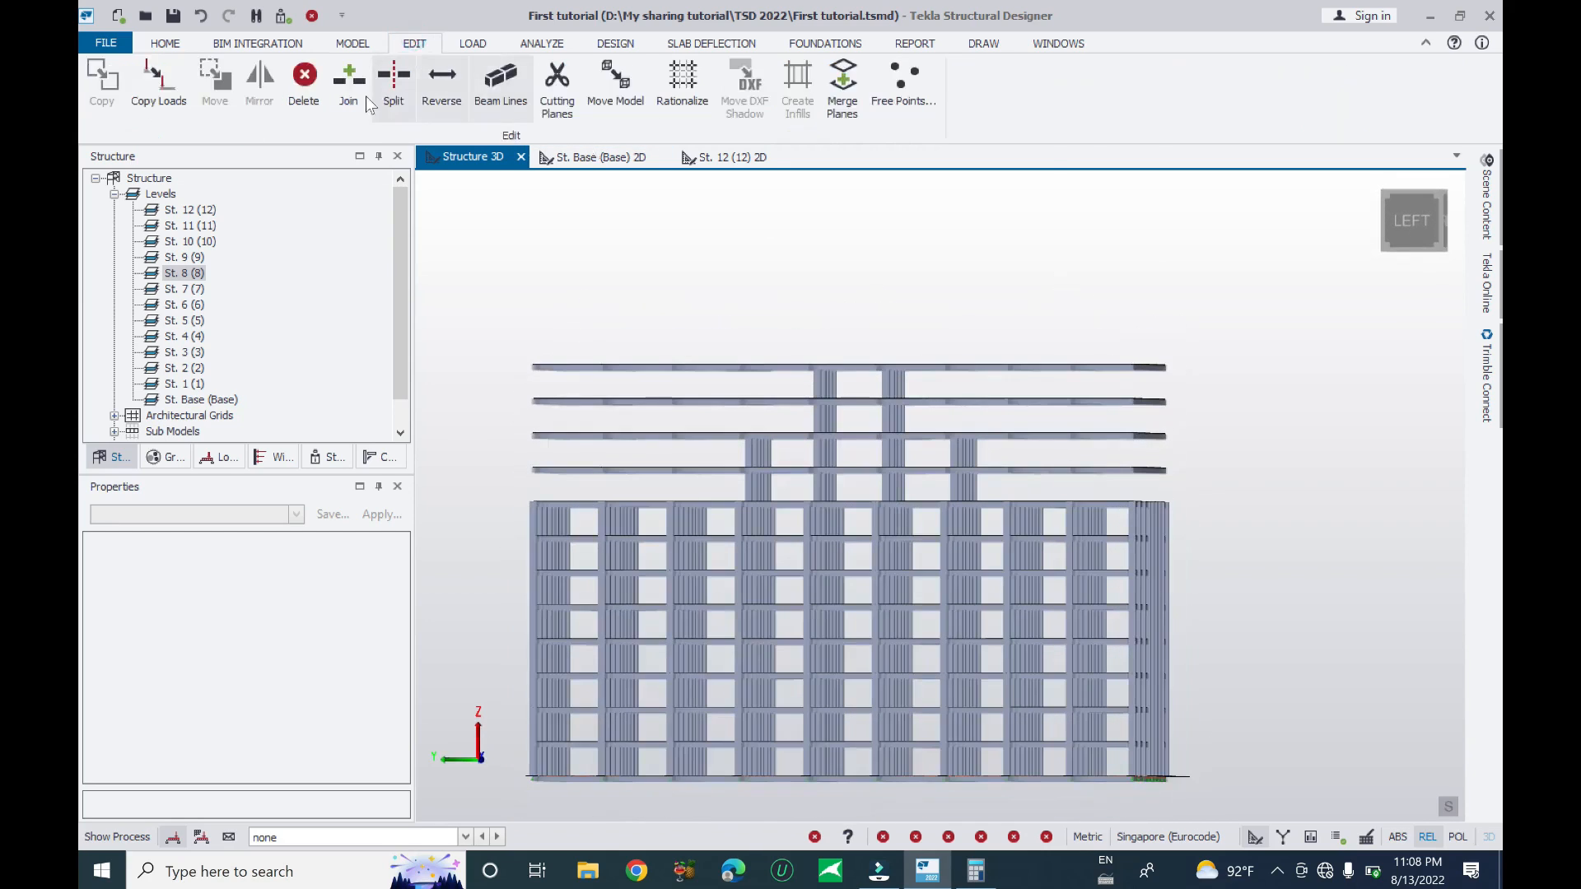
- Split the picked storey-9 concrete beam into shorter members with the Split command
click(395, 83)
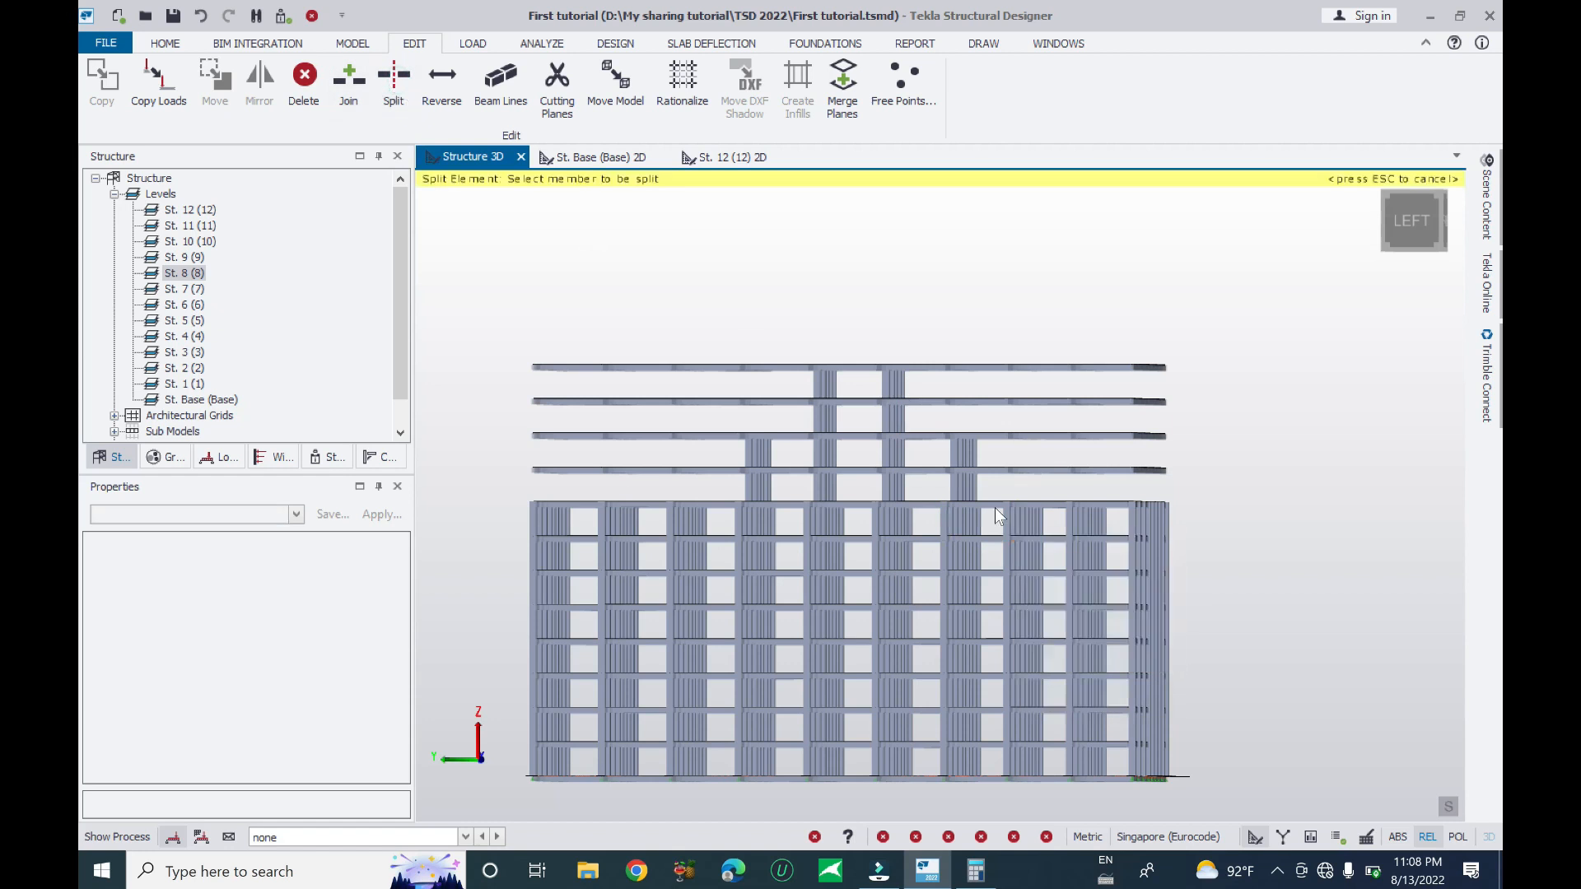
scroll(992, 504, up, 2)
right_drag(957, 461, 1007, 467)
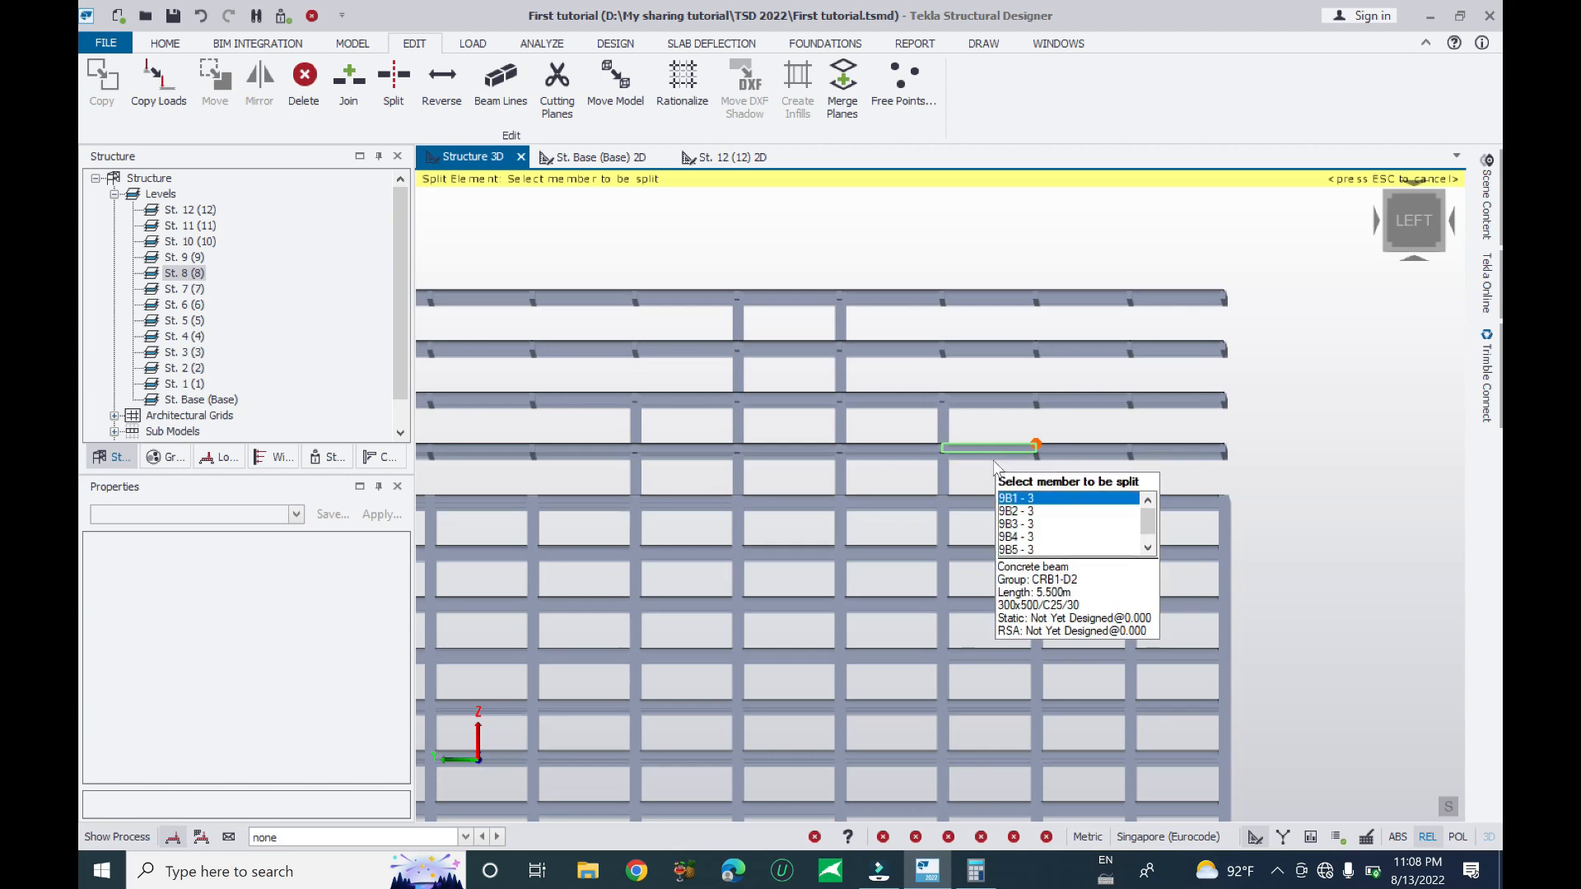
click(983, 451)
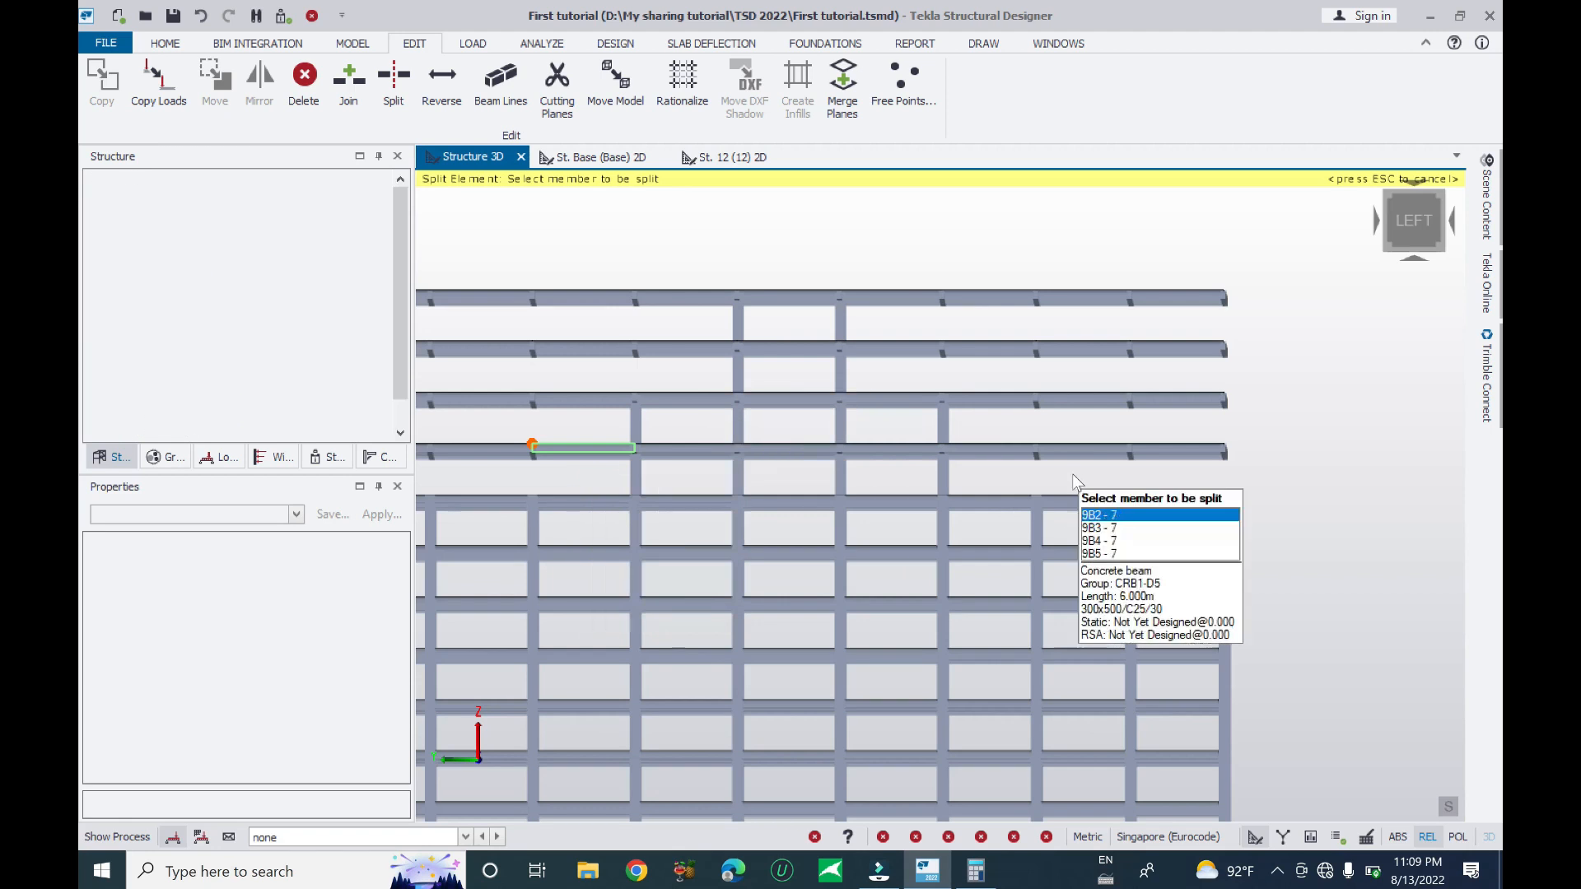
key(Escape)
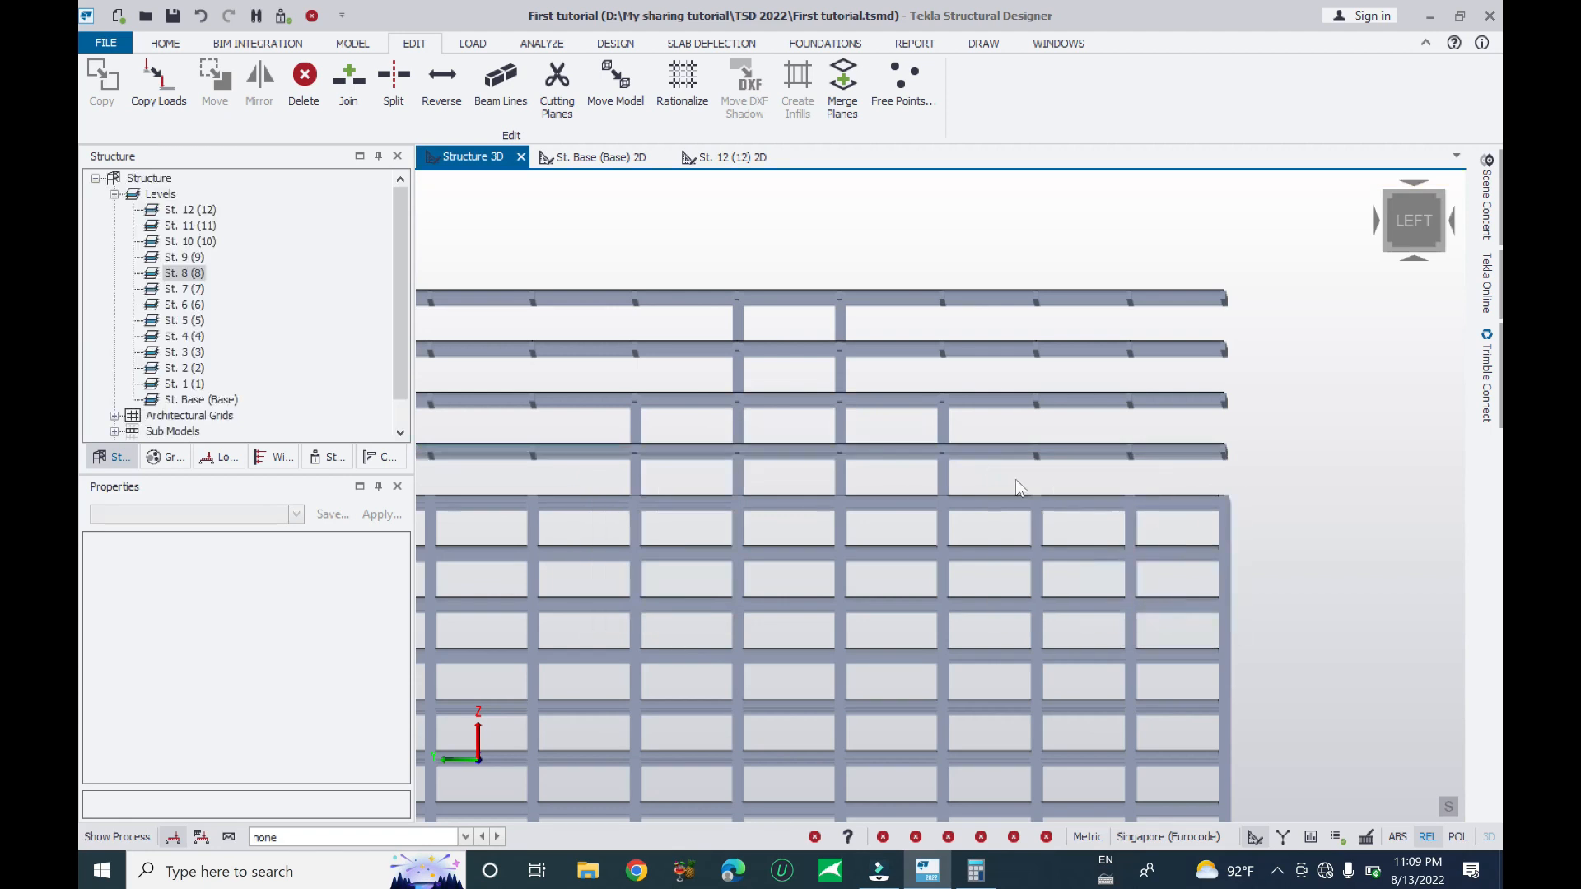
- Check the resulting split beams 9B23 and 9B24 by selecting each in turn
right_drag(1016, 480, 1017, 490)
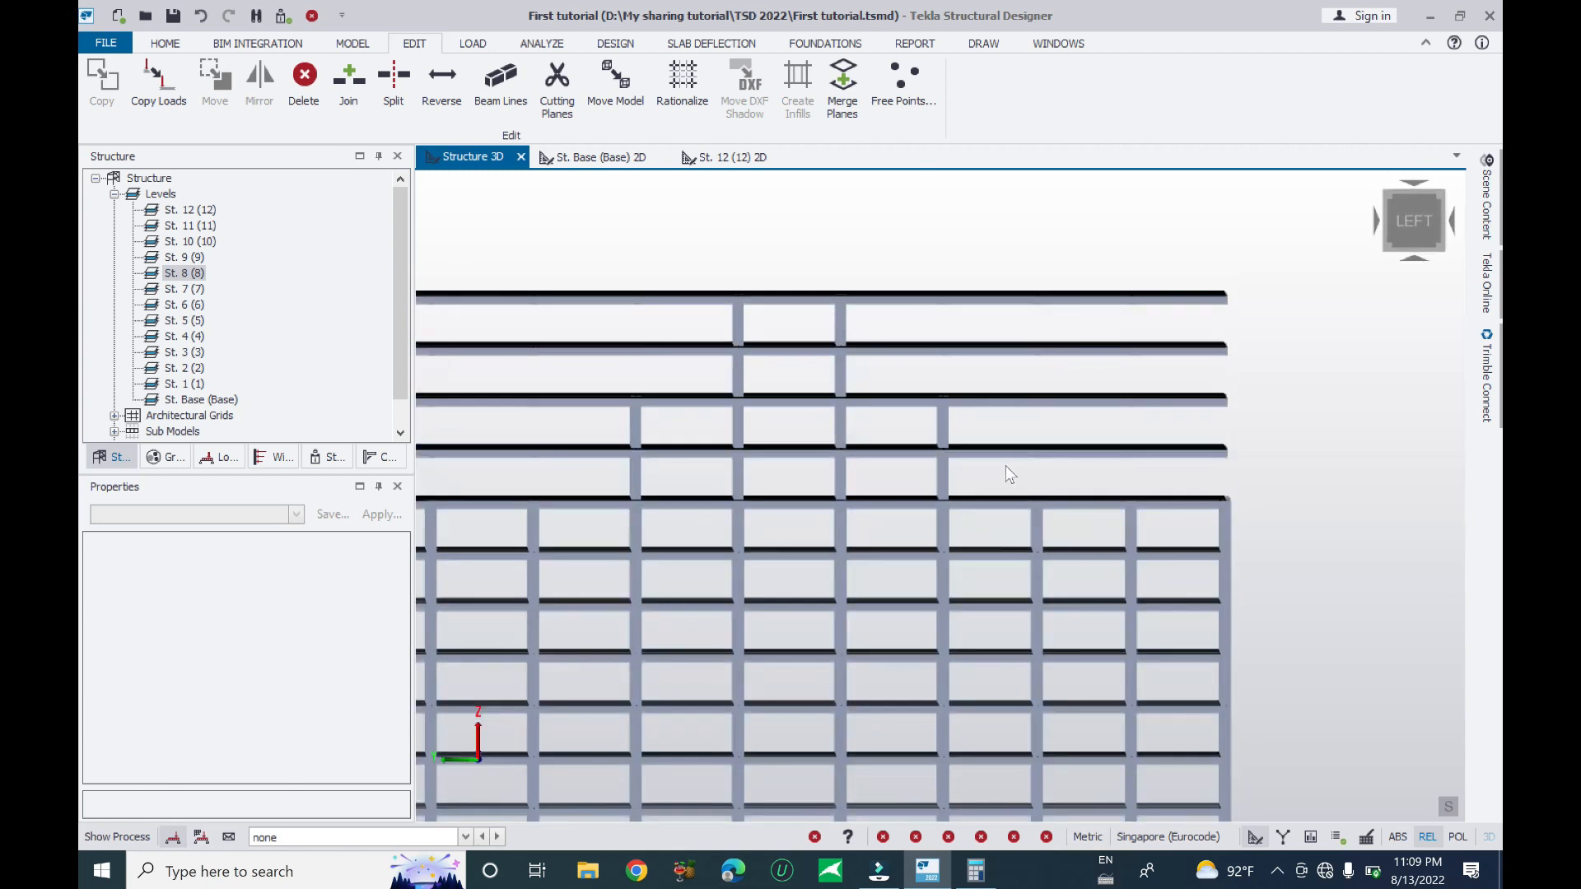
click(996, 455)
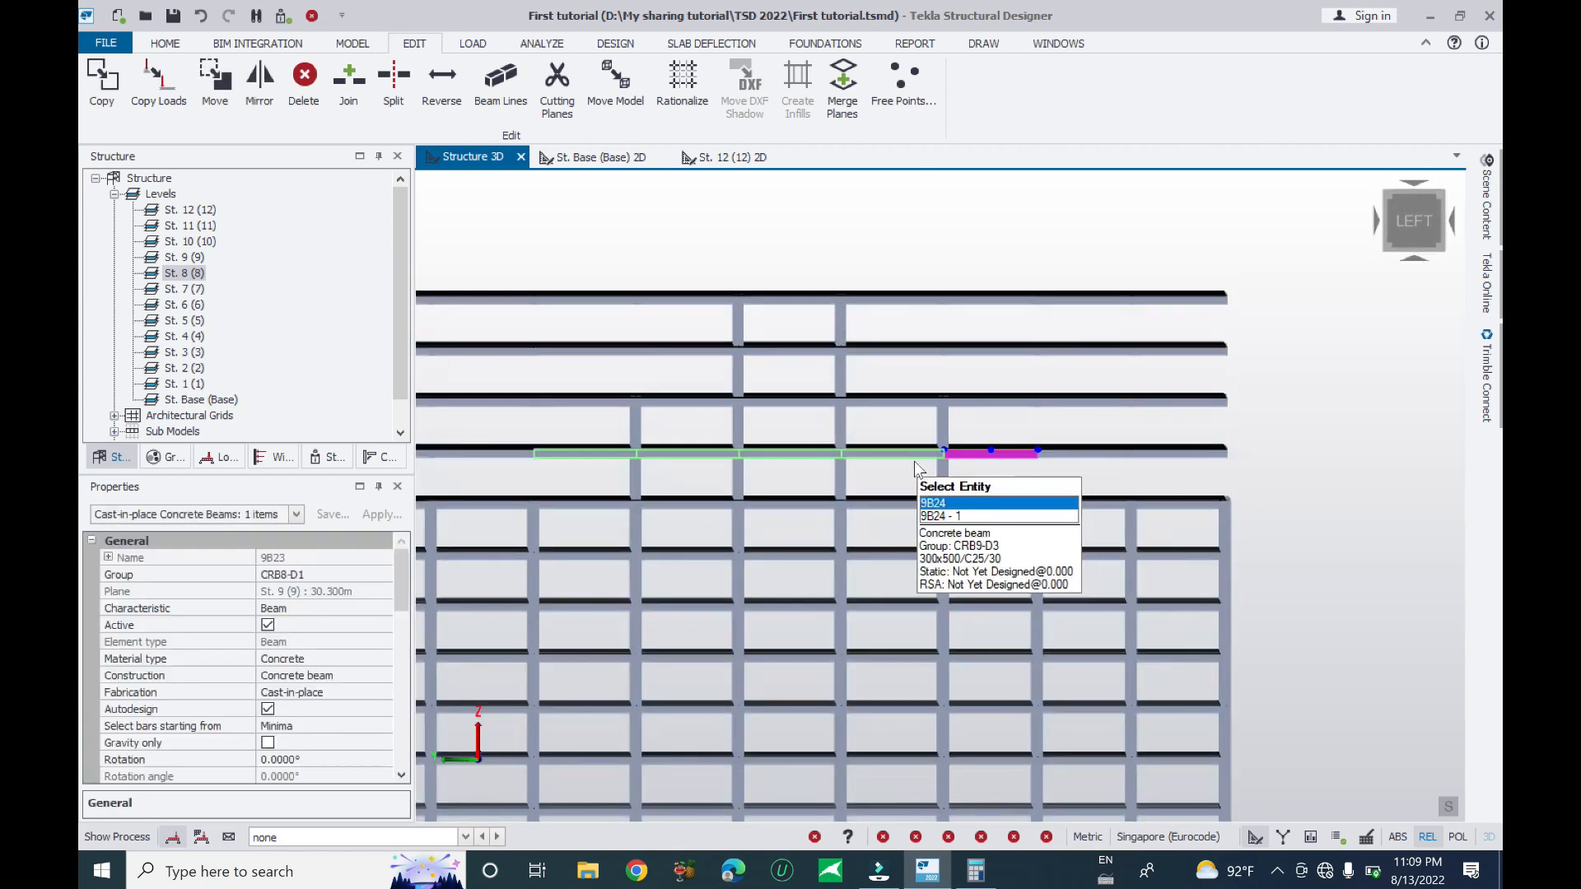
click(910, 457)
key(Escape)
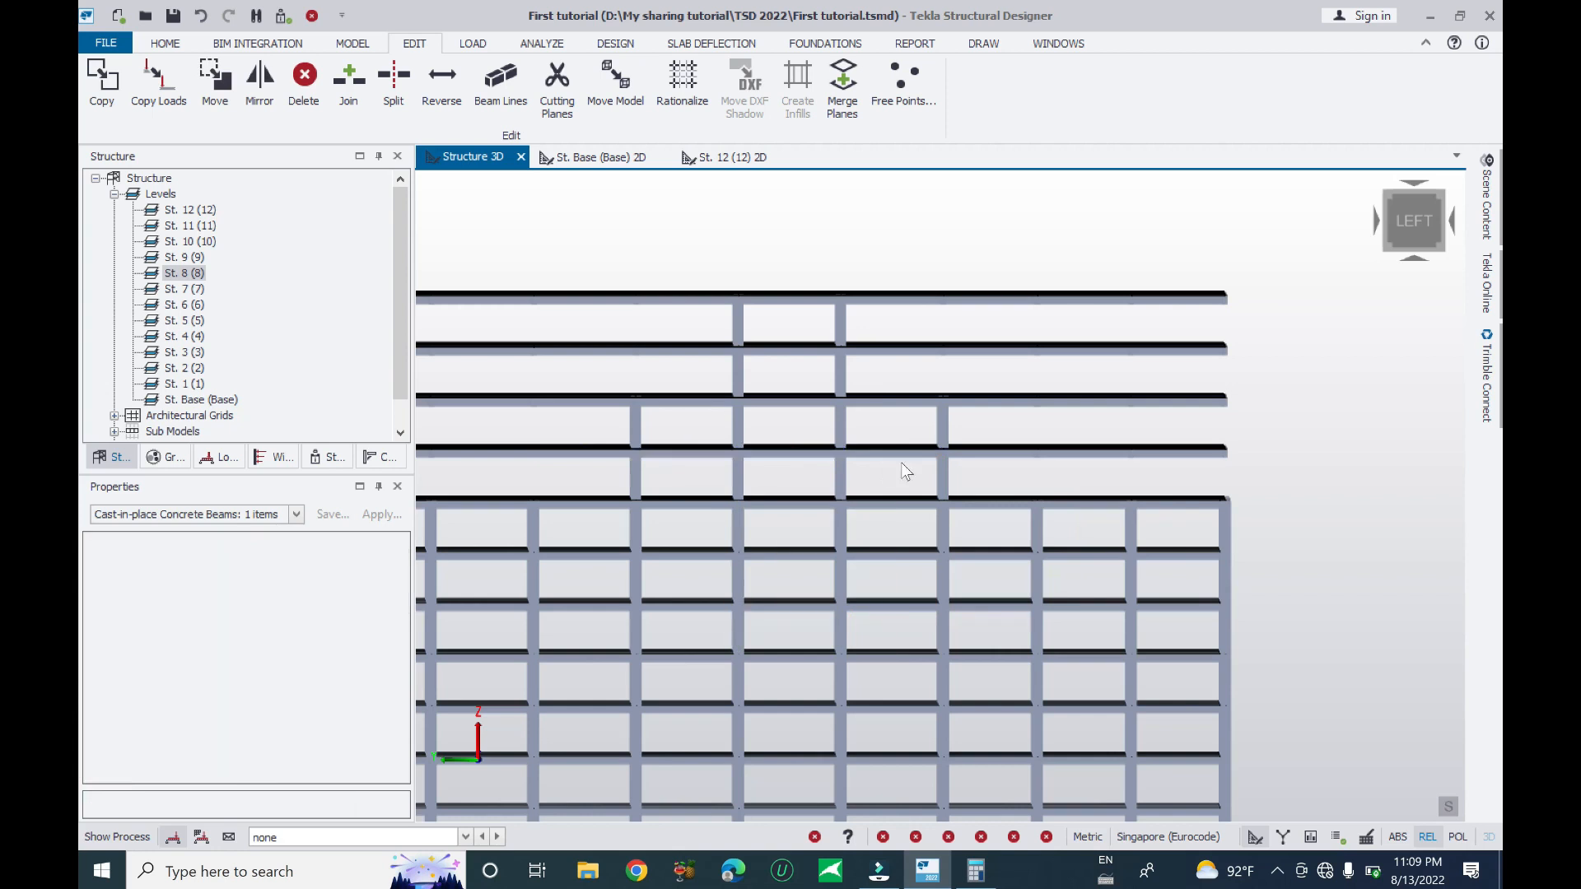
mouse_move(1054, 453)
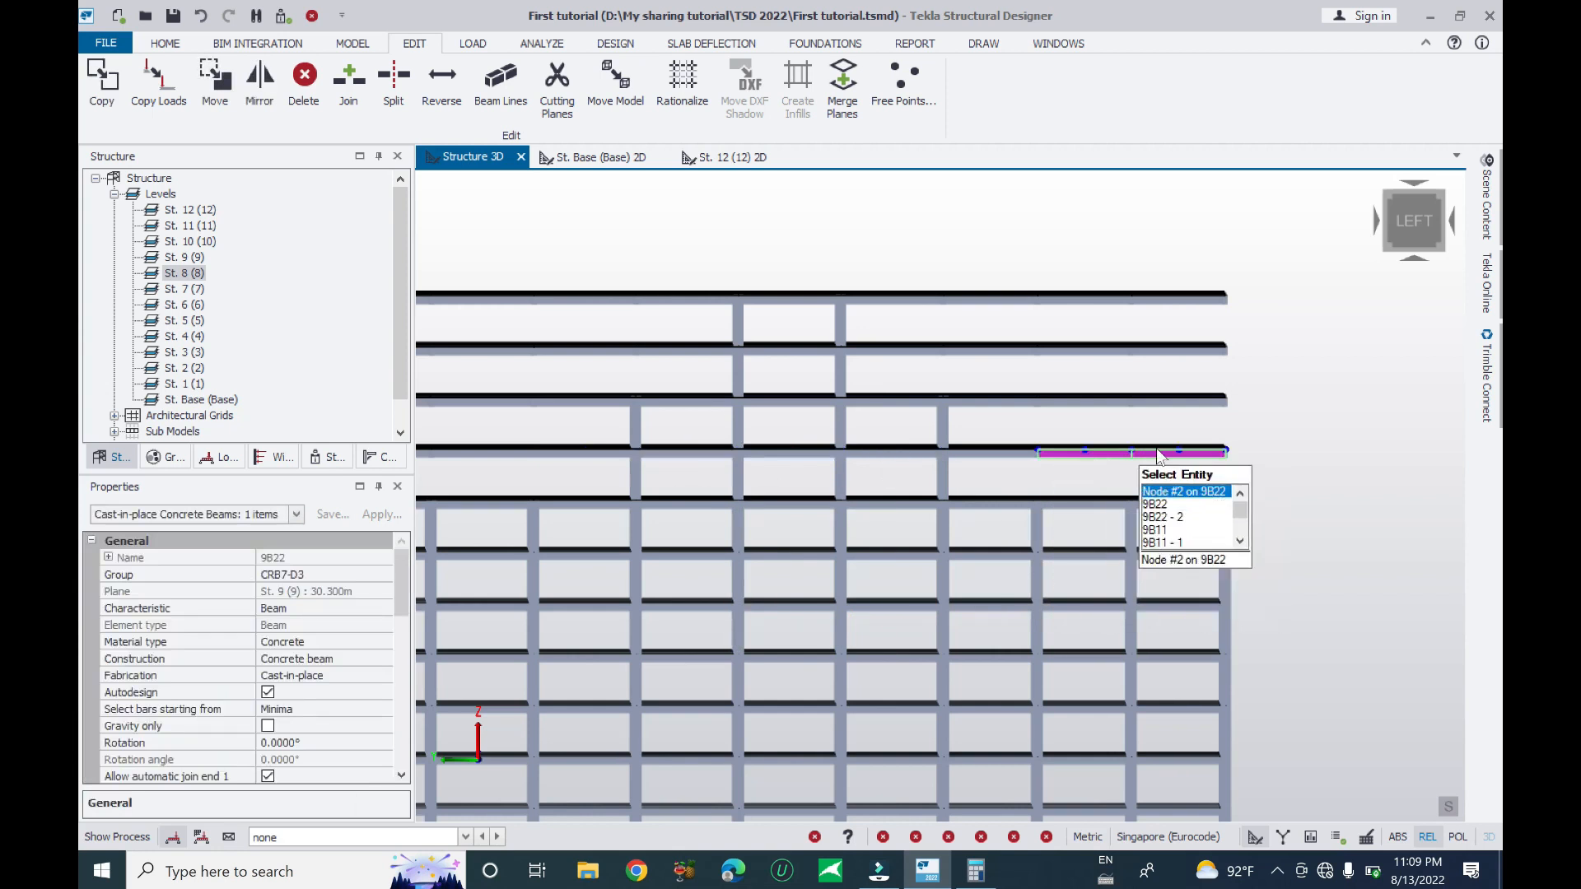
click(1003, 454)
mouse_move(1075, 480)
right_down()
mouse_move(1064, 495)
mouse_move(999, 497)
mouse_move(936, 475)
mouse_move(956, 450)
mouse_move(1073, 448)
mouse_move(1044, 496)
mouse_move(1004, 480)
mouse_move(1076, 473)
right_up()
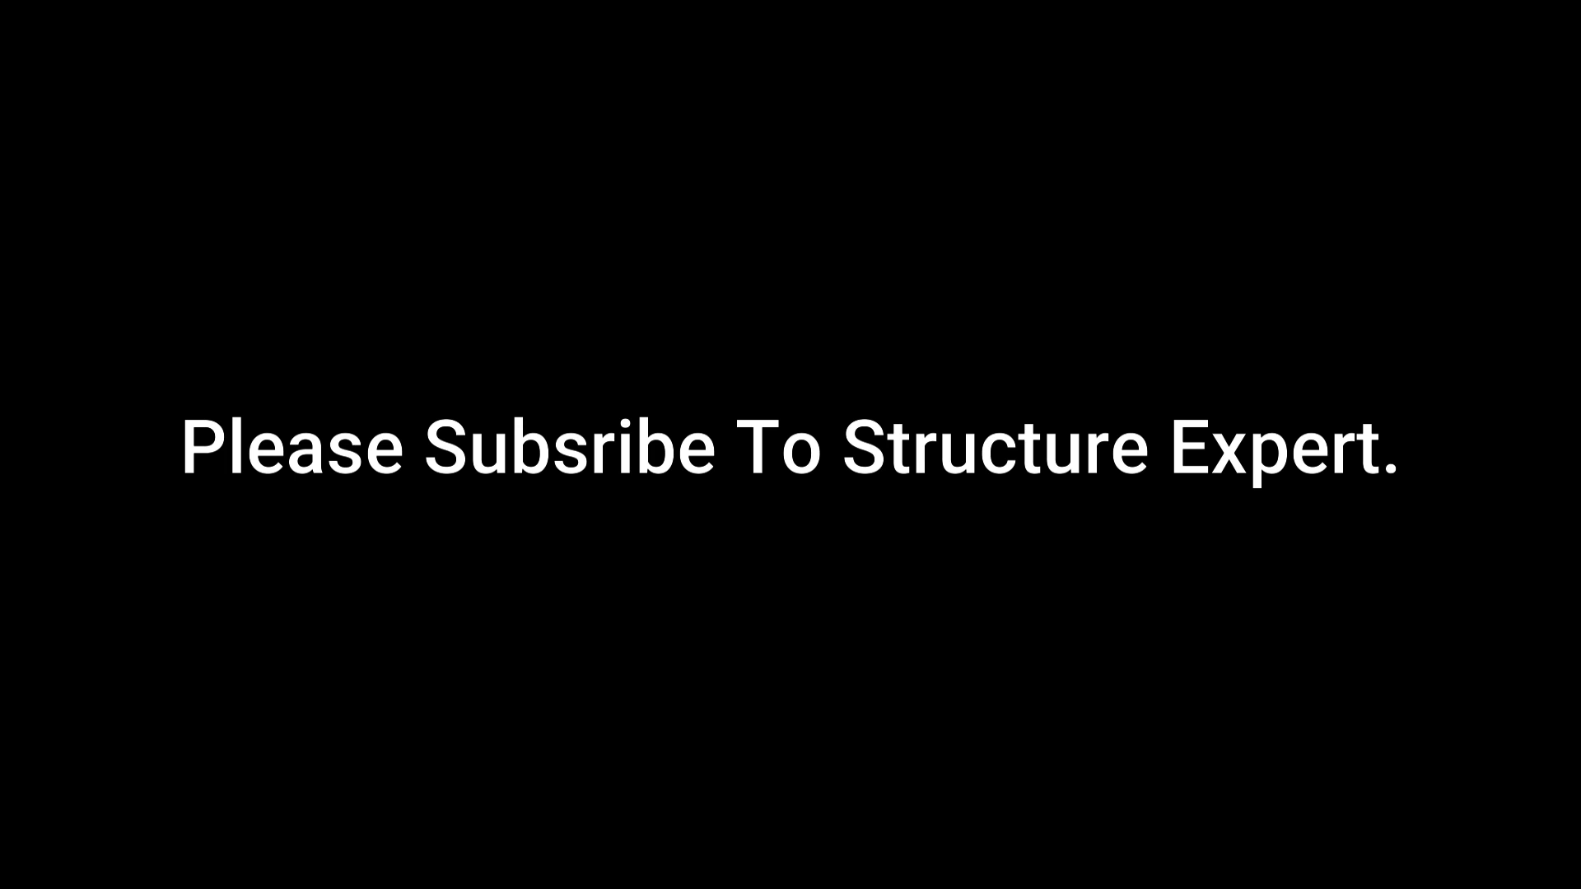